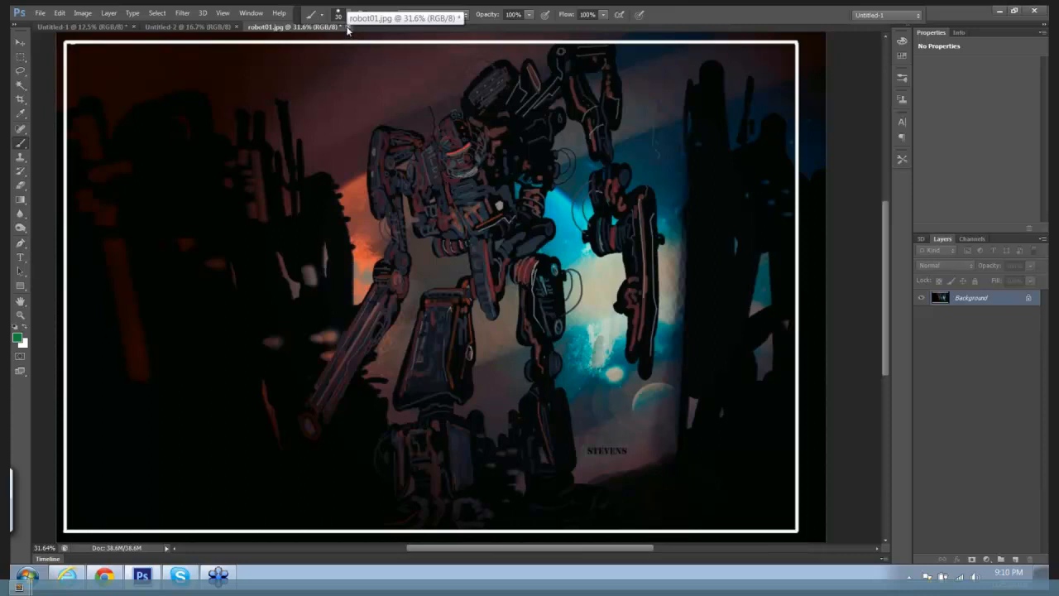
Close robot01.jpg without saving its changes.
{"action": "left_click", "coordinate": [429, 134]}
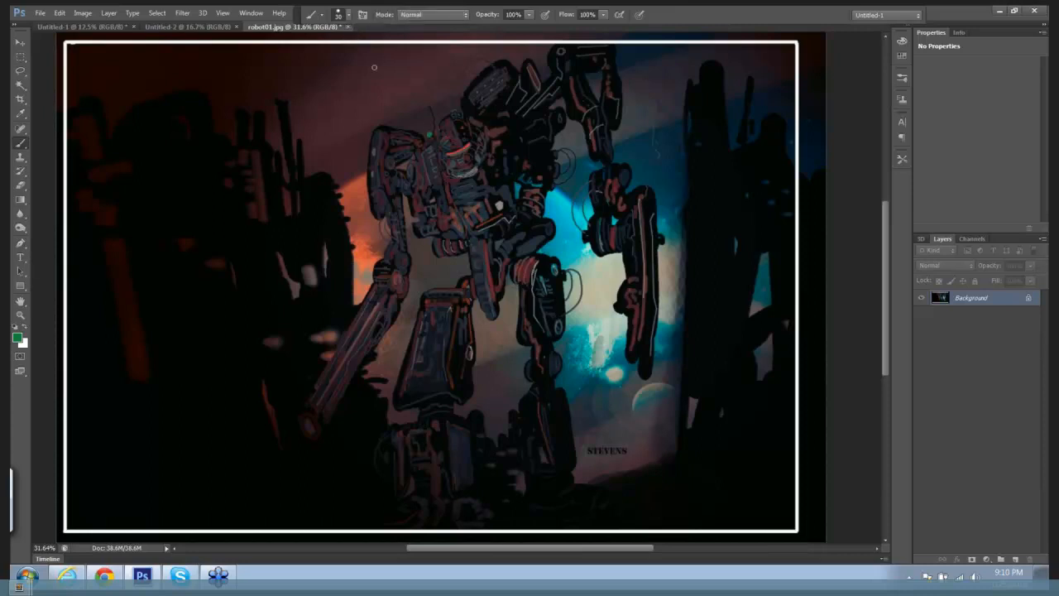
{"action": "left_click", "coordinate": [348, 28]}
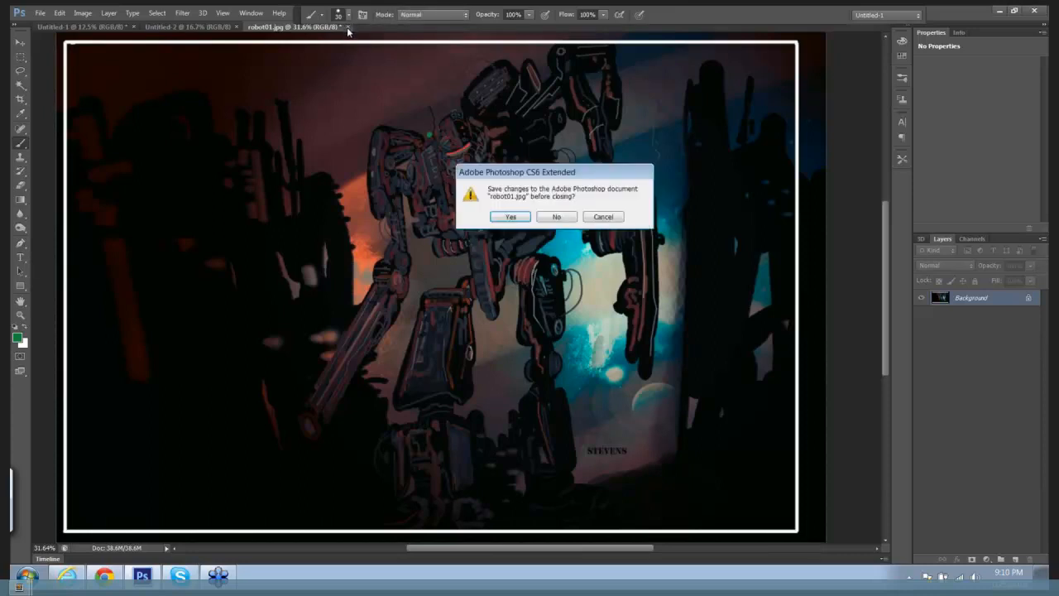
{"action": "left_click", "coordinate": [551, 219]}
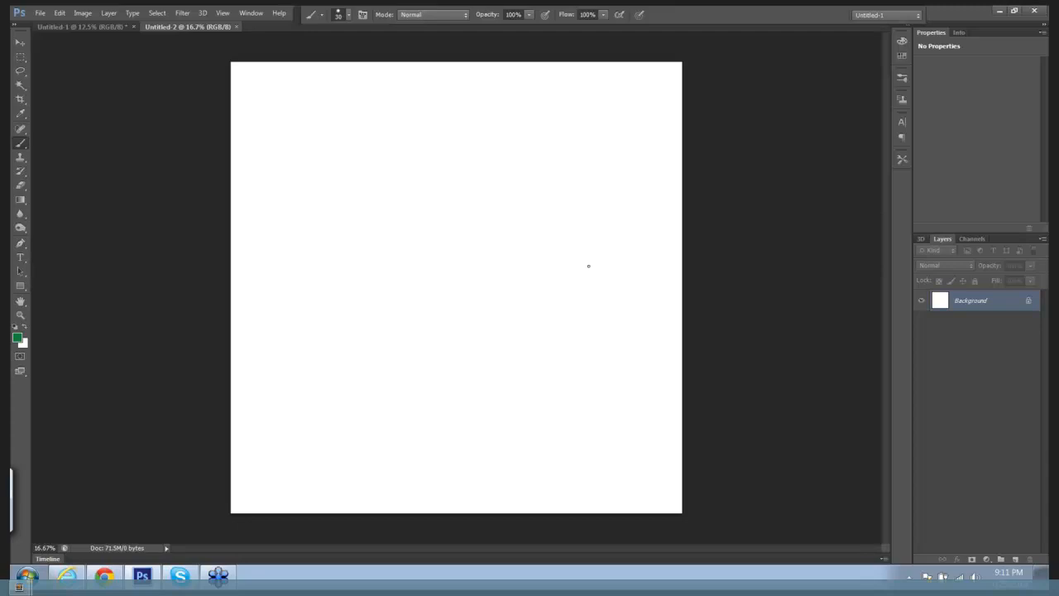
Check the brush size and hardness settings on the blank canvas and undo the last green dab.
{"action": "left_click", "coordinate": [527, 316]}
{"action": "right_click", "coordinate": [527, 316]}
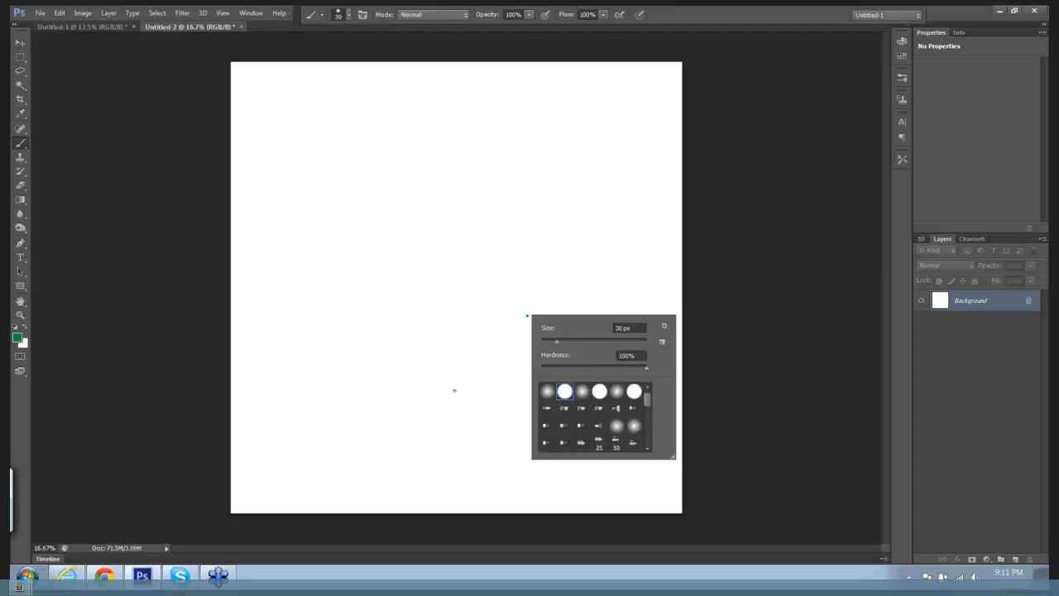
{"action": "left_click", "coordinate": [662, 277]}
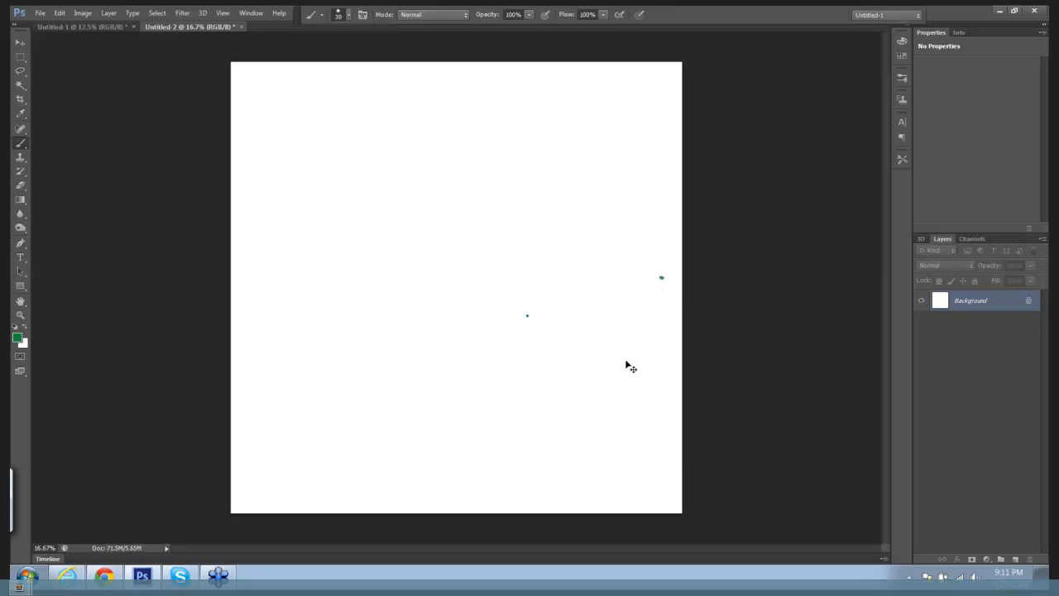
{"action": "key", "text": "ctrl+z"}
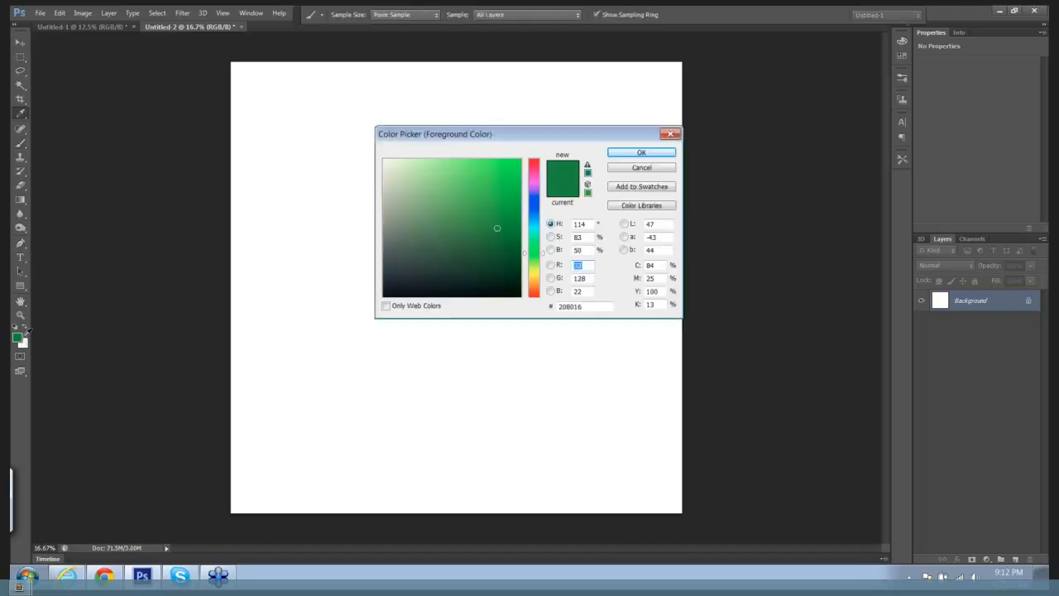
Set the foreground color to light purple #8e5ae5 and add a new layer above the background.
{"action": "left_click", "coordinate": [16, 336]}
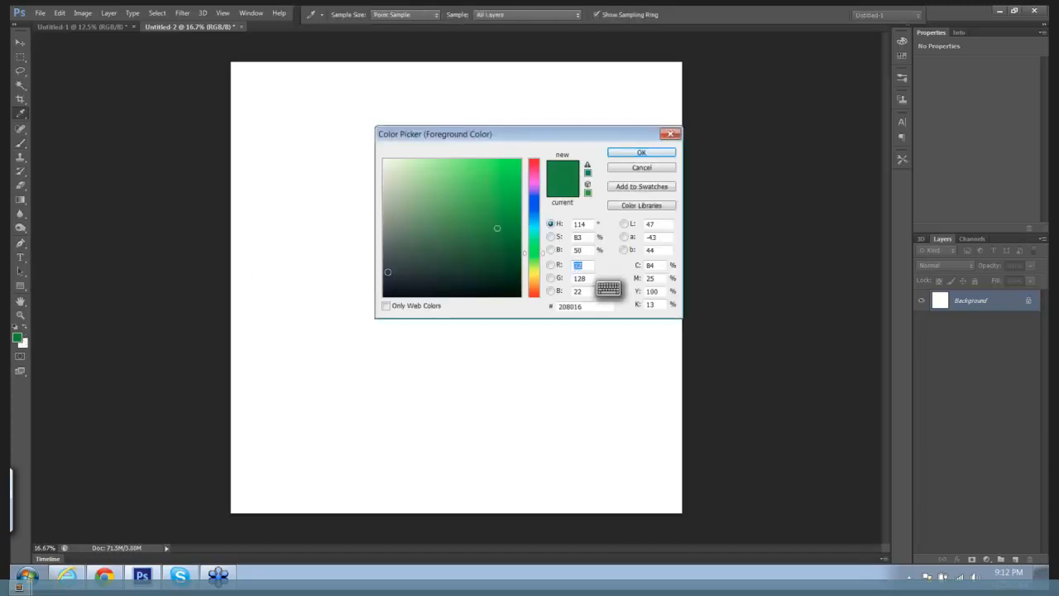
{"action": "left_click", "coordinate": [533, 201]}
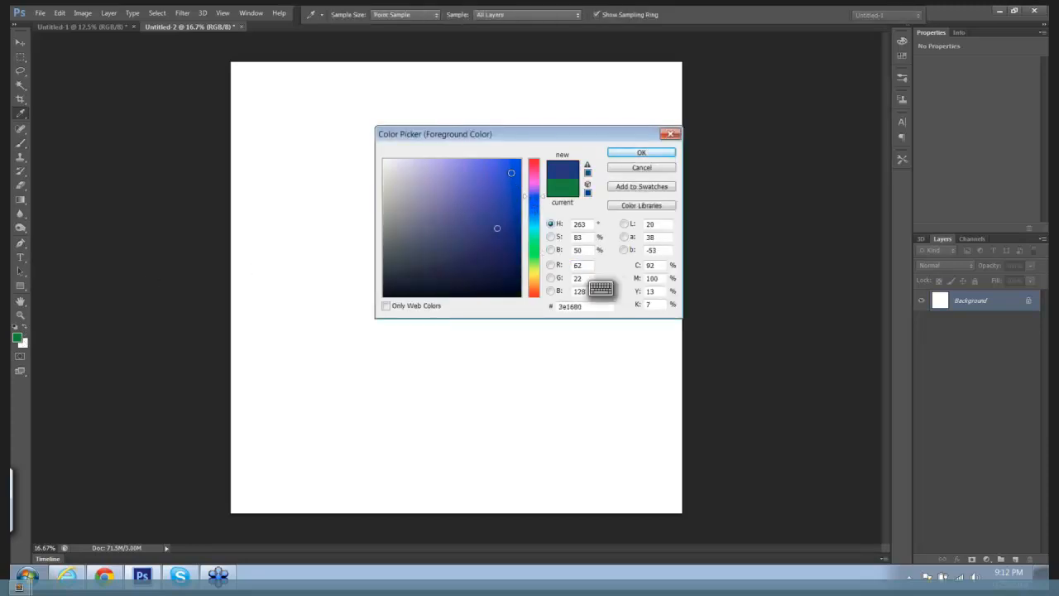
{"action": "left_click", "coordinate": [467, 172]}
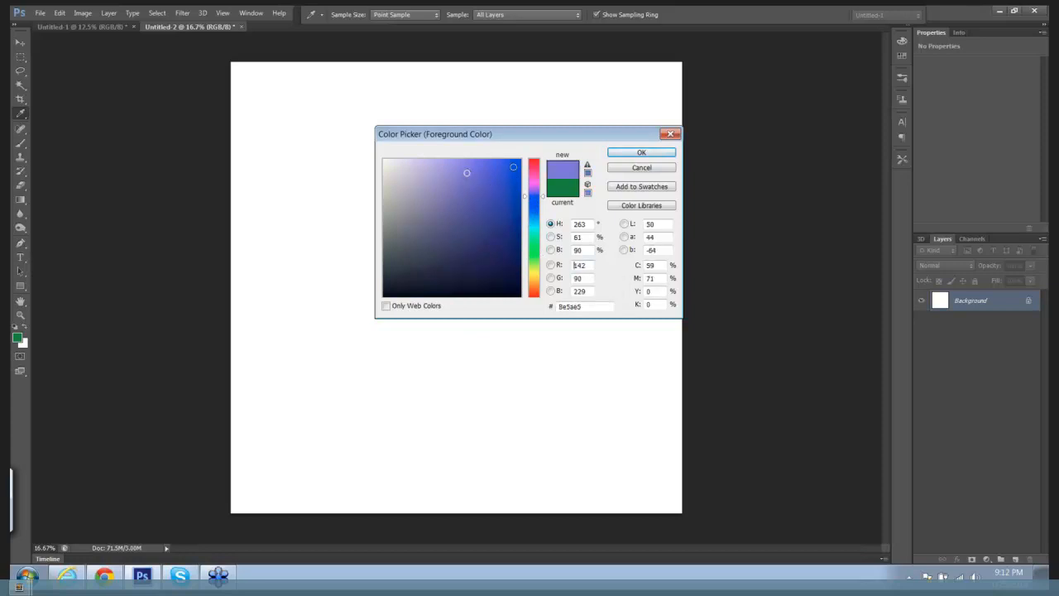
{"action": "left_click", "coordinate": [640, 152]}
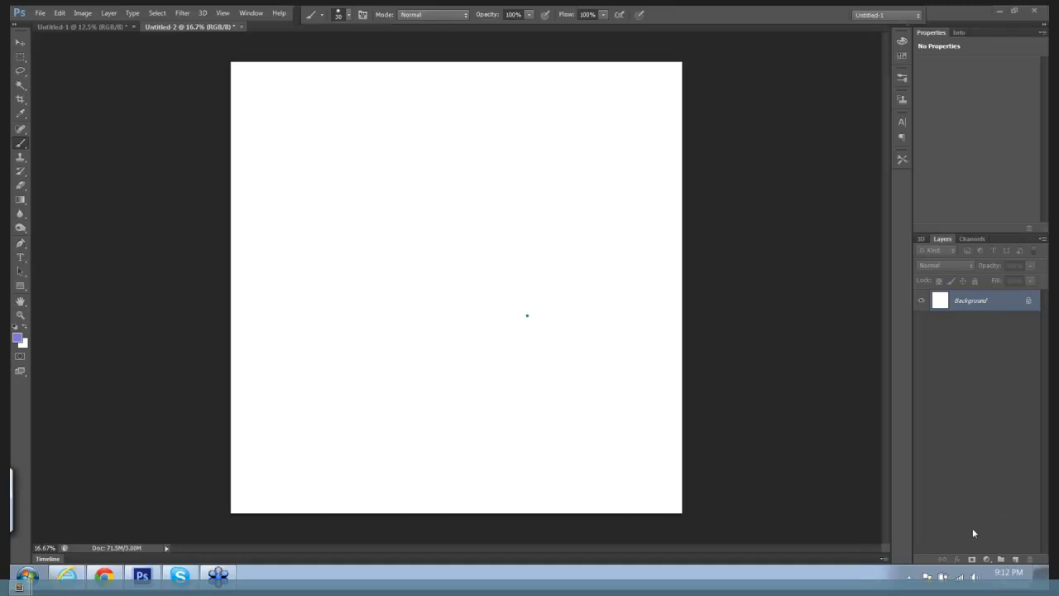
{"action": "left_click", "coordinate": [1015, 560]}
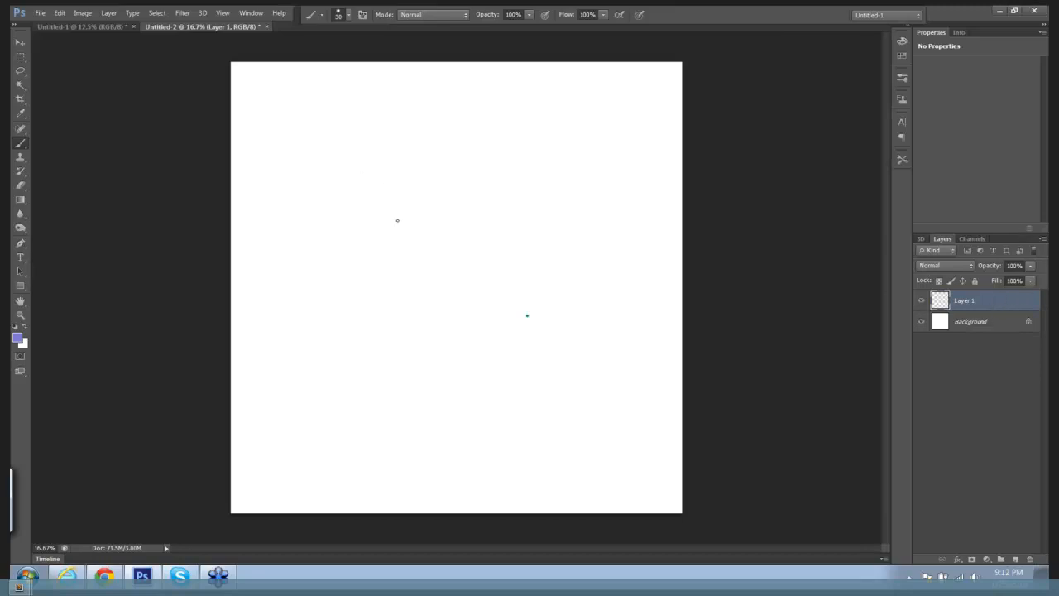
Lower the brush opacity to 48% and sketch the curved chest shape in the upper middle of the canvas.
{"action": "left_click_drag", "start_coordinate": [388, 224], "coordinate": [456, 217]}
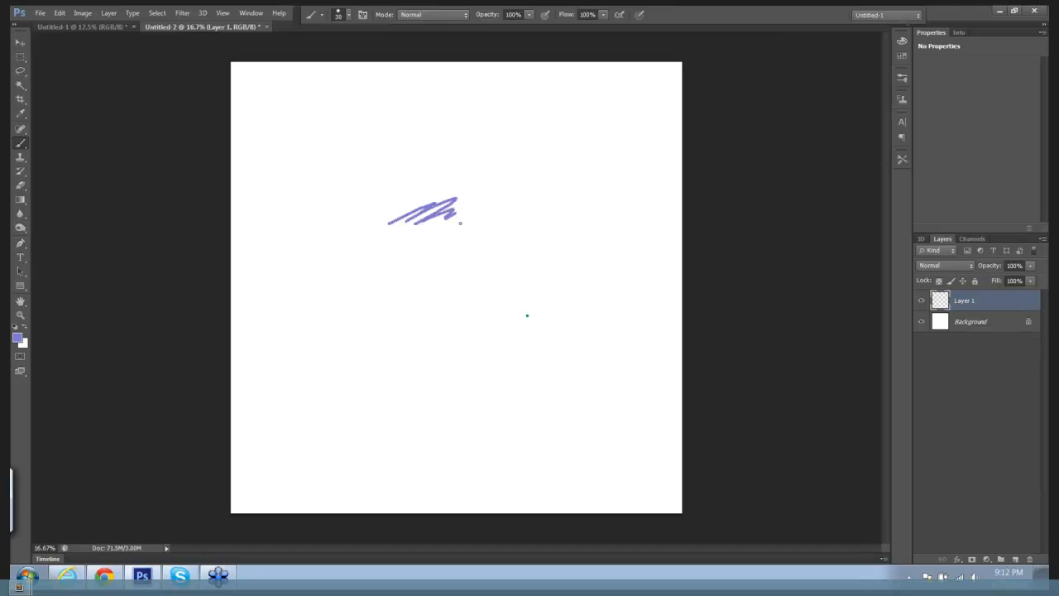
{"action": "key", "text": "ctrl+z"}
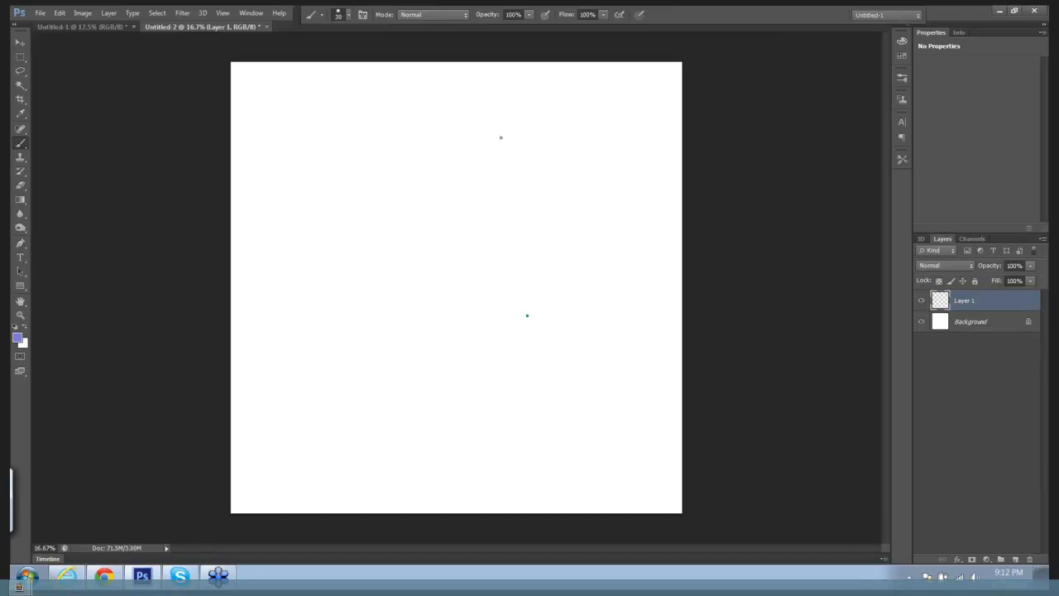
{"action": "left_click", "coordinate": [529, 16]}
{"action": "left_click", "coordinate": [536, 181]}
{"action": "mouse_move", "coordinate": [397, 228]}
{"action": "left_mouse_down"}
{"action": "mouse_move", "coordinate": [461, 201]}
{"action": "mouse_move", "coordinate": [443, 198]}
{"action": "mouse_move", "coordinate": [480, 202]}
{"action": "mouse_move", "coordinate": [397, 216]}
{"action": "mouse_move", "coordinate": [394, 249]}
{"action": "mouse_move", "coordinate": [410, 264]}
{"action": "mouse_move", "coordinate": [486, 255]}
{"action": "left_mouse_up"}
{"action": "mouse_move", "coordinate": [487, 199]}
{"action": "left_mouse_down"}
{"action": "mouse_move", "coordinate": [506, 220]}
{"action": "mouse_move", "coordinate": [511, 262]}
{"action": "left_mouse_up"}
{"action": "mouse_move", "coordinate": [472, 201]}
{"action": "left_mouse_down"}
{"action": "mouse_move", "coordinate": [508, 241]}
{"action": "mouse_move", "coordinate": [401, 238]}
{"action": "mouse_move", "coordinate": [507, 257]}
{"action": "left_mouse_up"}
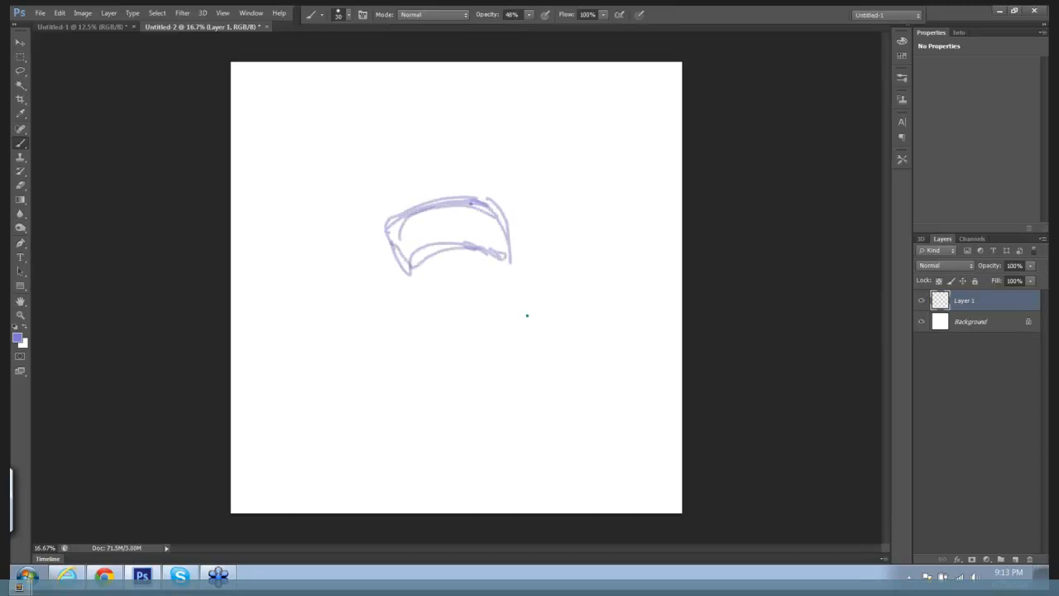
Sketch a curved center line through the chest, with an oval abdomen and a waistline below it.
{"action": "left_click_drag", "start_coordinate": [432, 128], "coordinate": [491, 417]}
{"action": "mouse_move", "coordinate": [485, 253]}
{"action": "left_mouse_down"}
{"action": "mouse_move", "coordinate": [444, 282]}
{"action": "mouse_move", "coordinate": [454, 300]}
{"action": "left_mouse_up"}
{"action": "mouse_move", "coordinate": [488, 254]}
{"action": "left_mouse_down"}
{"action": "mouse_move", "coordinate": [451, 281]}
{"action": "mouse_move", "coordinate": [475, 237]}
{"action": "mouse_move", "coordinate": [508, 302]}
{"action": "left_mouse_up"}
{"action": "mouse_move", "coordinate": [472, 247]}
{"action": "left_mouse_down"}
{"action": "mouse_move", "coordinate": [453, 284]}
{"action": "mouse_move", "coordinate": [482, 277]}
{"action": "mouse_move", "coordinate": [505, 306]}
{"action": "left_mouse_up"}
{"action": "mouse_move", "coordinate": [444, 280]}
{"action": "left_mouse_down"}
{"action": "mouse_move", "coordinate": [486, 258]}
{"action": "mouse_move", "coordinate": [482, 325]}
{"action": "mouse_move", "coordinate": [515, 302]}
{"action": "left_mouse_up"}
{"action": "mouse_move", "coordinate": [446, 309]}
{"action": "left_mouse_down"}
{"action": "mouse_move", "coordinate": [485, 331]}
{"action": "mouse_move", "coordinate": [504, 364]}
{"action": "mouse_move", "coordinate": [505, 308]}
{"action": "left_mouse_up"}
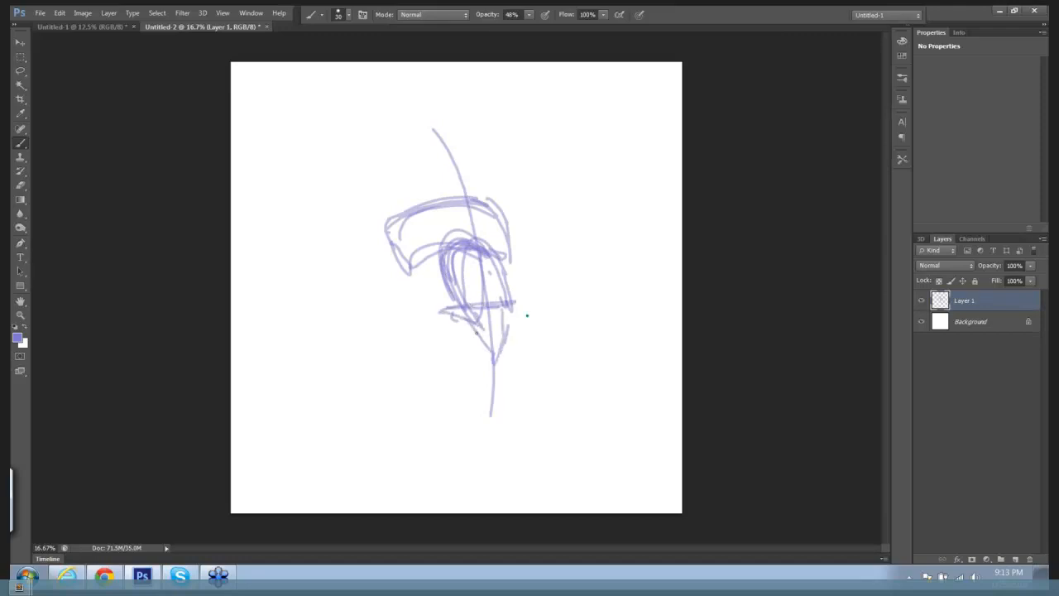
Sketch the two tapering thighs from the waistline, ending each in a small knee circle.
{"action": "mouse_move", "coordinate": [440, 328]}
{"action": "left_mouse_down"}
{"action": "mouse_move", "coordinate": [420, 424]}
{"action": "mouse_move", "coordinate": [446, 420]}
{"action": "mouse_move", "coordinate": [489, 363]}
{"action": "left_mouse_up"}
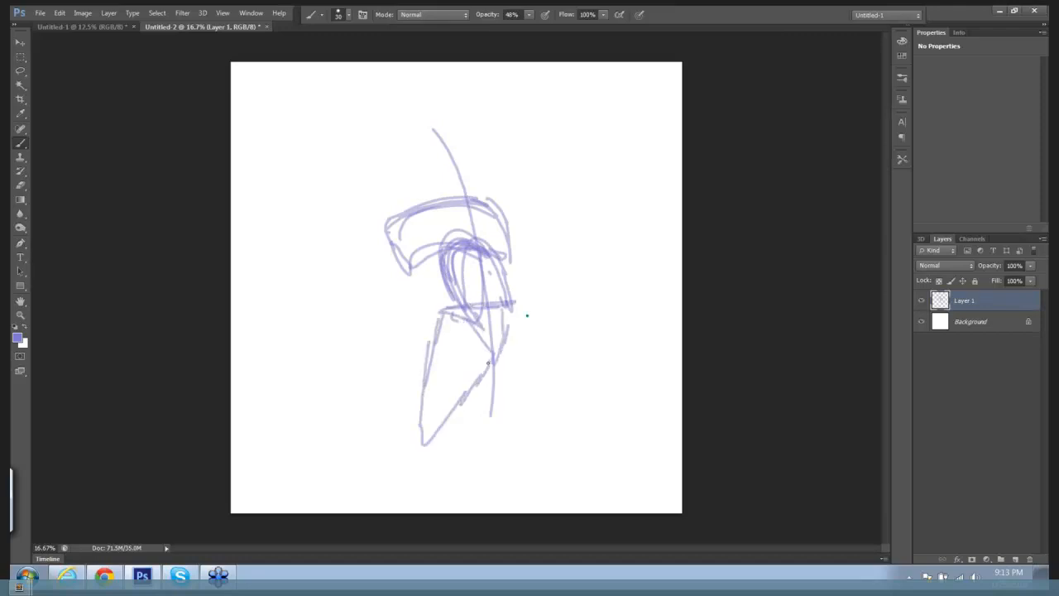
{"action": "mouse_move", "coordinate": [514, 302]}
{"action": "left_mouse_down"}
{"action": "mouse_move", "coordinate": [536, 363]}
{"action": "mouse_move", "coordinate": [530, 385]}
{"action": "mouse_move", "coordinate": [499, 373]}
{"action": "mouse_move", "coordinate": [498, 383]}
{"action": "mouse_move", "coordinate": [530, 426]}
{"action": "left_mouse_up"}
{"action": "left_click_drag", "start_coordinate": [533, 358], "coordinate": [531, 431]}
{"action": "left_click_drag", "start_coordinate": [419, 424], "coordinate": [424, 440]}
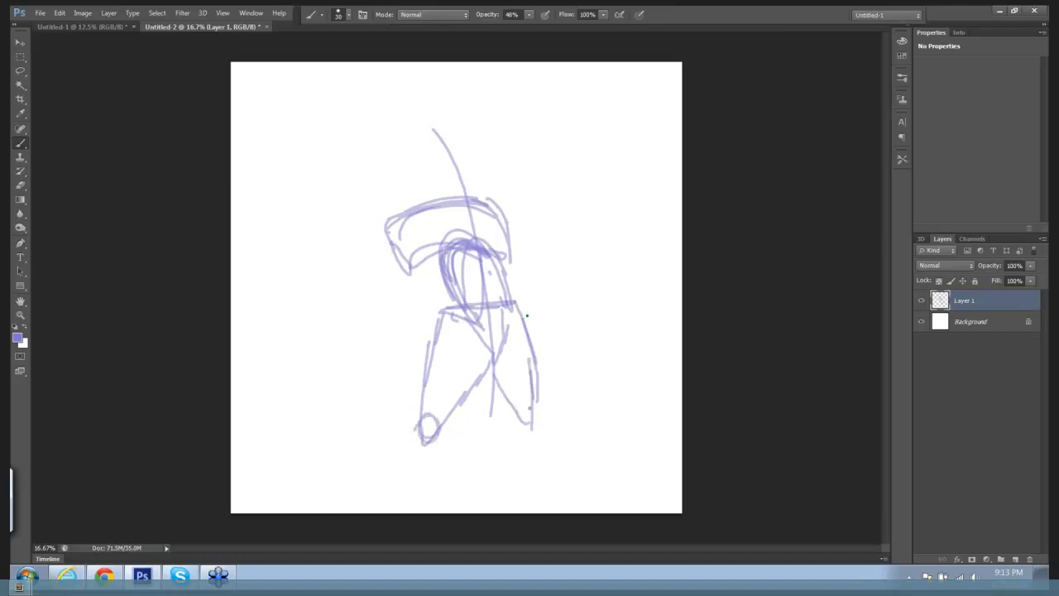
{"action": "left_click_drag", "start_coordinate": [530, 407], "coordinate": [528, 422]}
Sketch oval calves below both knees and triangular feet near the canvas's lower edge.
{"action": "mouse_move", "coordinate": [423, 426]}
{"action": "left_mouse_down"}
{"action": "mouse_move", "coordinate": [399, 472]}
{"action": "mouse_move", "coordinate": [394, 456]}
{"action": "mouse_move", "coordinate": [445, 409]}
{"action": "mouse_move", "coordinate": [370, 511]}
{"action": "left_mouse_up"}
{"action": "left_click_drag", "start_coordinate": [401, 475], "coordinate": [411, 508]}
{"action": "left_click_drag", "start_coordinate": [375, 510], "coordinate": [405, 506]}
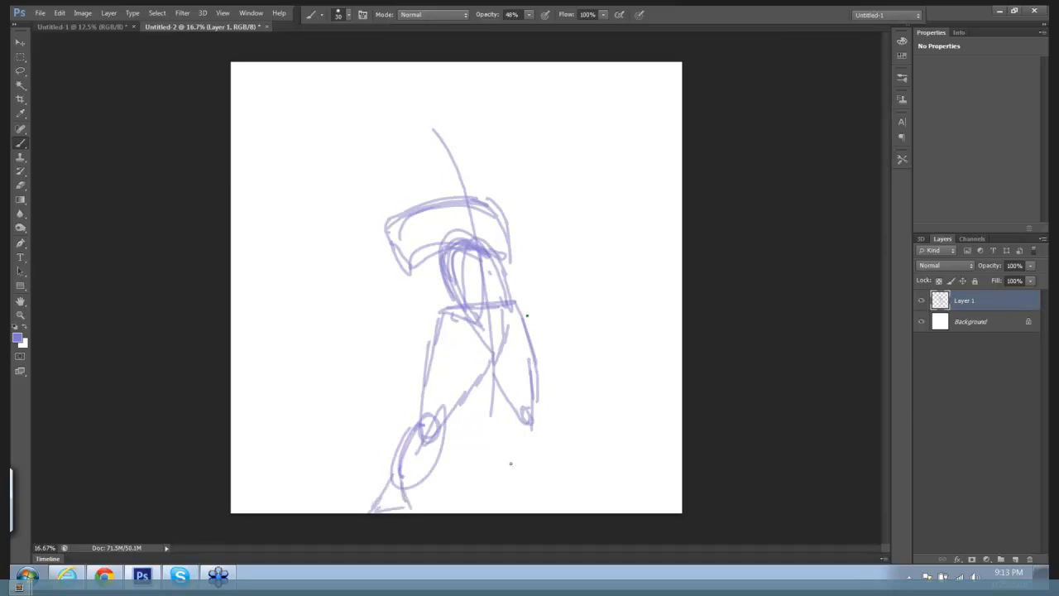
{"action": "mouse_move", "coordinate": [515, 427]}
{"action": "left_mouse_down"}
{"action": "mouse_move", "coordinate": [547, 462]}
{"action": "mouse_move", "coordinate": [527, 469]}
{"action": "mouse_move", "coordinate": [525, 503]}
{"action": "left_mouse_up"}
{"action": "left_click_drag", "start_coordinate": [536, 465], "coordinate": [576, 502]}
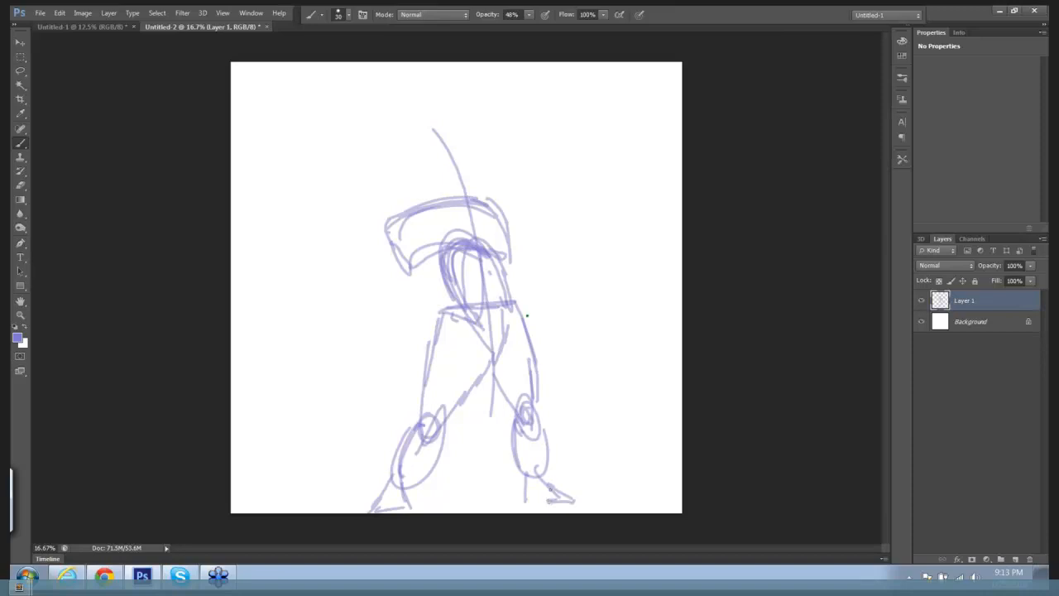
Select the figure with a rectangular marquee, transform it to 86.65% width, stretch it taller toward the canvas's upper edge, and deselect.
{"action": "left_click", "coordinate": [20, 57]}
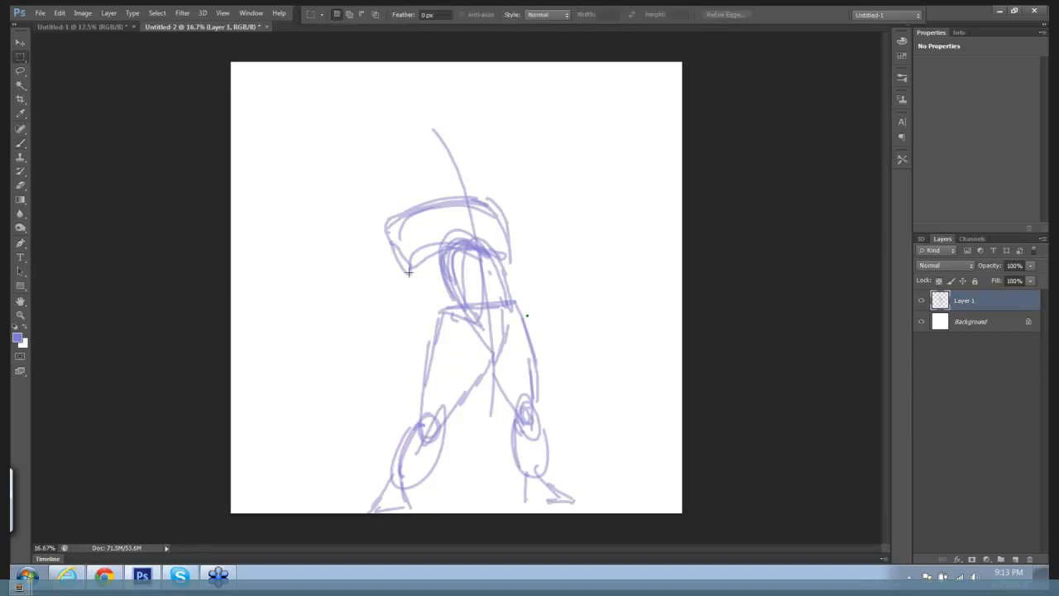
{"action": "left_click_drag", "start_coordinate": [345, 100], "coordinate": [592, 508]}
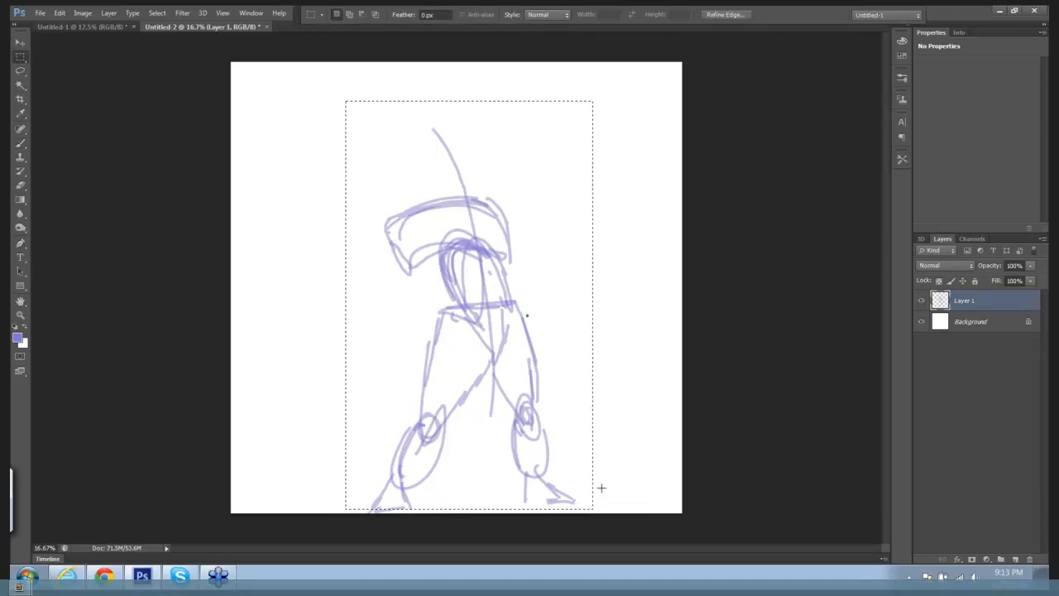
{"action": "key", "text": "ctrl+t"}
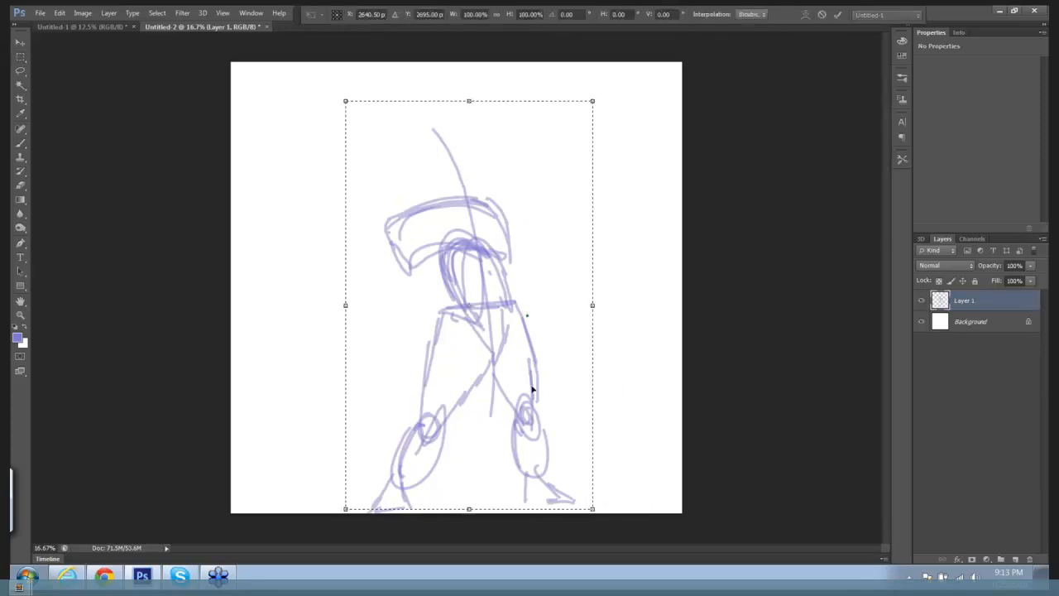
{"action": "left_click_drag", "start_coordinate": [520, 373], "coordinate": [514, 330]}
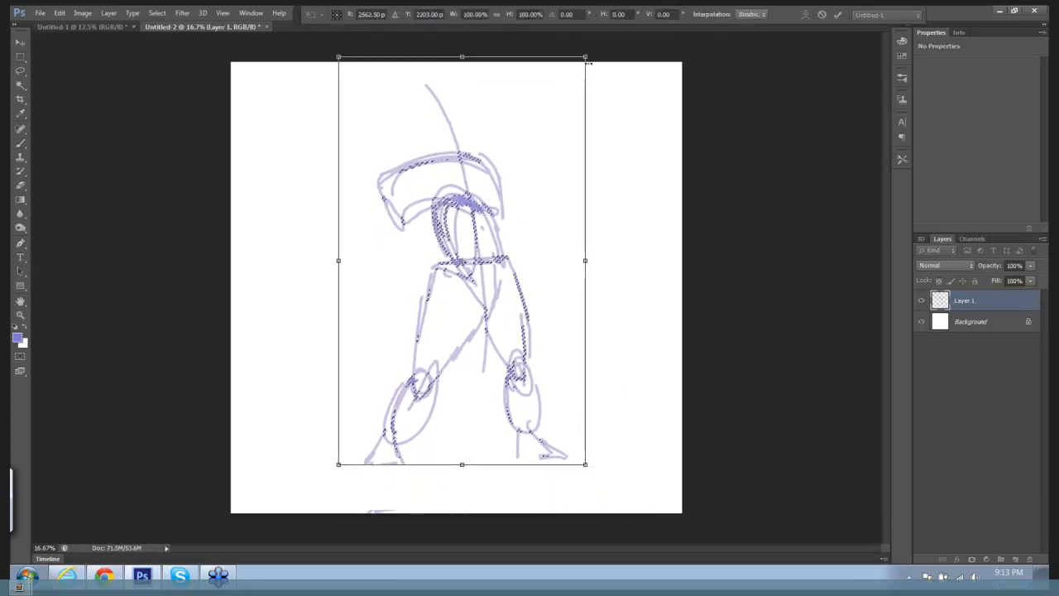
{"action": "left_click_drag", "start_coordinate": [579, 63], "coordinate": [546, 107]}
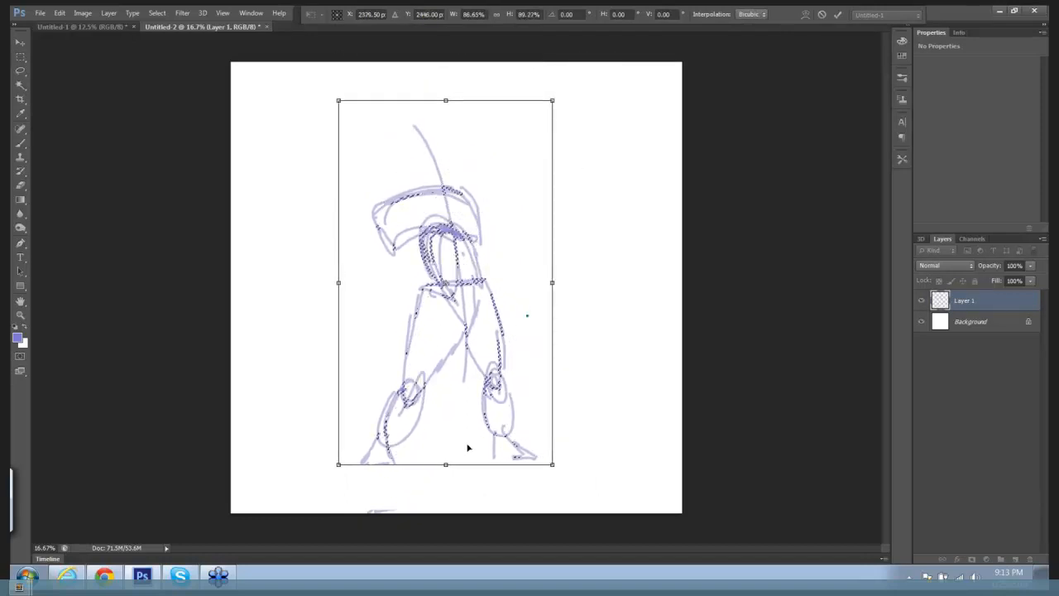
{"action": "left_click_drag", "start_coordinate": [446, 467], "coordinate": [447, 500]}
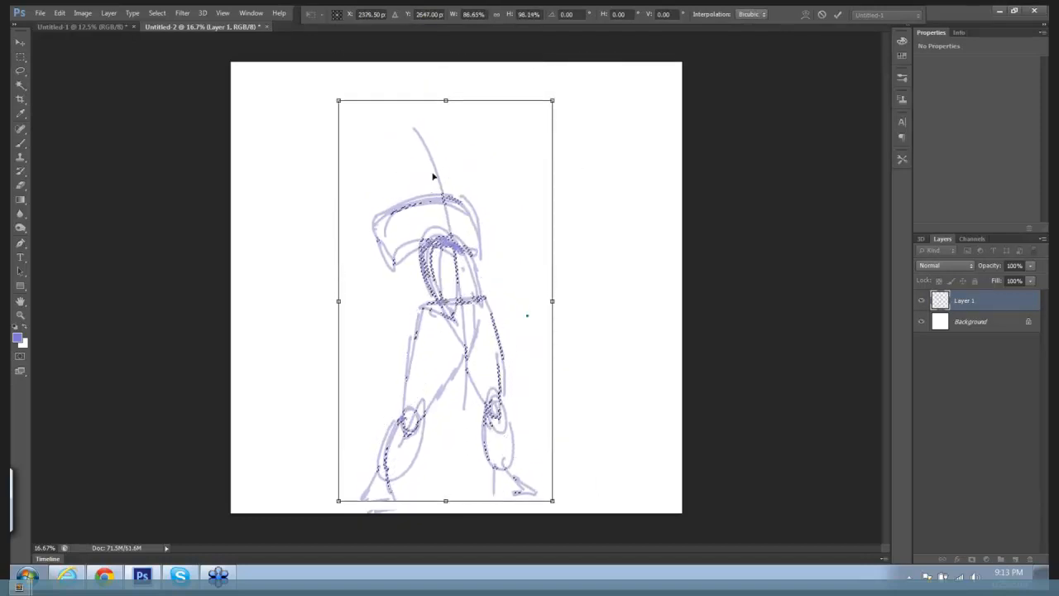
{"action": "left_click_drag", "start_coordinate": [447, 101], "coordinate": [446, 55]}
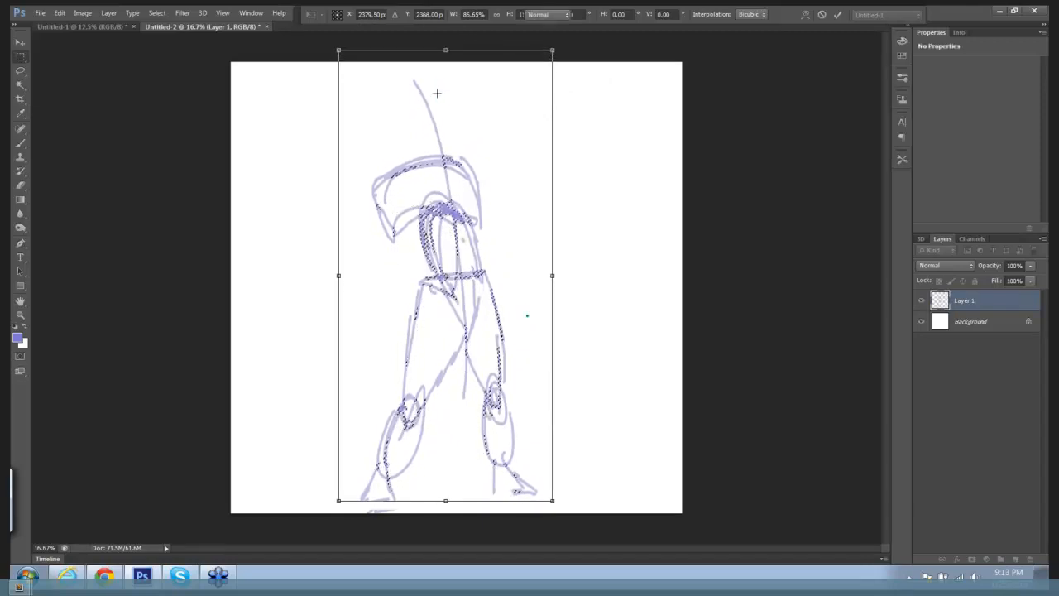
{"action": "key", "text": "Return"}
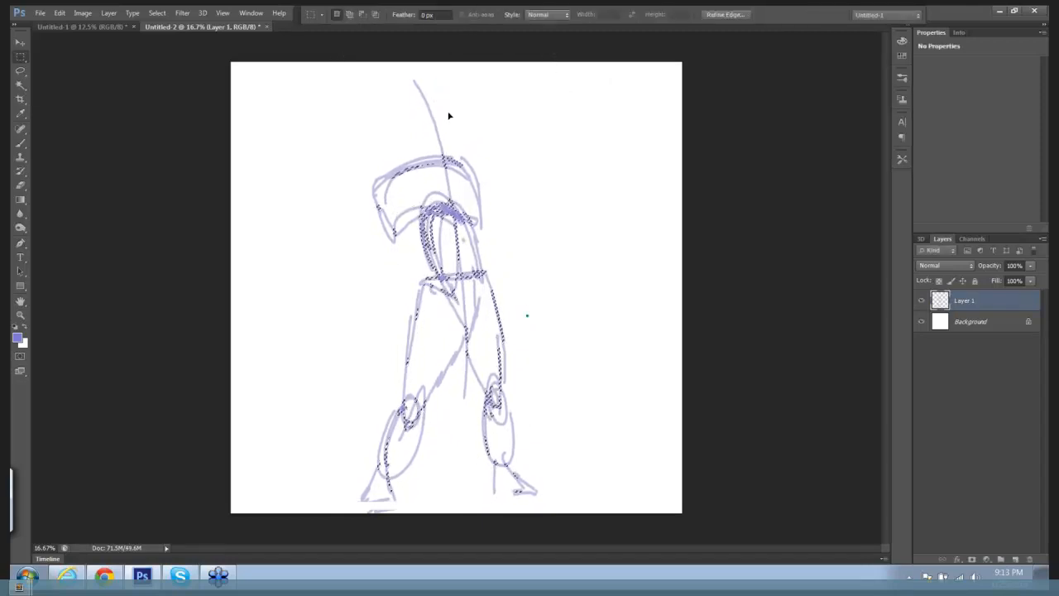
{"action": "key", "text": "ctrl+d"}
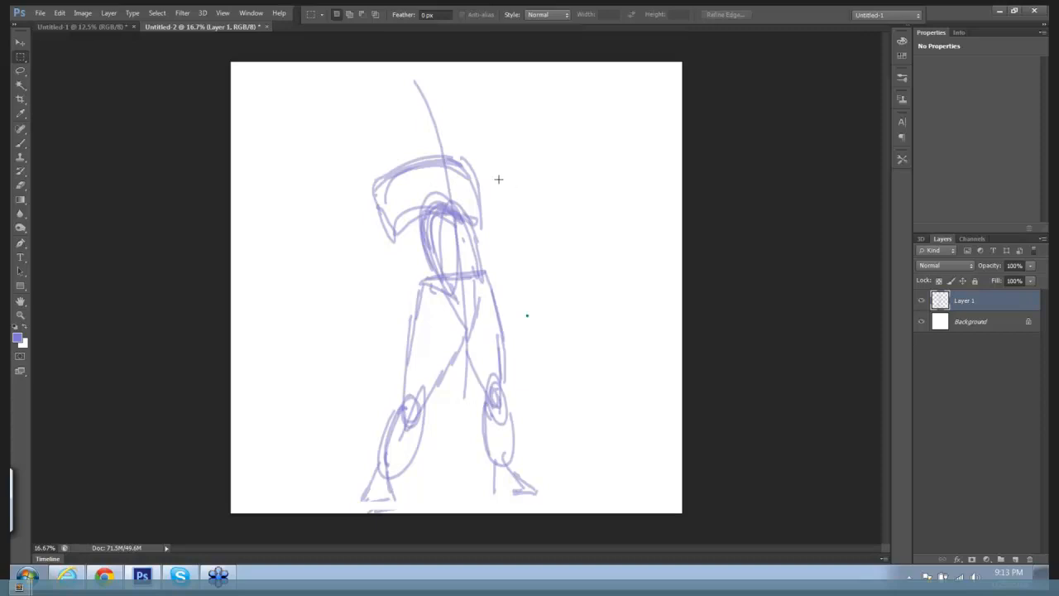
{"action": "mouse_move", "coordinate": [361, 154]}
{"action": "left_mouse_down"}
{"action": "mouse_move", "coordinate": [487, 170]}
{"action": "mouse_move", "coordinate": [472, 176]}
{"action": "left_mouse_up"}
{"action": "key", "text": "ctrl+d"}
Sketch round shoulder joints at both ends of the chest and side contours from the chest to the waist.
{"action": "key", "text": "b"}
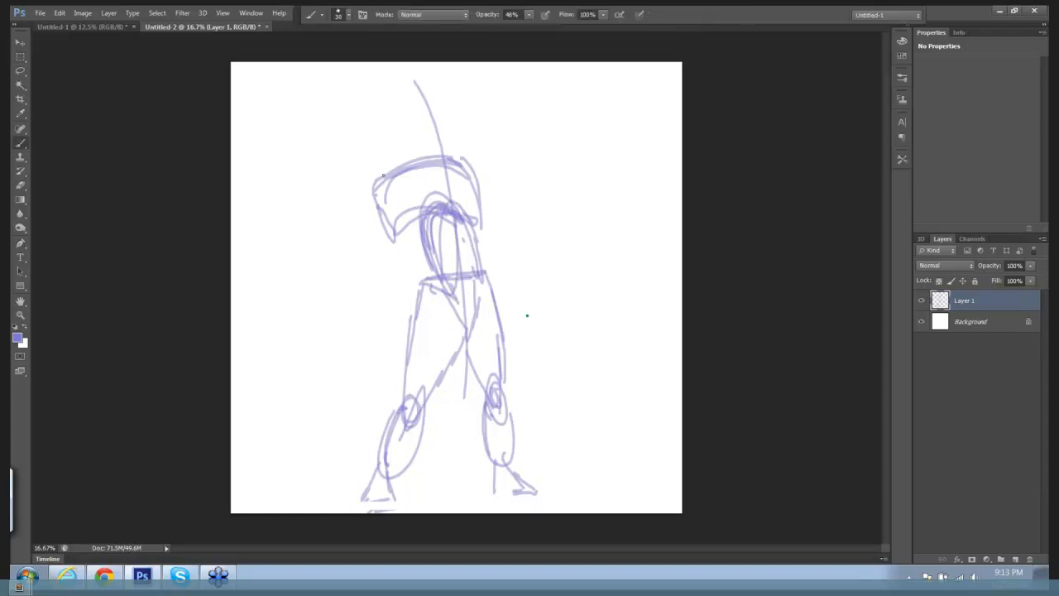
{"action": "left_click_drag", "start_coordinate": [383, 175], "coordinate": [370, 169]}
{"action": "left_click_drag", "start_coordinate": [458, 155], "coordinate": [494, 174]}
{"action": "left_click_drag", "start_coordinate": [394, 230], "coordinate": [428, 276]}
{"action": "left_click_drag", "start_coordinate": [480, 225], "coordinate": [486, 275]}
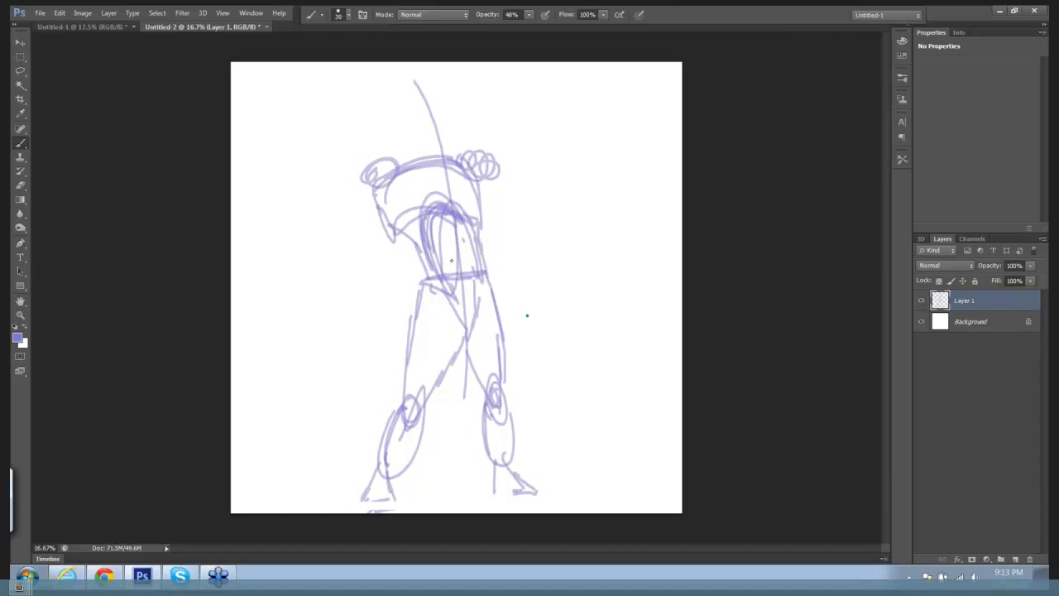
{"action": "mouse_move", "coordinate": [396, 231]}
{"action": "left_mouse_down"}
{"action": "mouse_move", "coordinate": [428, 286]}
{"action": "mouse_move", "coordinate": [423, 261]}
{"action": "left_mouse_up"}
Sketch both arms, one raised with a fist and one bent toward the hip, and an oval head above the chest.
{"action": "left_click_drag", "start_coordinate": [478, 178], "coordinate": [513, 223]}
{"action": "mouse_move", "coordinate": [529, 133]}
{"action": "left_mouse_down"}
{"action": "mouse_move", "coordinate": [537, 177]}
{"action": "mouse_move", "coordinate": [519, 211]}
{"action": "mouse_move", "coordinate": [541, 197]}
{"action": "mouse_move", "coordinate": [539, 181]}
{"action": "mouse_move", "coordinate": [532, 235]}
{"action": "mouse_move", "coordinate": [533, 142]}
{"action": "mouse_move", "coordinate": [538, 173]}
{"action": "left_mouse_up"}
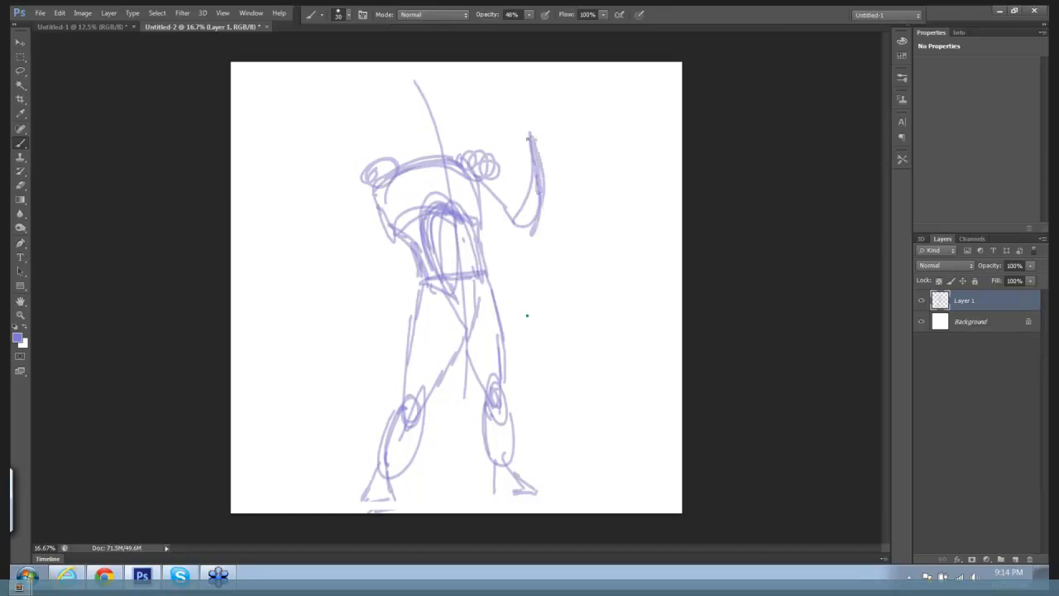
{"action": "mouse_move", "coordinate": [529, 138]}
{"action": "left_mouse_down"}
{"action": "mouse_move", "coordinate": [521, 162]}
{"action": "mouse_move", "coordinate": [520, 124]}
{"action": "mouse_move", "coordinate": [534, 157]}
{"action": "left_mouse_up"}
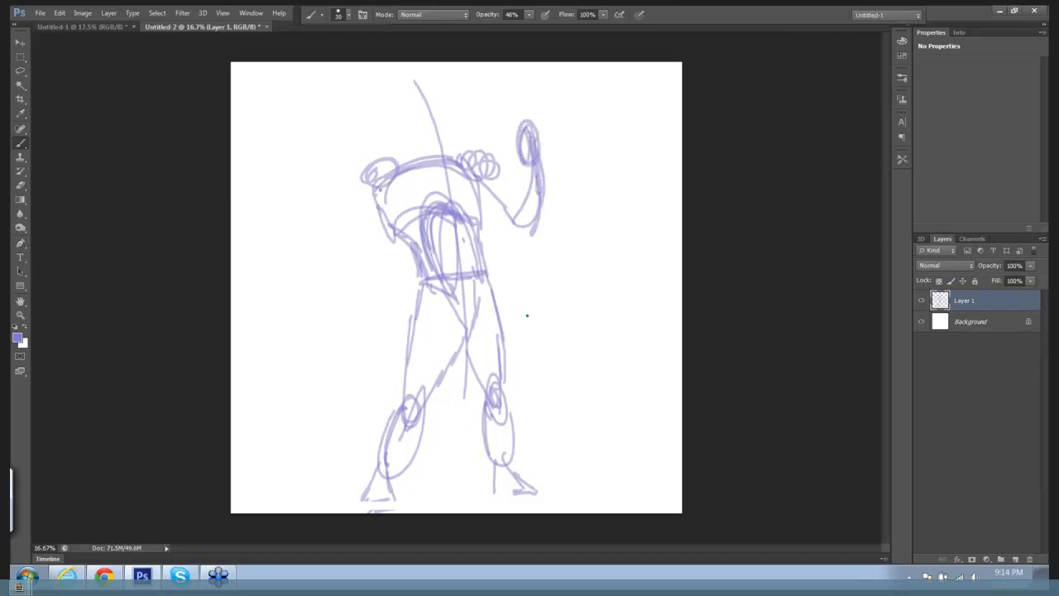
{"action": "mouse_move", "coordinate": [379, 189]}
{"action": "left_mouse_down"}
{"action": "mouse_move", "coordinate": [341, 233]}
{"action": "mouse_move", "coordinate": [341, 253]}
{"action": "mouse_move", "coordinate": [366, 233]}
{"action": "mouse_move", "coordinate": [359, 263]}
{"action": "mouse_move", "coordinate": [379, 250]}
{"action": "mouse_move", "coordinate": [404, 282]}
{"action": "mouse_move", "coordinate": [416, 278]}
{"action": "mouse_move", "coordinate": [391, 291]}
{"action": "mouse_move", "coordinate": [413, 273]}
{"action": "left_mouse_up"}
{"action": "mouse_move", "coordinate": [417, 127]}
{"action": "left_mouse_down"}
{"action": "mouse_move", "coordinate": [424, 142]}
{"action": "mouse_move", "coordinate": [410, 79]}
{"action": "mouse_move", "coordinate": [421, 156]}
{"action": "left_mouse_up"}
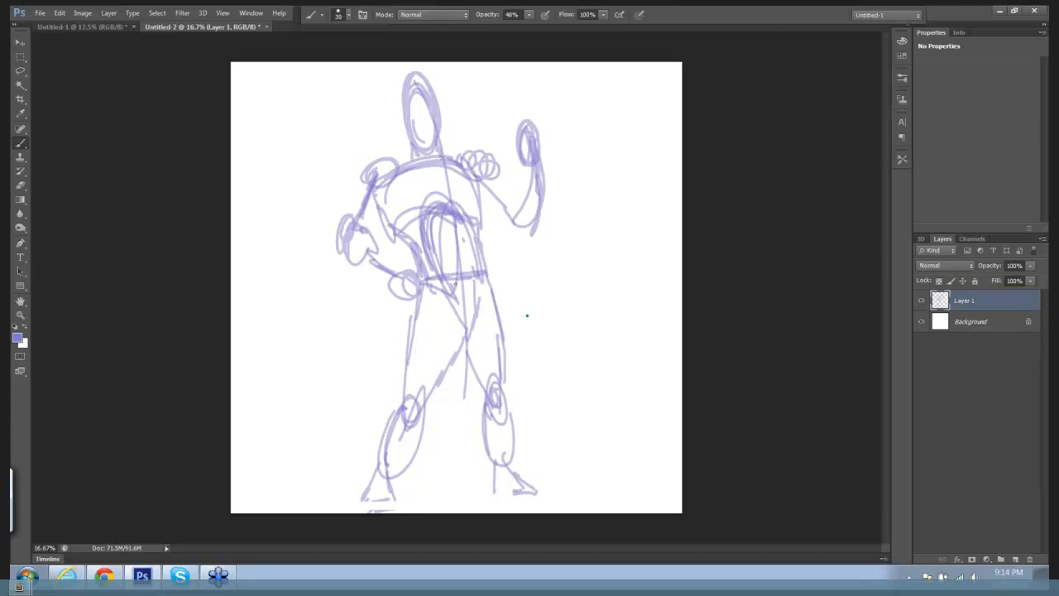
Erase the crossed inner leg lines and the centre line between the thighs, and redraw both inner thigh contours.
{"action": "key", "text": "e"}
{"action": "left_click_drag", "start_coordinate": [458, 329], "coordinate": [451, 368]}
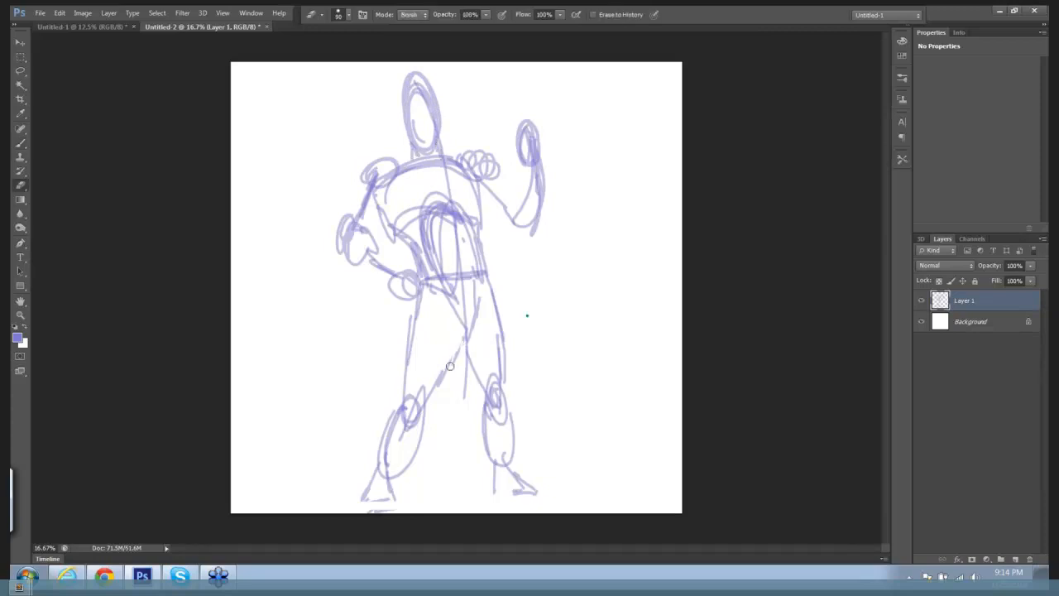
{"action": "mouse_move", "coordinate": [463, 330]}
{"action": "left_mouse_down"}
{"action": "mouse_move", "coordinate": [442, 387]}
{"action": "mouse_move", "coordinate": [449, 363]}
{"action": "mouse_move", "coordinate": [475, 362]}
{"action": "left_mouse_up"}
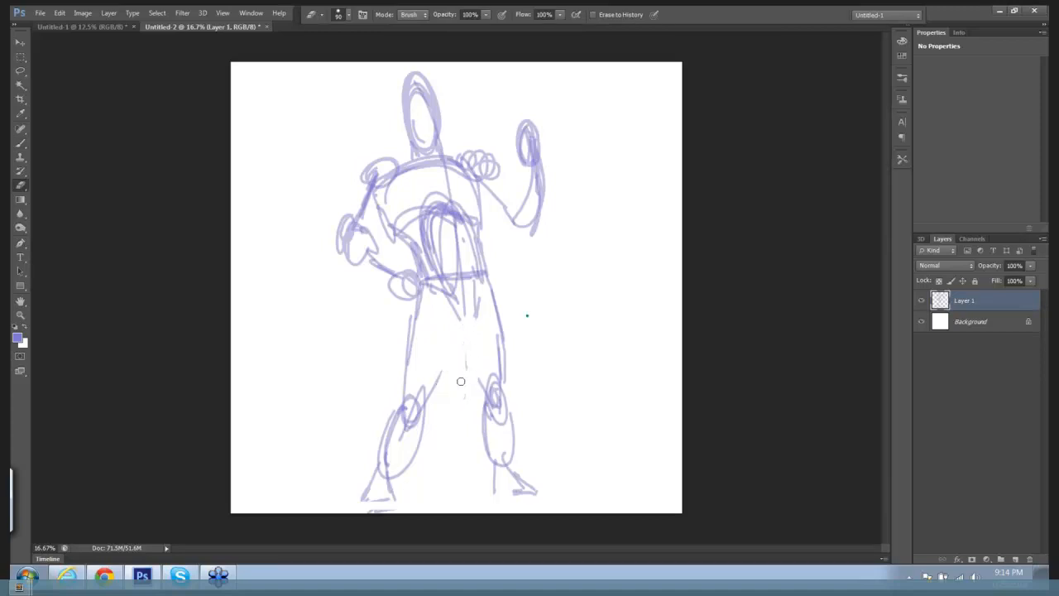
{"action": "key", "text": "b"}
{"action": "left_click_drag", "start_coordinate": [458, 324], "coordinate": [442, 386]}
{"action": "mouse_move", "coordinate": [452, 342]}
{"action": "left_mouse_down"}
{"action": "mouse_move", "coordinate": [432, 396]}
{"action": "mouse_move", "coordinate": [482, 379]}
{"action": "mouse_move", "coordinate": [478, 334]}
{"action": "left_mouse_up"}
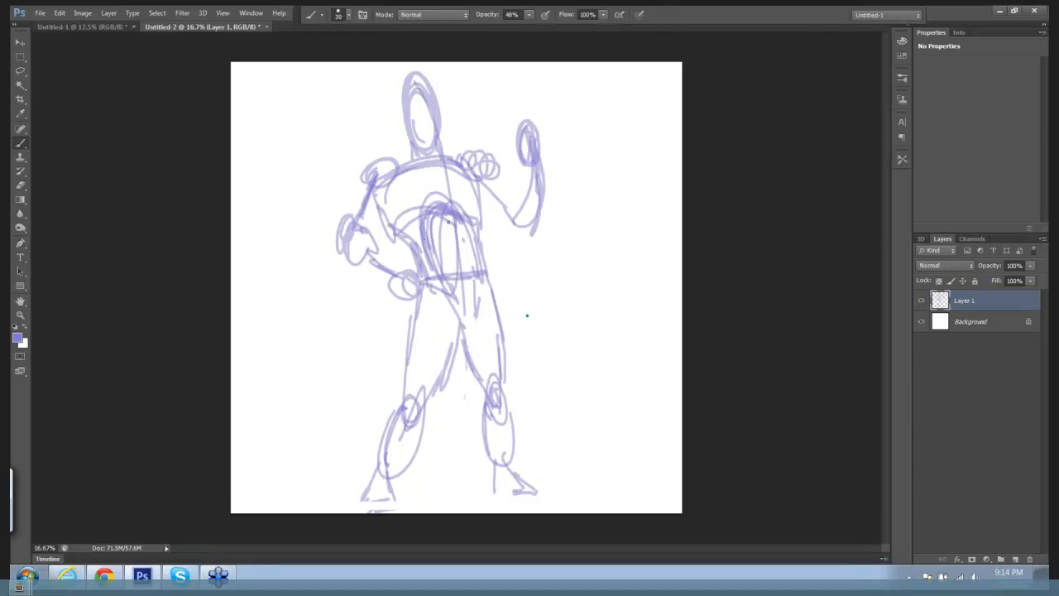
Sketch fuller volumes on both arms, sloping lines from neck to shoulders, and extra contours on the thigh.
{"action": "left_click_drag", "start_coordinate": [541, 230], "coordinate": [577, 245]}
{"action": "mouse_move", "coordinate": [550, 194]}
{"action": "left_mouse_down"}
{"action": "mouse_move", "coordinate": [500, 200]}
{"action": "mouse_move", "coordinate": [504, 233]}
{"action": "mouse_move", "coordinate": [528, 232]}
{"action": "mouse_move", "coordinate": [520, 198]}
{"action": "mouse_move", "coordinate": [497, 212]}
{"action": "left_mouse_up"}
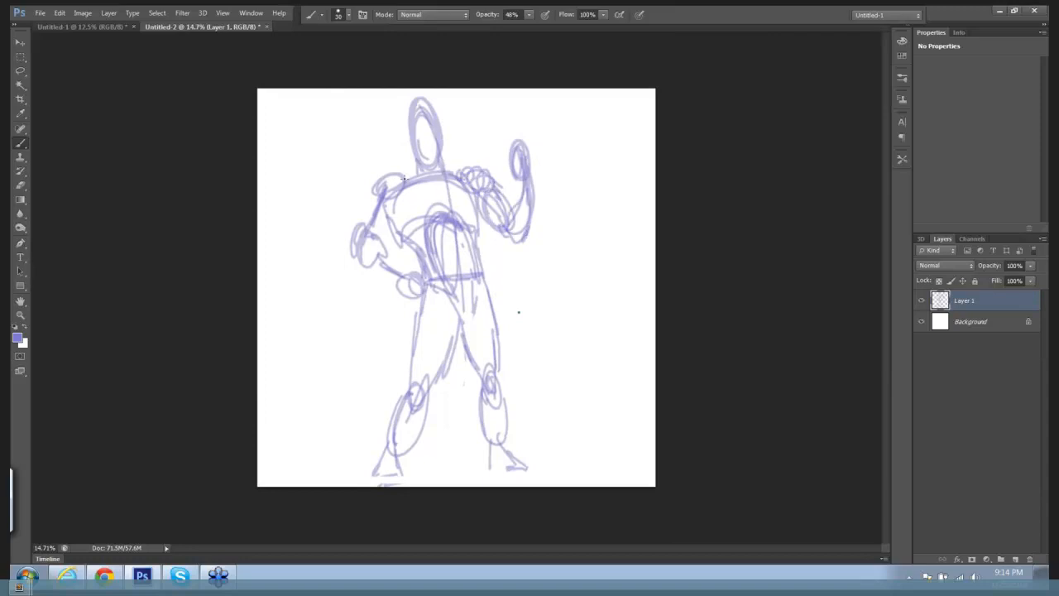
{"action": "mouse_move", "coordinate": [377, 214]}
{"action": "left_mouse_down"}
{"action": "mouse_move", "coordinate": [377, 240]}
{"action": "mouse_move", "coordinate": [399, 178]}
{"action": "mouse_move", "coordinate": [379, 176]}
{"action": "mouse_move", "coordinate": [370, 257]}
{"action": "mouse_move", "coordinate": [381, 239]}
{"action": "mouse_move", "coordinate": [367, 260]}
{"action": "mouse_move", "coordinate": [380, 242]}
{"action": "mouse_move", "coordinate": [404, 279]}
{"action": "mouse_move", "coordinate": [447, 194]}
{"action": "left_mouse_up"}
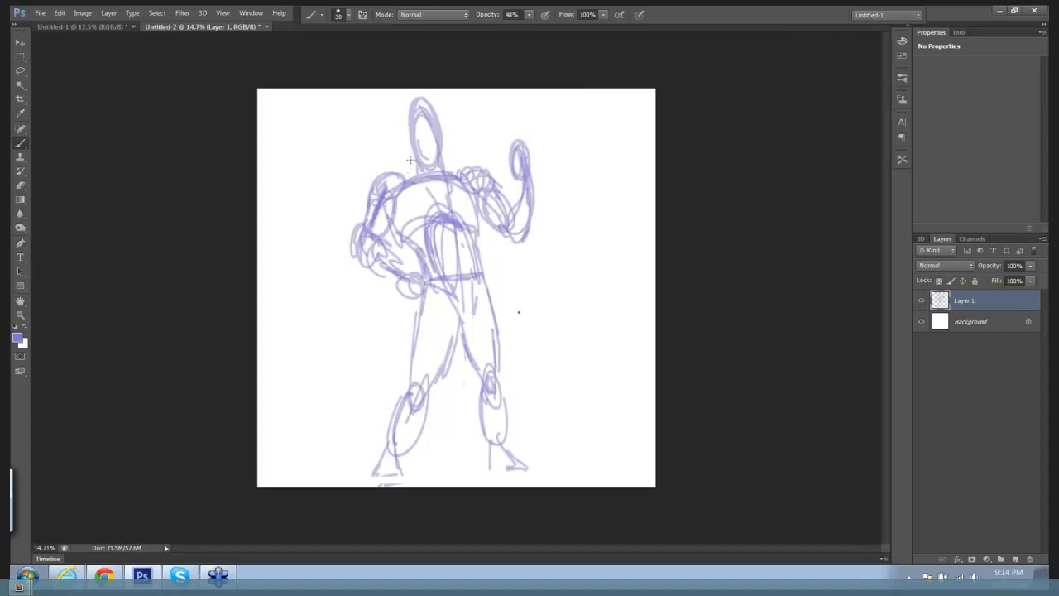
{"action": "mouse_move", "coordinate": [411, 160]}
{"action": "left_mouse_down"}
{"action": "mouse_move", "coordinate": [398, 177]}
{"action": "mouse_move", "coordinate": [455, 177]}
{"action": "left_mouse_up"}
{"action": "left_click_drag", "start_coordinate": [441, 287], "coordinate": [413, 387]}
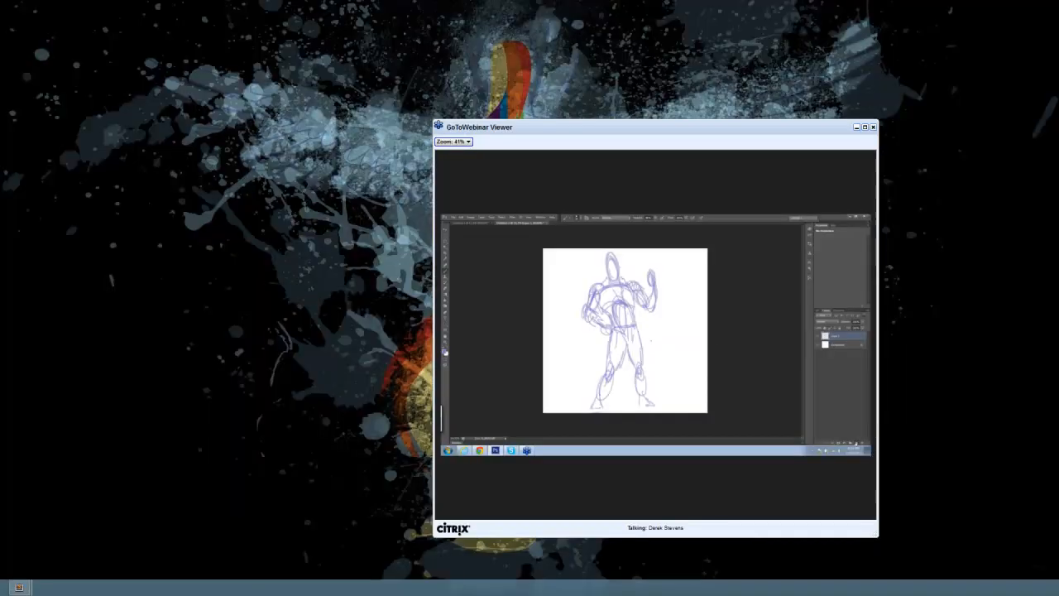
Add a new layer above the sketch and reduce Layer 1's opacity to 66%.
{"action": "left_click", "coordinate": [857, 442]}
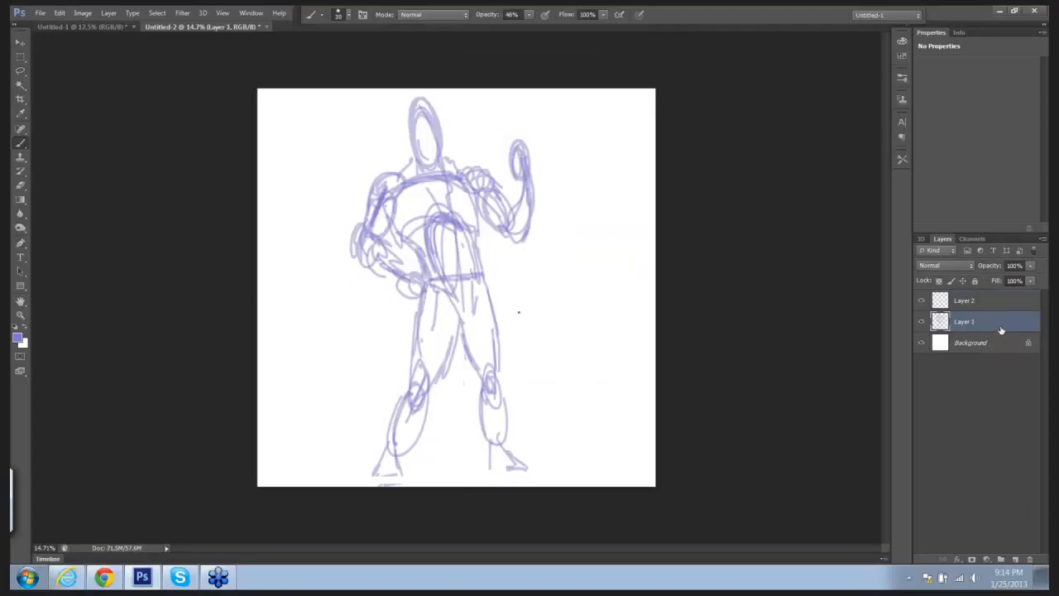
{"action": "left_click", "coordinate": [1030, 265]}
{"action": "left_click_drag", "start_coordinate": [1030, 278], "coordinate": [1011, 283]}
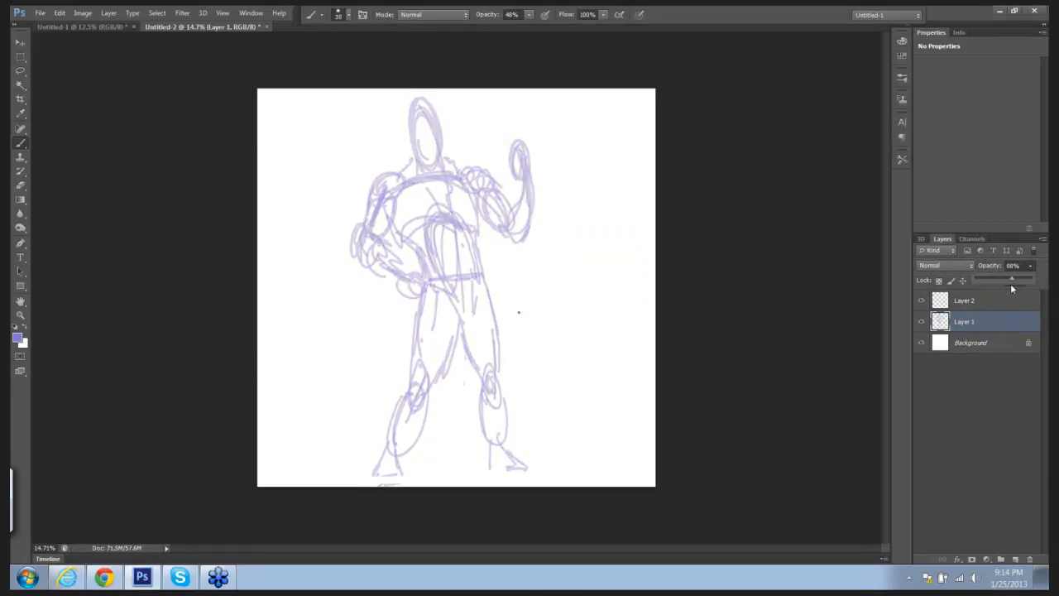
Set the foreground colour to a dark purple-blue, hex 502c8a.
{"action": "left_click", "coordinate": [18, 338]}
{"action": "left_click", "coordinate": [476, 222]}
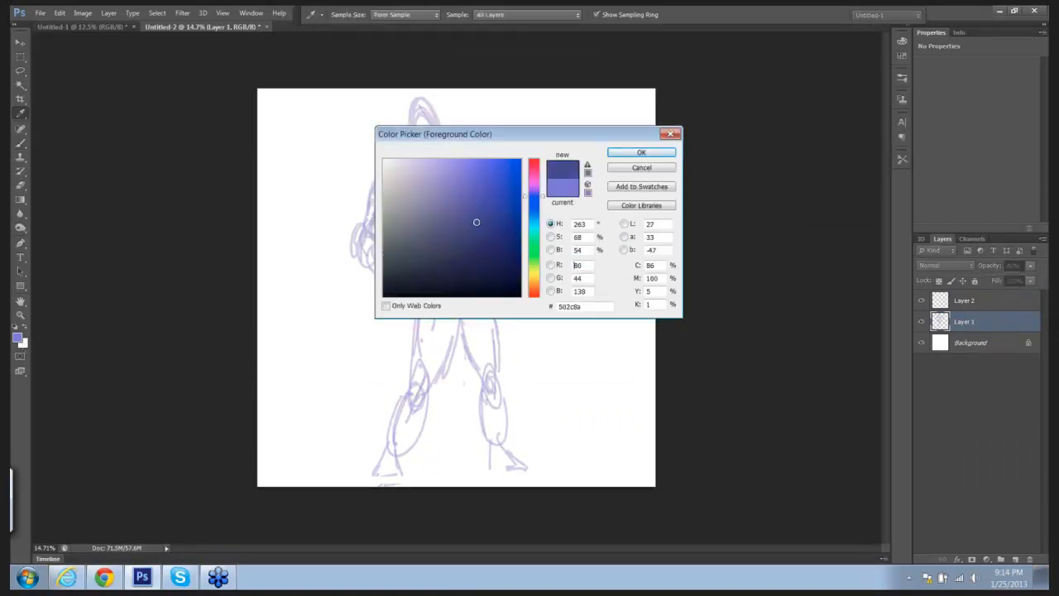
{"action": "left_click", "coordinate": [641, 153]}
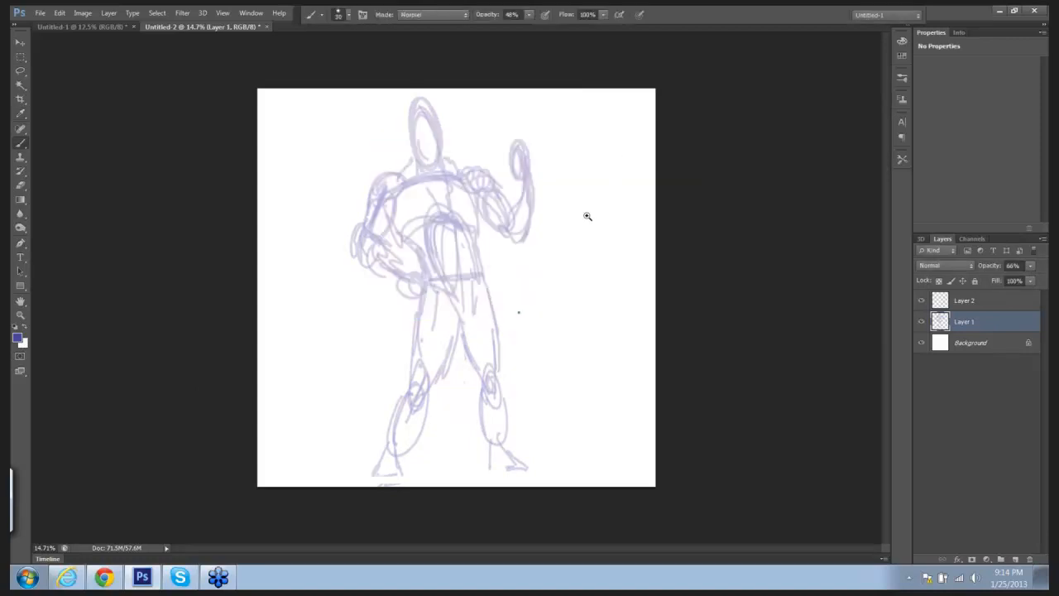
Sketch an angular jaw and cheek outline over the head oval with a 15 px brush on Layer 1.
{"action": "left_click", "coordinate": [587, 216]}
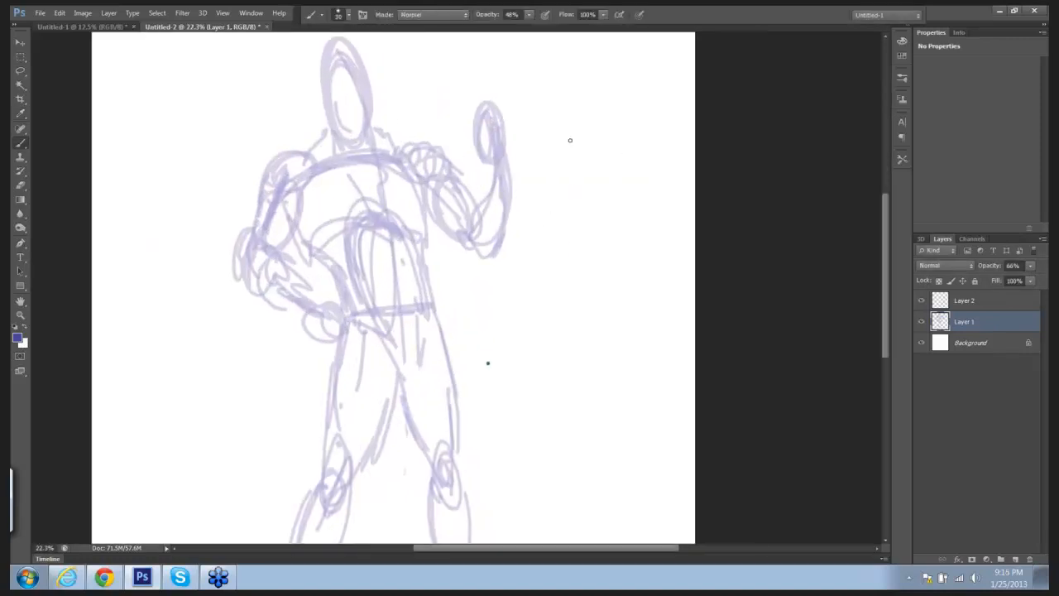
{"action": "left_click_drag", "start_coordinate": [594, 187], "coordinate": [703, 201]}
{"action": "left_click_drag", "start_coordinate": [526, 143], "coordinate": [696, 245]}
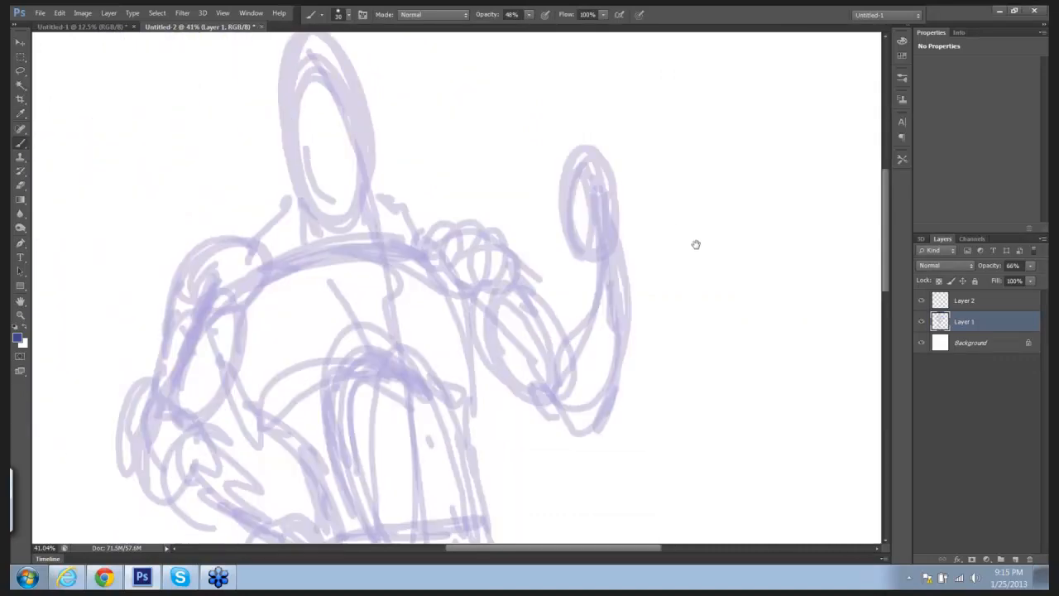
{"action": "left_click_drag", "start_coordinate": [499, 122], "coordinate": [610, 181]}
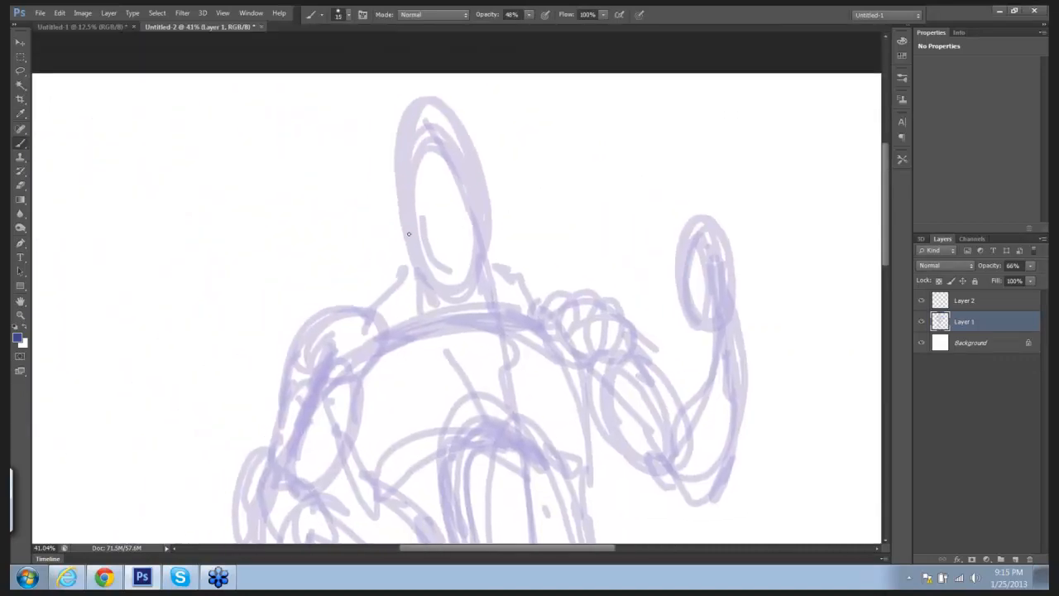
{"action": "mouse_move", "coordinate": [405, 218]}
{"action": "left_mouse_down"}
{"action": "mouse_move", "coordinate": [402, 255]}
{"action": "mouse_move", "coordinate": [427, 283]}
{"action": "mouse_move", "coordinate": [447, 296]}
{"action": "mouse_move", "coordinate": [475, 294]}
{"action": "left_mouse_up"}
{"action": "mouse_move", "coordinate": [484, 225]}
{"action": "left_mouse_down"}
{"action": "mouse_move", "coordinate": [491, 249]}
{"action": "mouse_move", "coordinate": [477, 280]}
{"action": "left_mouse_up"}
{"action": "left_click_drag", "start_coordinate": [488, 242], "coordinate": [483, 223]}
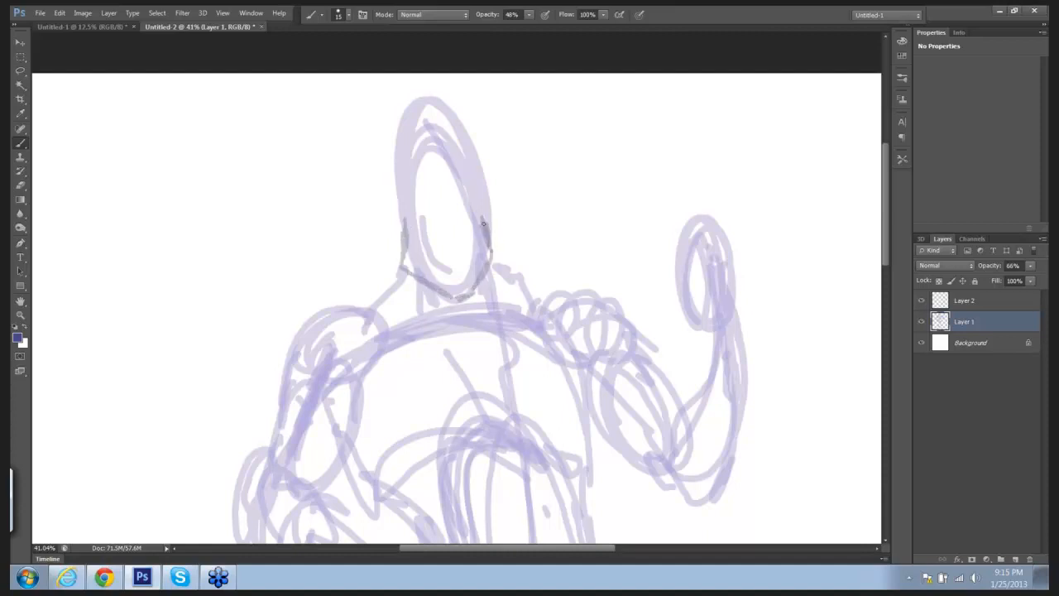
Sketch a round goggle over one eye, the nose, a circular mouthpiece, and an ear-side device beside the jaw.
{"action": "mouse_move", "coordinate": [428, 204]}
{"action": "left_mouse_down"}
{"action": "mouse_move", "coordinate": [412, 217]}
{"action": "mouse_move", "coordinate": [435, 209]}
{"action": "mouse_move", "coordinate": [419, 190]}
{"action": "mouse_move", "coordinate": [451, 207]}
{"action": "mouse_move", "coordinate": [445, 230]}
{"action": "mouse_move", "coordinate": [436, 225]}
{"action": "left_mouse_up"}
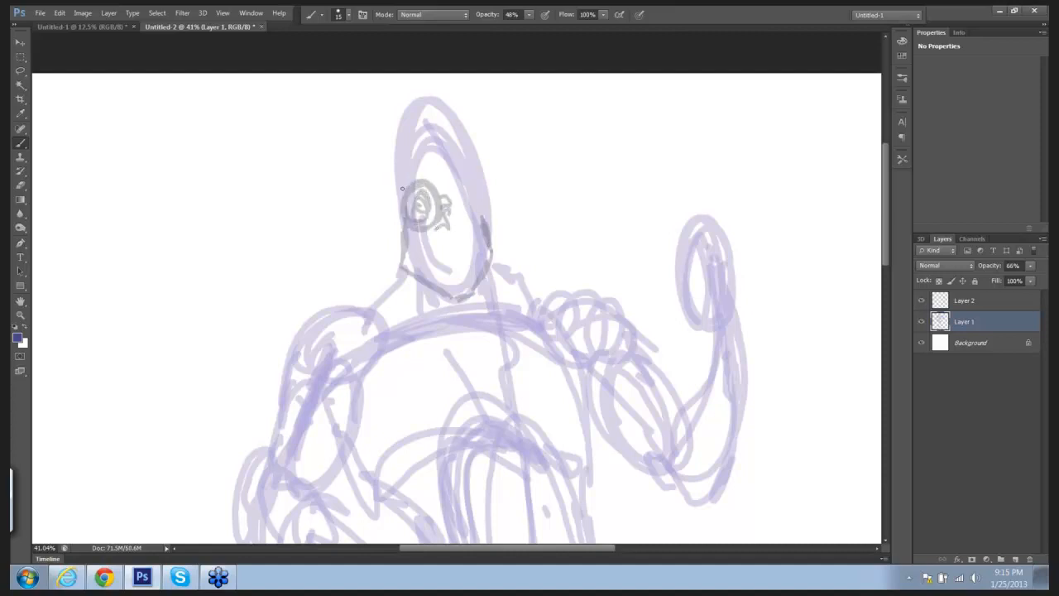
{"action": "left_click_drag", "start_coordinate": [394, 177], "coordinate": [404, 225]}
{"action": "left_click_drag", "start_coordinate": [447, 198], "coordinate": [456, 240]}
{"action": "mouse_move", "coordinate": [431, 274]}
{"action": "left_mouse_down"}
{"action": "mouse_move", "coordinate": [478, 263]}
{"action": "mouse_move", "coordinate": [447, 272]}
{"action": "mouse_move", "coordinate": [460, 282]}
{"action": "mouse_move", "coordinate": [417, 249]}
{"action": "mouse_move", "coordinate": [432, 264]}
{"action": "left_mouse_up"}
{"action": "mouse_move", "coordinate": [378, 228]}
{"action": "left_mouse_down"}
{"action": "mouse_move", "coordinate": [372, 260]}
{"action": "mouse_move", "coordinate": [406, 262]}
{"action": "mouse_move", "coordinate": [396, 242]}
{"action": "left_mouse_up"}
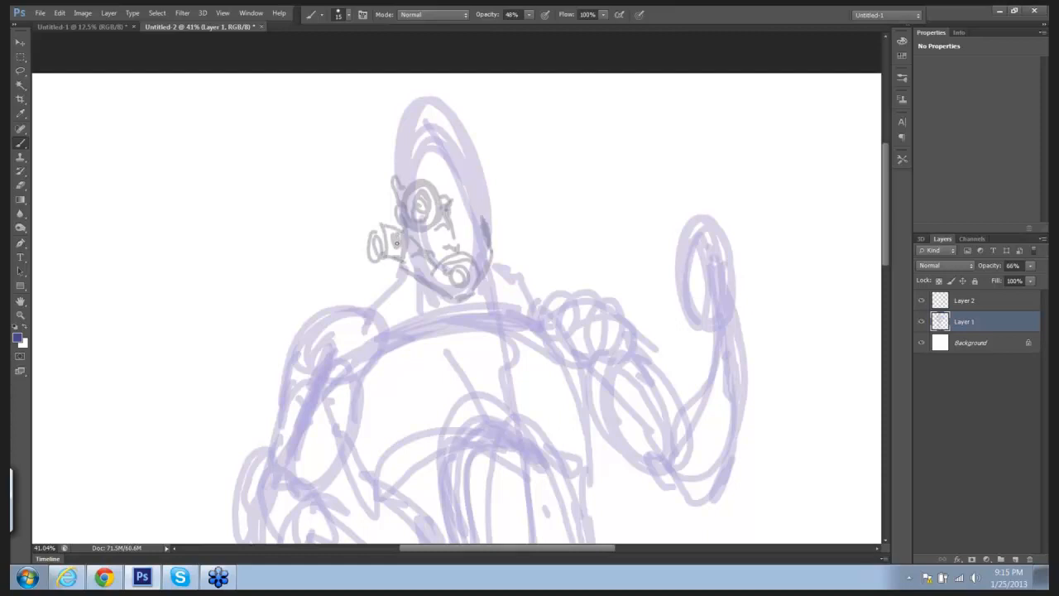
Sketch the second eye, the other ear, and a rounded skull with a circled number 5 on the forehead.
{"action": "mouse_move", "coordinate": [470, 225]}
{"action": "left_mouse_down"}
{"action": "mouse_move", "coordinate": [472, 248]}
{"action": "mouse_move", "coordinate": [468, 210]}
{"action": "left_mouse_up"}
{"action": "left_click_drag", "start_coordinate": [463, 206], "coordinate": [483, 212]}
{"action": "left_click_drag", "start_coordinate": [485, 192], "coordinate": [482, 206]}
{"action": "mouse_move", "coordinate": [404, 192]}
{"action": "left_mouse_down"}
{"action": "mouse_move", "coordinate": [436, 132]}
{"action": "mouse_move", "coordinate": [480, 184]}
{"action": "left_mouse_up"}
{"action": "mouse_move", "coordinate": [467, 137]}
{"action": "left_mouse_down"}
{"action": "mouse_move", "coordinate": [404, 160]}
{"action": "mouse_move", "coordinate": [438, 134]}
{"action": "left_mouse_up"}
{"action": "mouse_move", "coordinate": [435, 182]}
{"action": "left_mouse_down"}
{"action": "mouse_move", "coordinate": [437, 149]}
{"action": "mouse_move", "coordinate": [461, 184]}
{"action": "mouse_move", "coordinate": [453, 181]}
{"action": "left_mouse_up"}
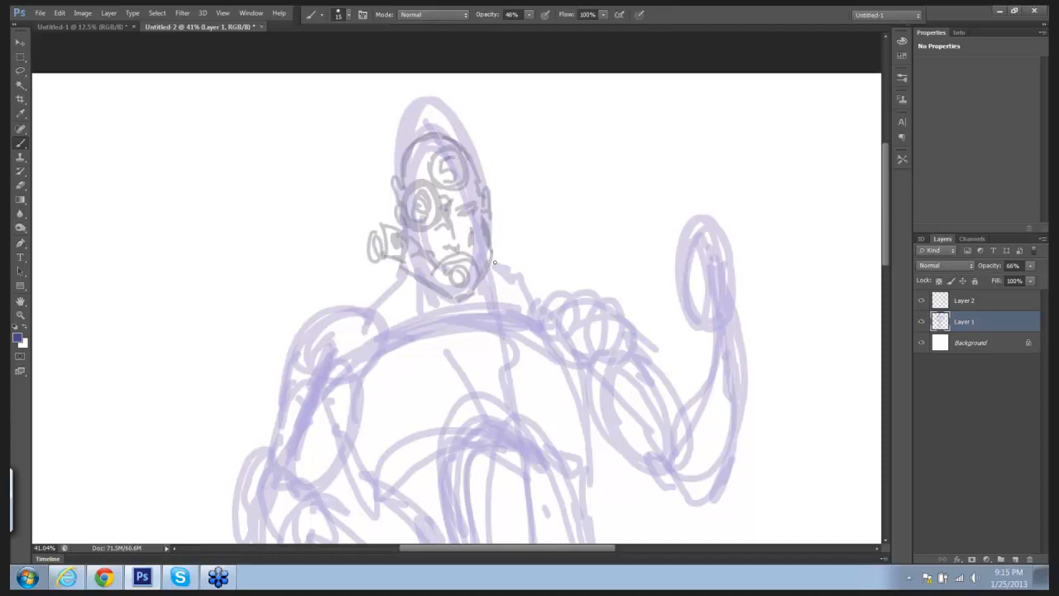
Sketch the neck and an oval collar with raised side flaps, plus the chest's lower contour.
{"action": "left_click_drag", "start_coordinate": [493, 247], "coordinate": [523, 275]}
{"action": "left_click_drag", "start_coordinate": [411, 273], "coordinate": [374, 303]}
{"action": "mouse_move", "coordinate": [467, 330]}
{"action": "left_mouse_down"}
{"action": "mouse_move", "coordinate": [486, 311]}
{"action": "mouse_move", "coordinate": [504, 334]}
{"action": "mouse_move", "coordinate": [480, 344]}
{"action": "mouse_move", "coordinate": [432, 341]}
{"action": "left_mouse_up"}
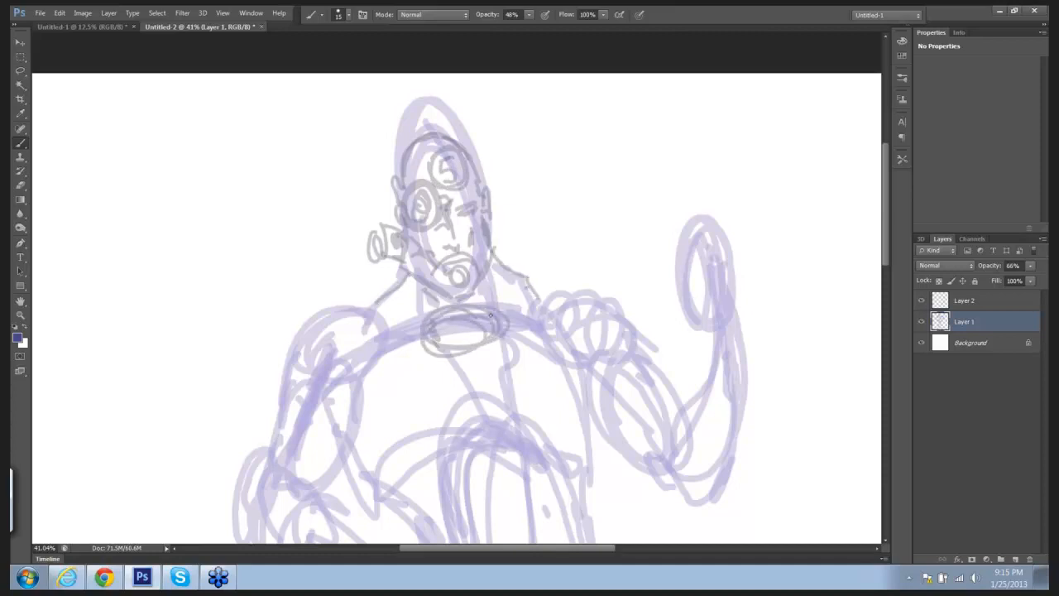
{"action": "mouse_move", "coordinate": [490, 314]}
{"action": "left_mouse_down"}
{"action": "mouse_move", "coordinate": [501, 344]}
{"action": "mouse_move", "coordinate": [448, 350]}
{"action": "left_mouse_up"}
{"action": "mouse_move", "coordinate": [496, 279]}
{"action": "left_mouse_down"}
{"action": "mouse_move", "coordinate": [503, 238]}
{"action": "mouse_move", "coordinate": [538, 276]}
{"action": "mouse_move", "coordinate": [523, 276]}
{"action": "mouse_move", "coordinate": [513, 323]}
{"action": "left_mouse_up"}
{"action": "mouse_move", "coordinate": [405, 287]}
{"action": "left_mouse_down"}
{"action": "mouse_move", "coordinate": [378, 322]}
{"action": "mouse_move", "coordinate": [407, 302]}
{"action": "mouse_move", "coordinate": [438, 340]}
{"action": "left_mouse_up"}
{"action": "left_click_drag", "start_coordinate": [553, 228], "coordinate": [490, 265]}
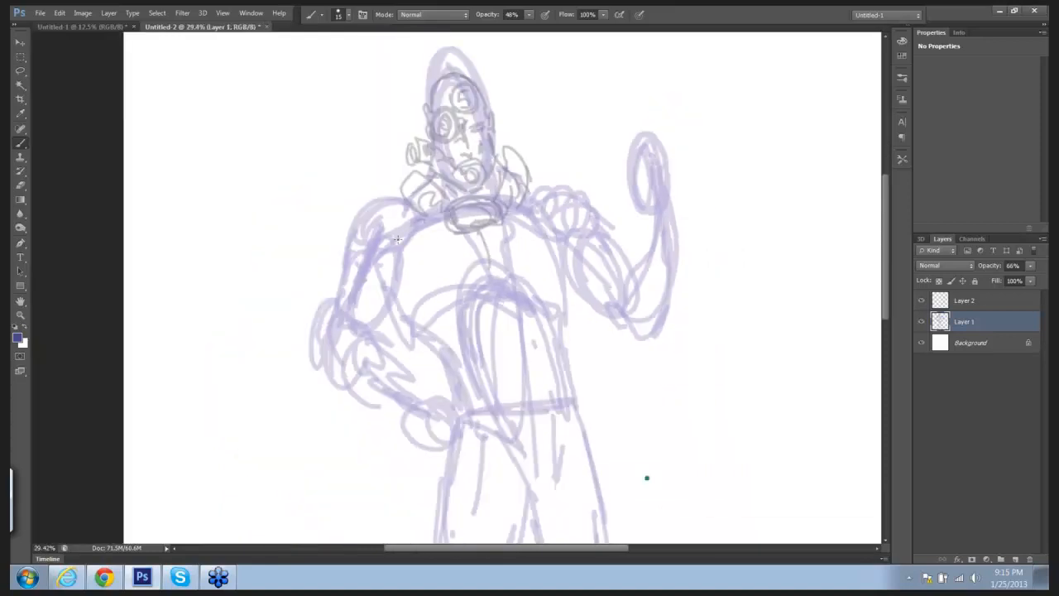
{"action": "mouse_move", "coordinate": [400, 275]}
{"action": "left_mouse_down"}
{"action": "mouse_move", "coordinate": [467, 294]}
{"action": "mouse_move", "coordinate": [556, 238]}
{"action": "mouse_move", "coordinate": [546, 261]}
{"action": "left_mouse_up"}
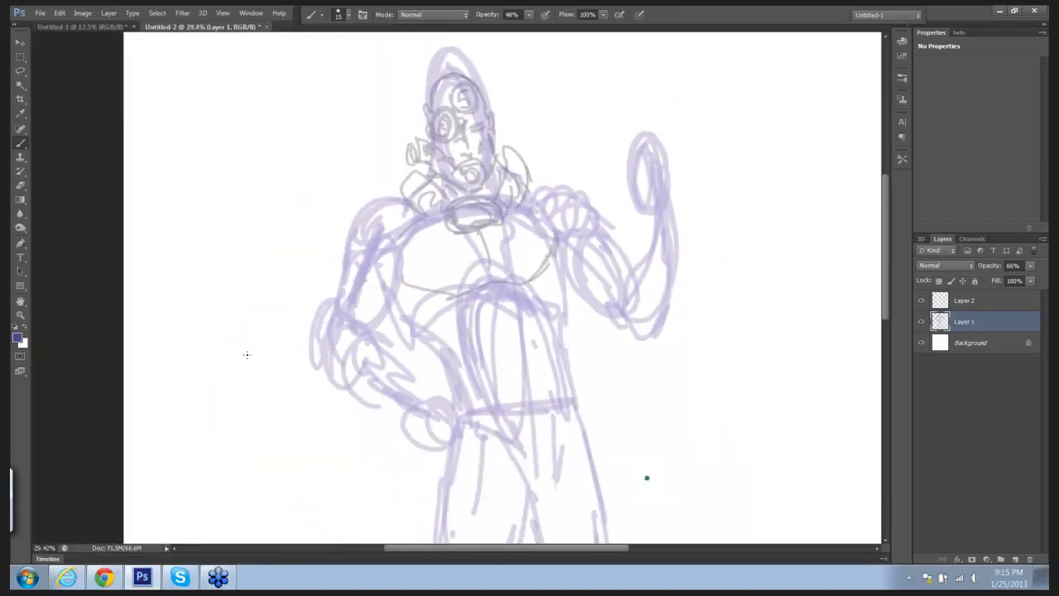
Choose a darker blue foreground colour and set the brush opacity to 80%.
{"action": "left_click", "coordinate": [18, 339]}
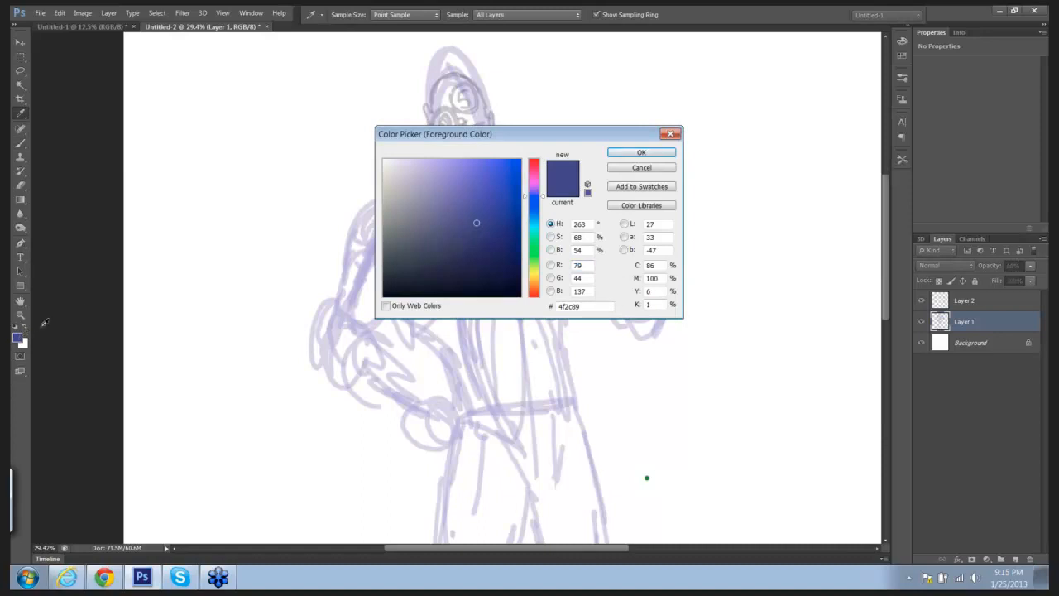
{"action": "left_click", "coordinate": [489, 234]}
{"action": "left_click", "coordinate": [622, 154]}
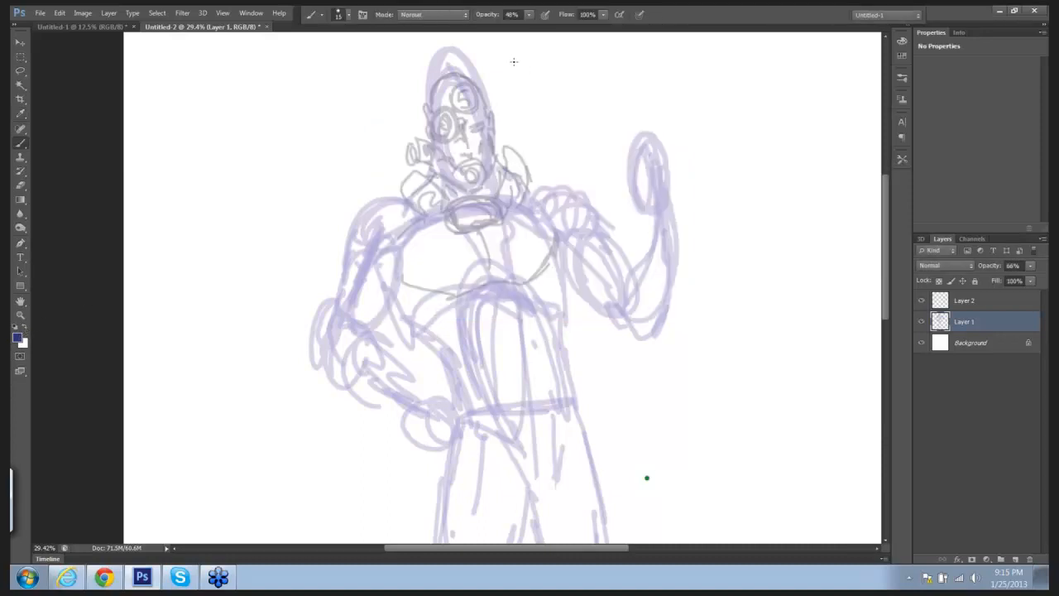
{"action": "left_click", "coordinate": [529, 14]}
{"action": "left_click_drag", "start_coordinate": [532, 28], "coordinate": [547, 32]}
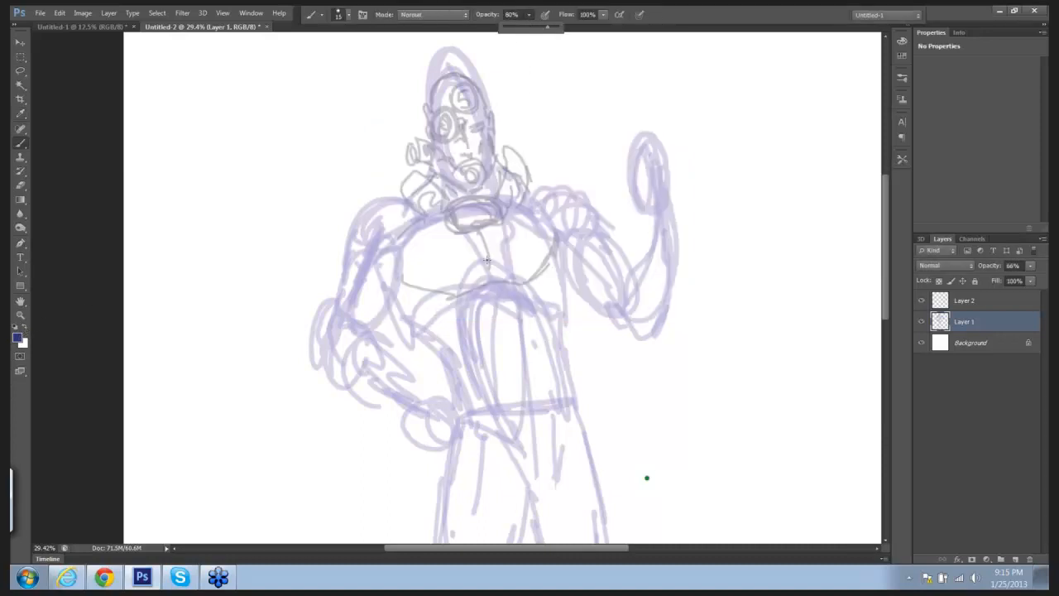
{"action": "left_click", "coordinate": [409, 301]}
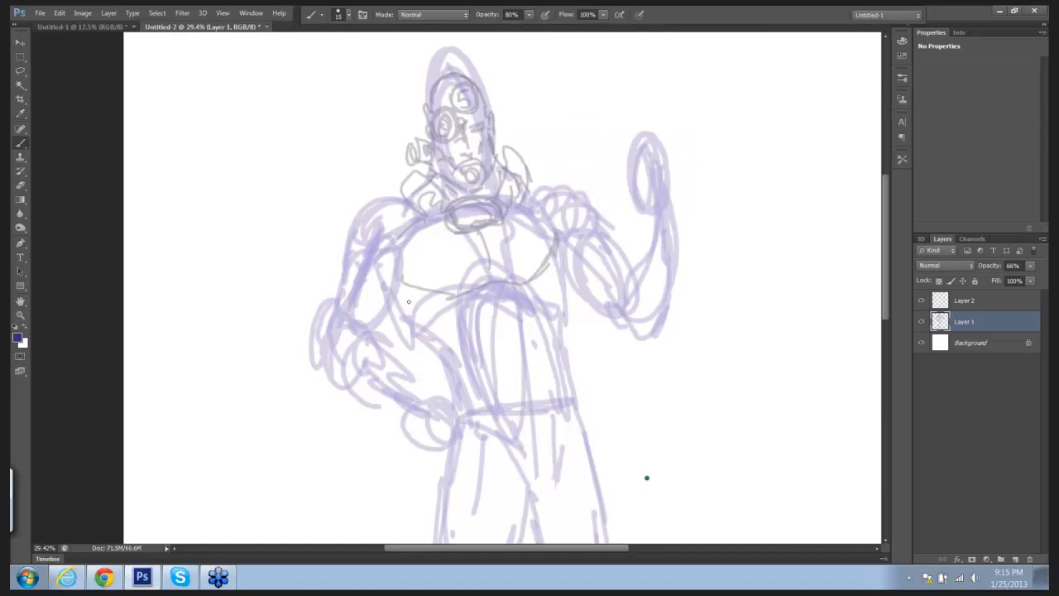
Draw bold contours along both sides of the waist and a curve at the crotch with a 35 px brush.
{"action": "mouse_move", "coordinate": [401, 300]}
{"action": "left_mouse_down"}
{"action": "mouse_move", "coordinate": [438, 336]}
{"action": "mouse_move", "coordinate": [455, 399]}
{"action": "left_mouse_up"}
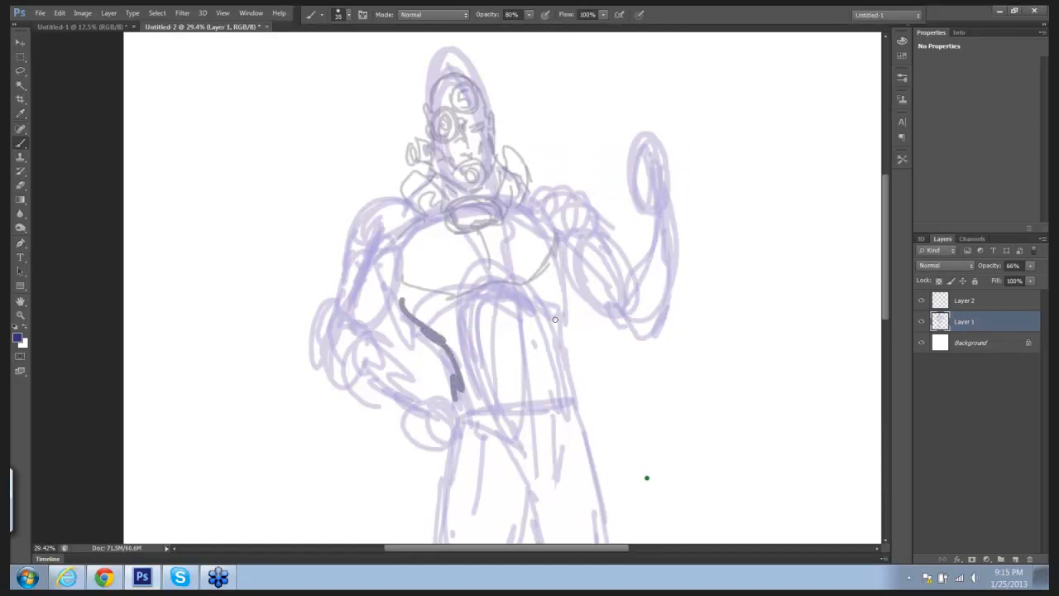
{"action": "left_click_drag", "start_coordinate": [559, 296], "coordinate": [563, 384]}
{"action": "mouse_move", "coordinate": [552, 430]}
{"action": "left_mouse_down"}
{"action": "mouse_move", "coordinate": [552, 459]}
{"action": "mouse_move", "coordinate": [532, 486]}
{"action": "left_mouse_up"}
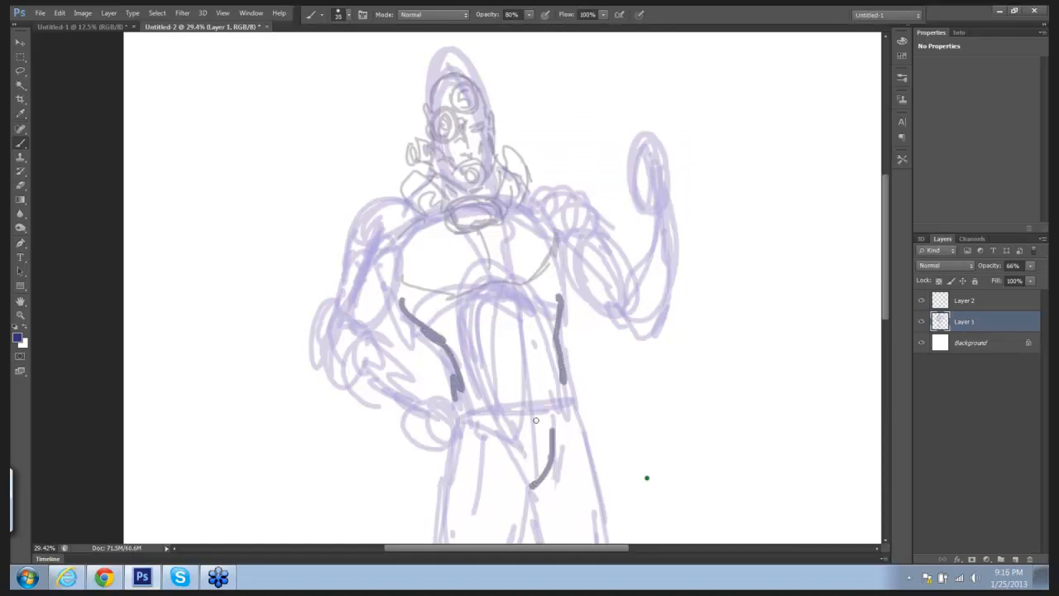
Draw the armoured collar and layered shoulder pads, with round fasteners and straps on both sides of the chest.
{"action": "mouse_move", "coordinate": [481, 205]}
{"action": "left_mouse_down"}
{"action": "mouse_move", "coordinate": [449, 201]}
{"action": "mouse_move", "coordinate": [412, 171]}
{"action": "mouse_move", "coordinate": [429, 218]}
{"action": "mouse_move", "coordinate": [515, 155]}
{"action": "mouse_move", "coordinate": [521, 199]}
{"action": "mouse_move", "coordinate": [541, 193]}
{"action": "mouse_move", "coordinate": [547, 210]}
{"action": "mouse_move", "coordinate": [575, 152]}
{"action": "mouse_move", "coordinate": [595, 190]}
{"action": "mouse_move", "coordinate": [591, 178]}
{"action": "mouse_move", "coordinate": [589, 242]}
{"action": "left_mouse_up"}
{"action": "mouse_move", "coordinate": [414, 202]}
{"action": "left_mouse_down"}
{"action": "mouse_move", "coordinate": [358, 195]}
{"action": "mouse_move", "coordinate": [332, 218]}
{"action": "mouse_move", "coordinate": [431, 285]}
{"action": "mouse_move", "coordinate": [421, 265]}
{"action": "mouse_move", "coordinate": [413, 330]}
{"action": "left_mouse_up"}
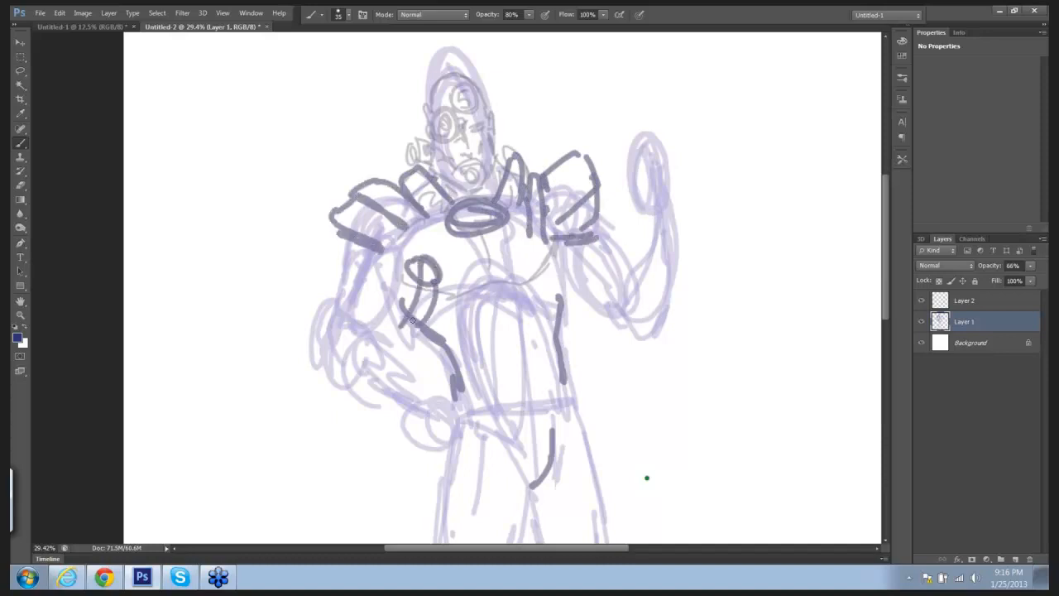
{"action": "left_click_drag", "start_coordinate": [414, 267], "coordinate": [399, 321]}
{"action": "mouse_move", "coordinate": [534, 273]}
{"action": "left_mouse_down"}
{"action": "mouse_move", "coordinate": [539, 284]}
{"action": "mouse_move", "coordinate": [538, 271]}
{"action": "left_mouse_up"}
{"action": "mouse_move", "coordinate": [543, 283]}
{"action": "left_mouse_down"}
{"action": "mouse_move", "coordinate": [572, 312]}
{"action": "mouse_move", "coordinate": [556, 319]}
{"action": "left_mouse_up"}
{"action": "left_click_drag", "start_coordinate": [548, 303], "coordinate": [569, 338]}
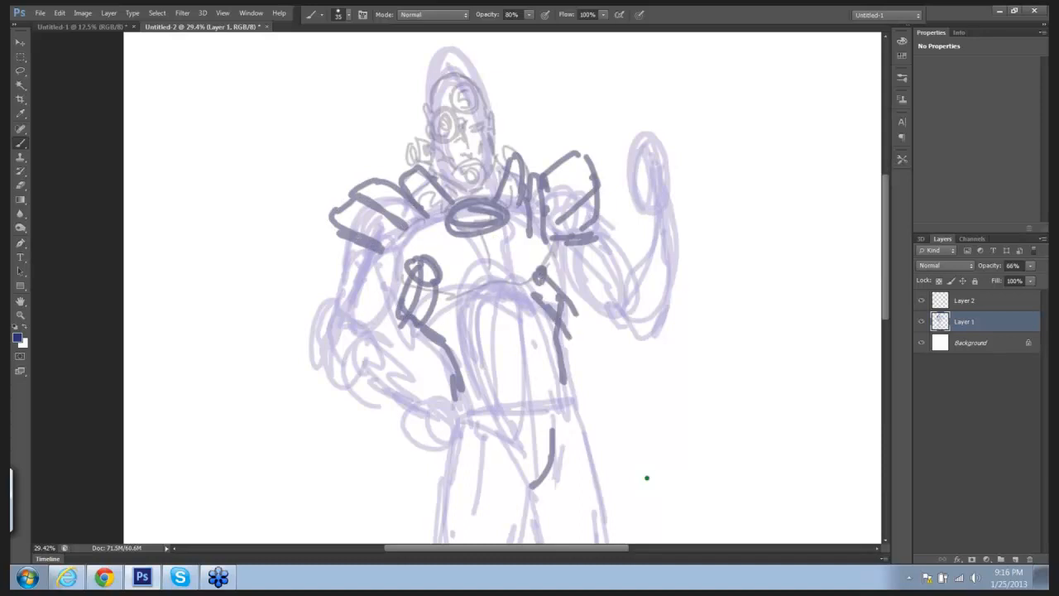
Draw the raised arm's upper-arm contours, a round elbow joint, and the forearm and wrist details.
{"action": "left_click_drag", "start_coordinate": [567, 269], "coordinate": [600, 303]}
{"action": "mouse_move", "coordinate": [598, 227]}
{"action": "left_mouse_down"}
{"action": "mouse_move", "coordinate": [626, 283]}
{"action": "mouse_move", "coordinate": [585, 261]}
{"action": "mouse_move", "coordinate": [602, 286]}
{"action": "left_mouse_up"}
{"action": "mouse_move", "coordinate": [573, 246]}
{"action": "left_mouse_down"}
{"action": "mouse_move", "coordinate": [596, 277]}
{"action": "mouse_move", "coordinate": [619, 278]}
{"action": "left_mouse_up"}
{"action": "mouse_move", "coordinate": [649, 277]}
{"action": "left_mouse_down"}
{"action": "mouse_move", "coordinate": [639, 283]}
{"action": "mouse_move", "coordinate": [663, 289]}
{"action": "left_mouse_up"}
{"action": "mouse_move", "coordinate": [657, 250]}
{"action": "left_mouse_down"}
{"action": "mouse_move", "coordinate": [672, 274]}
{"action": "mouse_move", "coordinate": [683, 219]}
{"action": "mouse_move", "coordinate": [693, 248]}
{"action": "mouse_move", "coordinate": [650, 336]}
{"action": "left_mouse_up"}
{"action": "mouse_move", "coordinate": [679, 267]}
{"action": "left_mouse_down"}
{"action": "mouse_move", "coordinate": [627, 321]}
{"action": "mouse_move", "coordinate": [637, 329]}
{"action": "left_mouse_up"}
{"action": "left_click_drag", "start_coordinate": [654, 237], "coordinate": [646, 251]}
{"action": "mouse_move", "coordinate": [677, 208]}
{"action": "left_mouse_down"}
{"action": "mouse_move", "coordinate": [681, 104]}
{"action": "mouse_move", "coordinate": [695, 217]}
{"action": "left_mouse_up"}
Draw an upright gun above the raised forearm, with a narrow barrel tip and blocky side details.
{"action": "mouse_move", "coordinate": [671, 95]}
{"action": "left_mouse_down"}
{"action": "mouse_move", "coordinate": [665, 147]}
{"action": "mouse_move", "coordinate": [690, 159]}
{"action": "mouse_move", "coordinate": [700, 187]}
{"action": "mouse_move", "coordinate": [700, 238]}
{"action": "left_mouse_up"}
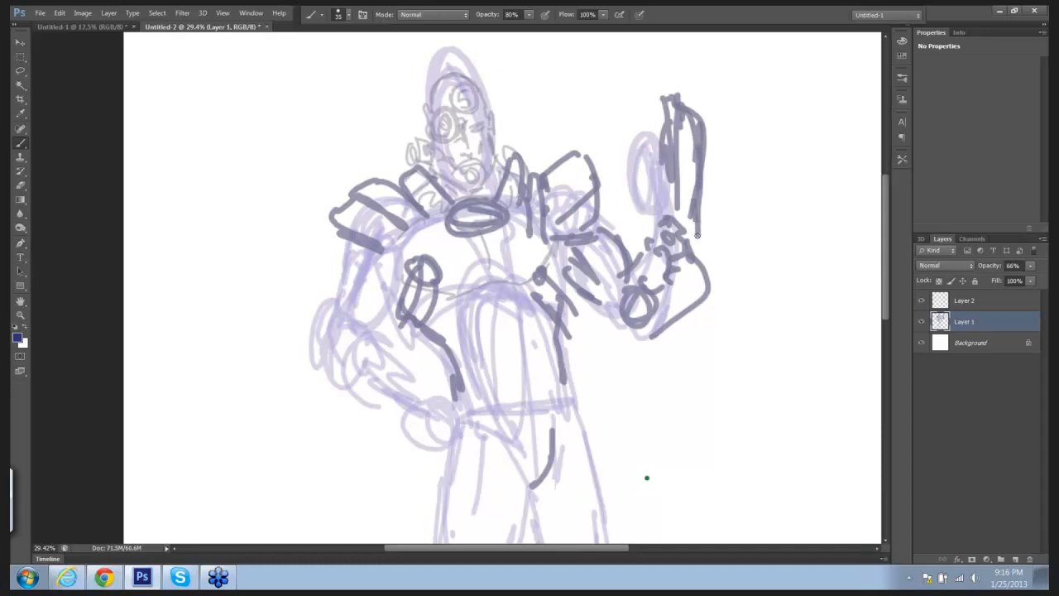
{"action": "mouse_move", "coordinate": [662, 127]}
{"action": "left_mouse_down"}
{"action": "mouse_move", "coordinate": [692, 172]}
{"action": "mouse_move", "coordinate": [677, 192]}
{"action": "mouse_move", "coordinate": [702, 255]}
{"action": "left_mouse_up"}
{"action": "left_click_drag", "start_coordinate": [691, 164], "coordinate": [696, 188]}
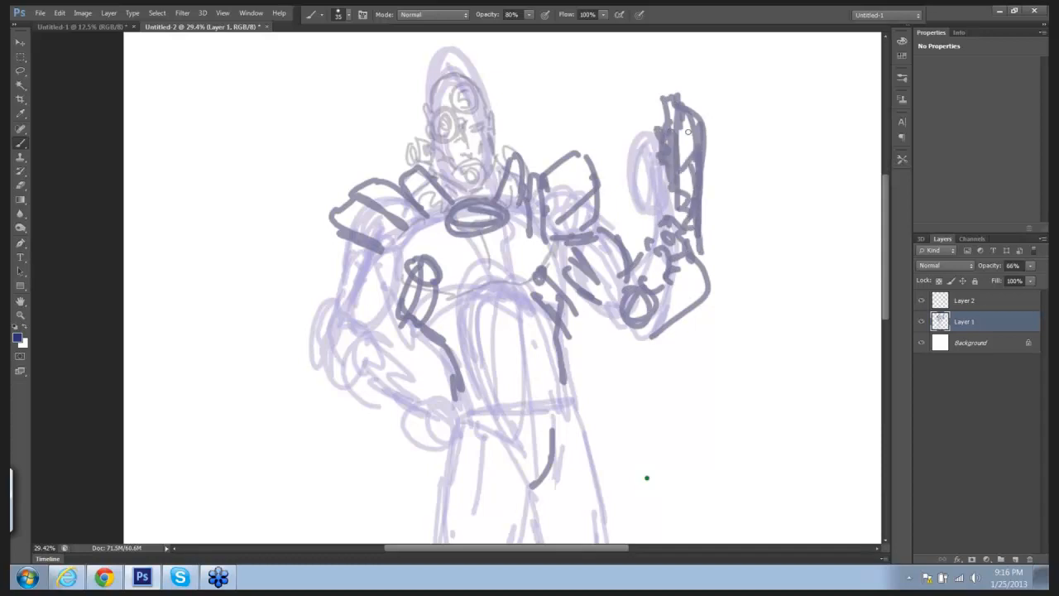
{"action": "mouse_move", "coordinate": [685, 60]}
{"action": "left_mouse_down"}
{"action": "mouse_move", "coordinate": [672, 63]}
{"action": "mouse_move", "coordinate": [676, 97]}
{"action": "left_mouse_up"}
{"action": "mouse_move", "coordinate": [677, 66]}
{"action": "left_mouse_down"}
{"action": "mouse_move", "coordinate": [715, 169]}
{"action": "mouse_move", "coordinate": [704, 194]}
{"action": "mouse_move", "coordinate": [712, 234]}
{"action": "mouse_move", "coordinate": [684, 295]}
{"action": "left_mouse_up"}
Draw curved armour beneath the raised arm's elbow, and add finger and forearm details beside the gun.
{"action": "mouse_move", "coordinate": [609, 312]}
{"action": "left_mouse_down"}
{"action": "mouse_move", "coordinate": [645, 350]}
{"action": "mouse_move", "coordinate": [683, 325]}
{"action": "left_mouse_up"}
{"action": "mouse_move", "coordinate": [705, 261]}
{"action": "left_mouse_down"}
{"action": "mouse_move", "coordinate": [706, 302]}
{"action": "mouse_move", "coordinate": [718, 321]}
{"action": "mouse_move", "coordinate": [692, 344]}
{"action": "mouse_move", "coordinate": [668, 356]}
{"action": "left_mouse_up"}
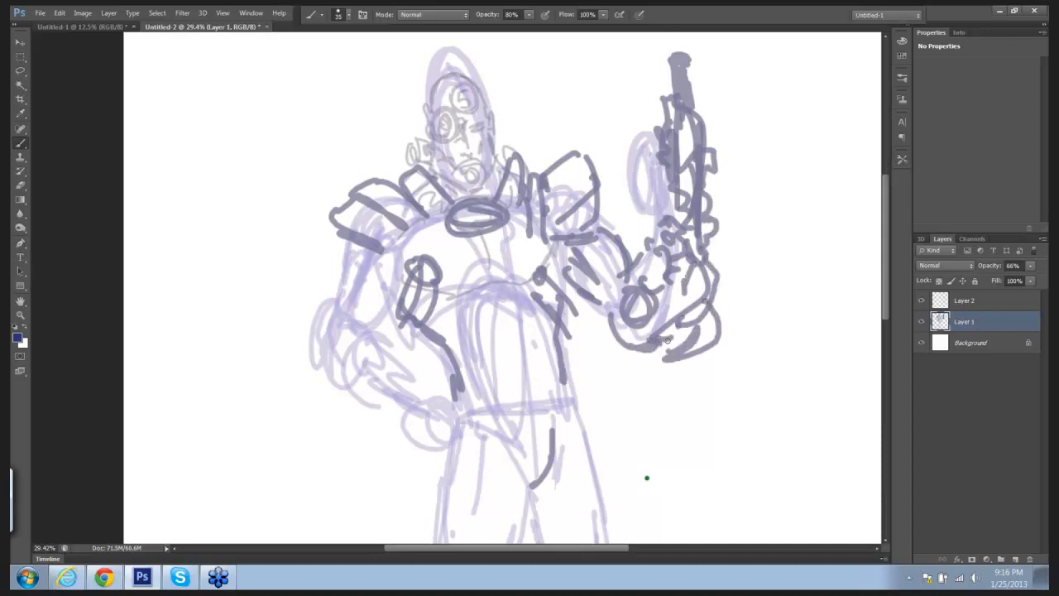
{"action": "mouse_move", "coordinate": [654, 139]}
{"action": "left_mouse_down"}
{"action": "mouse_move", "coordinate": [631, 172]}
{"action": "mouse_move", "coordinate": [669, 201]}
{"action": "mouse_move", "coordinate": [657, 205]}
{"action": "mouse_move", "coordinate": [670, 215]}
{"action": "mouse_move", "coordinate": [658, 212]}
{"action": "mouse_move", "coordinate": [676, 214]}
{"action": "mouse_move", "coordinate": [704, 273]}
{"action": "mouse_move", "coordinate": [644, 274]}
{"action": "mouse_move", "coordinate": [650, 304]}
{"action": "left_mouse_up"}
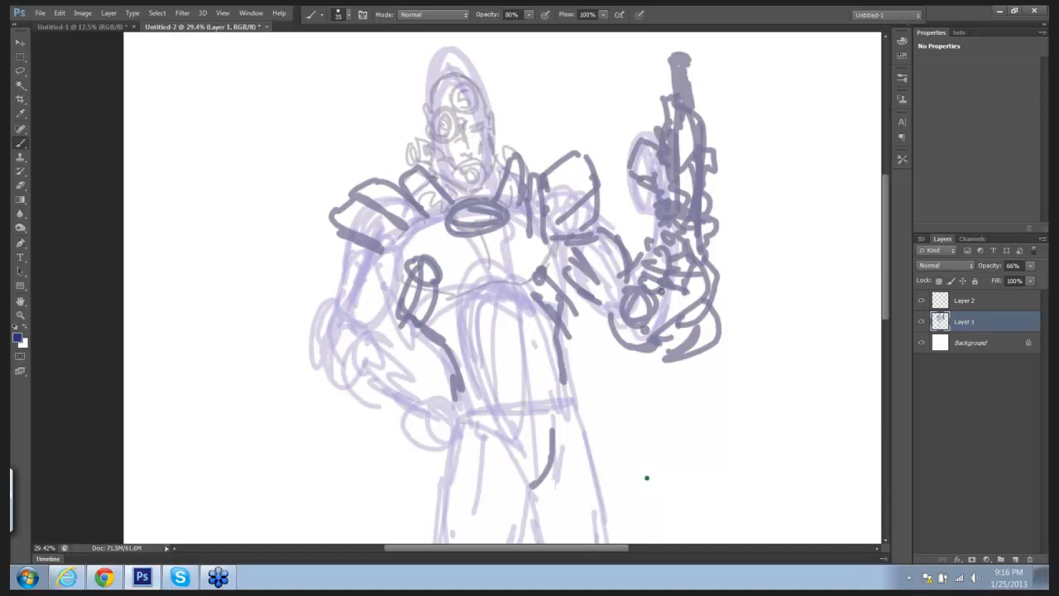
Draw the chest's centre line and curved, riveted armour plates across the abdomen.
{"action": "left_click_drag", "start_coordinate": [499, 239], "coordinate": [495, 276]}
{"action": "left_click_drag", "start_coordinate": [452, 329], "coordinate": [545, 315]}
{"action": "left_click_drag", "start_coordinate": [452, 354], "coordinate": [522, 349]}
{"action": "mouse_move", "coordinate": [466, 384]}
{"action": "left_mouse_down"}
{"action": "mouse_move", "coordinate": [510, 374]}
{"action": "mouse_move", "coordinate": [566, 388]}
{"action": "left_mouse_up"}
{"action": "left_click_drag", "start_coordinate": [504, 295], "coordinate": [509, 334]}
{"action": "mouse_move", "coordinate": [478, 352]}
{"action": "left_mouse_down"}
{"action": "mouse_move", "coordinate": [525, 341]}
{"action": "mouse_move", "coordinate": [539, 356]}
{"action": "left_mouse_up"}
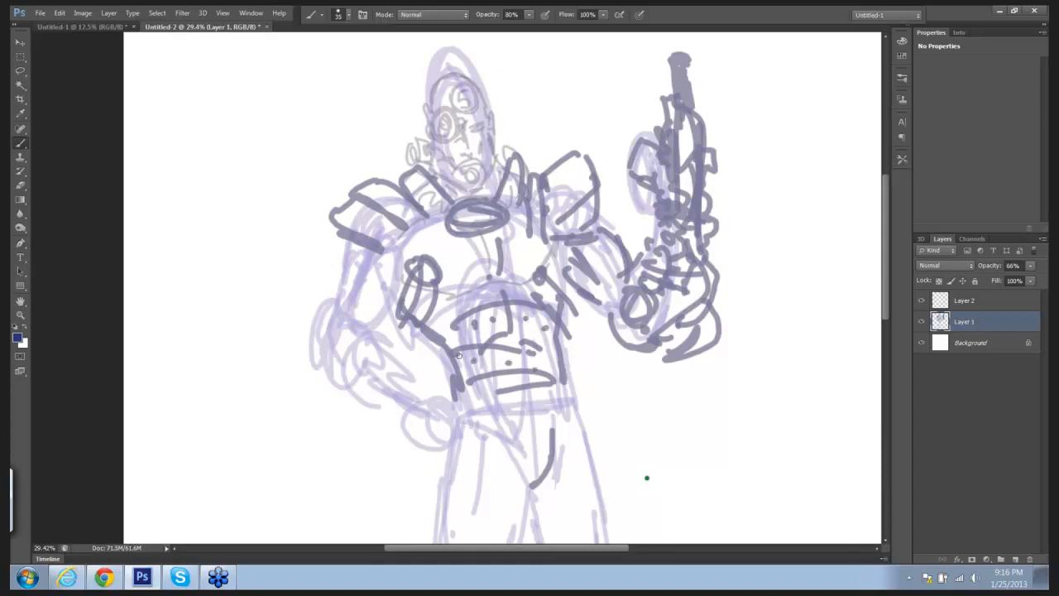
Draw the chest plate's upper and lower edges, with short detail marks and a cross at its centre.
{"action": "left_click_drag", "start_coordinate": [451, 291], "coordinate": [476, 287]}
{"action": "left_click_drag", "start_coordinate": [503, 250], "coordinate": [506, 271]}
{"action": "left_click_drag", "start_coordinate": [409, 260], "coordinate": [468, 238]}
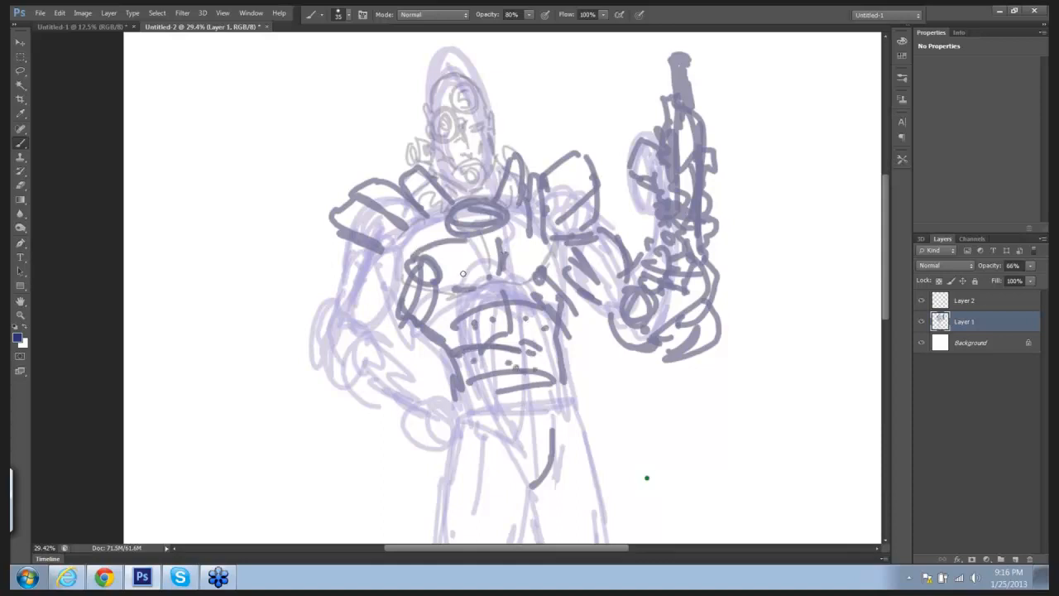
{"action": "left_click_drag", "start_coordinate": [462, 274], "coordinate": [475, 267]}
{"action": "left_click_drag", "start_coordinate": [487, 253], "coordinate": [505, 252]}
Draw an oval armour plate, the upper sleeve edge, and forearm and hand contours on the arm bent at the hip.
{"action": "mouse_move", "coordinate": [369, 271]}
{"action": "left_mouse_down"}
{"action": "mouse_move", "coordinate": [389, 264]}
{"action": "mouse_move", "coordinate": [389, 288]}
{"action": "left_mouse_up"}
{"action": "left_click", "coordinate": [350, 252]}
{"action": "mouse_move", "coordinate": [346, 236]}
{"action": "left_mouse_down"}
{"action": "mouse_move", "coordinate": [340, 296]}
{"action": "mouse_move", "coordinate": [378, 370]}
{"action": "left_mouse_up"}
{"action": "left_click_drag", "start_coordinate": [370, 329], "coordinate": [400, 374]}
{"action": "mouse_move", "coordinate": [379, 372]}
{"action": "left_mouse_down"}
{"action": "mouse_move", "coordinate": [411, 394]}
{"action": "mouse_move", "coordinate": [452, 401]}
{"action": "mouse_move", "coordinate": [409, 421]}
{"action": "mouse_move", "coordinate": [432, 438]}
{"action": "left_mouse_up"}
{"action": "left_click_drag", "start_coordinate": [349, 325], "coordinate": [336, 354]}
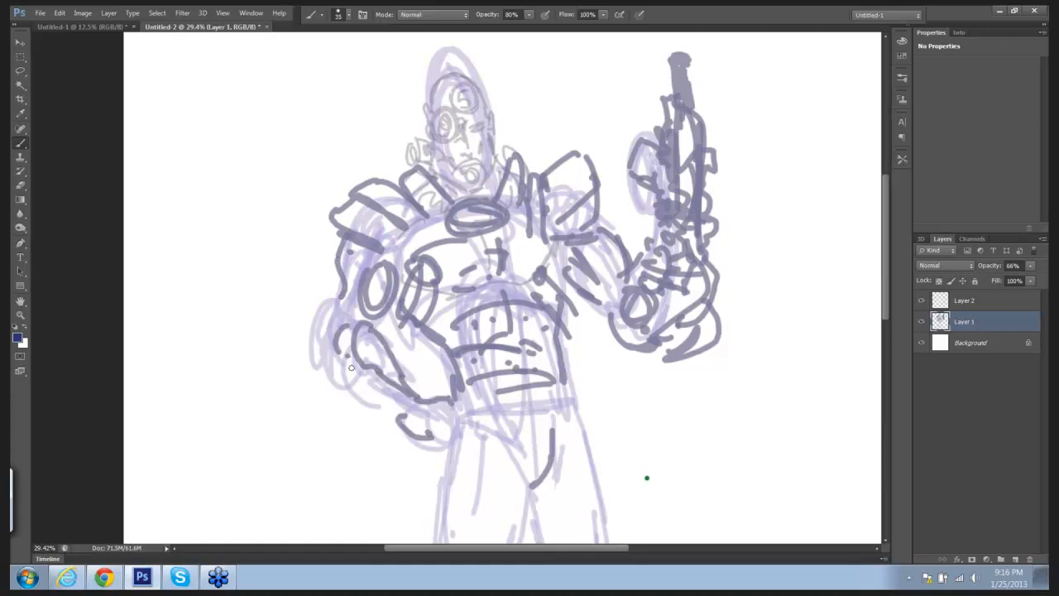
Outline the bent arm's elbow and lower forearm, and trace a darker edge around the top of the head.
{"action": "mouse_move", "coordinate": [330, 316]}
{"action": "left_mouse_down"}
{"action": "mouse_move", "coordinate": [323, 335]}
{"action": "mouse_move", "coordinate": [335, 356]}
{"action": "mouse_move", "coordinate": [402, 413]}
{"action": "left_mouse_up"}
{"action": "left_click_drag", "start_coordinate": [389, 371], "coordinate": [407, 394]}
{"action": "mouse_move", "coordinate": [355, 290]}
{"action": "left_mouse_down"}
{"action": "mouse_move", "coordinate": [365, 320]}
{"action": "mouse_move", "coordinate": [329, 244]}
{"action": "mouse_move", "coordinate": [336, 236]}
{"action": "left_mouse_up"}
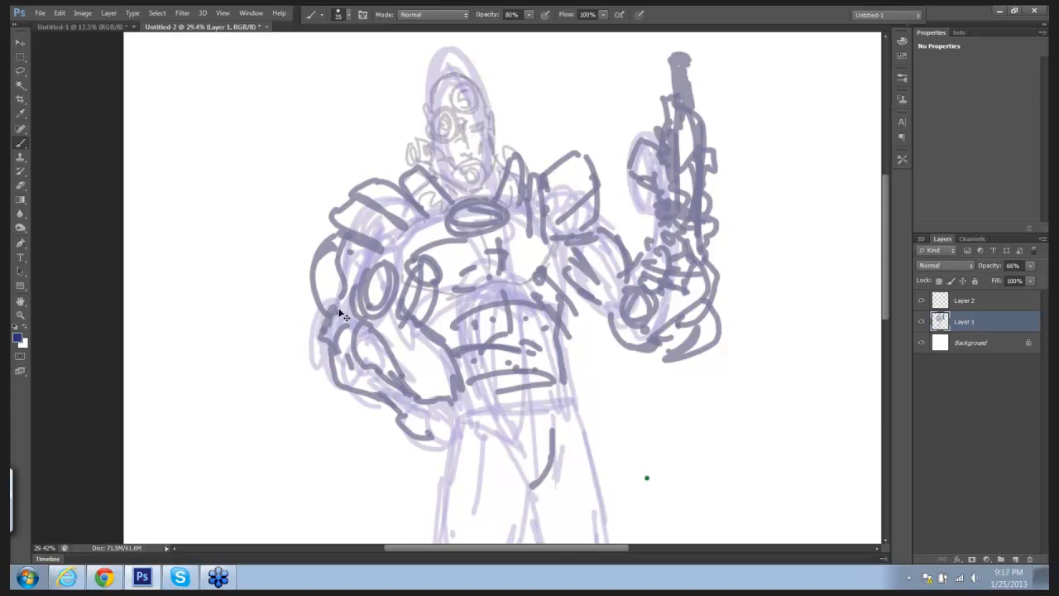
{"action": "key", "text": "ctrl+z"}
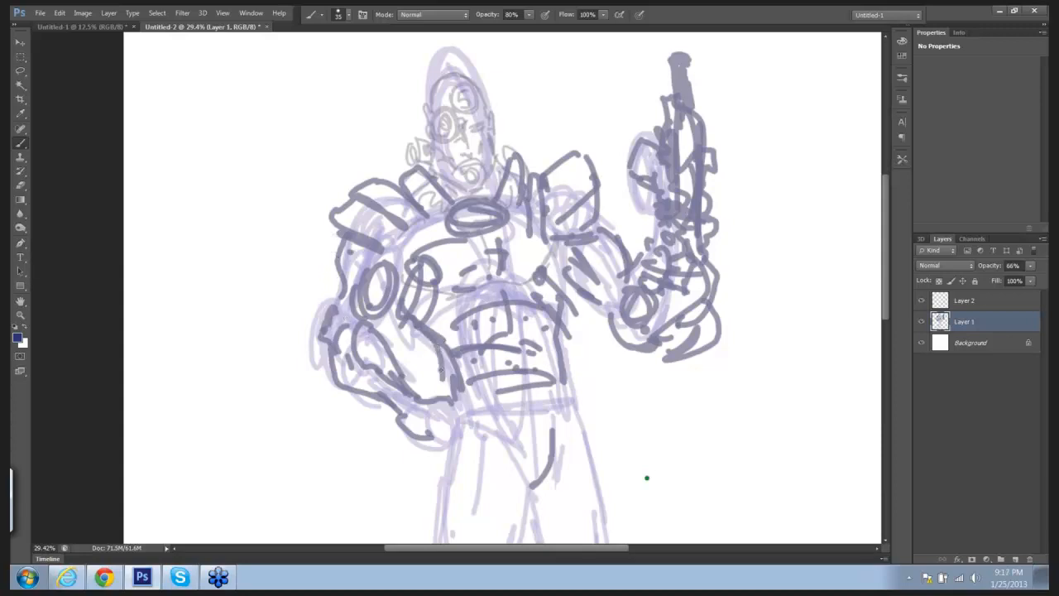
{"action": "mouse_move", "coordinate": [431, 108]}
{"action": "left_mouse_down"}
{"action": "mouse_move", "coordinate": [450, 70]}
{"action": "mouse_move", "coordinate": [485, 111]}
{"action": "left_mouse_up"}
Darken the sketch on Layer 1 with a Levels adjustment, setting the black input level to 54.
{"action": "key", "text": "o"}
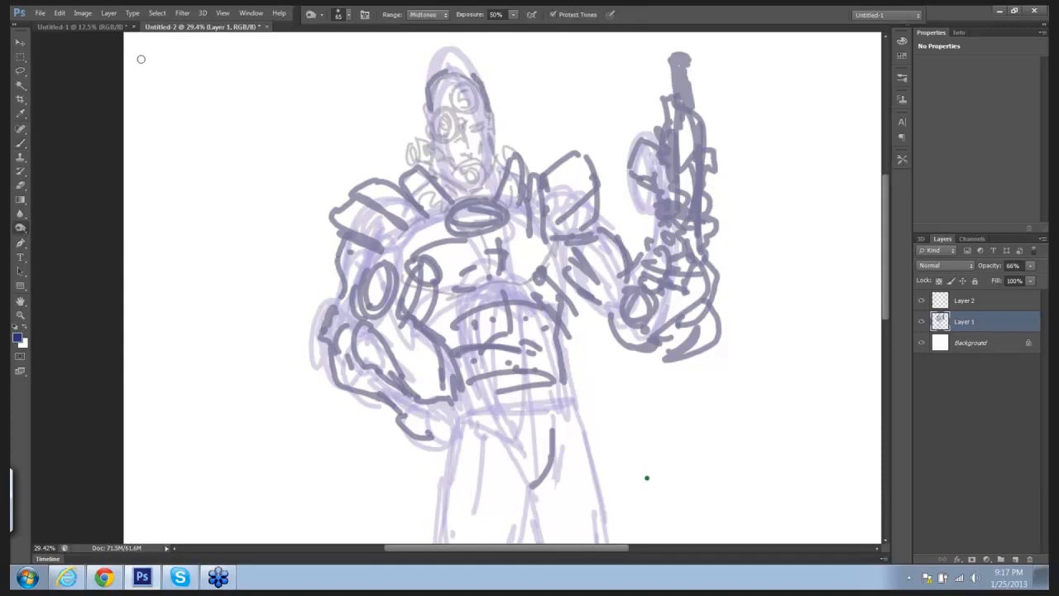
{"action": "left_click", "coordinate": [108, 13]}
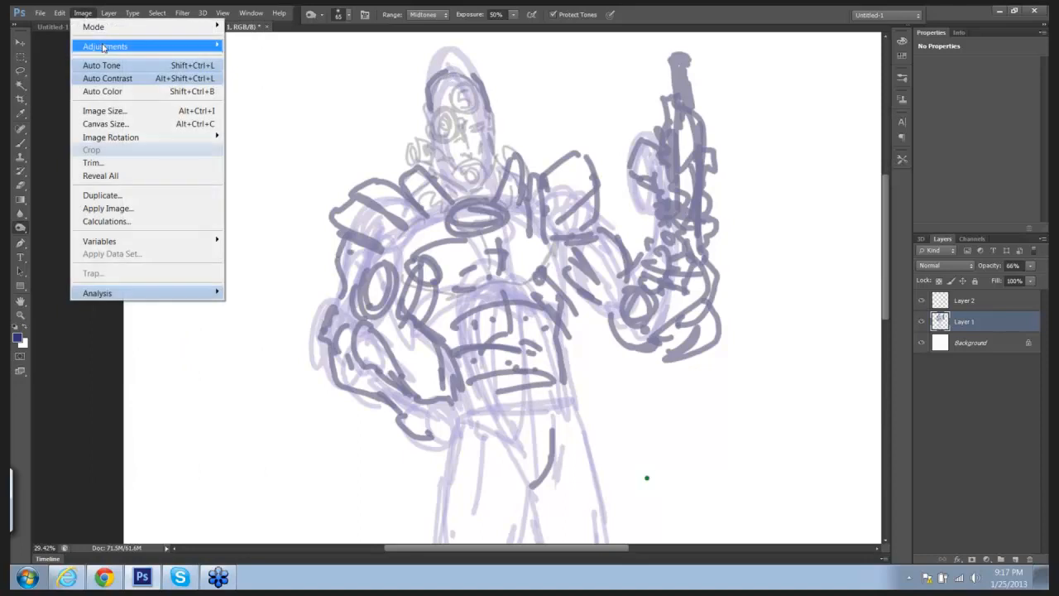
{"action": "mouse_move", "coordinate": [133, 46]}
{"action": "left_click", "coordinate": [248, 59]}
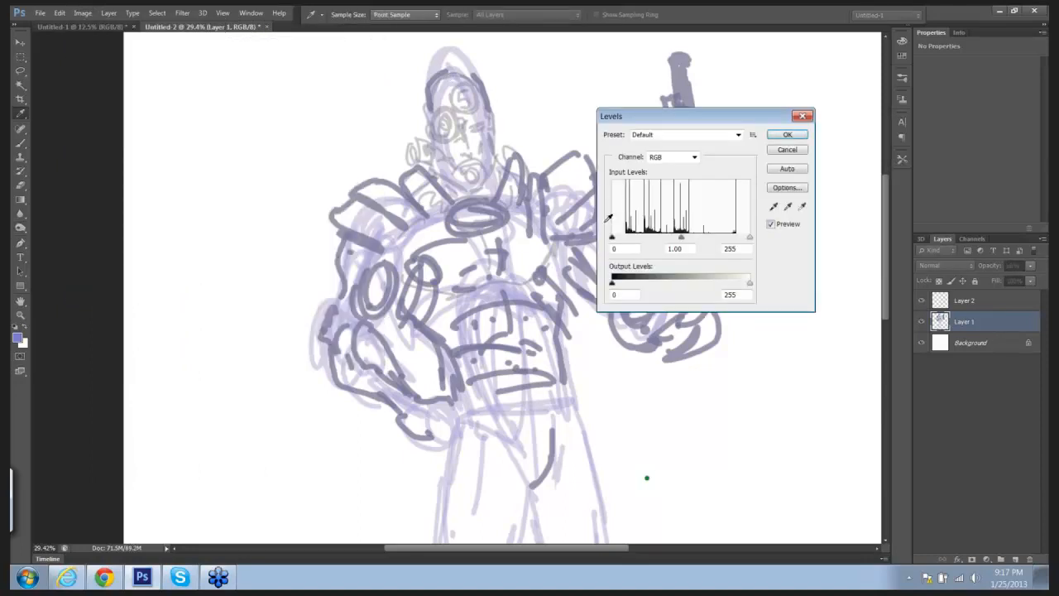
{"action": "left_click_drag", "start_coordinate": [614, 240], "coordinate": [641, 237]}
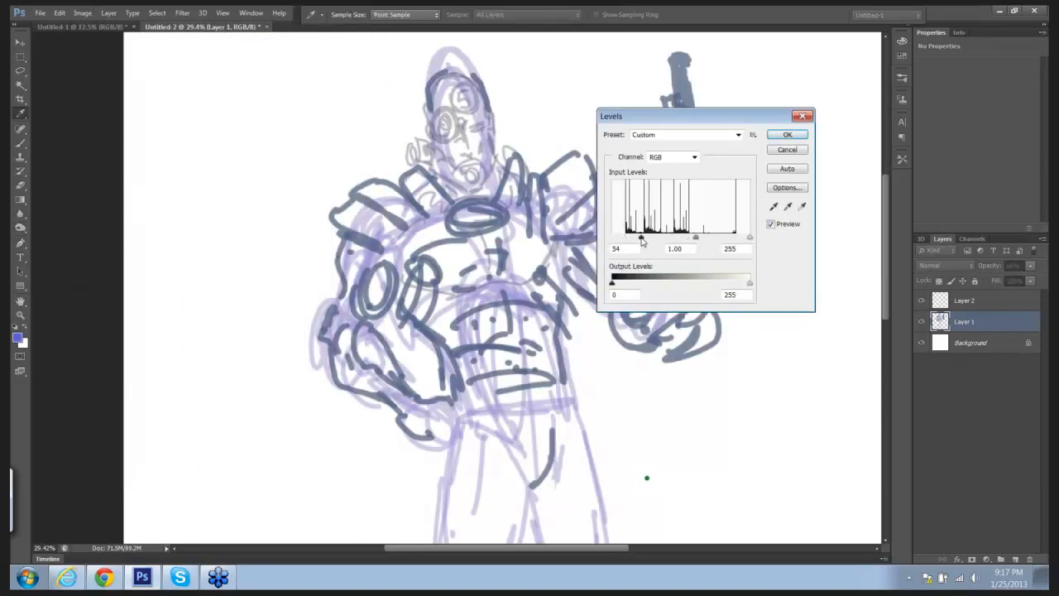
{"action": "left_click", "coordinate": [787, 135]}
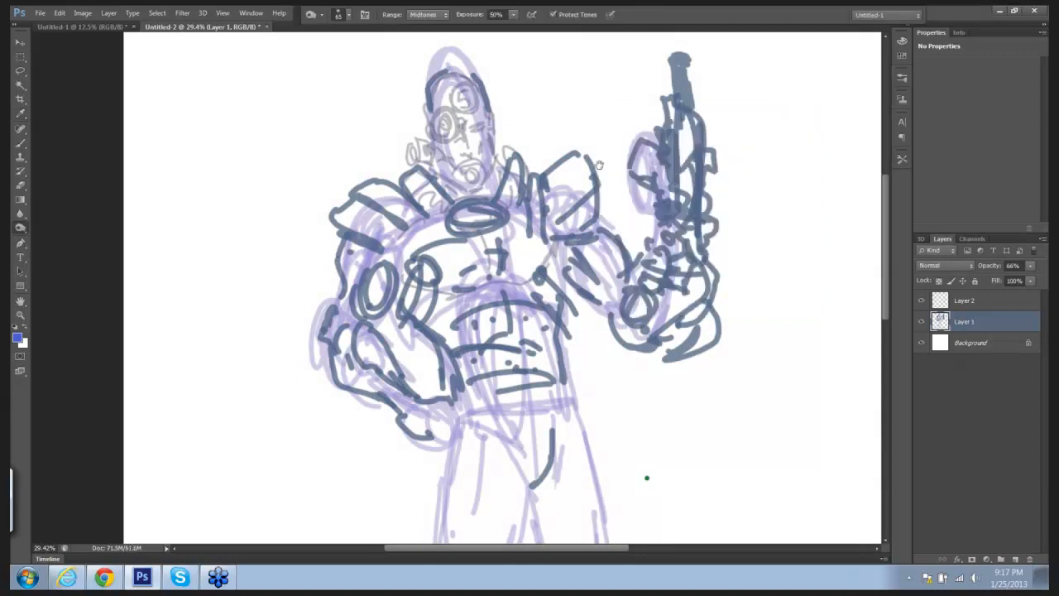
Thicken the outer thigh below the bent arm, and scribble a long shape extending outward from the opposite hip.
{"action": "left_click_drag", "start_coordinate": [598, 165], "coordinate": [606, 90]}
{"action": "left_click_drag", "start_coordinate": [633, 168], "coordinate": [422, 282]}
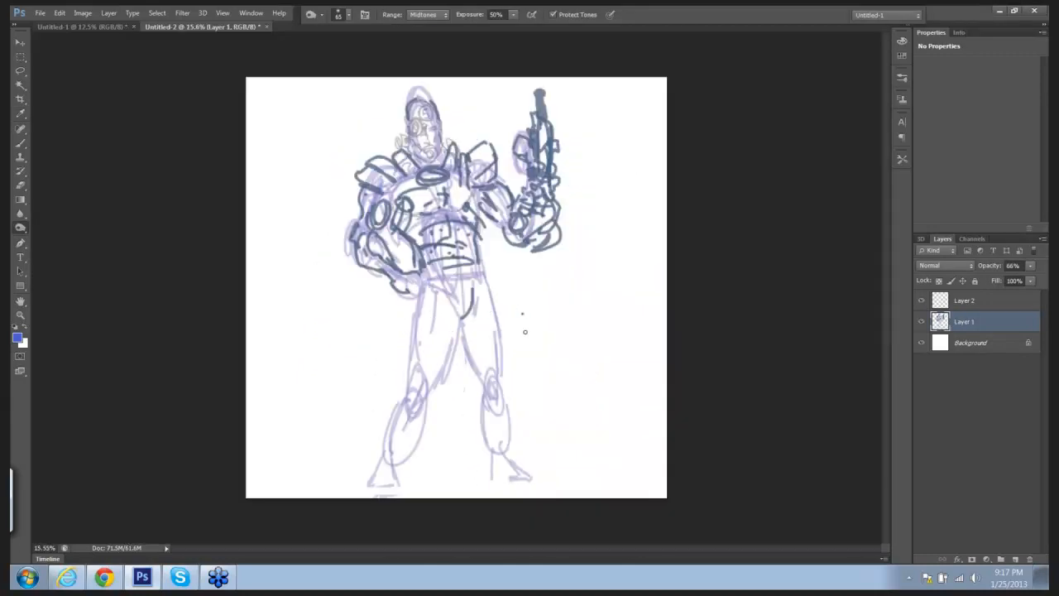
{"action": "key", "text": "b"}
{"action": "mouse_move", "coordinate": [421, 282]}
{"action": "left_mouse_down"}
{"action": "mouse_move", "coordinate": [415, 353]}
{"action": "mouse_move", "coordinate": [417, 292]}
{"action": "mouse_move", "coordinate": [444, 371]}
{"action": "left_mouse_up"}
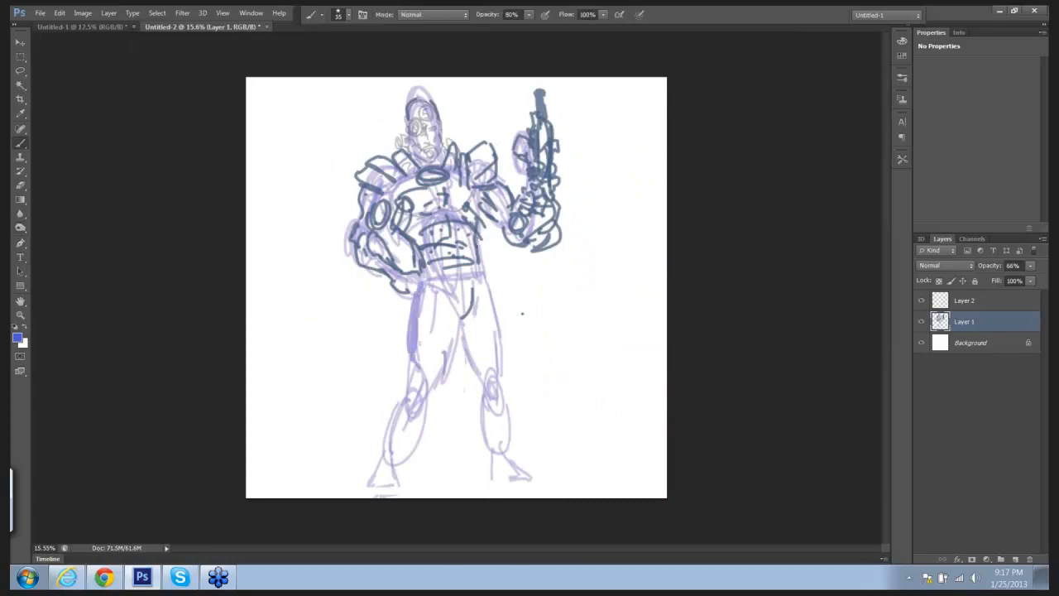
{"action": "mouse_move", "coordinate": [479, 235]}
{"action": "left_mouse_down"}
{"action": "mouse_move", "coordinate": [484, 267]}
{"action": "mouse_move", "coordinate": [493, 240]}
{"action": "mouse_move", "coordinate": [511, 281]}
{"action": "mouse_move", "coordinate": [529, 278]}
{"action": "mouse_move", "coordinate": [500, 274]}
{"action": "mouse_move", "coordinate": [555, 278]}
{"action": "mouse_move", "coordinate": [529, 293]}
{"action": "mouse_move", "coordinate": [566, 287]}
{"action": "mouse_move", "coordinate": [546, 282]}
{"action": "mouse_move", "coordinate": [601, 254]}
{"action": "mouse_move", "coordinate": [530, 273]}
{"action": "mouse_move", "coordinate": [616, 261]}
{"action": "left_mouse_up"}
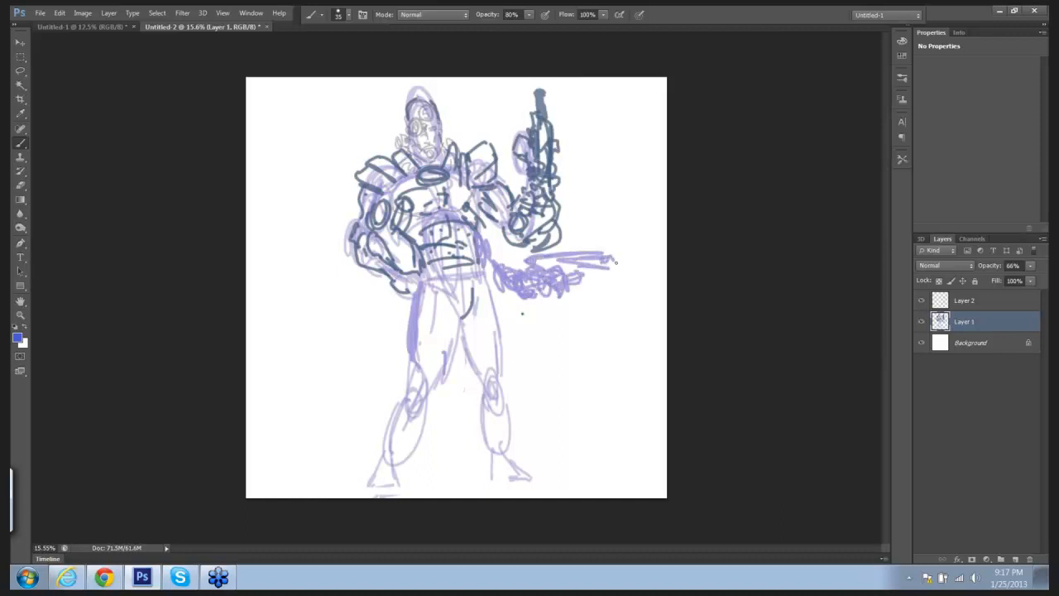
Draw the outer contour and inner fold lines of the thigh on the gun side.
{"action": "mouse_move", "coordinate": [484, 315]}
{"action": "left_mouse_down"}
{"action": "mouse_move", "coordinate": [470, 353]}
{"action": "mouse_move", "coordinate": [472, 331]}
{"action": "left_mouse_up"}
{"action": "mouse_move", "coordinate": [497, 280]}
{"action": "left_mouse_down"}
{"action": "mouse_move", "coordinate": [483, 310]}
{"action": "mouse_move", "coordinate": [490, 360]}
{"action": "left_mouse_up"}
{"action": "left_click_drag", "start_coordinate": [477, 306], "coordinate": [485, 352]}
{"action": "left_click_drag", "start_coordinate": [470, 321], "coordinate": [480, 352]}
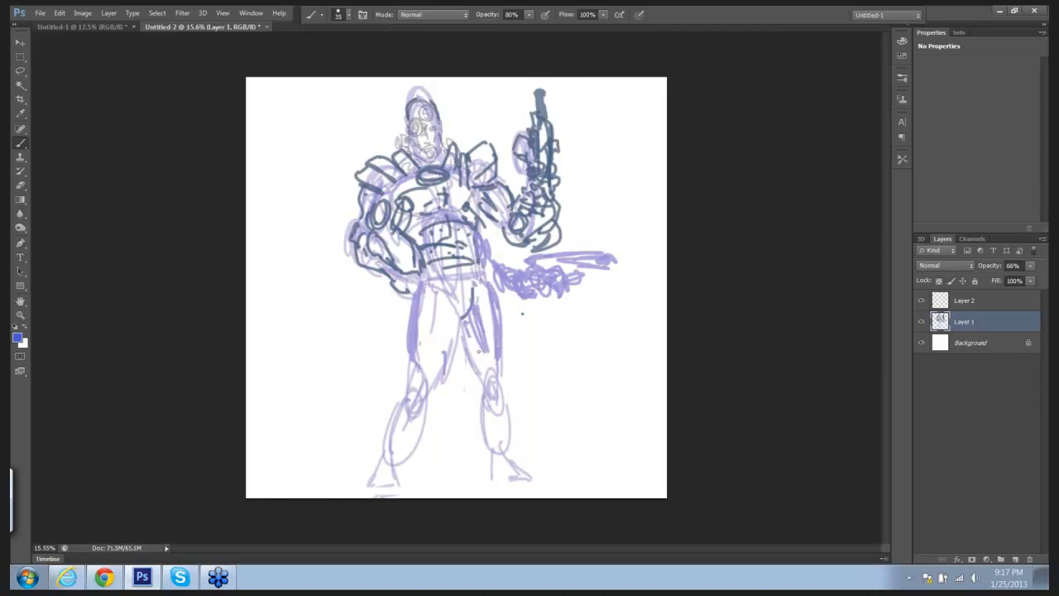
Draw the thigh details, knee, shin and ankle of the leg below the bent arm, with curved lines outside the knee.
{"action": "mouse_move", "coordinate": [446, 296]}
{"action": "left_mouse_down"}
{"action": "mouse_move", "coordinate": [445, 365]}
{"action": "mouse_move", "coordinate": [436, 348]}
{"action": "left_mouse_up"}
{"action": "mouse_move", "coordinate": [452, 318]}
{"action": "left_mouse_down"}
{"action": "mouse_move", "coordinate": [450, 373]}
{"action": "mouse_move", "coordinate": [416, 401]}
{"action": "mouse_move", "coordinate": [420, 375]}
{"action": "mouse_move", "coordinate": [429, 413]}
{"action": "left_mouse_up"}
{"action": "left_click_drag", "start_coordinate": [429, 410], "coordinate": [403, 442]}
{"action": "left_click_drag", "start_coordinate": [398, 390], "coordinate": [390, 479]}
{"action": "left_click_drag", "start_coordinate": [388, 448], "coordinate": [377, 476]}
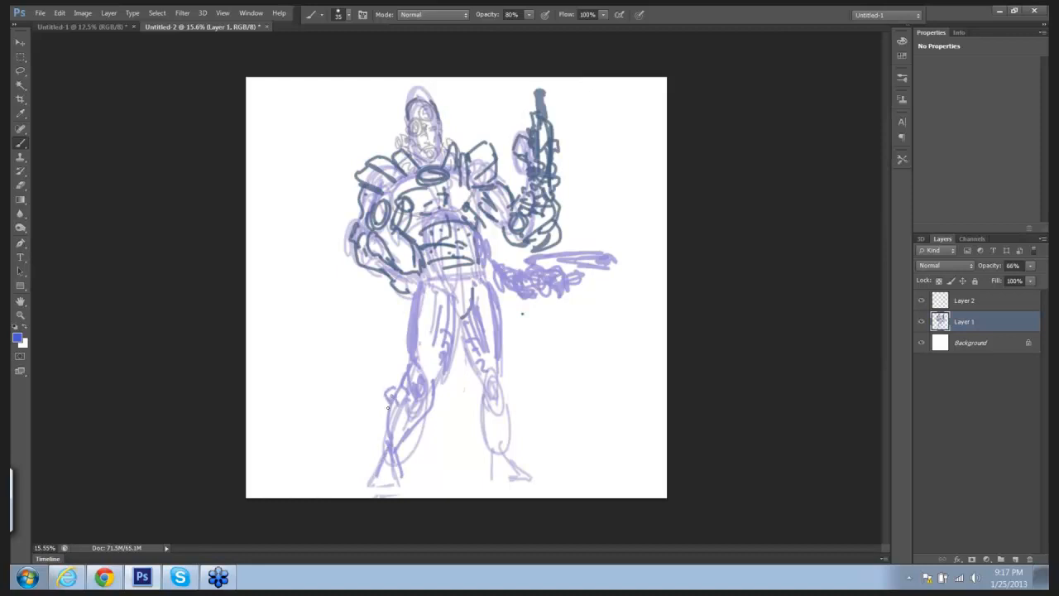
{"action": "left_click_drag", "start_coordinate": [402, 327], "coordinate": [382, 386]}
{"action": "left_click_drag", "start_coordinate": [407, 335], "coordinate": [392, 393]}
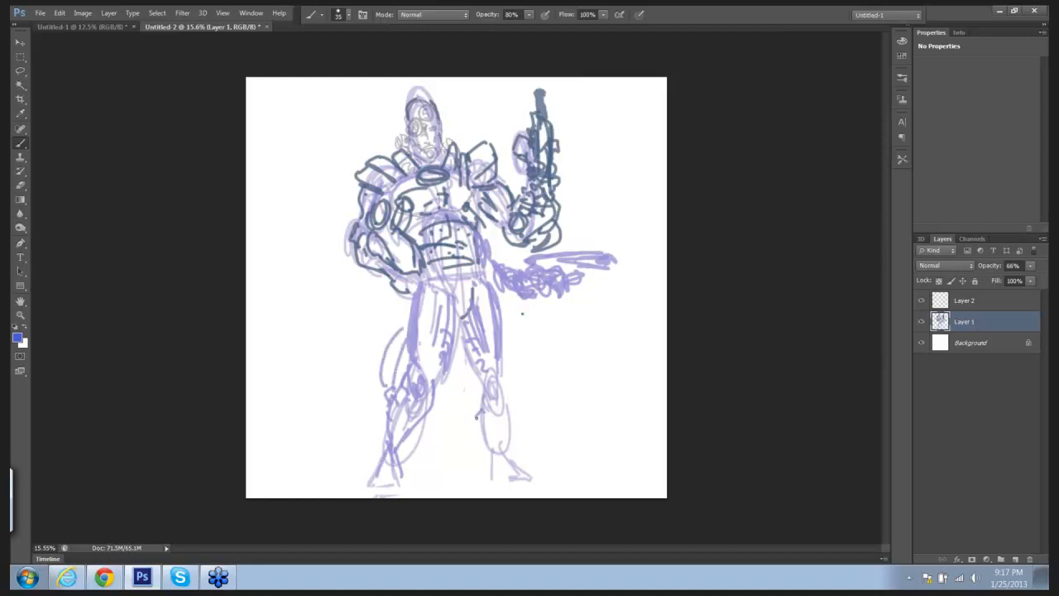
Draw the knee, calf and boot of the gun-side leg, and add a curved line across the other thigh's top.
{"action": "mouse_move", "coordinate": [480, 384]}
{"action": "left_mouse_down"}
{"action": "mouse_move", "coordinate": [508, 410]}
{"action": "mouse_move", "coordinate": [513, 445]}
{"action": "left_mouse_up"}
{"action": "left_click_drag", "start_coordinate": [480, 399], "coordinate": [486, 447]}
{"action": "mouse_move", "coordinate": [491, 445]}
{"action": "left_mouse_down"}
{"action": "mouse_move", "coordinate": [499, 475]}
{"action": "mouse_move", "coordinate": [520, 478]}
{"action": "left_mouse_up"}
{"action": "left_click_drag", "start_coordinate": [513, 455], "coordinate": [526, 474]}
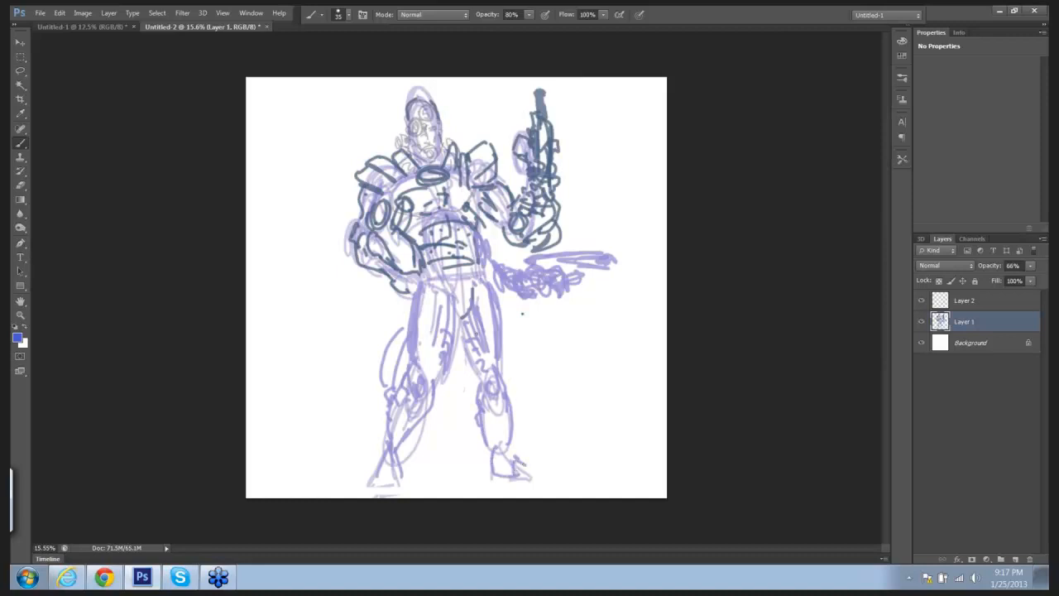
{"action": "mouse_move", "coordinate": [479, 410]}
{"action": "left_mouse_down"}
{"action": "mouse_move", "coordinate": [469, 385]}
{"action": "mouse_move", "coordinate": [504, 404]}
{"action": "left_mouse_up"}
{"action": "left_click_drag", "start_coordinate": [451, 286], "coordinate": [427, 314]}
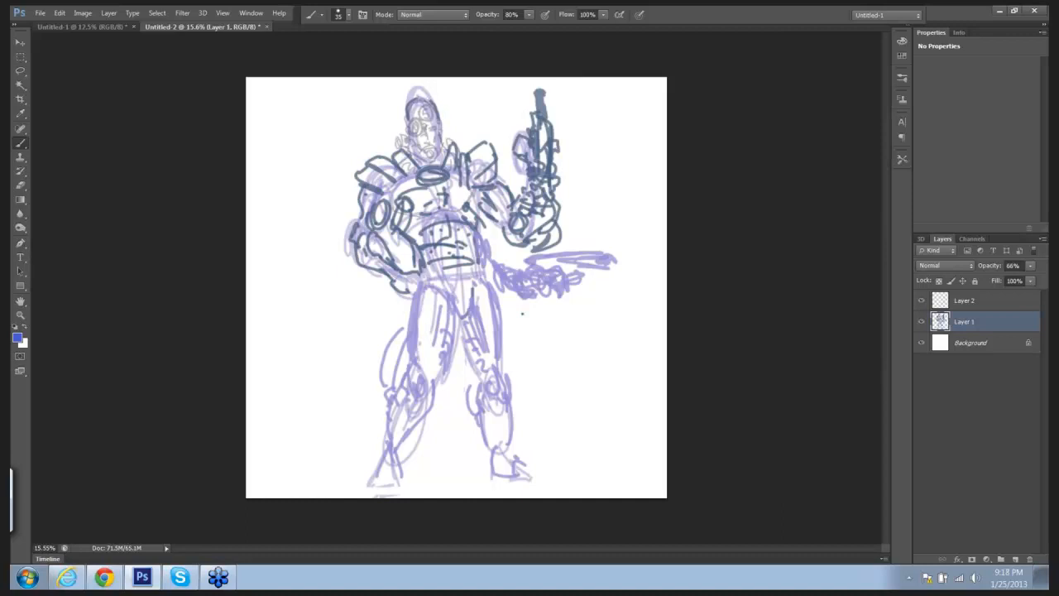
Select the figure with a rectangular marquee, distort its gun-side upper corner slightly inward and down, and deselect.
{"action": "left_click_drag", "start_coordinate": [577, 246], "coordinate": [580, 215]}
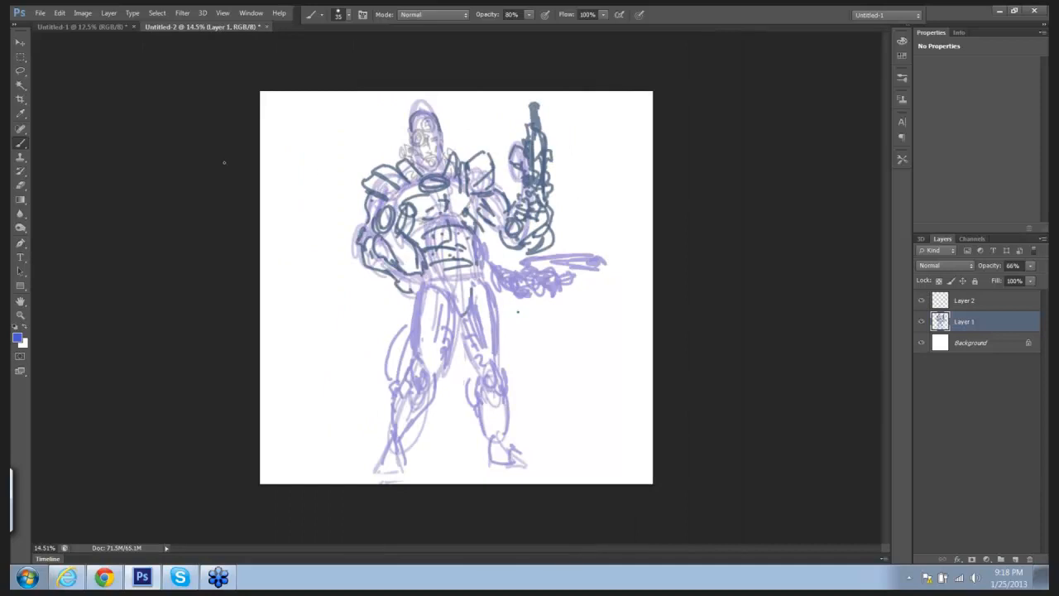
{"action": "left_click", "coordinate": [21, 56]}
{"action": "left_click_drag", "start_coordinate": [343, 97], "coordinate": [600, 477]}
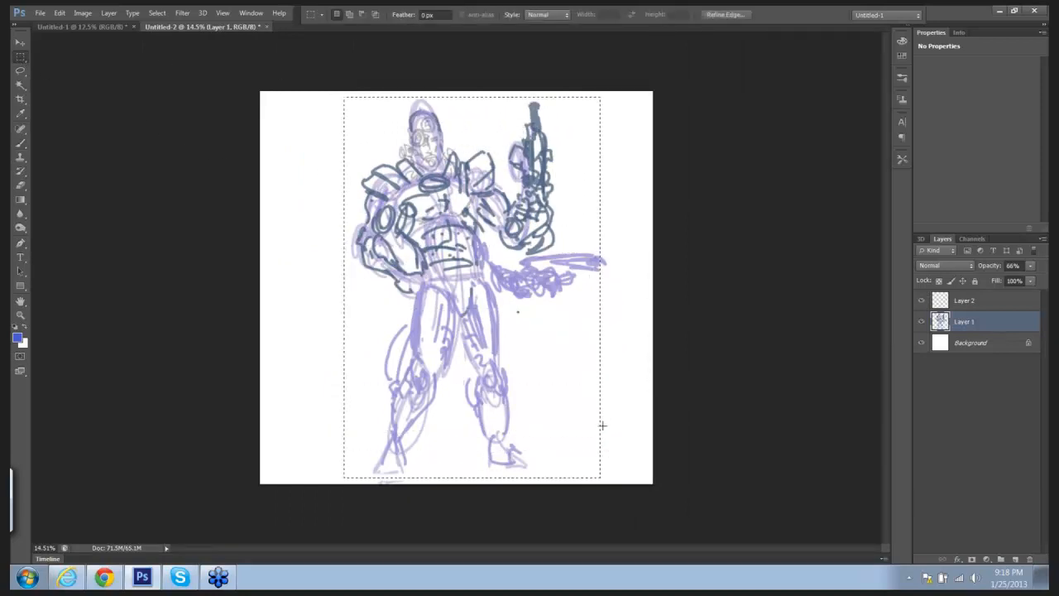
{"action": "key", "text": "ctrl+t"}
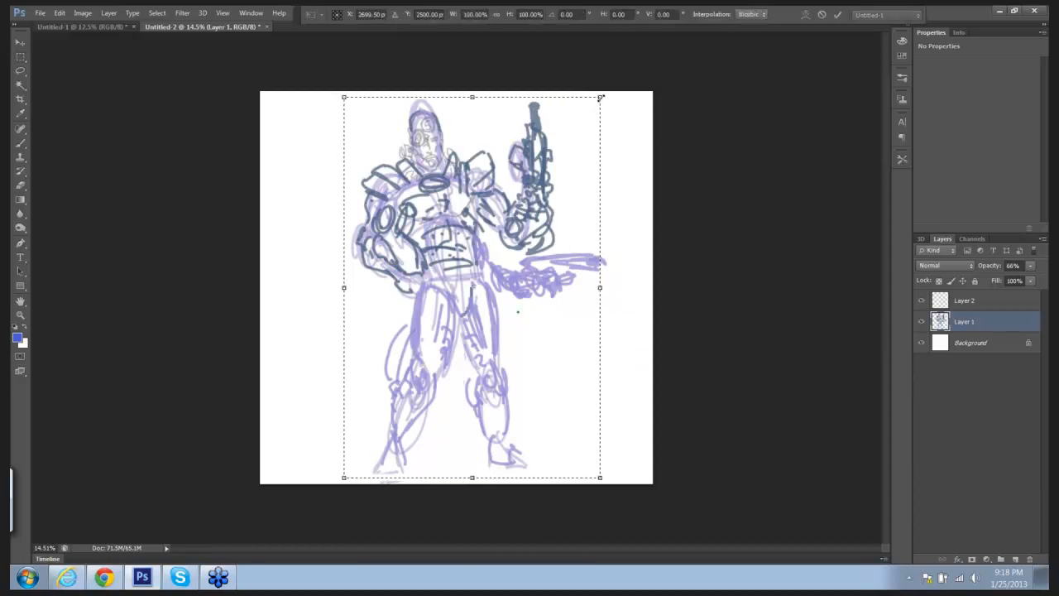
{"action": "left_click_drag", "start_coordinate": [602, 101], "coordinate": [590, 107]}
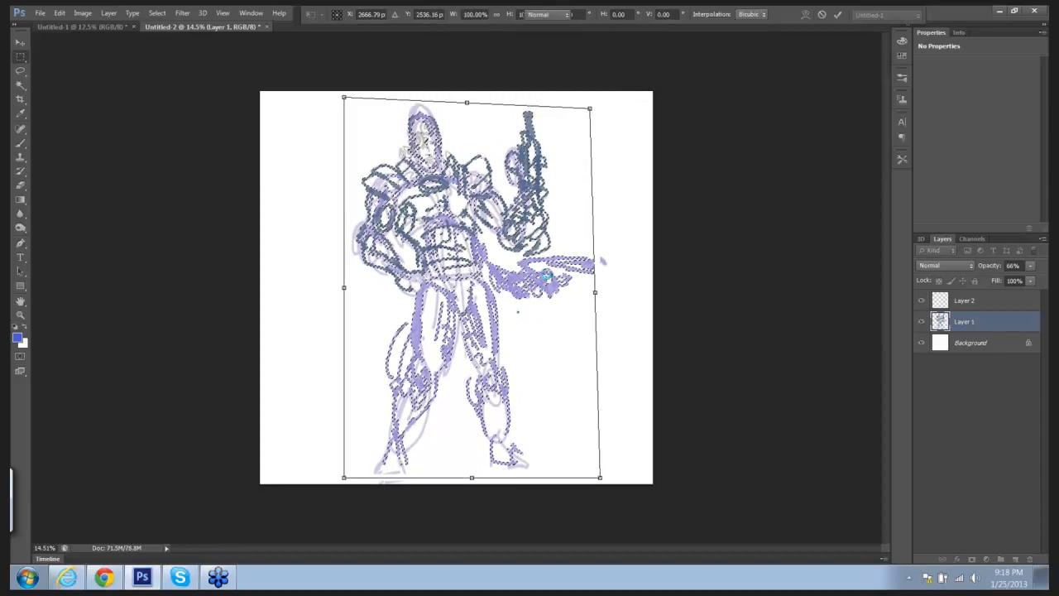
{"action": "key", "text": "Return"}
{"action": "key", "text": "ctrl+d"}
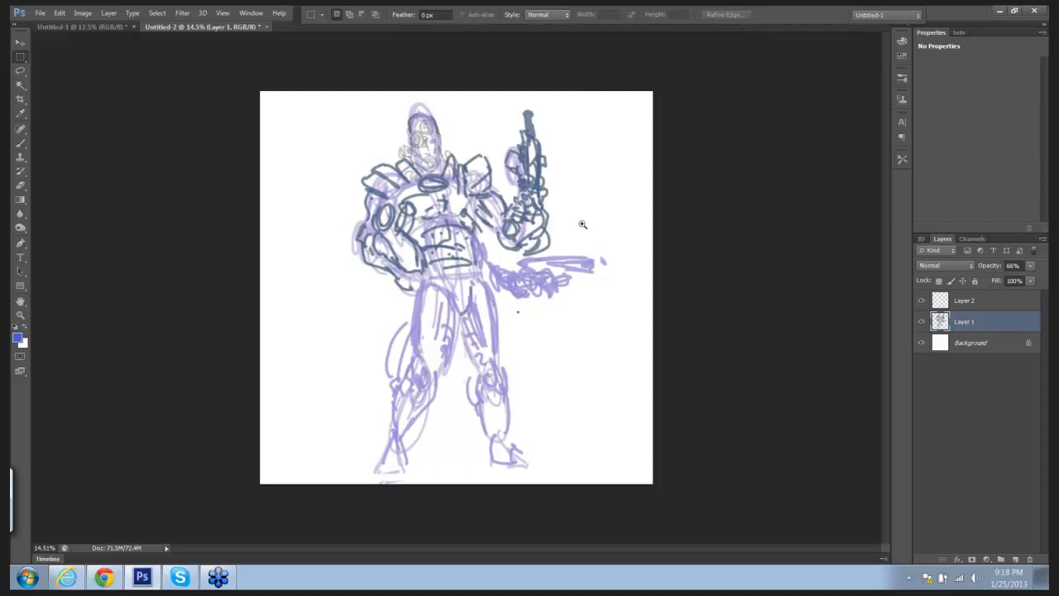
Set the foreground colour to a neutral grey, #8a898c.
{"action": "left_click_drag", "start_coordinate": [582, 224], "coordinate": [591, 223]}
{"action": "left_click", "coordinate": [17, 338]}
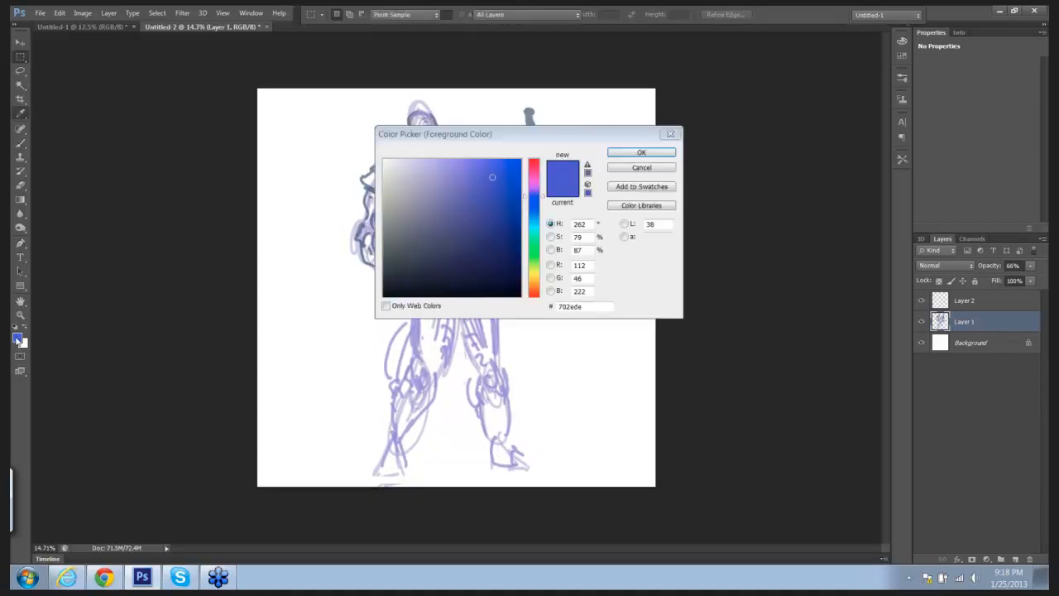
{"action": "left_click", "coordinate": [386, 221]}
{"action": "left_click", "coordinate": [641, 153]}
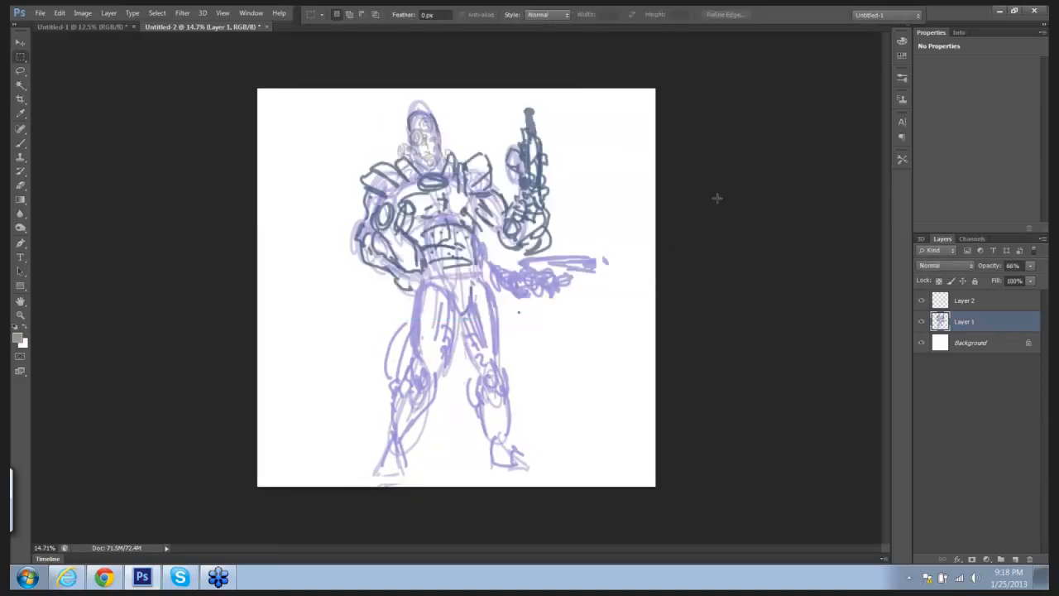
Add a new layer directly above Layer 1, and set Layer 2's blending mode to Multiply.
{"action": "left_click", "coordinate": [1017, 559]}
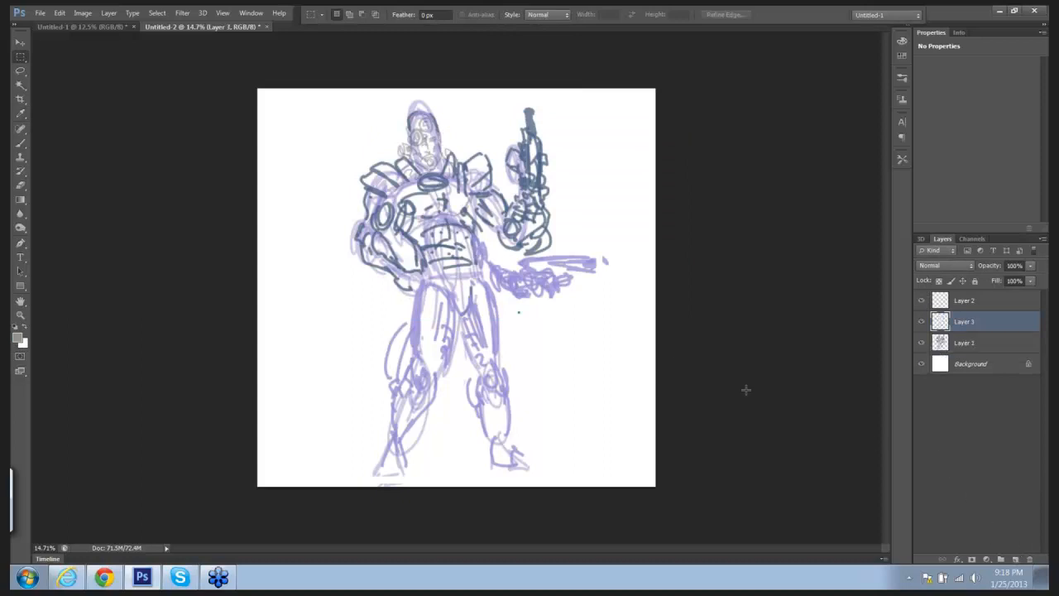
{"action": "left_click", "coordinate": [994, 304]}
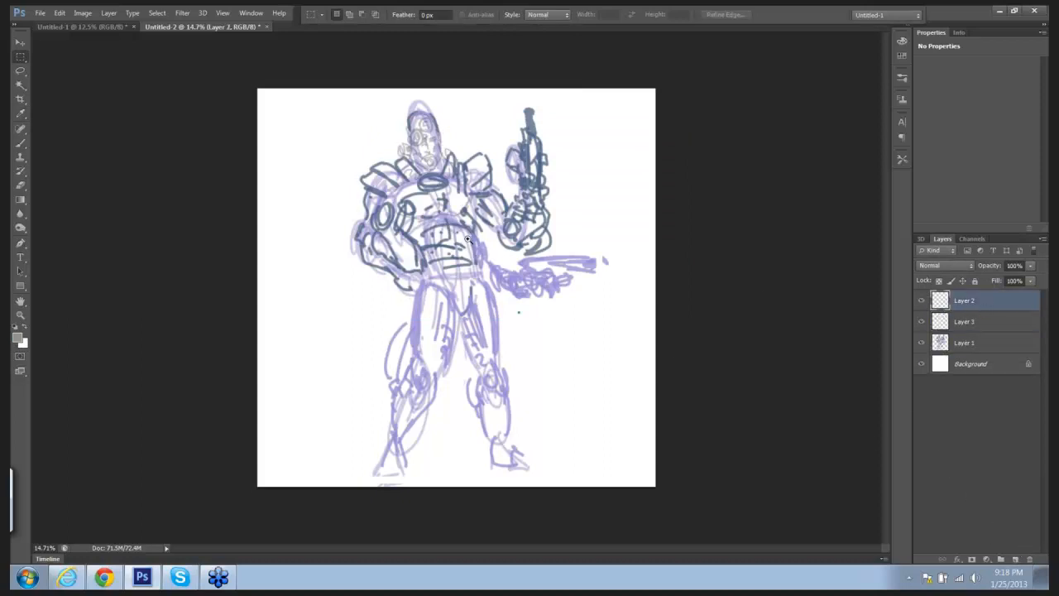
{"action": "left_click_drag", "start_coordinate": [469, 240], "coordinate": [533, 247]}
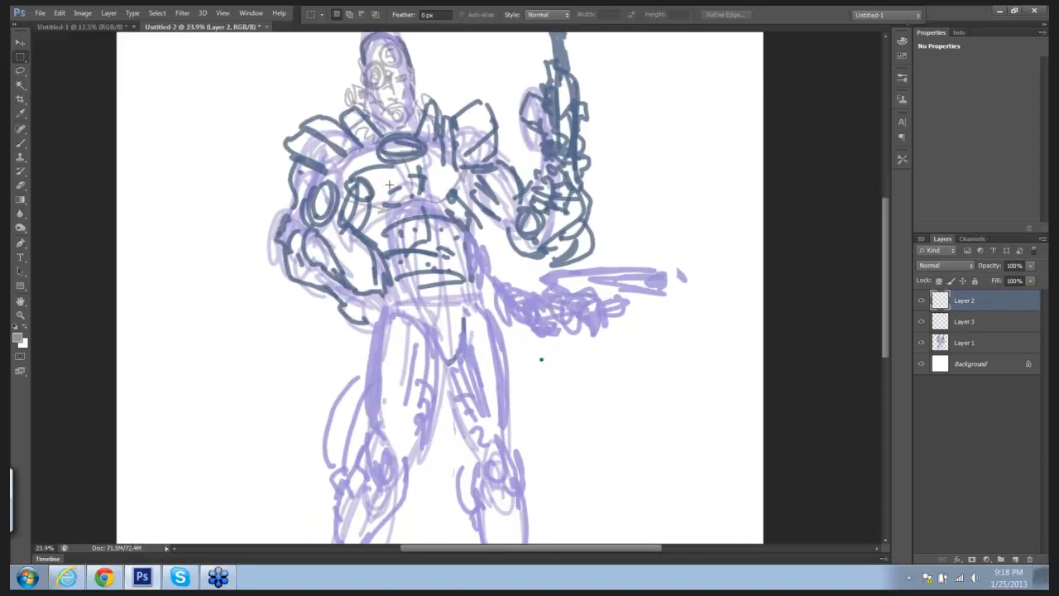
{"action": "key", "text": "b"}
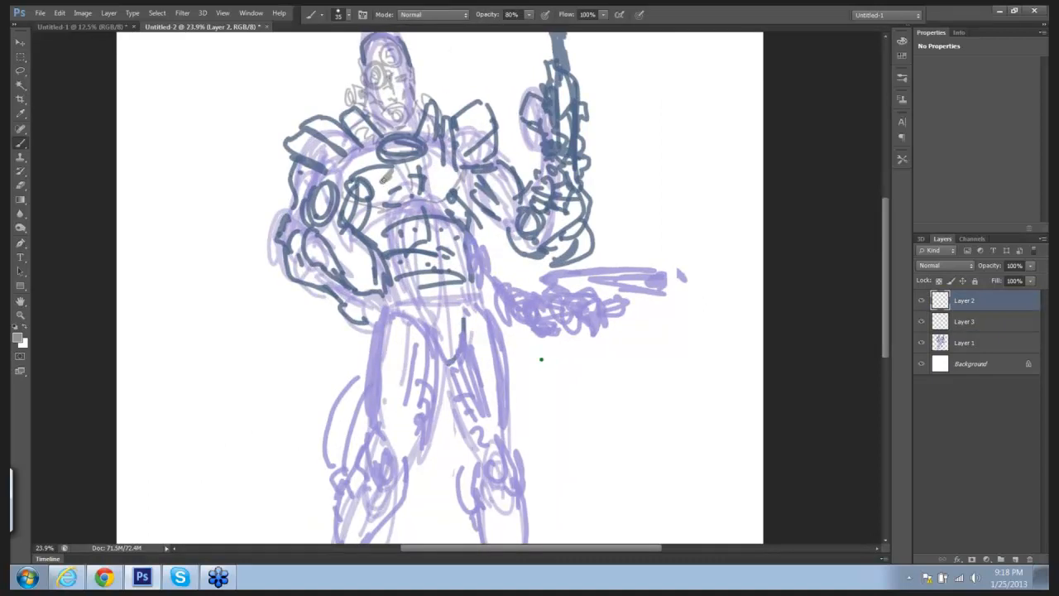
{"action": "key", "text": "ctrl+z"}
{"action": "left_click", "coordinate": [949, 271]}
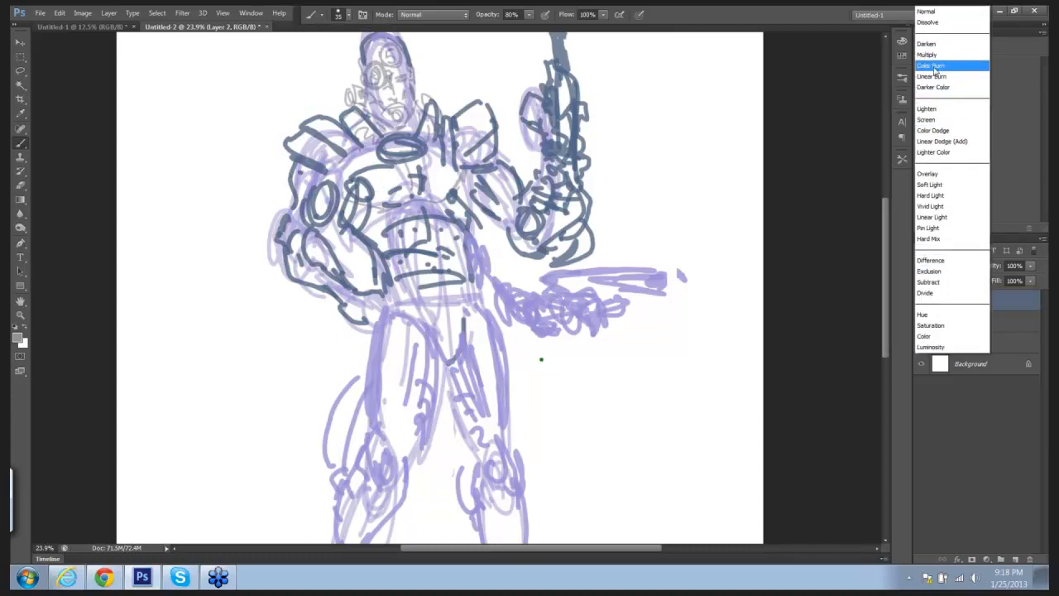
{"action": "left_click", "coordinate": [930, 55]}
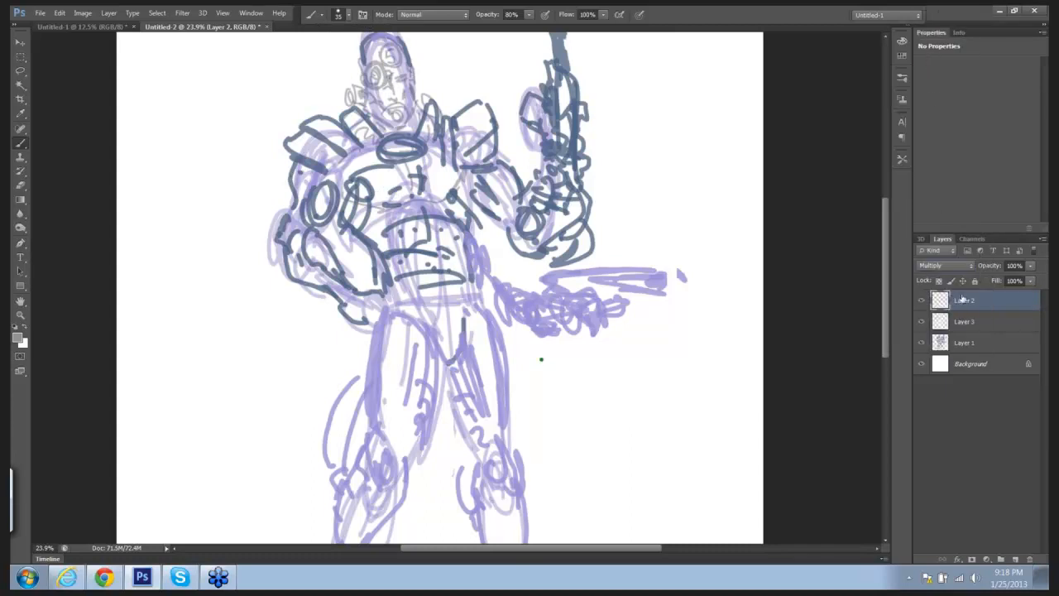
Paint grey across both sides of the chest on Layer 3, enlarging the brush to 80.
{"action": "left_click", "coordinate": [978, 322]}
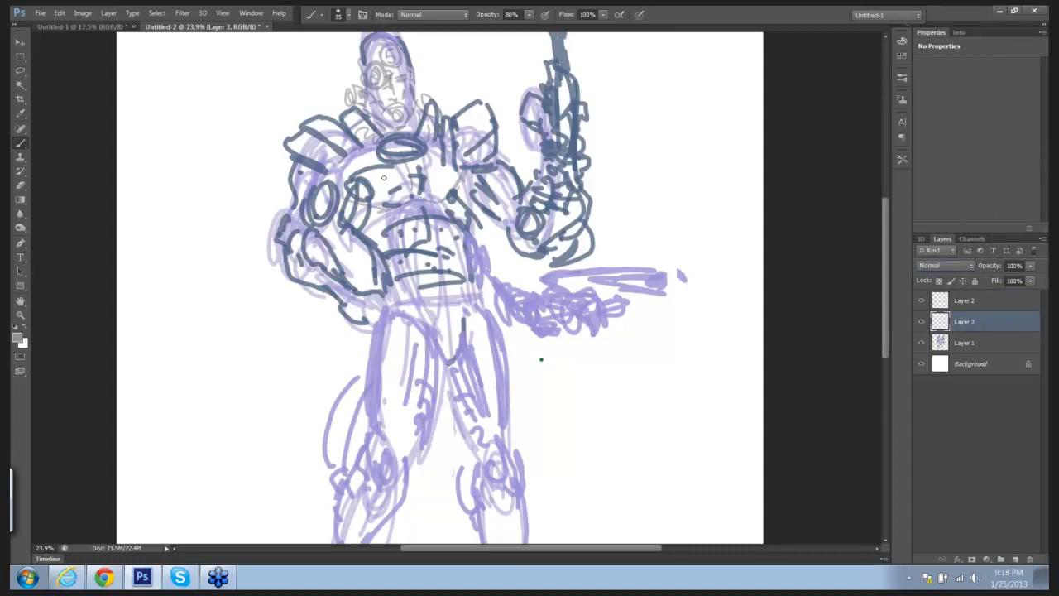
{"action": "mouse_move", "coordinate": [383, 177]}
{"action": "left_mouse_down"}
{"action": "mouse_move", "coordinate": [361, 161]}
{"action": "mouse_move", "coordinate": [391, 183]}
{"action": "mouse_move", "coordinate": [373, 178]}
{"action": "mouse_move", "coordinate": [441, 160]}
{"action": "mouse_move", "coordinate": [442, 185]}
{"action": "left_mouse_up"}
{"action": "key", "text": "bracketright"}
{"action": "key", "text": "bracketright"}
{"action": "key", "text": "bracketright"}
{"action": "mouse_move", "coordinate": [398, 97]}
{"action": "left_mouse_down"}
{"action": "mouse_move", "coordinate": [379, 59]}
{"action": "mouse_move", "coordinate": [403, 110]}
{"action": "mouse_move", "coordinate": [385, 112]}
{"action": "left_mouse_up"}
{"action": "key", "text": "ctrl+z"}
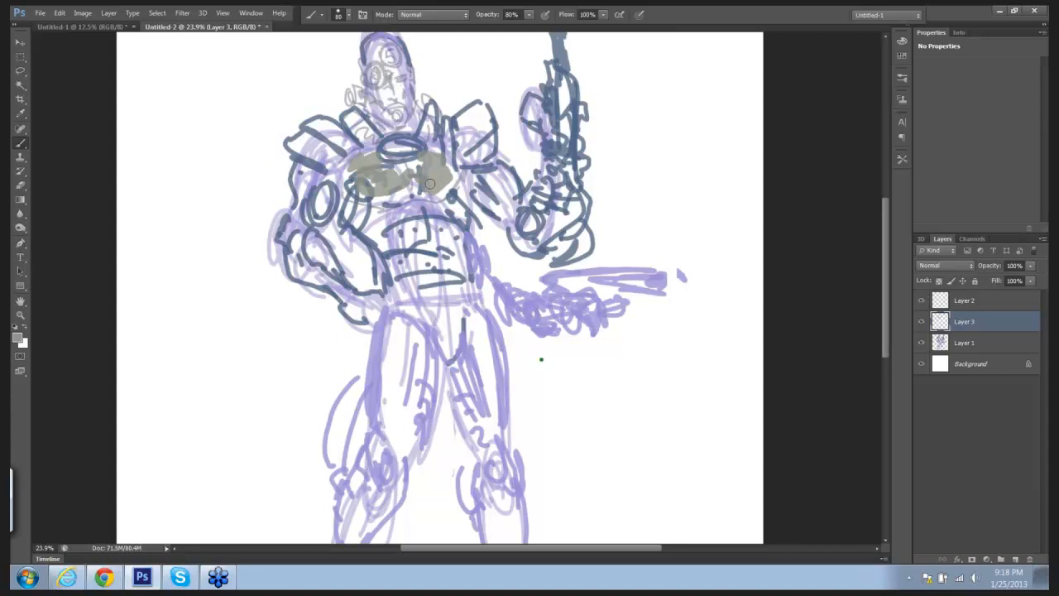
Block in grey over the abdomen, the arm bent at the hip, and both thighs.
{"action": "left_click_drag", "start_coordinate": [388, 203], "coordinate": [412, 231]}
{"action": "left_click_drag", "start_coordinate": [445, 266], "coordinate": [438, 280]}
{"action": "mouse_move", "coordinate": [316, 192]}
{"action": "left_mouse_down"}
{"action": "mouse_move", "coordinate": [325, 263]}
{"action": "mouse_move", "coordinate": [404, 357]}
{"action": "mouse_move", "coordinate": [414, 414]}
{"action": "left_mouse_up"}
{"action": "left_click_drag", "start_coordinate": [419, 356], "coordinate": [414, 426]}
{"action": "left_click_drag", "start_coordinate": [469, 323], "coordinate": [500, 414]}
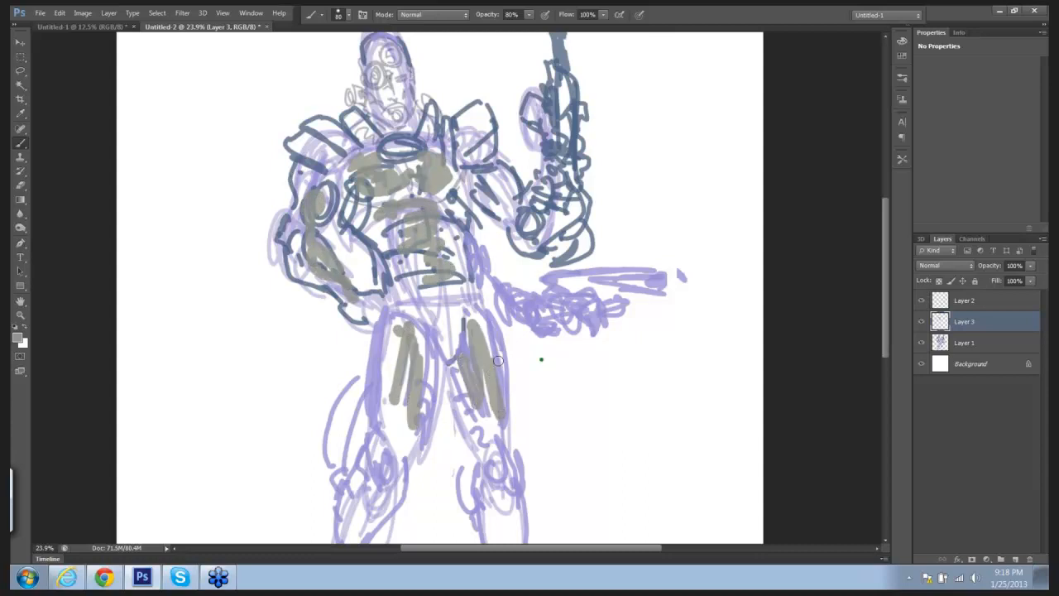
Add grey patches to the raised arm, the gun hand, and the shoulder above the bent arm.
{"action": "mouse_move", "coordinate": [500, 177]}
{"action": "left_mouse_down"}
{"action": "mouse_move", "coordinate": [496, 192]}
{"action": "mouse_move", "coordinate": [523, 225]}
{"action": "mouse_move", "coordinate": [562, 191]}
{"action": "left_mouse_up"}
{"action": "left_click_drag", "start_coordinate": [526, 100], "coordinate": [538, 126]}
{"action": "left_click_drag", "start_coordinate": [358, 137], "coordinate": [341, 158]}
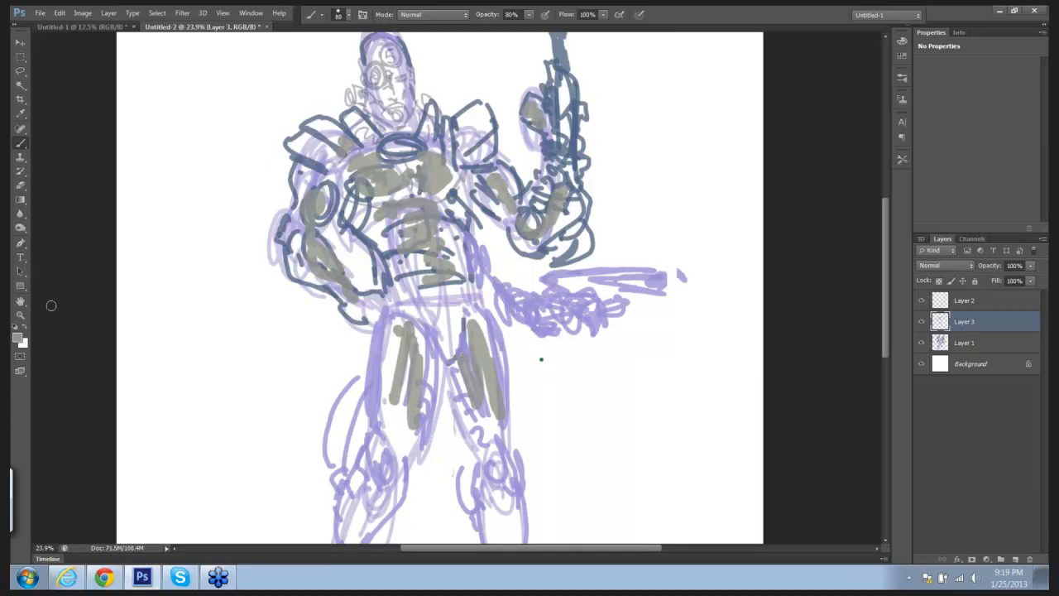
Change the foreground colour to a crimson red.
{"action": "left_click", "coordinate": [17, 337]}
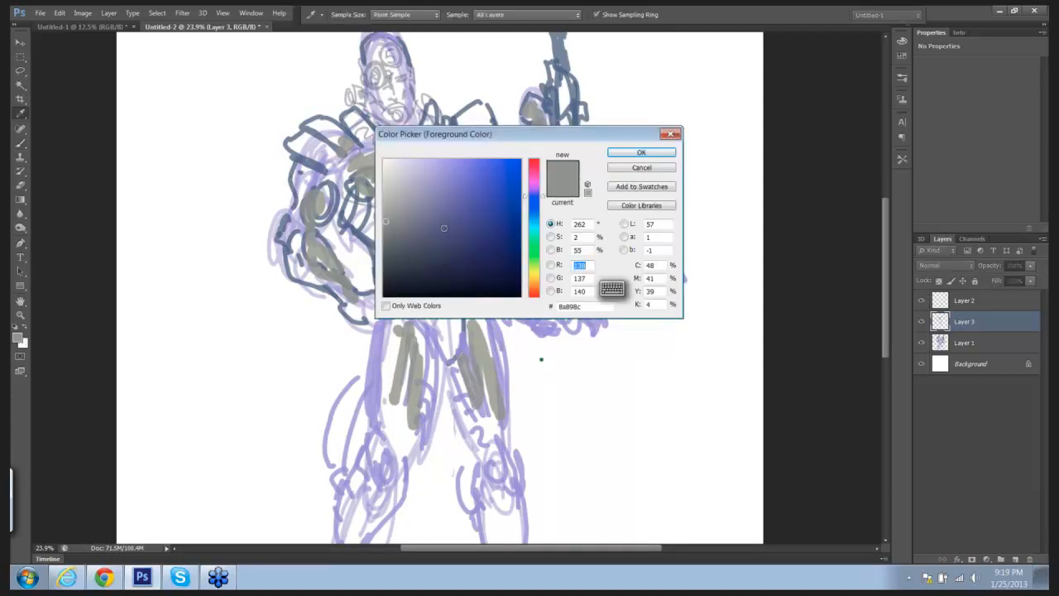
{"action": "left_click", "coordinate": [495, 177]}
{"action": "mouse_move", "coordinate": [533, 199]}
{"action": "left_mouse_down"}
{"action": "mouse_move", "coordinate": [534, 167]}
{"action": "mouse_move", "coordinate": [515, 193]}
{"action": "mouse_move", "coordinate": [515, 220]}
{"action": "left_mouse_up"}
{"action": "left_click", "coordinate": [637, 154]}
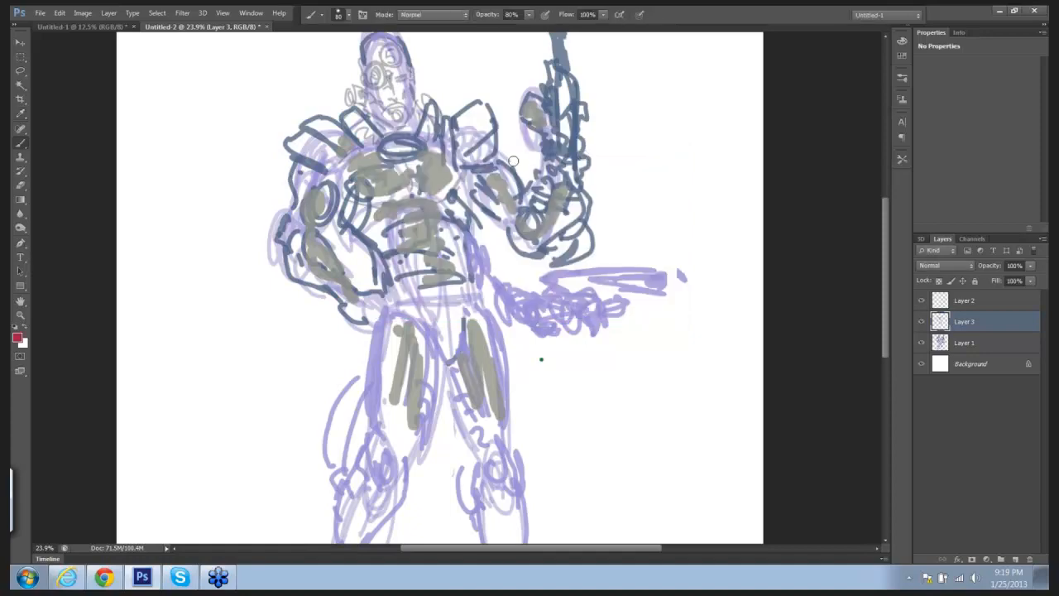
Paint a solid crimson dot in the round eye lens on the character's face.
{"action": "scroll", "coordinate": [524, 177], "scroll_direction": "up", "scroll_amount": 1}
{"action": "scroll", "coordinate": [524, 177], "scroll_direction": "up", "scroll_amount": 3}
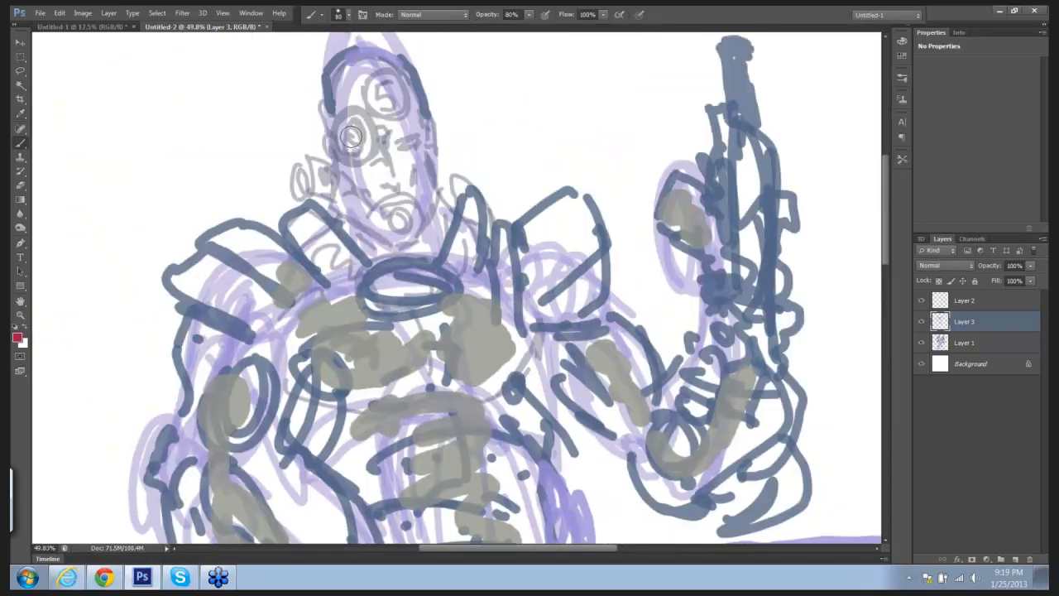
{"action": "left_click", "coordinate": [351, 139]}
Reduce the brush size to 8 and draw thin red accent lines on both sides of the neck and the raised upper arm.
{"action": "key", "text": "["}
{"action": "key", "text": "["}
{"action": "key", "text": "["}
{"action": "key", "text": "["}
{"action": "key", "text": "["}
{"action": "key", "text": "["}
{"action": "key", "text": "["}
{"action": "key", "text": "["}
{"action": "key", "text": "["}
{"action": "key", "text": "["}
{"action": "key", "text": "["}
{"action": "key", "text": "["}
{"action": "left_click_drag", "start_coordinate": [438, 207], "coordinate": [440, 234]}
{"action": "left_click_drag", "start_coordinate": [356, 231], "coordinate": [377, 250]}
{"action": "left_click_drag", "start_coordinate": [627, 336], "coordinate": [594, 374]}
{"action": "left_click_drag", "start_coordinate": [615, 363], "coordinate": [632, 368]}
Add thin red lines around the gun grip, the shoulder armour beside the gun, and the edge of the head.
{"action": "left_click_drag", "start_coordinate": [720, 314], "coordinate": [761, 341]}
{"action": "left_click_drag", "start_coordinate": [770, 310], "coordinate": [795, 320]}
{"action": "left_click_drag", "start_coordinate": [760, 346], "coordinate": [750, 353]}
{"action": "left_click_drag", "start_coordinate": [794, 320], "coordinate": [781, 343]}
{"action": "mouse_move", "coordinate": [590, 196]}
{"action": "left_mouse_down"}
{"action": "mouse_move", "coordinate": [623, 212]}
{"action": "mouse_move", "coordinate": [615, 263]}
{"action": "left_mouse_up"}
{"action": "left_click_drag", "start_coordinate": [599, 200], "coordinate": [611, 232]}
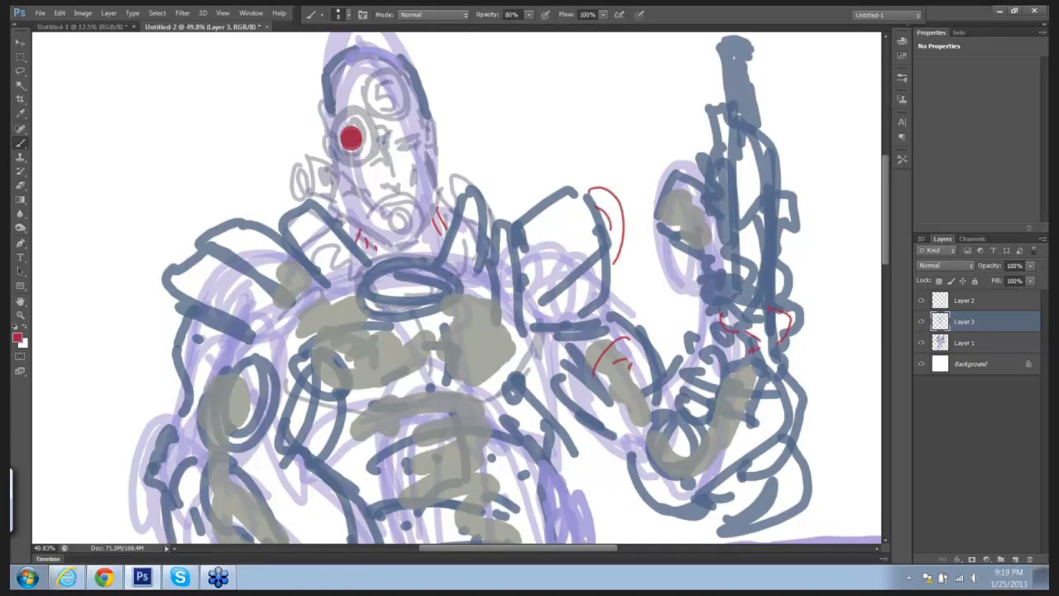
{"action": "mouse_move", "coordinate": [415, 81]}
{"action": "left_mouse_down"}
{"action": "mouse_move", "coordinate": [434, 81]}
{"action": "mouse_move", "coordinate": [438, 113]}
{"action": "left_mouse_up"}
{"action": "left_click_drag", "start_coordinate": [650, 250], "coordinate": [608, 162]}
Draw red detail lines across the abdomen and waist, down both thighs to the knees, and along the raised arm.
{"action": "key", "text": "ctrl+0"}
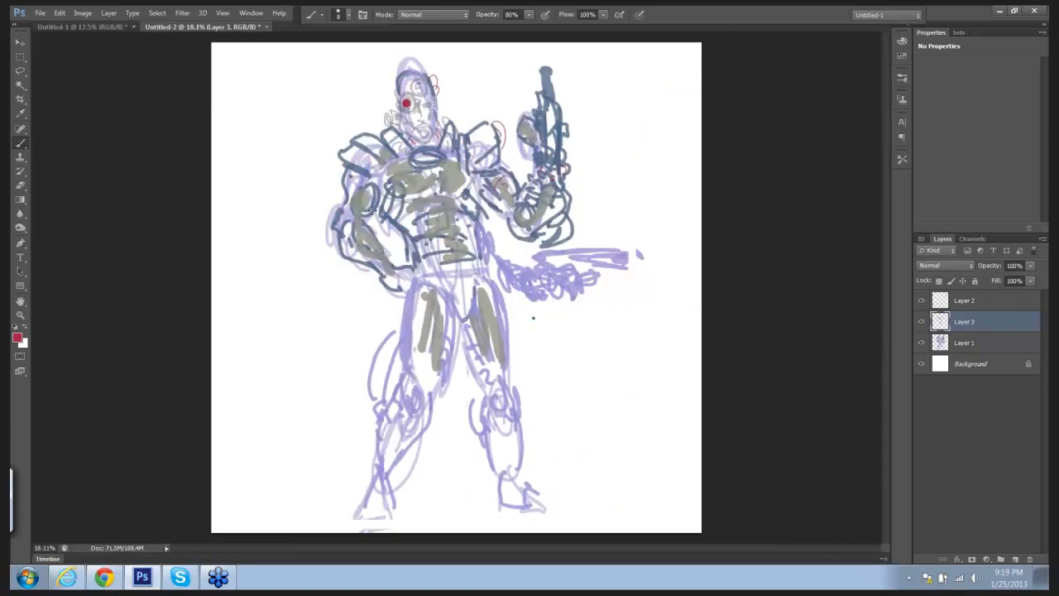
{"action": "mouse_move", "coordinate": [405, 229]}
{"action": "left_mouse_down"}
{"action": "mouse_move", "coordinate": [452, 201]}
{"action": "mouse_move", "coordinate": [467, 228]}
{"action": "left_mouse_up"}
{"action": "mouse_move", "coordinate": [401, 334]}
{"action": "left_mouse_down"}
{"action": "mouse_move", "coordinate": [402, 418]}
{"action": "mouse_move", "coordinate": [402, 343]}
{"action": "mouse_move", "coordinate": [427, 300]}
{"action": "left_mouse_up"}
{"action": "left_click_drag", "start_coordinate": [425, 343], "coordinate": [438, 358]}
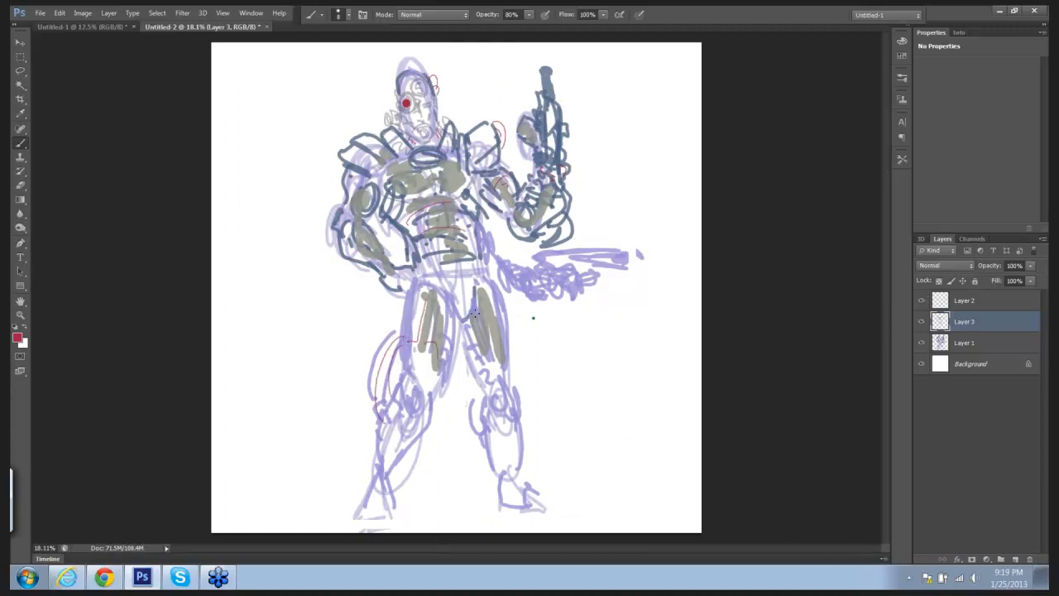
{"action": "left_click_drag", "start_coordinate": [475, 314], "coordinate": [500, 399]}
{"action": "left_click_drag", "start_coordinate": [419, 274], "coordinate": [474, 268]}
{"action": "mouse_move", "coordinate": [426, 265]}
{"action": "left_mouse_down"}
{"action": "mouse_move", "coordinate": [470, 256]}
{"action": "mouse_move", "coordinate": [457, 237]}
{"action": "left_mouse_up"}
{"action": "left_click_drag", "start_coordinate": [436, 237], "coordinate": [463, 230]}
{"action": "mouse_move", "coordinate": [471, 181]}
{"action": "left_mouse_down"}
{"action": "mouse_move", "coordinate": [486, 206]}
{"action": "mouse_move", "coordinate": [536, 231]}
{"action": "left_mouse_up"}
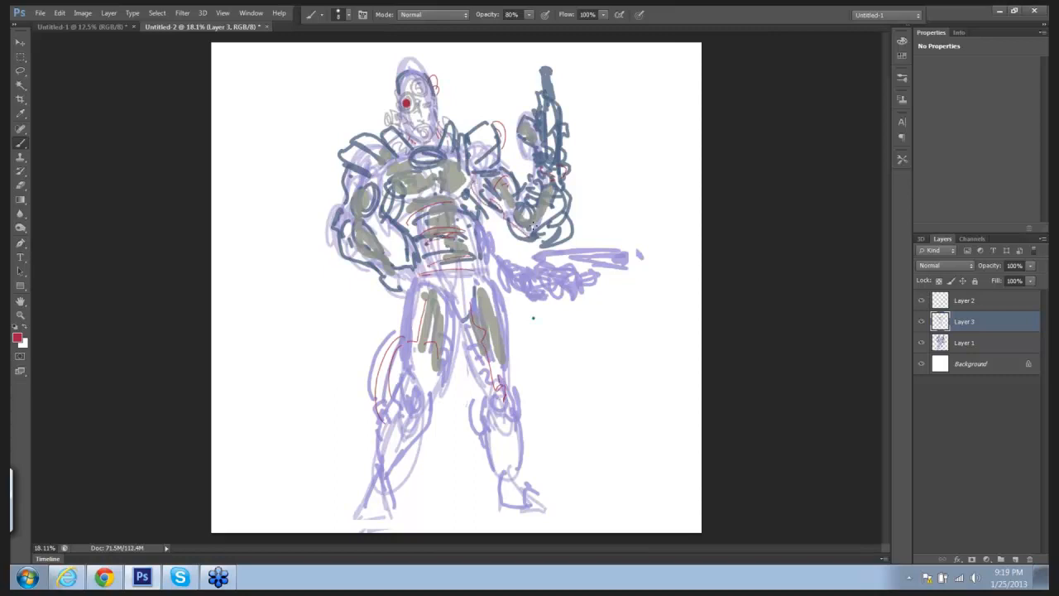
Add red lines to both shoulders, the bent arm and the gun, and one horizontal line across the face.
{"action": "left_click_drag", "start_coordinate": [476, 134], "coordinate": [484, 153]}
{"action": "mouse_move", "coordinate": [361, 139]}
{"action": "left_mouse_down"}
{"action": "mouse_move", "coordinate": [361, 201]}
{"action": "mouse_move", "coordinate": [358, 188]}
{"action": "mouse_move", "coordinate": [370, 245]}
{"action": "mouse_move", "coordinate": [360, 240]}
{"action": "mouse_move", "coordinate": [393, 276]}
{"action": "left_mouse_up"}
{"action": "mouse_move", "coordinate": [553, 102]}
{"action": "left_mouse_down"}
{"action": "mouse_move", "coordinate": [554, 175]}
{"action": "mouse_move", "coordinate": [517, 227]}
{"action": "left_mouse_up"}
{"action": "left_click_drag", "start_coordinate": [413, 56], "coordinate": [418, 120]}
{"action": "left_click_drag", "start_coordinate": [395, 105], "coordinate": [434, 103]}
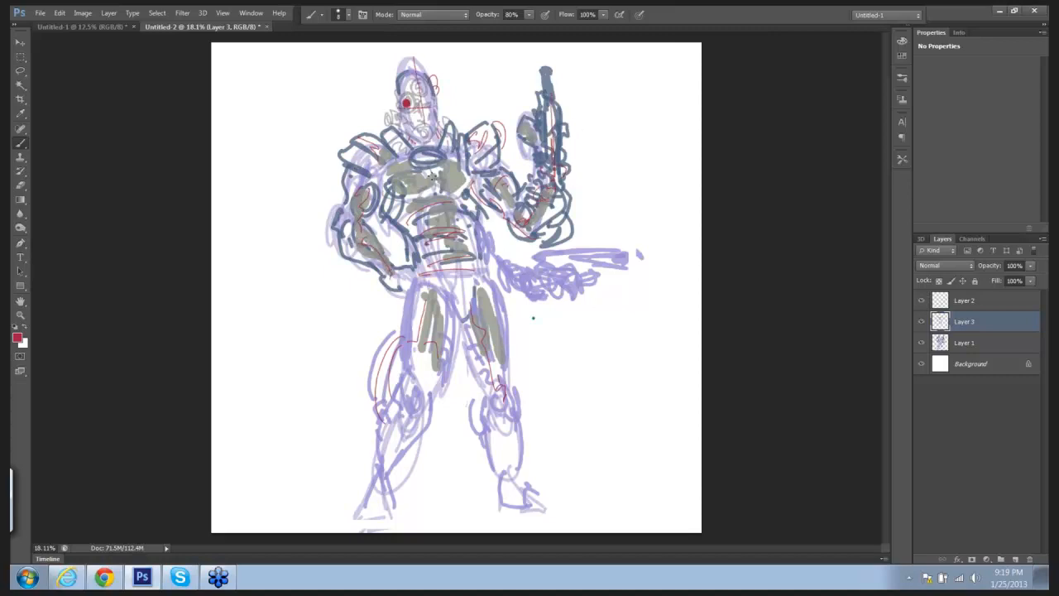
{"action": "key", "text": "ctrl+z"}
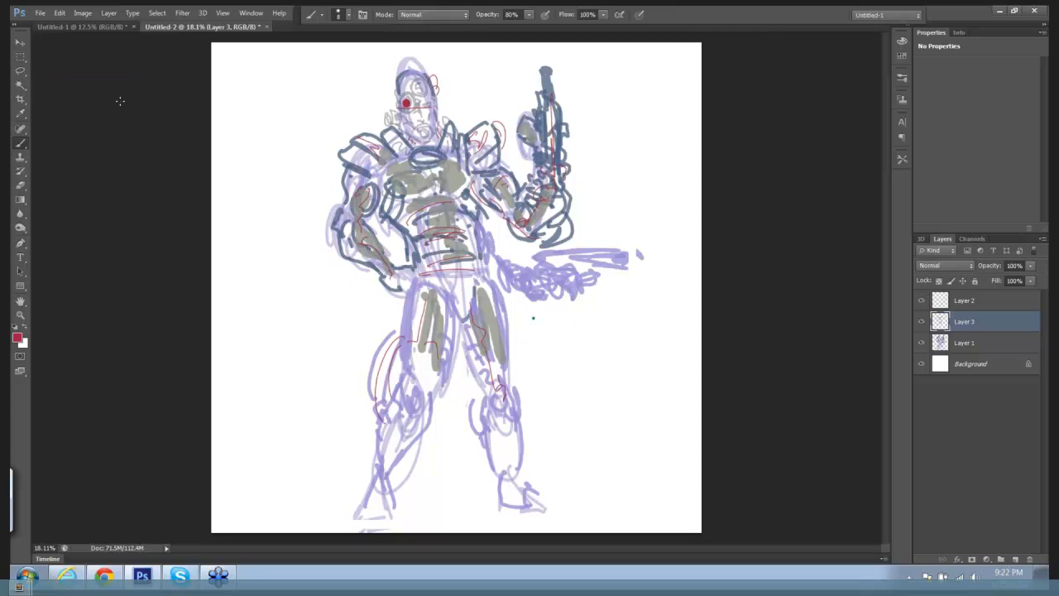
Draw a rectangular marquee selection around the whole figure.
{"action": "left_click", "coordinate": [21, 58]}
{"action": "left_click_drag", "start_coordinate": [291, 47], "coordinate": [317, 67]}
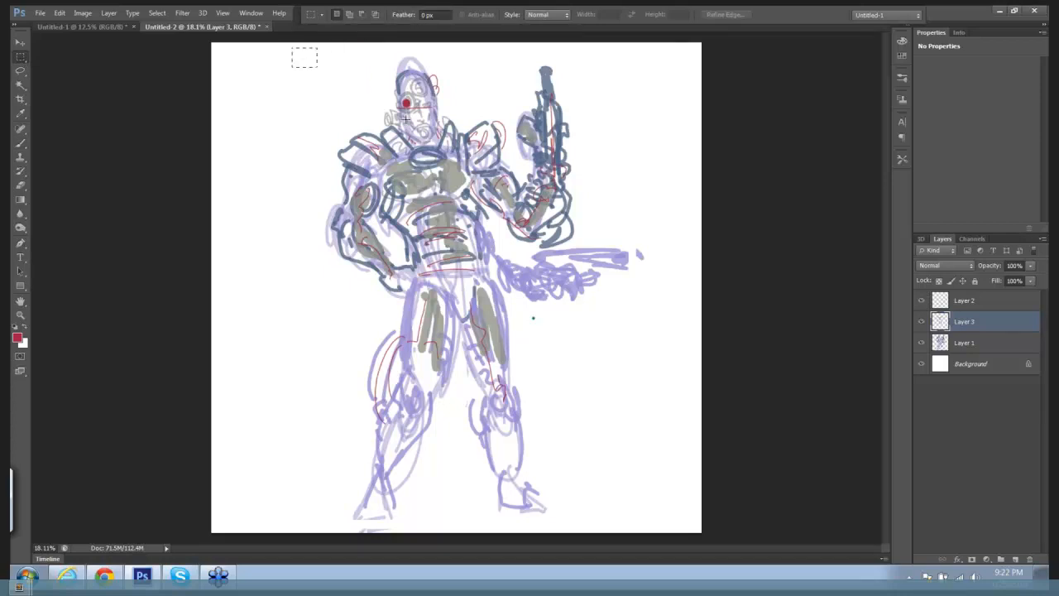
{"action": "left_click_drag", "start_coordinate": [406, 120], "coordinate": [653, 522]}
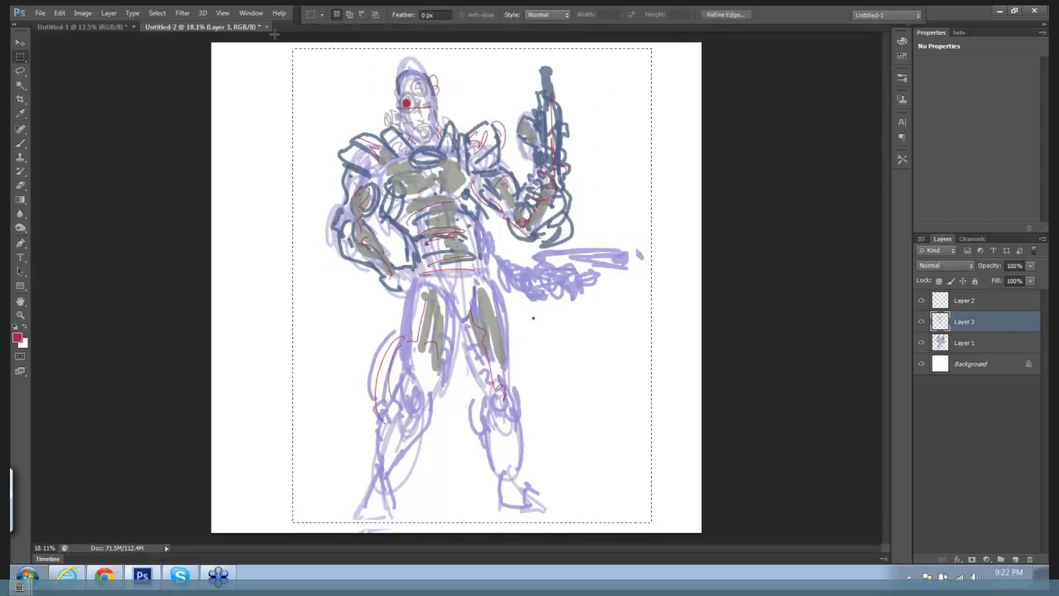
Close Untitled-2 without saving and create a new 25 × 25 inch RGB document at 200 pixels/inch with a white background.
{"action": "left_click", "coordinate": [267, 26]}
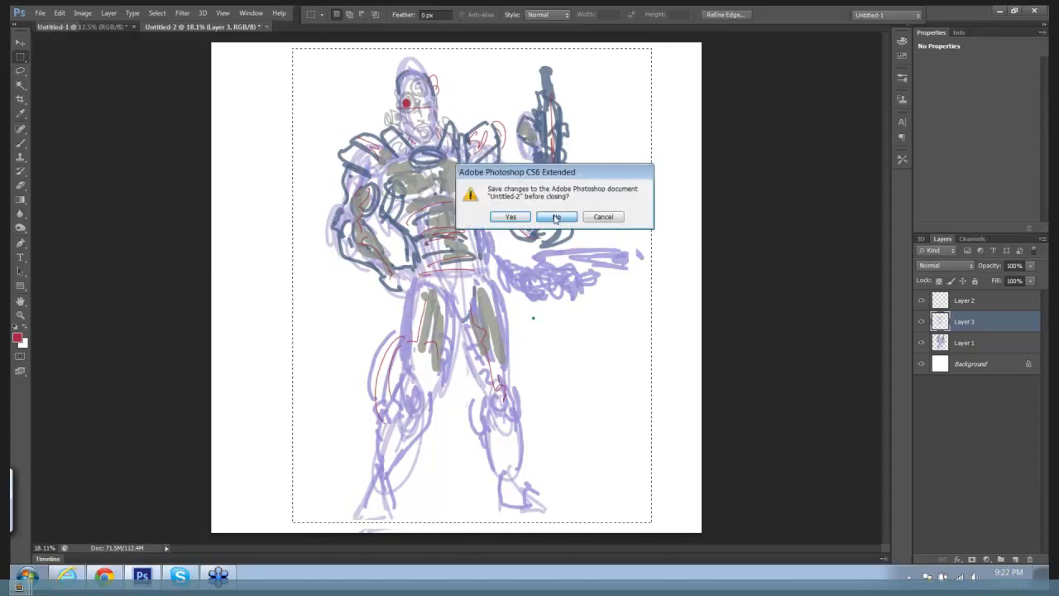
{"action": "left_click", "coordinate": [556, 217]}
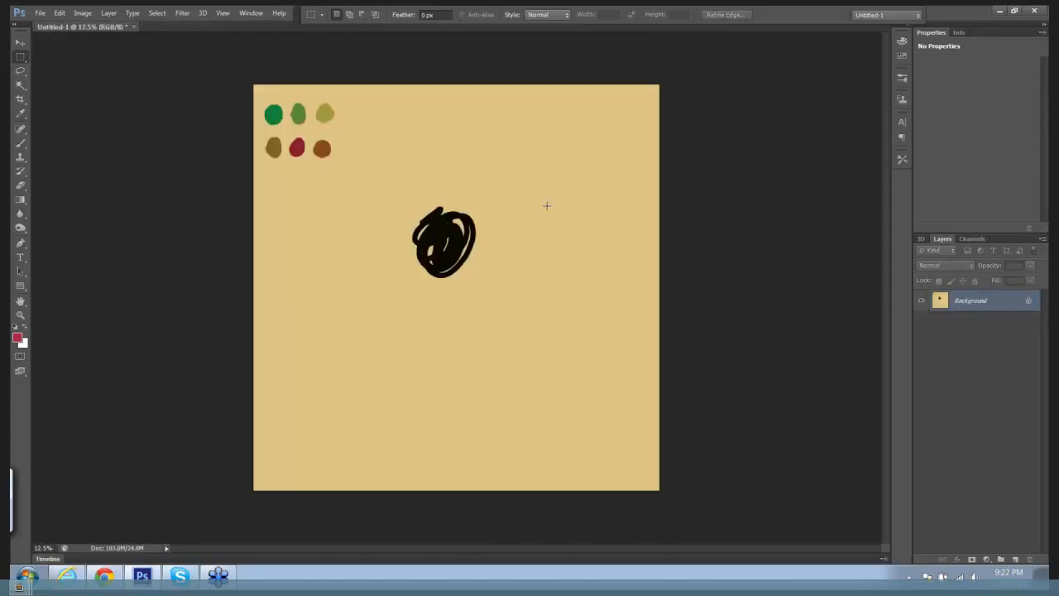
{"action": "left_click", "coordinate": [39, 14]}
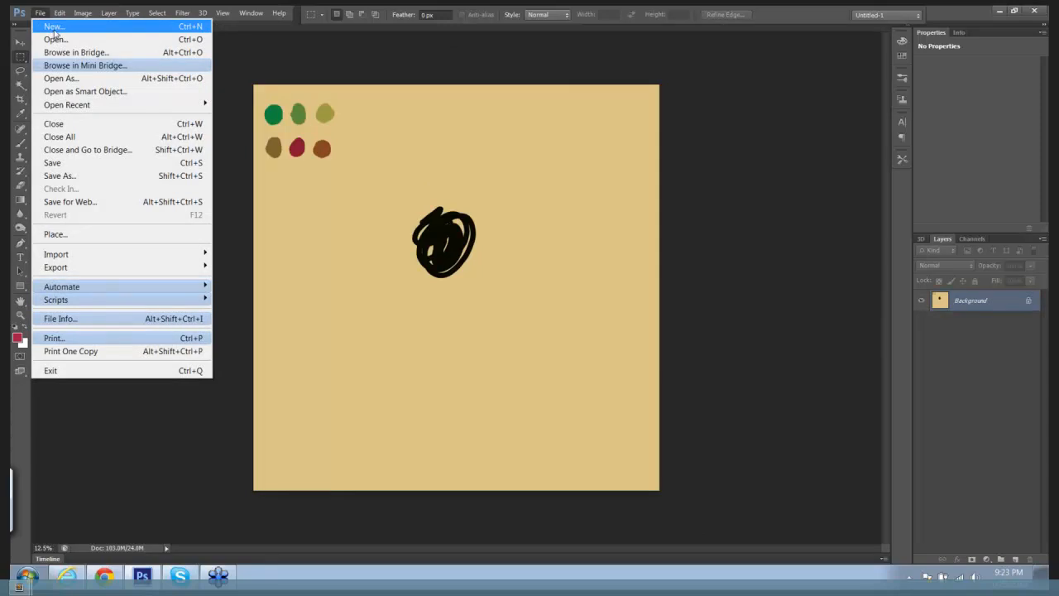
{"action": "left_click", "coordinate": [65, 29]}
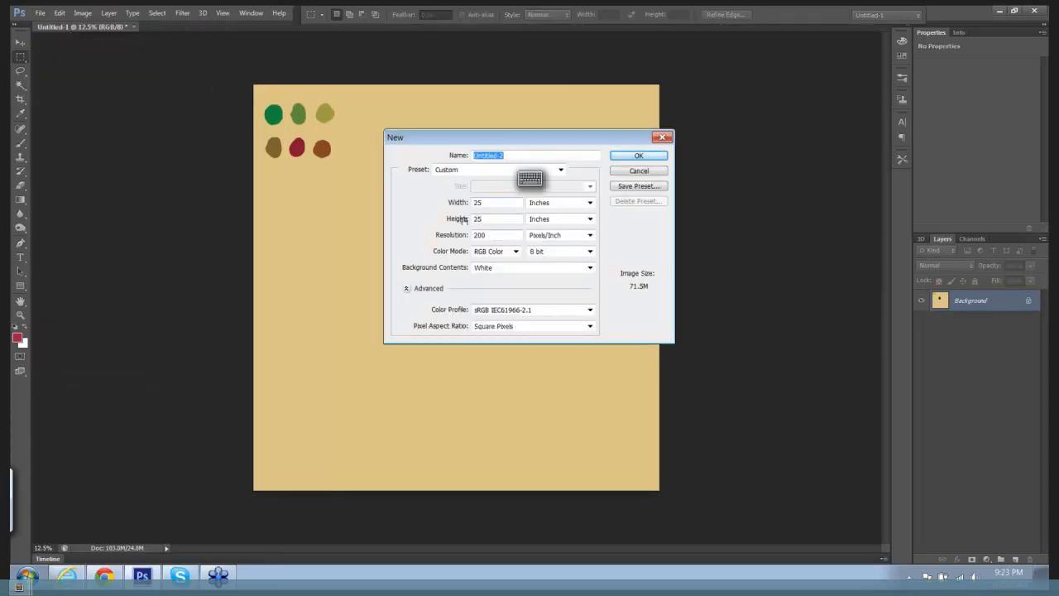
{"action": "left_click", "coordinate": [635, 157]}
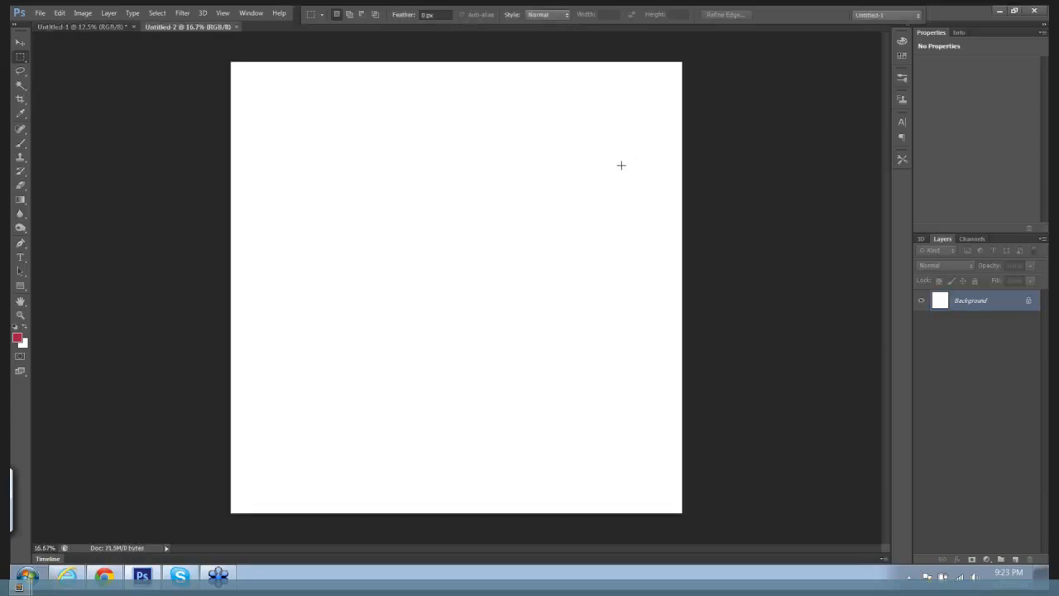
Add a new layer above the background and set the foreground colour to a medium cyan-blue.
{"action": "left_click", "coordinate": [1016, 558]}
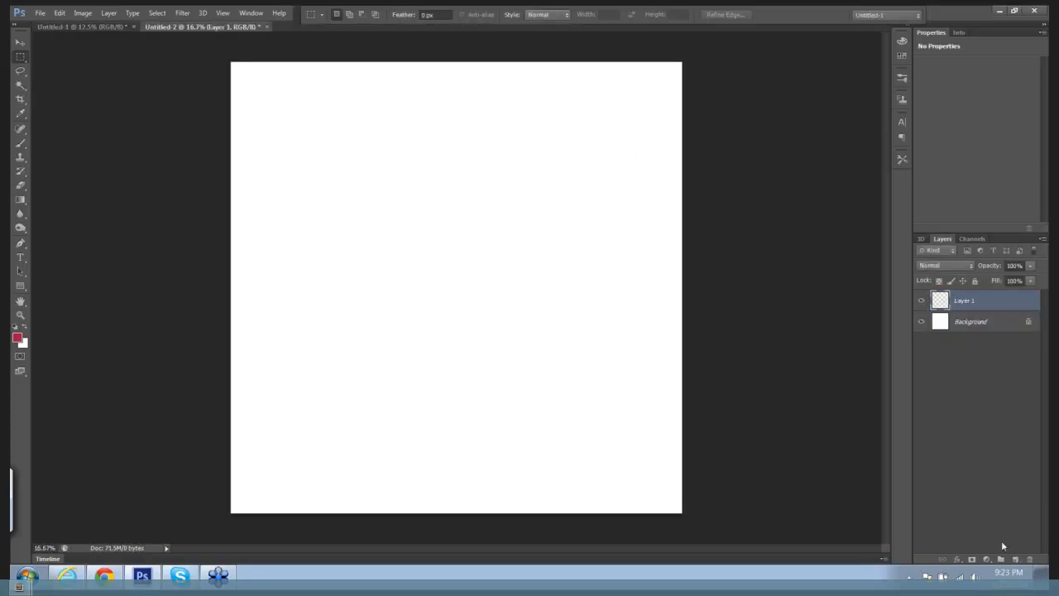
{"action": "left_click", "coordinate": [17, 337]}
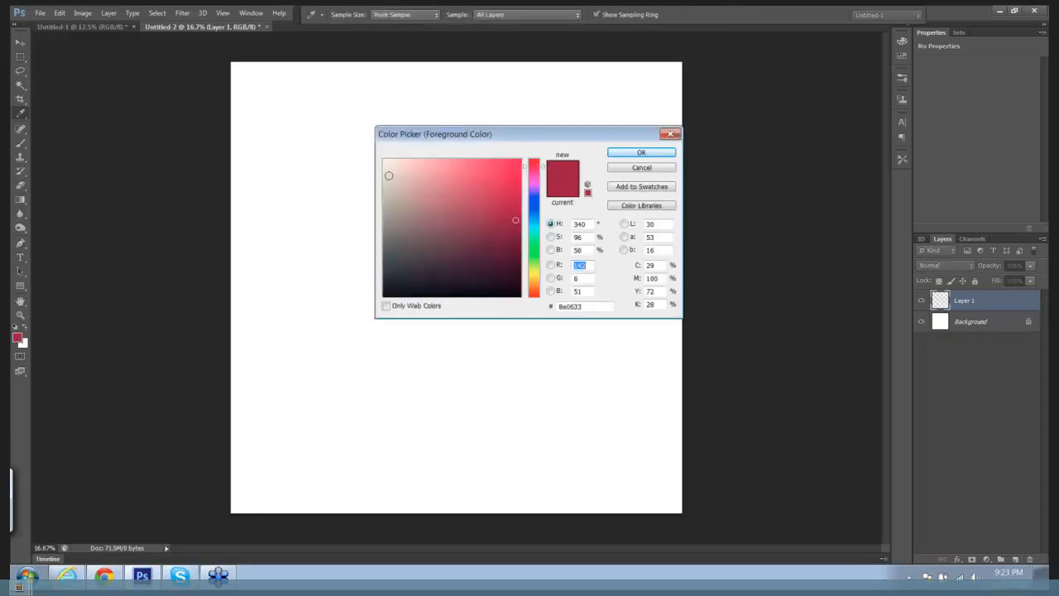
{"action": "mouse_move", "coordinate": [533, 214]}
{"action": "left_mouse_down"}
{"action": "mouse_move", "coordinate": [485, 227]}
{"action": "mouse_move", "coordinate": [476, 198]}
{"action": "left_mouse_up"}
{"action": "left_click", "coordinate": [639, 153]}
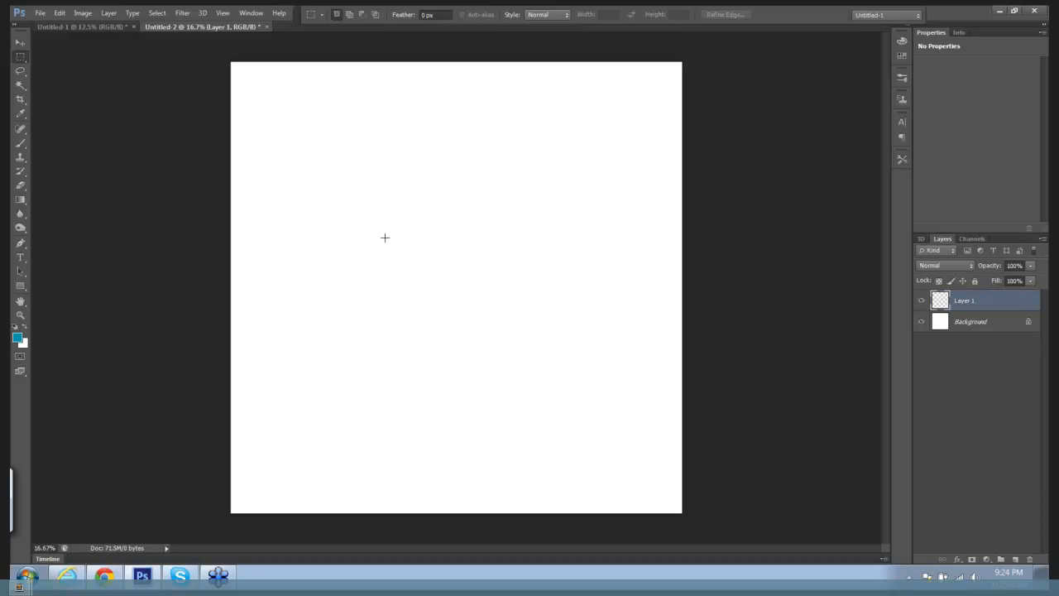
Brush in a vertical centre line, a curved shoulder line, and torso sides tapering to the waist and pelvis.
{"action": "key", "text": "b"}
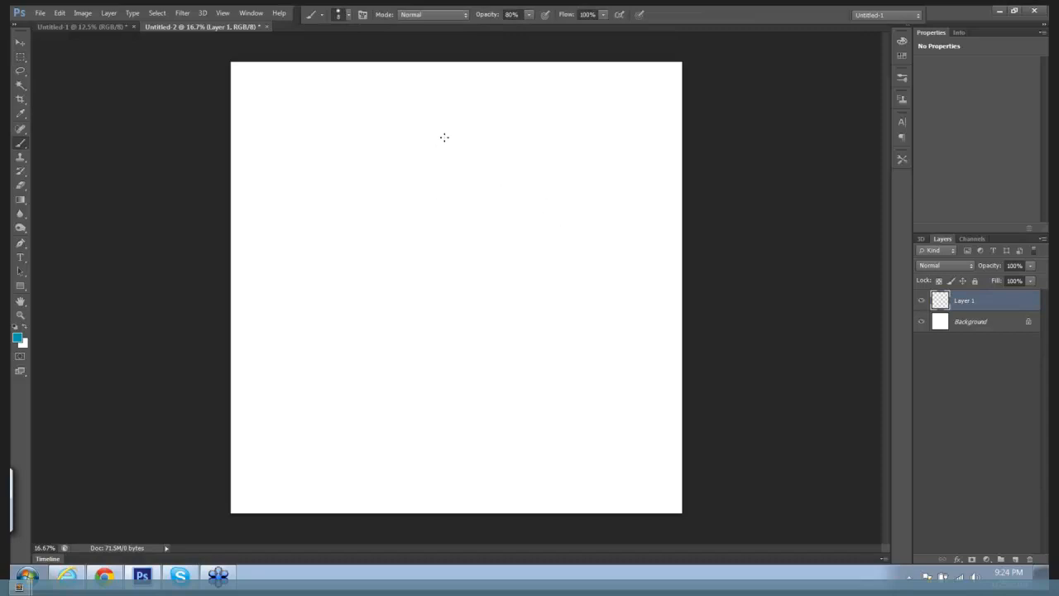
{"action": "left_click_drag", "start_coordinate": [440, 146], "coordinate": [451, 398]}
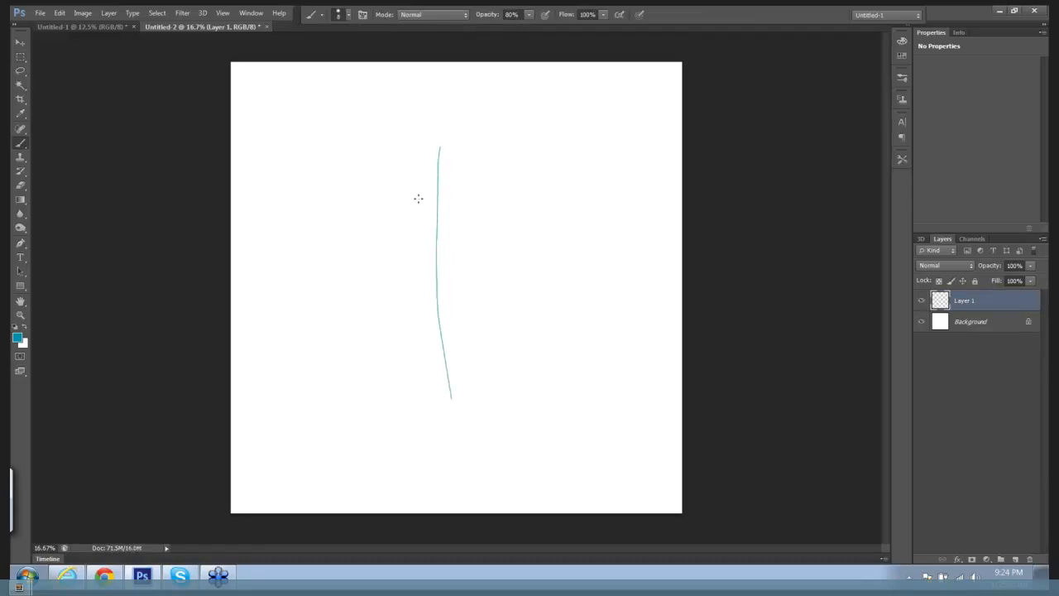
{"action": "mouse_move", "coordinate": [459, 186]}
{"action": "left_mouse_down"}
{"action": "mouse_move", "coordinate": [387, 208]}
{"action": "mouse_move", "coordinate": [407, 264]}
{"action": "left_mouse_up"}
{"action": "left_click_drag", "start_coordinate": [484, 197], "coordinate": [470, 258]}
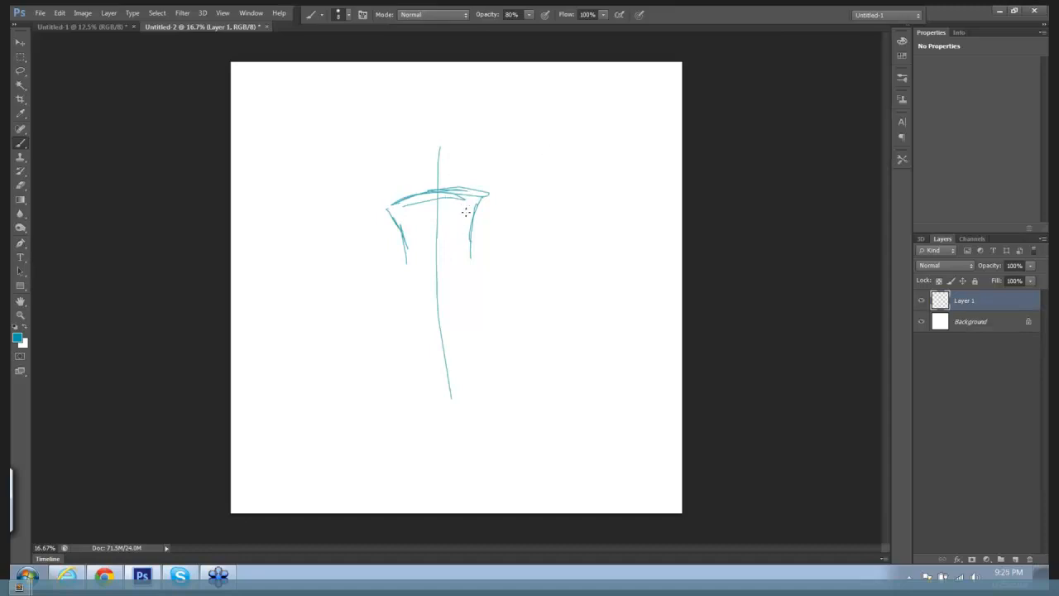
{"action": "left_click_drag", "start_coordinate": [478, 203], "coordinate": [461, 257]}
{"action": "mouse_move", "coordinate": [402, 226]}
{"action": "left_mouse_down"}
{"action": "mouse_move", "coordinate": [439, 306]}
{"action": "mouse_move", "coordinate": [420, 301]}
{"action": "mouse_move", "coordinate": [441, 322]}
{"action": "mouse_move", "coordinate": [399, 232]}
{"action": "mouse_move", "coordinate": [422, 286]}
{"action": "left_mouse_up"}
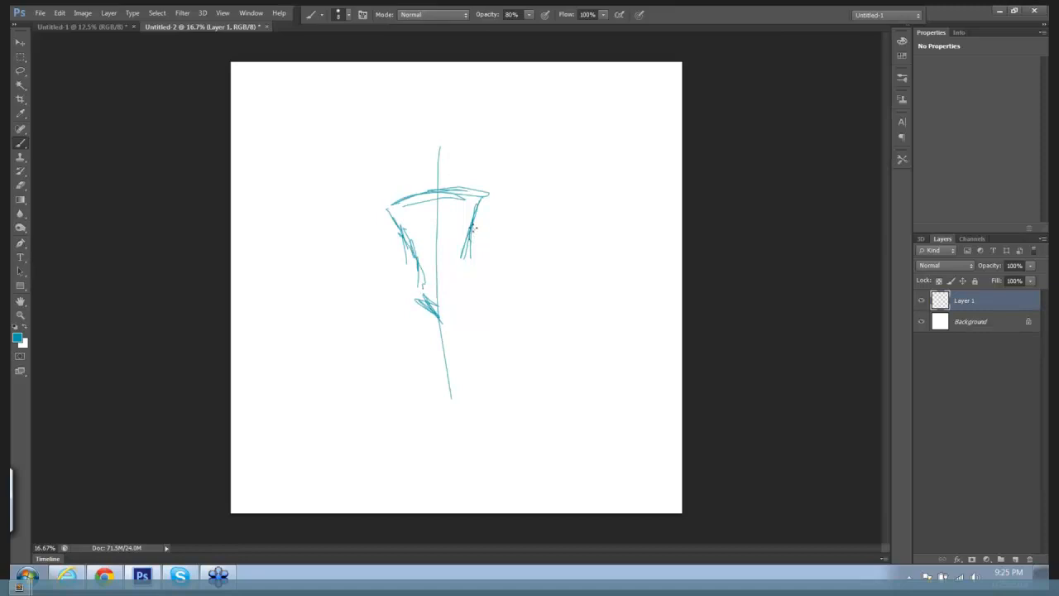
{"action": "mouse_move", "coordinate": [473, 227]}
{"action": "left_mouse_down"}
{"action": "mouse_move", "coordinate": [470, 280]}
{"action": "mouse_move", "coordinate": [447, 325]}
{"action": "mouse_move", "coordinate": [465, 290]}
{"action": "mouse_move", "coordinate": [454, 313]}
{"action": "left_mouse_up"}
{"action": "left_click_drag", "start_coordinate": [419, 273], "coordinate": [406, 308]}
Sketch the inner and outer contours of both thighs, spreading the legs apart from the pelvis.
{"action": "mouse_move", "coordinate": [476, 275]}
{"action": "left_mouse_down"}
{"action": "mouse_move", "coordinate": [472, 302]}
{"action": "mouse_move", "coordinate": [448, 324]}
{"action": "mouse_move", "coordinate": [506, 406]}
{"action": "left_mouse_up"}
{"action": "left_click_drag", "start_coordinate": [481, 298], "coordinate": [518, 395]}
{"action": "mouse_move", "coordinate": [421, 298]}
{"action": "left_mouse_down"}
{"action": "mouse_move", "coordinate": [380, 402]}
{"action": "mouse_move", "coordinate": [427, 352]}
{"action": "mouse_move", "coordinate": [424, 370]}
{"action": "left_mouse_up"}
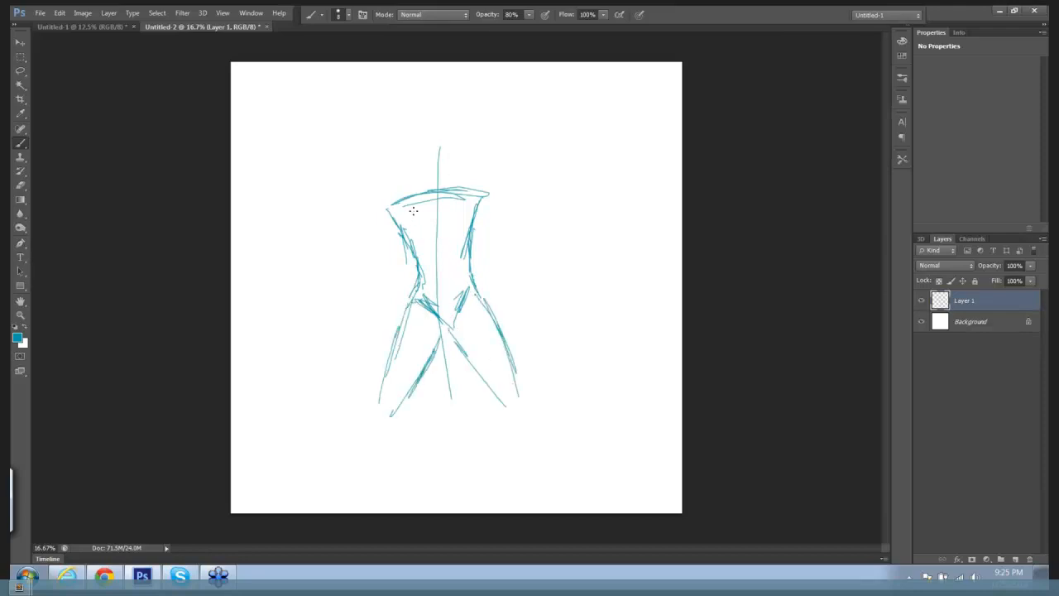
Sketch circles for the shoulder and elbow joints, lines for both arms, and circles for the hands.
{"action": "mouse_move", "coordinate": [411, 201]}
{"action": "left_mouse_down"}
{"action": "mouse_move", "coordinate": [401, 197]}
{"action": "mouse_move", "coordinate": [409, 209]}
{"action": "left_mouse_up"}
{"action": "mouse_move", "coordinate": [485, 193]}
{"action": "left_mouse_down"}
{"action": "mouse_move", "coordinate": [472, 189]}
{"action": "mouse_move", "coordinate": [485, 195]}
{"action": "mouse_move", "coordinate": [504, 261]}
{"action": "mouse_move", "coordinate": [517, 242]}
{"action": "mouse_move", "coordinate": [546, 328]}
{"action": "mouse_move", "coordinate": [569, 325]}
{"action": "left_mouse_up"}
{"action": "mouse_move", "coordinate": [379, 247]}
{"action": "left_mouse_down"}
{"action": "mouse_move", "coordinate": [344, 307]}
{"action": "mouse_move", "coordinate": [377, 272]}
{"action": "mouse_move", "coordinate": [328, 310]}
{"action": "mouse_move", "coordinate": [342, 325]}
{"action": "mouse_move", "coordinate": [339, 295]}
{"action": "left_mouse_up"}
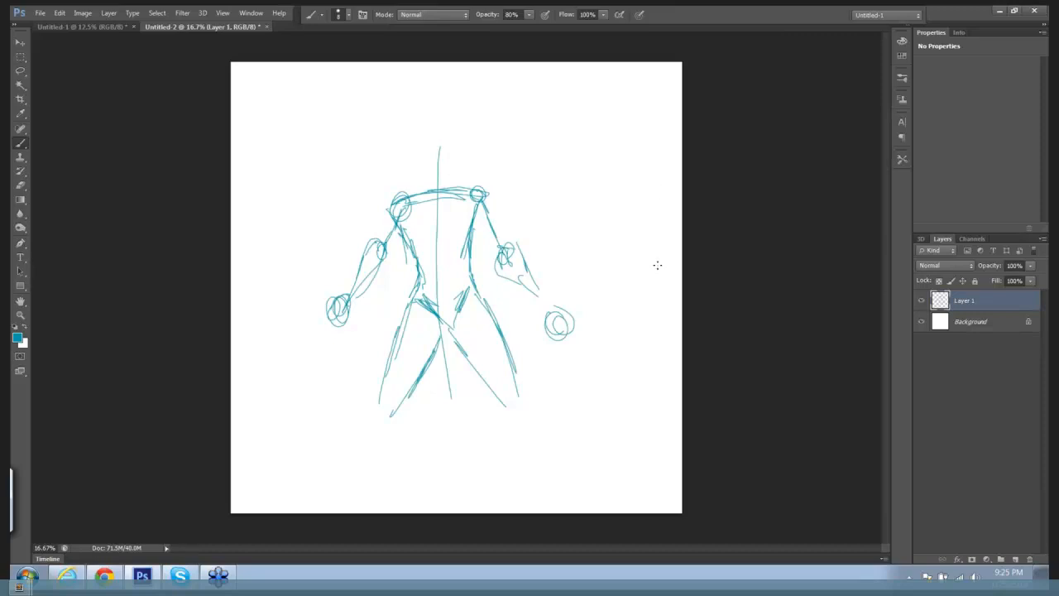
Mark both knees with circles and sketch the lower legs tapering down to the ankles.
{"action": "mouse_move", "coordinate": [392, 400]}
{"action": "left_mouse_down"}
{"action": "mouse_move", "coordinate": [373, 417]}
{"action": "mouse_move", "coordinate": [379, 400]}
{"action": "left_mouse_up"}
{"action": "left_click_drag", "start_coordinate": [502, 401], "coordinate": [517, 403]}
{"action": "mouse_move", "coordinate": [382, 395]}
{"action": "left_mouse_down"}
{"action": "mouse_move", "coordinate": [351, 408]}
{"action": "mouse_move", "coordinate": [332, 484]}
{"action": "mouse_move", "coordinate": [373, 445]}
{"action": "left_mouse_up"}
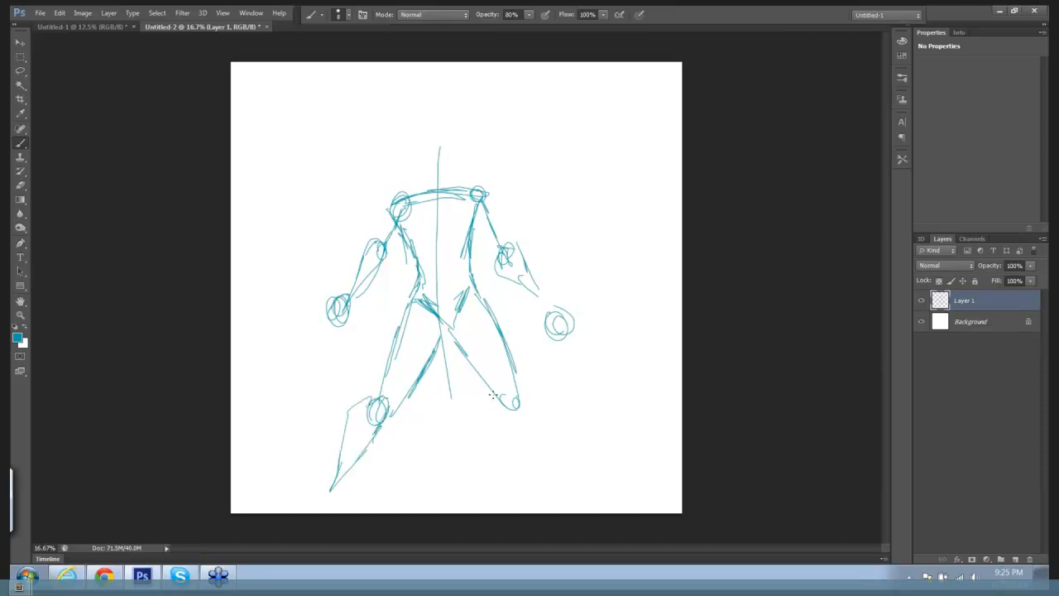
{"action": "left_click_drag", "start_coordinate": [493, 395], "coordinate": [526, 457]}
{"action": "left_click_drag", "start_coordinate": [522, 397], "coordinate": [558, 461]}
{"action": "right_click", "coordinate": [558, 462]}
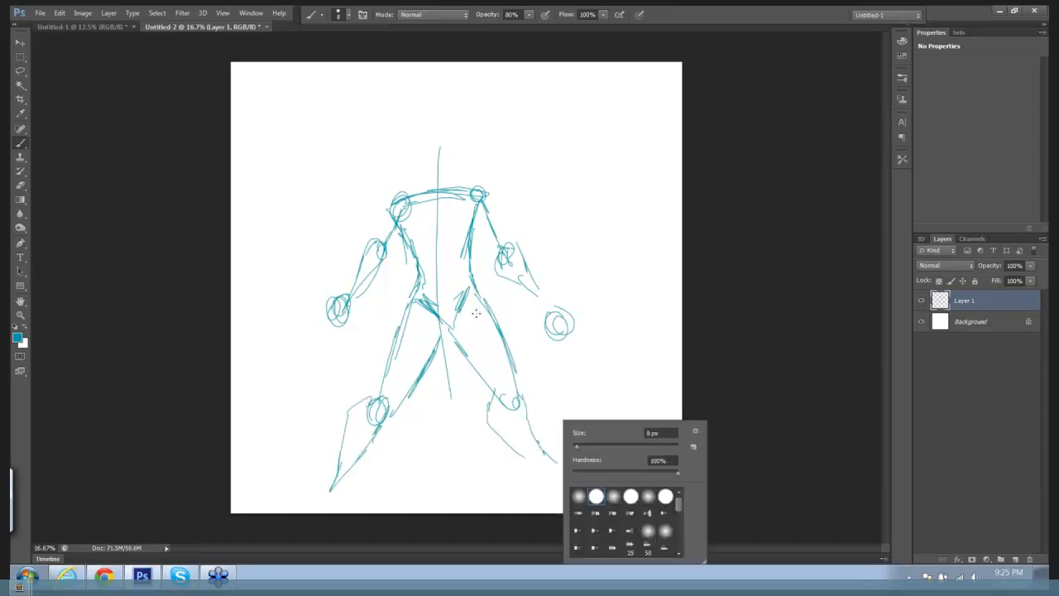
{"action": "left_click", "coordinate": [716, 371]}
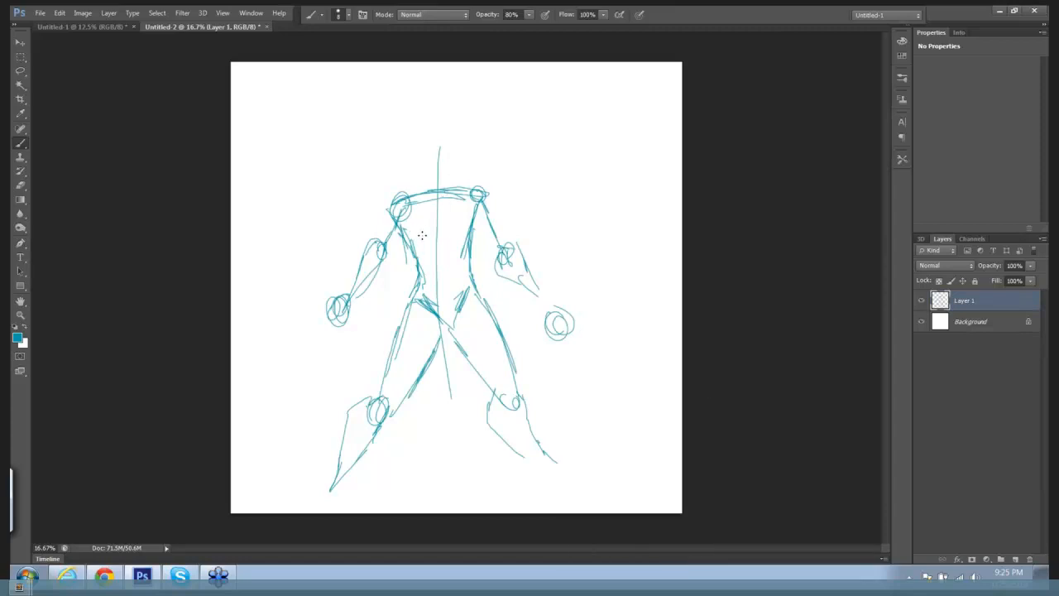
Add contour lines to both upper arms between shoulder and elbow, and try a circle on the chest.
{"action": "left_click_drag", "start_coordinate": [382, 235], "coordinate": [398, 208]}
{"action": "left_click_drag", "start_coordinate": [384, 253], "coordinate": [400, 225]}
{"action": "left_click_drag", "start_coordinate": [476, 217], "coordinate": [495, 248]}
{"action": "left_click_drag", "start_coordinate": [484, 197], "coordinate": [509, 242]}
{"action": "mouse_move", "coordinate": [420, 223]}
{"action": "left_mouse_down"}
{"action": "mouse_move", "coordinate": [412, 248]}
{"action": "mouse_move", "coordinate": [439, 237]}
{"action": "mouse_move", "coordinate": [408, 230]}
{"action": "mouse_move", "coordinate": [431, 252]}
{"action": "mouse_move", "coordinate": [421, 223]}
{"action": "mouse_move", "coordinate": [421, 250]}
{"action": "mouse_move", "coordinate": [429, 222]}
{"action": "mouse_move", "coordinate": [410, 248]}
{"action": "mouse_move", "coordinate": [428, 221]}
{"action": "left_mouse_up"}
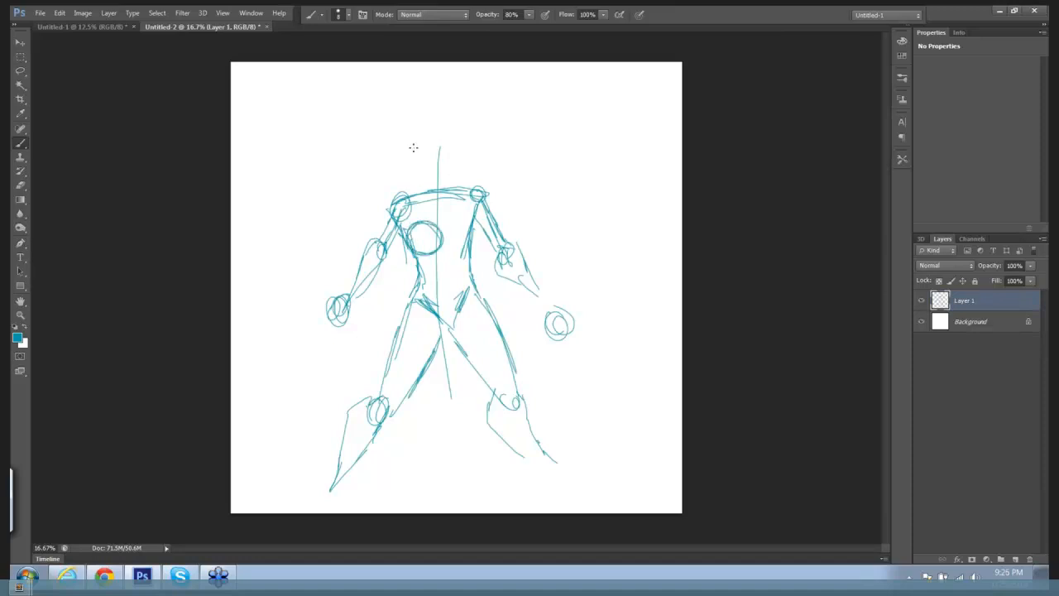
{"action": "key", "text": "ctrl+z"}
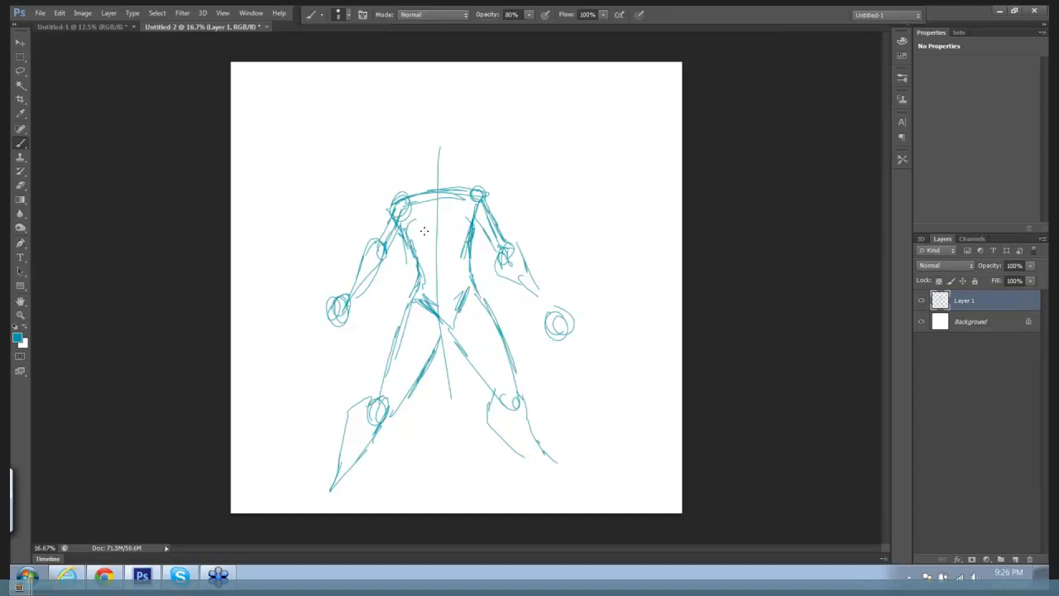
Sketch a short curve at the side of the chest, the neck, and an elongated oval head above the shoulders.
{"action": "left_click_drag", "start_coordinate": [414, 222], "coordinate": [413, 240]}
{"action": "mouse_move", "coordinate": [427, 182]}
{"action": "left_mouse_down"}
{"action": "mouse_move", "coordinate": [456, 183]}
{"action": "mouse_move", "coordinate": [418, 188]}
{"action": "left_mouse_up"}
{"action": "mouse_move", "coordinate": [448, 139]}
{"action": "left_mouse_down"}
{"action": "mouse_move", "coordinate": [421, 136]}
{"action": "mouse_move", "coordinate": [455, 116]}
{"action": "mouse_move", "coordinate": [447, 166]}
{"action": "mouse_move", "coordinate": [426, 171]}
{"action": "mouse_move", "coordinate": [445, 182]}
{"action": "mouse_move", "coordinate": [454, 170]}
{"action": "mouse_move", "coordinate": [447, 181]}
{"action": "left_mouse_up"}
{"action": "mouse_move", "coordinate": [413, 129]}
{"action": "left_mouse_down"}
{"action": "mouse_move", "coordinate": [450, 126]}
{"action": "mouse_move", "coordinate": [447, 112]}
{"action": "mouse_move", "coordinate": [452, 161]}
{"action": "mouse_move", "coordinate": [426, 172]}
{"action": "left_mouse_up"}
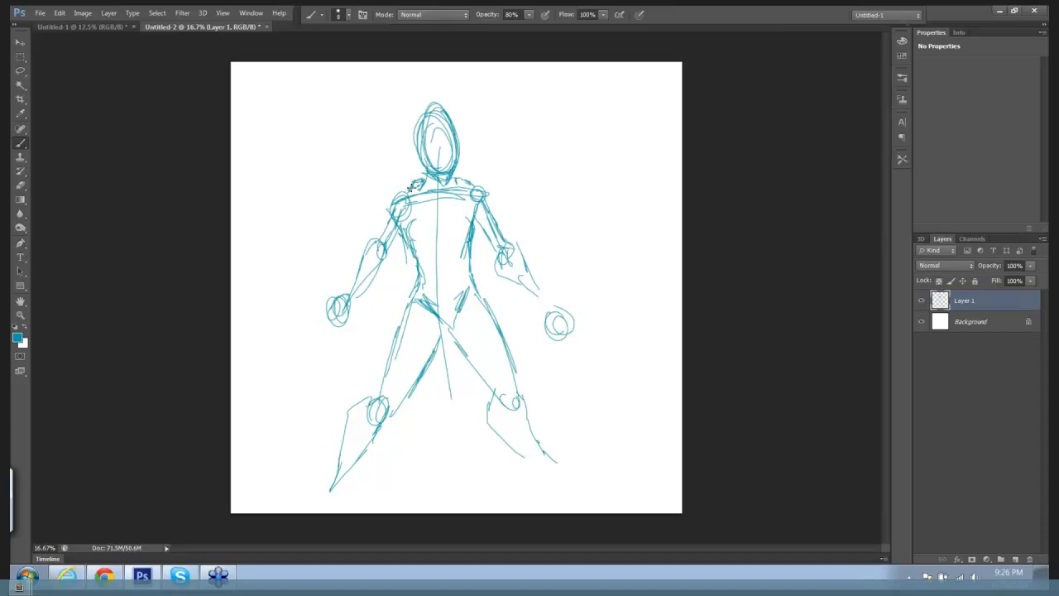
Round out both shoulders and add jagged strokes above and below one forearm.
{"action": "mouse_move", "coordinate": [393, 187]}
{"action": "left_mouse_down"}
{"action": "mouse_move", "coordinate": [389, 208]}
{"action": "mouse_move", "coordinate": [396, 192]}
{"action": "mouse_move", "coordinate": [400, 221]}
{"action": "mouse_move", "coordinate": [381, 239]}
{"action": "left_mouse_up"}
{"action": "left_click_drag", "start_coordinate": [470, 179], "coordinate": [488, 220]}
{"action": "mouse_move", "coordinate": [479, 282]}
{"action": "left_mouse_down"}
{"action": "mouse_move", "coordinate": [513, 232]}
{"action": "mouse_move", "coordinate": [521, 195]}
{"action": "mouse_move", "coordinate": [541, 210]}
{"action": "mouse_move", "coordinate": [542, 237]}
{"action": "mouse_move", "coordinate": [503, 302]}
{"action": "left_mouse_up"}
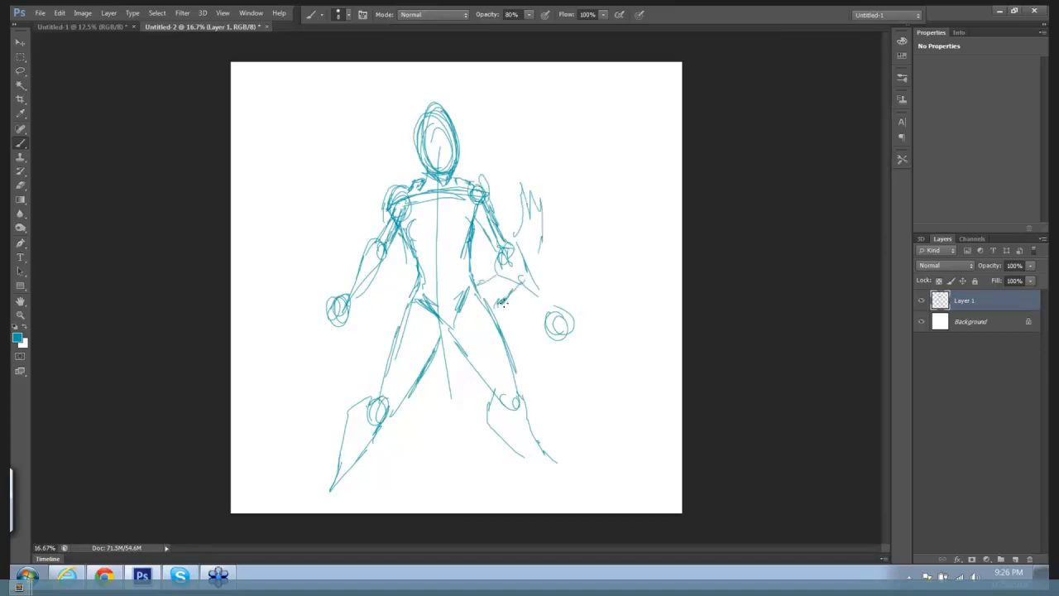
Sketch long pointed feet beneath both lower legs, angled outward.
{"action": "mouse_move", "coordinate": [531, 453]}
{"action": "left_mouse_down"}
{"action": "mouse_move", "coordinate": [525, 480]}
{"action": "mouse_move", "coordinate": [605, 482]}
{"action": "left_mouse_up"}
{"action": "left_click_drag", "start_coordinate": [522, 490], "coordinate": [602, 484]}
{"action": "mouse_move", "coordinate": [331, 477]}
{"action": "left_mouse_down"}
{"action": "mouse_move", "coordinate": [345, 501]}
{"action": "mouse_move", "coordinate": [369, 499]}
{"action": "left_mouse_up"}
{"action": "left_click_drag", "start_coordinate": [362, 500], "coordinate": [353, 453]}
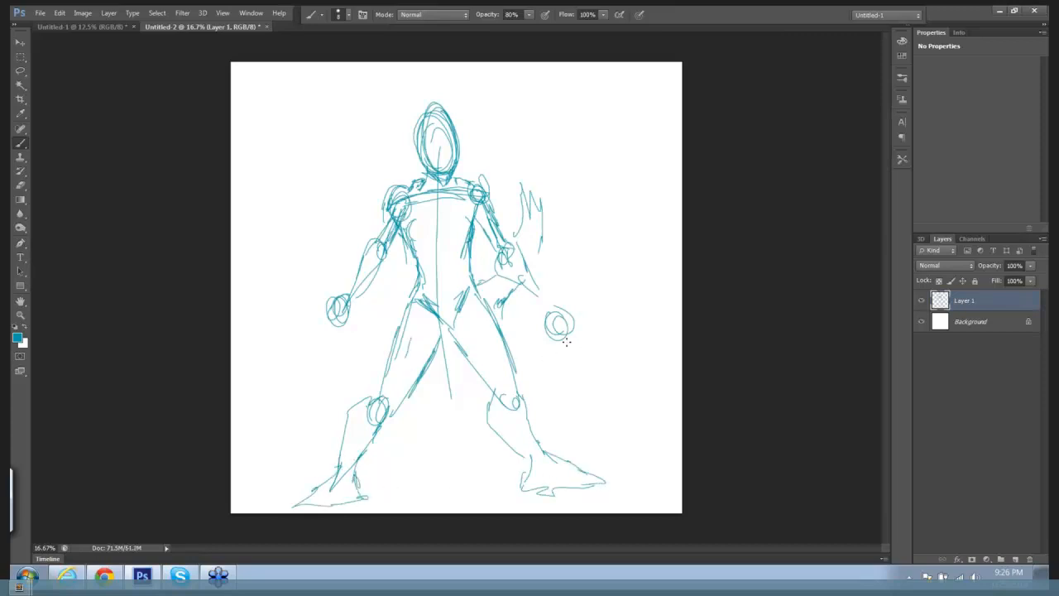
Add a new layer above the blue sketch and set the foreground colour to near-black #0b0c0c.
{"action": "left_click", "coordinate": [1015, 560]}
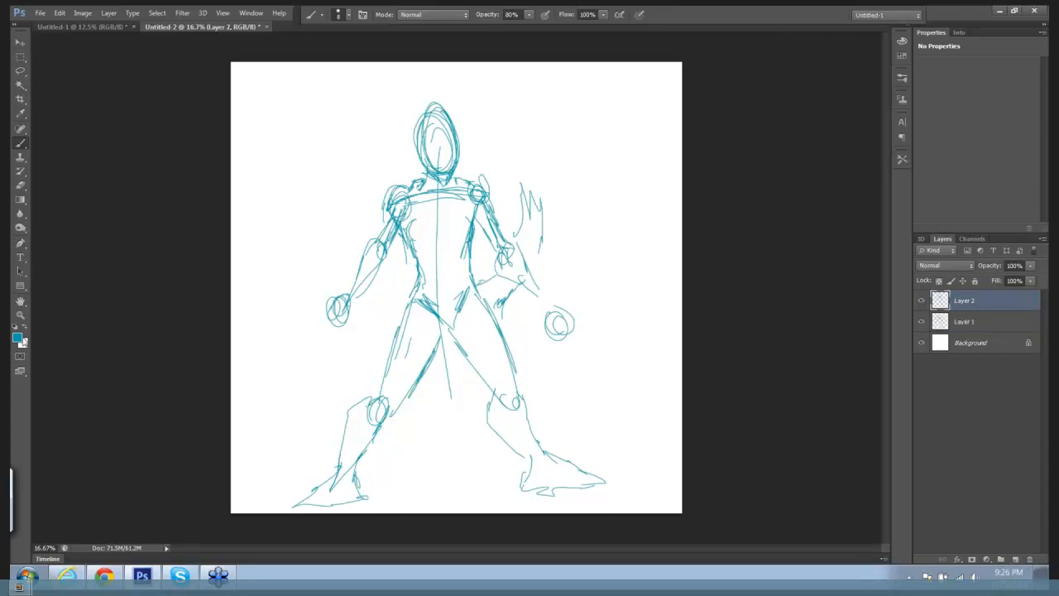
{"action": "left_click", "coordinate": [16, 337]}
{"action": "left_click", "coordinate": [391, 289]}
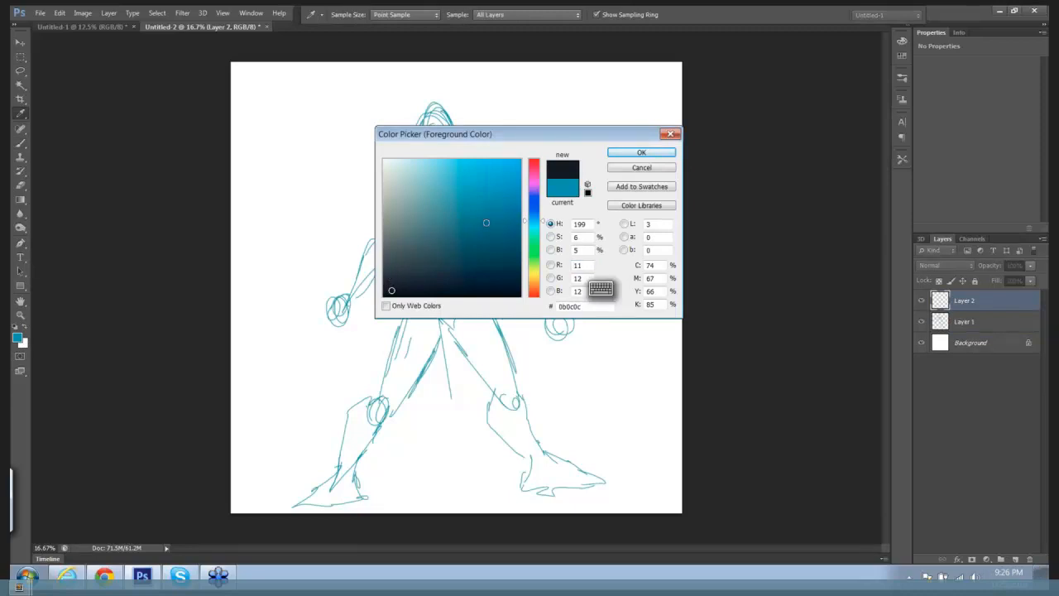
{"action": "left_click", "coordinate": [630, 154]}
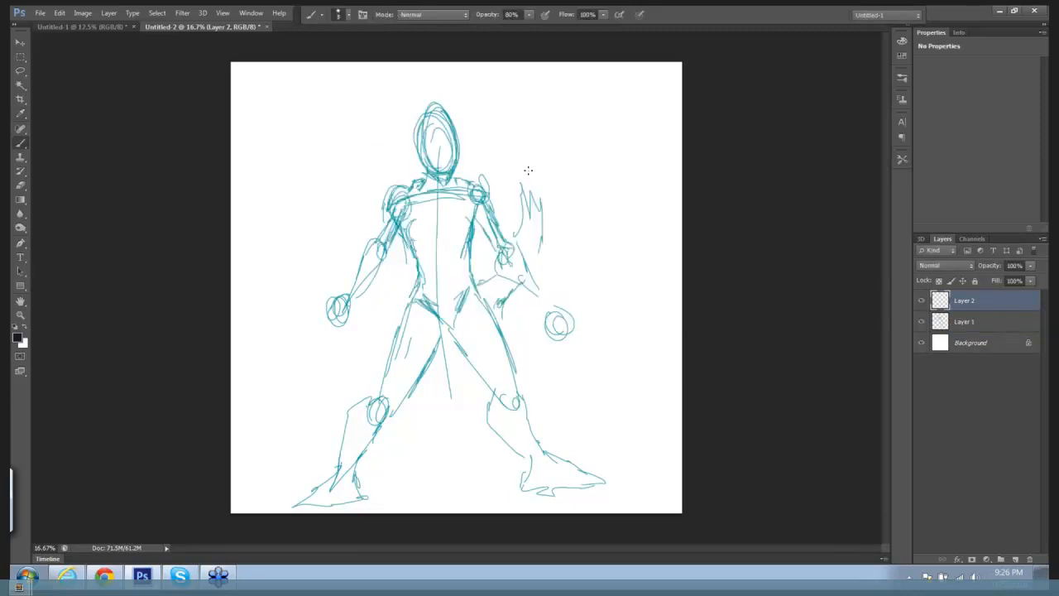
{"action": "left_click_drag", "start_coordinate": [541, 158], "coordinate": [704, 184]}
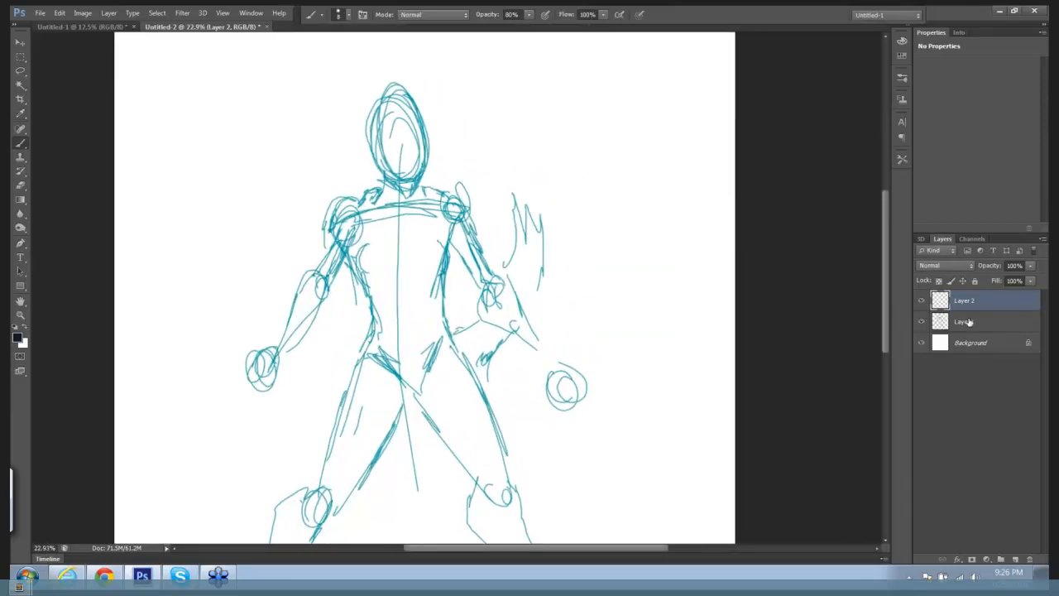
Lower the blue sketch layer's opacity to 46% and make the empty layer above it active.
{"action": "left_click", "coordinate": [968, 322]}
{"action": "left_click", "coordinate": [1030, 266]}
{"action": "left_click_drag", "start_coordinate": [1030, 281], "coordinate": [999, 283]}
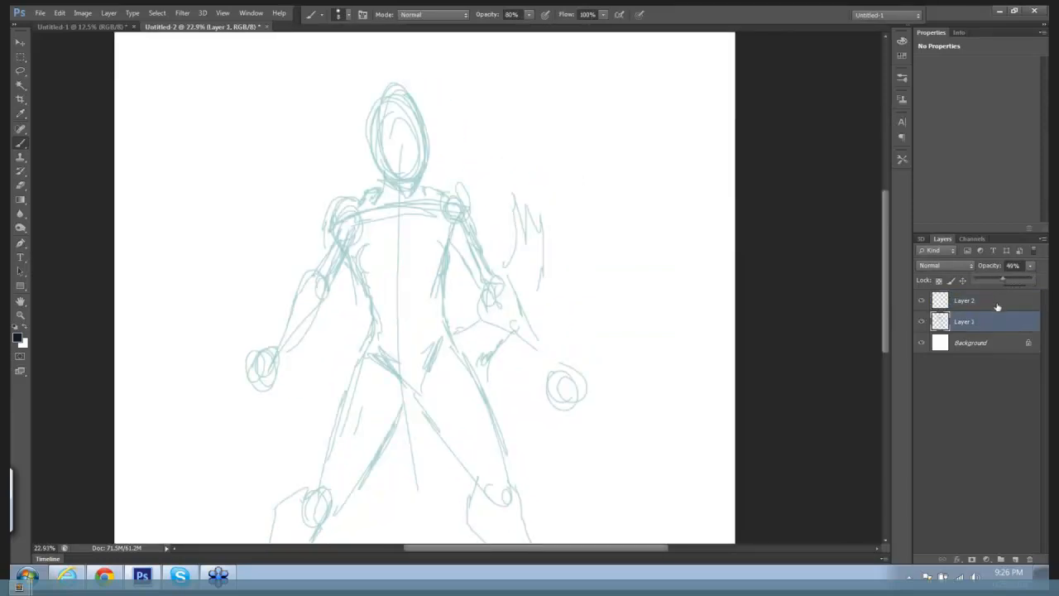
{"action": "left_click", "coordinate": [967, 301]}
Undo the test stroke beside the figure and set the foreground colour to slate grey #4b5960.
{"action": "left_click_drag", "start_coordinate": [167, 286], "coordinate": [181, 243]}
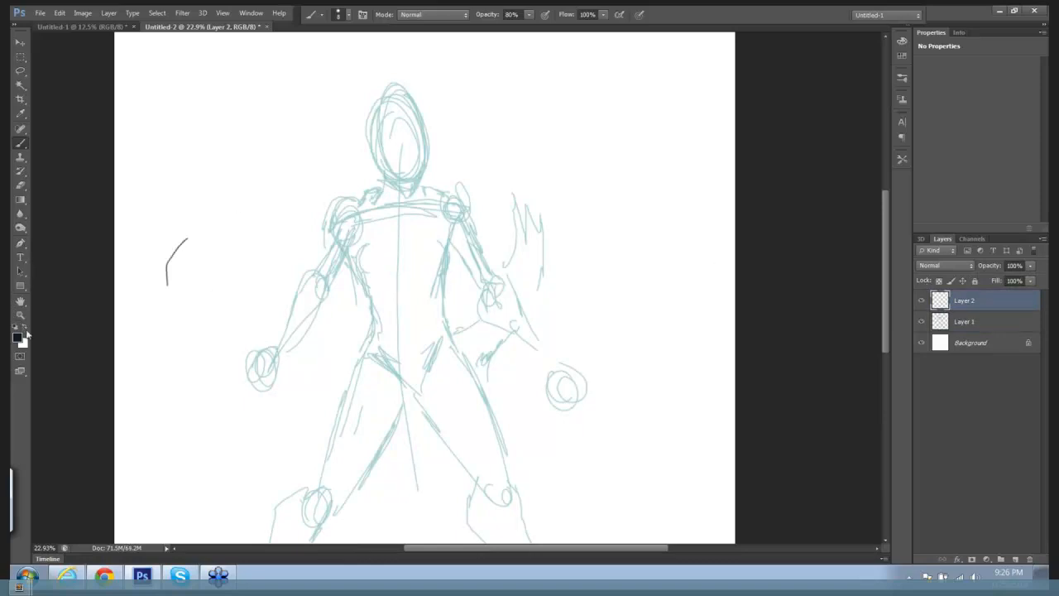
{"action": "key", "text": "ctrl+z"}
{"action": "left_click", "coordinate": [18, 337]}
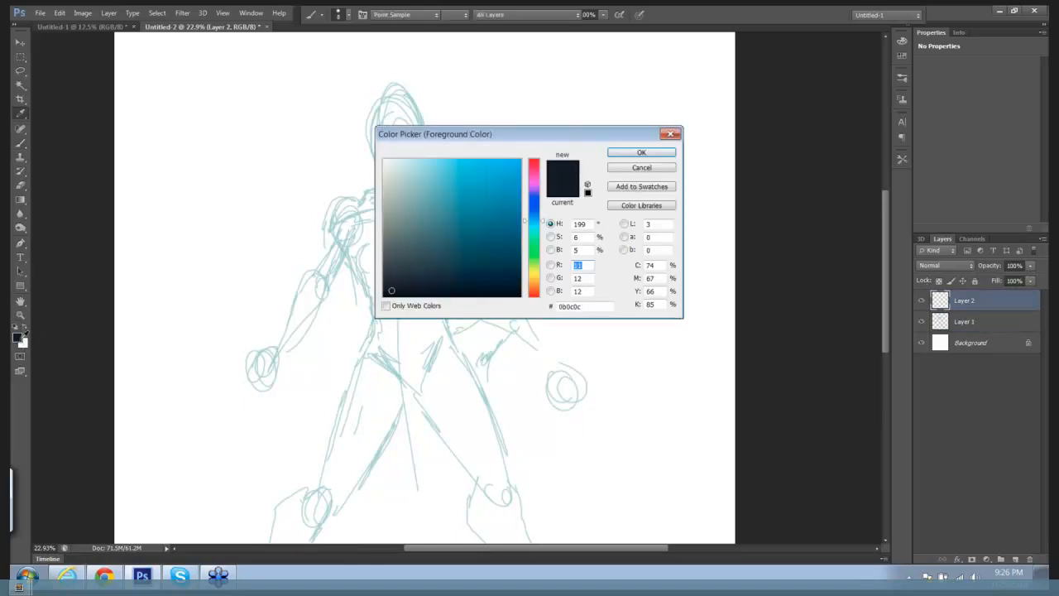
{"action": "left_click", "coordinate": [413, 245]}
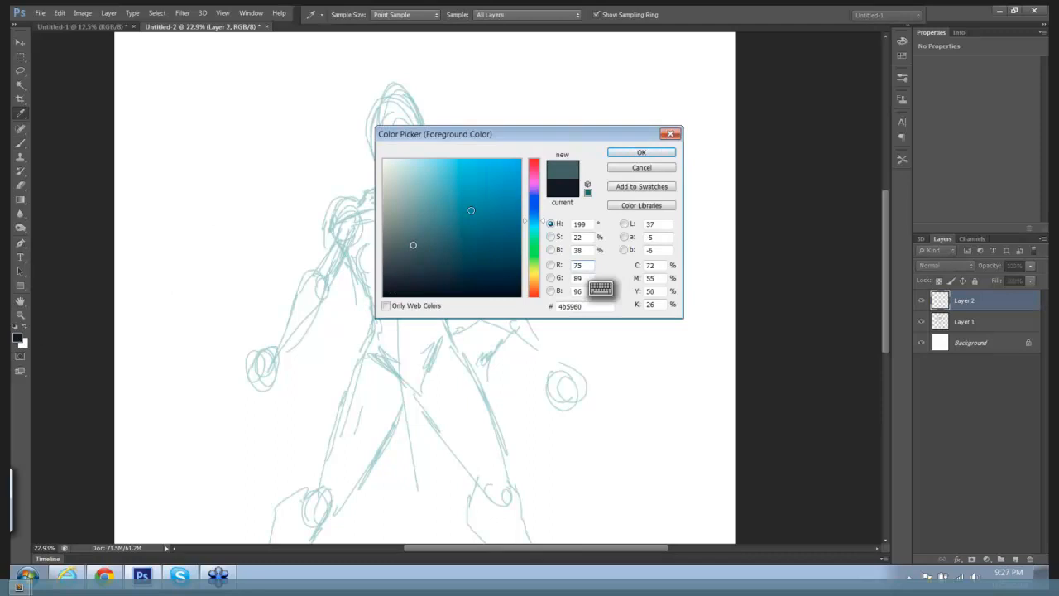
{"action": "left_click", "coordinate": [641, 152]}
Draw the scowling face, jaw and hairline over the blue head guide, plus the first long hair strand.
{"action": "scroll", "coordinate": [523, 199], "scroll_direction": "up", "scroll_amount": 2}
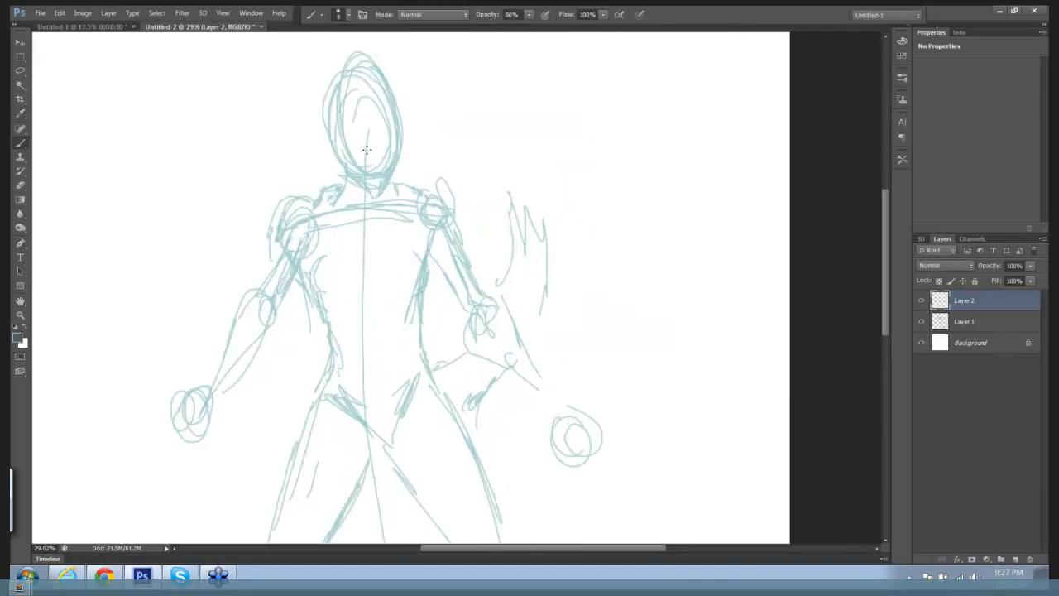
{"action": "mouse_move", "coordinate": [336, 160]}
{"action": "left_mouse_down"}
{"action": "mouse_move", "coordinate": [373, 192]}
{"action": "mouse_move", "coordinate": [389, 141]}
{"action": "mouse_move", "coordinate": [333, 139]}
{"action": "mouse_move", "coordinate": [345, 151]}
{"action": "mouse_move", "coordinate": [365, 132]}
{"action": "mouse_move", "coordinate": [344, 145]}
{"action": "mouse_move", "coordinate": [375, 149]}
{"action": "mouse_move", "coordinate": [342, 147]}
{"action": "mouse_move", "coordinate": [378, 151]}
{"action": "mouse_move", "coordinate": [352, 157]}
{"action": "mouse_move", "coordinate": [379, 172]}
{"action": "left_mouse_up"}
{"action": "mouse_move", "coordinate": [366, 134]}
{"action": "left_mouse_down"}
{"action": "mouse_move", "coordinate": [385, 116]}
{"action": "mouse_move", "coordinate": [342, 125]}
{"action": "left_mouse_up"}
{"action": "mouse_move", "coordinate": [367, 89]}
{"action": "left_mouse_down"}
{"action": "mouse_move", "coordinate": [339, 84]}
{"action": "mouse_move", "coordinate": [358, 68]}
{"action": "mouse_move", "coordinate": [369, 82]}
{"action": "left_mouse_up"}
{"action": "mouse_move", "coordinate": [370, 93]}
{"action": "left_mouse_down"}
{"action": "mouse_move", "coordinate": [339, 124]}
{"action": "mouse_move", "coordinate": [331, 155]}
{"action": "left_mouse_up"}
{"action": "left_click_drag", "start_coordinate": [361, 89], "coordinate": [317, 174]}
{"action": "mouse_move", "coordinate": [347, 101]}
{"action": "left_mouse_down"}
{"action": "mouse_move", "coordinate": [315, 175]}
{"action": "mouse_move", "coordinate": [351, 230]}
{"action": "left_mouse_up"}
{"action": "left_click_drag", "start_coordinate": [345, 233], "coordinate": [336, 245]}
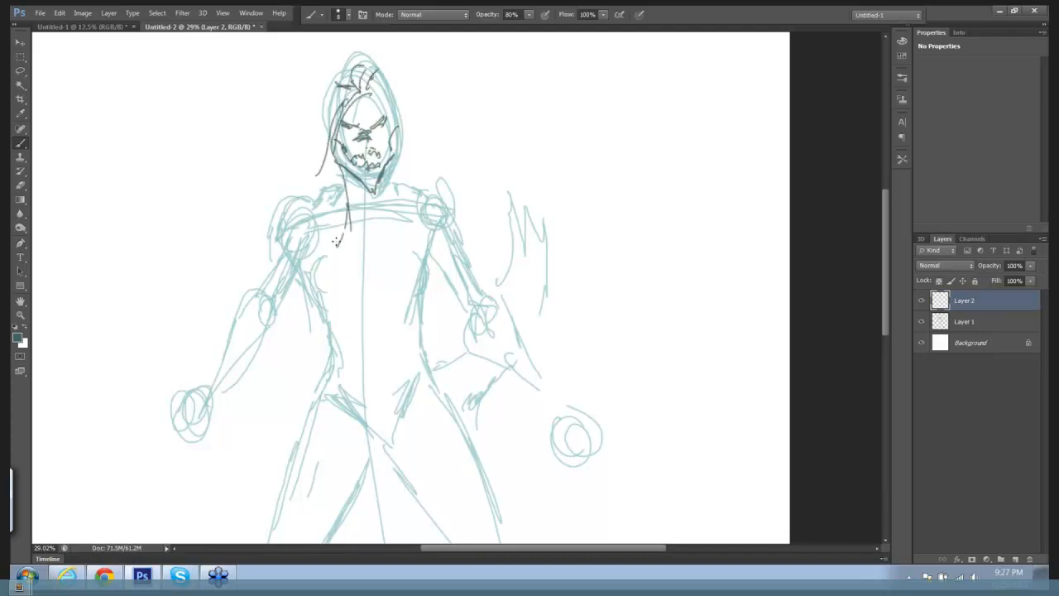
Draw long pointed hair strands falling from both sides of the face onto the chest.
{"action": "left_click_drag", "start_coordinate": [339, 161], "coordinate": [334, 250]}
{"action": "left_click_drag", "start_coordinate": [333, 190], "coordinate": [324, 228]}
{"action": "mouse_move", "coordinate": [385, 98]}
{"action": "left_mouse_down"}
{"action": "mouse_move", "coordinate": [379, 122]}
{"action": "mouse_move", "coordinate": [395, 222]}
{"action": "left_mouse_up"}
{"action": "left_click_drag", "start_coordinate": [393, 120], "coordinate": [405, 188]}
{"action": "left_click_drag", "start_coordinate": [404, 188], "coordinate": [419, 239]}
{"action": "left_click_drag", "start_coordinate": [402, 190], "coordinate": [406, 220]}
Add pointed animal ears on top of the head and loose jagged hair locks on both outer sides.
{"action": "mouse_move", "coordinate": [380, 75]}
{"action": "left_mouse_down"}
{"action": "mouse_move", "coordinate": [407, 83]}
{"action": "mouse_move", "coordinate": [397, 96]}
{"action": "left_mouse_up"}
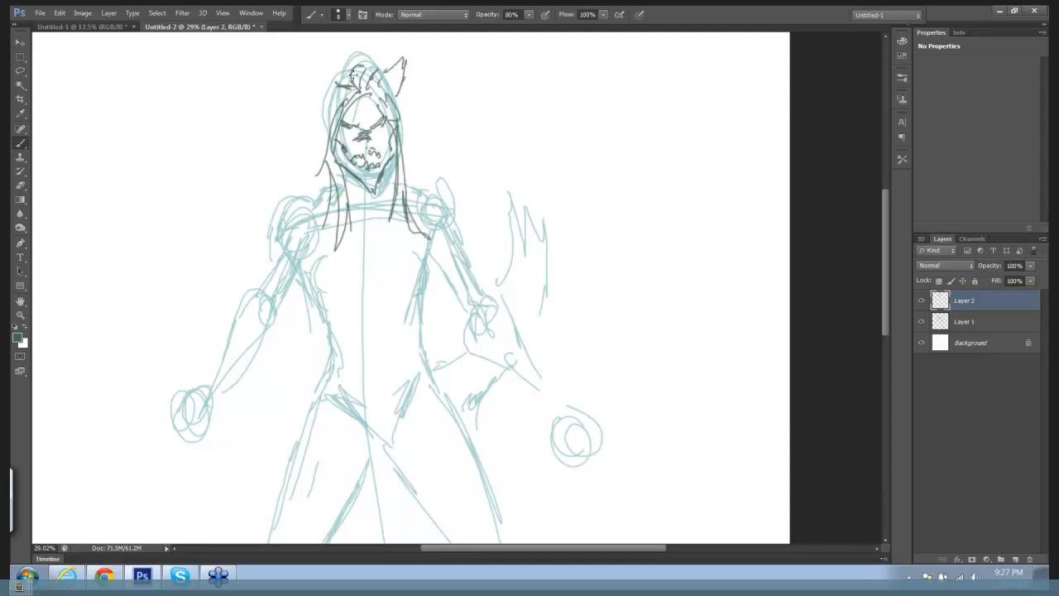
{"action": "mouse_move", "coordinate": [346, 75]}
{"action": "left_mouse_down"}
{"action": "mouse_move", "coordinate": [313, 63]}
{"action": "mouse_move", "coordinate": [327, 97]}
{"action": "mouse_move", "coordinate": [335, 79]}
{"action": "mouse_move", "coordinate": [324, 110]}
{"action": "mouse_move", "coordinate": [290, 135]}
{"action": "mouse_move", "coordinate": [311, 146]}
{"action": "mouse_move", "coordinate": [299, 174]}
{"action": "left_mouse_up"}
{"action": "left_click_drag", "start_coordinate": [303, 170], "coordinate": [303, 192]}
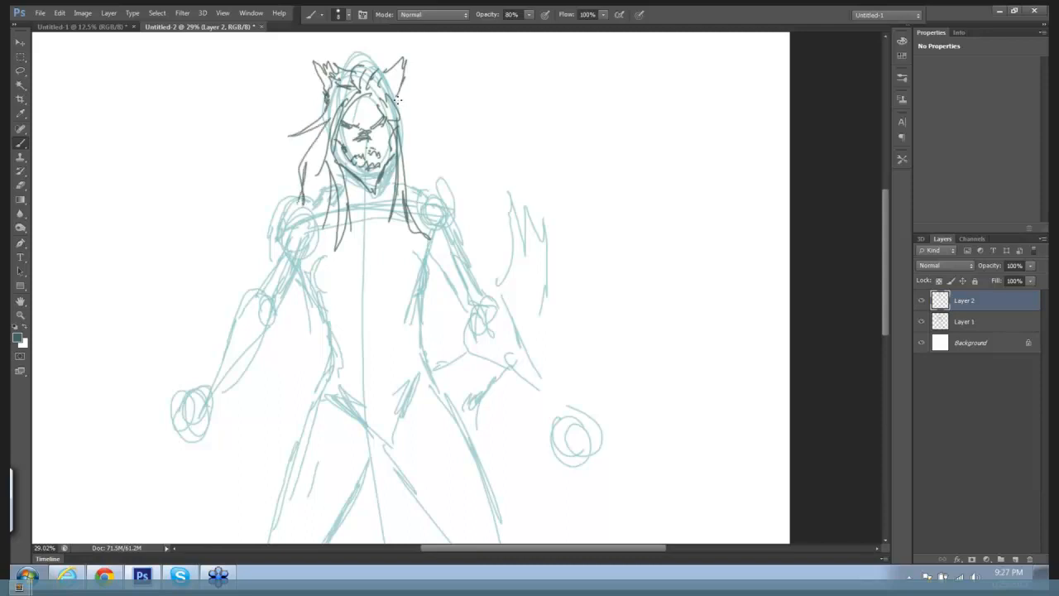
{"action": "left_click_drag", "start_coordinate": [398, 98], "coordinate": [456, 205]}
{"action": "left_click_drag", "start_coordinate": [392, 81], "coordinate": [406, 77]}
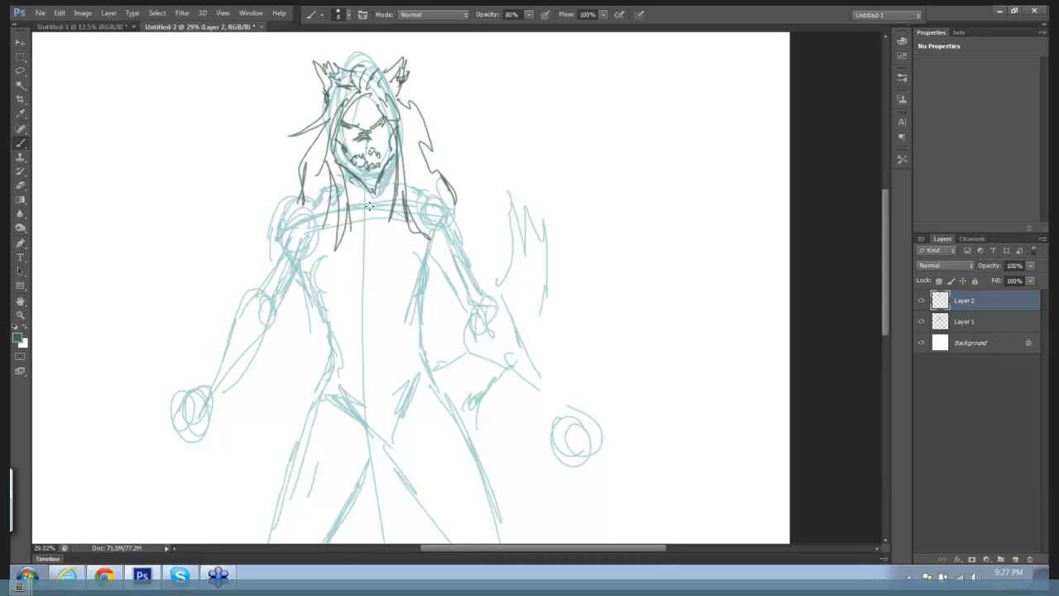
Outline the neck, collarbones, arm on the tail-free side, waist and chest, adding abdominal muscle lines.
{"action": "left_click_drag", "start_coordinate": [353, 180], "coordinate": [373, 217]}
{"action": "mouse_move", "coordinate": [380, 193]}
{"action": "left_mouse_down"}
{"action": "mouse_move", "coordinate": [374, 213]}
{"action": "mouse_move", "coordinate": [354, 217]}
{"action": "mouse_move", "coordinate": [408, 203]}
{"action": "left_mouse_up"}
{"action": "mouse_move", "coordinate": [302, 202]}
{"action": "left_mouse_down"}
{"action": "mouse_move", "coordinate": [278, 220]}
{"action": "mouse_move", "coordinate": [242, 304]}
{"action": "mouse_move", "coordinate": [285, 290]}
{"action": "mouse_move", "coordinate": [273, 319]}
{"action": "mouse_move", "coordinate": [236, 310]}
{"action": "mouse_move", "coordinate": [265, 293]}
{"action": "mouse_move", "coordinate": [281, 312]}
{"action": "left_mouse_up"}
{"action": "left_click_drag", "start_coordinate": [312, 264], "coordinate": [320, 295]}
{"action": "mouse_move", "coordinate": [332, 298]}
{"action": "left_mouse_down"}
{"action": "mouse_move", "coordinate": [343, 290]}
{"action": "mouse_move", "coordinate": [348, 322]}
{"action": "mouse_move", "coordinate": [326, 314]}
{"action": "mouse_move", "coordinate": [333, 364]}
{"action": "left_mouse_up"}
{"action": "left_click_drag", "start_coordinate": [417, 294], "coordinate": [414, 339]}
{"action": "mouse_move", "coordinate": [424, 250]}
{"action": "left_mouse_down"}
{"action": "mouse_move", "coordinate": [420, 286]}
{"action": "mouse_move", "coordinate": [389, 313]}
{"action": "mouse_move", "coordinate": [379, 341]}
{"action": "mouse_move", "coordinate": [396, 392]}
{"action": "mouse_move", "coordinate": [351, 389]}
{"action": "left_mouse_up"}
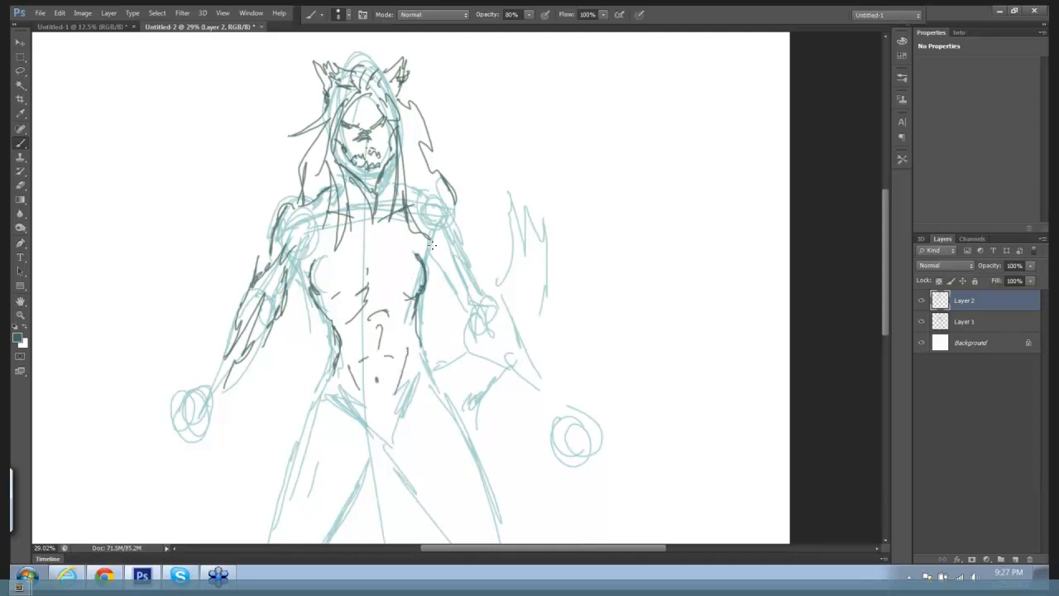
Outline the shoulder, arm and clenched fist on the tail side of the body.
{"action": "mouse_move", "coordinate": [421, 194]}
{"action": "left_mouse_down"}
{"action": "mouse_move", "coordinate": [454, 212]}
{"action": "mouse_move", "coordinate": [475, 255]}
{"action": "mouse_move", "coordinate": [460, 299]}
{"action": "left_mouse_up"}
{"action": "mouse_move", "coordinate": [473, 259]}
{"action": "left_mouse_down"}
{"action": "mouse_move", "coordinate": [493, 300]}
{"action": "mouse_move", "coordinate": [465, 329]}
{"action": "mouse_move", "coordinate": [522, 385]}
{"action": "left_mouse_up"}
{"action": "mouse_move", "coordinate": [497, 286]}
{"action": "left_mouse_down"}
{"action": "mouse_move", "coordinate": [552, 388]}
{"action": "mouse_move", "coordinate": [542, 401]}
{"action": "left_mouse_up"}
{"action": "mouse_move", "coordinate": [564, 400]}
{"action": "left_mouse_down"}
{"action": "mouse_move", "coordinate": [545, 437]}
{"action": "mouse_move", "coordinate": [584, 414]}
{"action": "mouse_move", "coordinate": [566, 399]}
{"action": "mouse_move", "coordinate": [583, 409]}
{"action": "mouse_move", "coordinate": [578, 429]}
{"action": "mouse_move", "coordinate": [588, 419]}
{"action": "mouse_move", "coordinate": [546, 446]}
{"action": "mouse_move", "coordinate": [536, 412]}
{"action": "mouse_move", "coordinate": [549, 423]}
{"action": "left_mouse_up"}
{"action": "left_click_drag", "start_coordinate": [568, 382], "coordinate": [552, 398]}
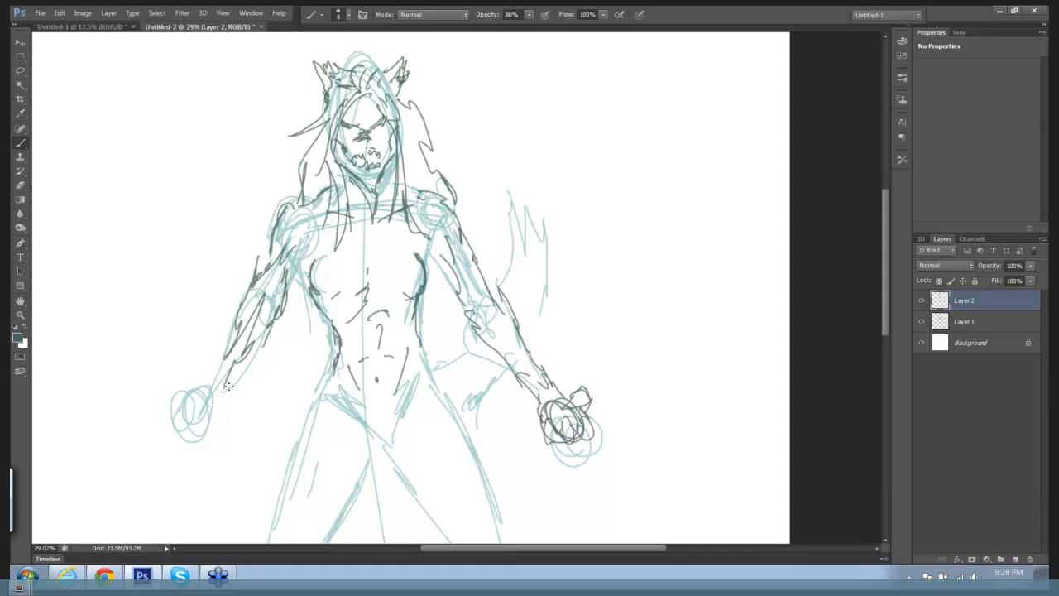
Draw the opposite clenched fist with its pointed thumb and join it to the wrist.
{"action": "mouse_move", "coordinate": [202, 394]}
{"action": "left_mouse_down"}
{"action": "mouse_move", "coordinate": [187, 416]}
{"action": "mouse_move", "coordinate": [199, 386]}
{"action": "mouse_move", "coordinate": [174, 378]}
{"action": "mouse_move", "coordinate": [187, 404]}
{"action": "mouse_move", "coordinate": [220, 424]}
{"action": "mouse_move", "coordinate": [225, 415]}
{"action": "left_mouse_up"}
{"action": "left_click_drag", "start_coordinate": [207, 376], "coordinate": [228, 411]}
{"action": "left_click_drag", "start_coordinate": [233, 379], "coordinate": [221, 410]}
{"action": "left_click_drag", "start_coordinate": [233, 350], "coordinate": [212, 388]}
{"action": "left_click_drag", "start_coordinate": [219, 371], "coordinate": [211, 383]}
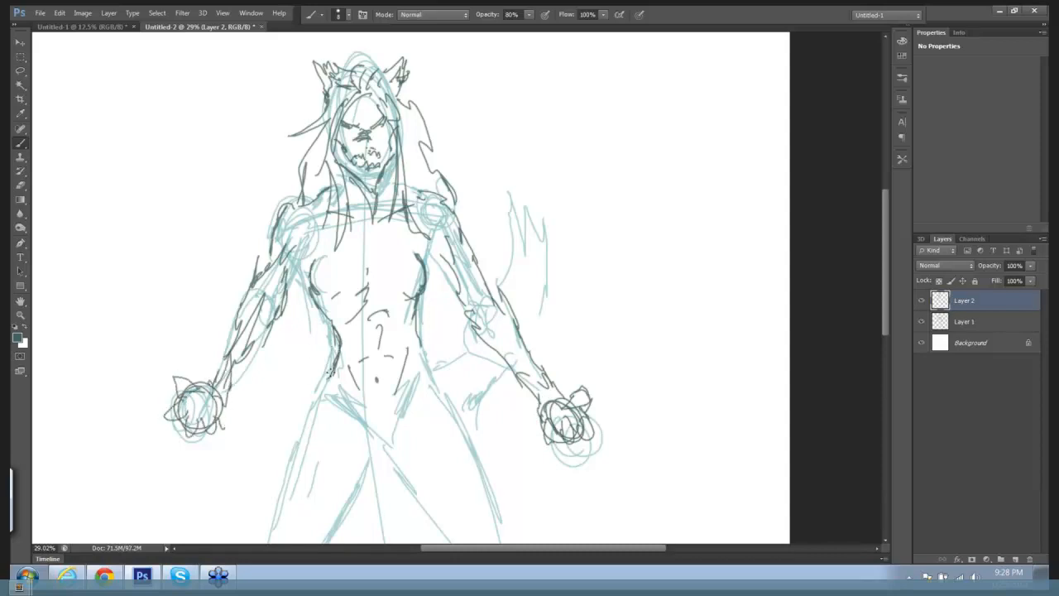
Draw furry outlines at both hips and close the crotch line between the thighs.
{"action": "left_click_drag", "start_coordinate": [331, 371], "coordinate": [283, 436]}
{"action": "left_click_drag", "start_coordinate": [430, 362], "coordinate": [456, 406]}
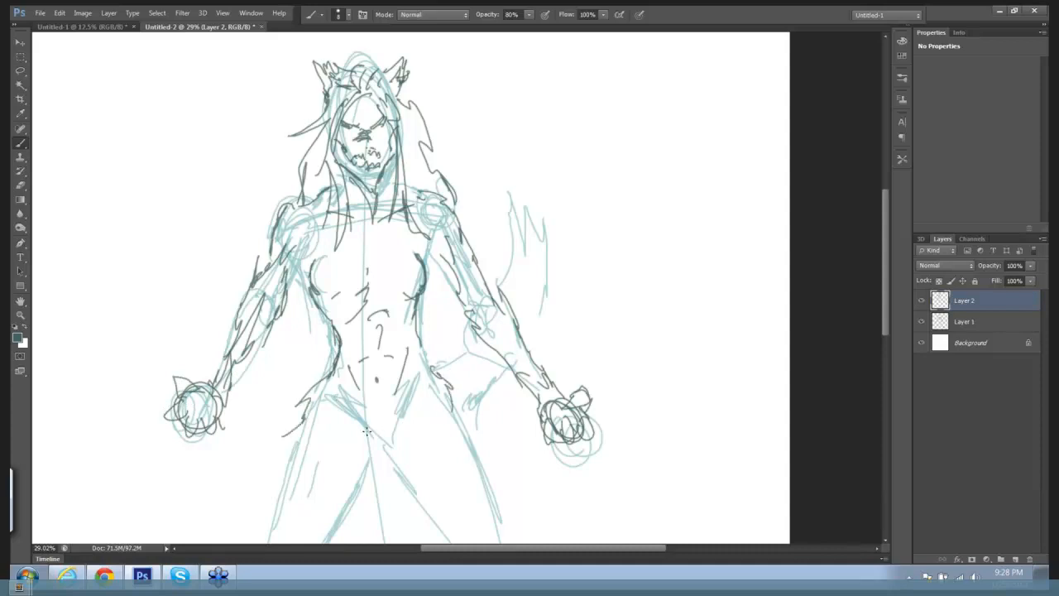
{"action": "mouse_move", "coordinate": [385, 436]}
{"action": "left_mouse_down"}
{"action": "mouse_move", "coordinate": [407, 400]}
{"action": "mouse_move", "coordinate": [359, 417]}
{"action": "left_mouse_up"}
Outline both thighs with muscle lines and ragged fur tufts around the knees.
{"action": "scroll", "coordinate": [570, 272], "scroll_direction": "down", "scroll_amount": 2}
{"action": "left_click_drag", "start_coordinate": [569, 256], "coordinate": [553, 138]}
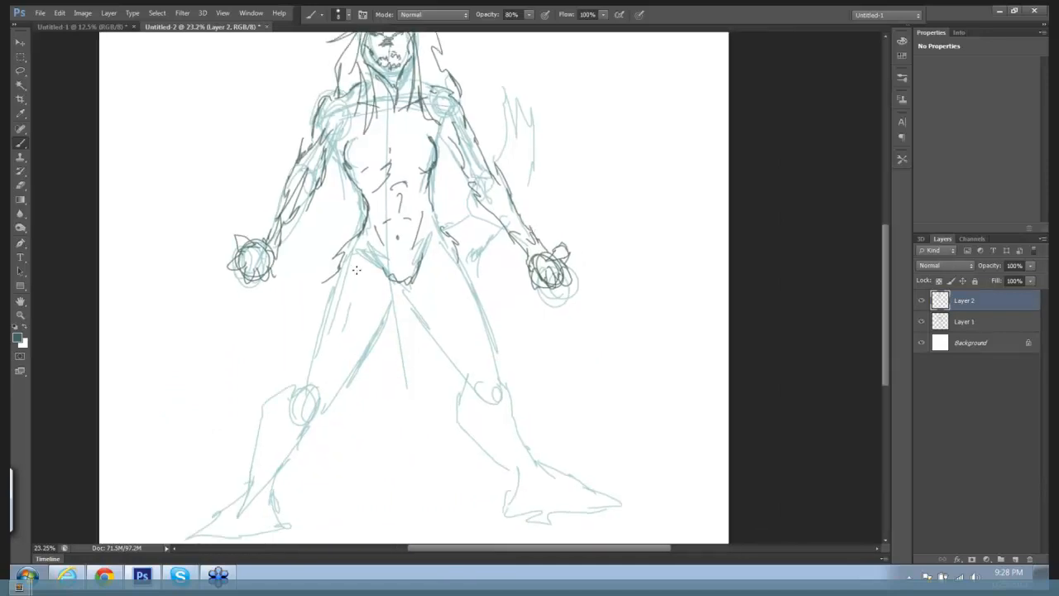
{"action": "mouse_move", "coordinate": [374, 283]}
{"action": "left_mouse_down"}
{"action": "mouse_move", "coordinate": [353, 357]}
{"action": "mouse_move", "coordinate": [366, 348]}
{"action": "left_mouse_up"}
{"action": "mouse_move", "coordinate": [342, 278]}
{"action": "left_mouse_down"}
{"action": "mouse_move", "coordinate": [312, 356]}
{"action": "mouse_move", "coordinate": [285, 383]}
{"action": "mouse_move", "coordinate": [321, 442]}
{"action": "left_mouse_up"}
{"action": "mouse_move", "coordinate": [333, 399]}
{"action": "left_mouse_down"}
{"action": "mouse_move", "coordinate": [322, 432]}
{"action": "mouse_move", "coordinate": [394, 311]}
{"action": "mouse_move", "coordinate": [460, 376]}
{"action": "left_mouse_up"}
{"action": "left_click_drag", "start_coordinate": [426, 264], "coordinate": [457, 321]}
{"action": "mouse_move", "coordinate": [440, 259]}
{"action": "left_mouse_down"}
{"action": "mouse_move", "coordinate": [475, 339]}
{"action": "mouse_move", "coordinate": [513, 378]}
{"action": "left_mouse_up"}
Draw the furry lower leg and clawed foot on the tail side.
{"action": "mouse_move", "coordinate": [503, 364]}
{"action": "left_mouse_down"}
{"action": "mouse_move", "coordinate": [462, 389]}
{"action": "mouse_move", "coordinate": [516, 418]}
{"action": "mouse_move", "coordinate": [499, 494]}
{"action": "left_mouse_up"}
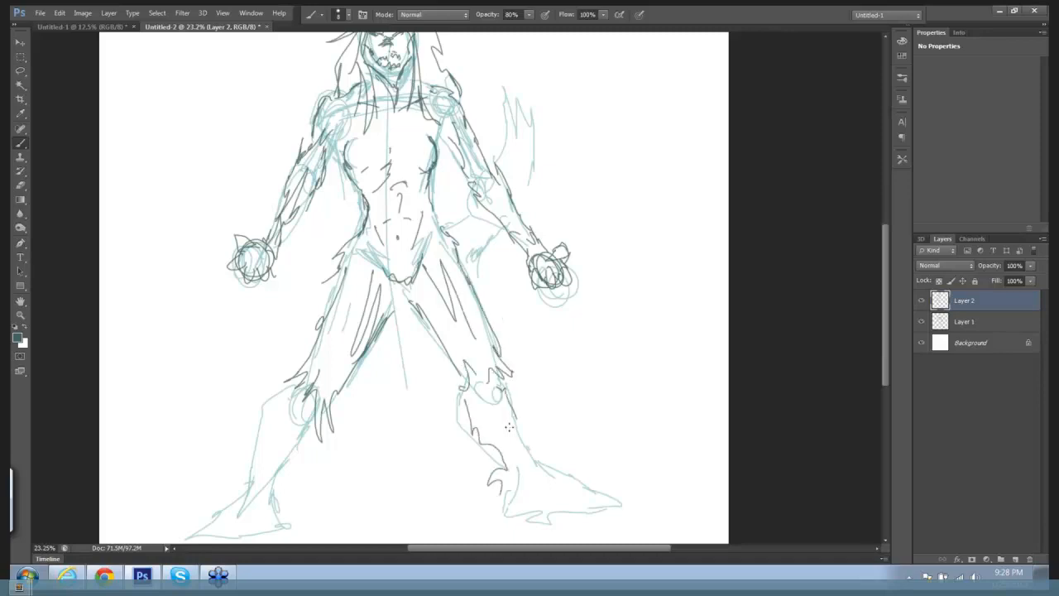
{"action": "mouse_move", "coordinate": [509, 427]}
{"action": "left_mouse_down"}
{"action": "mouse_move", "coordinate": [568, 475]}
{"action": "mouse_move", "coordinate": [548, 502]}
{"action": "mouse_move", "coordinate": [609, 502]}
{"action": "left_mouse_up"}
{"action": "left_click_drag", "start_coordinate": [568, 473], "coordinate": [612, 500]}
{"action": "left_click_drag", "start_coordinate": [503, 475], "coordinate": [518, 500]}
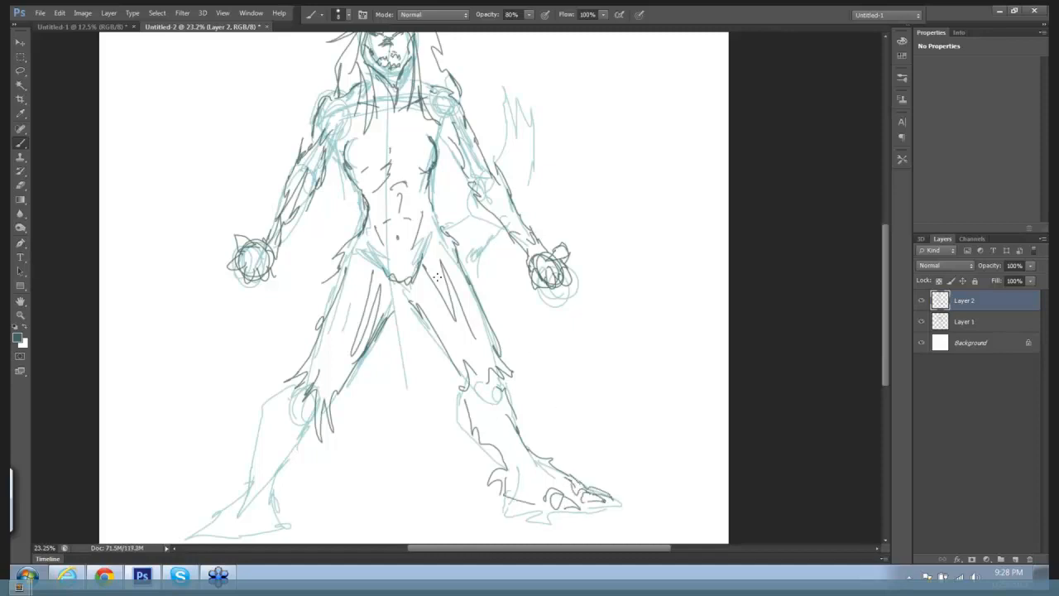
Outline the bushy, jagged tail curving up behind the arm and touch up the opposite armpit.
{"action": "mouse_move", "coordinate": [452, 226]}
{"action": "left_mouse_down"}
{"action": "mouse_move", "coordinate": [475, 199]}
{"action": "mouse_move", "coordinate": [495, 116]}
{"action": "mouse_move", "coordinate": [481, 93]}
{"action": "mouse_move", "coordinate": [523, 152]}
{"action": "left_mouse_up"}
{"action": "mouse_move", "coordinate": [520, 111]}
{"action": "left_mouse_down"}
{"action": "mouse_move", "coordinate": [543, 160]}
{"action": "mouse_move", "coordinate": [518, 210]}
{"action": "mouse_move", "coordinate": [470, 263]}
{"action": "left_mouse_up"}
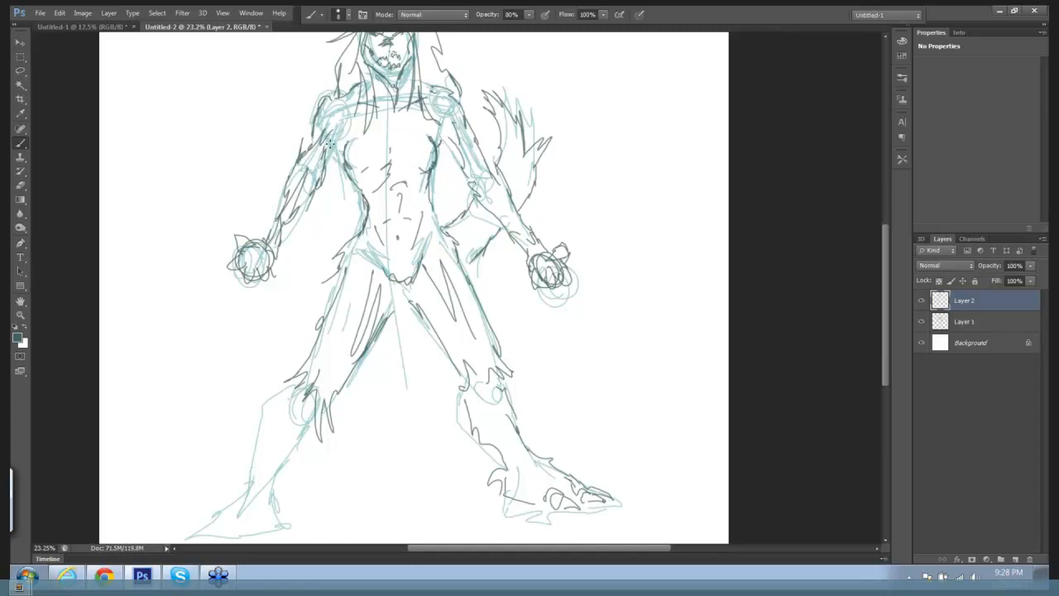
{"action": "mouse_move", "coordinate": [329, 145]}
{"action": "left_mouse_down"}
{"action": "mouse_move", "coordinate": [340, 157]}
{"action": "mouse_move", "coordinate": [331, 161]}
{"action": "left_mouse_up"}
Draw the remaining furry lower leg and clawed foot, and touch up lines near the tail and opposite knee.
{"action": "mouse_move", "coordinate": [288, 382]}
{"action": "left_mouse_down"}
{"action": "mouse_move", "coordinate": [255, 404]}
{"action": "mouse_move", "coordinate": [244, 482]}
{"action": "left_mouse_up"}
{"action": "left_click_drag", "start_coordinate": [307, 432], "coordinate": [268, 497]}
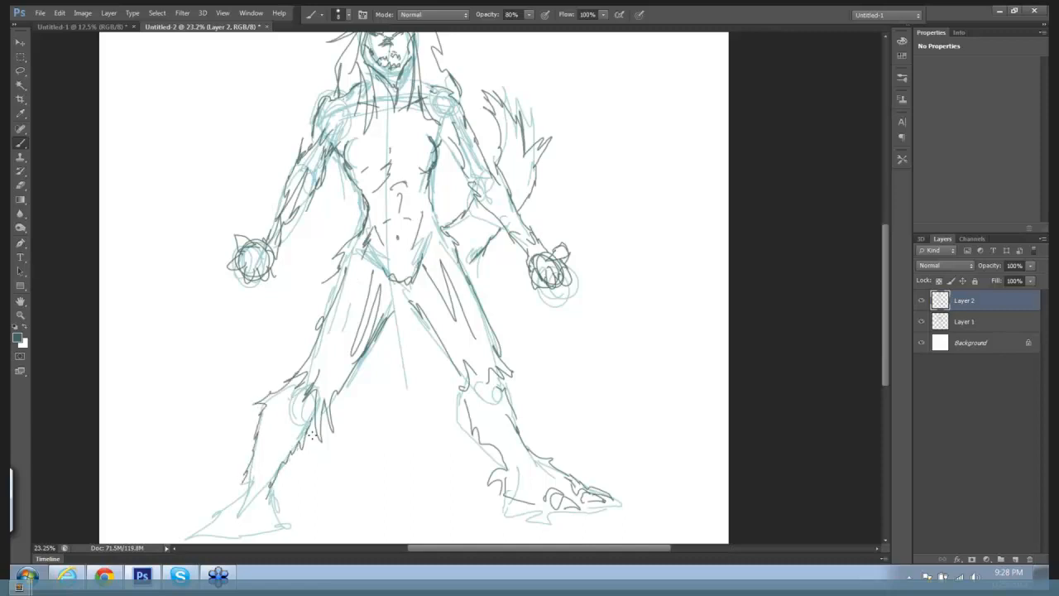
{"action": "left_click_drag", "start_coordinate": [505, 253], "coordinate": [494, 195]}
{"action": "scroll", "coordinate": [494, 195], "scroll_direction": "down", "scroll_amount": 2}
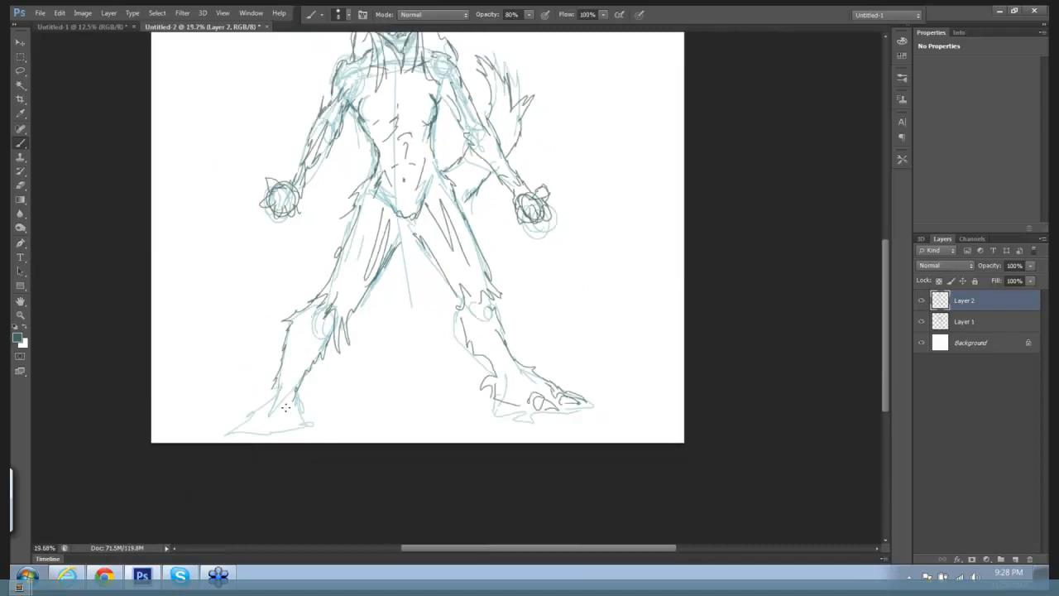
{"action": "mouse_move", "coordinate": [278, 389]}
{"action": "left_mouse_down"}
{"action": "mouse_move", "coordinate": [249, 416]}
{"action": "mouse_move", "coordinate": [266, 417]}
{"action": "mouse_move", "coordinate": [216, 435]}
{"action": "mouse_move", "coordinate": [258, 418]}
{"action": "mouse_move", "coordinate": [238, 435]}
{"action": "mouse_move", "coordinate": [268, 421]}
{"action": "mouse_move", "coordinate": [277, 439]}
{"action": "mouse_move", "coordinate": [304, 425]}
{"action": "mouse_move", "coordinate": [295, 372]}
{"action": "left_mouse_up"}
{"action": "left_click_drag", "start_coordinate": [444, 273], "coordinate": [455, 306]}
Enlarge the brush to 40 px and block in dark shading on the face, neck and shoulders.
{"action": "scroll", "coordinate": [464, 302], "scroll_direction": "down", "scroll_amount": 1}
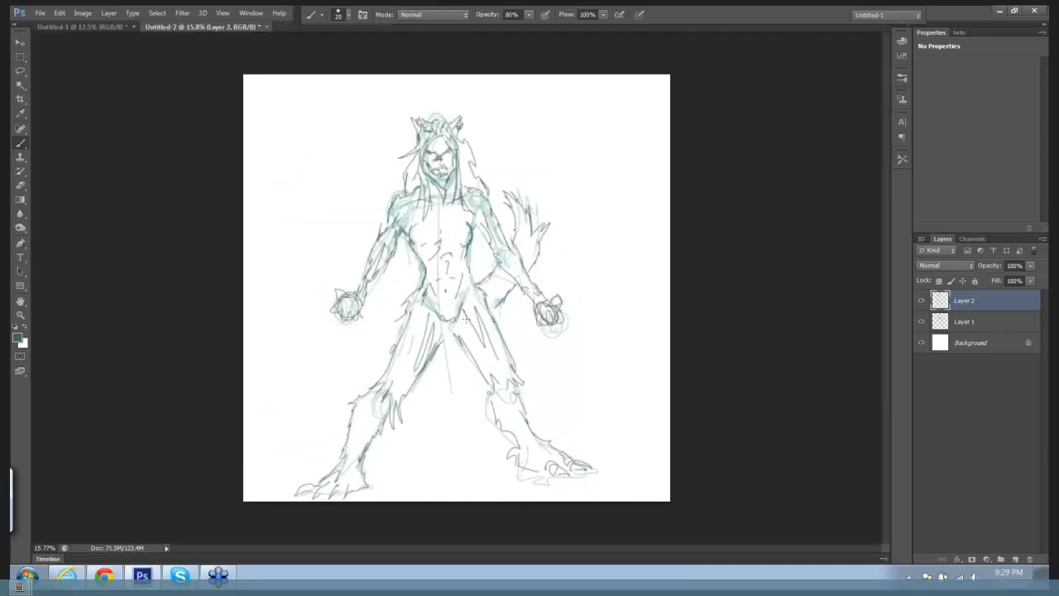
{"action": "key", "text": "bracketright"}
{"action": "key", "text": "bracketright"}
{"action": "key", "text": "bracketright"}
{"action": "key", "text": "bracketright"}
{"action": "scroll", "coordinate": [520, 267], "scroll_direction": "up", "scroll_amount": 1}
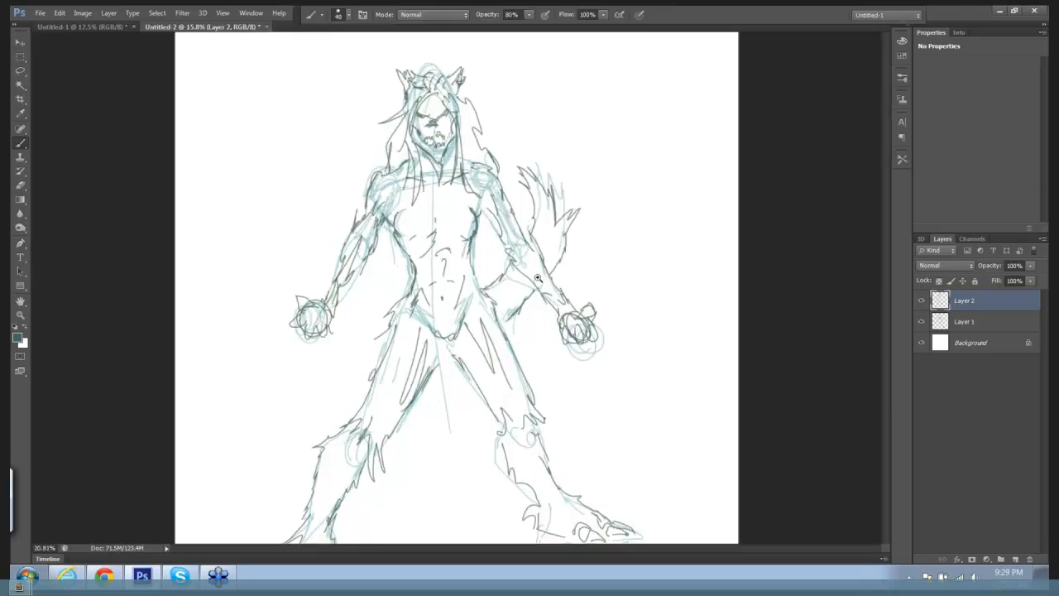
{"action": "mouse_move", "coordinate": [386, 162]}
{"action": "left_mouse_down"}
{"action": "mouse_move", "coordinate": [359, 184]}
{"action": "mouse_move", "coordinate": [374, 177]}
{"action": "left_mouse_up"}
{"action": "mouse_move", "coordinate": [395, 124]}
{"action": "left_mouse_down"}
{"action": "mouse_move", "coordinate": [399, 108]}
{"action": "mouse_move", "coordinate": [425, 106]}
{"action": "mouse_move", "coordinate": [406, 94]}
{"action": "mouse_move", "coordinate": [420, 132]}
{"action": "mouse_move", "coordinate": [398, 129]}
{"action": "mouse_move", "coordinate": [399, 175]}
{"action": "mouse_move", "coordinate": [431, 156]}
{"action": "mouse_move", "coordinate": [447, 176]}
{"action": "mouse_move", "coordinate": [465, 172]}
{"action": "mouse_move", "coordinate": [479, 204]}
{"action": "left_mouse_up"}
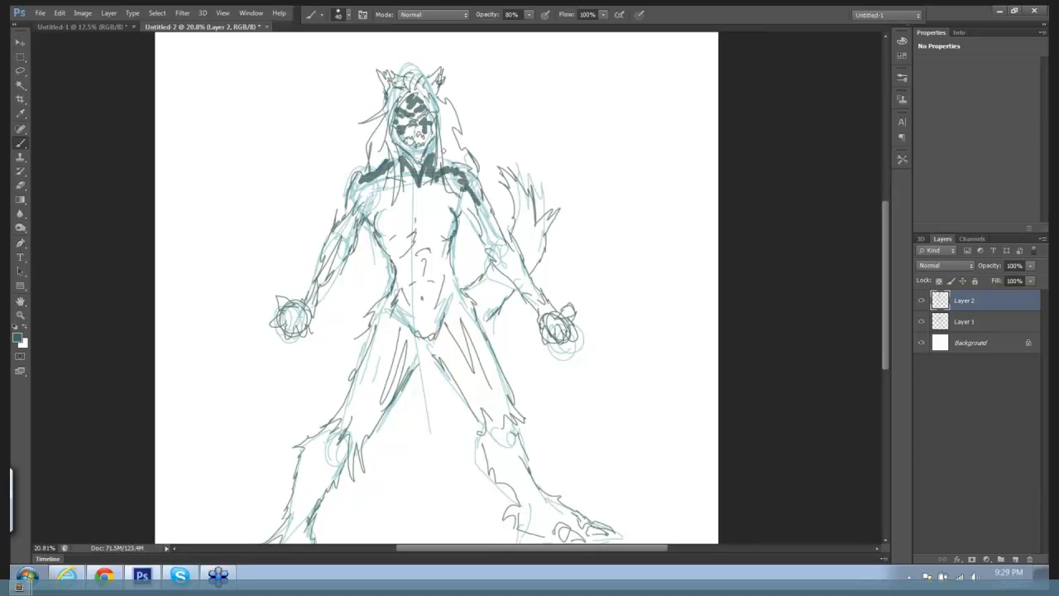
Reduce the brush size and thicken the hair locks on both sides of the face.
{"action": "key", "text": "bracketleft"}
{"action": "key", "text": "bracketleft"}
{"action": "key", "text": "bracketleft"}
{"action": "key", "text": "bracketleft"}
{"action": "key", "text": "bracketleft"}
{"action": "left_click_drag", "start_coordinate": [390, 98], "coordinate": [374, 155]}
{"action": "left_click_drag", "start_coordinate": [438, 104], "coordinate": [468, 170]}
Shade the chest, abdomen and both thighs with broad 60 px strokes.
{"action": "mouse_move", "coordinate": [425, 200]}
{"action": "left_mouse_down"}
{"action": "mouse_move", "coordinate": [433, 196]}
{"action": "mouse_move", "coordinate": [389, 234]}
{"action": "mouse_move", "coordinate": [416, 231]}
{"action": "left_mouse_up"}
{"action": "left_click_drag", "start_coordinate": [433, 217], "coordinate": [452, 233]}
{"action": "mouse_move", "coordinate": [407, 259]}
{"action": "left_mouse_down"}
{"action": "mouse_move", "coordinate": [432, 258]}
{"action": "mouse_move", "coordinate": [432, 290]}
{"action": "mouse_move", "coordinate": [418, 326]}
{"action": "mouse_move", "coordinate": [390, 339]}
{"action": "mouse_move", "coordinate": [346, 441]}
{"action": "left_mouse_up"}
{"action": "left_click_drag", "start_coordinate": [439, 341], "coordinate": [528, 470]}
{"action": "mouse_move", "coordinate": [447, 191]}
{"action": "left_mouse_down"}
{"action": "mouse_move", "coordinate": [451, 228]}
{"action": "mouse_move", "coordinate": [435, 235]}
{"action": "left_mouse_up"}
{"action": "left_click_drag", "start_coordinate": [388, 208], "coordinate": [389, 234]}
Add broad shading strokes along both upper arms and on the base and inner curve of the tail.
{"action": "left_click_drag", "start_coordinate": [376, 191], "coordinate": [324, 286]}
{"action": "left_click_drag", "start_coordinate": [472, 207], "coordinate": [502, 256]}
{"action": "left_click_drag", "start_coordinate": [463, 287], "coordinate": [495, 266]}
{"action": "left_click_drag", "start_coordinate": [512, 242], "coordinate": [510, 182]}
{"action": "left_click_drag", "start_coordinate": [511, 185], "coordinate": [522, 225]}
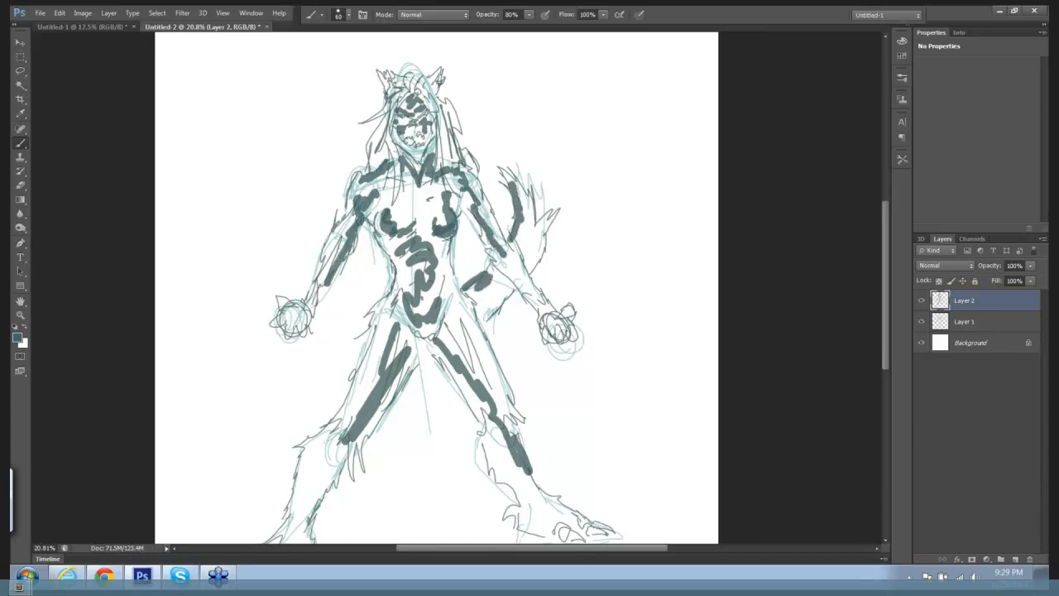
Shade the crown of the head, both lower legs and the two fists.
{"action": "mouse_move", "coordinate": [420, 86]}
{"action": "left_mouse_down"}
{"action": "mouse_move", "coordinate": [401, 79]}
{"action": "mouse_move", "coordinate": [395, 91]}
{"action": "left_mouse_up"}
{"action": "left_click_drag", "start_coordinate": [422, 87], "coordinate": [427, 93]}
{"action": "mouse_move", "coordinate": [479, 414]}
{"action": "left_mouse_down"}
{"action": "mouse_move", "coordinate": [494, 453]}
{"action": "mouse_move", "coordinate": [524, 500]}
{"action": "left_mouse_up"}
{"action": "left_click_drag", "start_coordinate": [339, 439], "coordinate": [286, 526]}
{"action": "left_click_drag", "start_coordinate": [298, 319], "coordinate": [293, 311]}
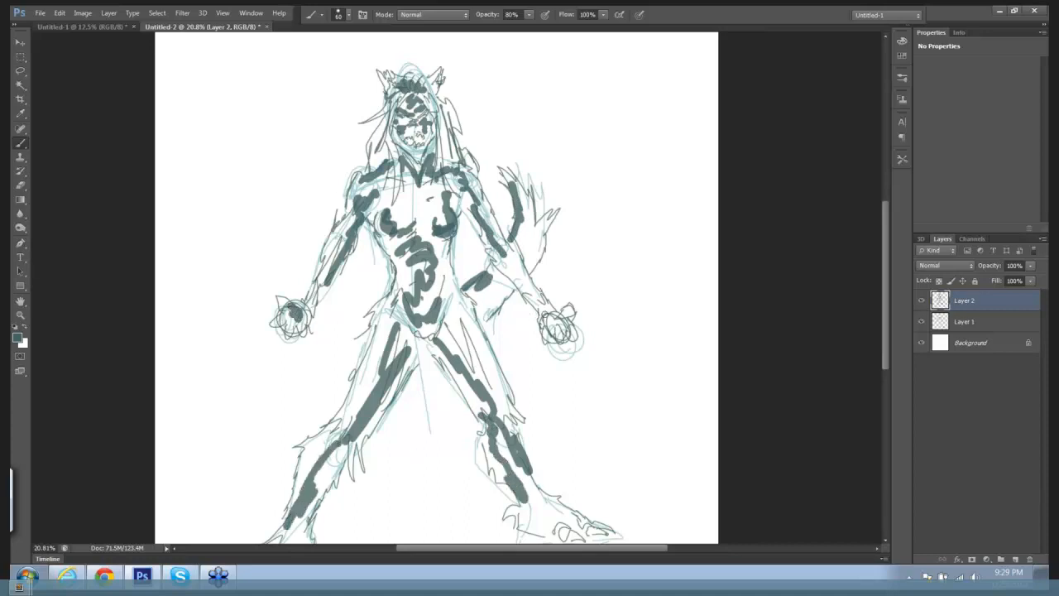
{"action": "left_click_drag", "start_coordinate": [549, 315], "coordinate": [558, 321]}
Reduce the brush to 35 px and draw two large arcs framing the figure like a circle behind it.
{"action": "key", "text": "bracketleft"}
{"action": "key", "text": "bracketleft"}
{"action": "mouse_move", "coordinate": [269, 435]}
{"action": "left_mouse_down"}
{"action": "mouse_move", "coordinate": [224, 315]}
{"action": "mouse_move", "coordinate": [340, 50]}
{"action": "left_mouse_up"}
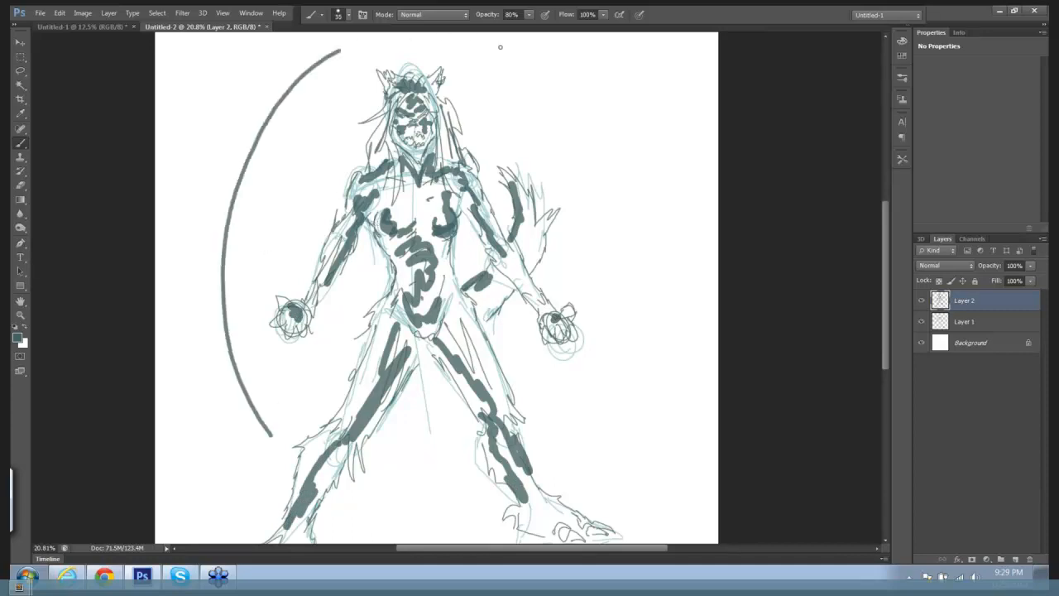
{"action": "mouse_move", "coordinate": [507, 41]}
{"action": "left_mouse_down"}
{"action": "mouse_move", "coordinate": [619, 115]}
{"action": "mouse_move", "coordinate": [643, 299]}
{"action": "mouse_move", "coordinate": [546, 431]}
{"action": "left_mouse_up"}
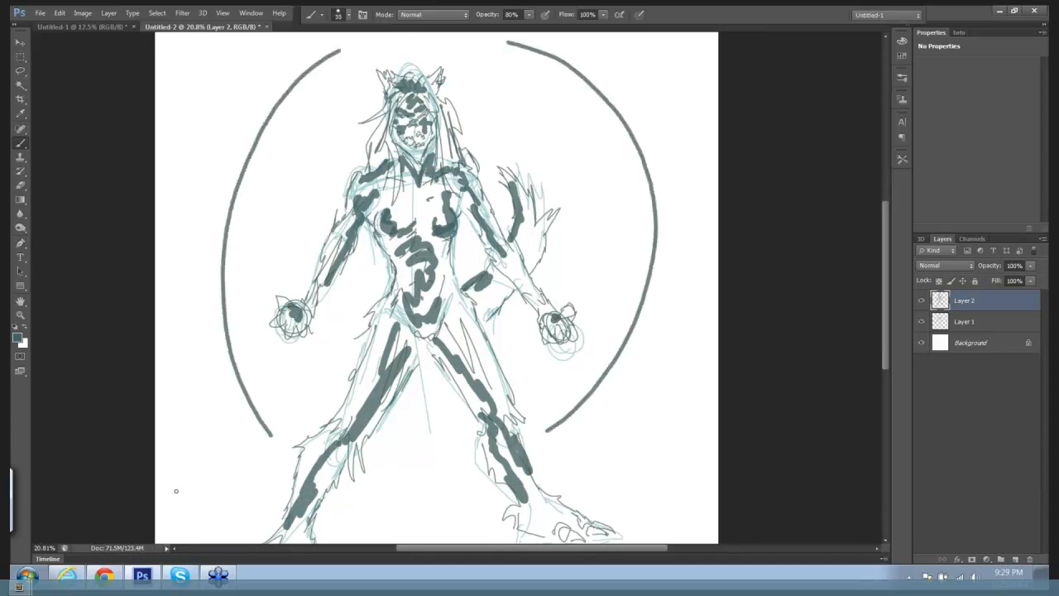
Draw a rough rocky ground line with peaks behind the legs, extending out to both sides of the figure.
{"action": "left_click_drag", "start_coordinate": [174, 494], "coordinate": [263, 442]}
{"action": "left_click_drag", "start_coordinate": [308, 415], "coordinate": [347, 377]}
{"action": "mouse_move", "coordinate": [383, 411]}
{"action": "left_mouse_down"}
{"action": "mouse_move", "coordinate": [425, 445]}
{"action": "mouse_move", "coordinate": [473, 432]}
{"action": "left_mouse_up"}
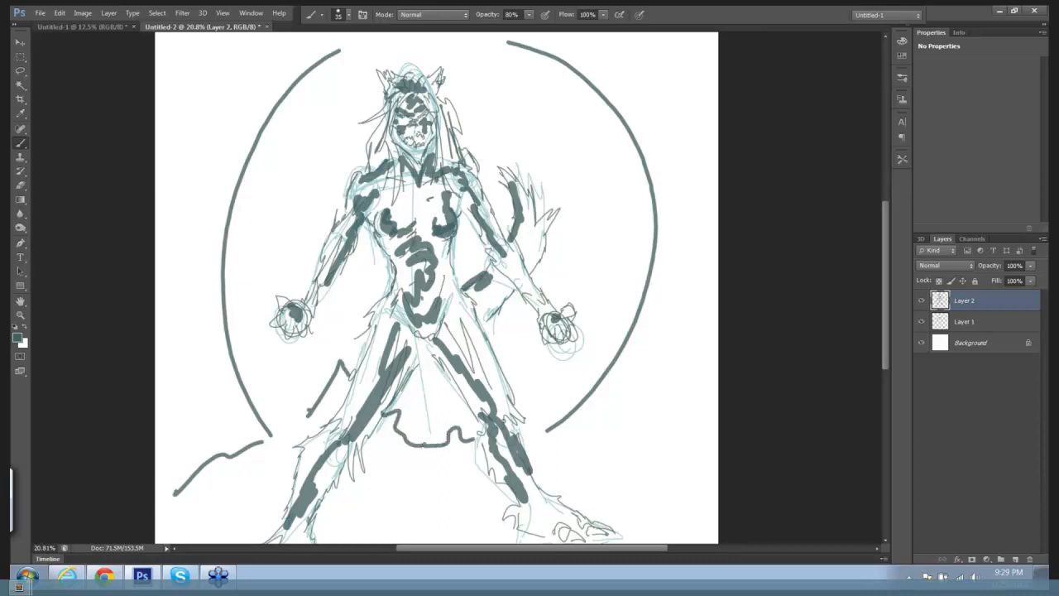
{"action": "mouse_move", "coordinate": [526, 397]}
{"action": "left_mouse_down"}
{"action": "mouse_move", "coordinate": [705, 440]}
{"action": "mouse_move", "coordinate": [704, 478]}
{"action": "left_mouse_up"}
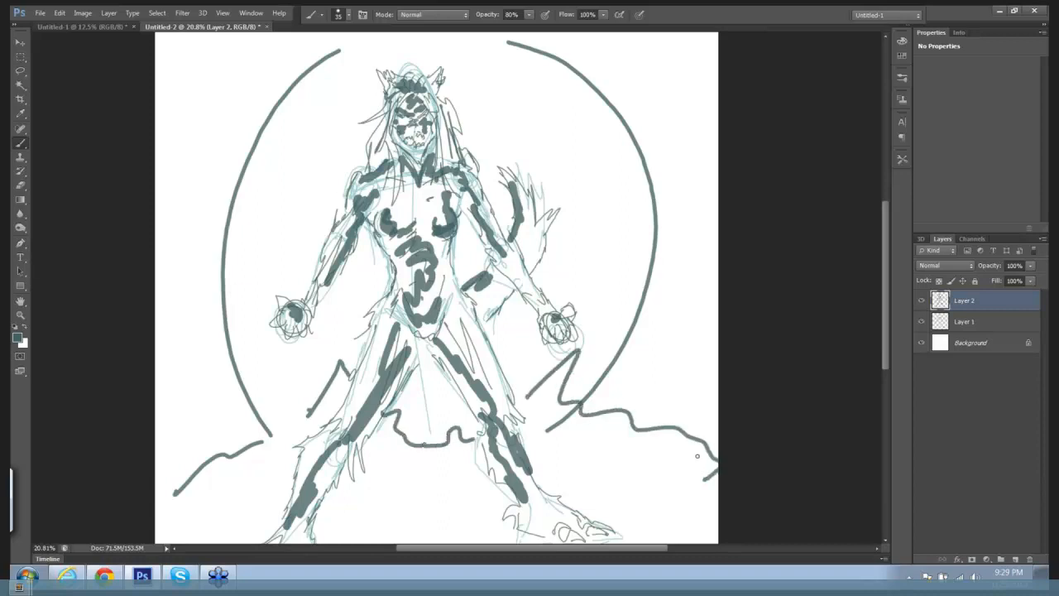
{"action": "left_click_drag", "start_coordinate": [695, 357], "coordinate": [641, 311]}
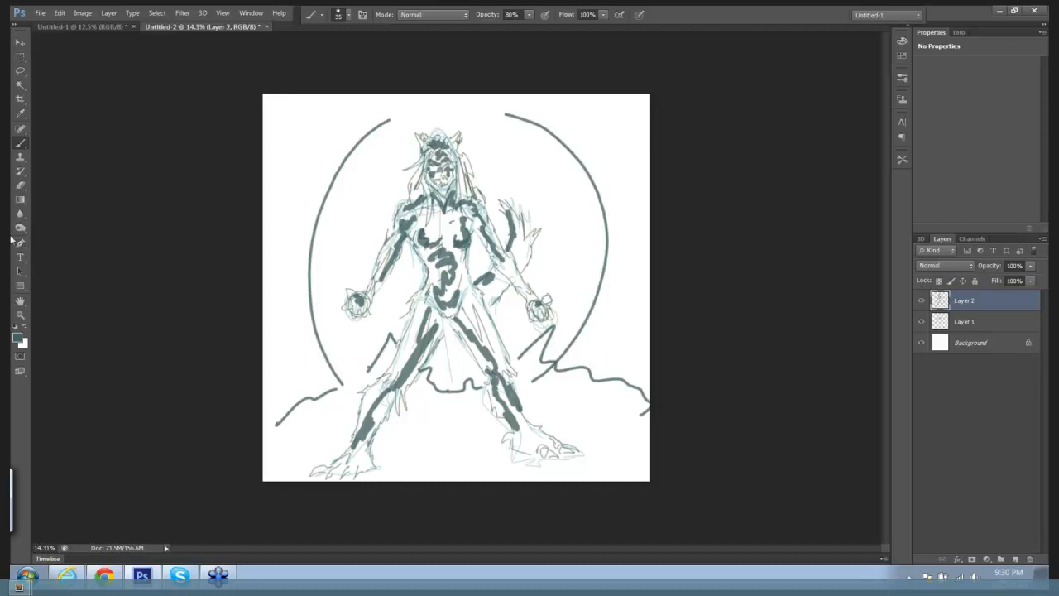
Change the foreground colour to a bright red.
{"action": "left_click", "coordinate": [16, 338]}
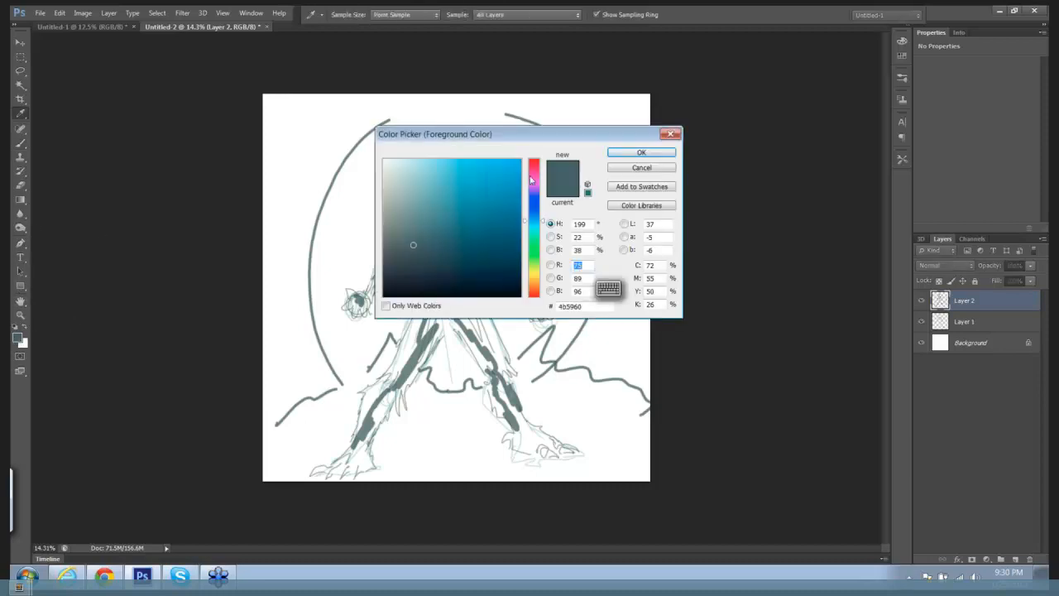
{"action": "left_click_drag", "start_coordinate": [536, 166], "coordinate": [536, 163]}
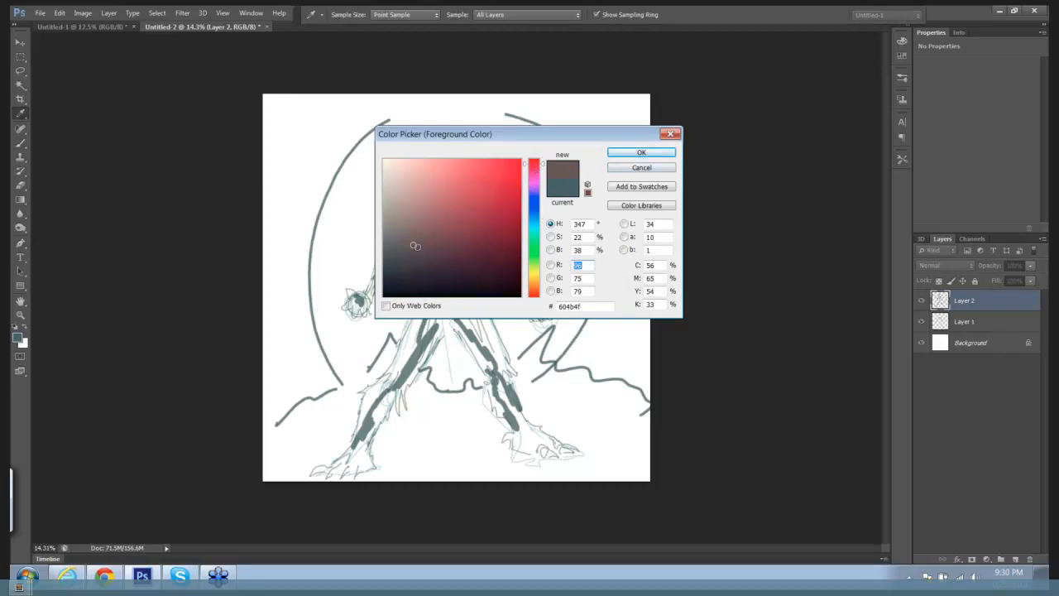
{"action": "left_click_drag", "start_coordinate": [436, 234], "coordinate": [512, 171]}
{"action": "left_click", "coordinate": [639, 153]}
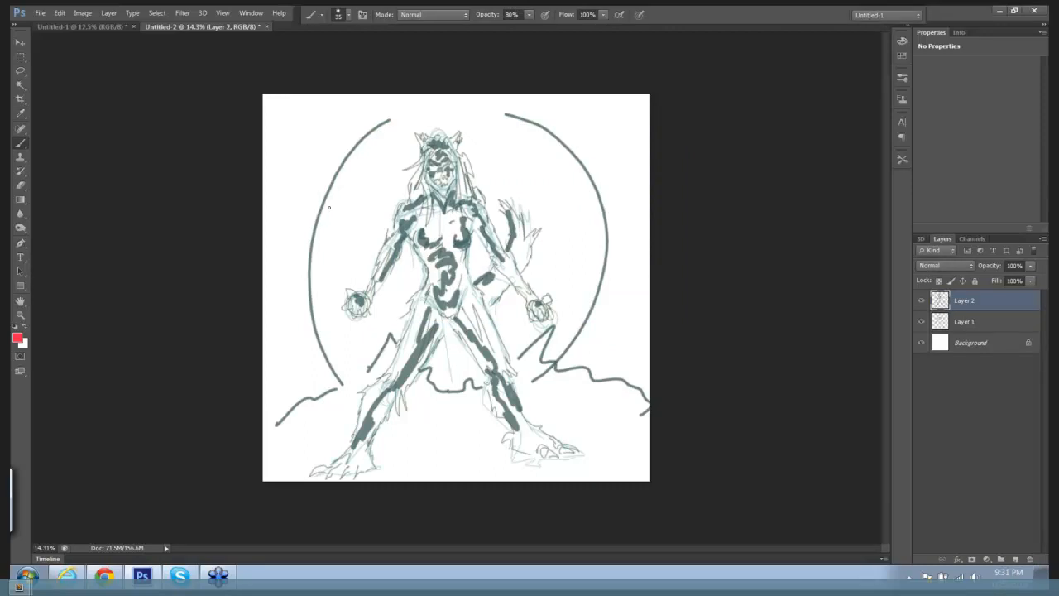
Mark the figure with a large red X across the torso and a red circle around the head.
{"action": "mouse_move", "coordinate": [327, 199]}
{"action": "left_mouse_down"}
{"action": "mouse_move", "coordinate": [432, 247]}
{"action": "mouse_move", "coordinate": [544, 320]}
{"action": "left_mouse_up"}
{"action": "left_click_drag", "start_coordinate": [544, 179], "coordinate": [382, 334]}
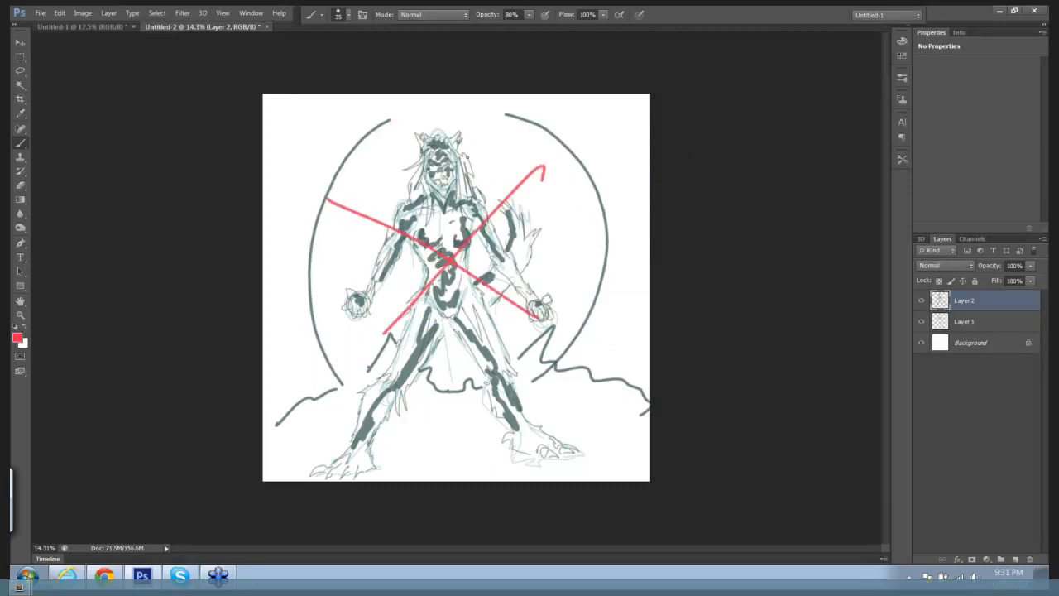
{"action": "mouse_move", "coordinate": [468, 155]}
{"action": "left_mouse_down"}
{"action": "mouse_move", "coordinate": [403, 126]}
{"action": "mouse_move", "coordinate": [468, 153]}
{"action": "left_mouse_up"}
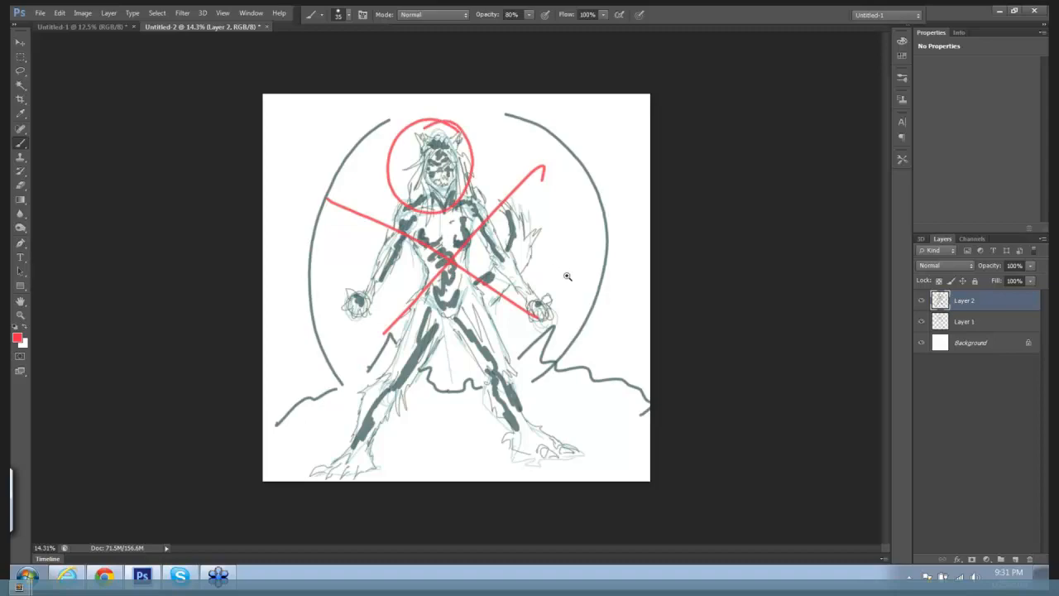
{"action": "left_click_drag", "start_coordinate": [568, 275], "coordinate": [610, 285]}
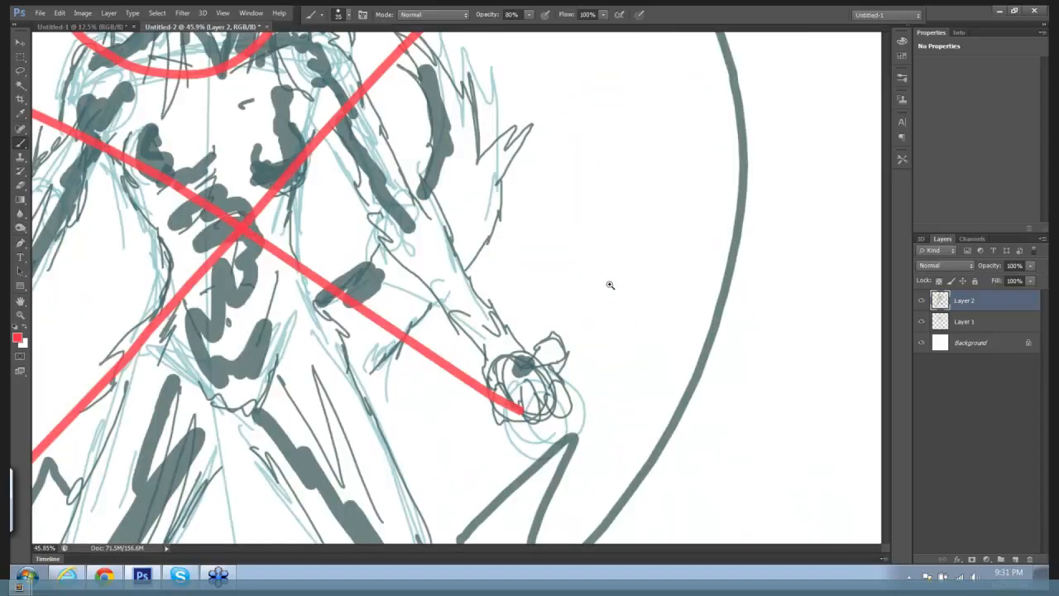
Sketch a large, rough red creature shape beside the figure's right-hand arm, with a jagged head and curved body overlapping the background arc.
{"action": "mouse_move", "coordinate": [631, 225]}
{"action": "left_mouse_down"}
{"action": "mouse_move", "coordinate": [605, 218]}
{"action": "mouse_move", "coordinate": [589, 262]}
{"action": "left_mouse_up"}
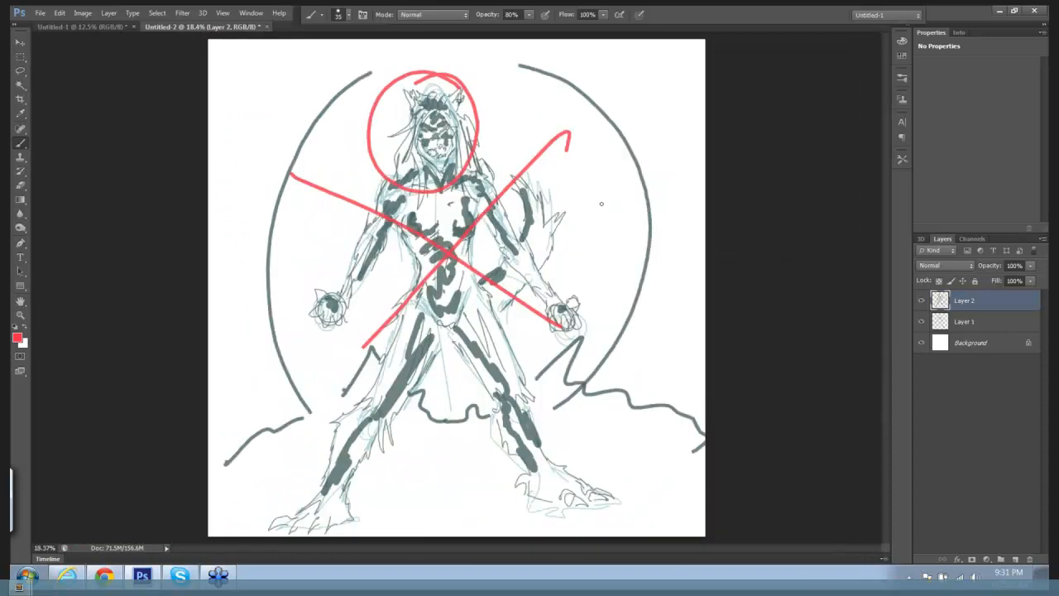
{"action": "mouse_move", "coordinate": [594, 186]}
{"action": "left_mouse_down"}
{"action": "mouse_move", "coordinate": [590, 199]}
{"action": "mouse_move", "coordinate": [602, 171]}
{"action": "mouse_move", "coordinate": [651, 165]}
{"action": "mouse_move", "coordinate": [672, 232]}
{"action": "left_mouse_up"}
{"action": "left_click_drag", "start_coordinate": [613, 207], "coordinate": [647, 255]}
{"action": "left_click_drag", "start_coordinate": [658, 240], "coordinate": [670, 219]}
{"action": "mouse_move", "coordinate": [667, 175]}
{"action": "left_mouse_down"}
{"action": "mouse_move", "coordinate": [694, 210]}
{"action": "mouse_move", "coordinate": [681, 216]}
{"action": "mouse_move", "coordinate": [695, 231]}
{"action": "mouse_move", "coordinate": [666, 235]}
{"action": "left_mouse_up"}
{"action": "mouse_move", "coordinate": [595, 144]}
{"action": "left_mouse_down"}
{"action": "mouse_move", "coordinate": [637, 168]}
{"action": "mouse_move", "coordinate": [615, 182]}
{"action": "mouse_move", "coordinate": [515, 331]}
{"action": "left_mouse_up"}
{"action": "left_click", "coordinate": [661, 195]}
{"action": "left_click_drag", "start_coordinate": [591, 207], "coordinate": [513, 339]}
{"action": "left_click_drag", "start_coordinate": [596, 252], "coordinate": [553, 260]}
{"action": "mouse_move", "coordinate": [616, 217]}
{"action": "left_mouse_down"}
{"action": "mouse_move", "coordinate": [606, 234]}
{"action": "mouse_move", "coordinate": [634, 273]}
{"action": "left_mouse_up"}
{"action": "mouse_move", "coordinate": [632, 299]}
{"action": "left_mouse_down"}
{"action": "mouse_move", "coordinate": [687, 267]}
{"action": "mouse_move", "coordinate": [672, 289]}
{"action": "left_mouse_up"}
{"action": "left_click_drag", "start_coordinate": [667, 285], "coordinate": [642, 295]}
{"action": "mouse_move", "coordinate": [629, 260]}
{"action": "left_mouse_down"}
{"action": "mouse_move", "coordinate": [619, 296]}
{"action": "mouse_move", "coordinate": [590, 289]}
{"action": "mouse_move", "coordinate": [514, 356]}
{"action": "mouse_move", "coordinate": [579, 374]}
{"action": "left_mouse_up"}
{"action": "mouse_move", "coordinate": [571, 303]}
{"action": "left_mouse_down"}
{"action": "mouse_move", "coordinate": [605, 316]}
{"action": "mouse_move", "coordinate": [666, 313]}
{"action": "mouse_move", "coordinate": [537, 379]}
{"action": "left_mouse_up"}
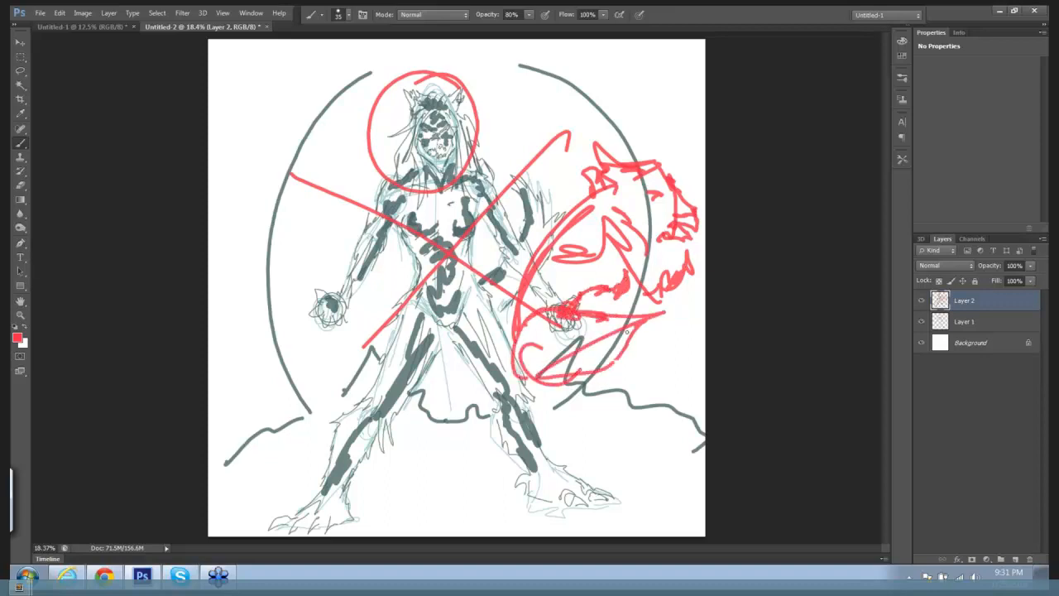
Extend the red creature down past the ground line with curved and angular strokes, and add jagged detail to its head.
{"action": "mouse_move", "coordinate": [646, 327]}
{"action": "left_mouse_down"}
{"action": "mouse_move", "coordinate": [677, 313]}
{"action": "mouse_move", "coordinate": [619, 362]}
{"action": "left_mouse_up"}
{"action": "mouse_move", "coordinate": [662, 331]}
{"action": "left_mouse_down"}
{"action": "mouse_move", "coordinate": [634, 381]}
{"action": "mouse_move", "coordinate": [577, 385]}
{"action": "mouse_move", "coordinate": [541, 420]}
{"action": "mouse_move", "coordinate": [601, 438]}
{"action": "left_mouse_up"}
{"action": "left_click_drag", "start_coordinate": [634, 372], "coordinate": [561, 417]}
{"action": "left_click_drag", "start_coordinate": [563, 416], "coordinate": [629, 465]}
{"action": "mouse_move", "coordinate": [552, 425]}
{"action": "left_mouse_down"}
{"action": "mouse_move", "coordinate": [582, 469]}
{"action": "mouse_move", "coordinate": [645, 451]}
{"action": "left_mouse_up"}
{"action": "left_click_drag", "start_coordinate": [687, 242], "coordinate": [685, 257]}
{"action": "left_click_drag", "start_coordinate": [639, 210], "coordinate": [654, 228]}
{"action": "left_click_drag", "start_coordinate": [650, 176], "coordinate": [698, 226]}
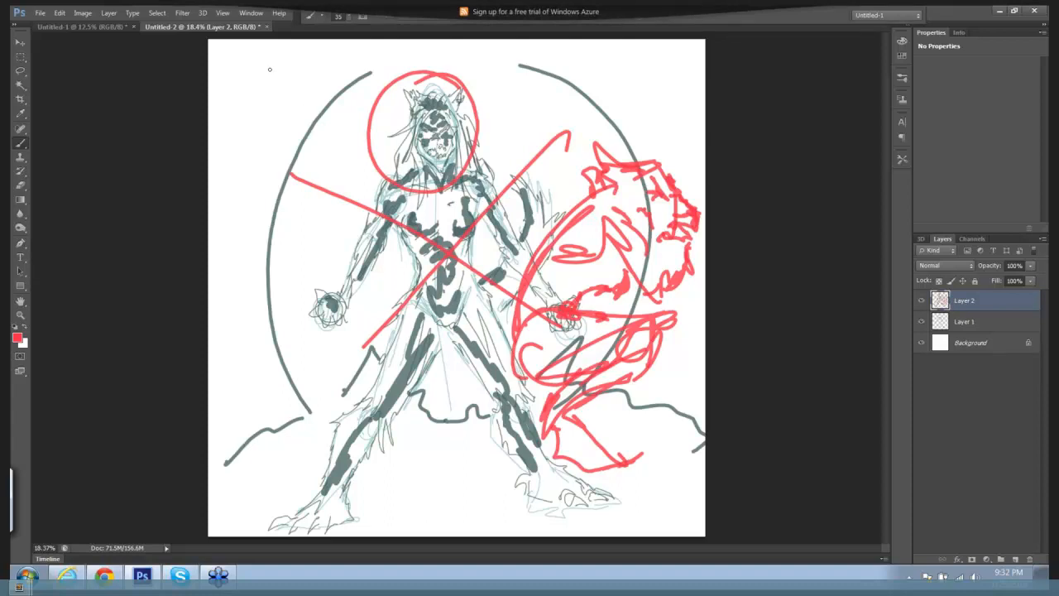
Close the figure drawing without saving and create a new white 25 by 25 inch RGB document at 200 pixels/inch.
{"action": "left_click", "coordinate": [267, 27]}
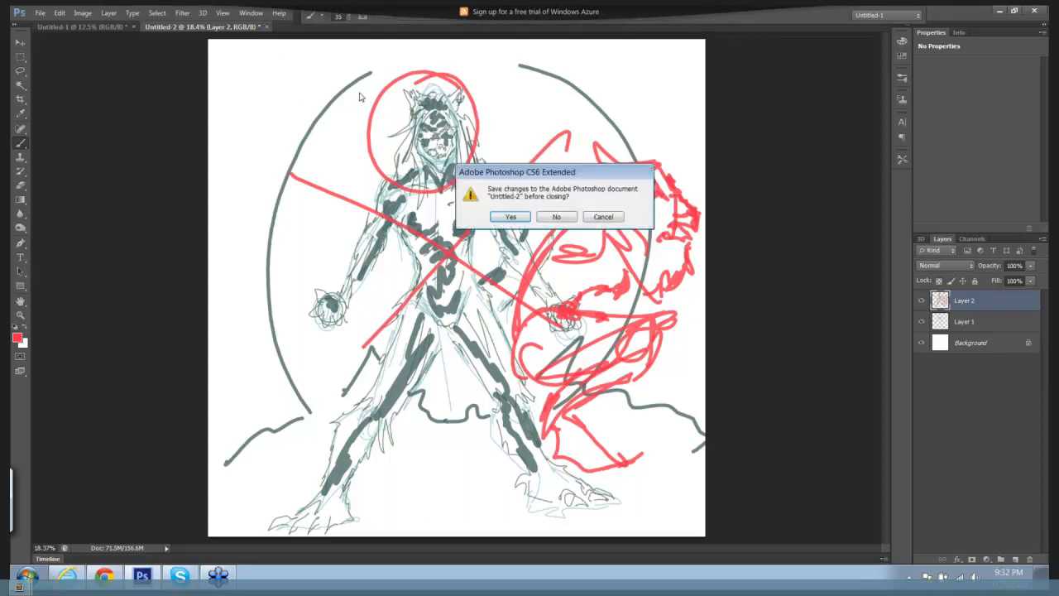
{"action": "left_click", "coordinate": [556, 217]}
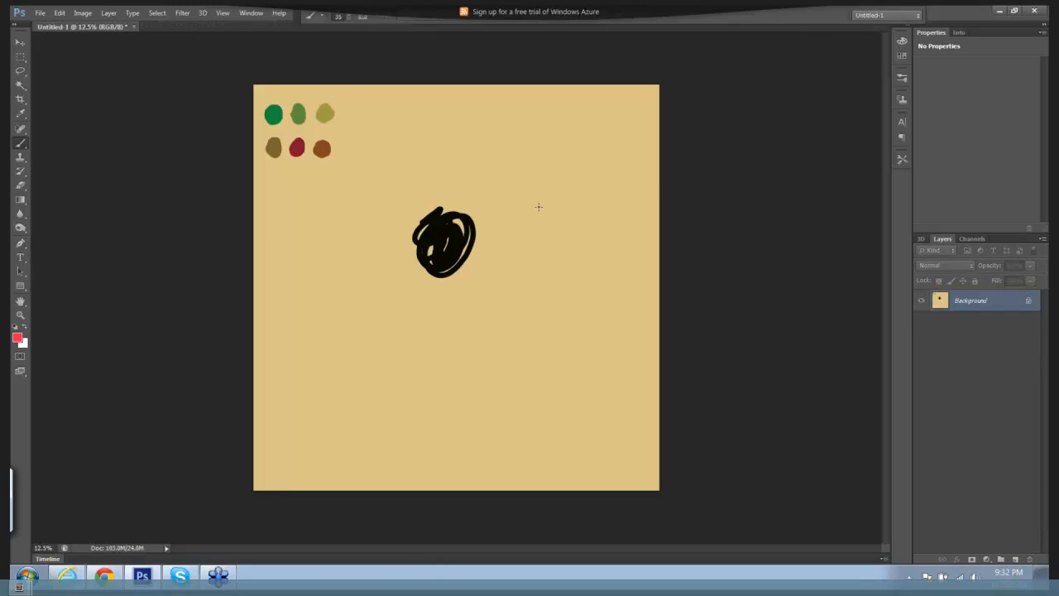
{"action": "left_click", "coordinate": [41, 15]}
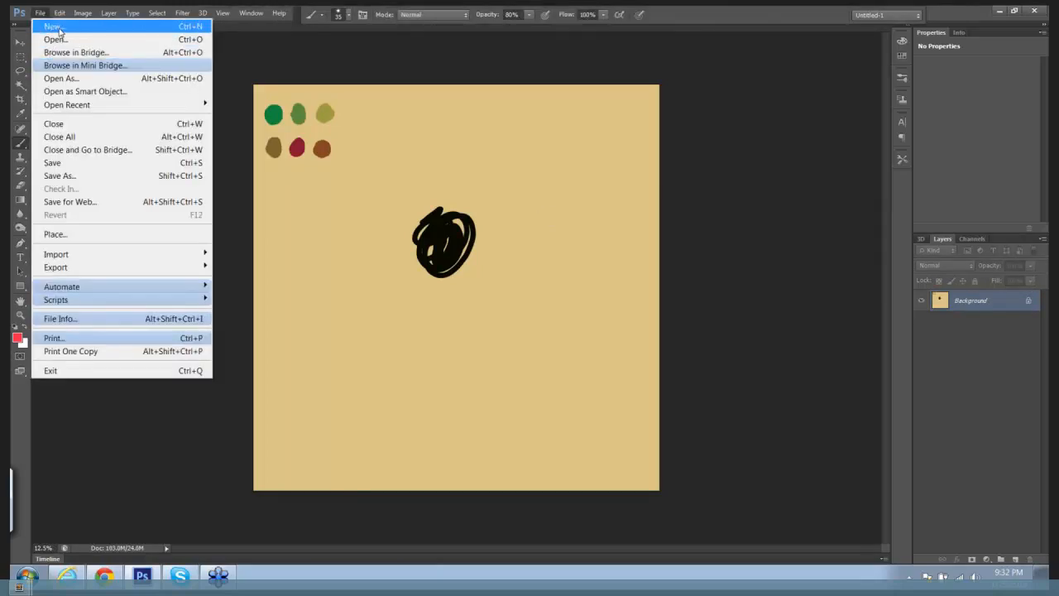
{"action": "left_click", "coordinate": [59, 30]}
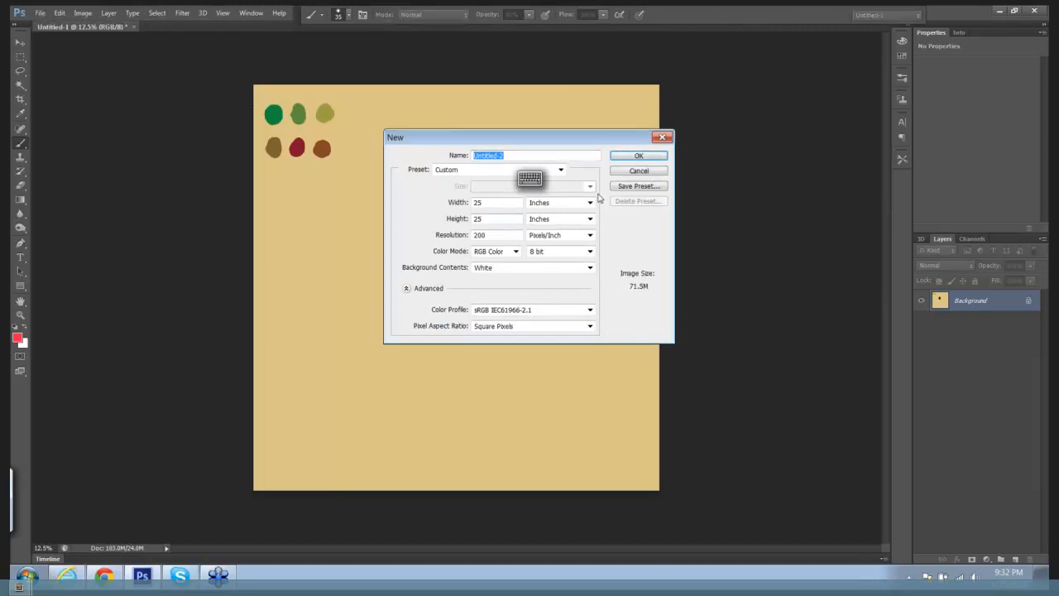
{"action": "left_click", "coordinate": [638, 156]}
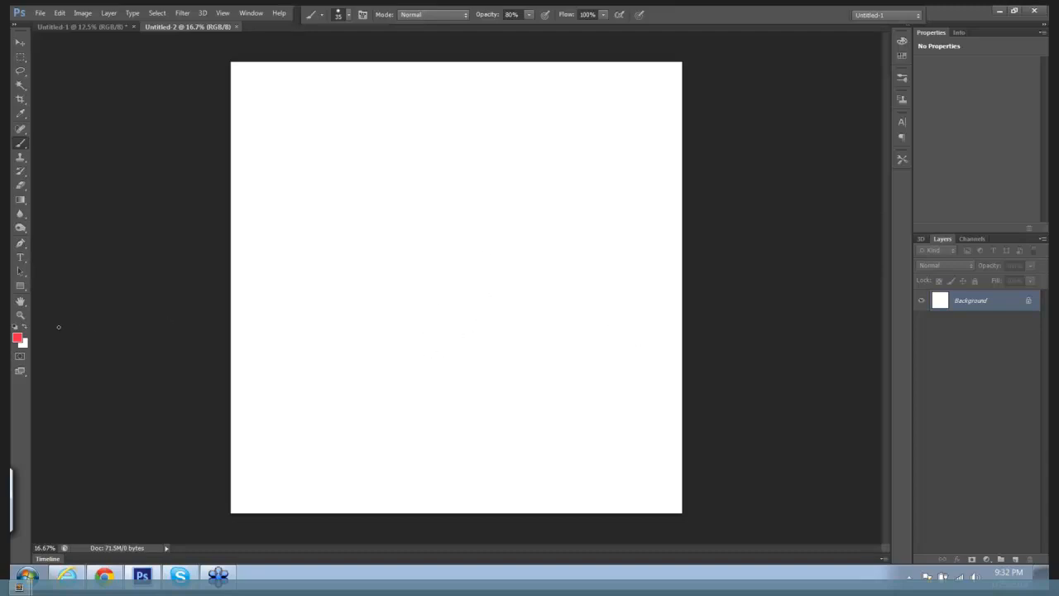
Set the foreground colour to blue (#228dc4) and add a new layer above the background for the sketch.
{"action": "left_click", "coordinate": [17, 337]}
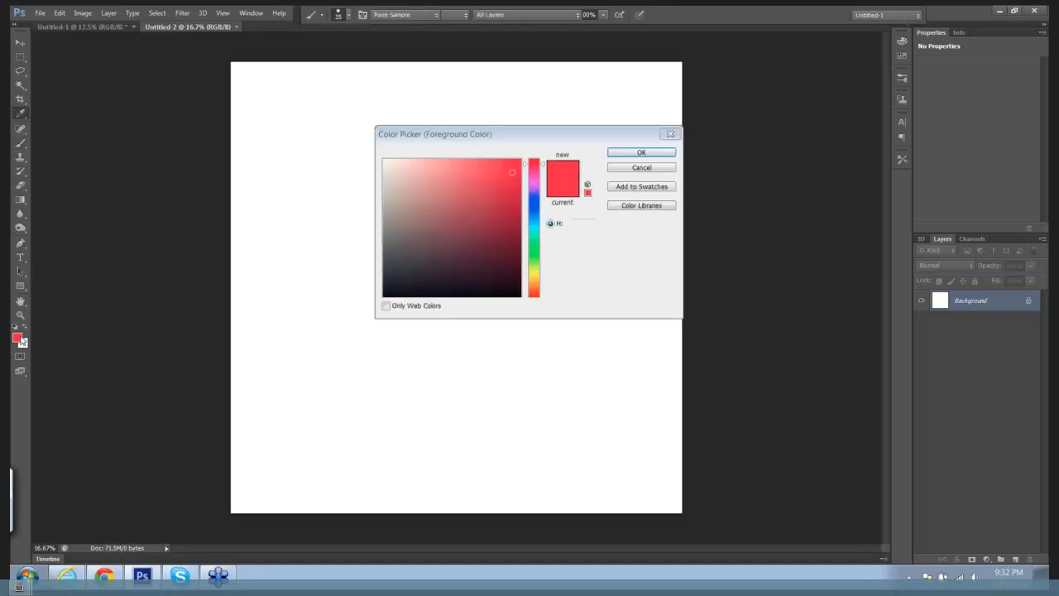
{"action": "left_click", "coordinate": [534, 220]}
{"action": "left_click", "coordinate": [497, 191]}
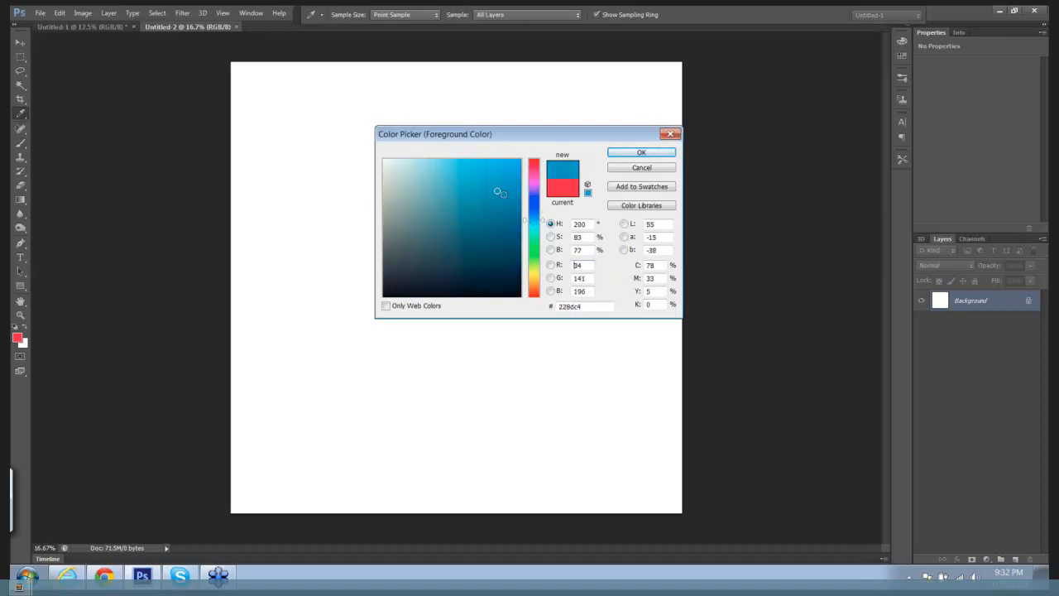
{"action": "left_click", "coordinate": [628, 153]}
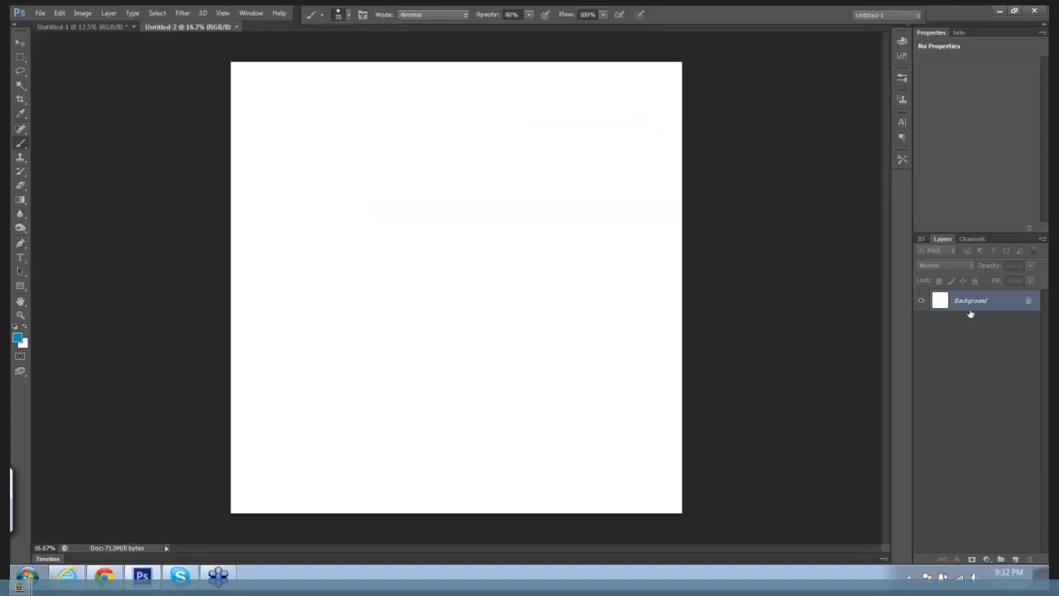
{"action": "left_click", "coordinate": [1017, 558]}
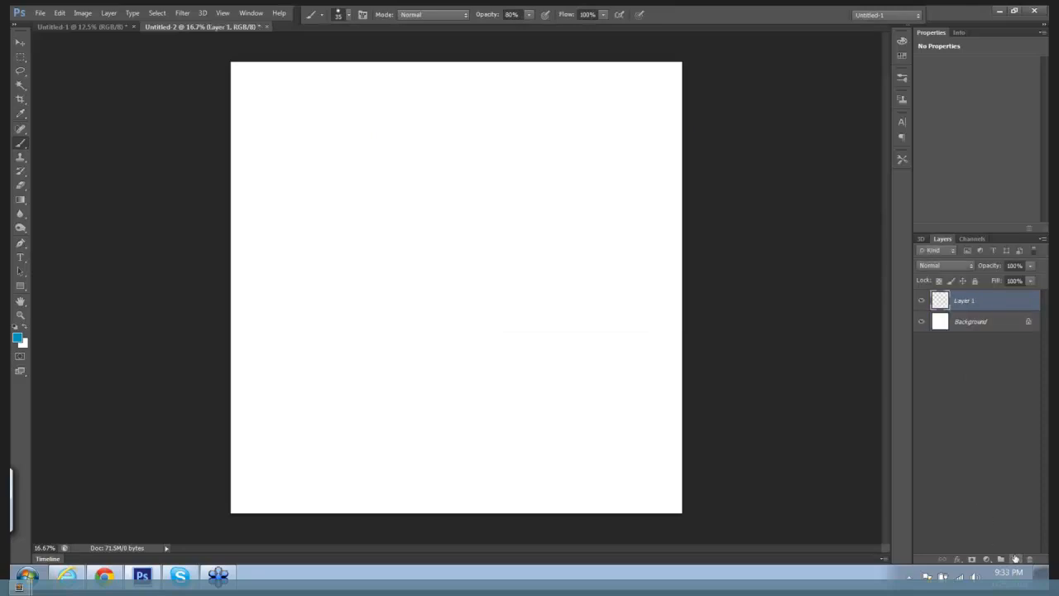
{"action": "left_click", "coordinate": [981, 322]}
{"action": "left_click", "coordinate": [981, 302]}
Lower the brush opacity to 39% and sketch overlapping vertical ovals for the head in the upper middle of the canvas.
{"action": "mouse_move", "coordinate": [459, 126]}
{"action": "left_mouse_down"}
{"action": "mouse_move", "coordinate": [504, 154]}
{"action": "mouse_move", "coordinate": [494, 234]}
{"action": "mouse_move", "coordinate": [480, 189]}
{"action": "left_mouse_up"}
{"action": "key", "text": "ctrl+z"}
{"action": "left_click", "coordinate": [529, 14]}
{"action": "left_click_drag", "start_coordinate": [507, 35], "coordinate": [508, 55]}
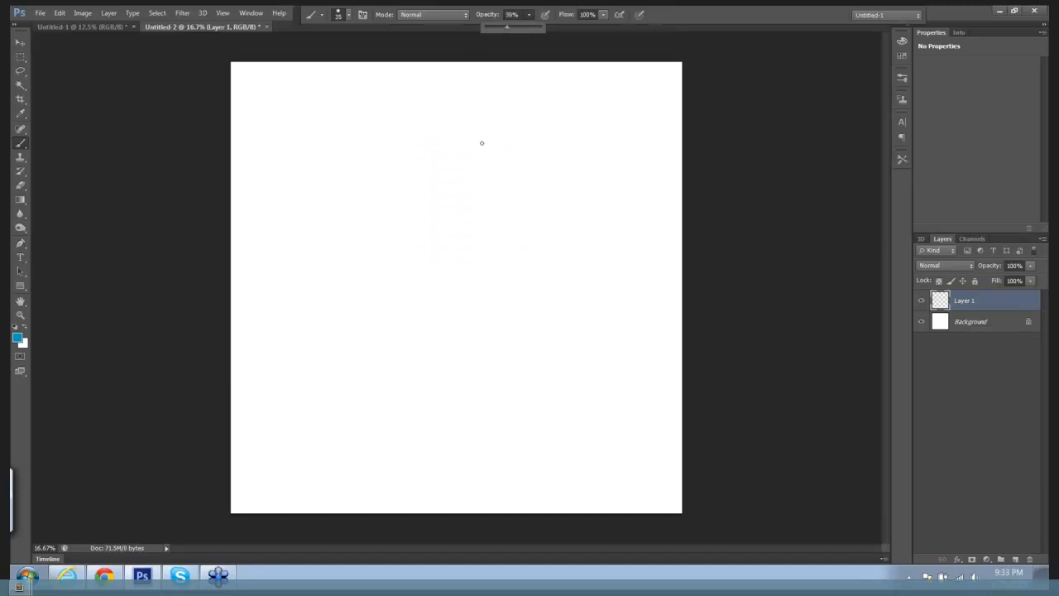
{"action": "left_click", "coordinate": [478, 146]}
{"action": "mouse_move", "coordinate": [426, 156]}
{"action": "left_mouse_down"}
{"action": "mouse_move", "coordinate": [392, 182]}
{"action": "mouse_move", "coordinate": [431, 143]}
{"action": "mouse_move", "coordinate": [485, 182]}
{"action": "mouse_move", "coordinate": [489, 279]}
{"action": "mouse_move", "coordinate": [417, 141]}
{"action": "mouse_move", "coordinate": [466, 315]}
{"action": "mouse_move", "coordinate": [402, 285]}
{"action": "mouse_move", "coordinate": [451, 149]}
{"action": "mouse_move", "coordinate": [489, 189]}
{"action": "mouse_move", "coordinate": [490, 258]}
{"action": "mouse_move", "coordinate": [462, 332]}
{"action": "mouse_move", "coordinate": [383, 217]}
{"action": "mouse_move", "coordinate": [413, 125]}
{"action": "mouse_move", "coordinate": [394, 152]}
{"action": "left_mouse_up"}
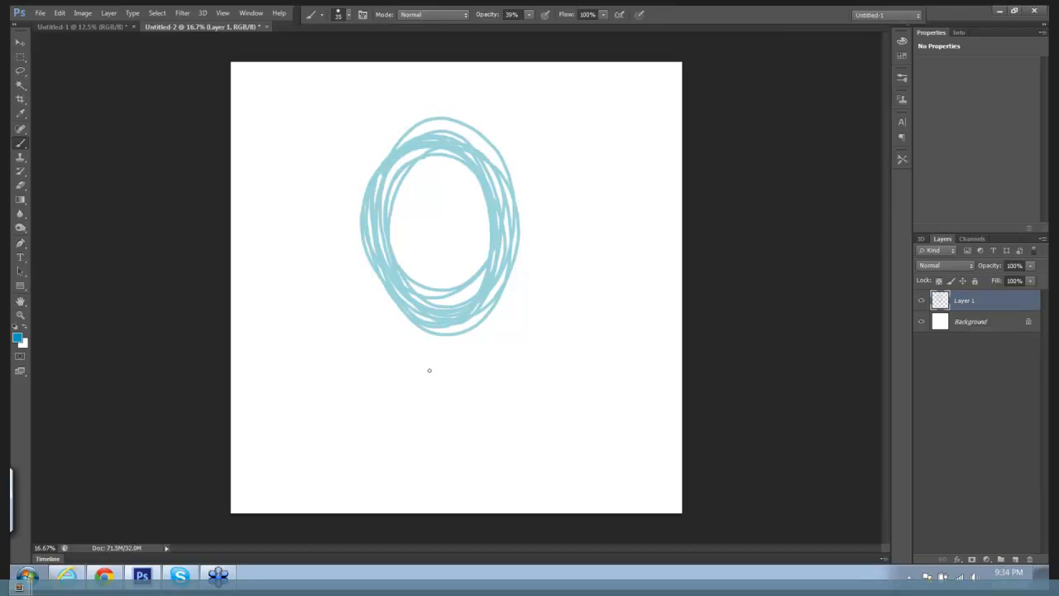
Draw a short chin line below the oval, straight lines down both sides of the head, and angled jaw lines joining them.
{"action": "mouse_move", "coordinate": [421, 372]}
{"action": "left_mouse_down"}
{"action": "mouse_move", "coordinate": [473, 370]}
{"action": "mouse_move", "coordinate": [417, 371]}
{"action": "mouse_move", "coordinate": [454, 361]}
{"action": "left_mouse_up"}
{"action": "left_click_drag", "start_coordinate": [369, 189], "coordinate": [369, 307]}
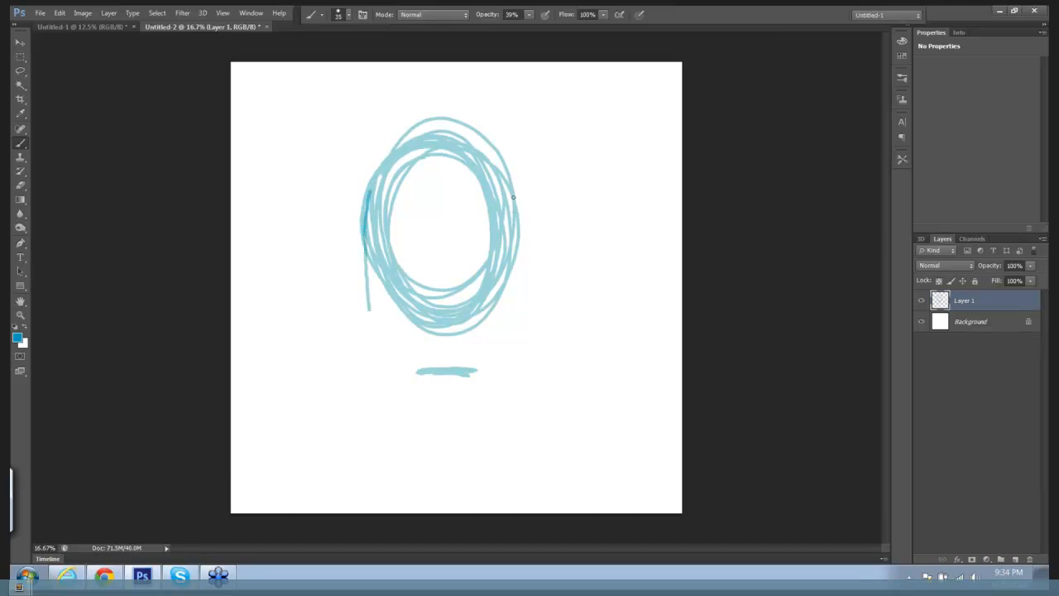
{"action": "left_click_drag", "start_coordinate": [513, 197], "coordinate": [513, 308]}
{"action": "mouse_move", "coordinate": [368, 313]}
{"action": "left_mouse_down"}
{"action": "mouse_move", "coordinate": [427, 370]}
{"action": "mouse_move", "coordinate": [480, 367]}
{"action": "mouse_move", "coordinate": [513, 301]}
{"action": "mouse_move", "coordinate": [493, 337]}
{"action": "left_mouse_up"}
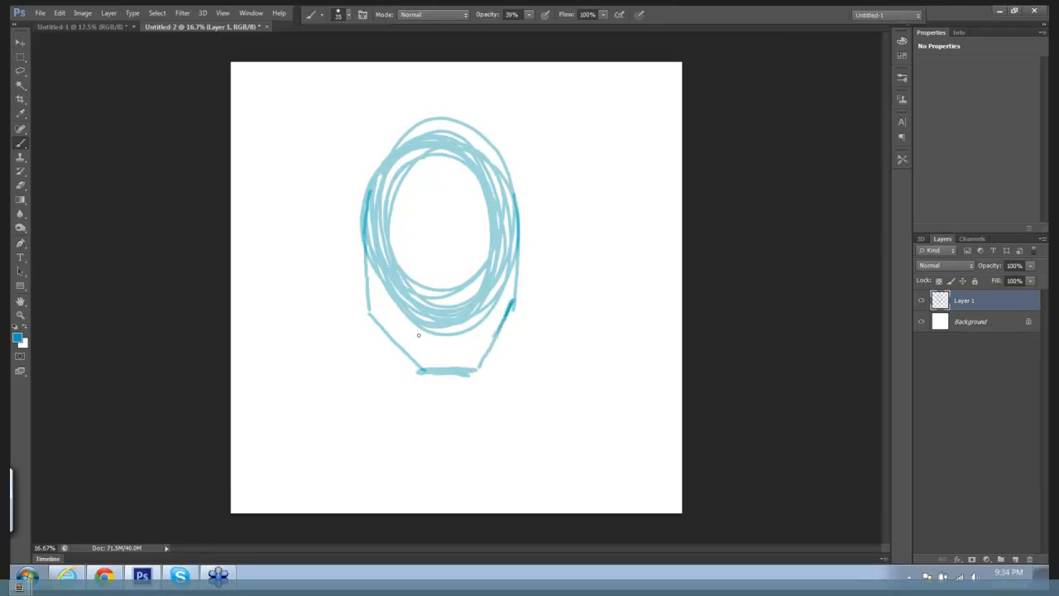
Draw the outer neck lines down from both sides of the head, redoing the right one with a longer stroke.
{"action": "left_click_drag", "start_coordinate": [366, 268], "coordinate": [360, 391]}
{"action": "left_click_drag", "start_coordinate": [518, 273], "coordinate": [538, 356]}
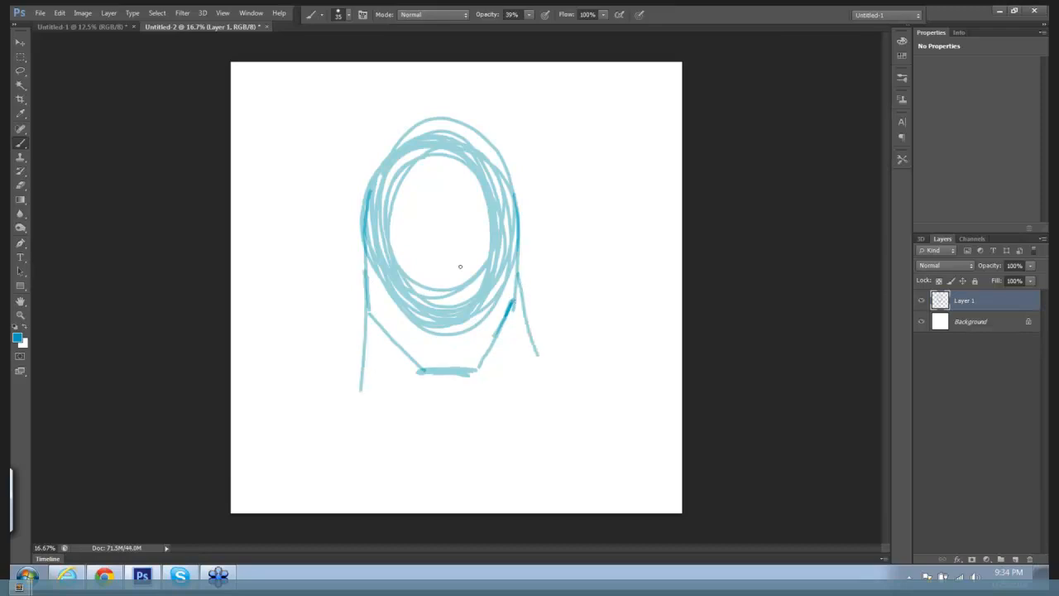
{"action": "left_click", "coordinate": [60, 13]}
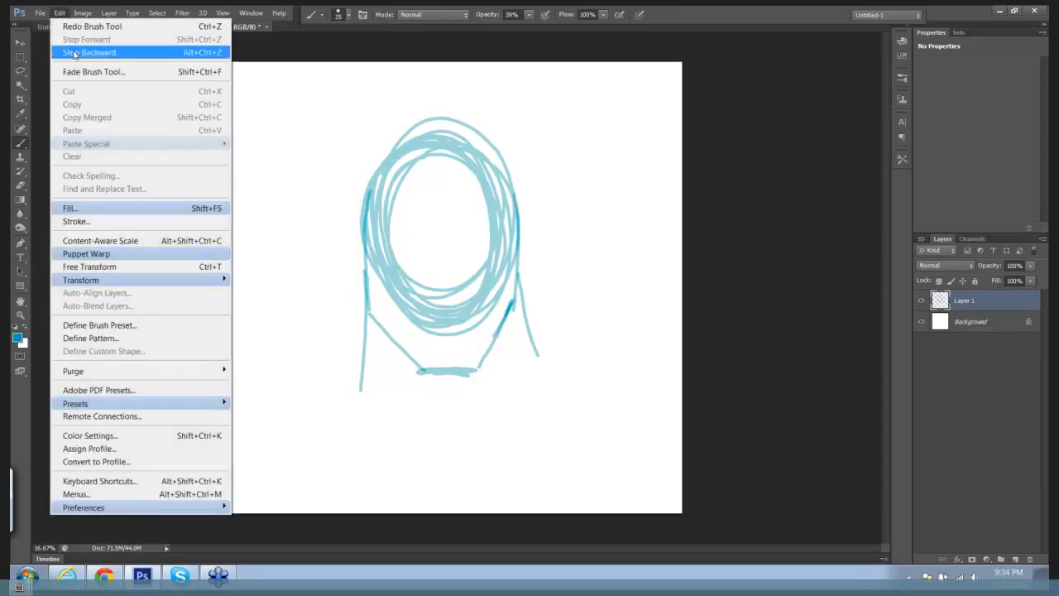
{"action": "left_click", "coordinate": [73, 53]}
{"action": "left_click_drag", "start_coordinate": [516, 270], "coordinate": [536, 371]}
Add a small V at the throat, an inner neck line on each side, and sloping shoulder lines.
{"action": "left_click_drag", "start_coordinate": [449, 382], "coordinate": [463, 383]}
{"action": "left_click_drag", "start_coordinate": [513, 328], "coordinate": [523, 391]}
{"action": "left_click_drag", "start_coordinate": [394, 339], "coordinate": [381, 395]}
{"action": "left_click_drag", "start_coordinate": [359, 355], "coordinate": [304, 389]}
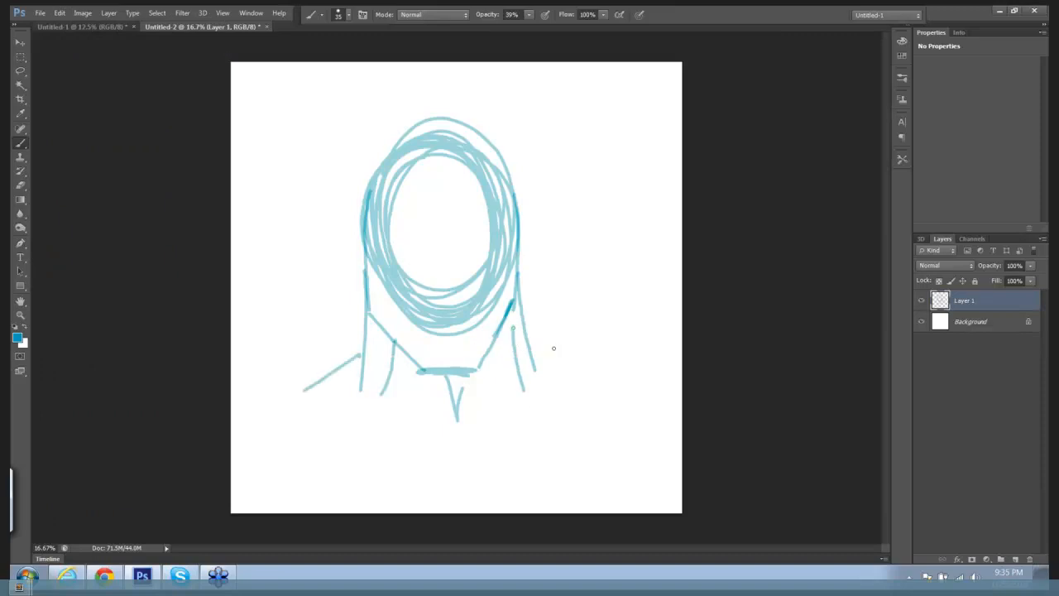
{"action": "left_click_drag", "start_coordinate": [526, 340], "coordinate": [585, 361]}
Sketch a narrow curved ear on the left side of the head.
{"action": "mouse_move", "coordinate": [362, 232]}
{"action": "left_mouse_down"}
{"action": "mouse_move", "coordinate": [353, 219]}
{"action": "mouse_move", "coordinate": [351, 266]}
{"action": "mouse_move", "coordinate": [365, 284]}
{"action": "left_mouse_up"}
{"action": "key", "text": "ctrl+z"}
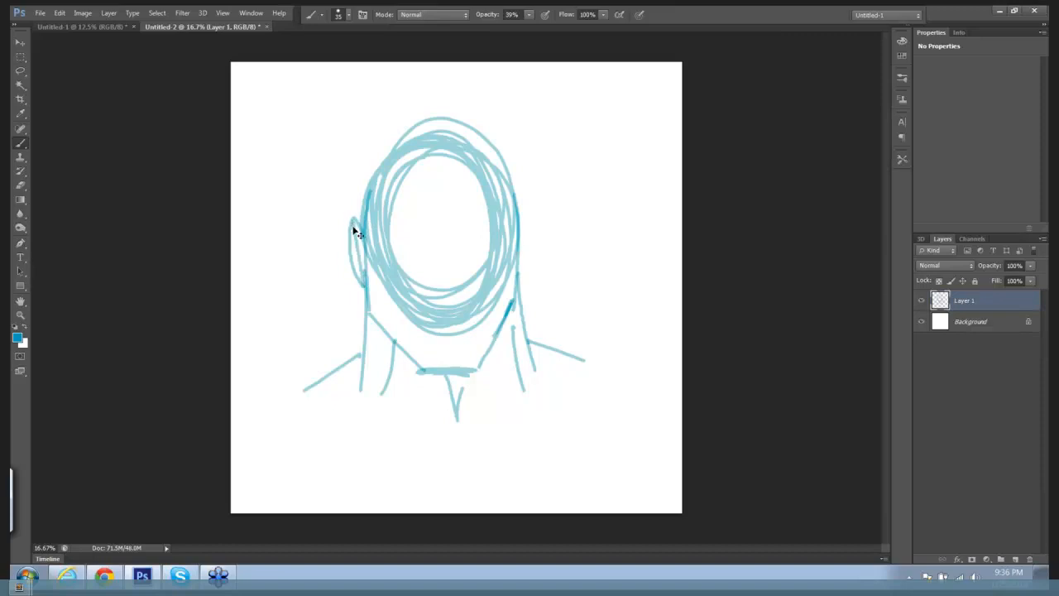
{"action": "key", "text": "ctrl+z"}
Draw a level, straight guide line across the face from the top of the left ear and outline a matching right ear.
{"action": "left_click_drag", "start_coordinate": [354, 219], "coordinate": [359, 217]}
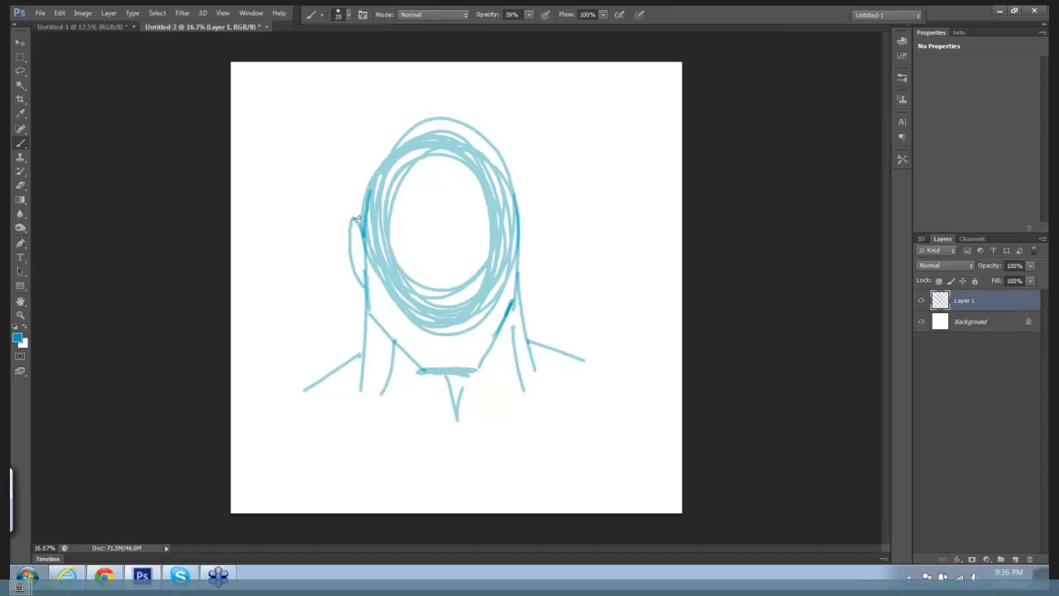
{"action": "left_click", "coordinate": [517, 220], "text": "shift"}
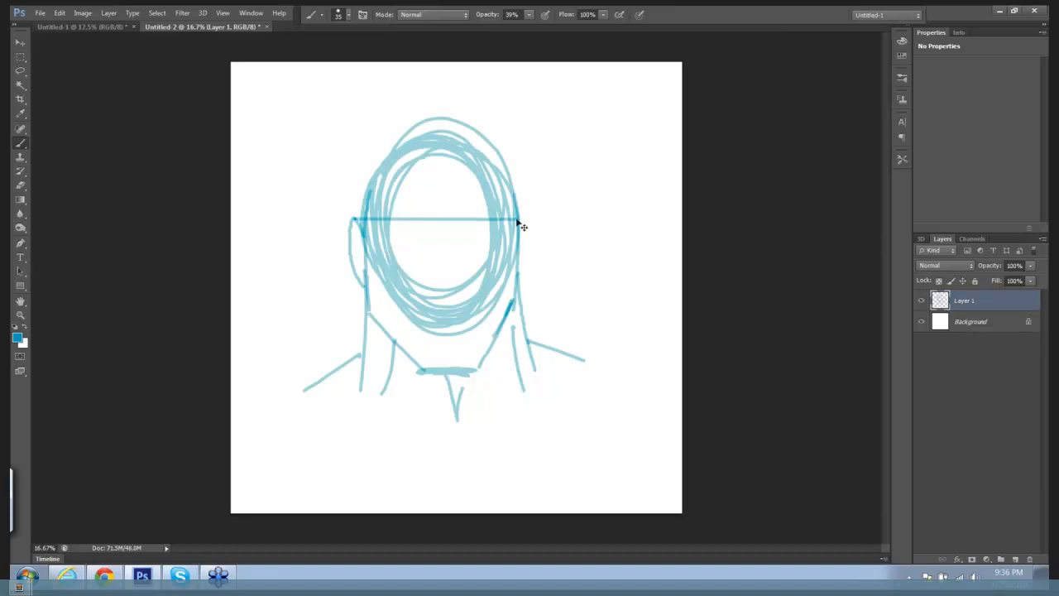
{"action": "key", "text": "ctrl+z"}
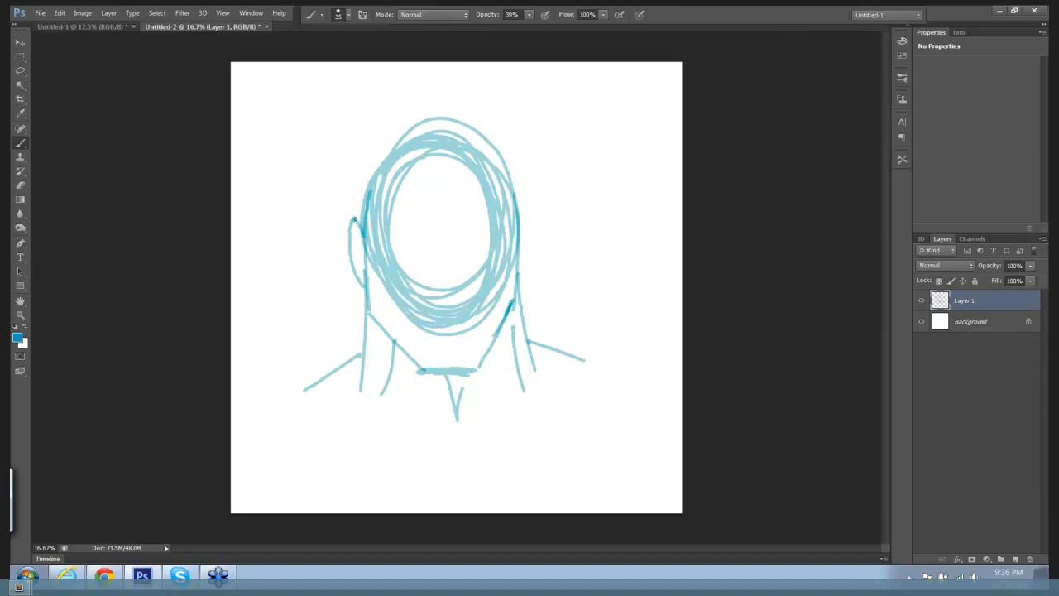
{"action": "left_click", "coordinate": [519, 214], "text": "shift"}
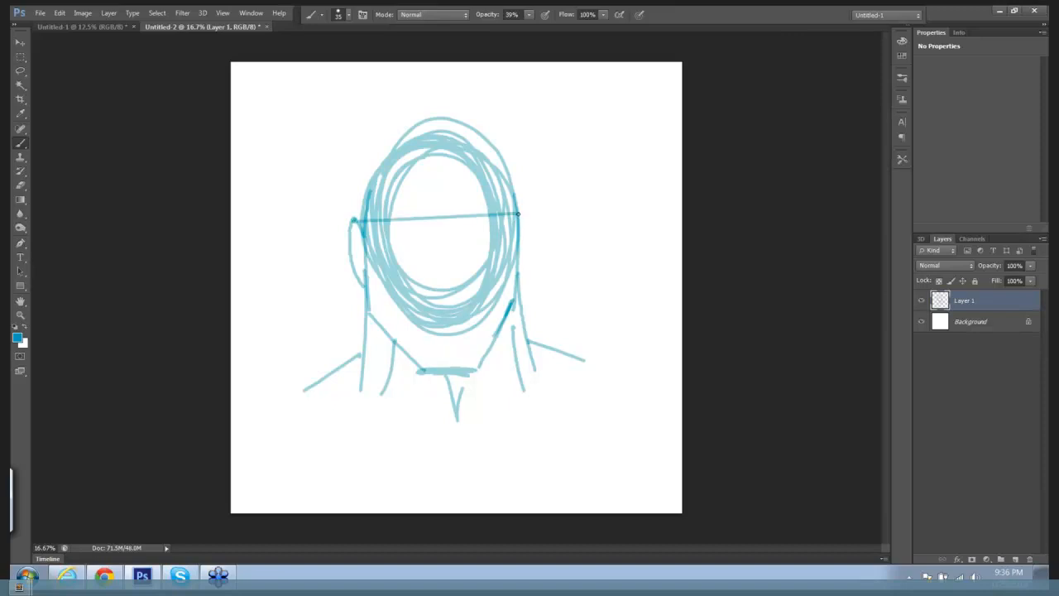
{"action": "key", "text": "ctrl+z"}
{"action": "left_click_drag", "start_coordinate": [352, 222], "coordinate": [518, 222]}
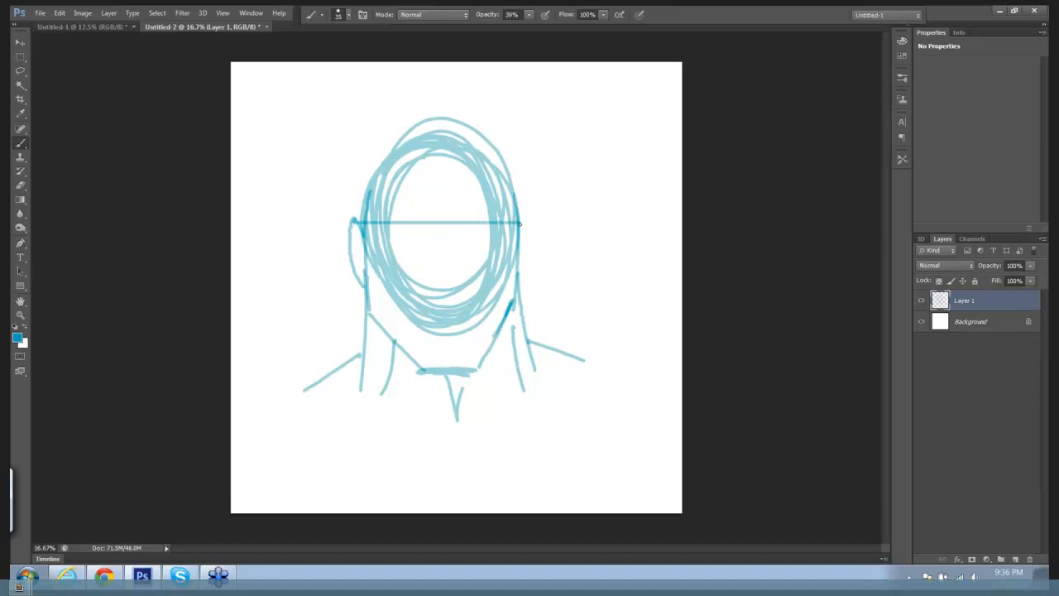
{"action": "mouse_move", "coordinate": [519, 221]}
{"action": "left_mouse_down"}
{"action": "mouse_move", "coordinate": [530, 255]}
{"action": "mouse_move", "coordinate": [520, 284]}
{"action": "left_mouse_up"}
Draw a second horizontal guide line slightly lower across the face and sketch the right eye's curved upper line on it.
{"action": "left_click_drag", "start_coordinate": [382, 241], "coordinate": [518, 242]}
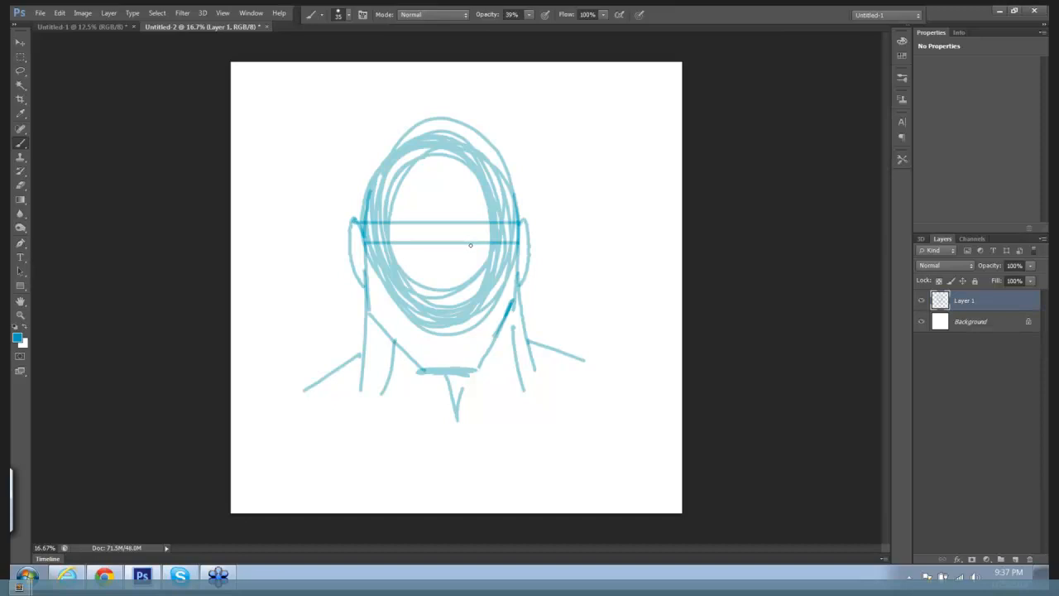
{"action": "mouse_move", "coordinate": [469, 245]}
{"action": "left_mouse_down"}
{"action": "mouse_move", "coordinate": [507, 230]}
{"action": "mouse_move", "coordinate": [469, 250]}
{"action": "mouse_move", "coordinate": [505, 231]}
{"action": "mouse_move", "coordinate": [478, 237]}
{"action": "left_mouse_up"}
{"action": "left_click", "coordinate": [22, 57]}
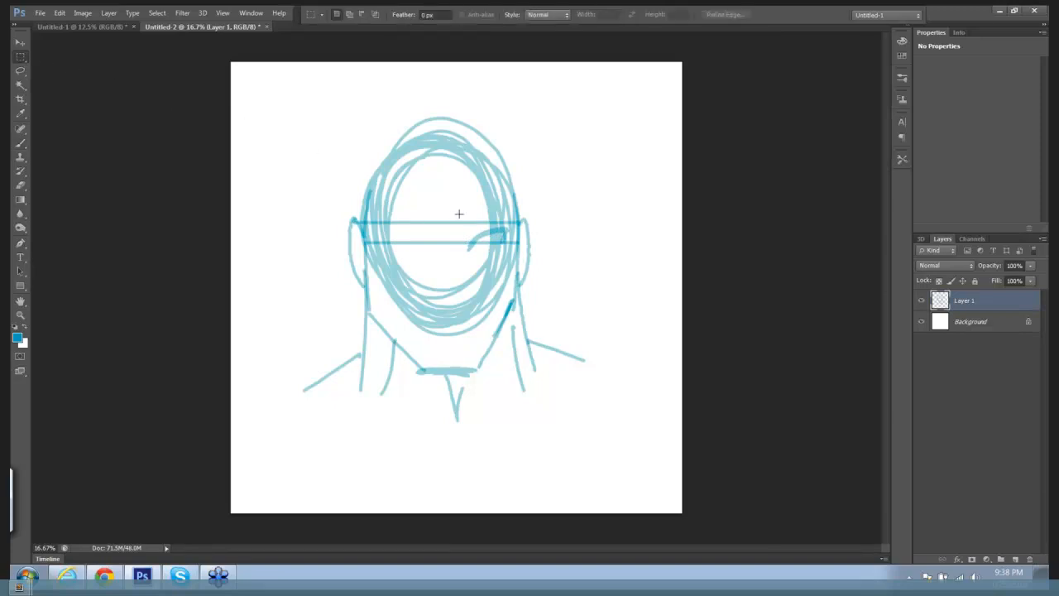
{"action": "left_click_drag", "start_coordinate": [464, 199], "coordinate": [507, 231]}
{"action": "key", "text": "v"}
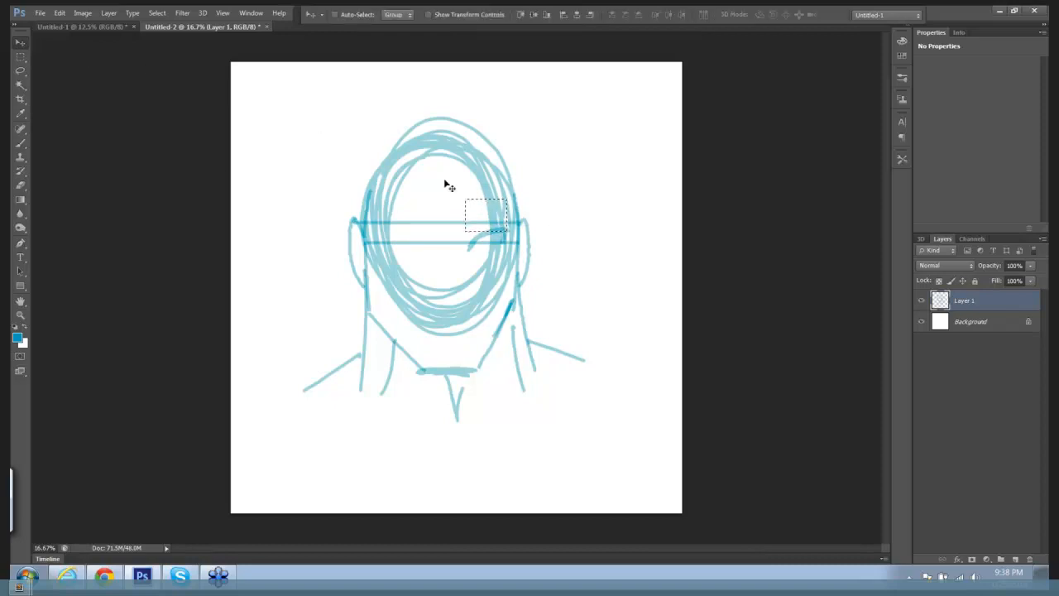
{"action": "left_click_drag", "start_coordinate": [492, 218], "coordinate": [458, 219]}
{"action": "key", "text": "ctrl+z"}
{"action": "left_click_drag", "start_coordinate": [487, 225], "coordinate": [447, 225]}
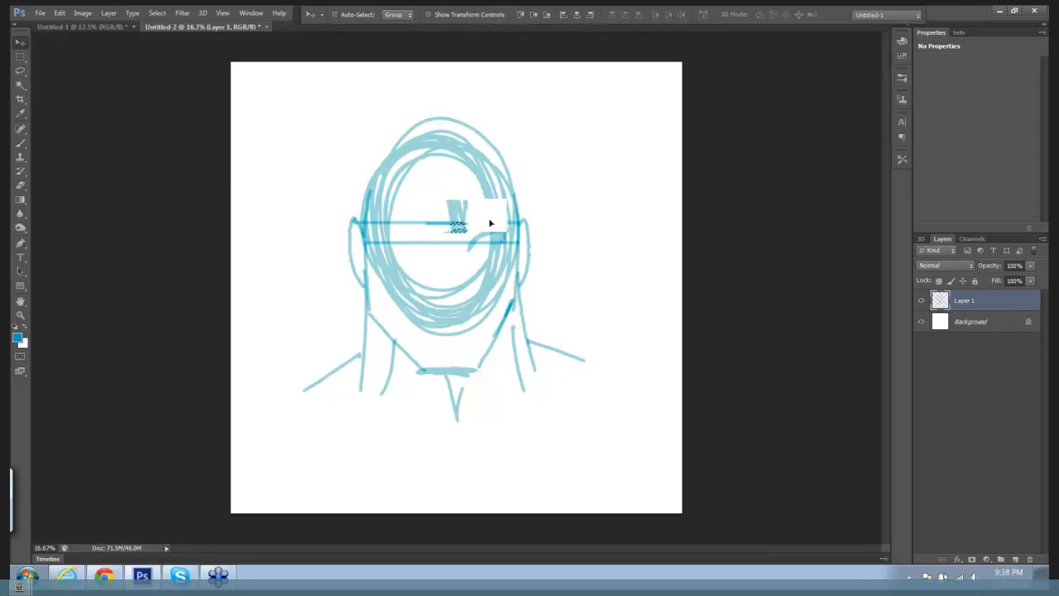
{"action": "left_click", "coordinate": [60, 13]}
{"action": "left_click", "coordinate": [80, 57]}
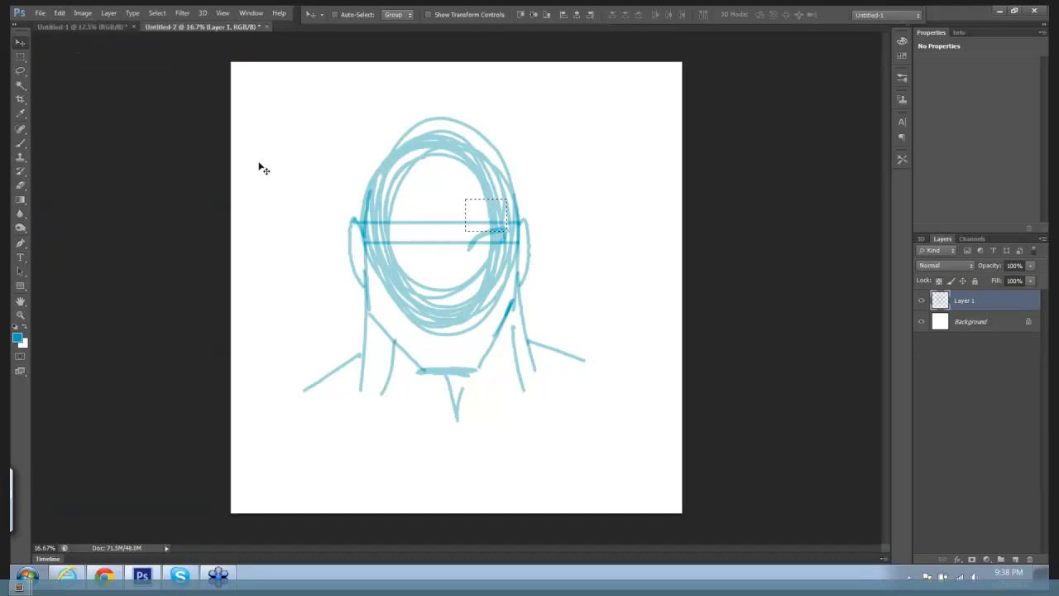
{"action": "key", "text": "ctrl+d"}
Sketch the left eye's curve with the brush to mirror the right one, and add a small nose curve between the eyes.
{"action": "key", "text": "b"}
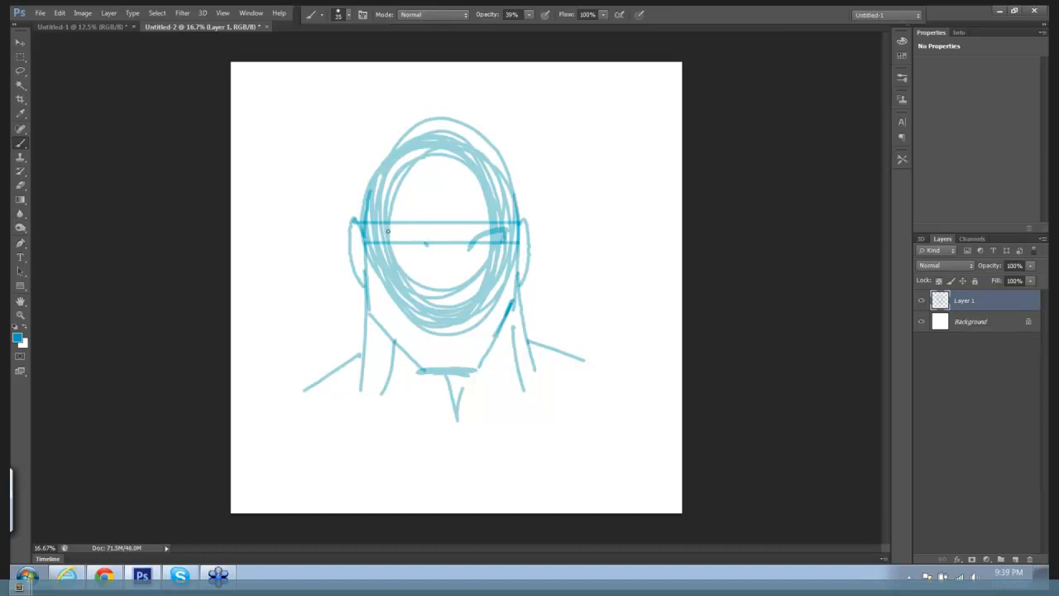
{"action": "mouse_move", "coordinate": [386, 231]}
{"action": "left_mouse_down"}
{"action": "mouse_move", "coordinate": [427, 243]}
{"action": "mouse_move", "coordinate": [386, 233]}
{"action": "mouse_move", "coordinate": [391, 241]}
{"action": "mouse_move", "coordinate": [415, 232]}
{"action": "left_mouse_up"}
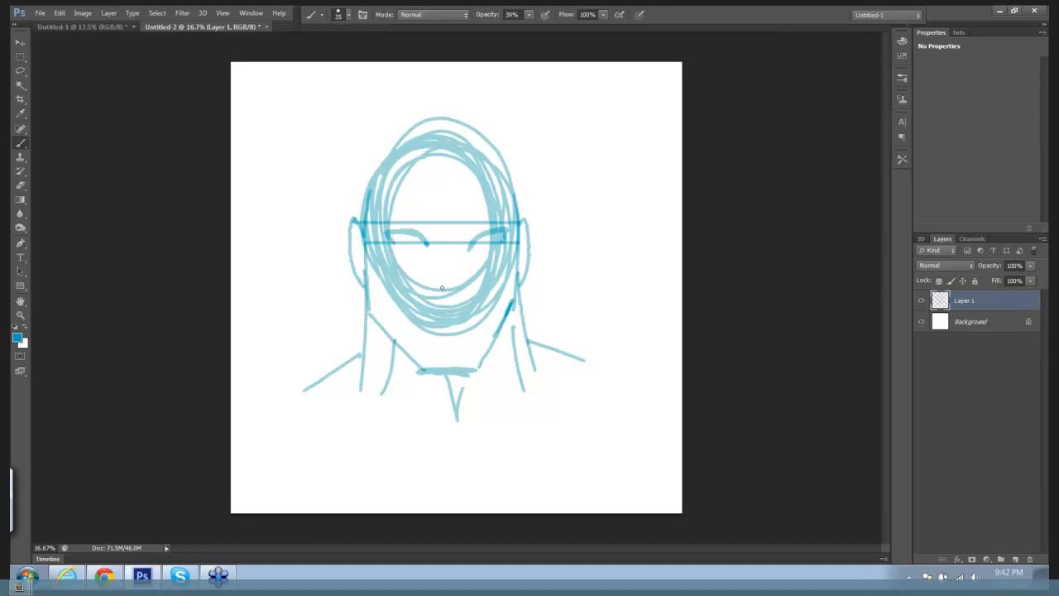
{"action": "left_click_drag", "start_coordinate": [428, 280], "coordinate": [463, 280]}
{"action": "key", "text": "ctrl+z"}
{"action": "left_click_drag", "start_coordinate": [445, 247], "coordinate": [458, 253]}
Draw a straight vertical centre line from the chin to the top edge of the canvas and mark the nose and mouth on it.
{"action": "left_click_drag", "start_coordinate": [439, 91], "coordinate": [438, 465]}
{"action": "key", "text": "ctrl+z"}
{"action": "left_click_drag", "start_coordinate": [452, 369], "coordinate": [450, 62]}
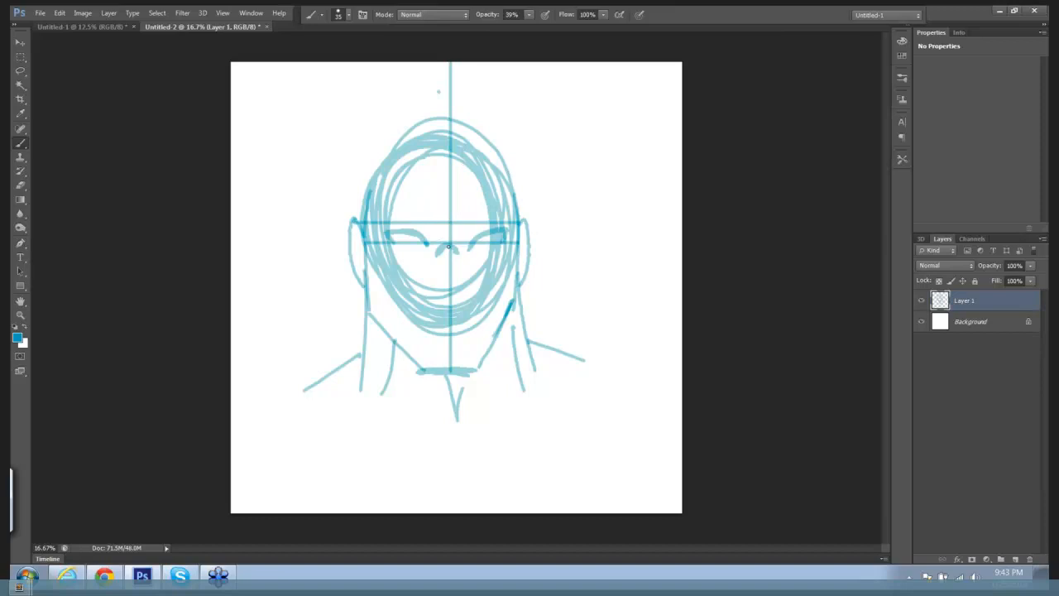
{"action": "left_click_drag", "start_coordinate": [443, 250], "coordinate": [452, 250]}
{"action": "left_click_drag", "start_coordinate": [450, 306], "coordinate": [465, 307]}
Change the foreground colour to near-black (#090a0a) and sketch the mouth across the centre line with a 25 px brush.
{"action": "left_click", "coordinate": [17, 337]}
{"action": "left_click", "coordinate": [391, 292]}
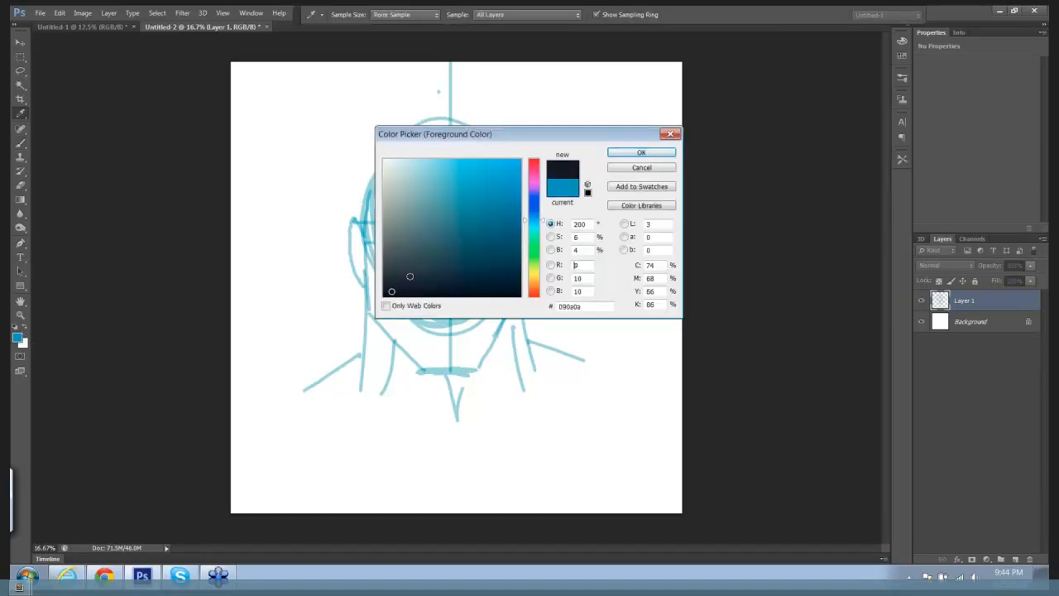
{"action": "left_click", "coordinate": [641, 153]}
{"action": "mouse_move", "coordinate": [433, 304]}
{"action": "left_mouse_down"}
{"action": "mouse_move", "coordinate": [465, 304]}
{"action": "mouse_move", "coordinate": [441, 294]}
{"action": "mouse_move", "coordinate": [461, 301]}
{"action": "left_mouse_up"}
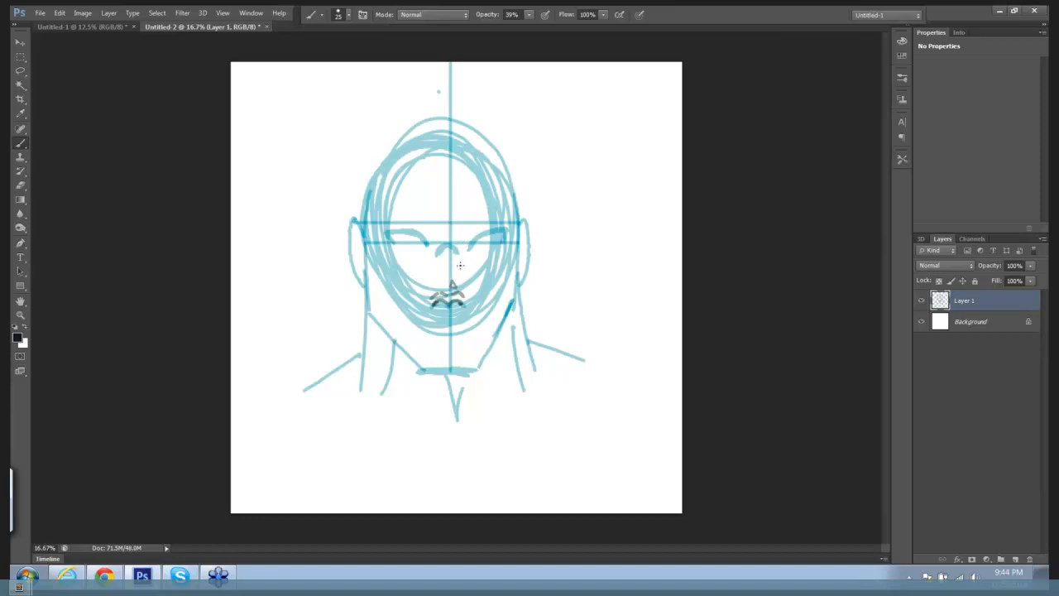
Sketch both eyebrows and the two sides of the nose bridge, erasing the line that joins the right eyebrow to the nose.
{"action": "mouse_move", "coordinate": [459, 264]}
{"action": "left_mouse_down"}
{"action": "mouse_move", "coordinate": [459, 273]}
{"action": "mouse_move", "coordinate": [480, 212]}
{"action": "mouse_move", "coordinate": [513, 207]}
{"action": "mouse_move", "coordinate": [509, 222]}
{"action": "mouse_move", "coordinate": [490, 217]}
{"action": "mouse_move", "coordinate": [462, 247]}
{"action": "left_mouse_up"}
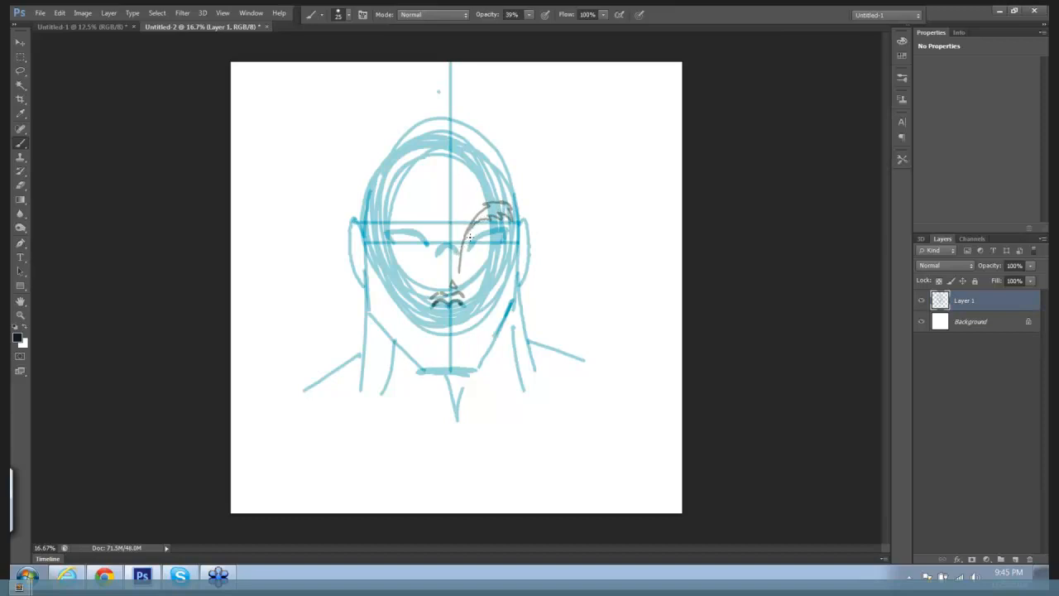
{"action": "key", "text": "e"}
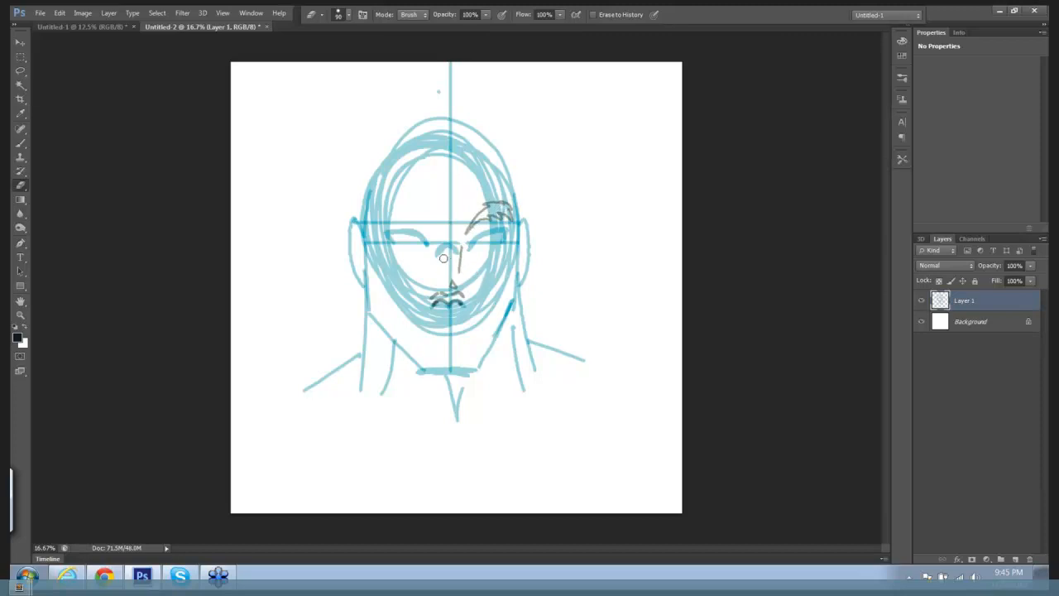
{"action": "key", "text": "b"}
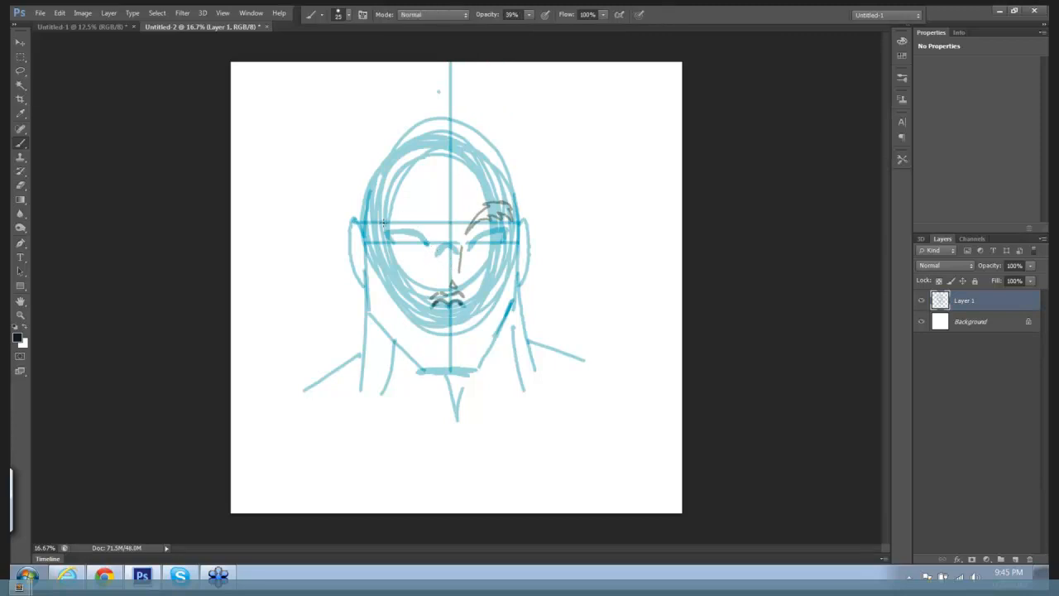
{"action": "mouse_move", "coordinate": [379, 224]}
{"action": "left_mouse_down"}
{"action": "mouse_move", "coordinate": [404, 205]}
{"action": "mouse_move", "coordinate": [425, 222]}
{"action": "left_mouse_up"}
{"action": "mouse_move", "coordinate": [401, 218]}
{"action": "left_mouse_down"}
{"action": "mouse_move", "coordinate": [422, 222]}
{"action": "mouse_move", "coordinate": [443, 270]}
{"action": "left_mouse_up"}
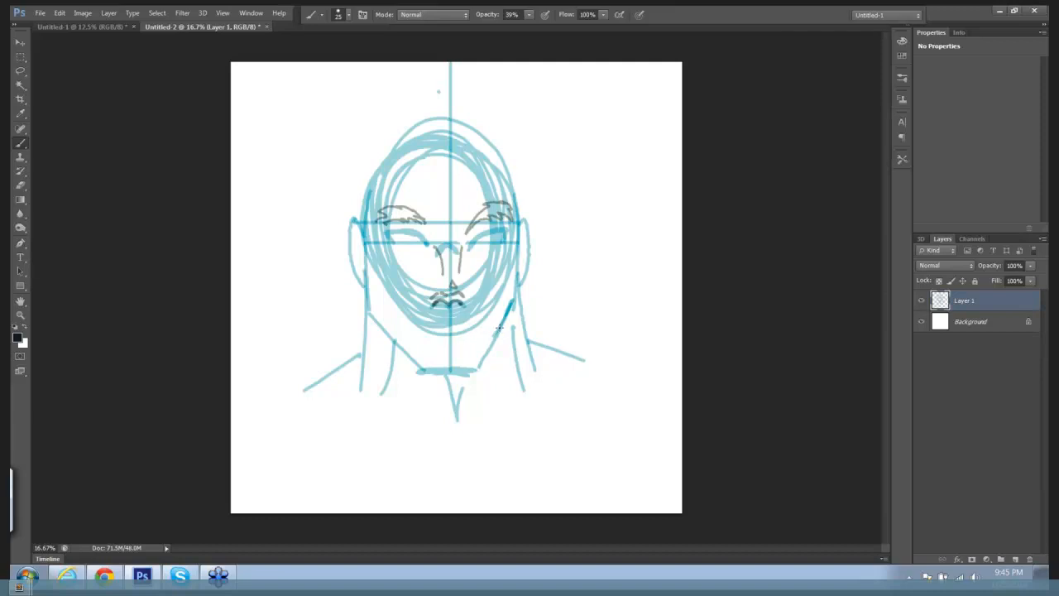
Select the mouth sketch with a rectangular marquee, scale it to 83.16% width and 95.26% height, deselect it and return to the brush.
{"action": "left_click", "coordinate": [21, 58]}
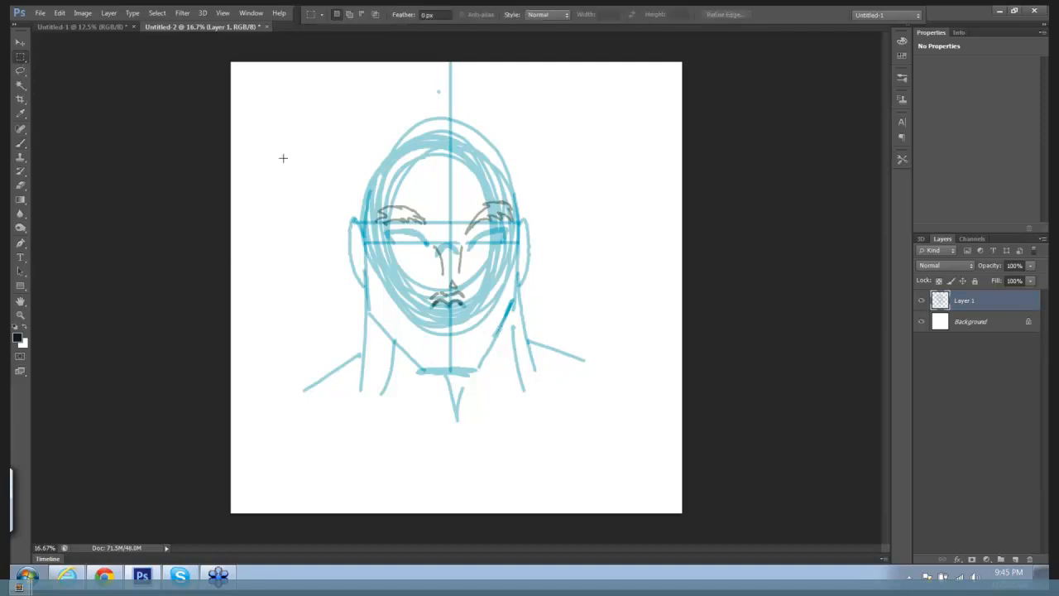
{"action": "left_click_drag", "start_coordinate": [424, 290], "coordinate": [477, 316]}
{"action": "key", "text": "ctrl+t"}
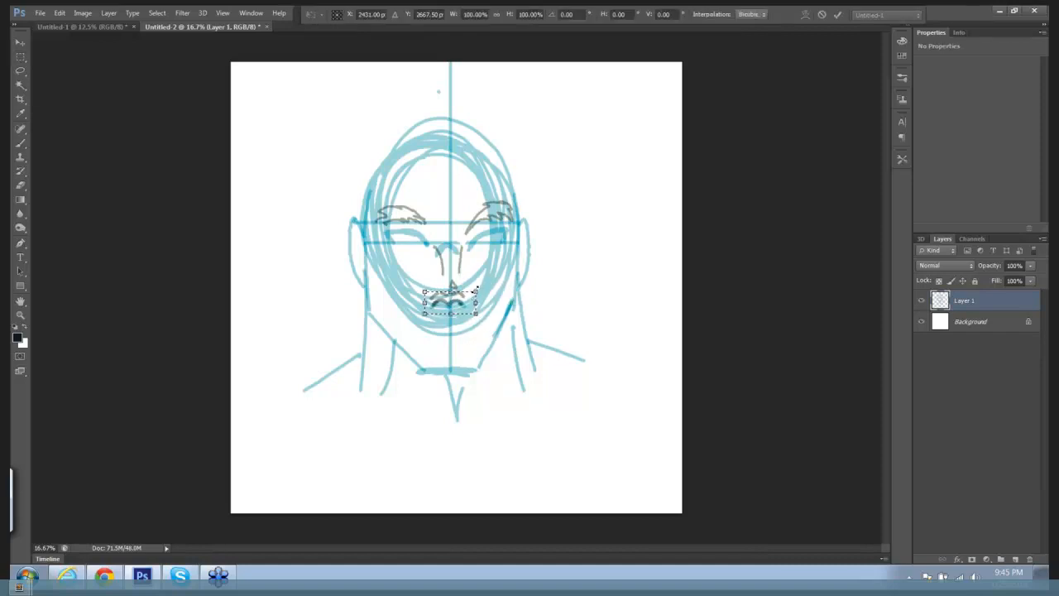
{"action": "left_click_drag", "start_coordinate": [479, 289], "coordinate": [452, 352]}
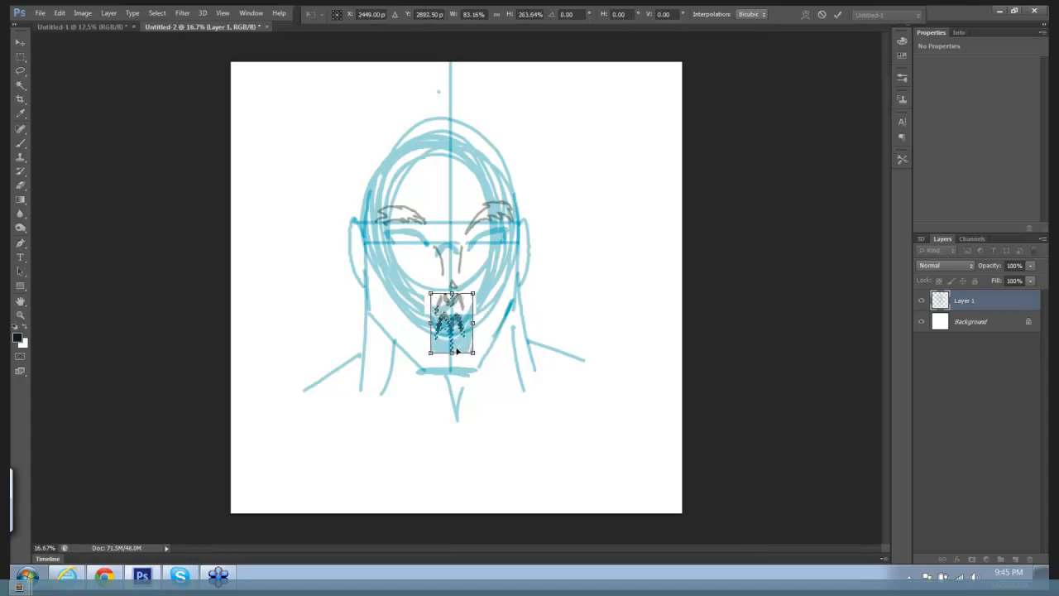
{"action": "key", "text": "ctrl+z"}
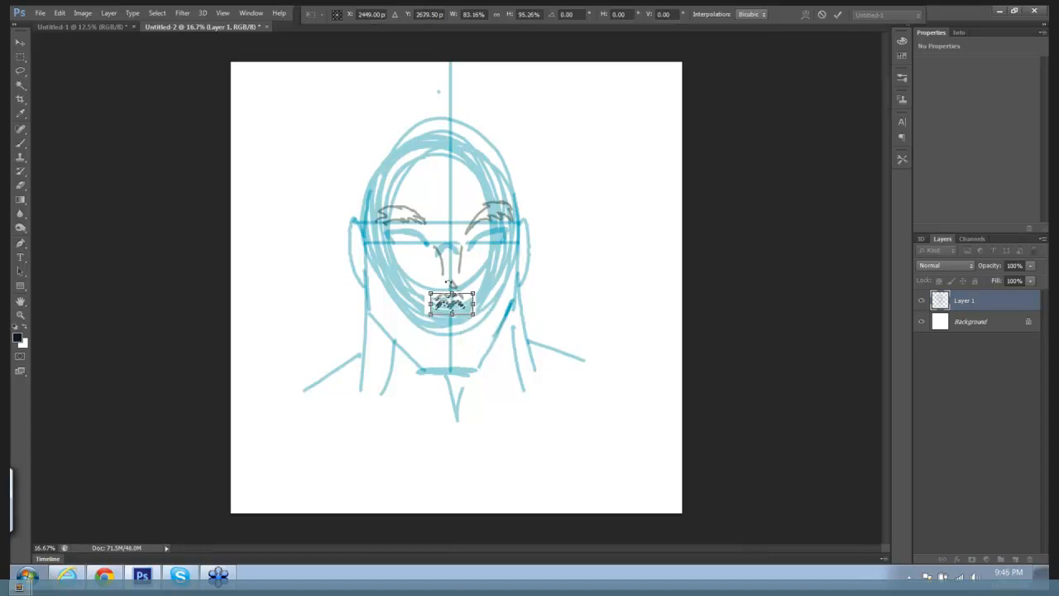
{"action": "key", "text": "Return"}
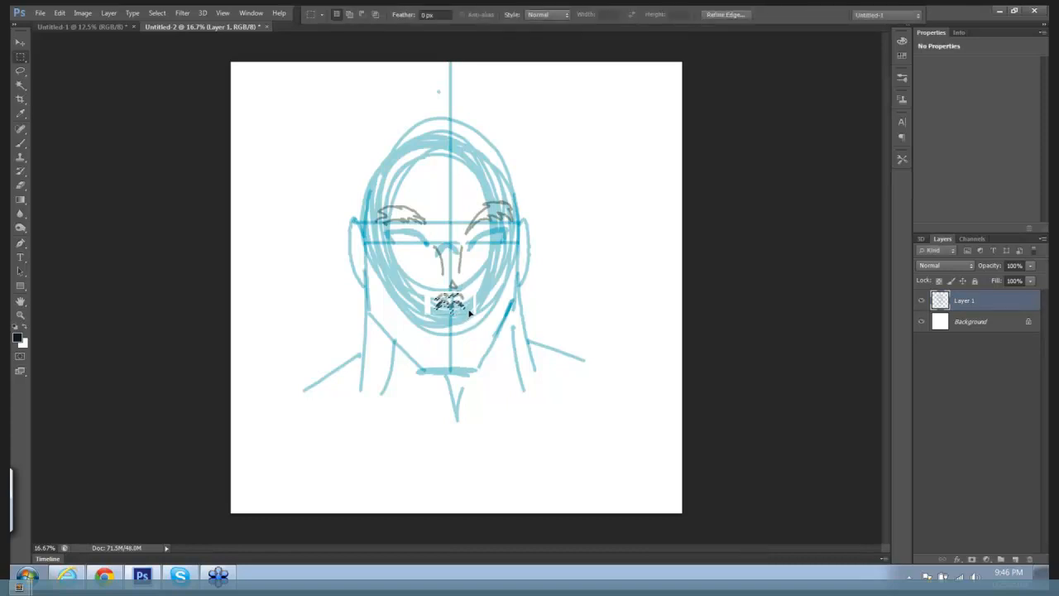
{"action": "key", "text": "ctrl+d"}
{"action": "left_click_drag", "start_coordinate": [419, 323], "coordinate": [437, 315]}
{"action": "key", "text": "ctrl+d"}
{"action": "key", "text": "b"}
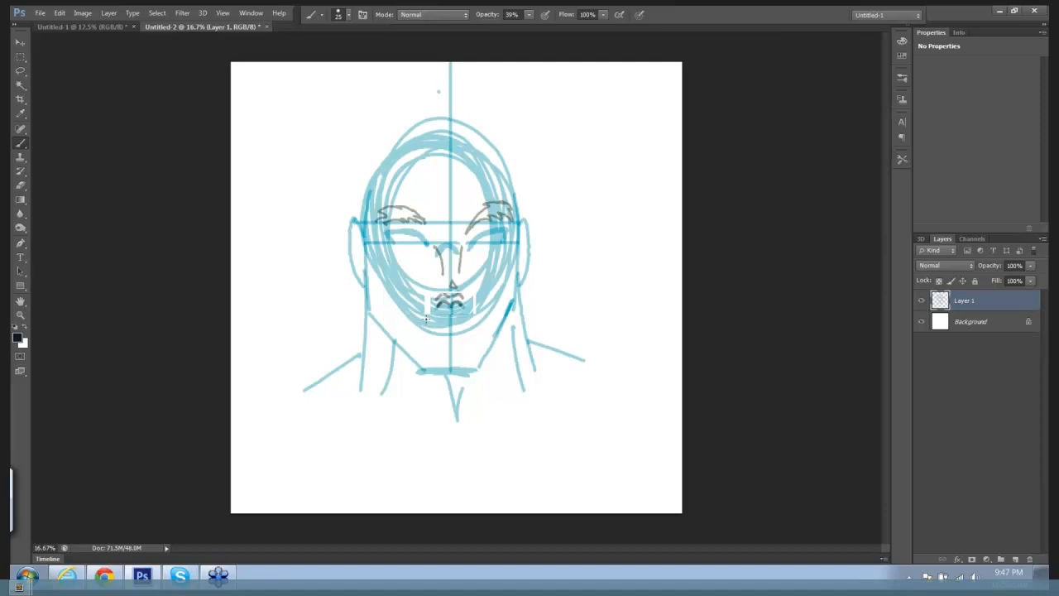
{"action": "mouse_move", "coordinate": [422, 322]}
{"action": "left_mouse_down"}
{"action": "mouse_move", "coordinate": [461, 309]}
{"action": "mouse_move", "coordinate": [469, 323]}
{"action": "mouse_move", "coordinate": [442, 326]}
{"action": "mouse_move", "coordinate": [451, 352]}
{"action": "left_mouse_up"}
{"action": "key", "text": "ctrl+alt+z"}
{"action": "key", "text": "ctrl+alt+z"}
{"action": "left_click", "coordinate": [61, 13]}
{"action": "left_click", "coordinate": [72, 52]}
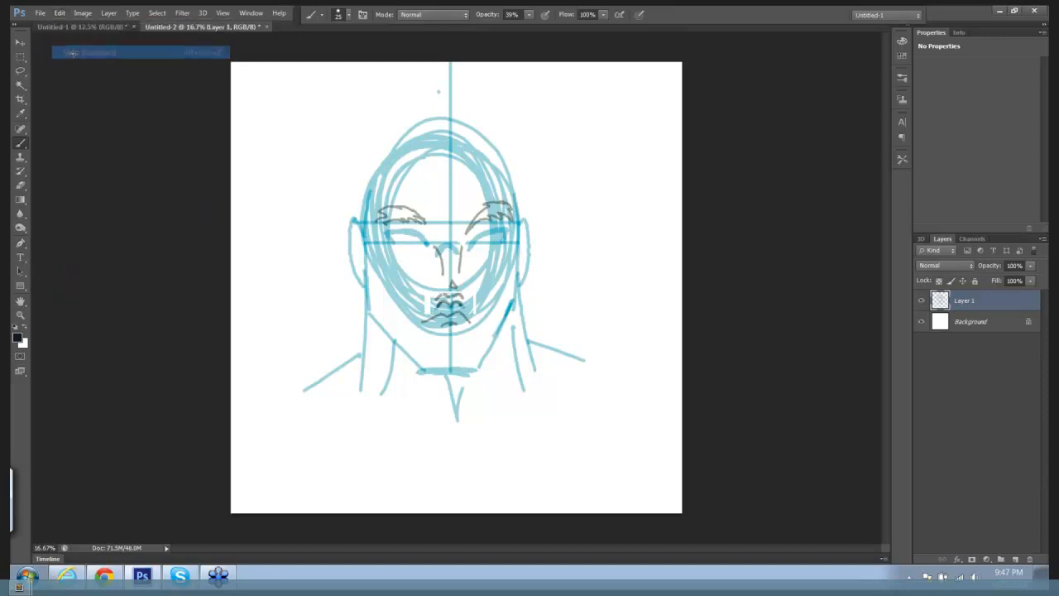
{"action": "left_click", "coordinate": [59, 14]}
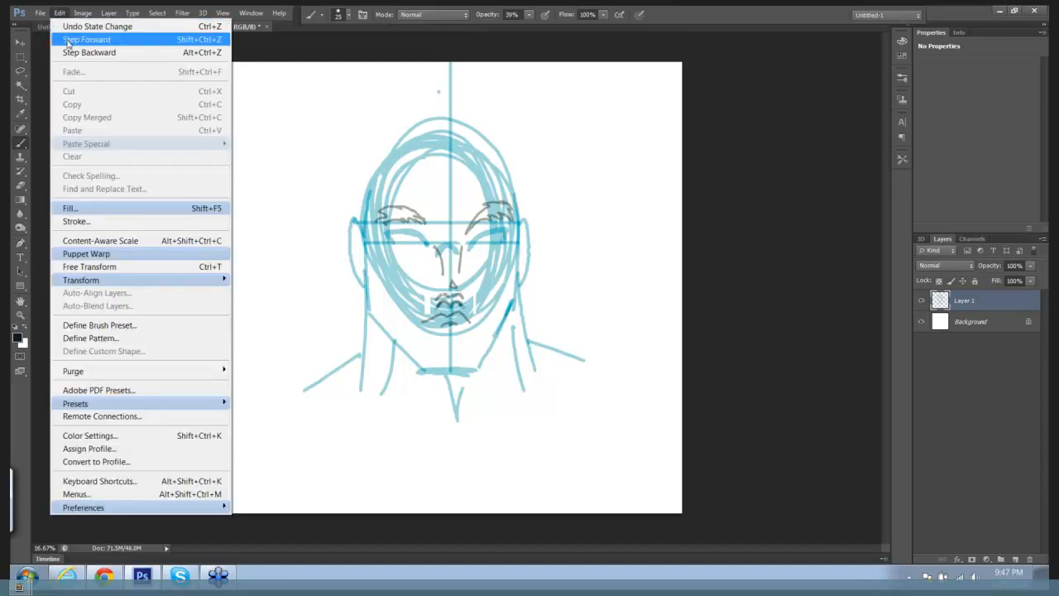
{"action": "left_click", "coordinate": [72, 52]}
{"action": "left_click", "coordinate": [59, 13]}
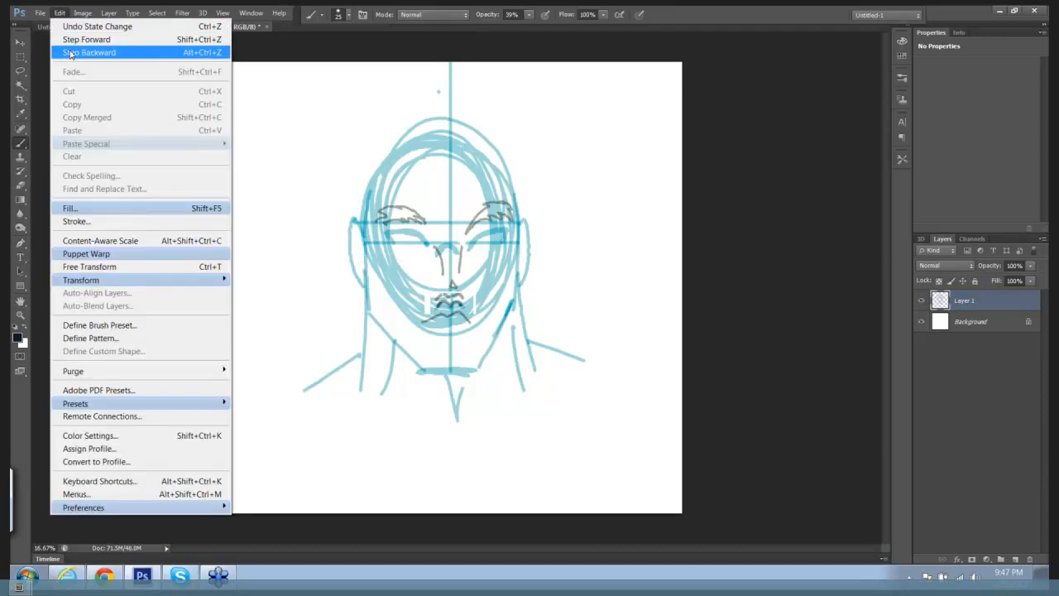
{"action": "left_click", "coordinate": [71, 52]}
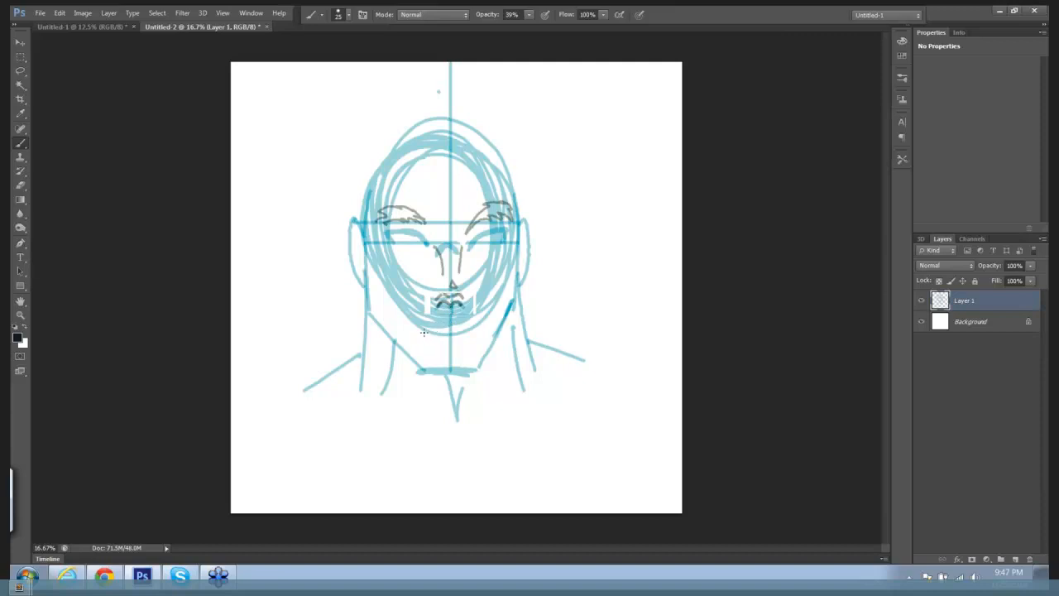
Sketch a wider upper lip below the scaled mouth sketch and darken its lower edge with a 15 px brush.
{"action": "left_click_drag", "start_coordinate": [426, 331], "coordinate": [473, 330]}
{"action": "left_click_drag", "start_coordinate": [422, 333], "coordinate": [434, 328]}
{"action": "scroll", "coordinate": [600, 279], "scroll_direction": "up", "scroll_amount": 5}
{"action": "left_click_drag", "start_coordinate": [631, 262], "coordinate": [681, 239]}
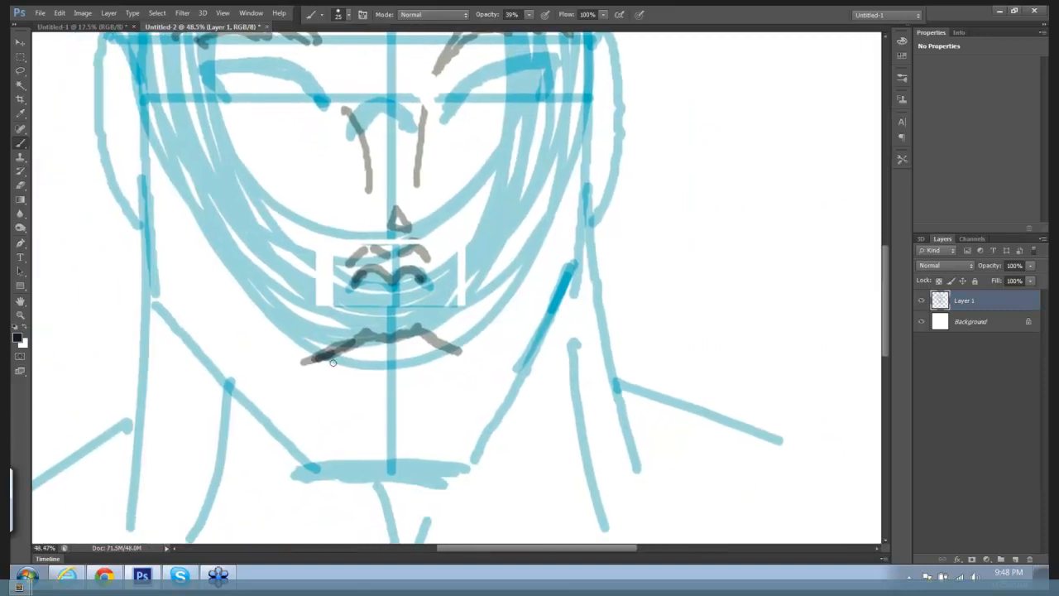
{"action": "mouse_move", "coordinate": [322, 357]}
{"action": "left_mouse_down"}
{"action": "mouse_move", "coordinate": [310, 365]}
{"action": "mouse_move", "coordinate": [358, 349]}
{"action": "mouse_move", "coordinate": [443, 350]}
{"action": "left_mouse_up"}
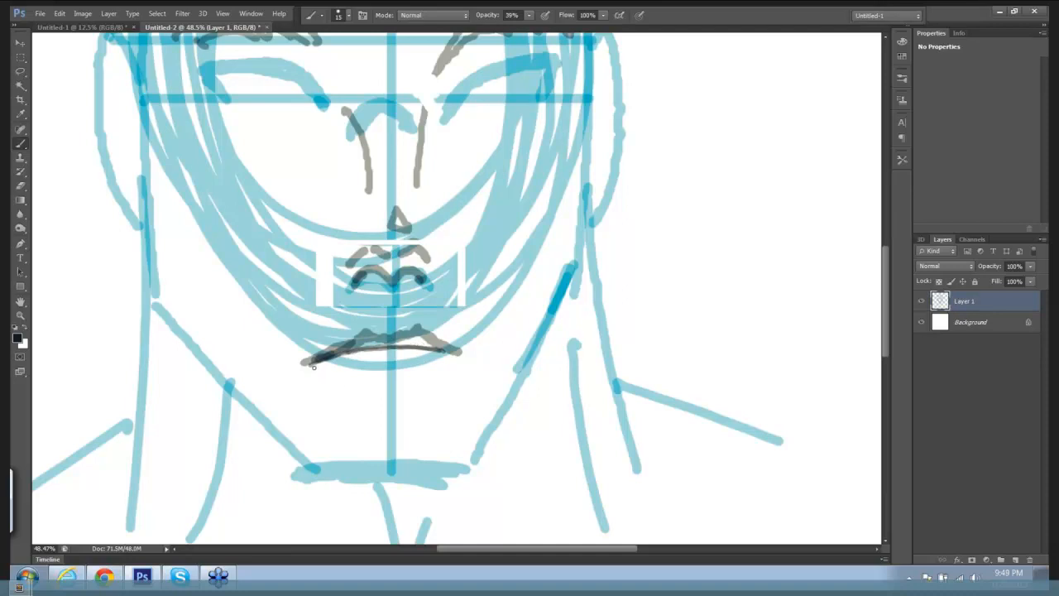
{"action": "mouse_move", "coordinate": [315, 369]}
{"action": "left_mouse_down"}
{"action": "mouse_move", "coordinate": [345, 384]}
{"action": "mouse_move", "coordinate": [424, 386]}
{"action": "mouse_move", "coordinate": [444, 362]}
{"action": "left_mouse_up"}
{"action": "key", "text": "ctrl+z"}
Change the foreground colour to pink (#f50d5f) and draw short slanted strokes under both mouth corners for the lower lip.
{"action": "left_click", "coordinate": [17, 337]}
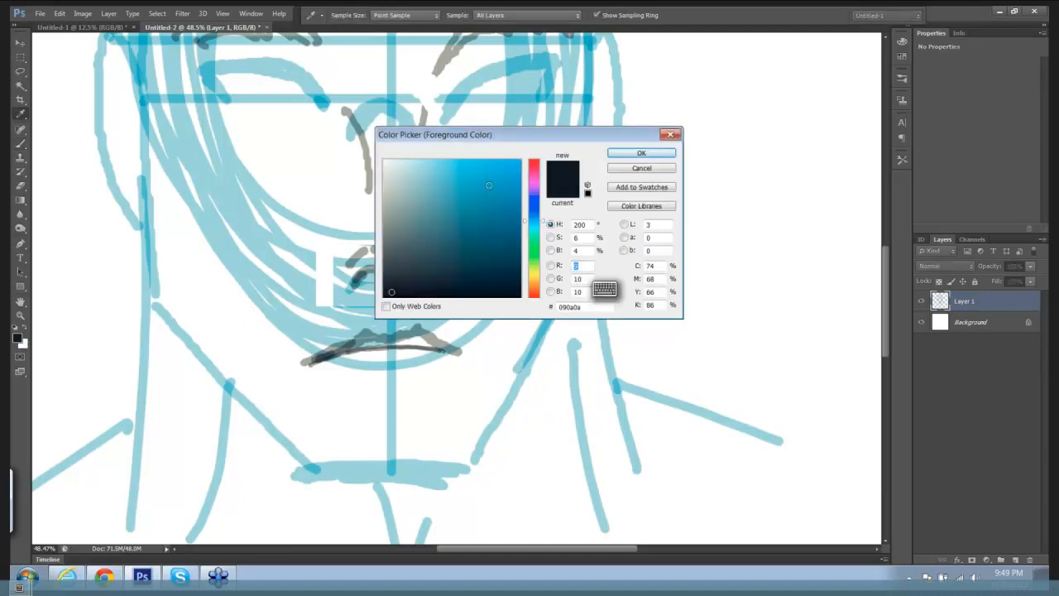
{"action": "left_click", "coordinate": [537, 171]}
{"action": "left_click", "coordinate": [625, 154]}
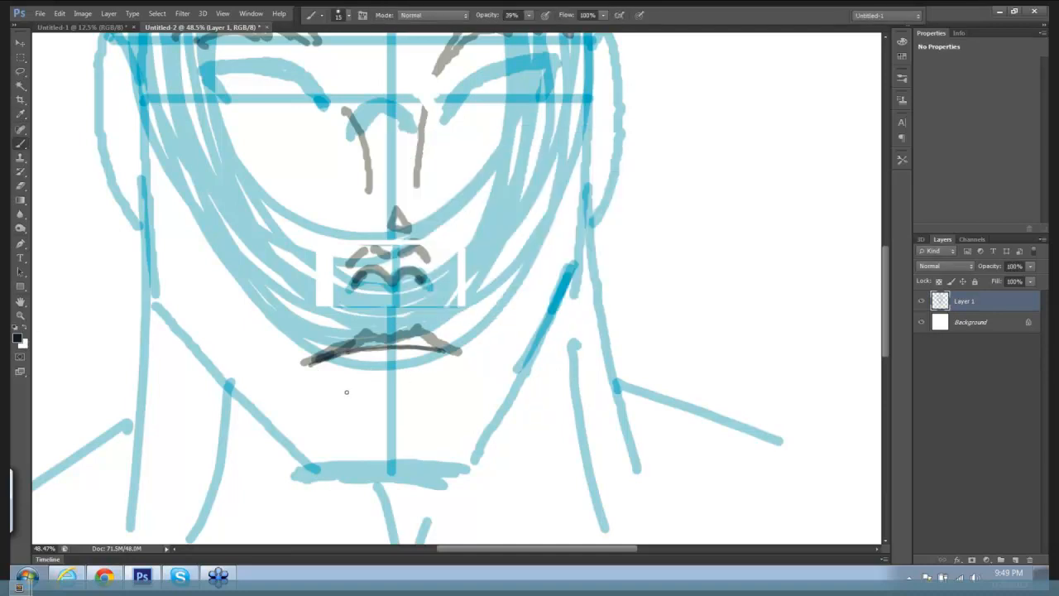
{"action": "left_click_drag", "start_coordinate": [310, 365], "coordinate": [335, 386]}
{"action": "key", "text": "ctrl+z"}
{"action": "left_click", "coordinate": [17, 338]}
{"action": "left_click", "coordinate": [512, 164]}
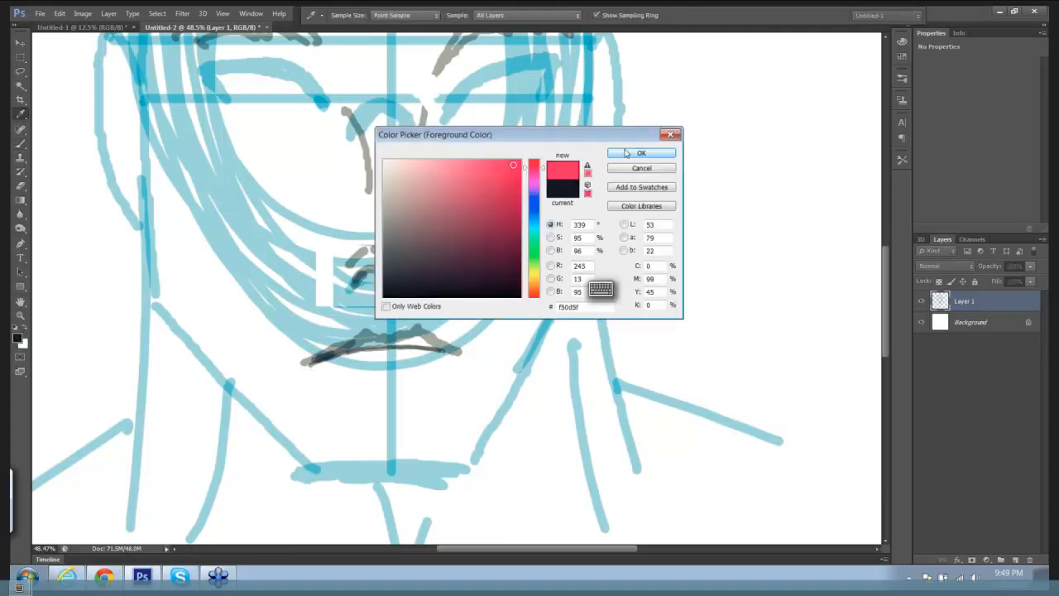
{"action": "key", "text": "Return"}
{"action": "left_click_drag", "start_coordinate": [309, 366], "coordinate": [337, 388]}
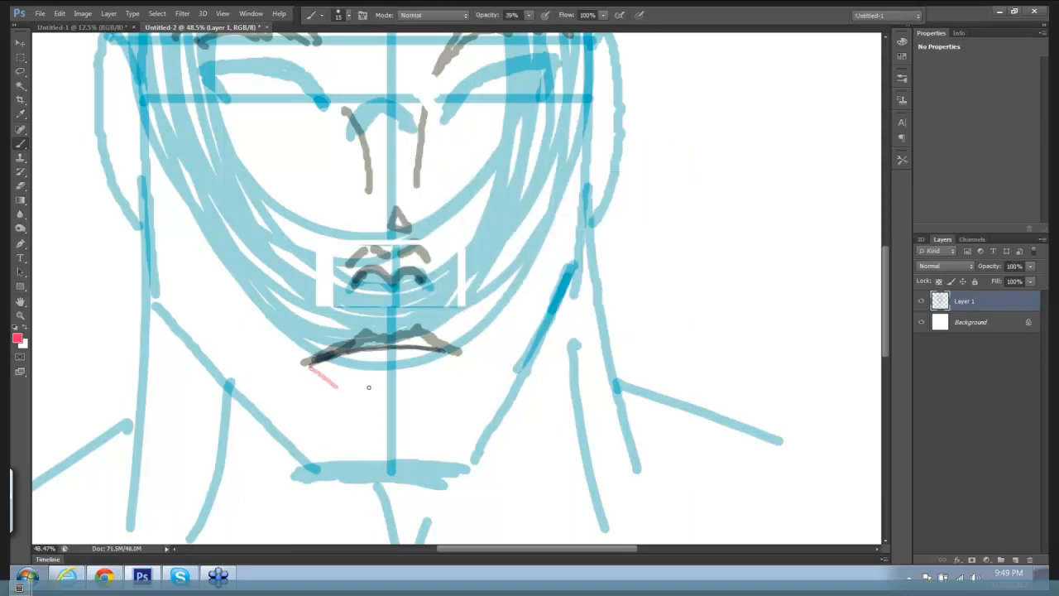
{"action": "left_click_drag", "start_coordinate": [455, 358], "coordinate": [441, 377]}
Change the foreground colour to dark grey and draw the curve beneath the lower lip, a chin mark and a small mark beside the mouth.
{"action": "left_click", "coordinate": [16, 337]}
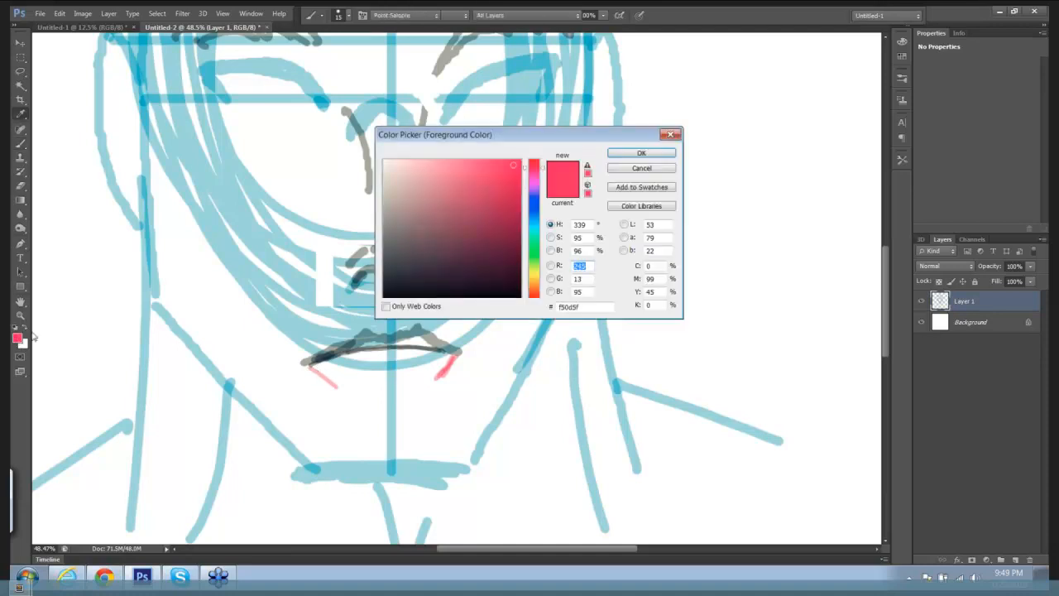
{"action": "left_click", "coordinate": [641, 153]}
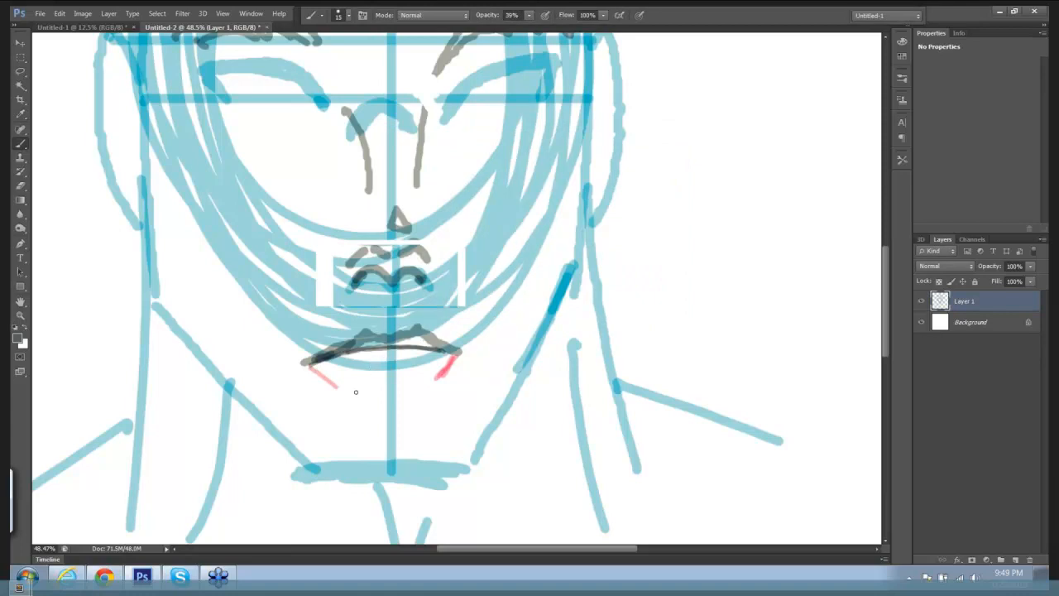
{"action": "mouse_move", "coordinate": [346, 389]}
{"action": "left_mouse_down"}
{"action": "mouse_move", "coordinate": [389, 379]}
{"action": "mouse_move", "coordinate": [422, 386]}
{"action": "mouse_move", "coordinate": [355, 387]}
{"action": "mouse_move", "coordinate": [427, 388]}
{"action": "left_mouse_up"}
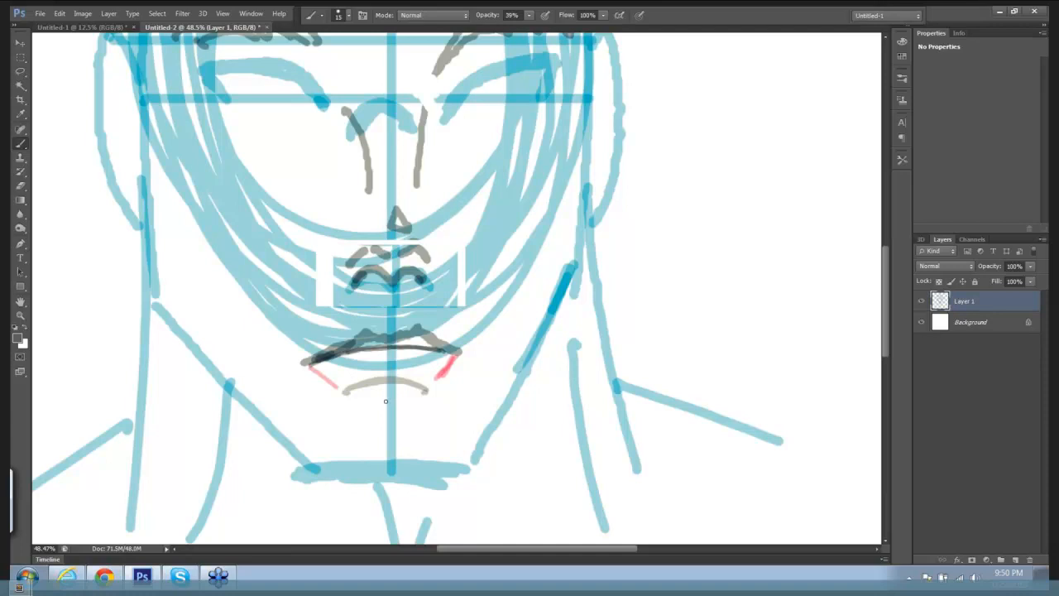
{"action": "left_click_drag", "start_coordinate": [376, 429], "coordinate": [390, 426]}
{"action": "left_click_drag", "start_coordinate": [472, 348], "coordinate": [472, 354]}
Draw slanted cheek lines on both sides of the face with a 40 px brush and add short strokes on either side of the chin.
{"action": "scroll", "coordinate": [674, 312], "scroll_direction": "down", "scroll_amount": 4}
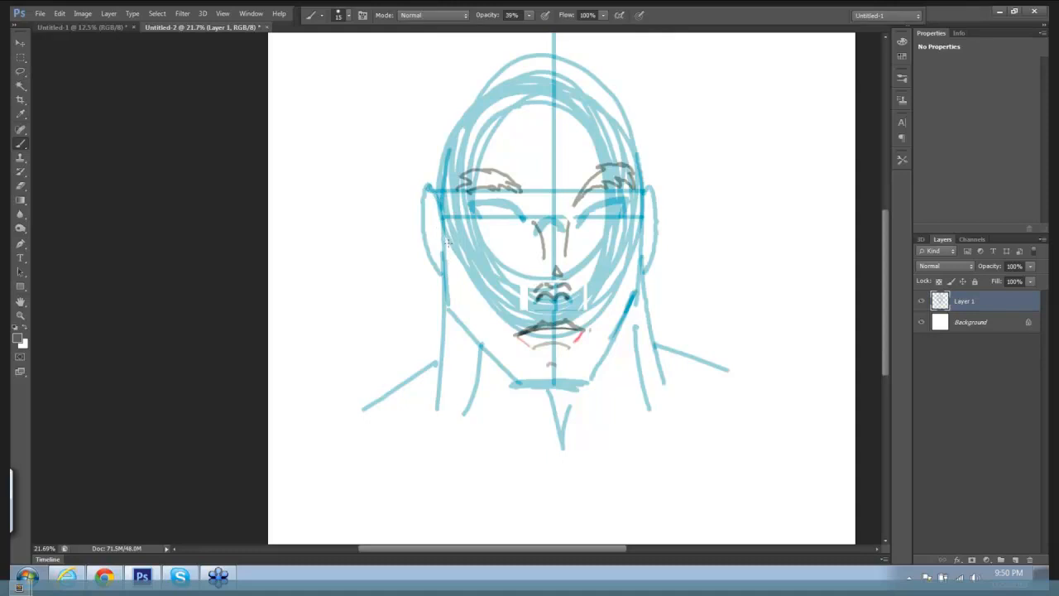
{"action": "left_click_drag", "start_coordinate": [451, 247], "coordinate": [490, 311]}
{"action": "key", "text": "bracketright"}
{"action": "key", "text": "bracketright"}
{"action": "key", "text": "bracketright"}
{"action": "left_click_drag", "start_coordinate": [451, 247], "coordinate": [495, 317]}
{"action": "left_click_drag", "start_coordinate": [635, 240], "coordinate": [610, 301]}
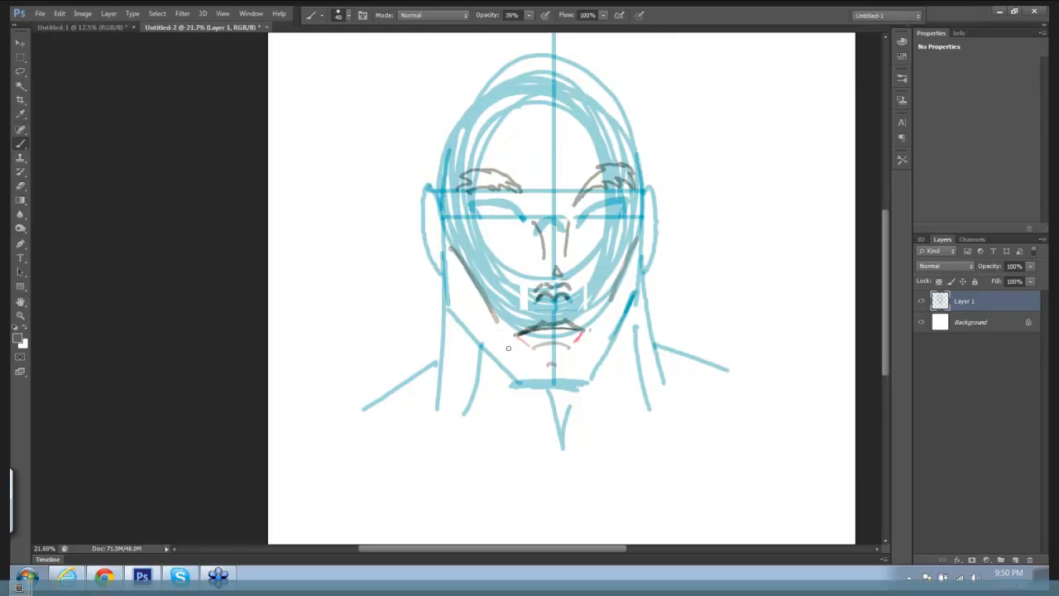
{"action": "left_click_drag", "start_coordinate": [507, 353], "coordinate": [520, 377]}
{"action": "left_click_drag", "start_coordinate": [588, 354], "coordinate": [586, 374]}
Reduce the brush to 25 px and sketch the inner contours of both ears.
{"action": "key", "text": "bracketleft"}
{"action": "mouse_move", "coordinate": [429, 217]}
{"action": "left_mouse_down"}
{"action": "mouse_move", "coordinate": [435, 206]}
{"action": "mouse_move", "coordinate": [436, 249]}
{"action": "left_mouse_up"}
{"action": "mouse_move", "coordinate": [651, 204]}
{"action": "left_mouse_down"}
{"action": "mouse_move", "coordinate": [646, 247]}
{"action": "mouse_move", "coordinate": [648, 212]}
{"action": "left_mouse_up"}
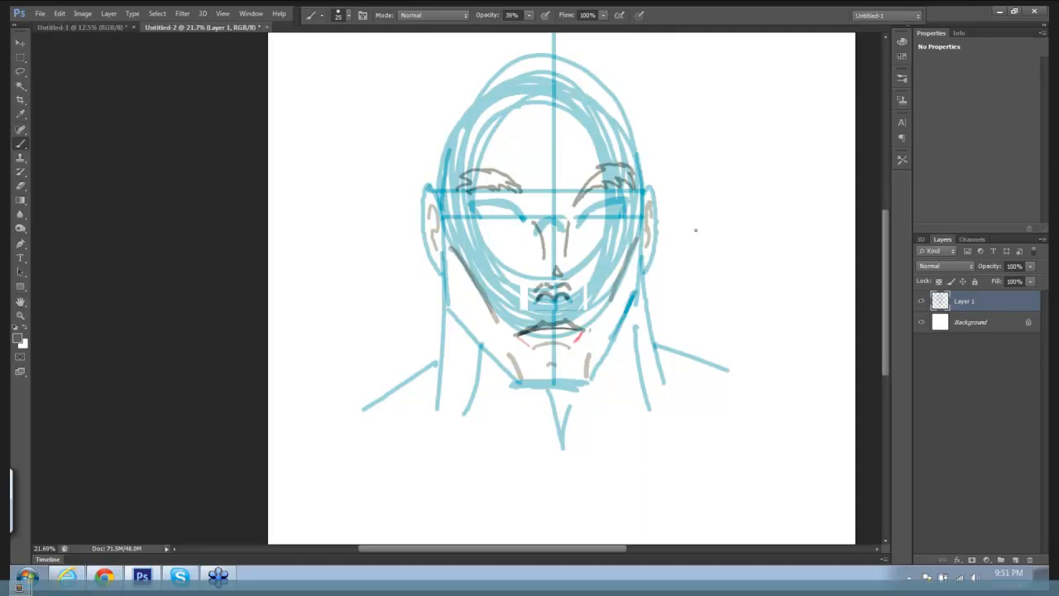
Sketch spiky hair over the right half of the head, from the centre parting down to the ear.
{"action": "mouse_move", "coordinate": [704, 244]}
{"action": "left_mouse_down"}
{"action": "mouse_move", "coordinate": [693, 250]}
{"action": "mouse_move", "coordinate": [690, 287]}
{"action": "left_mouse_up"}
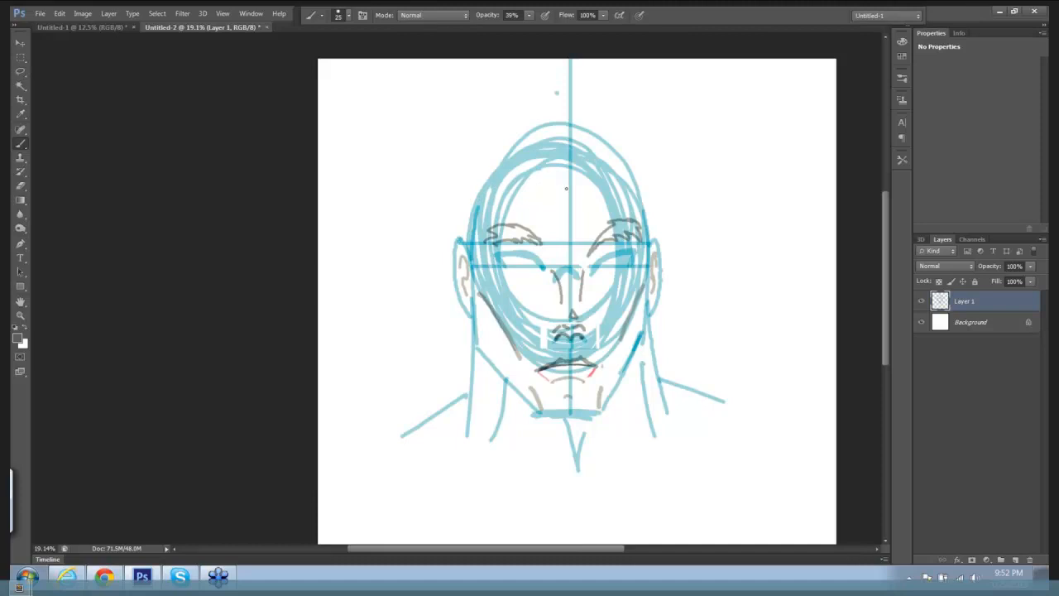
{"action": "mouse_move", "coordinate": [565, 226]}
{"action": "left_mouse_down"}
{"action": "mouse_move", "coordinate": [626, 174]}
{"action": "mouse_move", "coordinate": [576, 224]}
{"action": "mouse_move", "coordinate": [586, 219]}
{"action": "left_mouse_up"}
{"action": "key", "text": "ctrl+z"}
{"action": "left_click", "coordinate": [569, 172]}
{"action": "mouse_move", "coordinate": [566, 168]}
{"action": "left_mouse_down"}
{"action": "mouse_move", "coordinate": [555, 122]}
{"action": "mouse_move", "coordinate": [638, 103]}
{"action": "mouse_move", "coordinate": [610, 124]}
{"action": "mouse_move", "coordinate": [641, 133]}
{"action": "mouse_move", "coordinate": [672, 162]}
{"action": "mouse_move", "coordinate": [656, 164]}
{"action": "mouse_move", "coordinate": [677, 230]}
{"action": "left_mouse_up"}
{"action": "mouse_move", "coordinate": [572, 170]}
{"action": "left_mouse_down"}
{"action": "mouse_move", "coordinate": [659, 220]}
{"action": "mouse_move", "coordinate": [632, 180]}
{"action": "mouse_move", "coordinate": [661, 225]}
{"action": "mouse_move", "coordinate": [673, 218]}
{"action": "mouse_move", "coordinate": [667, 255]}
{"action": "left_mouse_up"}
{"action": "mouse_move", "coordinate": [571, 172]}
{"action": "left_mouse_down"}
{"action": "mouse_move", "coordinate": [596, 175]}
{"action": "mouse_move", "coordinate": [578, 183]}
{"action": "left_mouse_up"}
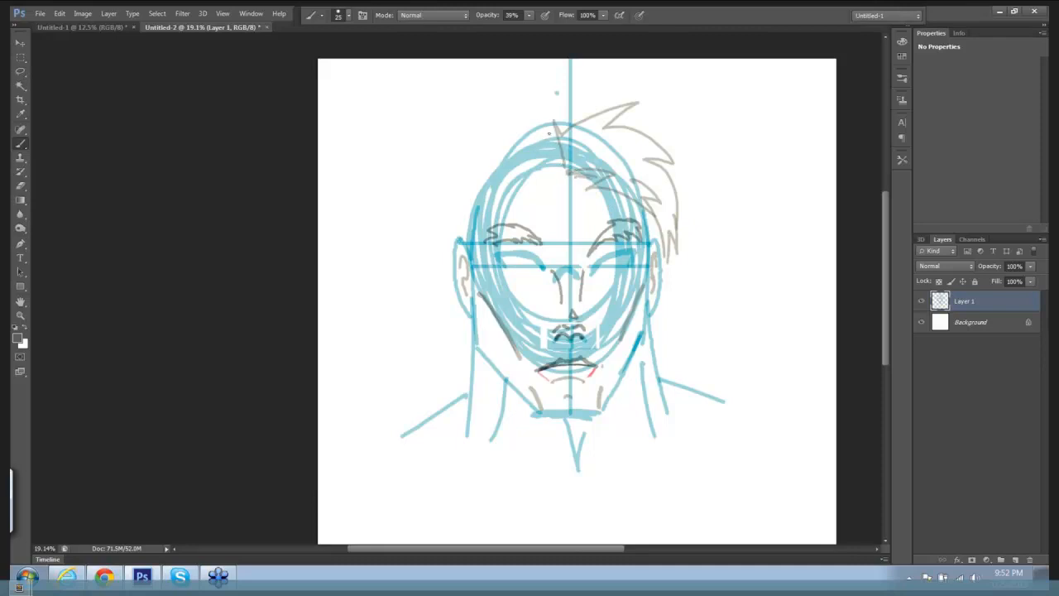
Sketch the spiky hair outline over the left half of the head, a forelock on the forehead and strands at both temples.
{"action": "mouse_move", "coordinate": [548, 131]}
{"action": "left_mouse_down"}
{"action": "mouse_move", "coordinate": [501, 136]}
{"action": "mouse_move", "coordinate": [465, 157]}
{"action": "mouse_move", "coordinate": [506, 161]}
{"action": "mouse_move", "coordinate": [441, 207]}
{"action": "mouse_move", "coordinate": [465, 211]}
{"action": "mouse_move", "coordinate": [453, 239]}
{"action": "left_mouse_up"}
{"action": "left_click_drag", "start_coordinate": [552, 129], "coordinate": [531, 124]}
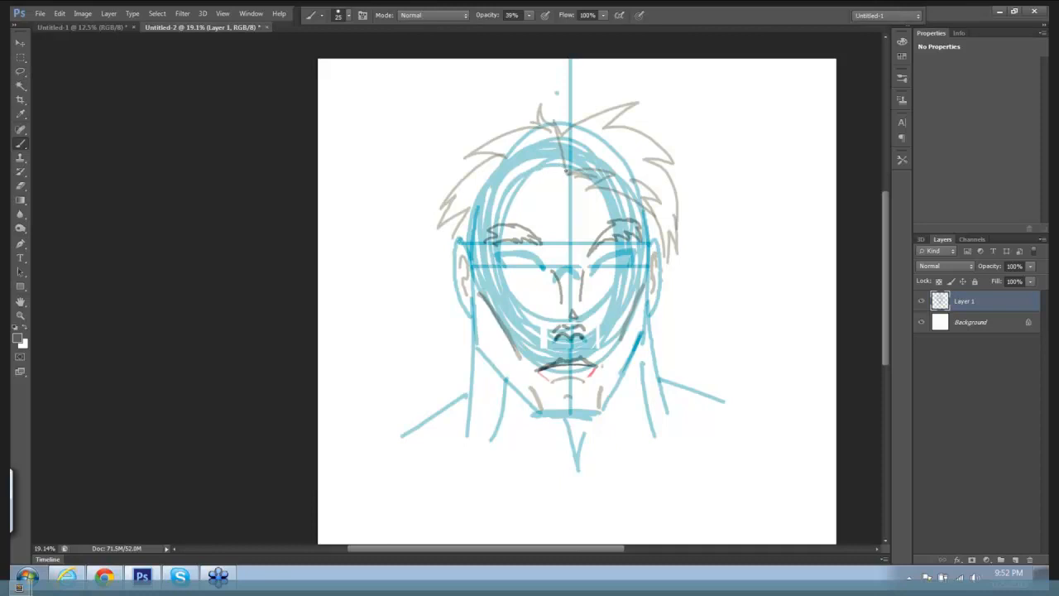
{"action": "mouse_move", "coordinate": [566, 170]}
{"action": "left_mouse_down"}
{"action": "mouse_move", "coordinate": [533, 194]}
{"action": "mouse_move", "coordinate": [565, 182]}
{"action": "mouse_move", "coordinate": [557, 167]}
{"action": "mouse_move", "coordinate": [540, 179]}
{"action": "mouse_move", "coordinate": [573, 244]}
{"action": "mouse_move", "coordinate": [537, 206]}
{"action": "mouse_move", "coordinate": [563, 237]}
{"action": "left_mouse_up"}
{"action": "left_click_drag", "start_coordinate": [492, 171], "coordinate": [493, 238]}
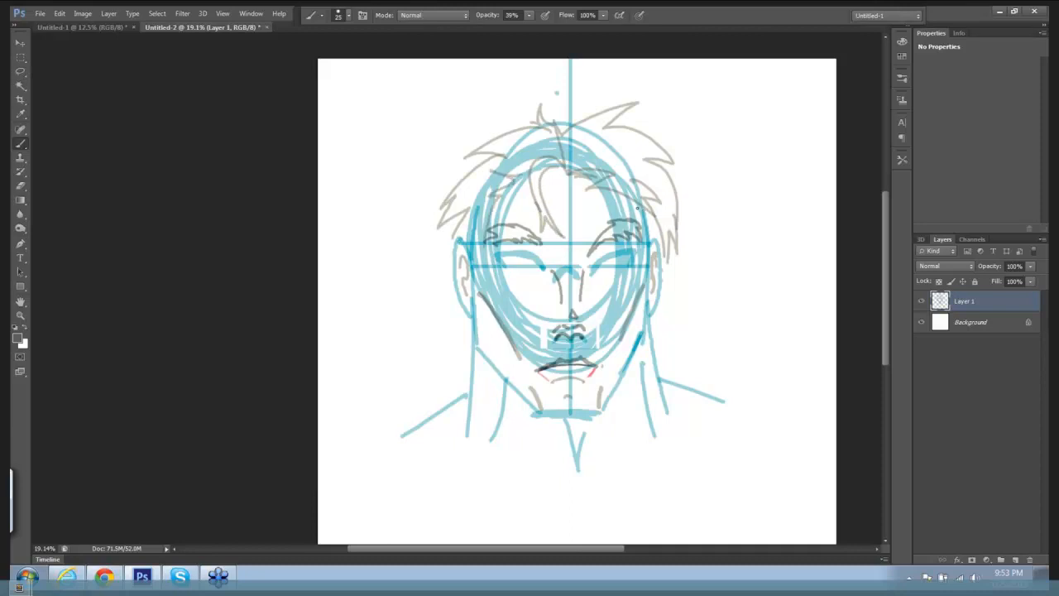
{"action": "left_click_drag", "start_coordinate": [637, 208], "coordinate": [650, 243]}
{"action": "left_click_drag", "start_coordinate": [465, 221], "coordinate": [477, 246]}
Add a new layer above Layer 1 and name it "lindrawing".
{"action": "left_click", "coordinate": [1016, 560]}
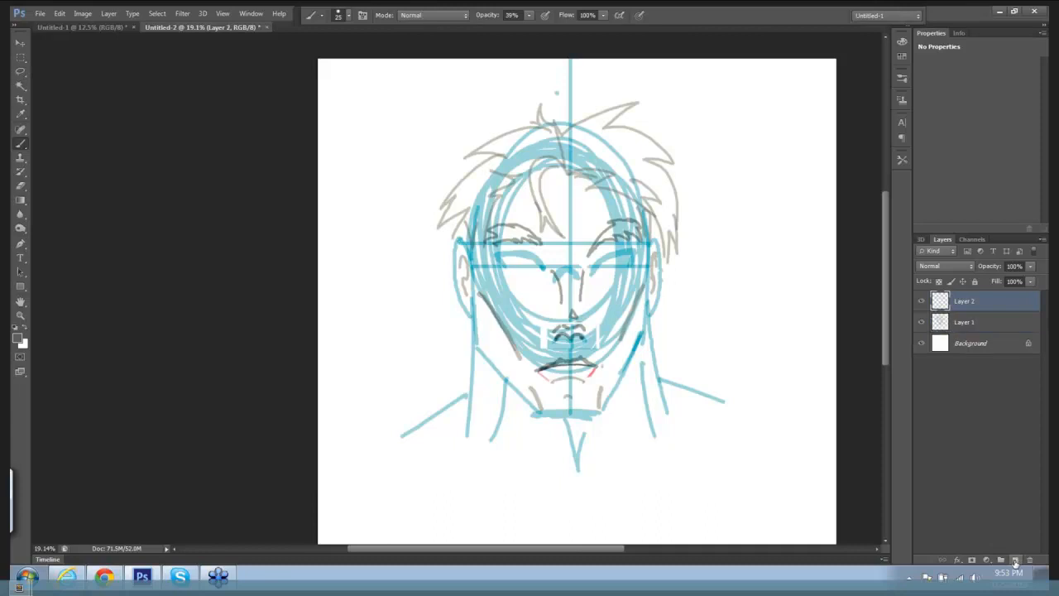
{"action": "double_click", "coordinate": [972, 303]}
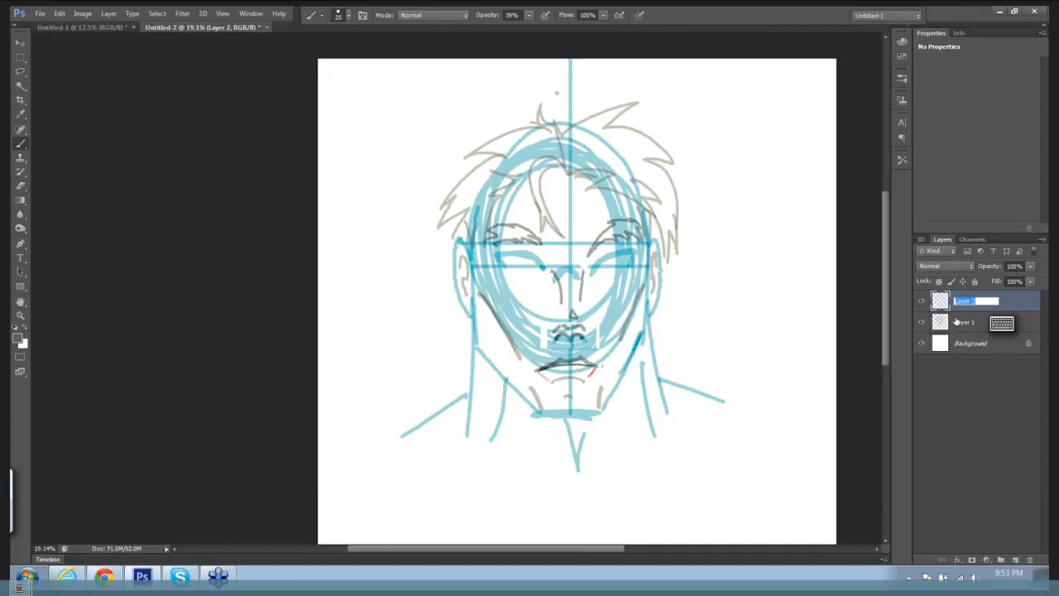
{"action": "key", "text": "BackSpace"}
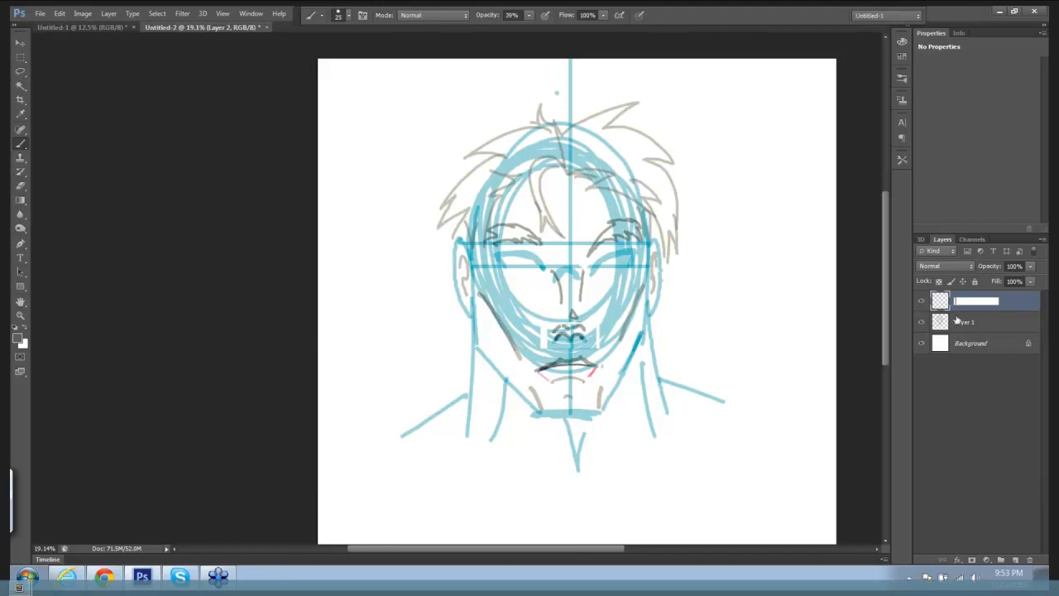
{"action": "type", "text": "lindrawing"}
{"action": "key", "text": "Return"}
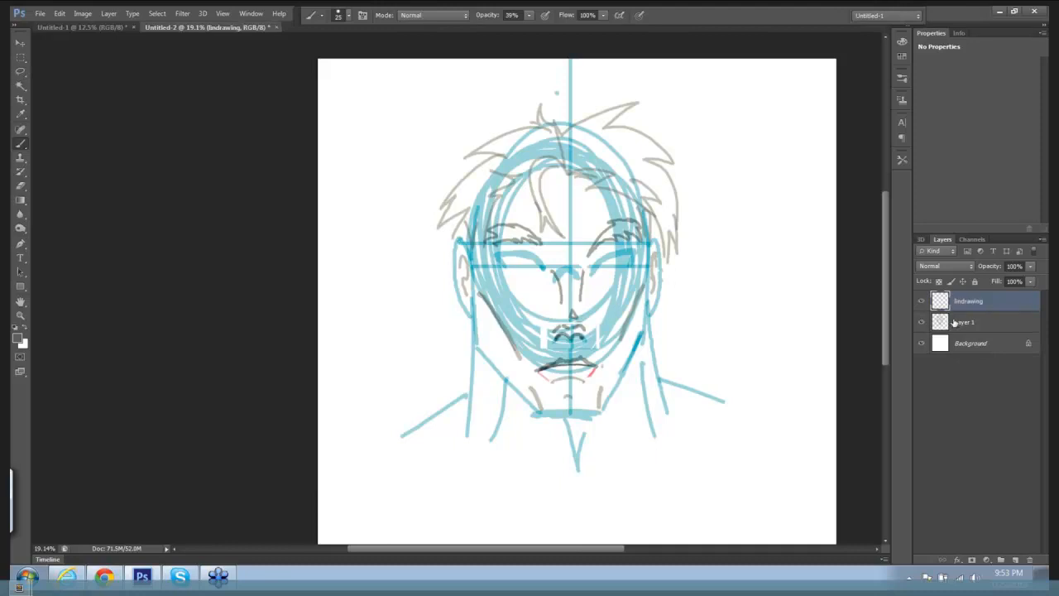
Lower the opacity of Layer 1 to 91% to fade the construction sketch.
{"action": "left_click", "coordinate": [726, 326]}
{"action": "right_click", "coordinate": [729, 326]}
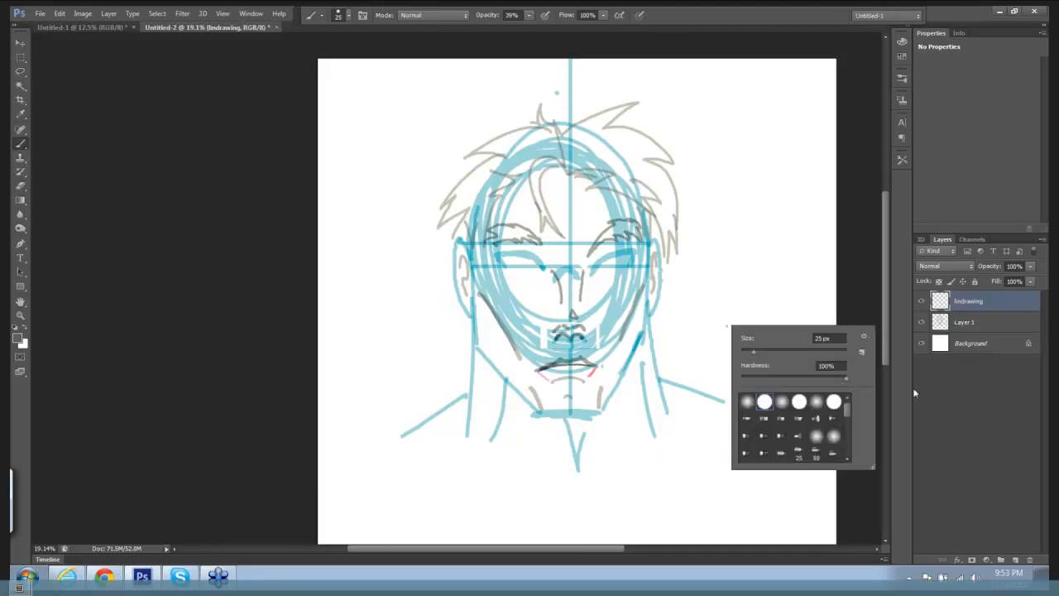
{"action": "left_click", "coordinate": [994, 328]}
{"action": "left_click", "coordinate": [1030, 266]}
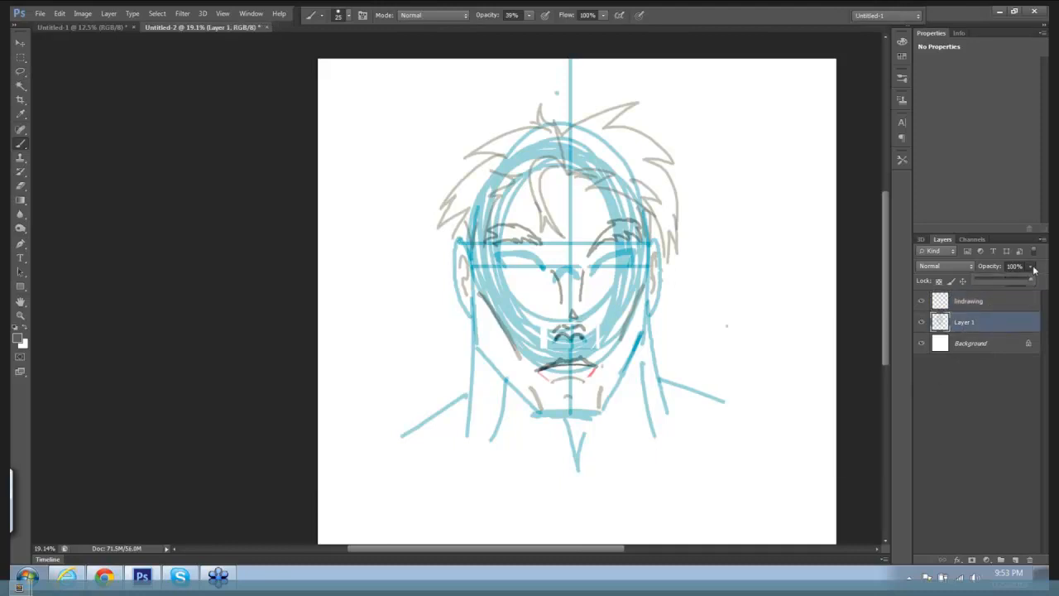
{"action": "mouse_move", "coordinate": [1031, 280]}
{"action": "left_mouse_down"}
{"action": "mouse_move", "coordinate": [1007, 280]}
{"action": "mouse_move", "coordinate": [1027, 284]}
{"action": "left_mouse_up"}
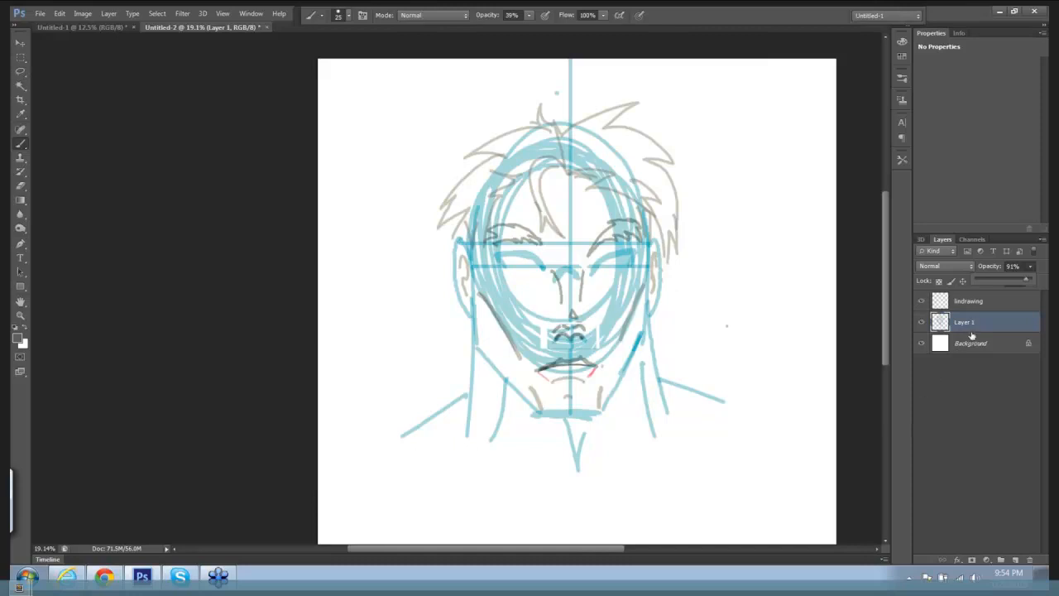
Select the lindrawing layer and set the foreground colour to black (#000000).
{"action": "left_click", "coordinate": [997, 305]}
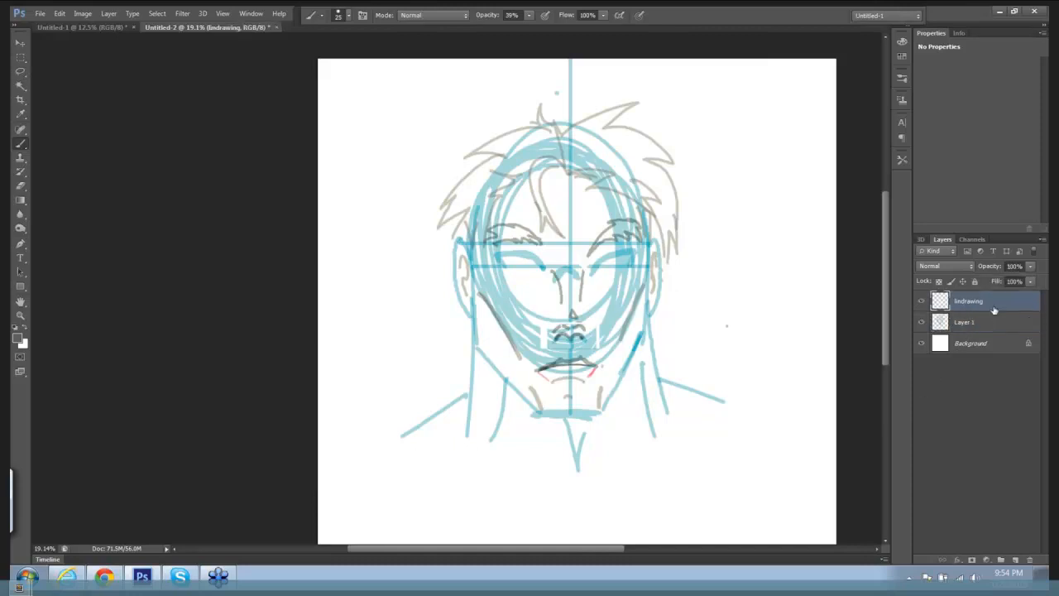
{"action": "left_click", "coordinate": [18, 339]}
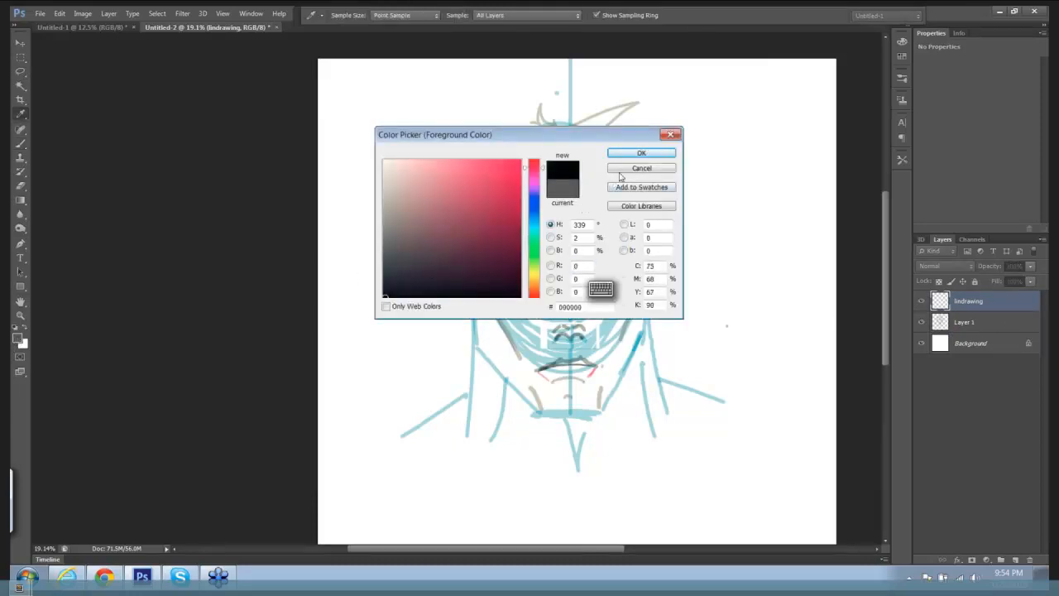
{"action": "left_click", "coordinate": [641, 153]}
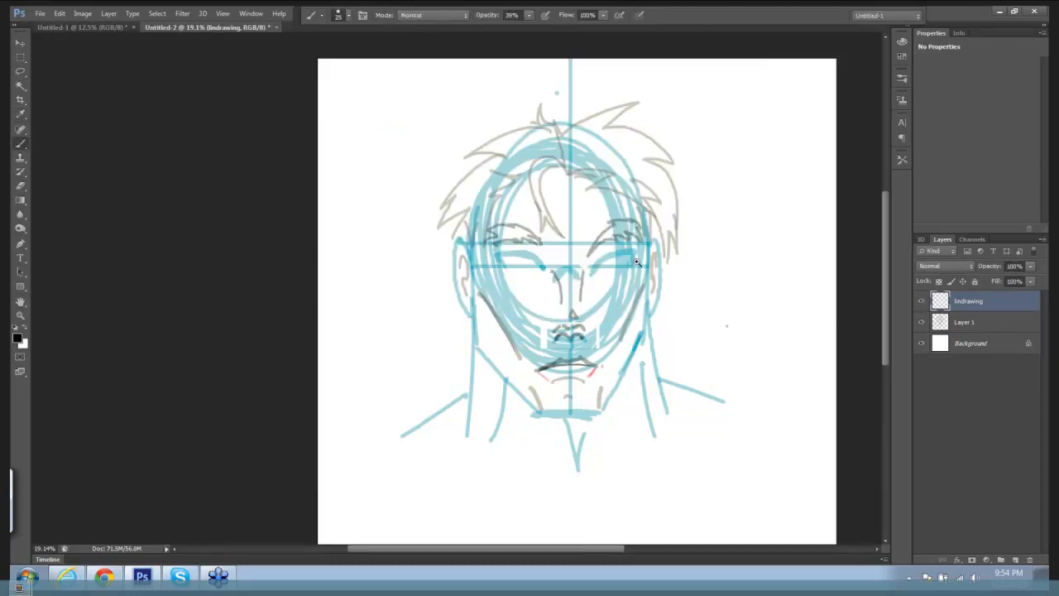
Undo a test stroke beside the left ear and raise the brush opacity to 70%.
{"action": "scroll", "coordinate": [636, 261], "scroll_direction": "up", "scroll_amount": 1}
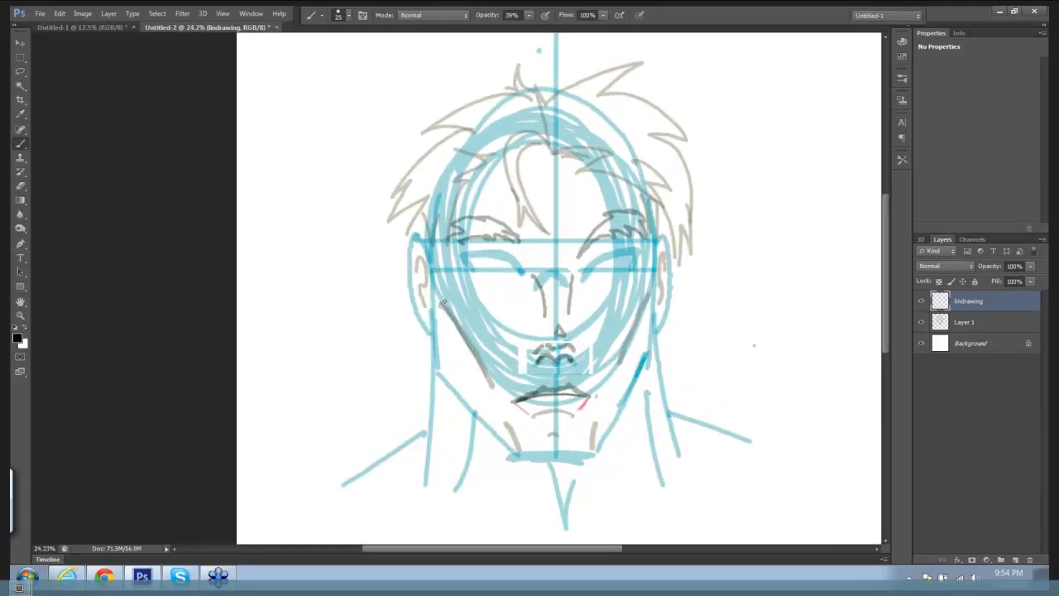
{"action": "left_click_drag", "start_coordinate": [430, 274], "coordinate": [434, 344]}
{"action": "key", "text": "ctrl+z"}
{"action": "left_click", "coordinate": [528, 15]}
{"action": "left_click_drag", "start_coordinate": [529, 28], "coordinate": [546, 28]}
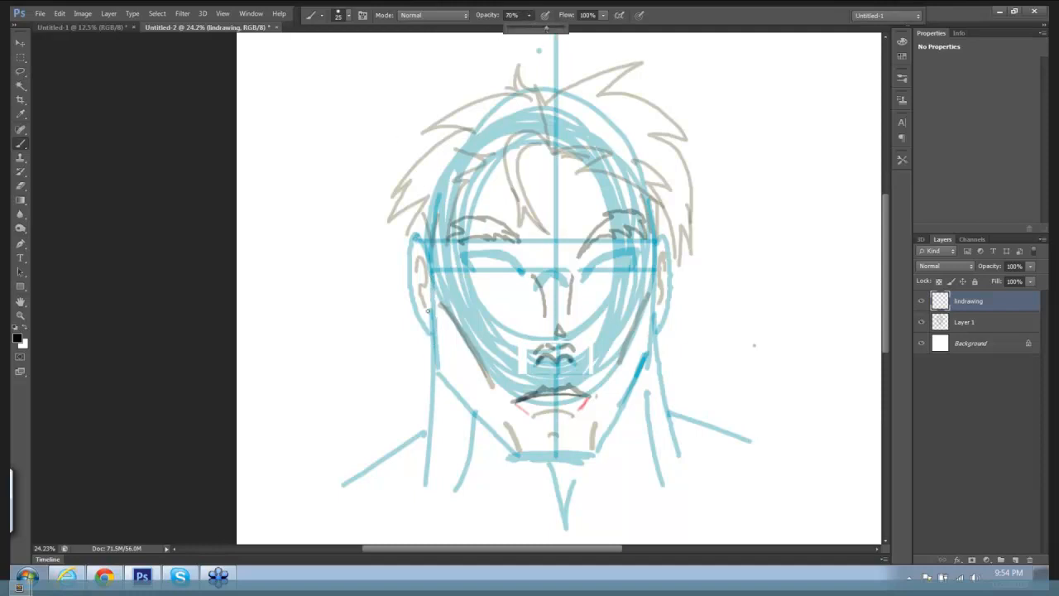
{"action": "left_click", "coordinate": [430, 290]}
{"action": "mouse_move", "coordinate": [431, 286]}
{"action": "left_mouse_down"}
{"action": "mouse_move", "coordinate": [436, 366]}
{"action": "mouse_move", "coordinate": [452, 387]}
{"action": "mouse_move", "coordinate": [434, 391]}
{"action": "mouse_move", "coordinate": [430, 415]}
{"action": "left_mouse_up"}
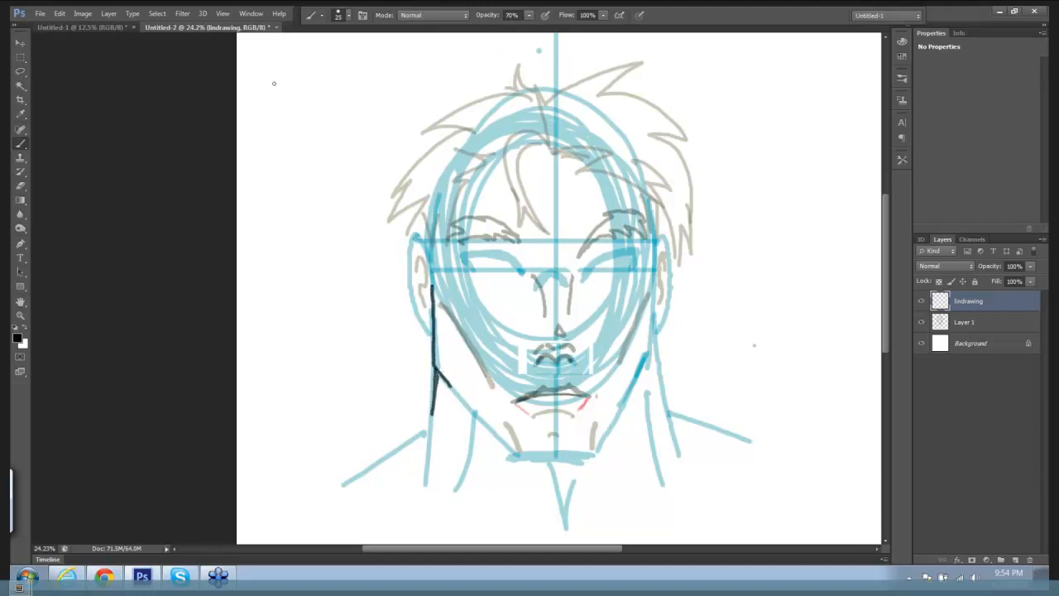
{"action": "left_click", "coordinate": [60, 14]}
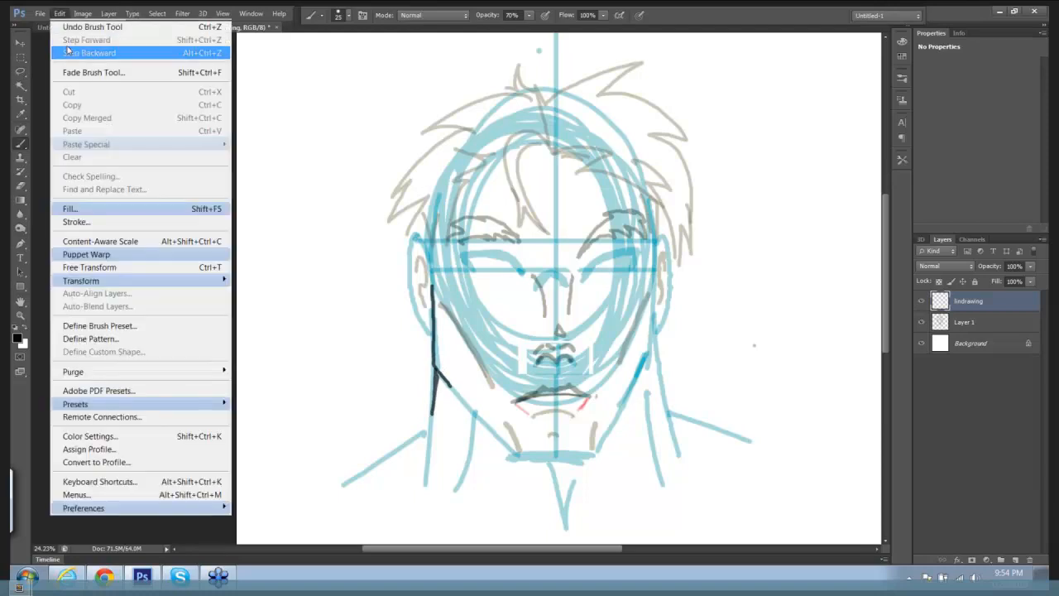
{"action": "left_click", "coordinate": [66, 52]}
{"action": "left_click", "coordinate": [60, 14]}
{"action": "left_click", "coordinate": [67, 52]}
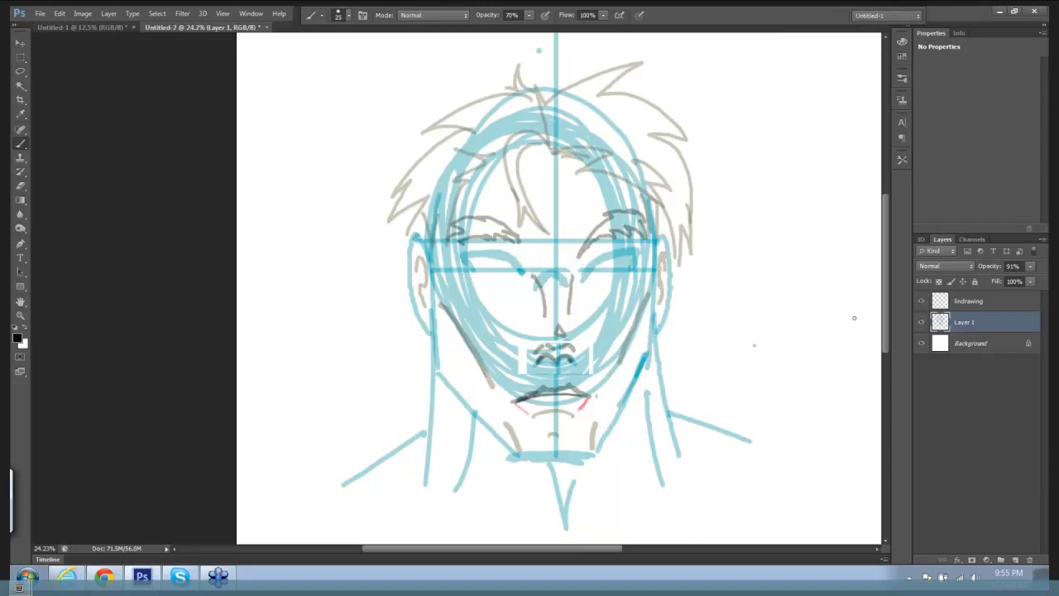
On the lindrawing layer, paint the right eye's thick black outline and the dark shading beneath it with a 70 px brush.
{"action": "left_click", "coordinate": [1002, 307]}
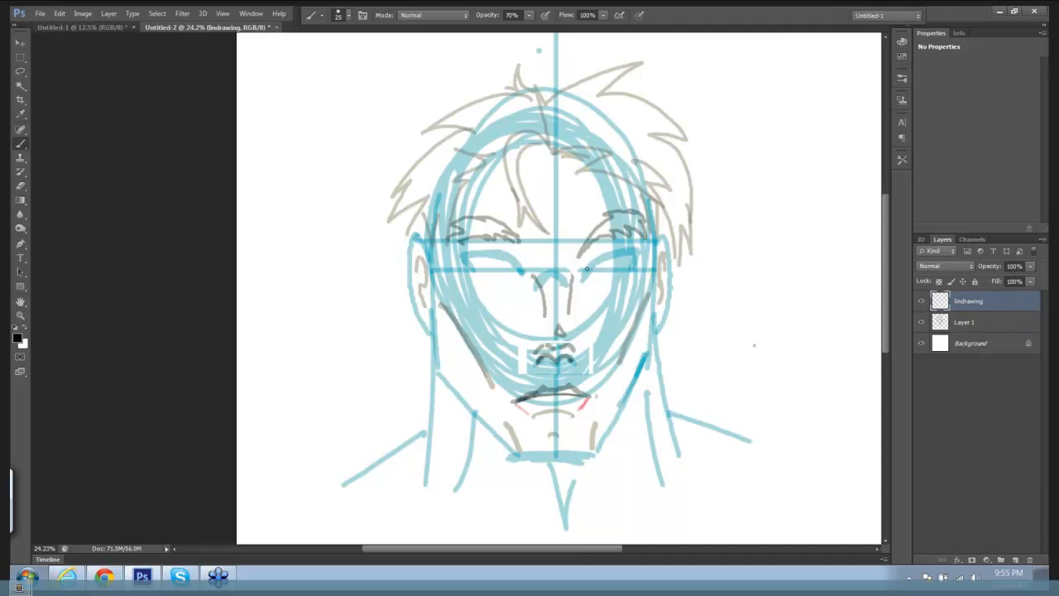
{"action": "mouse_move", "coordinate": [586, 271]}
{"action": "left_mouse_down"}
{"action": "mouse_move", "coordinate": [619, 252]}
{"action": "mouse_move", "coordinate": [608, 256]}
{"action": "left_mouse_up"}
{"action": "key", "text": "bracketright"}
{"action": "key", "text": "bracketright"}
{"action": "mouse_move", "coordinate": [593, 265]}
{"action": "left_mouse_down"}
{"action": "mouse_move", "coordinate": [623, 251]}
{"action": "mouse_move", "coordinate": [590, 265]}
{"action": "mouse_move", "coordinate": [616, 251]}
{"action": "mouse_move", "coordinate": [635, 258]}
{"action": "mouse_move", "coordinate": [586, 267]}
{"action": "left_mouse_up"}
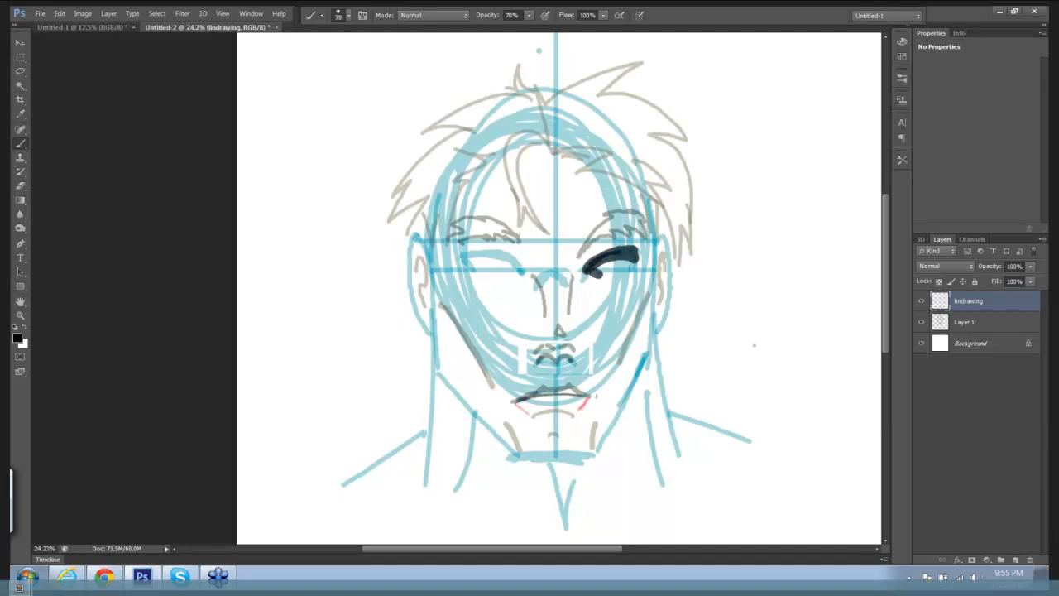
{"action": "left_click_drag", "start_coordinate": [611, 279], "coordinate": [634, 262]}
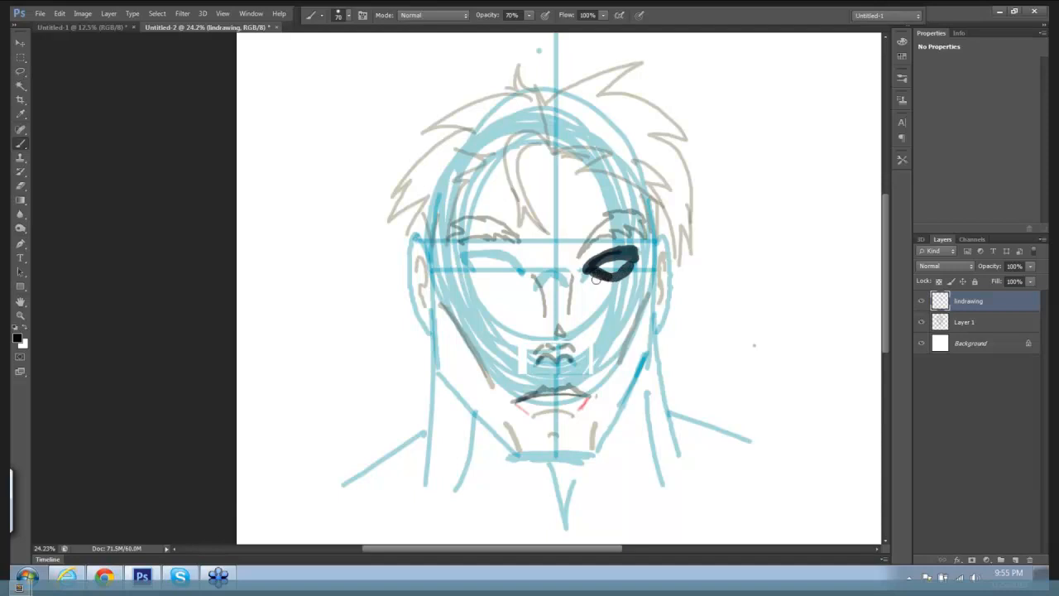
{"action": "mouse_move", "coordinate": [589, 279]}
{"action": "left_mouse_down"}
{"action": "mouse_move", "coordinate": [610, 292]}
{"action": "mouse_move", "coordinate": [637, 273]}
{"action": "mouse_move", "coordinate": [620, 297]}
{"action": "mouse_move", "coordinate": [625, 280]}
{"action": "mouse_move", "coordinate": [592, 295]}
{"action": "mouse_move", "coordinate": [623, 303]}
{"action": "mouse_move", "coordinate": [638, 272]}
{"action": "mouse_move", "coordinate": [605, 284]}
{"action": "mouse_move", "coordinate": [610, 300]}
{"action": "mouse_move", "coordinate": [589, 284]}
{"action": "left_mouse_up"}
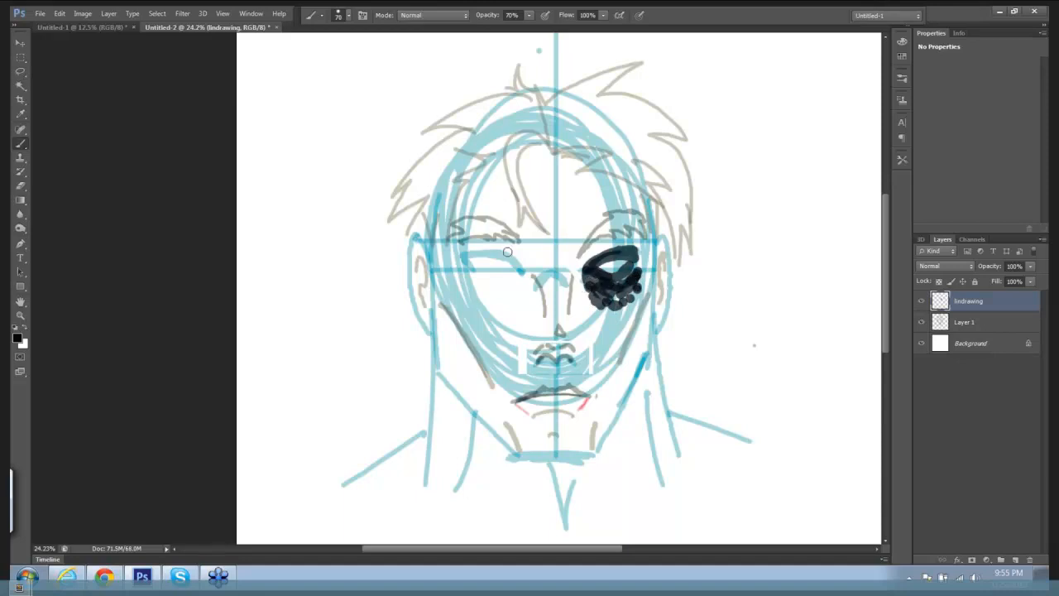
Erase thin highlight lines into the right eye's black shading with a 10 px eraser, and check the result with Layer 1 hidden.
{"action": "left_click", "coordinate": [21, 189]}
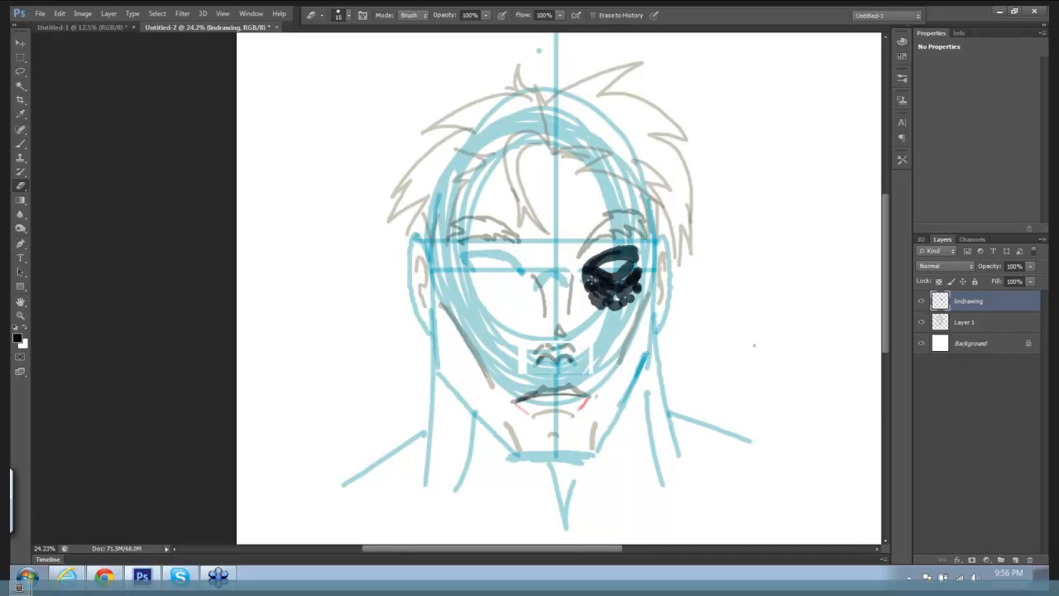
{"action": "mouse_move", "coordinate": [594, 282]}
{"action": "left_mouse_down"}
{"action": "mouse_move", "coordinate": [622, 278]}
{"action": "mouse_move", "coordinate": [597, 299]}
{"action": "mouse_move", "coordinate": [614, 295]}
{"action": "mouse_move", "coordinate": [602, 266]}
{"action": "mouse_move", "coordinate": [619, 250]}
{"action": "mouse_move", "coordinate": [619, 304]}
{"action": "left_mouse_up"}
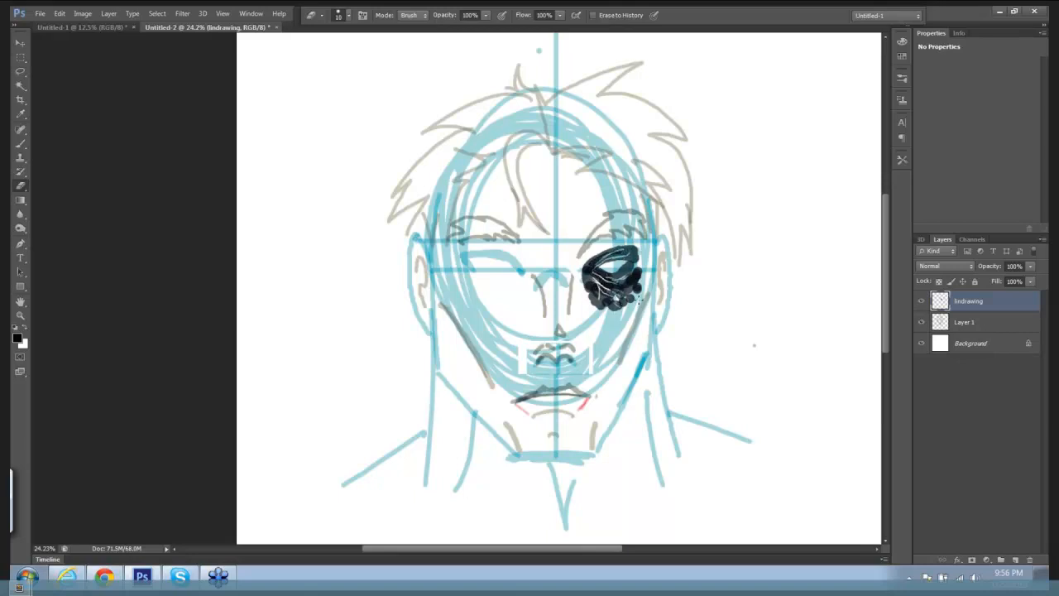
{"action": "left_click", "coordinate": [921, 324]}
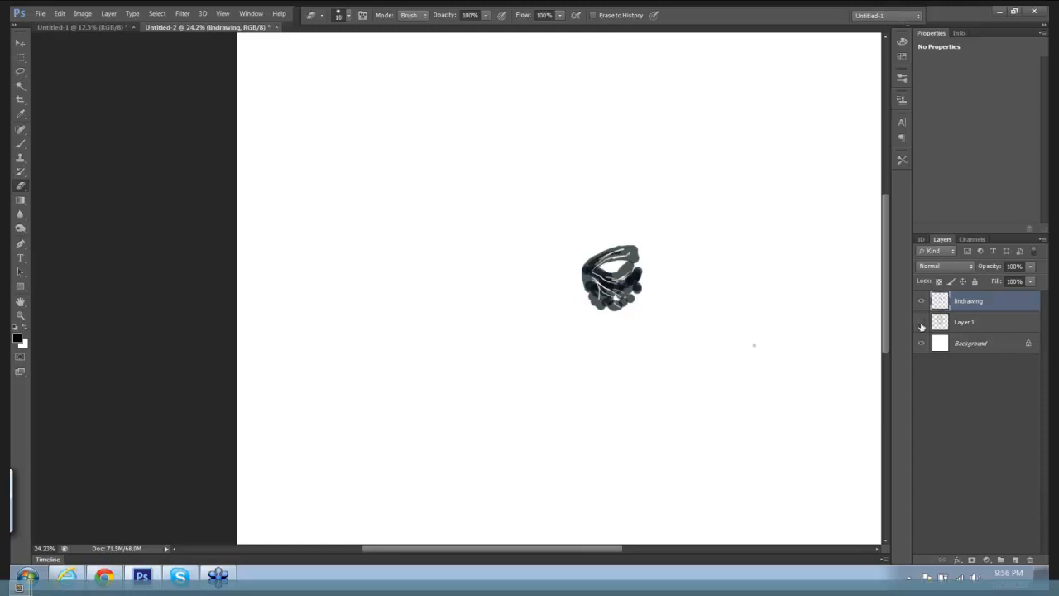
{"action": "left_click", "coordinate": [922, 325]}
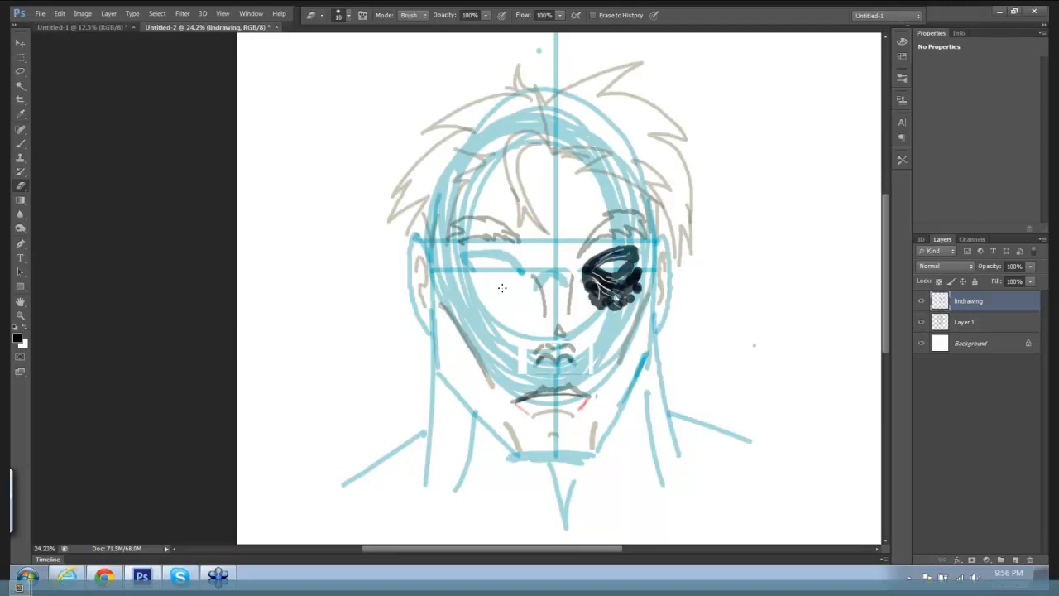
Paint a thick black outline around the left eye and dark shading beneath it with the 70 px brush.
{"action": "key", "text": "b"}
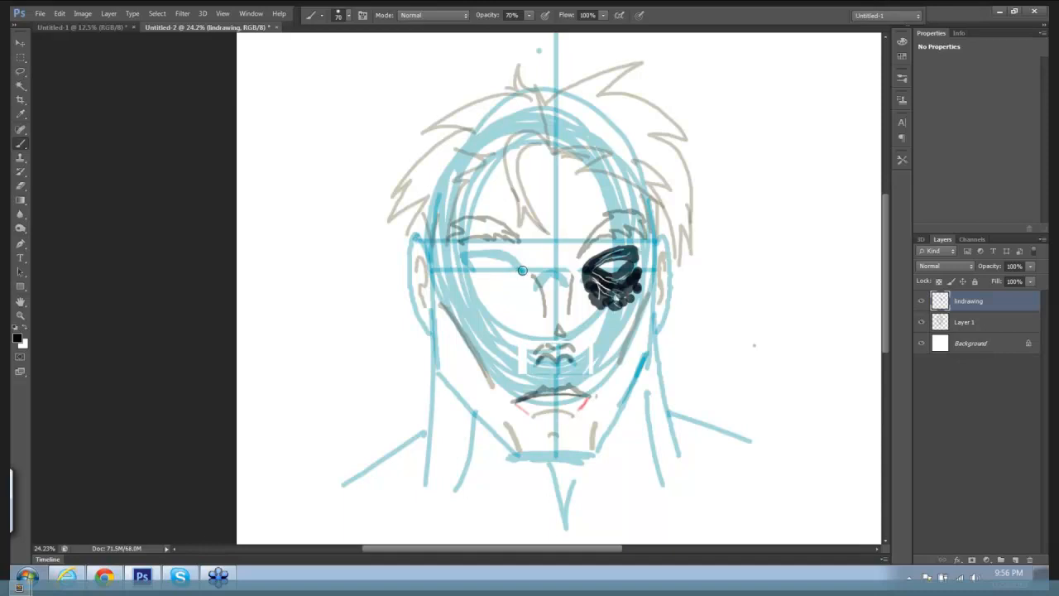
{"action": "mouse_move", "coordinate": [522, 272]}
{"action": "left_mouse_down"}
{"action": "mouse_move", "coordinate": [467, 256]}
{"action": "mouse_move", "coordinate": [514, 276]}
{"action": "mouse_move", "coordinate": [467, 276]}
{"action": "mouse_move", "coordinate": [514, 275]}
{"action": "mouse_move", "coordinate": [503, 305]}
{"action": "mouse_move", "coordinate": [512, 285]}
{"action": "mouse_move", "coordinate": [497, 294]}
{"action": "mouse_move", "coordinate": [457, 270]}
{"action": "left_mouse_up"}
{"action": "mouse_move", "coordinate": [460, 303]}
{"action": "left_mouse_down"}
{"action": "mouse_move", "coordinate": [512, 281]}
{"action": "mouse_move", "coordinate": [482, 287]}
{"action": "mouse_move", "coordinate": [470, 272]}
{"action": "mouse_move", "coordinate": [501, 276]}
{"action": "mouse_move", "coordinate": [464, 268]}
{"action": "mouse_move", "coordinate": [460, 247]}
{"action": "mouse_move", "coordinate": [499, 250]}
{"action": "mouse_move", "coordinate": [465, 242]}
{"action": "mouse_move", "coordinate": [509, 249]}
{"action": "mouse_move", "coordinate": [523, 266]}
{"action": "left_mouse_up"}
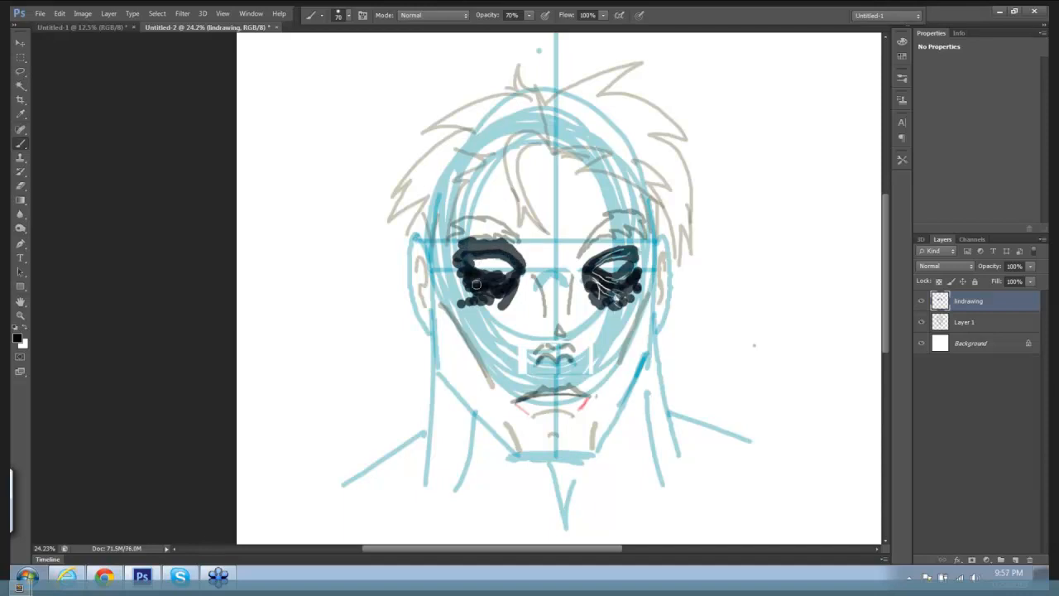
{"action": "mouse_move", "coordinate": [521, 286]}
{"action": "left_mouse_down"}
{"action": "mouse_move", "coordinate": [525, 249]}
{"action": "mouse_move", "coordinate": [515, 298]}
{"action": "left_mouse_up"}
Carve thin highlight lines into the left eye's shading with the 10 px eraser, retouching the black areas around the eye.
{"action": "key", "text": "e"}
{"action": "mouse_move", "coordinate": [491, 247]}
{"action": "left_mouse_down"}
{"action": "mouse_move", "coordinate": [478, 252]}
{"action": "mouse_move", "coordinate": [516, 262]}
{"action": "mouse_move", "coordinate": [477, 296]}
{"action": "mouse_move", "coordinate": [480, 276]}
{"action": "left_mouse_up"}
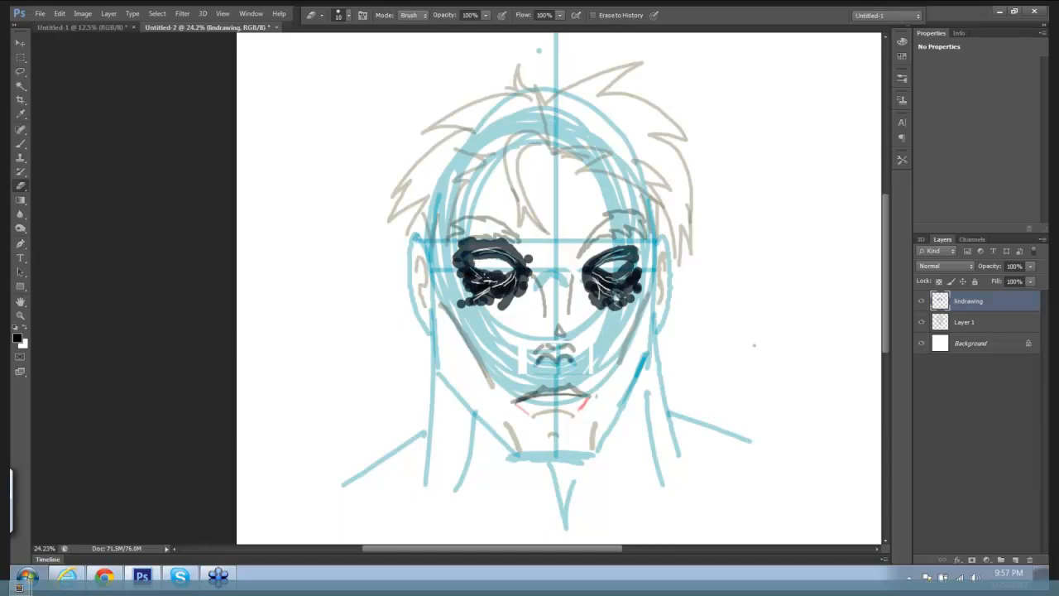
{"action": "key", "text": "b"}
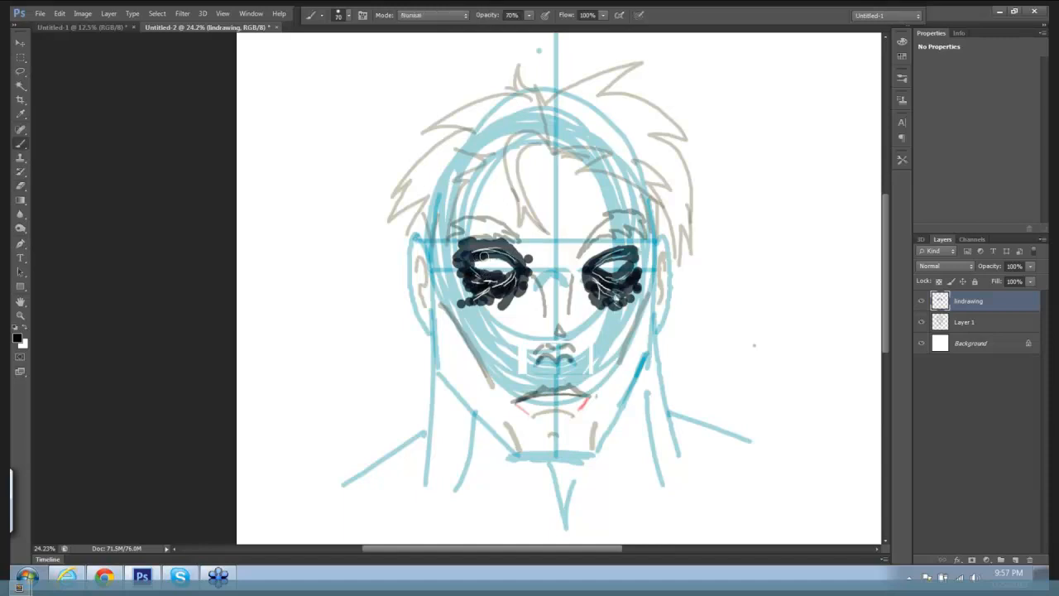
{"action": "mouse_move", "coordinate": [484, 256]}
{"action": "left_mouse_down"}
{"action": "mouse_move", "coordinate": [510, 267]}
{"action": "mouse_move", "coordinate": [494, 276]}
{"action": "mouse_move", "coordinate": [472, 266]}
{"action": "mouse_move", "coordinate": [507, 267]}
{"action": "mouse_move", "coordinate": [513, 304]}
{"action": "left_mouse_up"}
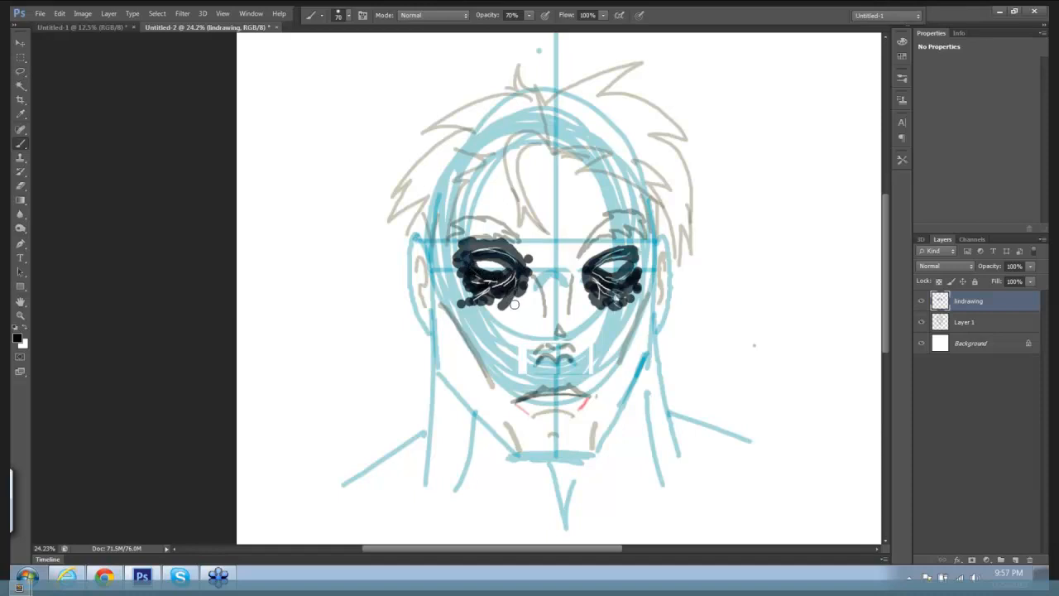
{"action": "key", "text": "bracketright"}
{"action": "key", "text": "e"}
{"action": "mouse_move", "coordinate": [470, 259]}
{"action": "left_mouse_down"}
{"action": "mouse_move", "coordinate": [462, 275]}
{"action": "mouse_move", "coordinate": [513, 272]}
{"action": "left_mouse_up"}
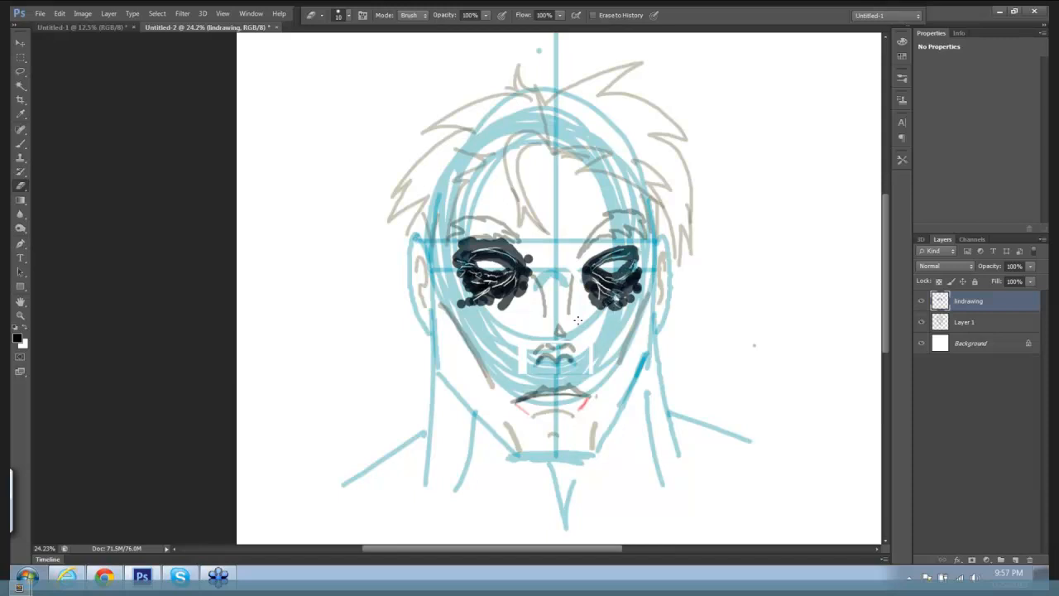
{"action": "key", "text": "b"}
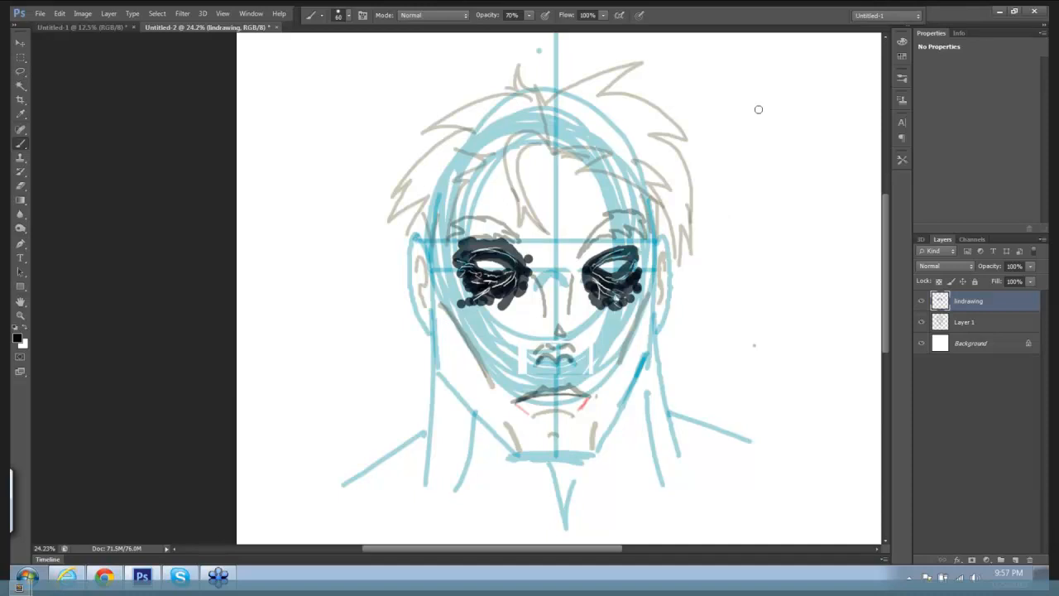
{"action": "mouse_move", "coordinate": [721, 61]}
{"action": "left_mouse_down"}
{"action": "mouse_move", "coordinate": [772, 119]}
{"action": "mouse_move", "coordinate": [747, 73]}
{"action": "left_mouse_up"}
{"action": "key", "text": "ctrl+z"}
On Layer 1, draw a simple black lamp to the upper right of the head, aimed at the face, with a 60 px brush.
{"action": "left_click", "coordinate": [971, 322]}
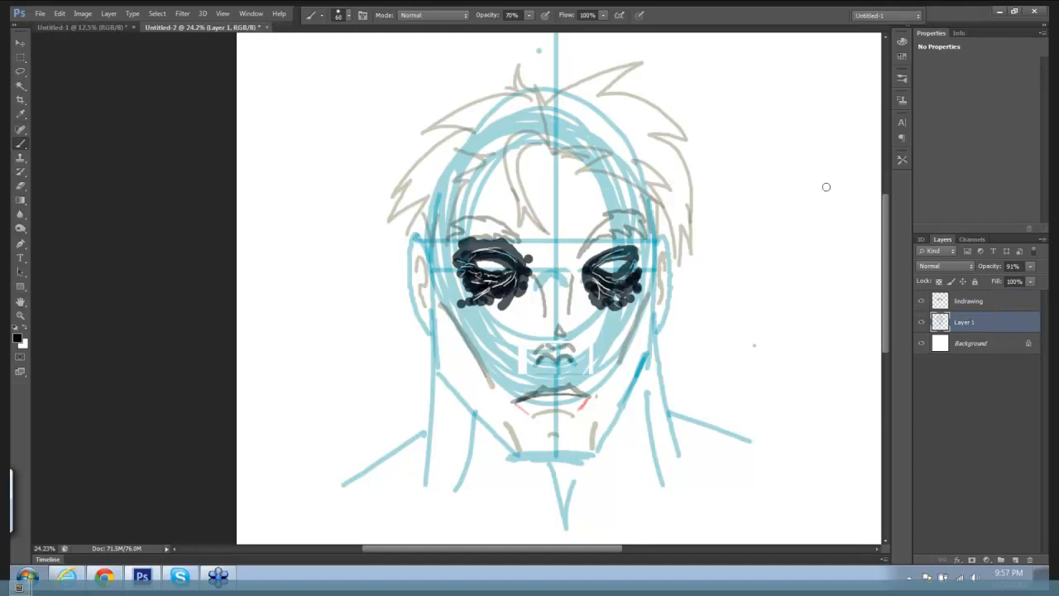
{"action": "mouse_move", "coordinate": [697, 69]}
{"action": "left_mouse_down"}
{"action": "mouse_move", "coordinate": [743, 136]}
{"action": "mouse_move", "coordinate": [742, 86]}
{"action": "mouse_move", "coordinate": [718, 71]}
{"action": "mouse_move", "coordinate": [791, 62]}
{"action": "mouse_move", "coordinate": [776, 137]}
{"action": "left_mouse_up"}
{"action": "left_click_drag", "start_coordinate": [710, 71], "coordinate": [669, 95]}
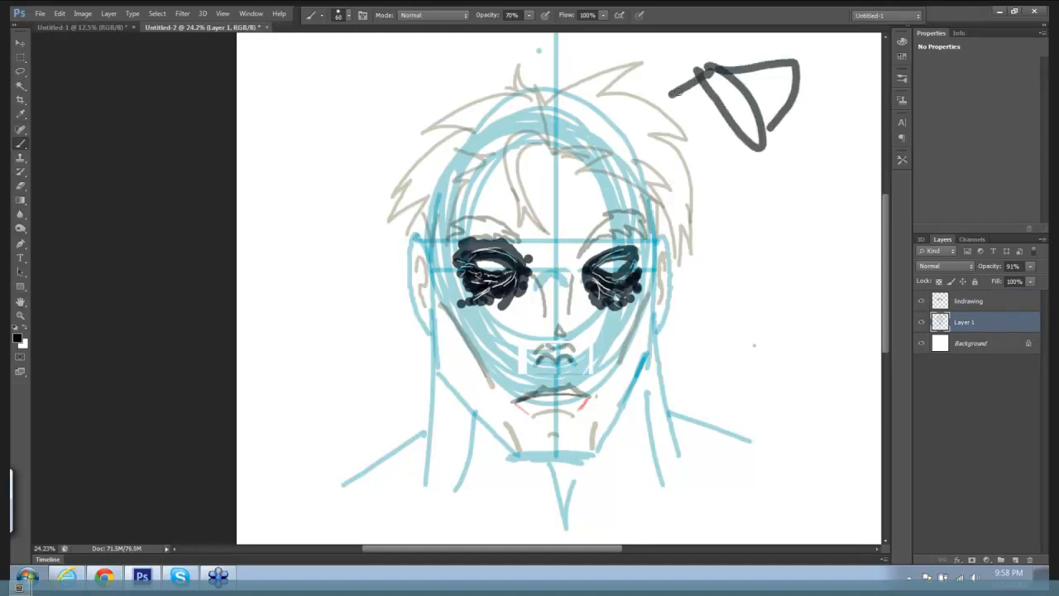
{"action": "left_click_drag", "start_coordinate": [758, 131], "coordinate": [745, 161]}
Set the foreground colour to teal #11c48f, outline the lamp's light falling on the head, and draw an arrow pointing up at the face from the lower left.
{"action": "left_click", "coordinate": [16, 338]}
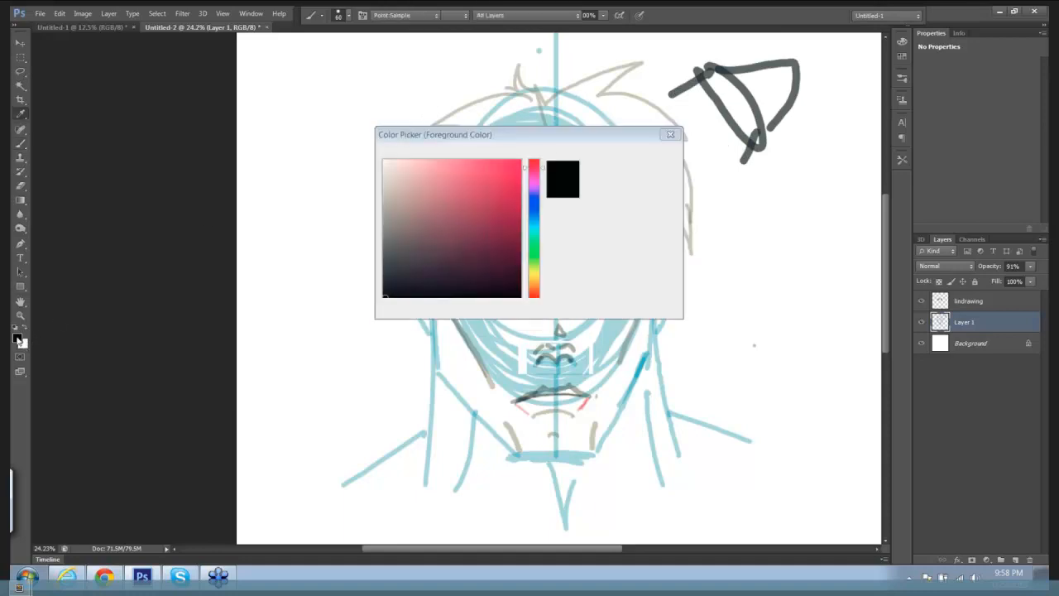
{"action": "left_click", "coordinate": [534, 235]}
{"action": "left_click_drag", "start_coordinate": [518, 217], "coordinate": [510, 194]}
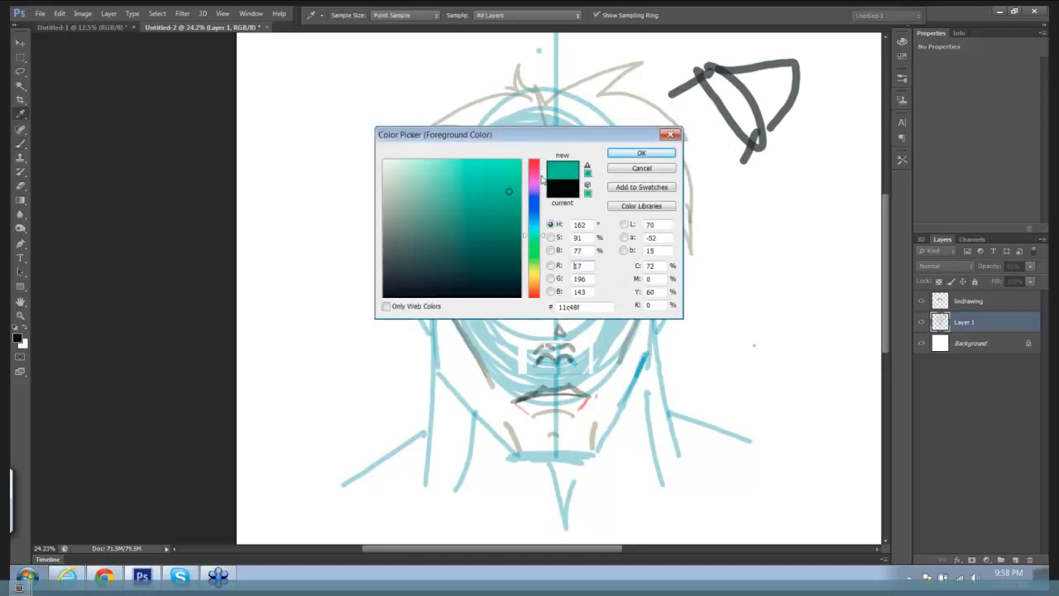
{"action": "left_click", "coordinate": [641, 153]}
{"action": "mouse_move", "coordinate": [670, 65]}
{"action": "left_mouse_down"}
{"action": "mouse_move", "coordinate": [589, 119]}
{"action": "mouse_move", "coordinate": [634, 178]}
{"action": "mouse_move", "coordinate": [658, 256]}
{"action": "mouse_move", "coordinate": [651, 325]}
{"action": "mouse_move", "coordinate": [630, 370]}
{"action": "mouse_move", "coordinate": [643, 375]}
{"action": "mouse_move", "coordinate": [690, 338]}
{"action": "mouse_move", "coordinate": [750, 166]}
{"action": "left_mouse_up"}
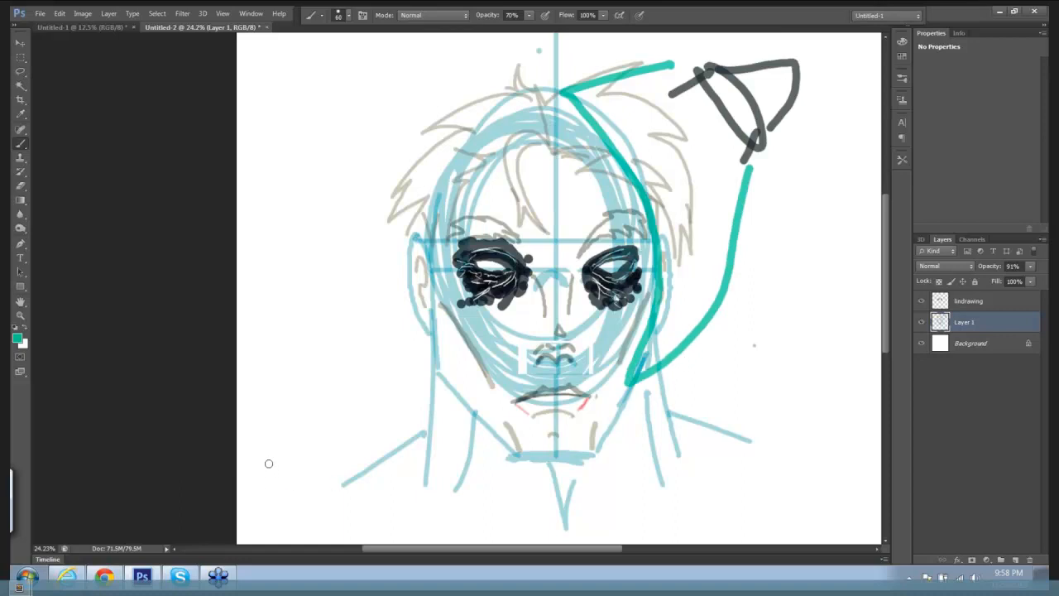
{"action": "mouse_move", "coordinate": [256, 473]}
{"action": "left_mouse_down"}
{"action": "mouse_move", "coordinate": [346, 396]}
{"action": "mouse_move", "coordinate": [321, 381]}
{"action": "mouse_move", "coordinate": [361, 408]}
{"action": "left_mouse_up"}
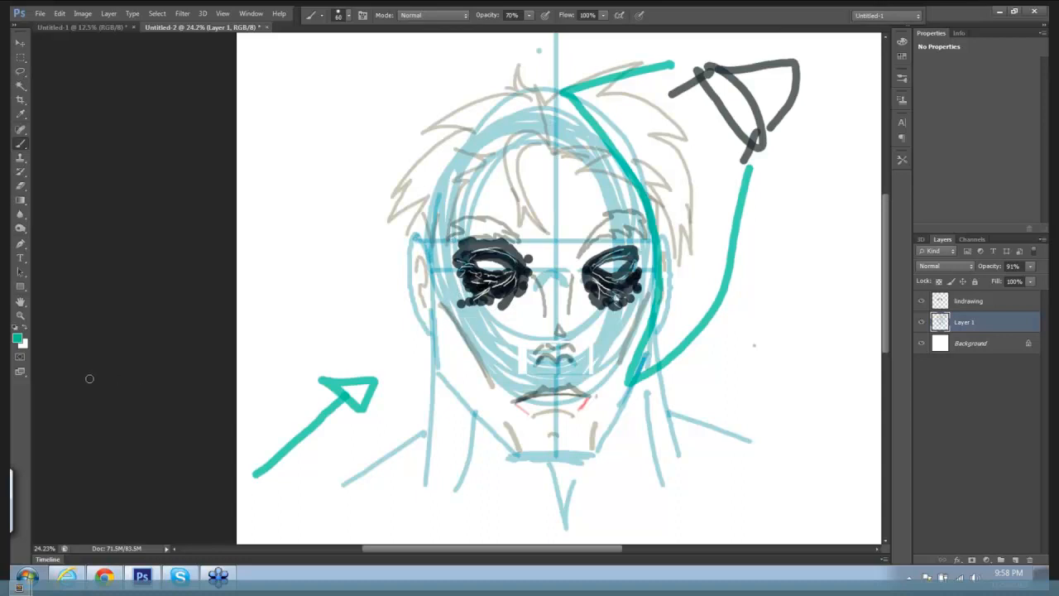
Set the foreground colour to near-black #030303 and enlarge the brush to 150 px.
{"action": "left_click", "coordinate": [16, 338]}
{"action": "left_click", "coordinate": [387, 294]}
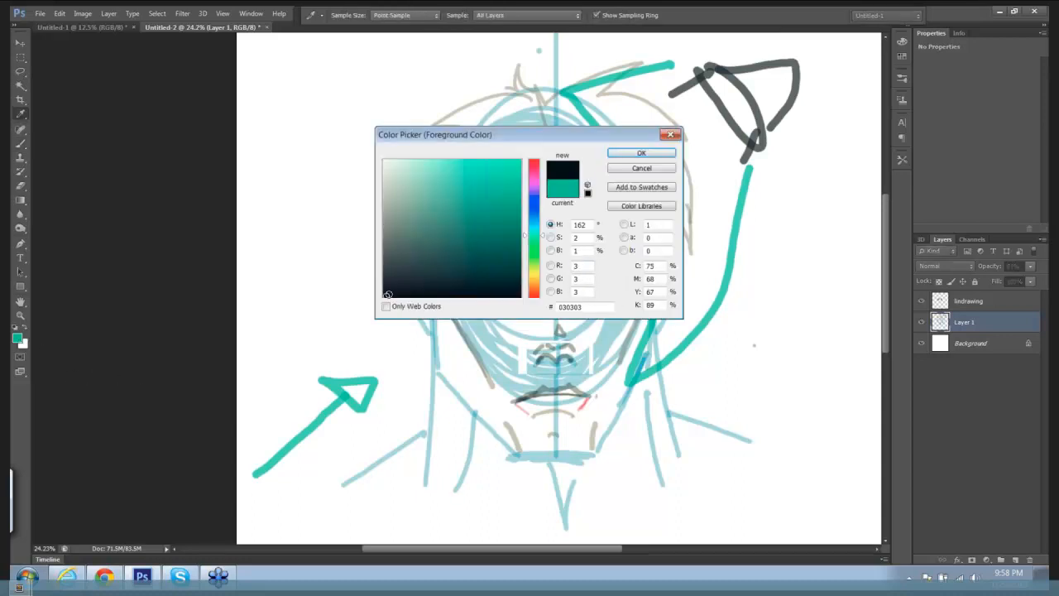
{"action": "left_click", "coordinate": [631, 155]}
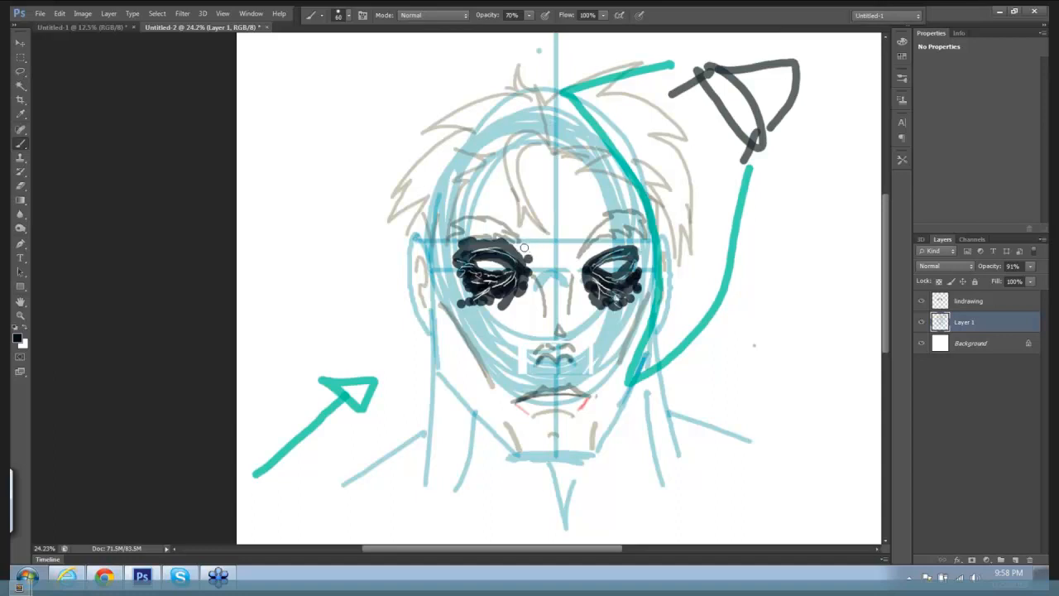
{"action": "key", "text": "bracketright"}
{"action": "key", "text": "bracketright"}
{"action": "key", "text": "bracketright"}
{"action": "key", "text": "bracketright"}
{"action": "mouse_move", "coordinate": [527, 247]}
{"action": "left_mouse_down"}
{"action": "mouse_move", "coordinate": [534, 240]}
{"action": "mouse_move", "coordinate": [502, 216]}
{"action": "mouse_move", "coordinate": [505, 188]}
{"action": "left_mouse_up"}
{"action": "mouse_move", "coordinate": [492, 206]}
{"action": "left_mouse_down"}
{"action": "mouse_move", "coordinate": [460, 176]}
{"action": "mouse_move", "coordinate": [492, 163]}
{"action": "mouse_move", "coordinate": [500, 175]}
{"action": "left_mouse_up"}
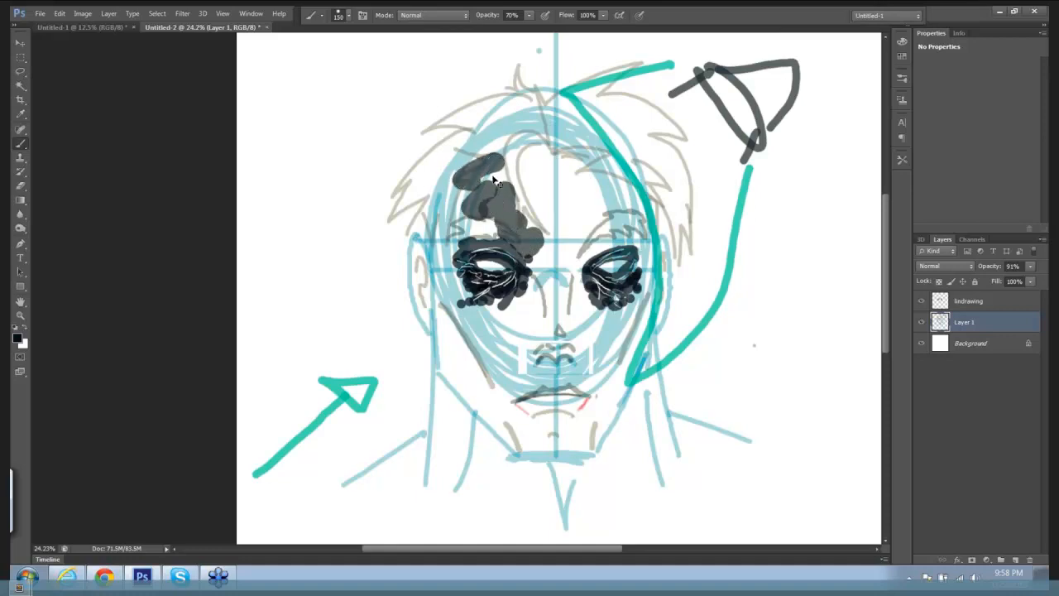
{"action": "key", "text": "ctrl+z"}
{"action": "left_click", "coordinate": [60, 14]}
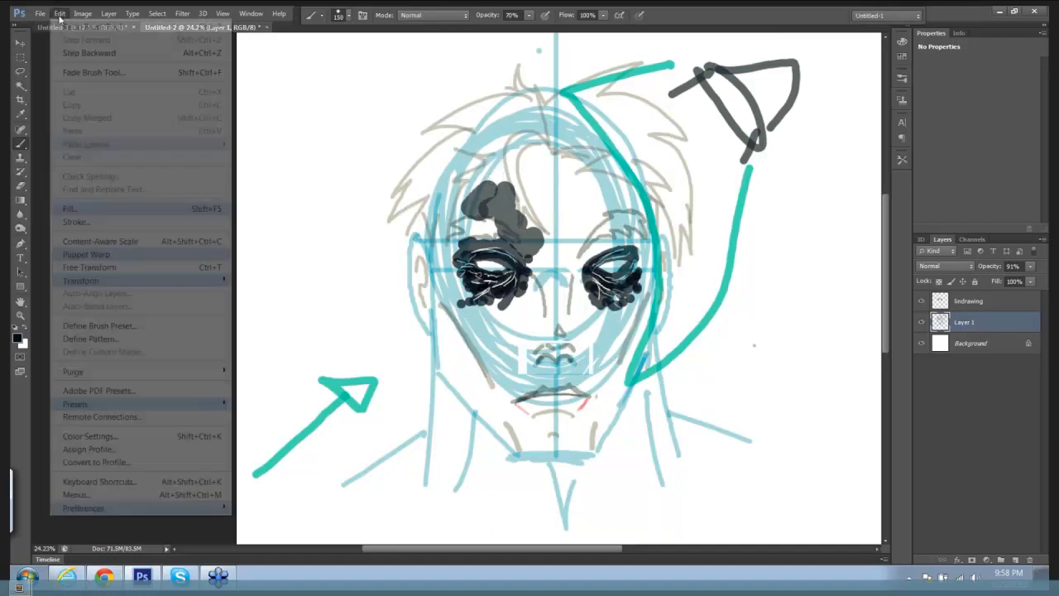
{"action": "left_click", "coordinate": [79, 51]}
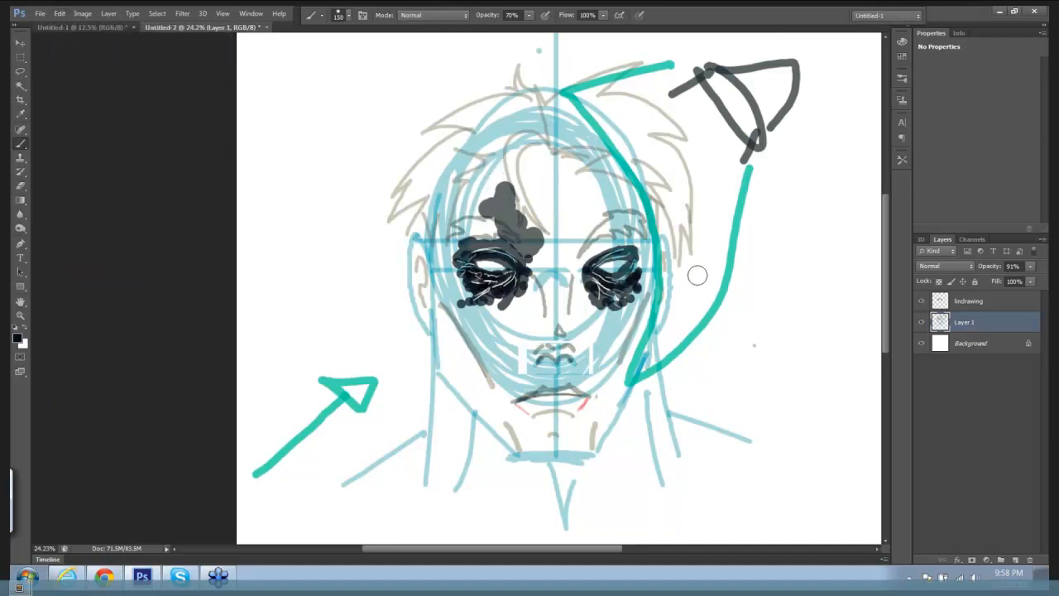
{"action": "left_click", "coordinate": [60, 15]}
{"action": "left_click", "coordinate": [73, 51]}
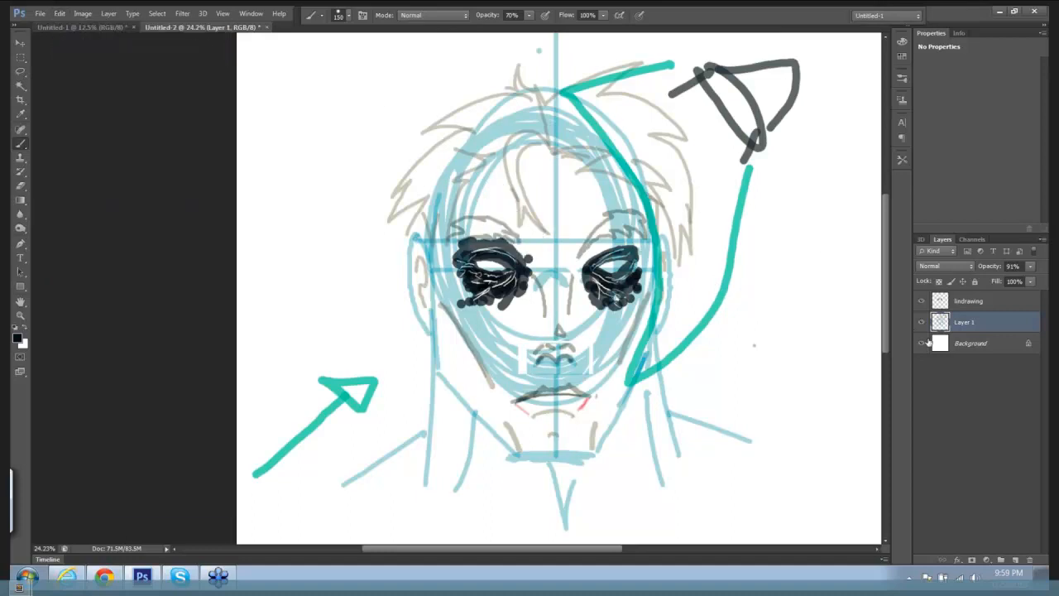
On the lindrawing layer, paint a black shadow over the left eyebrow and the brow area above the left eye.
{"action": "left_click", "coordinate": [989, 306]}
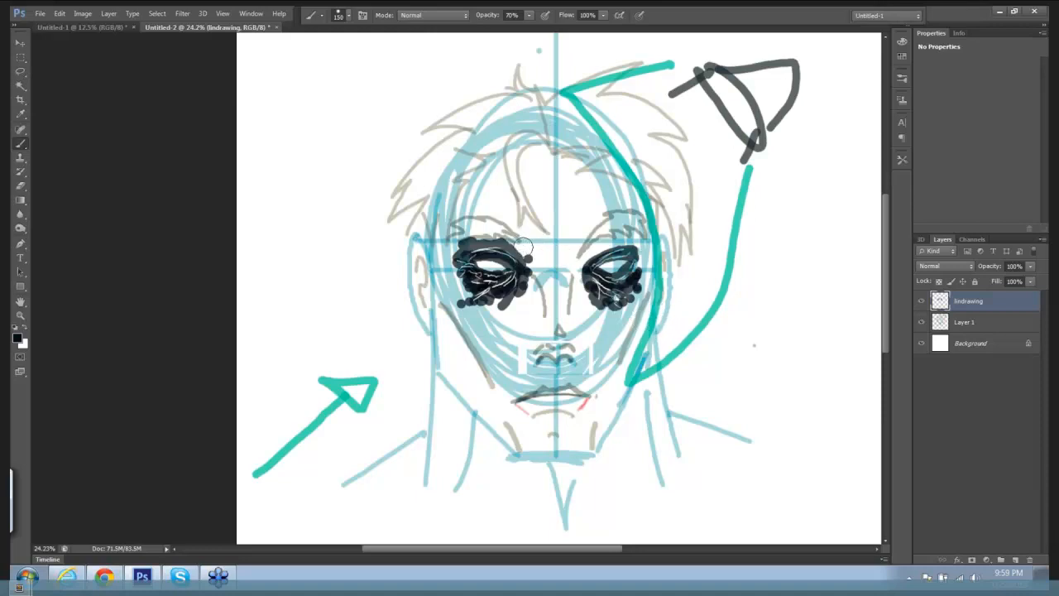
{"action": "mouse_move", "coordinate": [527, 245]}
{"action": "left_mouse_down"}
{"action": "mouse_move", "coordinate": [505, 230]}
{"action": "mouse_move", "coordinate": [451, 225]}
{"action": "mouse_move", "coordinate": [443, 253]}
{"action": "mouse_move", "coordinate": [526, 228]}
{"action": "left_mouse_up"}
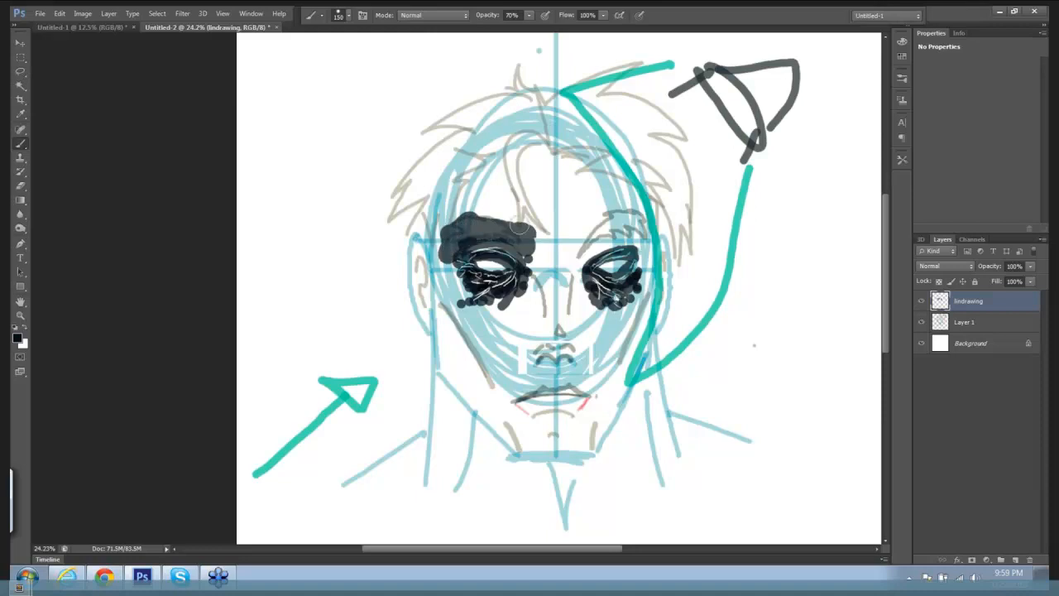
{"action": "mouse_move", "coordinate": [460, 192]}
{"action": "left_mouse_down"}
{"action": "mouse_move", "coordinate": [532, 183]}
{"action": "mouse_move", "coordinate": [484, 213]}
{"action": "mouse_move", "coordinate": [500, 159]}
{"action": "mouse_move", "coordinate": [475, 163]}
{"action": "mouse_move", "coordinate": [433, 211]}
{"action": "mouse_move", "coordinate": [443, 194]}
{"action": "mouse_move", "coordinate": [433, 217]}
{"action": "mouse_move", "coordinate": [443, 268]}
{"action": "left_mouse_up"}
{"action": "left_click_drag", "start_coordinate": [434, 180], "coordinate": [267, 222]}
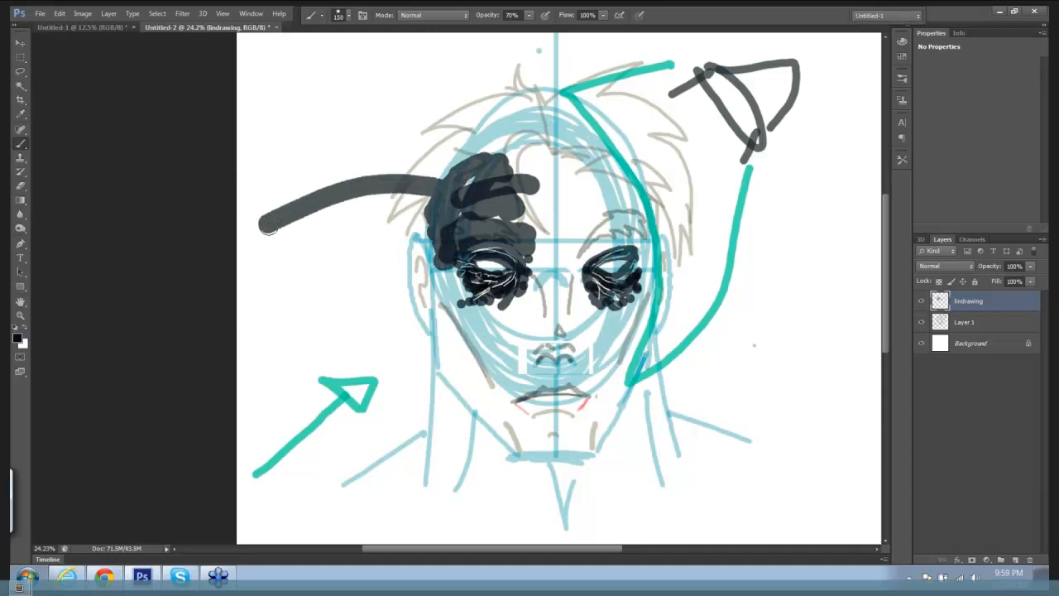
{"action": "key", "text": "ctrl+alt+z"}
{"action": "key", "text": "ctrl+alt+z"}
{"action": "key", "text": "ctrl+alt+z"}
Fill the left half of the forehead with black shadow and extend it around the left eye to the side of the nose.
{"action": "mouse_move", "coordinate": [491, 207]}
{"action": "left_mouse_down"}
{"action": "mouse_move", "coordinate": [460, 210]}
{"action": "mouse_move", "coordinate": [529, 203]}
{"action": "mouse_move", "coordinate": [527, 159]}
{"action": "mouse_move", "coordinate": [488, 158]}
{"action": "mouse_move", "coordinate": [460, 175]}
{"action": "mouse_move", "coordinate": [445, 198]}
{"action": "mouse_move", "coordinate": [465, 197]}
{"action": "mouse_move", "coordinate": [460, 232]}
{"action": "left_mouse_up"}
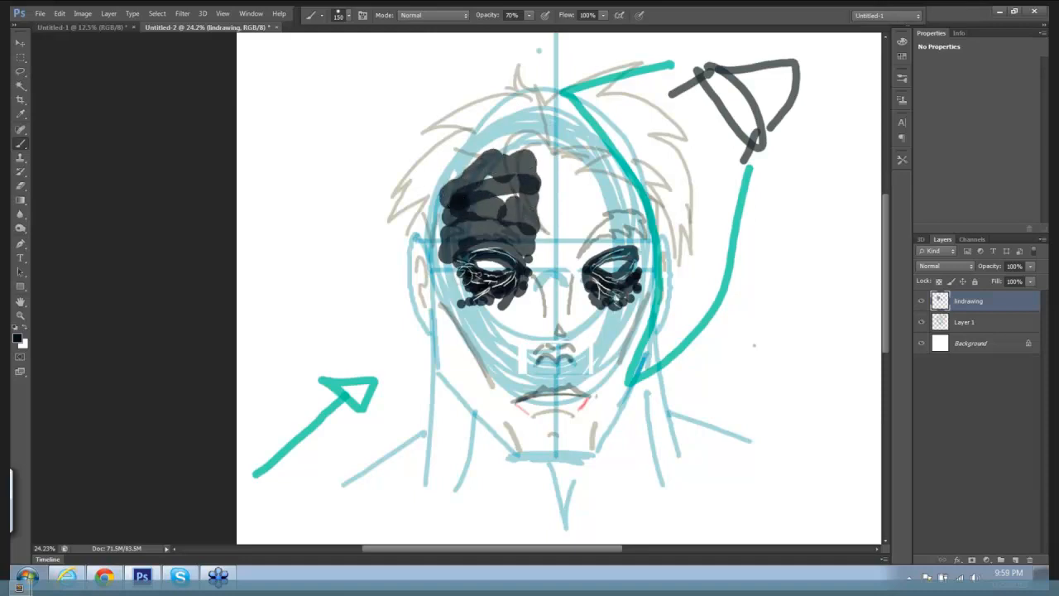
{"action": "mouse_move", "coordinate": [447, 283]}
{"action": "left_mouse_down"}
{"action": "mouse_move", "coordinate": [437, 225]}
{"action": "mouse_move", "coordinate": [468, 313]}
{"action": "mouse_move", "coordinate": [497, 319]}
{"action": "mouse_move", "coordinate": [521, 287]}
{"action": "mouse_move", "coordinate": [515, 298]}
{"action": "mouse_move", "coordinate": [511, 288]}
{"action": "mouse_move", "coordinate": [526, 285]}
{"action": "mouse_move", "coordinate": [530, 303]}
{"action": "mouse_move", "coordinate": [536, 292]}
{"action": "mouse_move", "coordinate": [538, 321]}
{"action": "mouse_move", "coordinate": [476, 324]}
{"action": "mouse_move", "coordinate": [497, 351]}
{"action": "mouse_move", "coordinate": [471, 323]}
{"action": "left_mouse_up"}
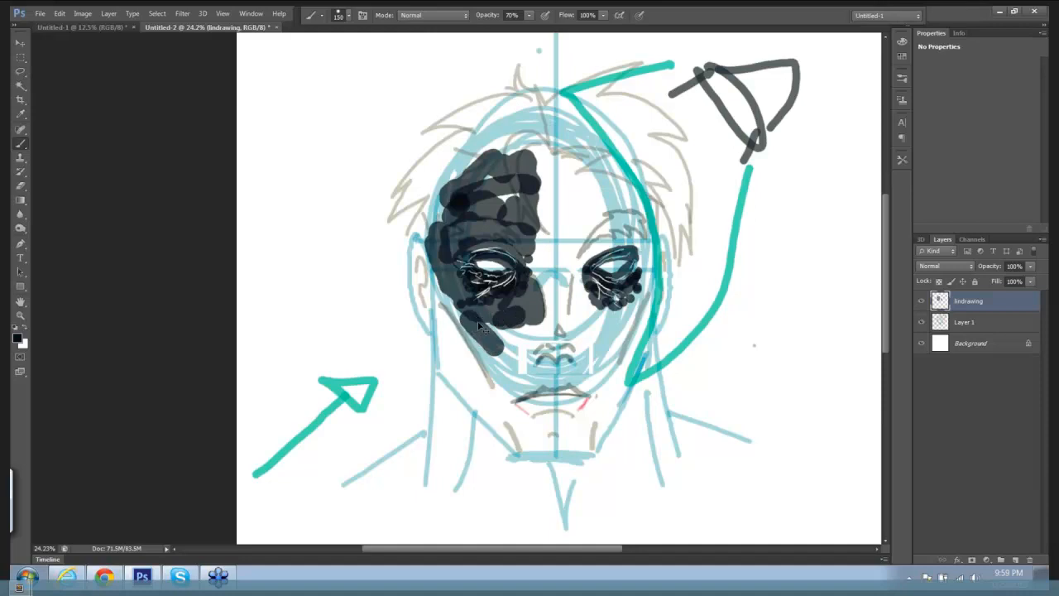
{"action": "key", "text": "ctrl+z"}
Shade the left cheek and jaw in black starting with a 50 px brush, and the neck and left shoulder with a 90 px brush.
{"action": "key", "text": "bracketleft"}
{"action": "key", "text": "bracketleft"}
{"action": "key", "text": "bracketleft"}
{"action": "key", "text": "bracketleft"}
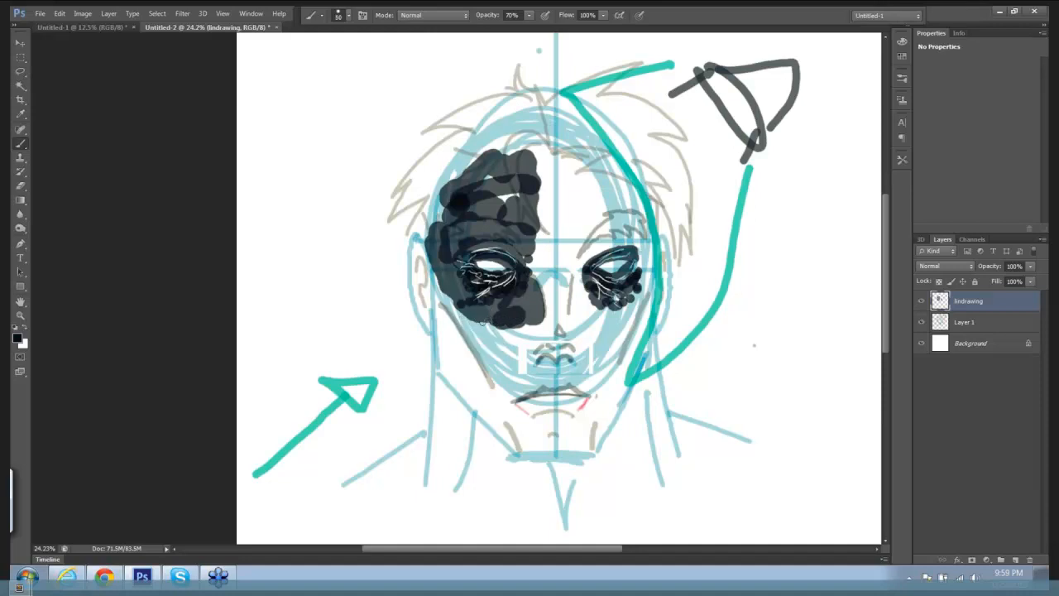
{"action": "mouse_move", "coordinate": [469, 313]}
{"action": "left_mouse_down"}
{"action": "mouse_move", "coordinate": [513, 351]}
{"action": "mouse_move", "coordinate": [521, 327]}
{"action": "mouse_move", "coordinate": [488, 324]}
{"action": "mouse_move", "coordinate": [509, 320]}
{"action": "left_mouse_up"}
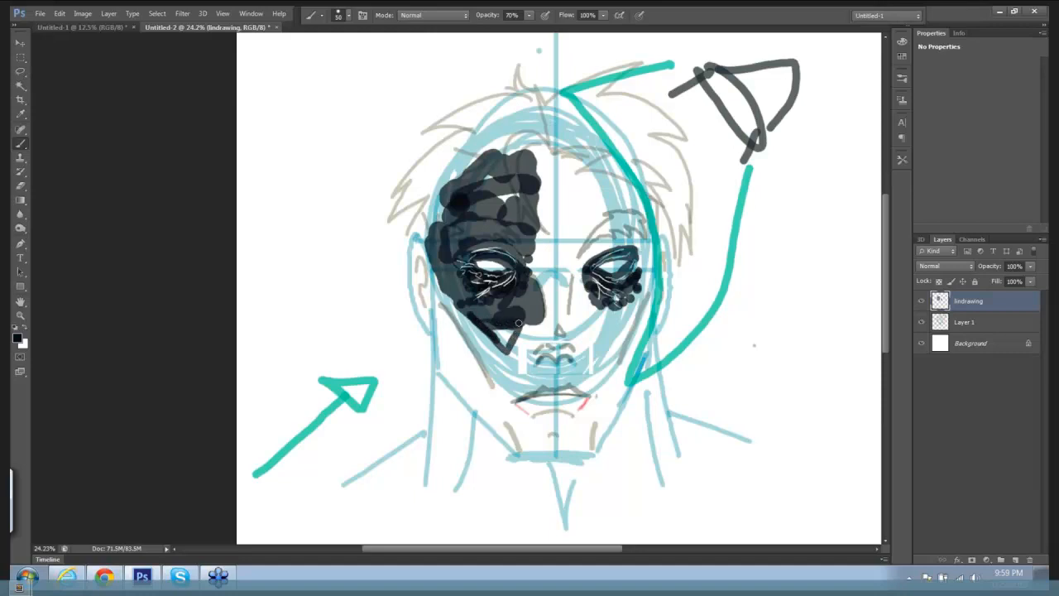
{"action": "mouse_move", "coordinate": [537, 362]}
{"action": "left_mouse_down"}
{"action": "mouse_move", "coordinate": [515, 341]}
{"action": "mouse_move", "coordinate": [527, 329]}
{"action": "mouse_move", "coordinate": [491, 347]}
{"action": "mouse_move", "coordinate": [501, 333]}
{"action": "mouse_move", "coordinate": [455, 315]}
{"action": "mouse_move", "coordinate": [440, 295]}
{"action": "mouse_move", "coordinate": [449, 359]}
{"action": "mouse_move", "coordinate": [480, 381]}
{"action": "mouse_move", "coordinate": [463, 332]}
{"action": "mouse_move", "coordinate": [513, 368]}
{"action": "mouse_move", "coordinate": [520, 391]}
{"action": "mouse_move", "coordinate": [501, 401]}
{"action": "mouse_move", "coordinate": [443, 364]}
{"action": "mouse_move", "coordinate": [481, 406]}
{"action": "mouse_move", "coordinate": [438, 389]}
{"action": "mouse_move", "coordinate": [446, 455]}
{"action": "mouse_move", "coordinate": [459, 467]}
{"action": "mouse_move", "coordinate": [449, 389]}
{"action": "mouse_move", "coordinate": [489, 426]}
{"action": "mouse_move", "coordinate": [473, 489]}
{"action": "mouse_move", "coordinate": [488, 443]}
{"action": "mouse_move", "coordinate": [447, 463]}
{"action": "mouse_move", "coordinate": [414, 460]}
{"action": "mouse_move", "coordinate": [373, 490]}
{"action": "mouse_move", "coordinate": [422, 454]}
{"action": "mouse_move", "coordinate": [364, 496]}
{"action": "mouse_move", "coordinate": [414, 451]}
{"action": "left_mouse_up"}
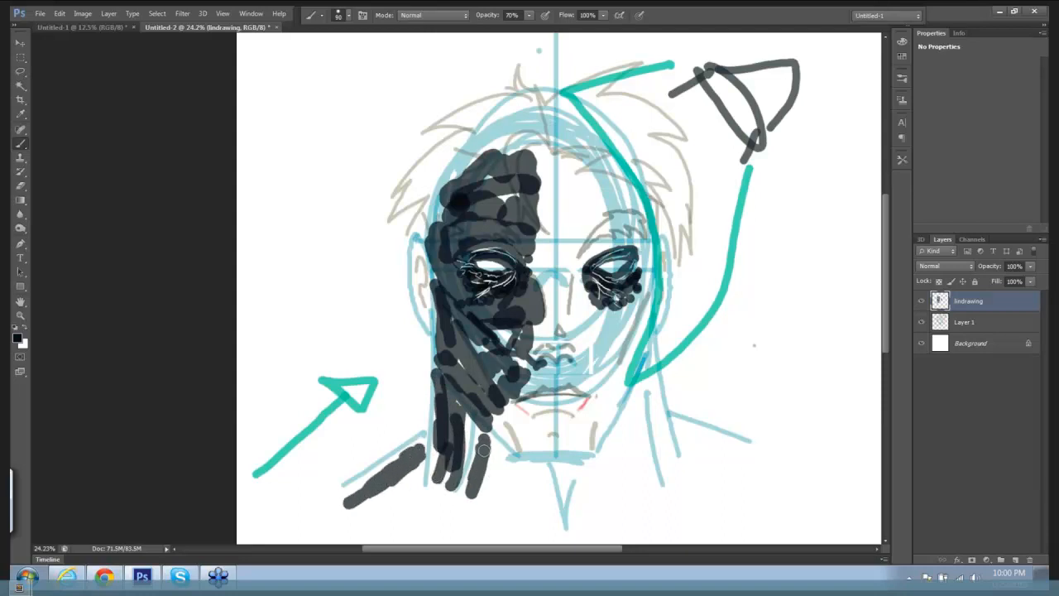
{"action": "mouse_move", "coordinate": [484, 449]}
{"action": "left_mouse_down"}
{"action": "mouse_move", "coordinate": [535, 466]}
{"action": "mouse_move", "coordinate": [543, 492]}
{"action": "mouse_move", "coordinate": [535, 474]}
{"action": "mouse_move", "coordinate": [531, 490]}
{"action": "mouse_move", "coordinate": [510, 469]}
{"action": "mouse_move", "coordinate": [500, 487]}
{"action": "mouse_move", "coordinate": [486, 462]}
{"action": "mouse_move", "coordinate": [490, 499]}
{"action": "mouse_move", "coordinate": [513, 487]}
{"action": "mouse_move", "coordinate": [511, 503]}
{"action": "mouse_move", "coordinate": [529, 520]}
{"action": "mouse_move", "coordinate": [533, 491]}
{"action": "mouse_move", "coordinate": [496, 477]}
{"action": "mouse_move", "coordinate": [486, 451]}
{"action": "mouse_move", "coordinate": [495, 486]}
{"action": "mouse_move", "coordinate": [482, 500]}
{"action": "mouse_move", "coordinate": [508, 507]}
{"action": "left_mouse_up"}
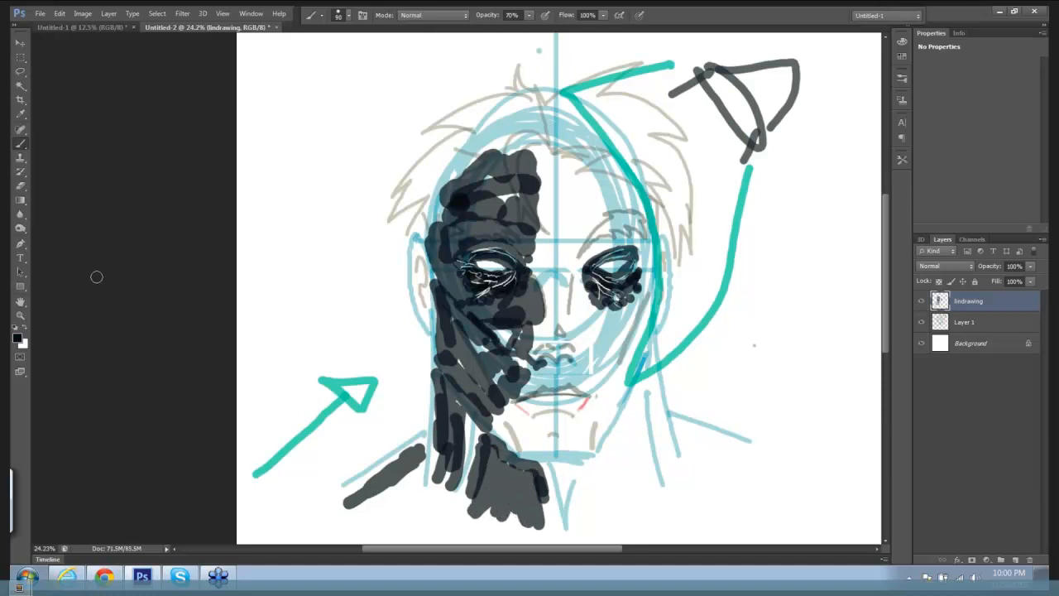
Erase light streaks into the shadow above the left eye using a flat bristle eraser at 80 px.
{"action": "left_click", "coordinate": [21, 185]}
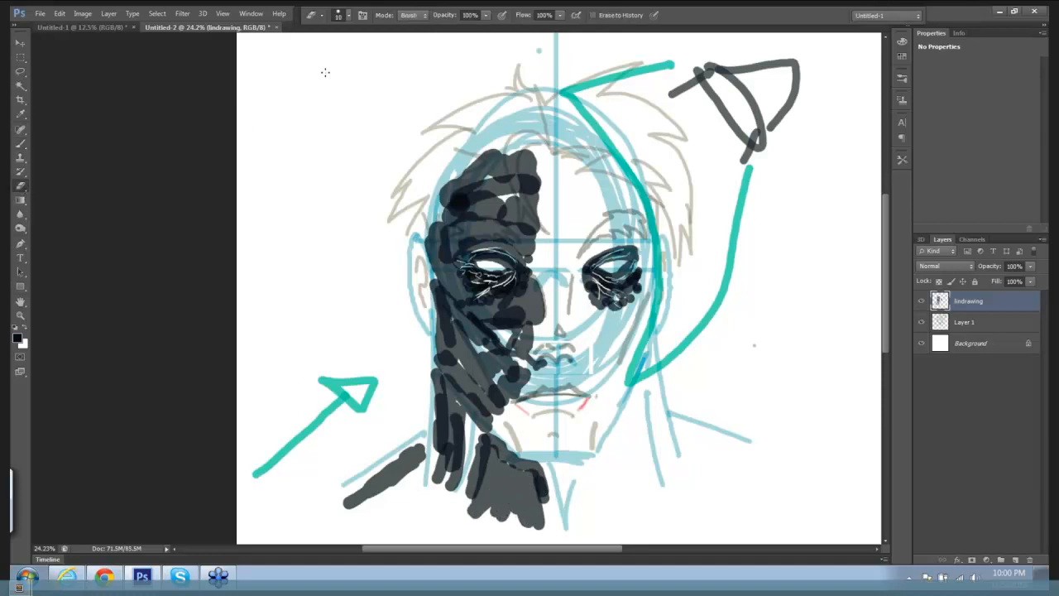
{"action": "left_click", "coordinate": [350, 17]}
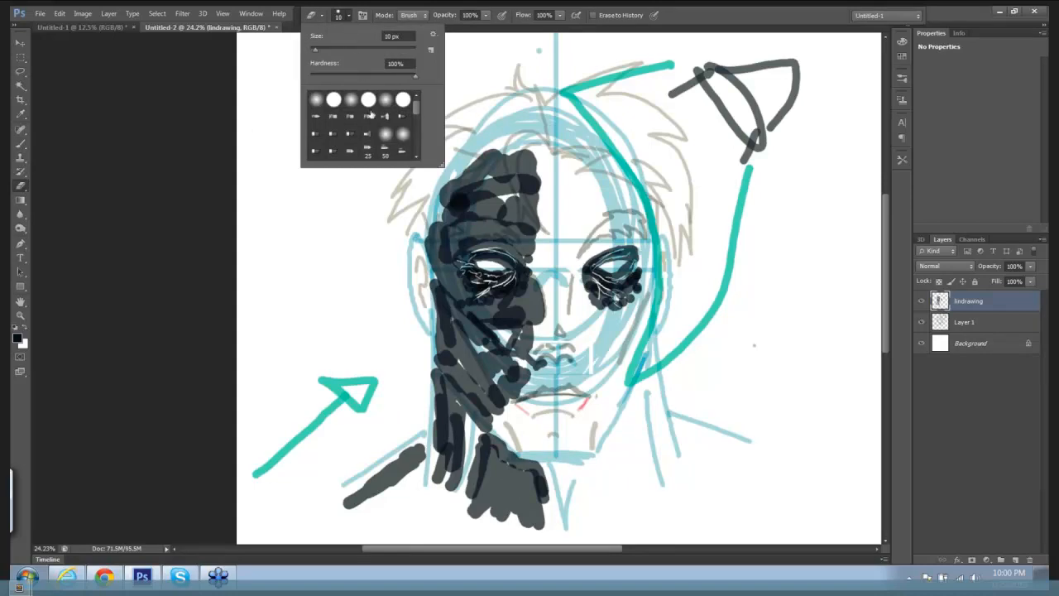
{"action": "left_click", "coordinate": [316, 134]}
{"action": "left_click", "coordinate": [485, 206]}
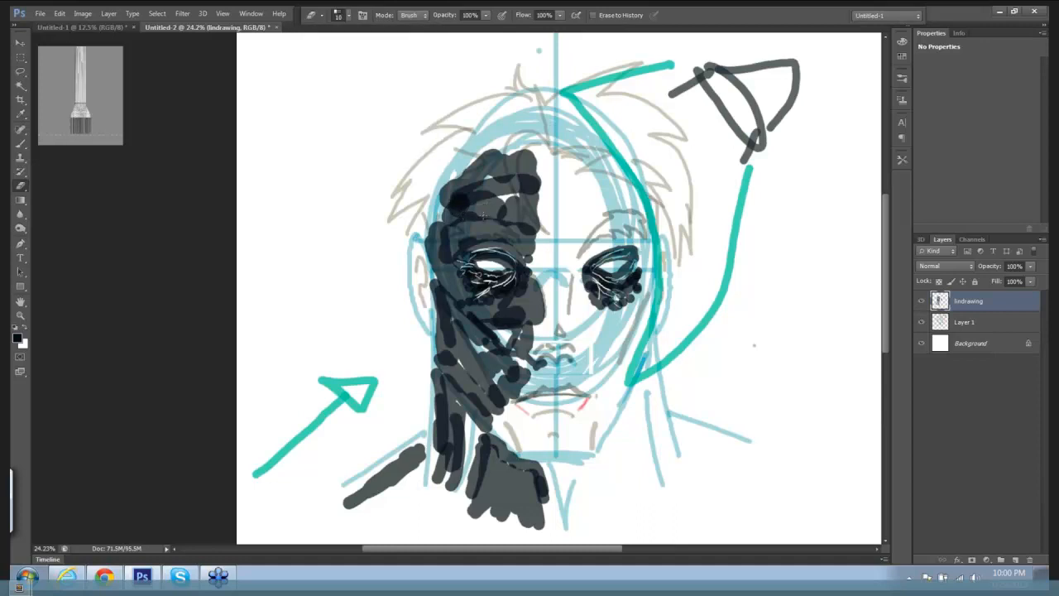
{"action": "left_click_drag", "start_coordinate": [468, 217], "coordinate": [487, 216]}
{"action": "key", "text": "bracketright"}
{"action": "key", "text": "bracketright"}
{"action": "key", "text": "bracketright"}
{"action": "key", "text": "bracketright"}
{"action": "key", "text": "bracketright"}
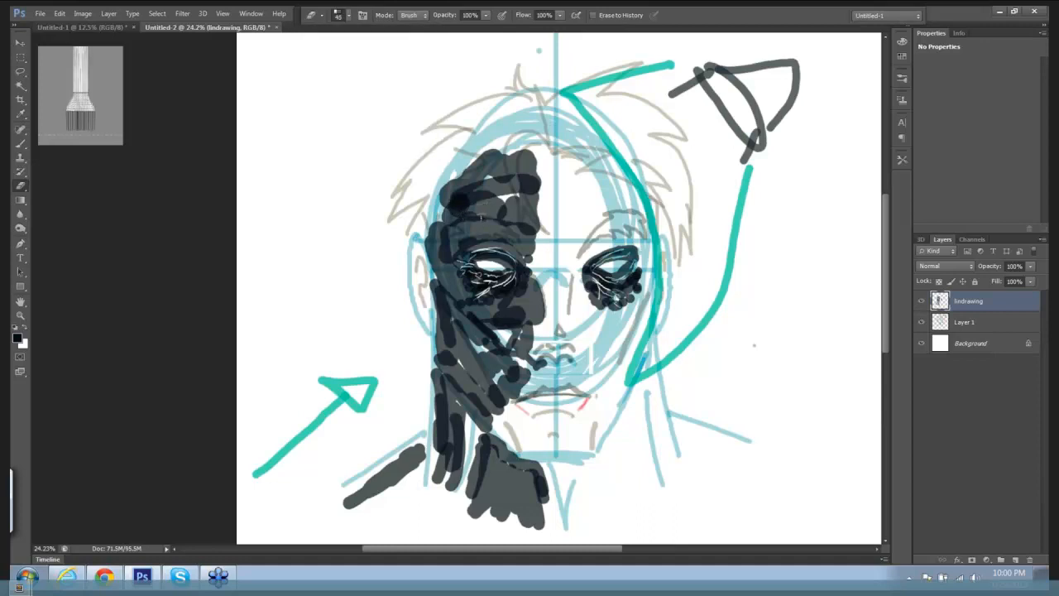
{"action": "key", "text": "bracketright"}
{"action": "key", "text": "bracketright"}
{"action": "mouse_move", "coordinate": [471, 217]}
{"action": "left_mouse_down"}
{"action": "mouse_move", "coordinate": [496, 213]}
{"action": "mouse_move", "coordinate": [489, 237]}
{"action": "mouse_move", "coordinate": [460, 236]}
{"action": "left_mouse_up"}
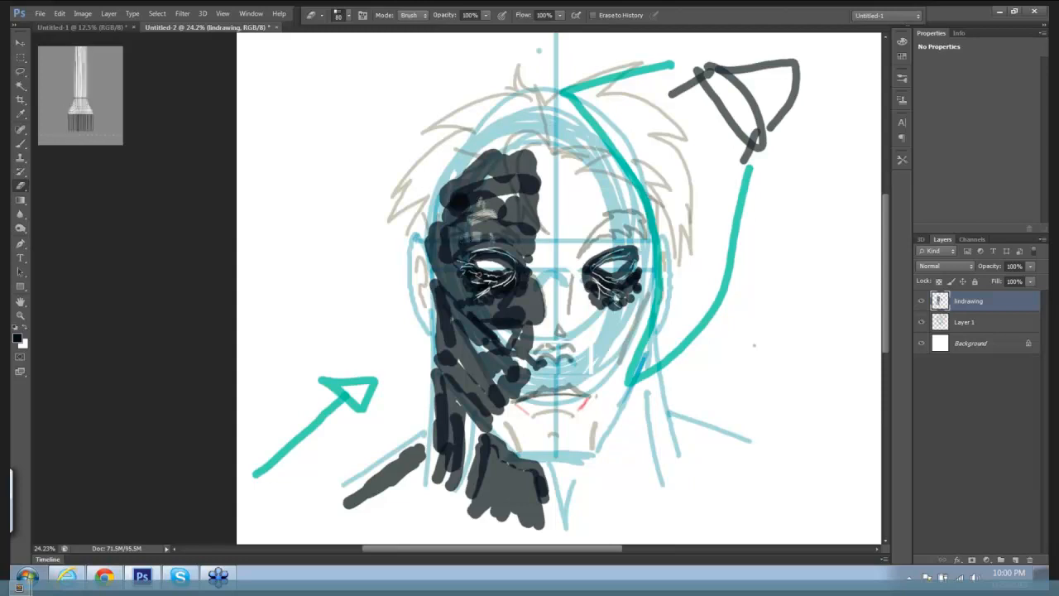
Lighten the left eyelid and the area beneath the eye with the bristle eraser, reducing it to 45 px for finer streaks.
{"action": "mouse_move", "coordinate": [518, 286]}
{"action": "left_mouse_down"}
{"action": "mouse_move", "coordinate": [500, 306]}
{"action": "mouse_move", "coordinate": [518, 278]}
{"action": "mouse_move", "coordinate": [510, 246]}
{"action": "left_mouse_up"}
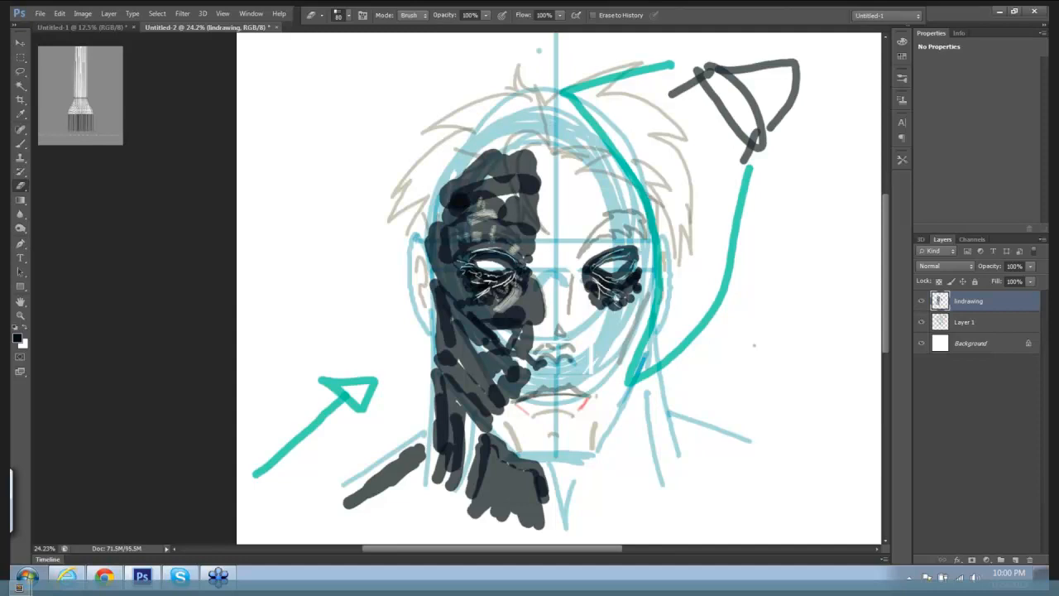
{"action": "left_click_drag", "start_coordinate": [465, 293], "coordinate": [457, 300]}
{"action": "key", "text": "["}
{"action": "key", "text": "["}
{"action": "key", "text": "["}
{"action": "key", "text": "["}
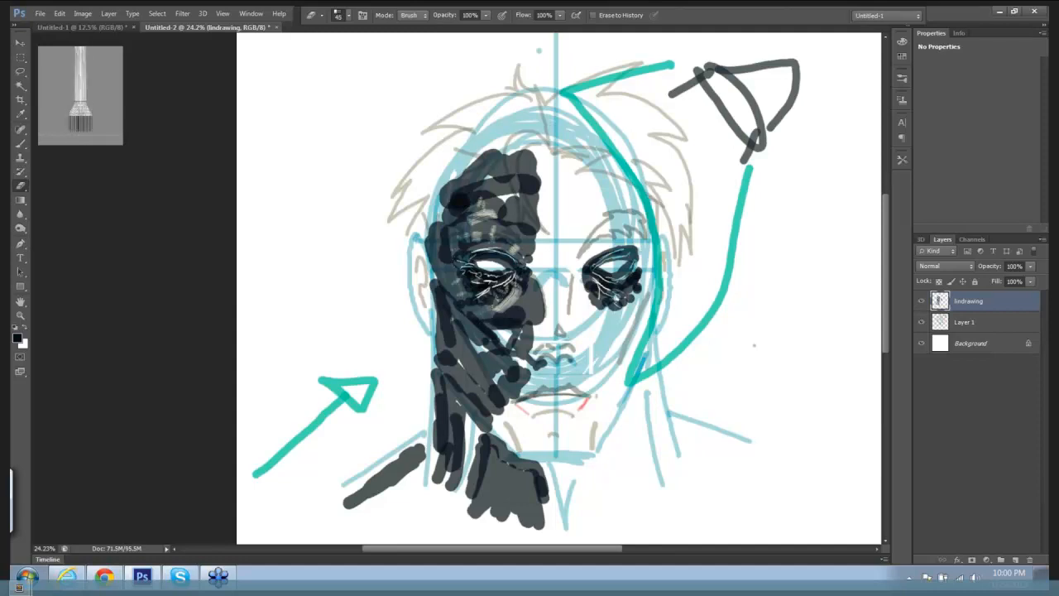
{"action": "left_click_drag", "start_coordinate": [480, 311], "coordinate": [508, 301]}
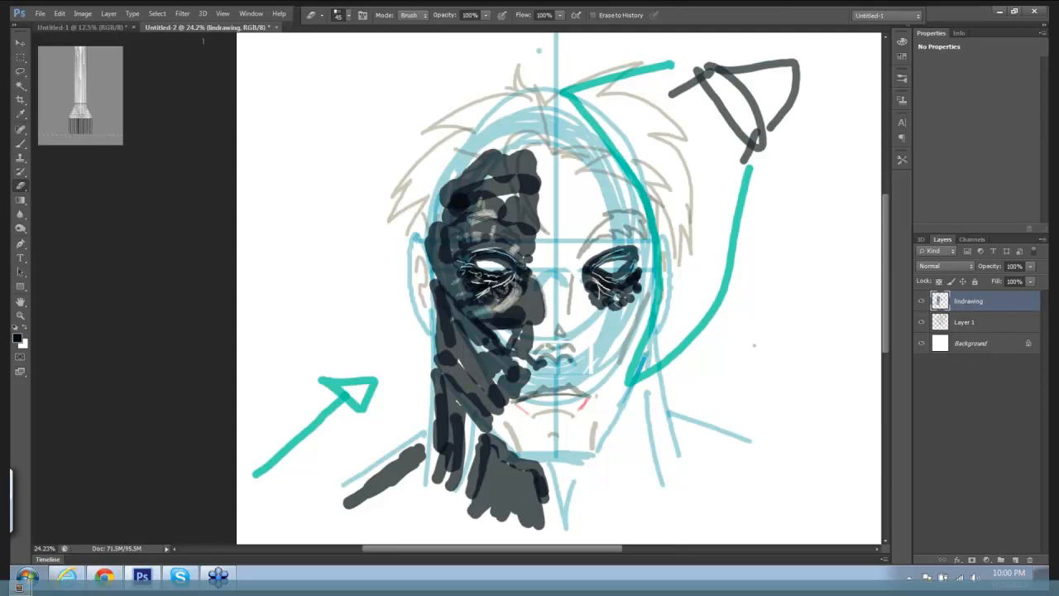
Apply a slight Gaussian Blur to the lindrawing layer, and briefly hide Layer 1 to check the shading on its own.
{"action": "left_click", "coordinate": [182, 14]}
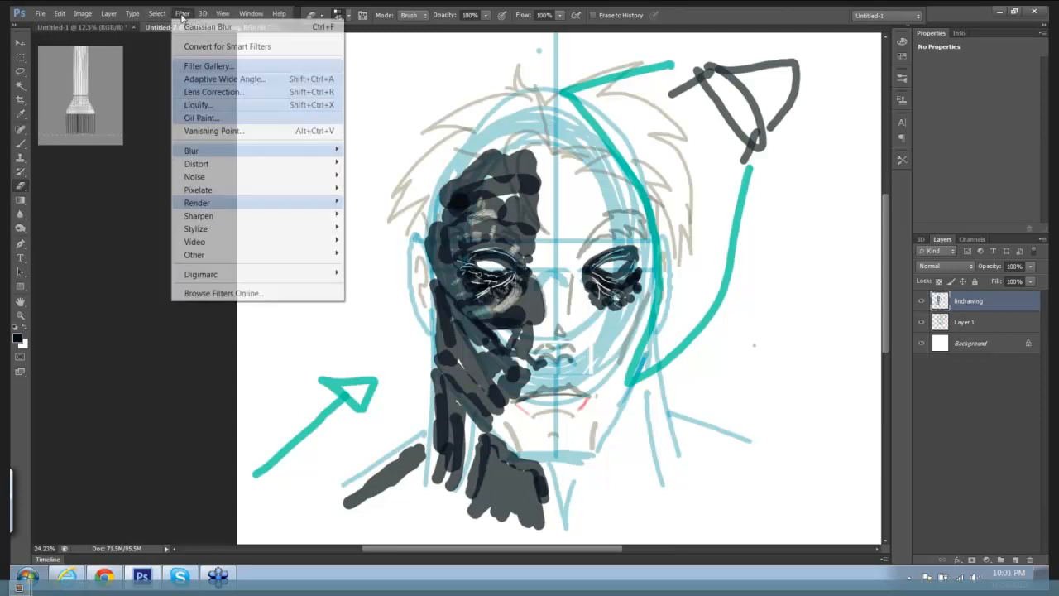
{"action": "mouse_move", "coordinate": [273, 151]}
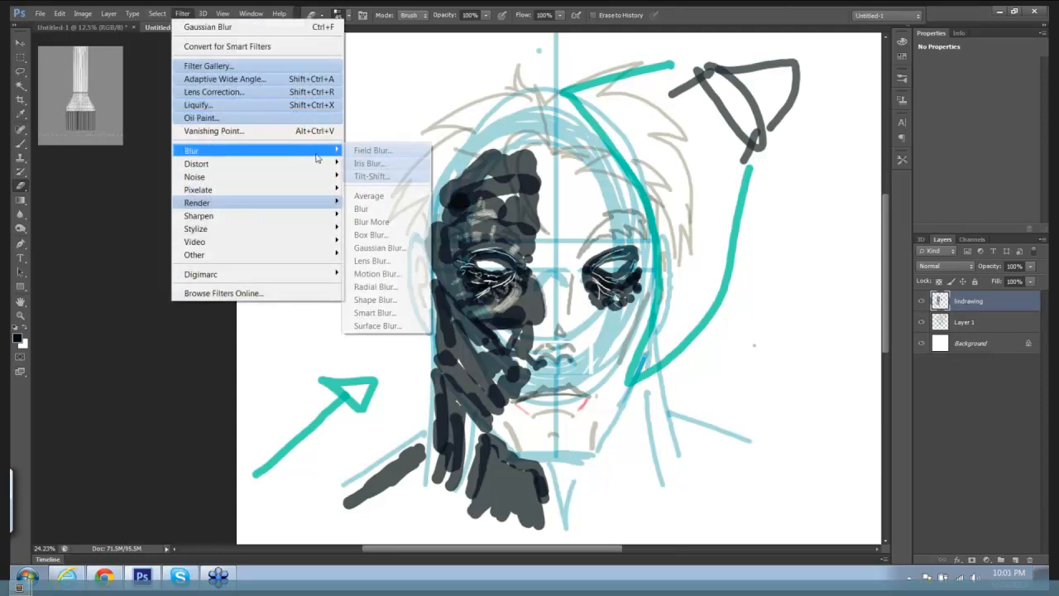
{"action": "left_click", "coordinate": [372, 247]}
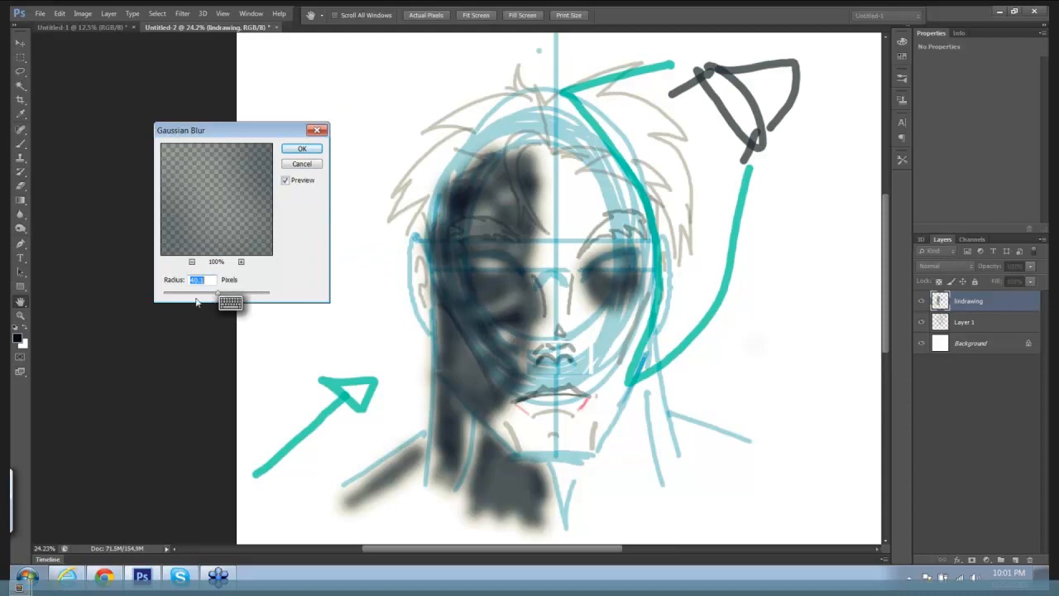
{"action": "left_click_drag", "start_coordinate": [218, 293], "coordinate": [194, 294]}
{"action": "left_click", "coordinate": [302, 149]}
{"action": "key", "text": "e"}
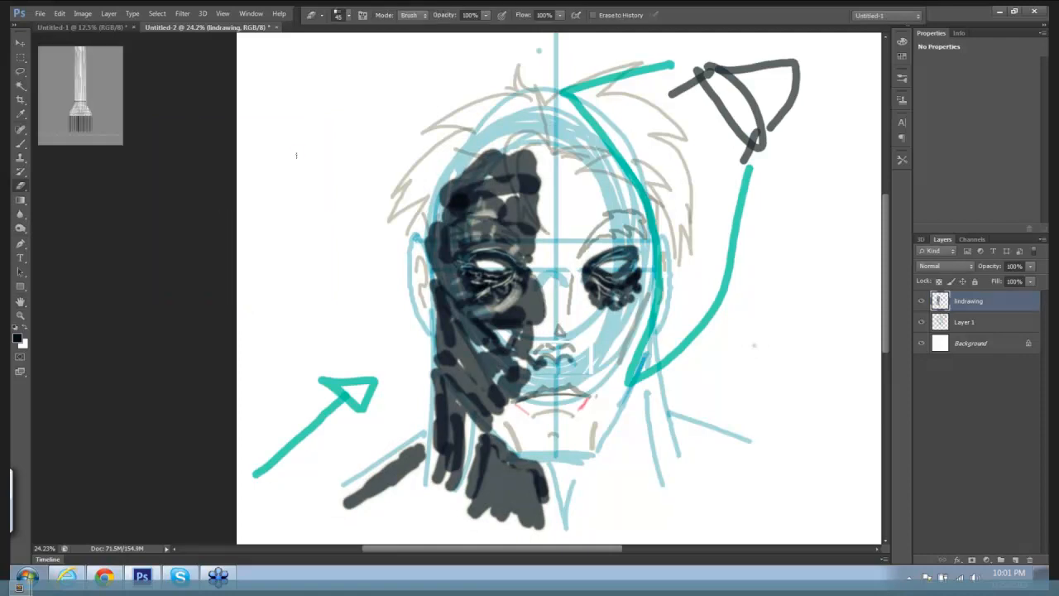
{"action": "left_click", "coordinate": [922, 322]}
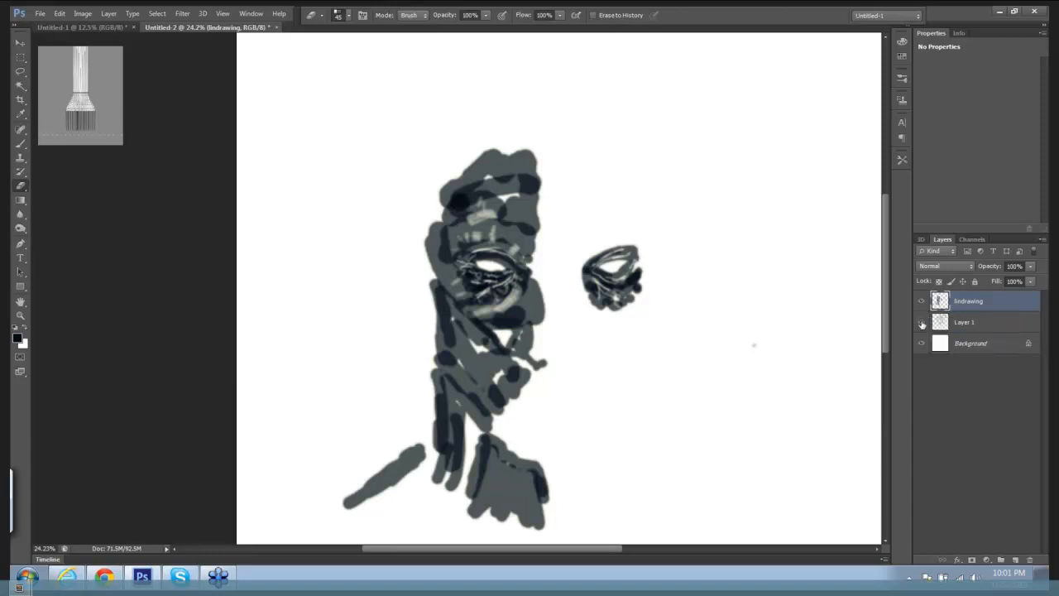
{"action": "left_click", "coordinate": [921, 323]}
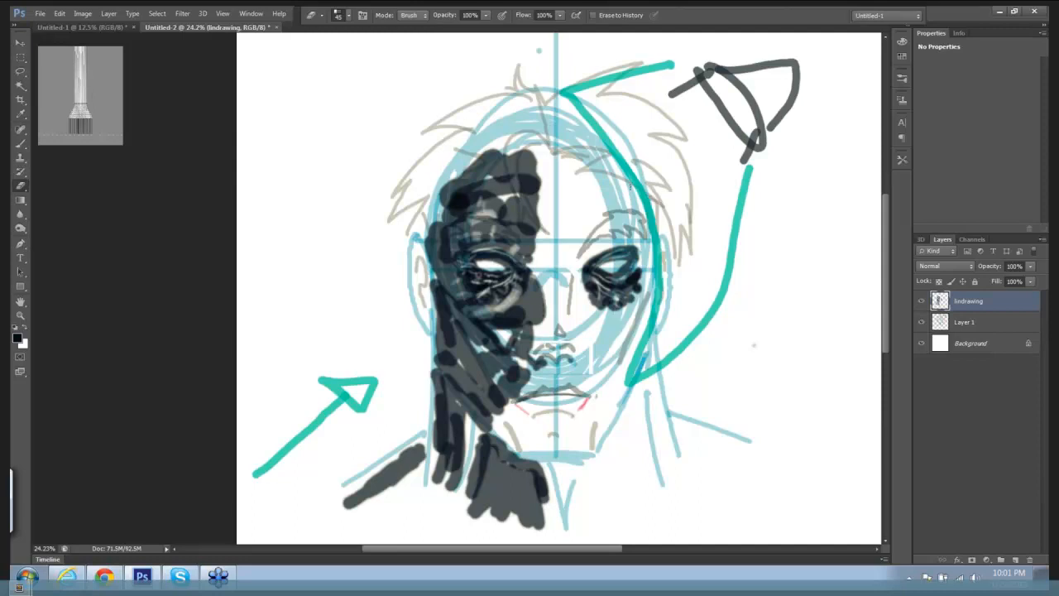
Switch the eraser tip to the hard round brush at 45 px with 100% hardness.
{"action": "left_click", "coordinate": [349, 17]}
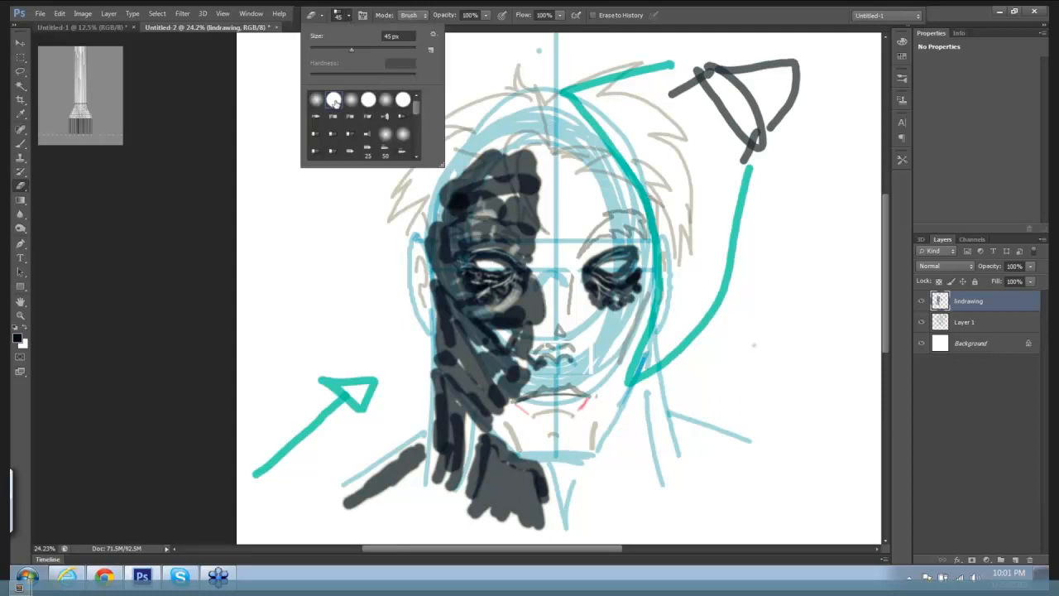
{"action": "left_click", "coordinate": [334, 100]}
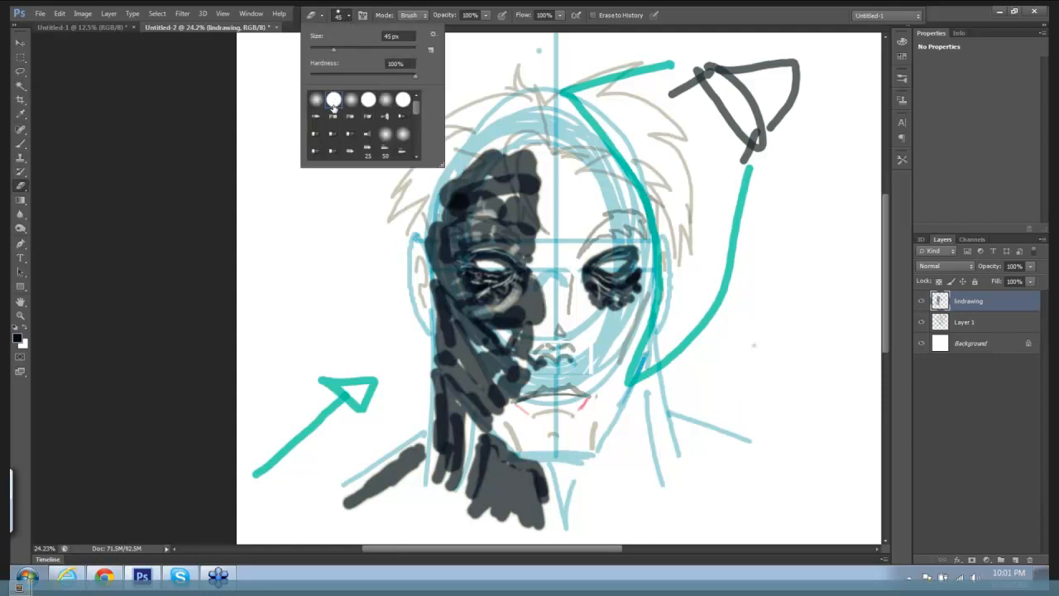
{"action": "left_click", "coordinate": [344, 204]}
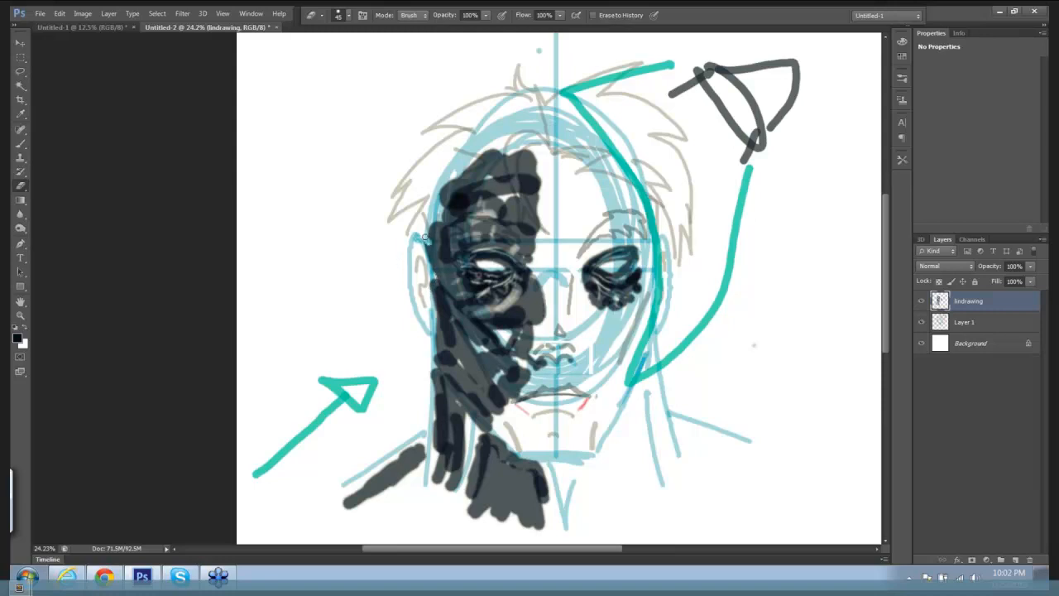
Outline the left ear and shade its inner folds in black with a 50 px brush.
{"action": "key", "text": "b"}
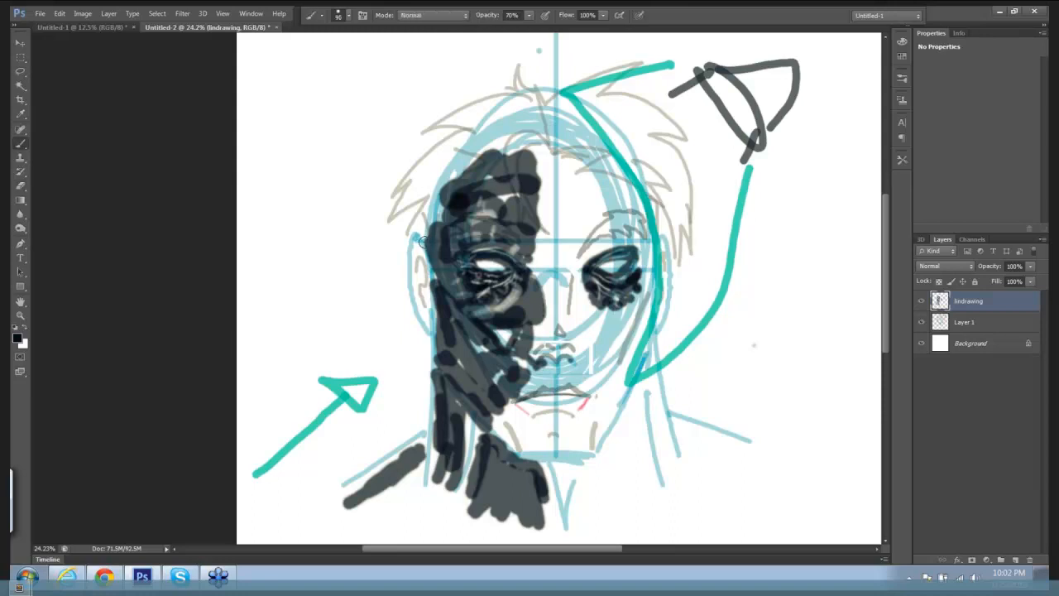
{"action": "key", "text": "bracketleft"}
{"action": "key", "text": "bracketleft"}
{"action": "key", "text": "bracketleft"}
{"action": "key", "text": "bracketleft"}
{"action": "mouse_move", "coordinate": [417, 236]}
{"action": "left_mouse_down"}
{"action": "mouse_move", "coordinate": [429, 241]}
{"action": "mouse_move", "coordinate": [415, 246]}
{"action": "mouse_move", "coordinate": [423, 253]}
{"action": "left_mouse_up"}
{"action": "key", "text": "ctrl+z"}
{"action": "left_click_drag", "start_coordinate": [414, 242], "coordinate": [434, 281]}
{"action": "mouse_move", "coordinate": [421, 269]}
{"action": "left_mouse_down"}
{"action": "mouse_move", "coordinate": [419, 291]}
{"action": "mouse_move", "coordinate": [430, 275]}
{"action": "left_mouse_up"}
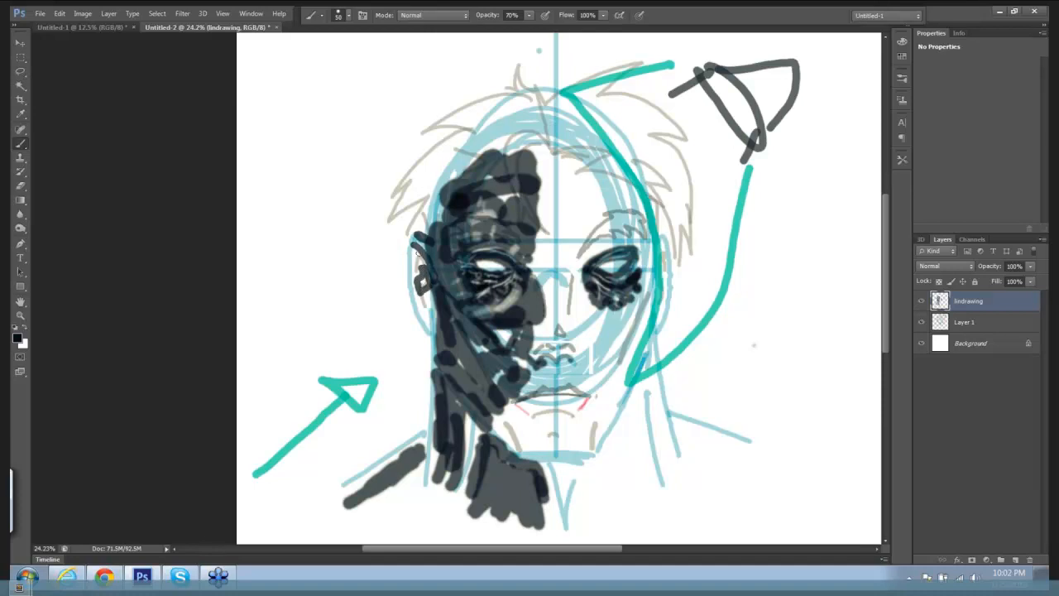
{"action": "mouse_move", "coordinate": [419, 237]}
{"action": "left_mouse_down"}
{"action": "mouse_move", "coordinate": [412, 270]}
{"action": "mouse_move", "coordinate": [435, 319]}
{"action": "mouse_move", "coordinate": [416, 316]}
{"action": "left_mouse_up"}
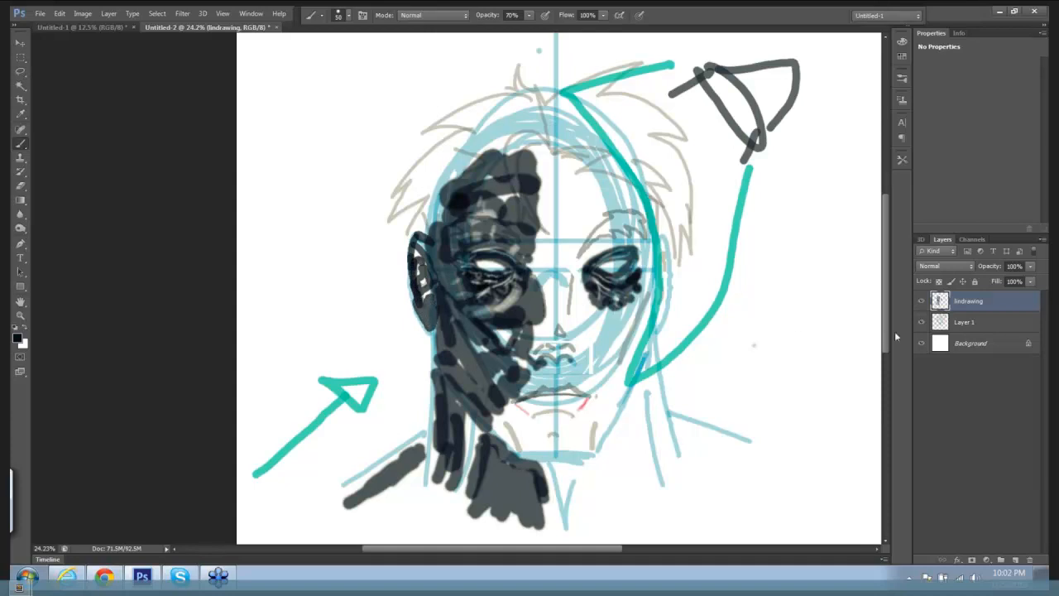
Check the shading with Layer 1 hidden, then paint dark strokes over the neck and shoulder on the shadowed side.
{"action": "left_click", "coordinate": [922, 323]}
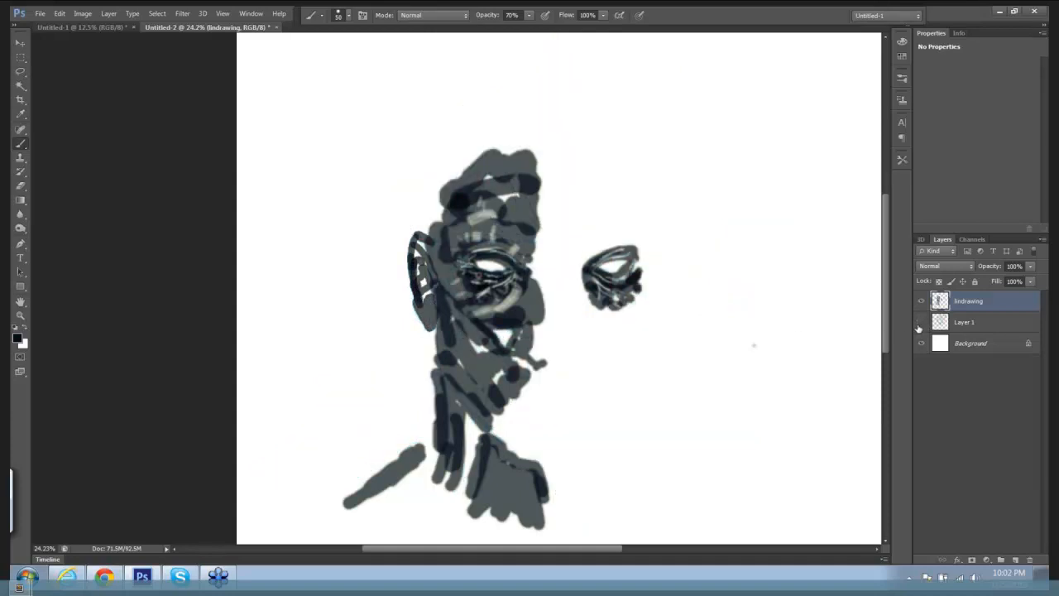
{"action": "left_click", "coordinate": [922, 323]}
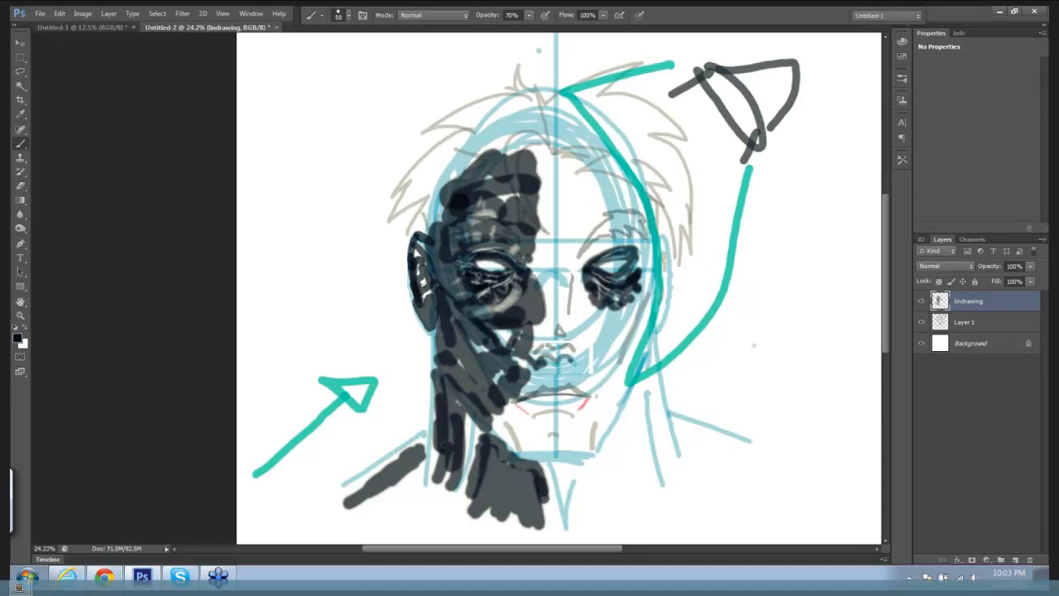
{"action": "mouse_move", "coordinate": [468, 421]}
{"action": "left_mouse_down"}
{"action": "mouse_move", "coordinate": [460, 482]}
{"action": "mouse_move", "coordinate": [445, 498]}
{"action": "mouse_move", "coordinate": [417, 436]}
{"action": "mouse_move", "coordinate": [337, 493]}
{"action": "mouse_move", "coordinate": [430, 437]}
{"action": "mouse_move", "coordinate": [455, 500]}
{"action": "mouse_move", "coordinate": [428, 510]}
{"action": "left_mouse_up"}
{"action": "mouse_move", "coordinate": [444, 470]}
{"action": "left_mouse_down"}
{"action": "mouse_move", "coordinate": [372, 537]}
{"action": "mouse_move", "coordinate": [448, 500]}
{"action": "mouse_move", "coordinate": [480, 501]}
{"action": "left_mouse_up"}
{"action": "mouse_move", "coordinate": [499, 433]}
{"action": "left_mouse_down"}
{"action": "mouse_move", "coordinate": [514, 452]}
{"action": "mouse_move", "coordinate": [494, 424]}
{"action": "mouse_move", "coordinate": [513, 442]}
{"action": "left_mouse_up"}
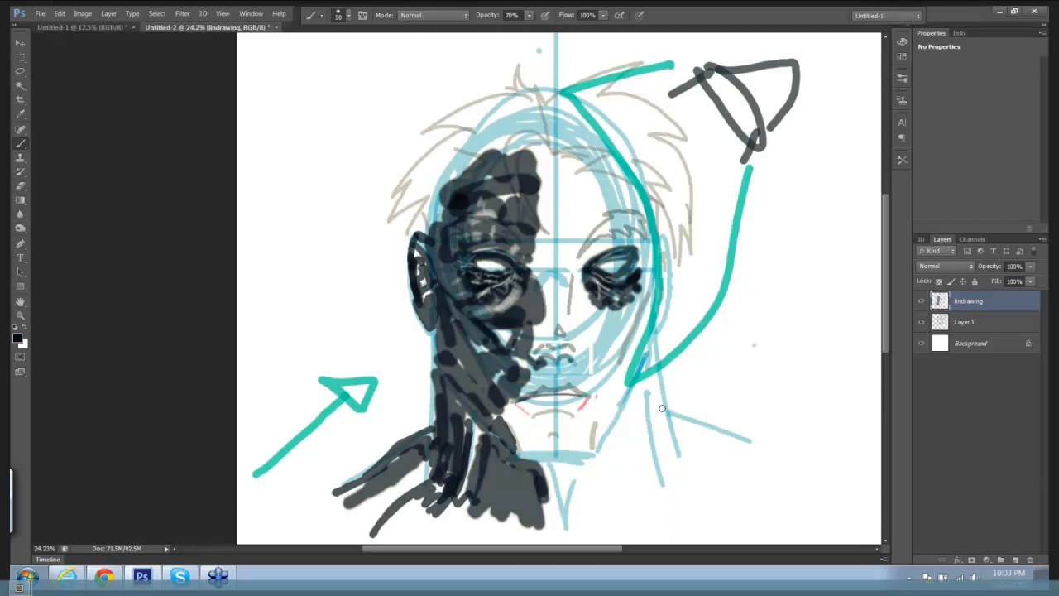
With a size 15 brush at 82% opacity, draw the upper and lower teeth and outline the upper lip.
{"action": "key", "text": "bracketleft"}
{"action": "left_click_drag", "start_coordinate": [529, 15], "coordinate": [536, 72]}
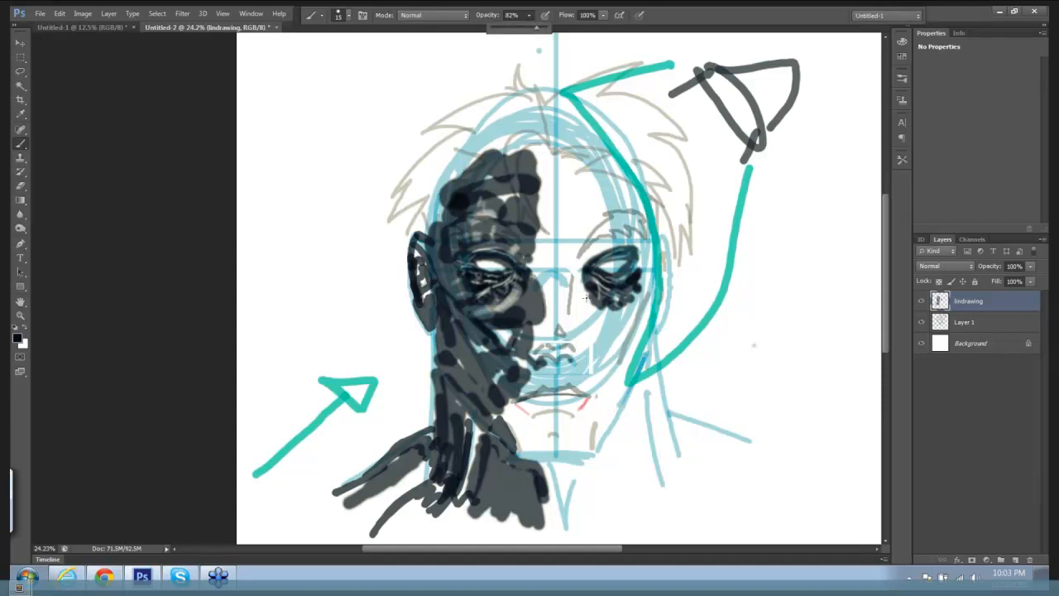
{"action": "left_click", "coordinate": [584, 297]}
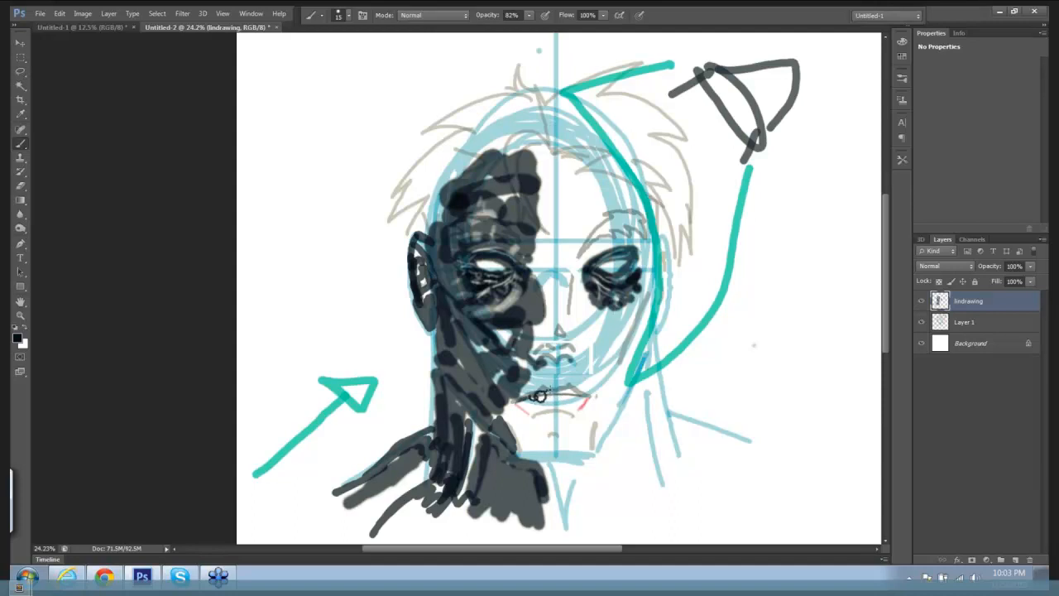
{"action": "left_click_drag", "start_coordinate": [548, 390], "coordinate": [547, 399]}
{"action": "left_click_drag", "start_coordinate": [569, 407], "coordinate": [572, 405]}
{"action": "mouse_move", "coordinate": [605, 348]}
{"action": "left_mouse_down"}
{"action": "mouse_move", "coordinate": [628, 353]}
{"action": "mouse_move", "coordinate": [605, 314]}
{"action": "left_mouse_up"}
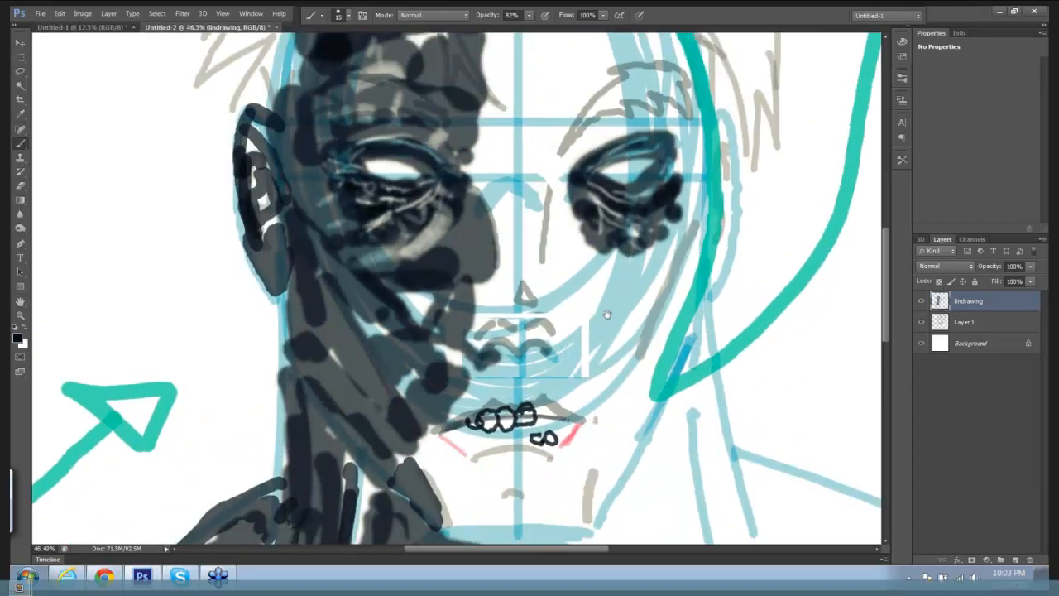
{"action": "mouse_move", "coordinate": [439, 365]}
{"action": "left_mouse_down"}
{"action": "mouse_move", "coordinate": [477, 348]}
{"action": "mouse_move", "coordinate": [533, 343]}
{"action": "mouse_move", "coordinate": [551, 374]}
{"action": "mouse_move", "coordinate": [558, 366]}
{"action": "mouse_move", "coordinate": [567, 376]}
{"action": "left_mouse_up"}
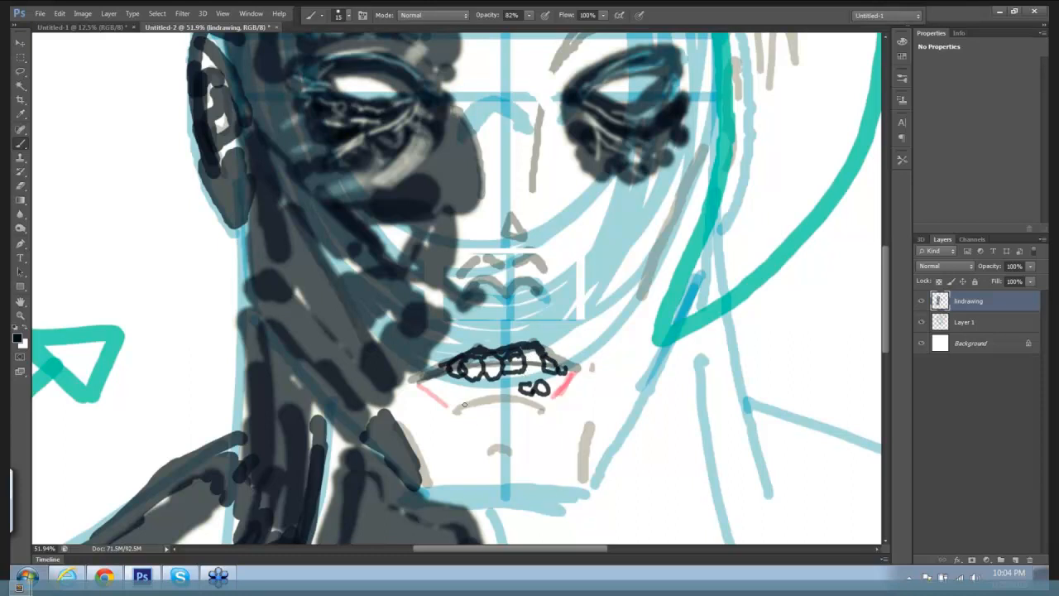
{"action": "mouse_move", "coordinate": [465, 405]}
{"action": "left_mouse_down"}
{"action": "mouse_move", "coordinate": [463, 391]}
{"action": "mouse_move", "coordinate": [497, 403]}
{"action": "mouse_move", "coordinate": [457, 383]}
{"action": "mouse_move", "coordinate": [454, 408]}
{"action": "left_mouse_up"}
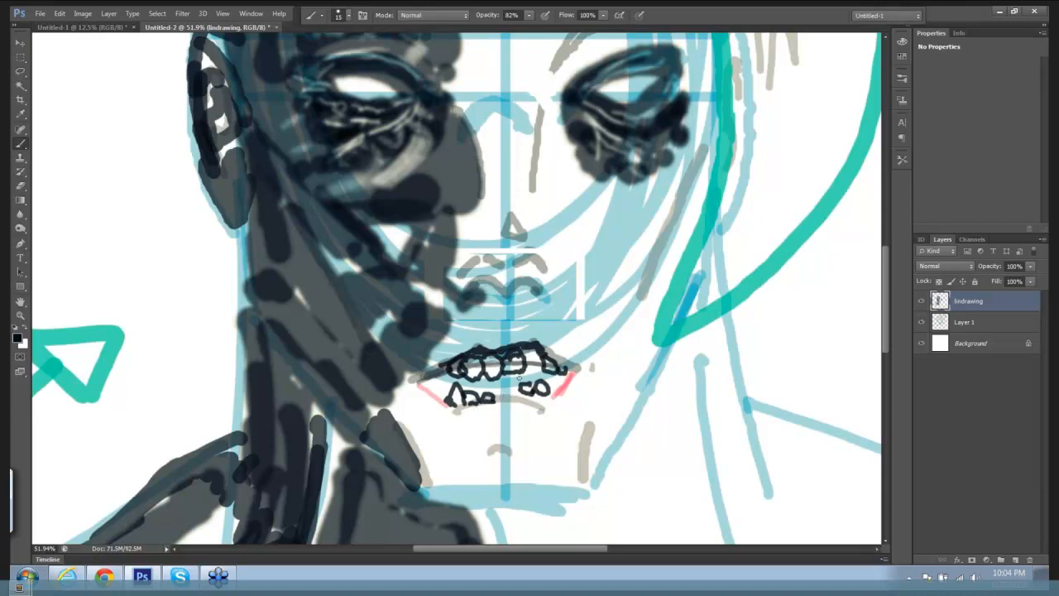
Enlarge the brush to size 25 and paint the dark gaps between the teeth, lower lip edge and mouth corners.
{"action": "key", "text": "]"}
{"action": "mouse_move", "coordinate": [531, 370]}
{"action": "left_mouse_down"}
{"action": "mouse_move", "coordinate": [499, 386]}
{"action": "mouse_move", "coordinate": [429, 384]}
{"action": "mouse_move", "coordinate": [440, 398]}
{"action": "mouse_move", "coordinate": [518, 389]}
{"action": "mouse_move", "coordinate": [538, 374]}
{"action": "mouse_move", "coordinate": [558, 389]}
{"action": "left_mouse_up"}
{"action": "mouse_move", "coordinate": [542, 348]}
{"action": "left_mouse_down"}
{"action": "mouse_move", "coordinate": [571, 365]}
{"action": "mouse_move", "coordinate": [570, 381]}
{"action": "mouse_move", "coordinate": [553, 399]}
{"action": "mouse_move", "coordinate": [500, 401]}
{"action": "mouse_move", "coordinate": [538, 404]}
{"action": "left_mouse_up"}
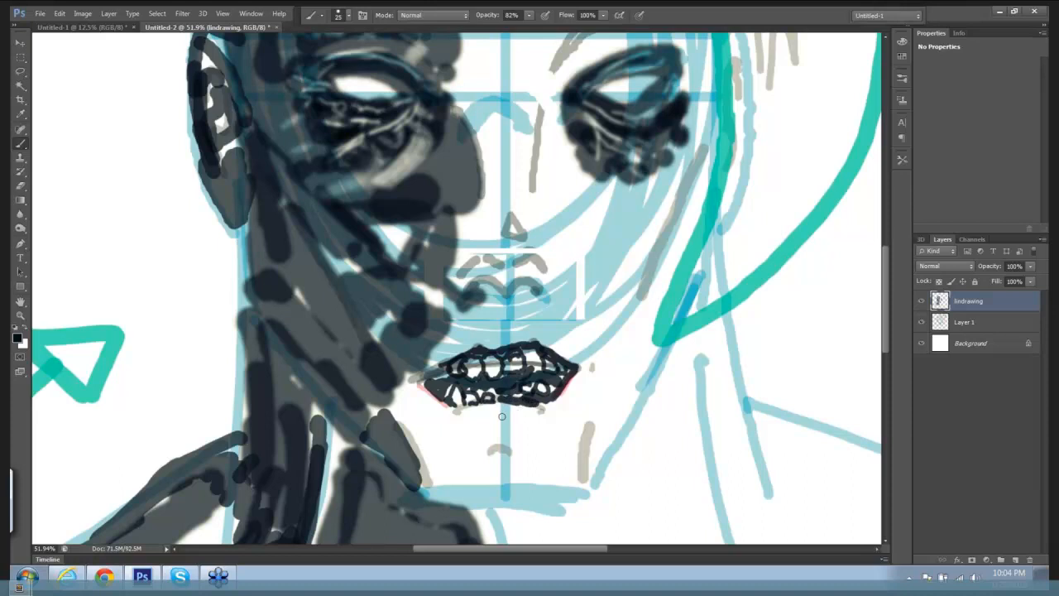
Draw the shadow boundary from under the nose to the upper lip and from the lower lip down over the chin.
{"action": "left_click_drag", "start_coordinate": [491, 446], "coordinate": [510, 447]}
{"action": "left_click_drag", "start_coordinate": [475, 291], "coordinate": [478, 340]}
{"action": "mouse_move", "coordinate": [495, 401]}
{"action": "left_mouse_down"}
{"action": "mouse_move", "coordinate": [498, 457]}
{"action": "mouse_move", "coordinate": [476, 523]}
{"action": "left_mouse_up"}
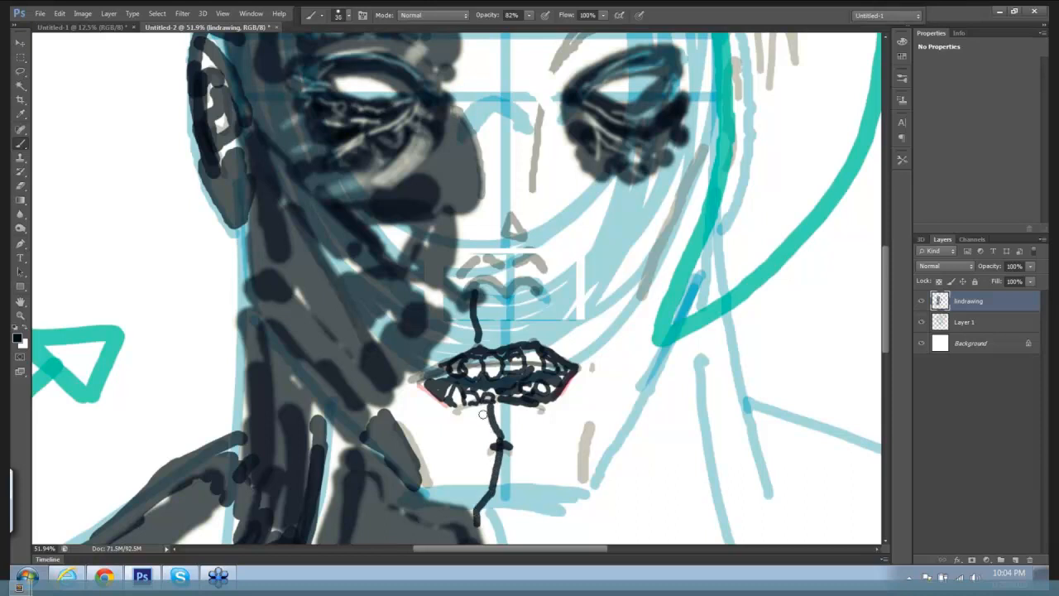
Enlarge the brush to size 80 and fill the shadowed side of the chin and upper lip area.
{"action": "key", "text": "bracketright"}
{"action": "key", "text": "bracketright"}
{"action": "key", "text": "bracketright"}
{"action": "mouse_move", "coordinate": [480, 416]}
{"action": "left_mouse_down"}
{"action": "mouse_move", "coordinate": [450, 433]}
{"action": "mouse_move", "coordinate": [428, 427]}
{"action": "mouse_move", "coordinate": [427, 410]}
{"action": "mouse_move", "coordinate": [398, 396]}
{"action": "mouse_move", "coordinate": [452, 480]}
{"action": "mouse_move", "coordinate": [477, 477]}
{"action": "mouse_move", "coordinate": [501, 444]}
{"action": "mouse_move", "coordinate": [477, 493]}
{"action": "mouse_move", "coordinate": [442, 461]}
{"action": "mouse_move", "coordinate": [427, 486]}
{"action": "mouse_move", "coordinate": [410, 451]}
{"action": "left_mouse_up"}
{"action": "mouse_move", "coordinate": [466, 335]}
{"action": "left_mouse_down"}
{"action": "mouse_move", "coordinate": [437, 352]}
{"action": "mouse_move", "coordinate": [455, 348]}
{"action": "mouse_move", "coordinate": [435, 298]}
{"action": "mouse_move", "coordinate": [418, 295]}
{"action": "mouse_move", "coordinate": [435, 311]}
{"action": "left_mouse_up"}
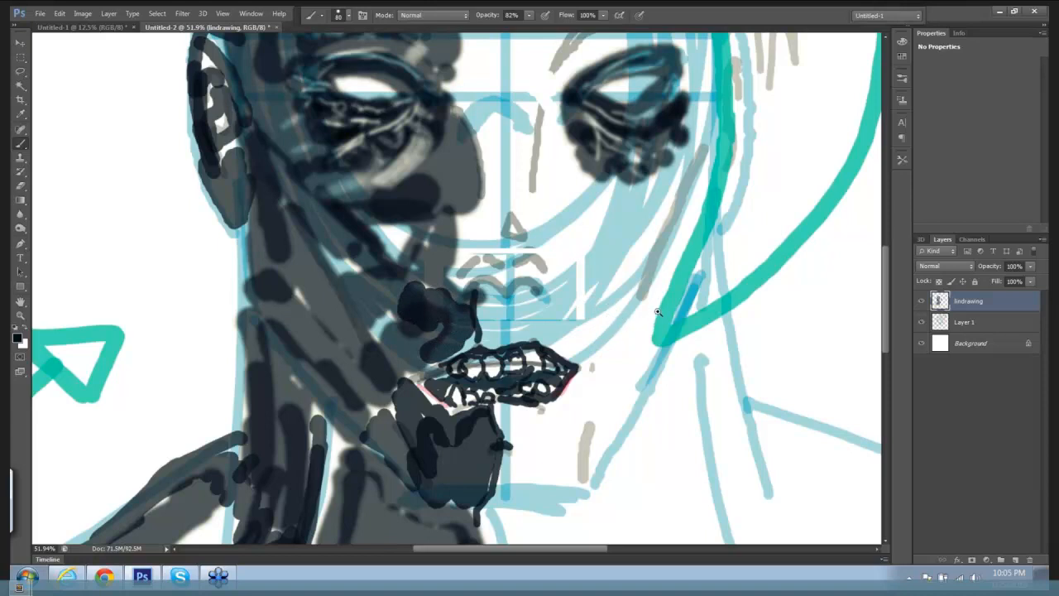
Check the shading with Layer 1 hidden, then darken the shadowed cheek and the temple edge of the forehead.
{"action": "scroll", "coordinate": [654, 311], "scroll_direction": "down", "scroll_amount": 5}
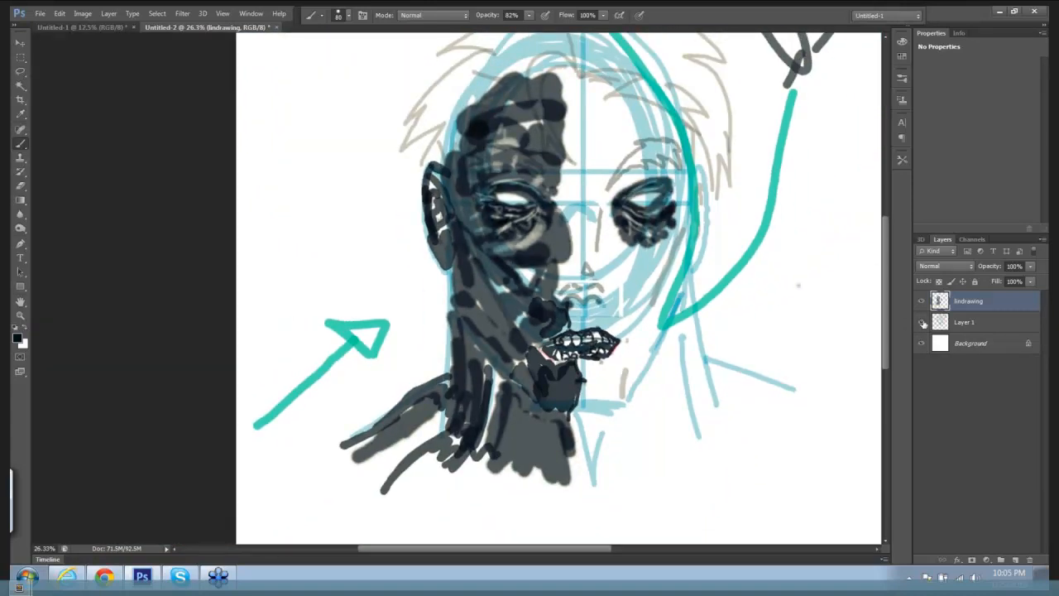
{"action": "left_click", "coordinate": [922, 322]}
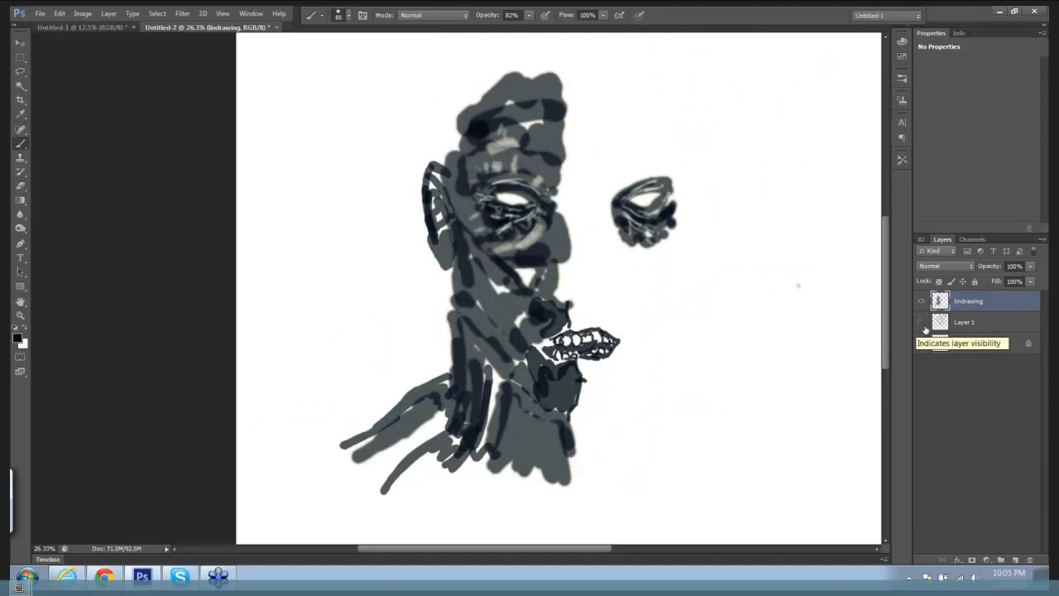
{"action": "left_click", "coordinate": [922, 322]}
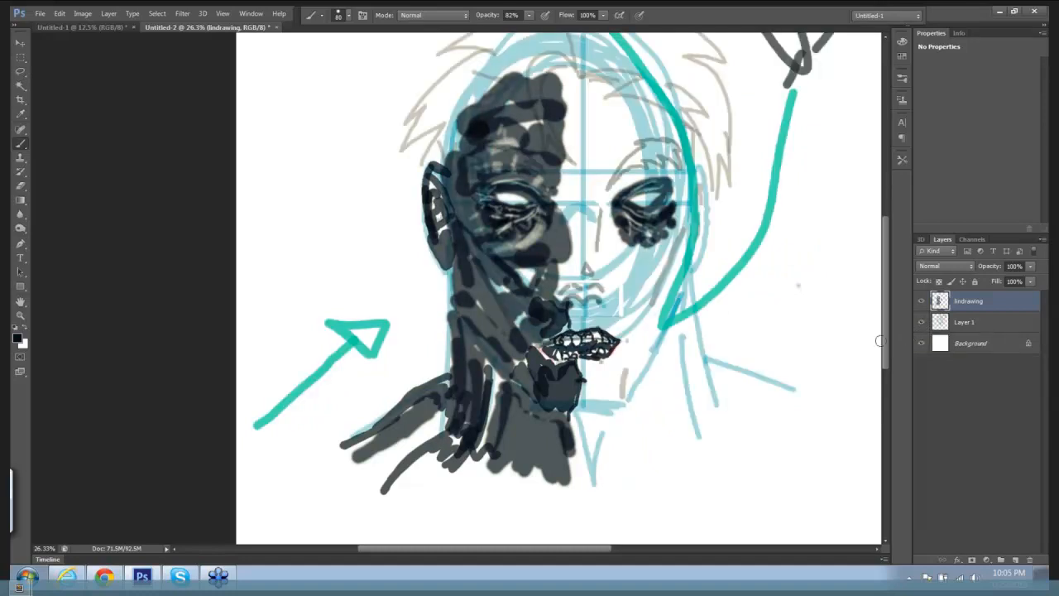
{"action": "mouse_move", "coordinate": [520, 305]}
{"action": "left_mouse_down"}
{"action": "mouse_move", "coordinate": [521, 323]}
{"action": "mouse_move", "coordinate": [526, 288]}
{"action": "mouse_move", "coordinate": [500, 285]}
{"action": "mouse_move", "coordinate": [519, 359]}
{"action": "mouse_move", "coordinate": [488, 335]}
{"action": "mouse_move", "coordinate": [480, 290]}
{"action": "mouse_move", "coordinate": [483, 311]}
{"action": "left_mouse_up"}
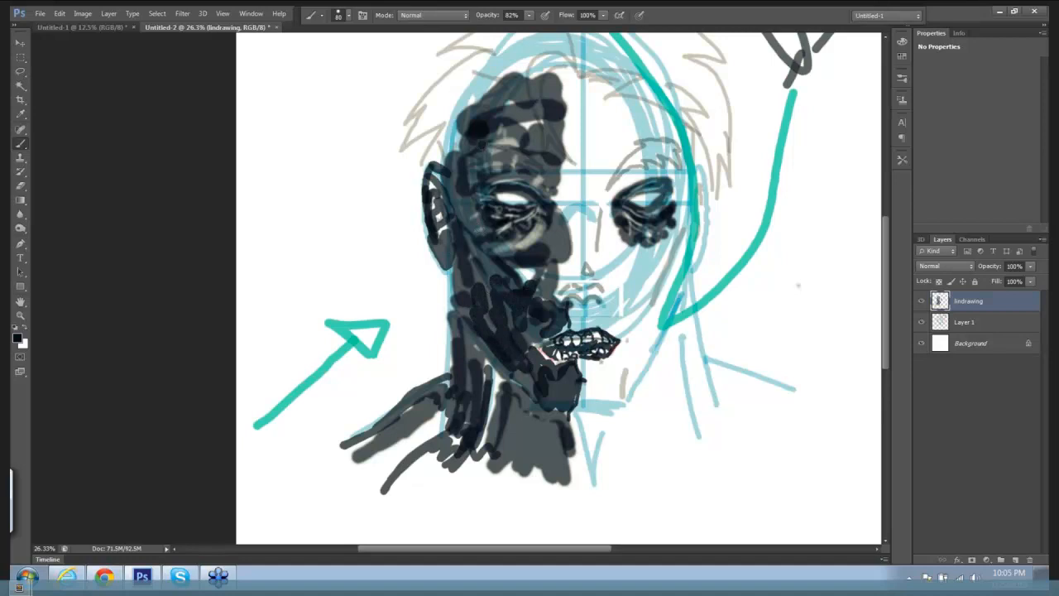
{"action": "mouse_move", "coordinate": [457, 134]}
{"action": "left_mouse_down"}
{"action": "mouse_move", "coordinate": [447, 164]}
{"action": "mouse_move", "coordinate": [450, 124]}
{"action": "mouse_move", "coordinate": [496, 91]}
{"action": "left_mouse_up"}
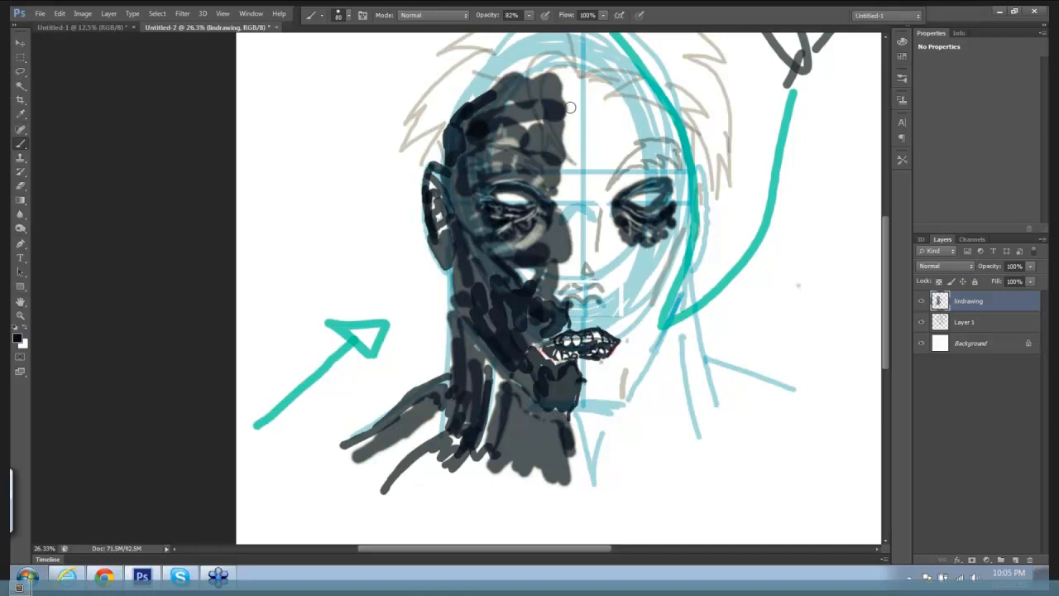
Paint dark frown strokes between the brows and a shadow along the bridge of the nose.
{"action": "left_click", "coordinate": [580, 167]}
{"action": "key", "text": "ctrl+z"}
{"action": "mouse_move", "coordinate": [557, 196]}
{"action": "left_mouse_down"}
{"action": "mouse_move", "coordinate": [571, 171]}
{"action": "mouse_move", "coordinate": [558, 187]}
{"action": "mouse_move", "coordinate": [564, 160]}
{"action": "mouse_move", "coordinate": [591, 186]}
{"action": "mouse_move", "coordinate": [599, 165]}
{"action": "mouse_move", "coordinate": [590, 157]}
{"action": "left_mouse_up"}
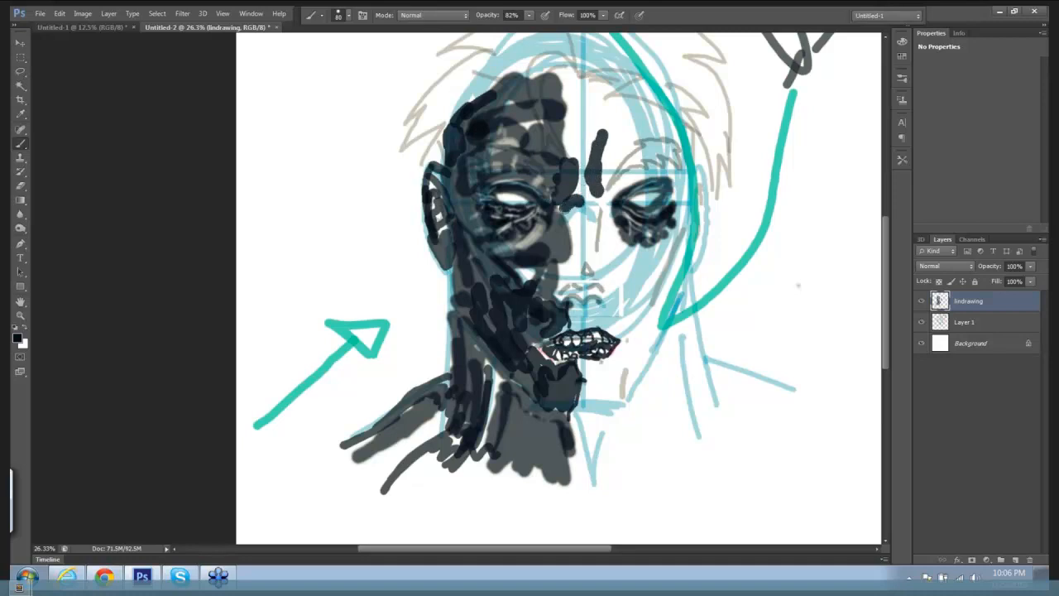
{"action": "left_click_drag", "start_coordinate": [565, 209], "coordinate": [572, 213]}
{"action": "mouse_move", "coordinate": [577, 207]}
{"action": "left_mouse_down"}
{"action": "mouse_move", "coordinate": [580, 281]}
{"action": "mouse_move", "coordinate": [569, 228]}
{"action": "left_mouse_up"}
{"action": "left_click_drag", "start_coordinate": [570, 269], "coordinate": [571, 153]}
Reduce the brush to size 30 and paint wrinkle lines across the middle of the forehead above the brows.
{"action": "key", "text": "bracketleft"}
{"action": "key", "text": "bracketleft"}
{"action": "key", "text": "bracketleft"}
{"action": "key", "text": "bracketleft"}
{"action": "key", "text": "bracketleft"}
{"action": "key", "text": "bracketleft"}
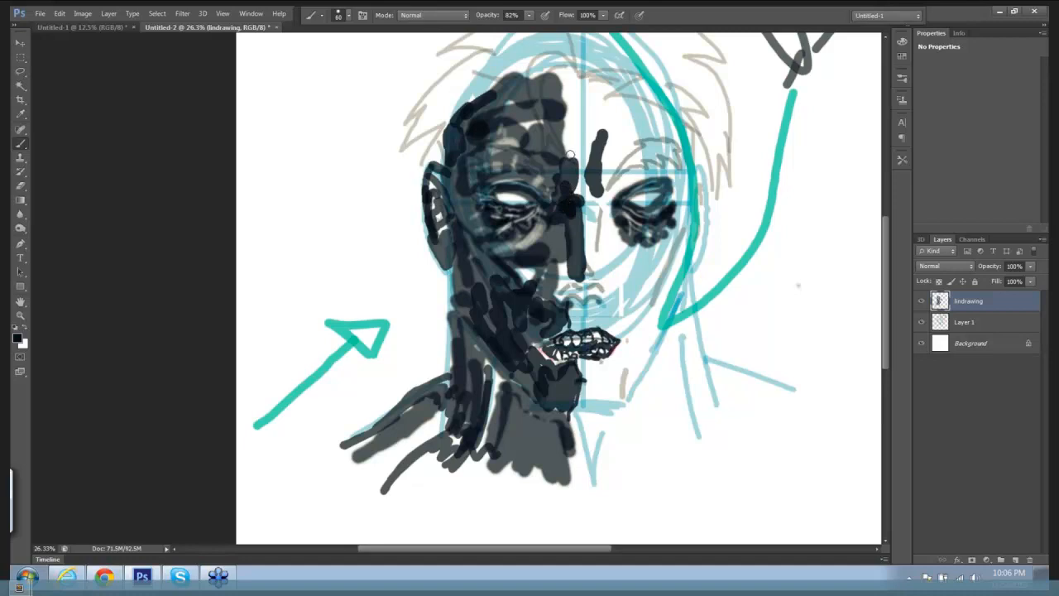
{"action": "mouse_move", "coordinate": [561, 157]}
{"action": "left_mouse_down"}
{"action": "mouse_move", "coordinate": [593, 154]}
{"action": "mouse_move", "coordinate": [577, 156]}
{"action": "mouse_move", "coordinate": [593, 170]}
{"action": "left_mouse_up"}
{"action": "mouse_move", "coordinate": [568, 116]}
{"action": "left_mouse_down"}
{"action": "mouse_move", "coordinate": [601, 129]}
{"action": "mouse_move", "coordinate": [562, 139]}
{"action": "mouse_move", "coordinate": [593, 135]}
{"action": "mouse_move", "coordinate": [571, 118]}
{"action": "mouse_move", "coordinate": [608, 134]}
{"action": "mouse_move", "coordinate": [589, 106]}
{"action": "mouse_move", "coordinate": [604, 137]}
{"action": "mouse_move", "coordinate": [583, 142]}
{"action": "mouse_move", "coordinate": [592, 139]}
{"action": "left_mouse_up"}
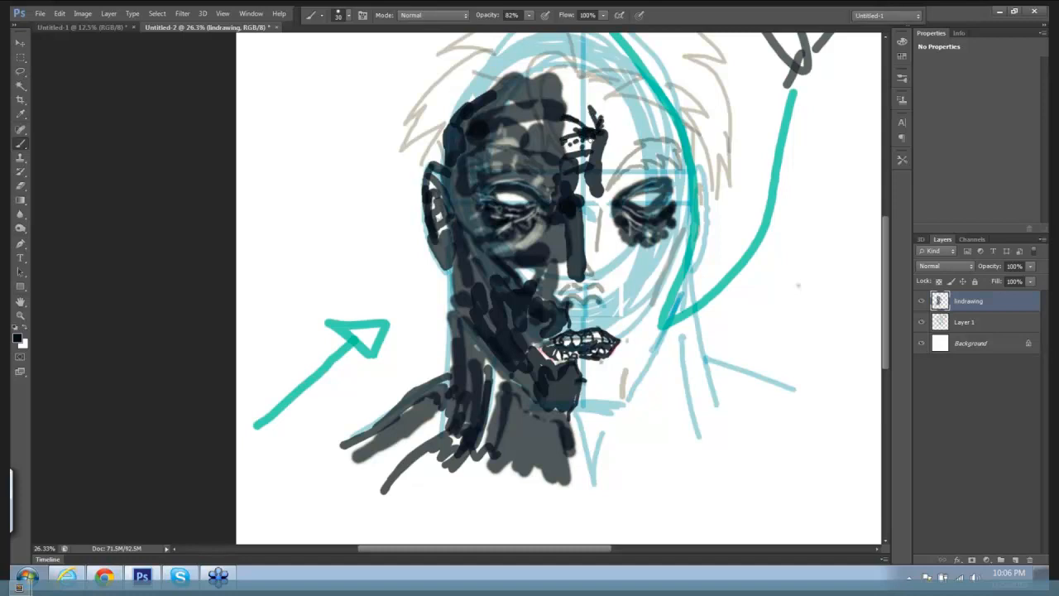
Paint the nose bridge crease, nostril outline and shadow under the nose, then check the result with Layer 1 hidden.
{"action": "left_click_drag", "start_coordinate": [586, 192], "coordinate": [592, 203]}
{"action": "mouse_move", "coordinate": [575, 303]}
{"action": "left_mouse_down"}
{"action": "mouse_move", "coordinate": [612, 300]}
{"action": "mouse_move", "coordinate": [606, 280]}
{"action": "left_mouse_up"}
{"action": "mouse_move", "coordinate": [589, 306]}
{"action": "left_mouse_down"}
{"action": "mouse_move", "coordinate": [583, 319]}
{"action": "mouse_move", "coordinate": [572, 315]}
{"action": "mouse_move", "coordinate": [578, 326]}
{"action": "left_mouse_up"}
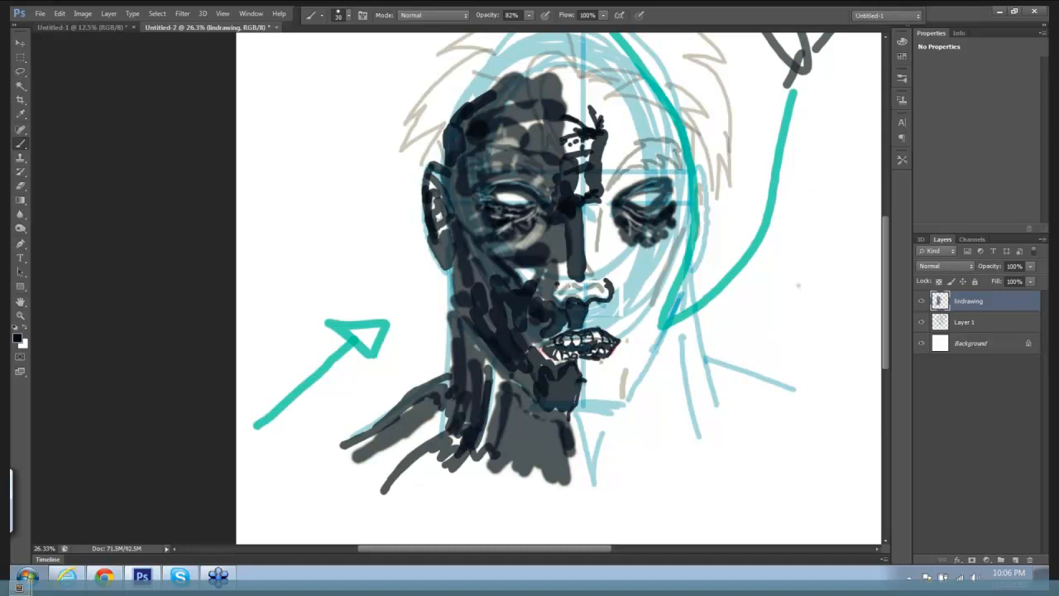
{"action": "left_click", "coordinate": [922, 323]}
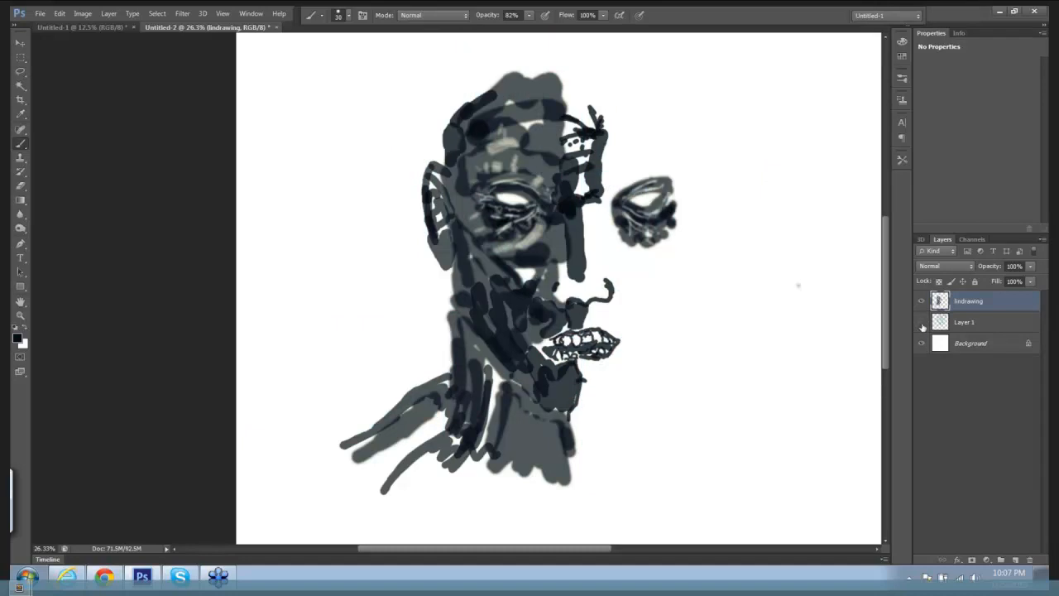
{"action": "left_click", "coordinate": [922, 323]}
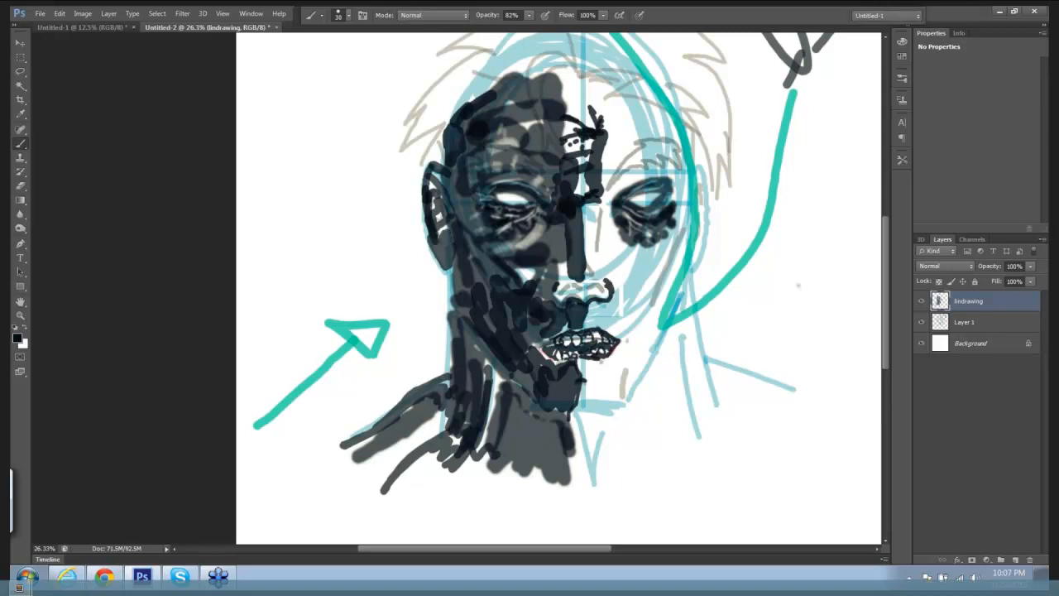
Paint a thick dark smile fold from the lit-side nostril down beside the mouth corner.
{"action": "mouse_move", "coordinate": [603, 278]}
{"action": "left_mouse_down"}
{"action": "mouse_move", "coordinate": [635, 304]}
{"action": "mouse_move", "coordinate": [640, 329]}
{"action": "left_mouse_up"}
{"action": "mouse_move", "coordinate": [605, 286]}
{"action": "left_mouse_down"}
{"action": "mouse_move", "coordinate": [637, 335]}
{"action": "mouse_move", "coordinate": [614, 290]}
{"action": "mouse_move", "coordinate": [624, 307]}
{"action": "left_mouse_up"}
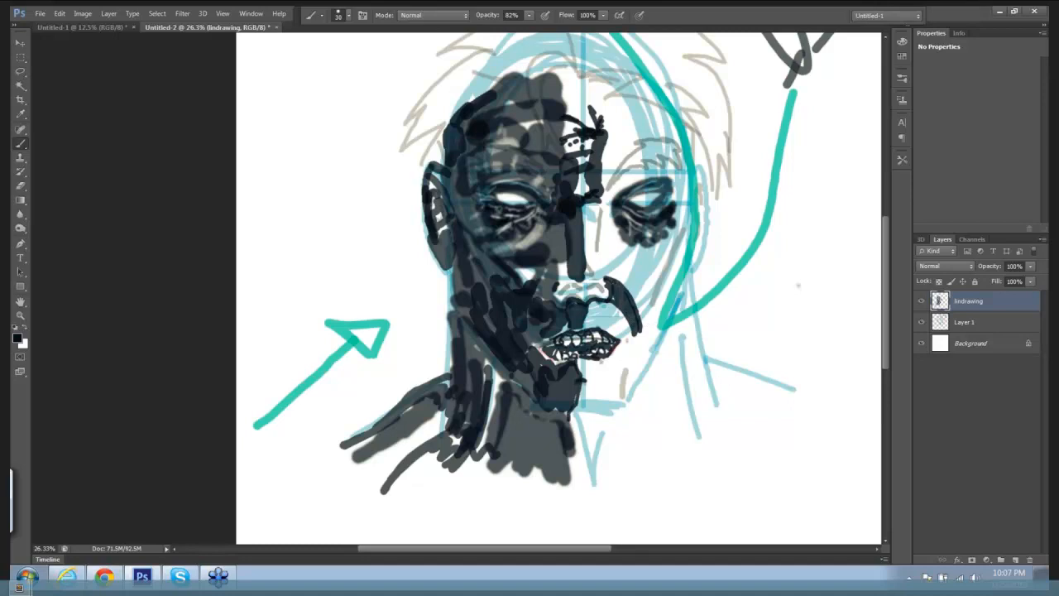
{"action": "left_click_drag", "start_coordinate": [615, 282], "coordinate": [625, 283]}
Enlarge the brush to size 45 and paint the lit-side cheek hollow and the jaw contour around the chin.
{"action": "key", "text": "bracketright"}
{"action": "key", "text": "bracketright"}
{"action": "mouse_move", "coordinate": [677, 250]}
{"action": "left_mouse_down"}
{"action": "mouse_move", "coordinate": [655, 283]}
{"action": "mouse_move", "coordinate": [654, 326]}
{"action": "mouse_move", "coordinate": [672, 268]}
{"action": "mouse_move", "coordinate": [654, 304]}
{"action": "left_mouse_up"}
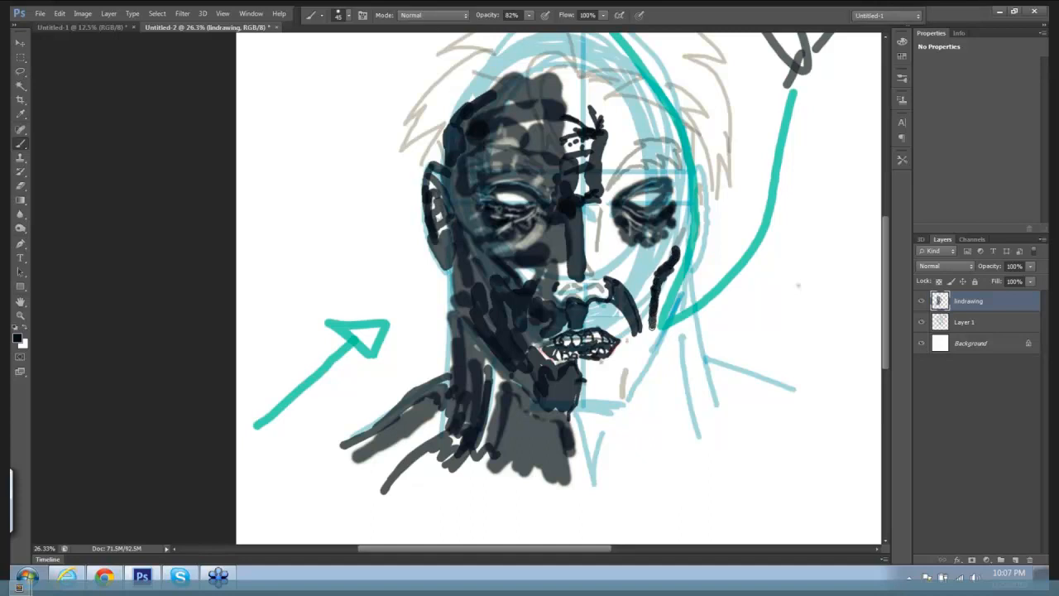
{"action": "mouse_move", "coordinate": [643, 355]}
{"action": "left_mouse_down"}
{"action": "mouse_move", "coordinate": [617, 404]}
{"action": "mouse_move", "coordinate": [599, 408]}
{"action": "mouse_move", "coordinate": [581, 409]}
{"action": "mouse_move", "coordinate": [618, 399]}
{"action": "mouse_move", "coordinate": [579, 399]}
{"action": "mouse_move", "coordinate": [577, 364]}
{"action": "left_mouse_up"}
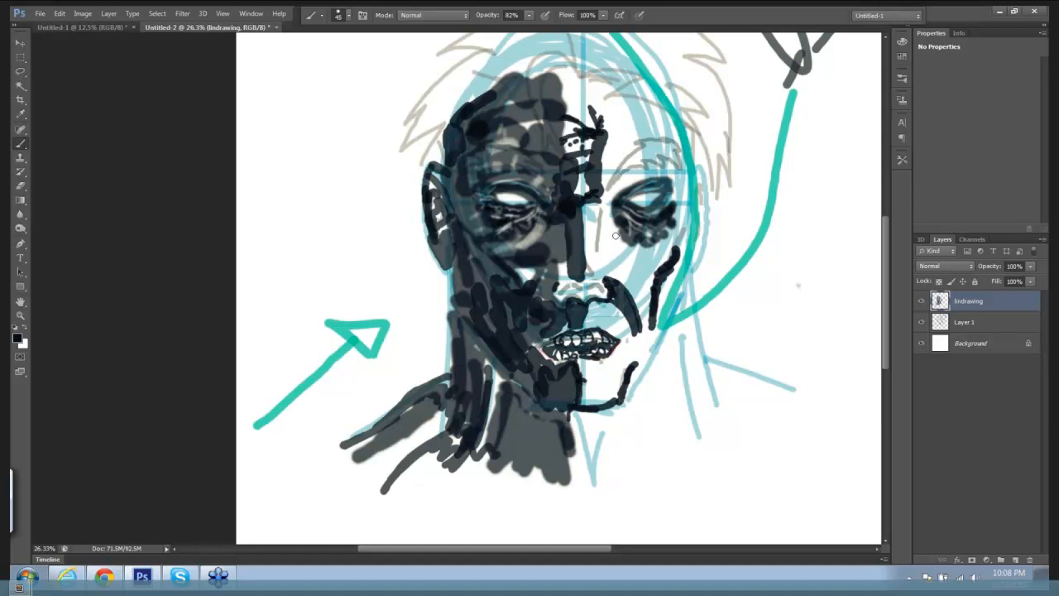
Darken the inner corner of the lit-side eye and paint its eyebrow with a smaller brush.
{"action": "mouse_move", "coordinate": [616, 195]}
{"action": "left_mouse_down"}
{"action": "mouse_move", "coordinate": [599, 225]}
{"action": "mouse_move", "coordinate": [607, 218]}
{"action": "left_mouse_up"}
{"action": "key", "text": "bracketleft"}
{"action": "key", "text": "bracketleft"}
{"action": "mouse_move", "coordinate": [615, 176]}
{"action": "left_mouse_down"}
{"action": "mouse_move", "coordinate": [667, 143]}
{"action": "mouse_move", "coordinate": [680, 141]}
{"action": "mouse_move", "coordinate": [678, 151]}
{"action": "mouse_move", "coordinate": [626, 169]}
{"action": "mouse_move", "coordinate": [650, 165]}
{"action": "mouse_move", "coordinate": [667, 128]}
{"action": "mouse_move", "coordinate": [688, 146]}
{"action": "left_mouse_up"}
Erase a vertical scar through the lit-side eyebrow and eye, and hide Layer 1.
{"action": "key", "text": "e"}
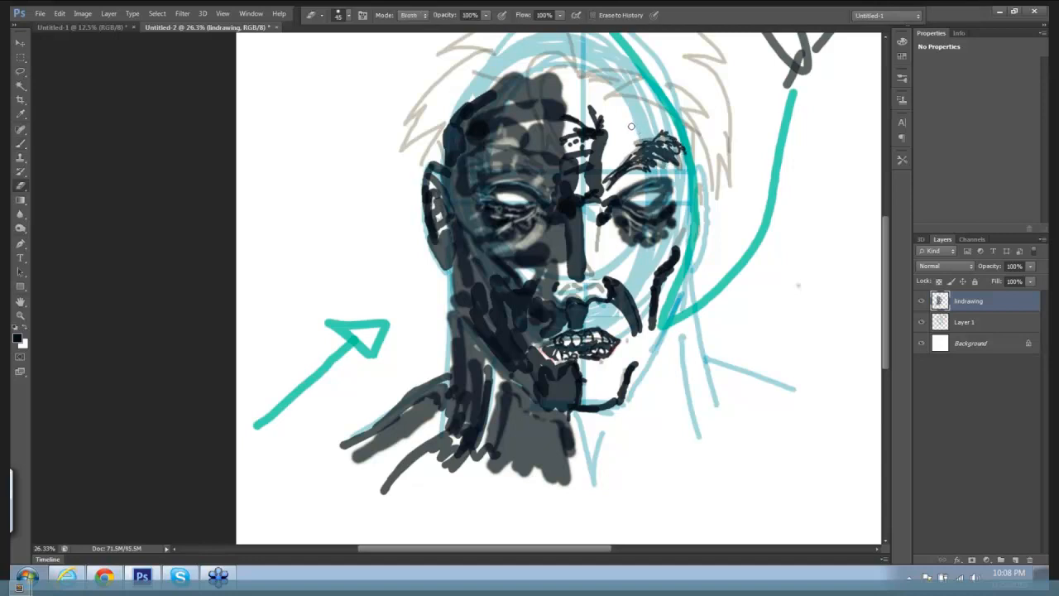
{"action": "left_click_drag", "start_coordinate": [631, 126], "coordinate": [653, 177]}
{"action": "left_click_drag", "start_coordinate": [649, 206], "coordinate": [643, 267]}
{"action": "left_click", "coordinate": [922, 322]}
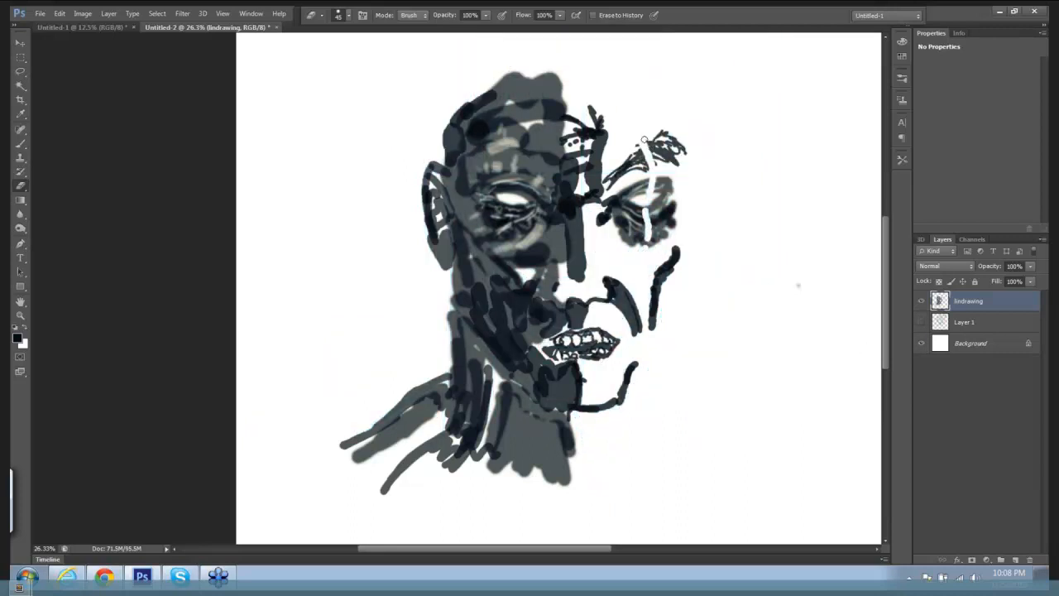
{"action": "left_click_drag", "start_coordinate": [651, 165], "coordinate": [647, 240]}
{"action": "left_click", "coordinate": [83, 14]}
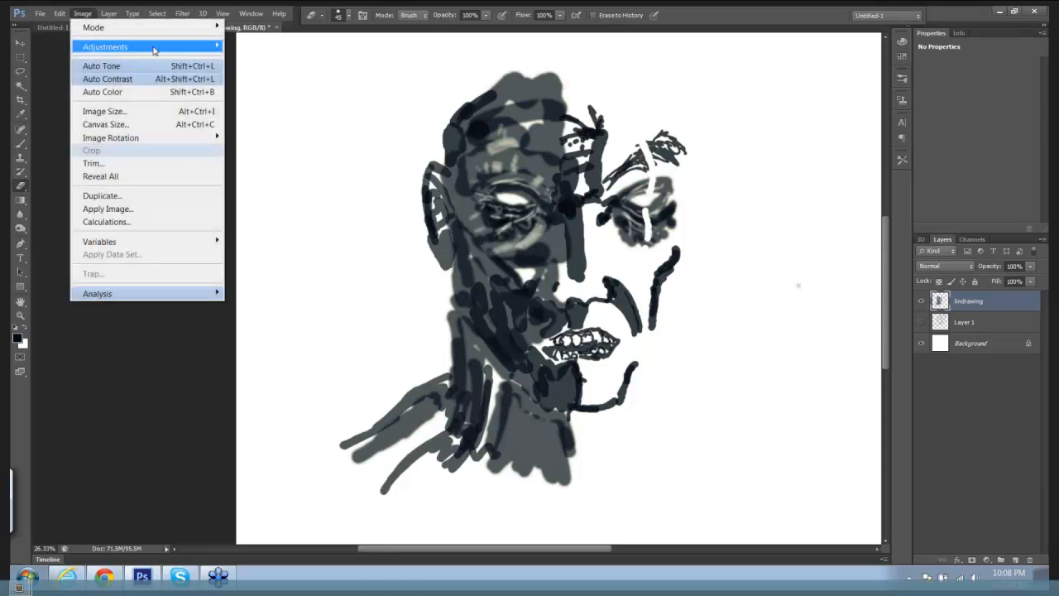
{"action": "mouse_move", "coordinate": [186, 47]}
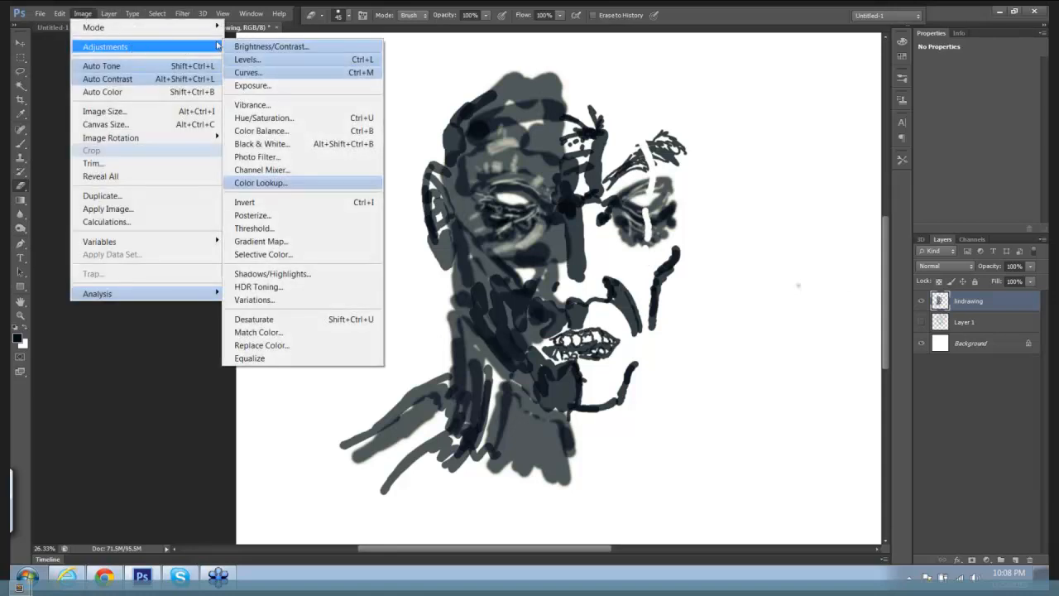
{"action": "left_click", "coordinate": [254, 63]}
{"action": "left_click_drag", "start_coordinate": [705, 121], "coordinate": [770, 71]}
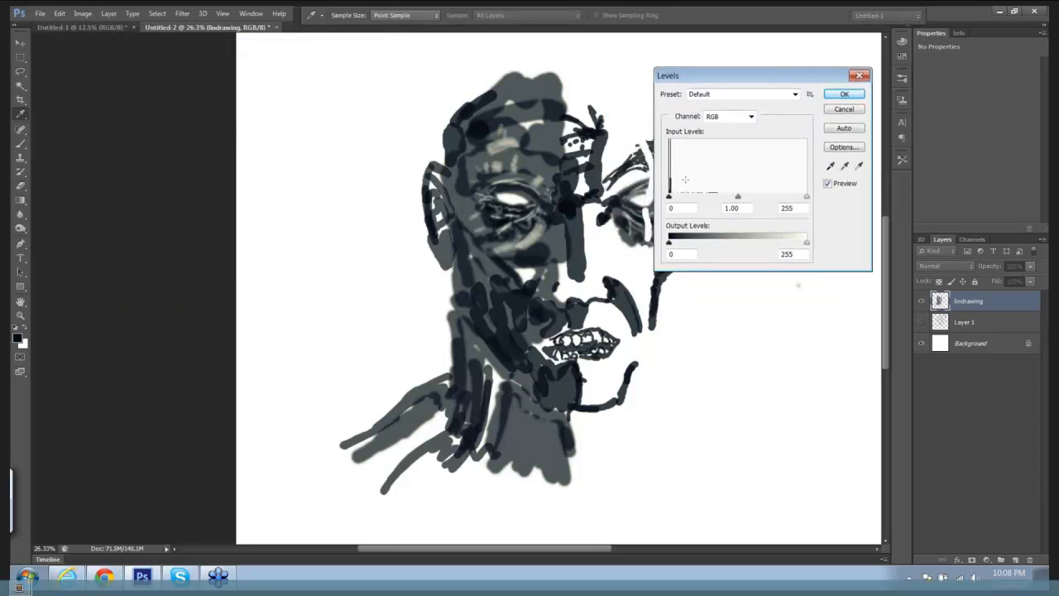
{"action": "left_click_drag", "start_coordinate": [671, 201], "coordinate": [696, 204]}
{"action": "left_click", "coordinate": [672, 207]}
{"action": "left_click_drag", "start_coordinate": [762, 77], "coordinate": [788, 68]}
{"action": "left_click_drag", "start_coordinate": [781, 191], "coordinate": [761, 190]}
{"action": "left_click", "coordinate": [760, 198]}
{"action": "left_click_drag", "start_coordinate": [833, 190], "coordinate": [804, 190]}
{"action": "left_click", "coordinate": [814, 200]}
{"action": "left_click", "coordinate": [700, 199]}
{"action": "mouse_move", "coordinate": [697, 234]}
{"action": "left_mouse_down"}
{"action": "mouse_move", "coordinate": [720, 233]}
{"action": "mouse_move", "coordinate": [696, 233]}
{"action": "left_mouse_up"}
{"action": "left_click", "coordinate": [700, 245]}
{"action": "left_click_drag", "start_coordinate": [832, 239], "coordinate": [808, 239]}
{"action": "left_click", "coordinate": [814, 245]}
{"action": "left_click", "coordinate": [871, 101]}
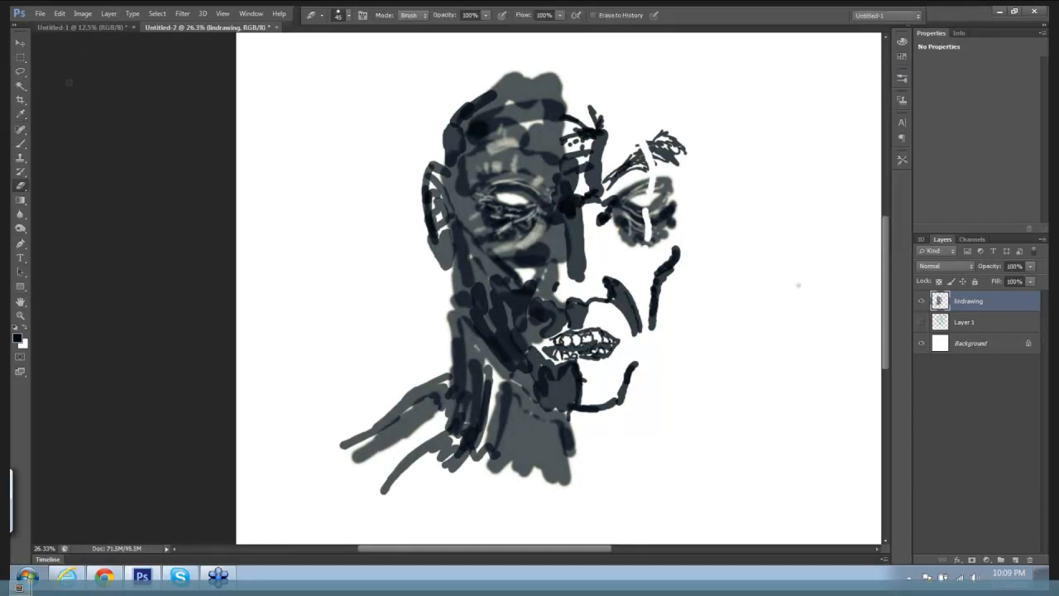
Show Layer 1 and retouch the tone of the lit-side eyebrow on the midtones at 50% exposure.
{"action": "left_click", "coordinate": [20, 228]}
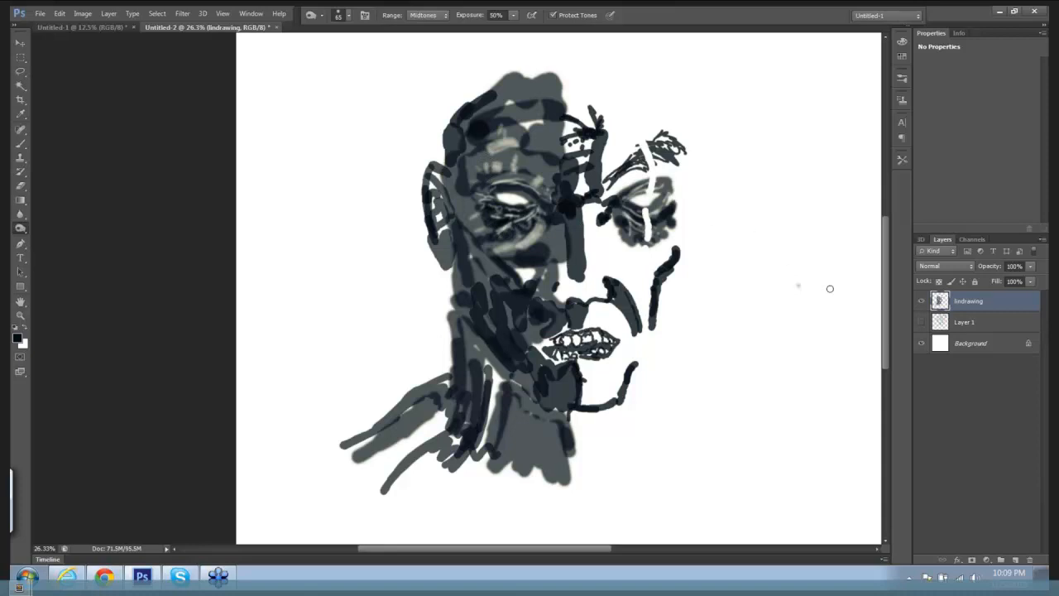
{"action": "left_click", "coordinate": [920, 323]}
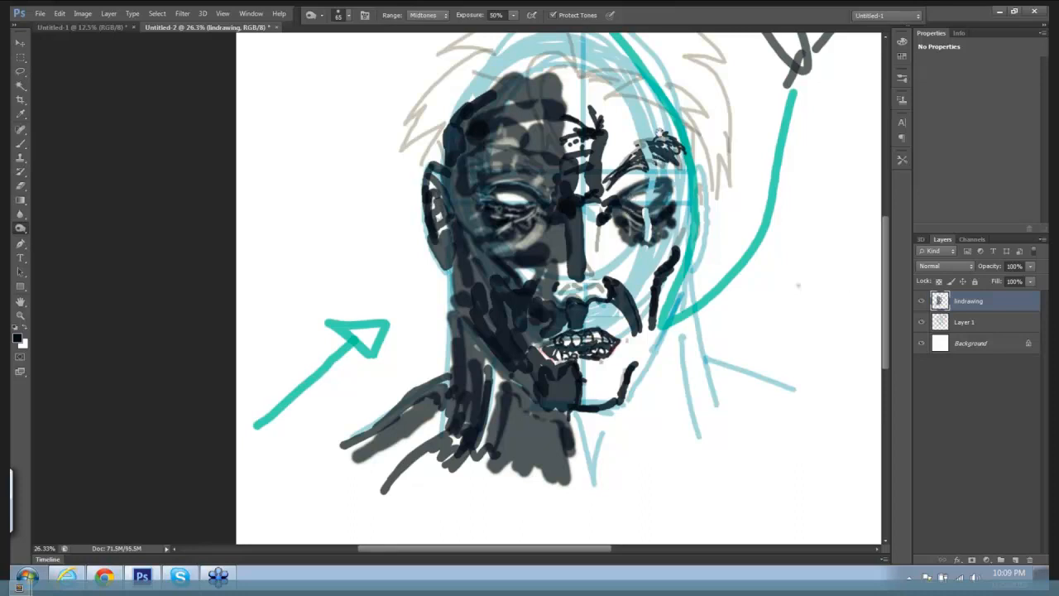
{"action": "left_click_drag", "start_coordinate": [658, 126], "coordinate": [621, 172]}
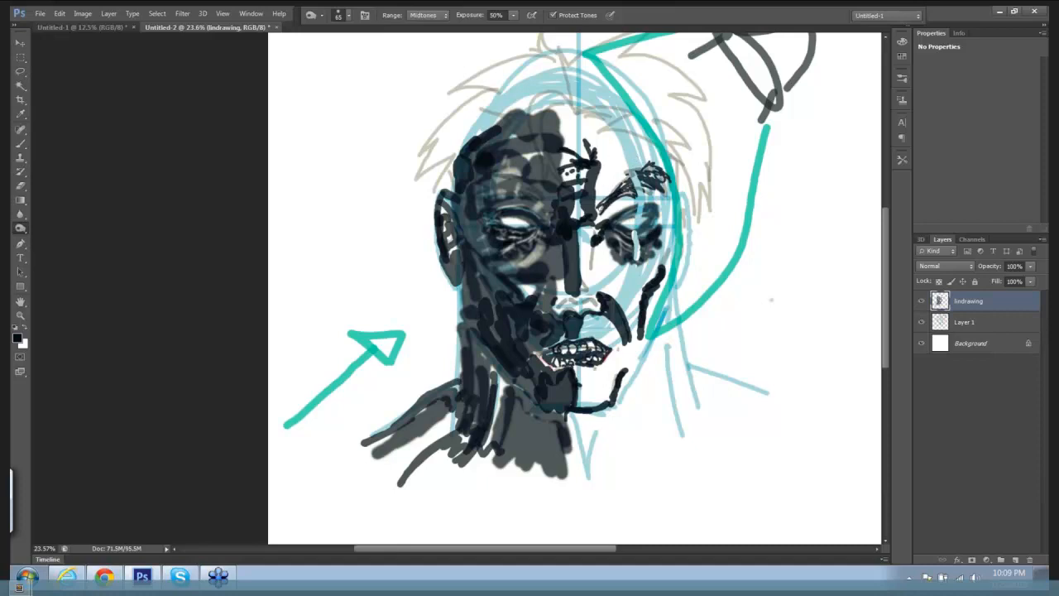
Erase thin slanted wrinkle gaps through the dark shadow between the brows with a size 25 eraser.
{"action": "key", "text": "e"}
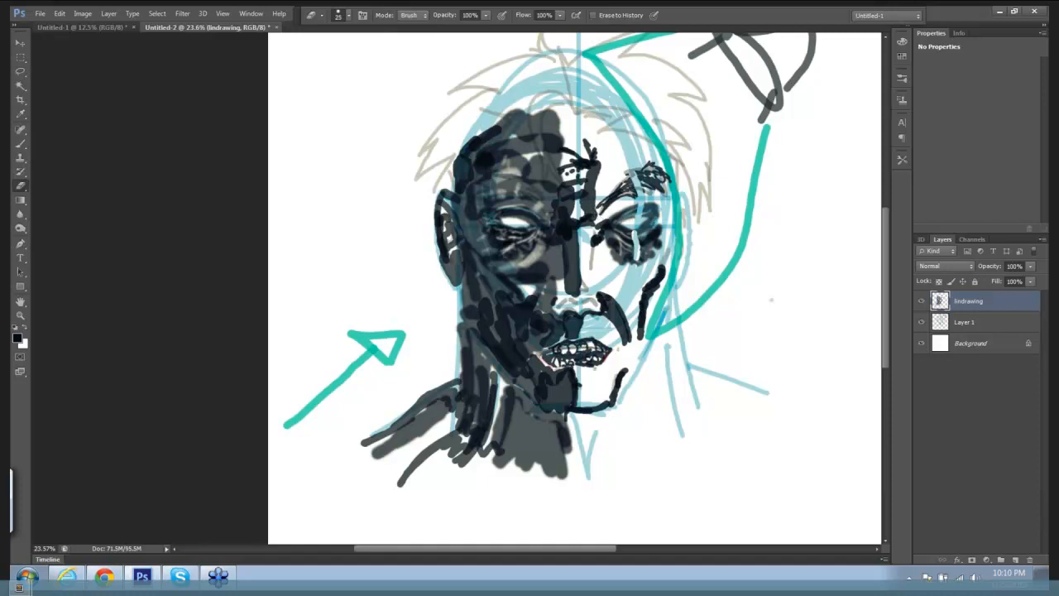
{"action": "mouse_move", "coordinate": [586, 207]}
{"action": "left_mouse_down"}
{"action": "mouse_move", "coordinate": [575, 178]}
{"action": "mouse_move", "coordinate": [565, 189]}
{"action": "mouse_move", "coordinate": [602, 179]}
{"action": "mouse_move", "coordinate": [581, 170]}
{"action": "mouse_move", "coordinate": [597, 191]}
{"action": "mouse_move", "coordinate": [573, 162]}
{"action": "left_mouse_up"}
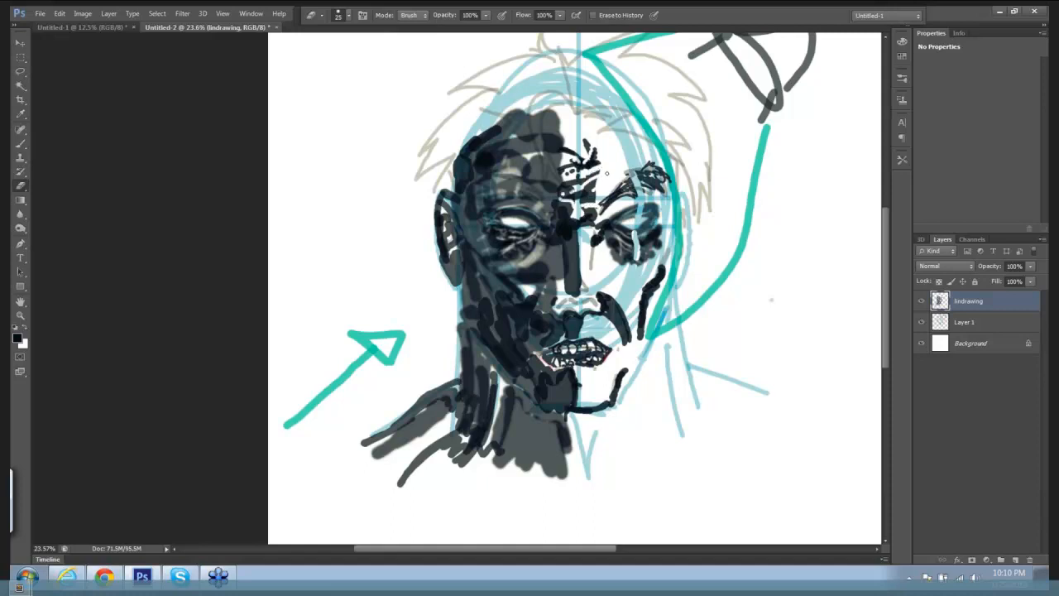
Paint thin wrinkle lines above the lit-side eyebrow and across the lit forehead with a size 15 brush.
{"action": "key", "text": "b"}
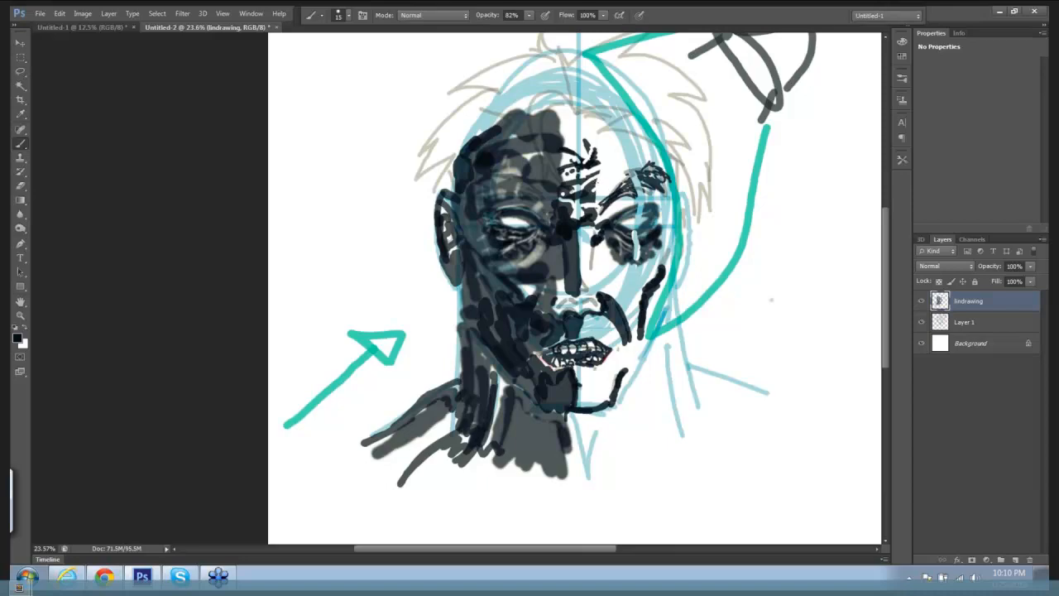
{"action": "scroll", "coordinate": [637, 173], "scroll_direction": "up", "scroll_amount": 3}
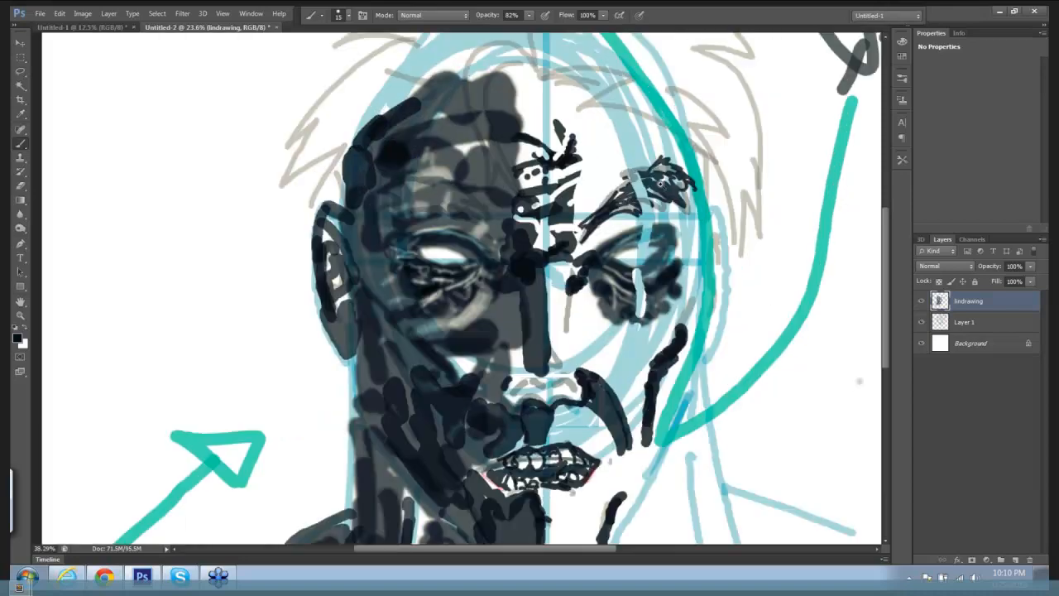
{"action": "scroll", "coordinate": [666, 187], "scroll_direction": "up", "scroll_amount": 3}
{"action": "mouse_move", "coordinate": [552, 188]}
{"action": "left_mouse_down"}
{"action": "mouse_move", "coordinate": [621, 137]}
{"action": "mouse_move", "coordinate": [681, 120]}
{"action": "mouse_move", "coordinate": [707, 135]}
{"action": "mouse_move", "coordinate": [692, 127]}
{"action": "left_mouse_up"}
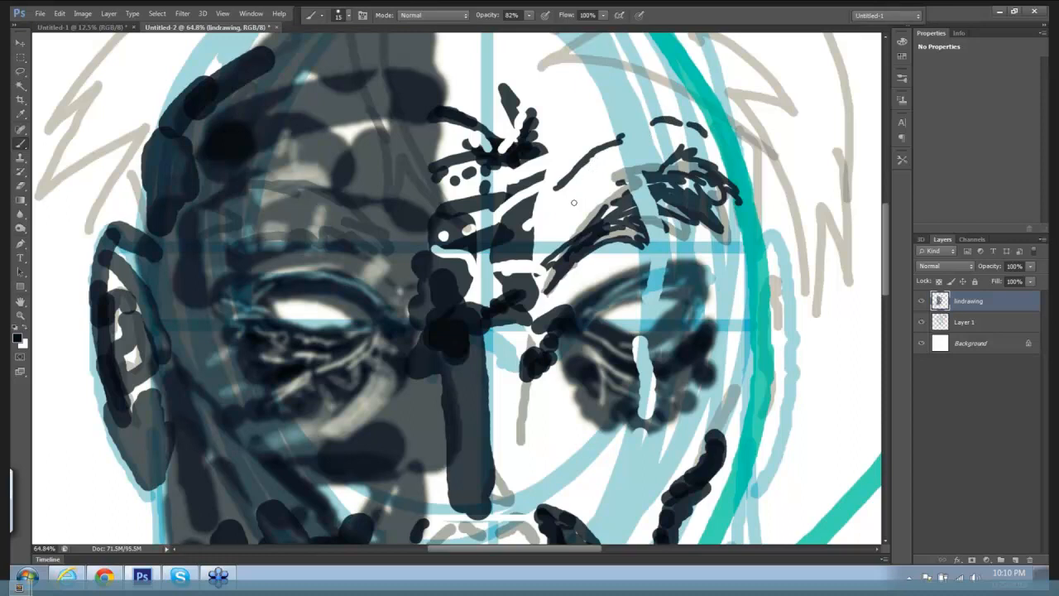
{"action": "mouse_move", "coordinate": [607, 182]}
{"action": "left_mouse_down"}
{"action": "mouse_move", "coordinate": [551, 214]}
{"action": "mouse_move", "coordinate": [592, 195]}
{"action": "left_mouse_up"}
{"action": "scroll", "coordinate": [714, 213], "scroll_direction": "down", "scroll_amount": 2}
{"action": "scroll", "coordinate": [684, 207], "scroll_direction": "down", "scroll_amount": 1}
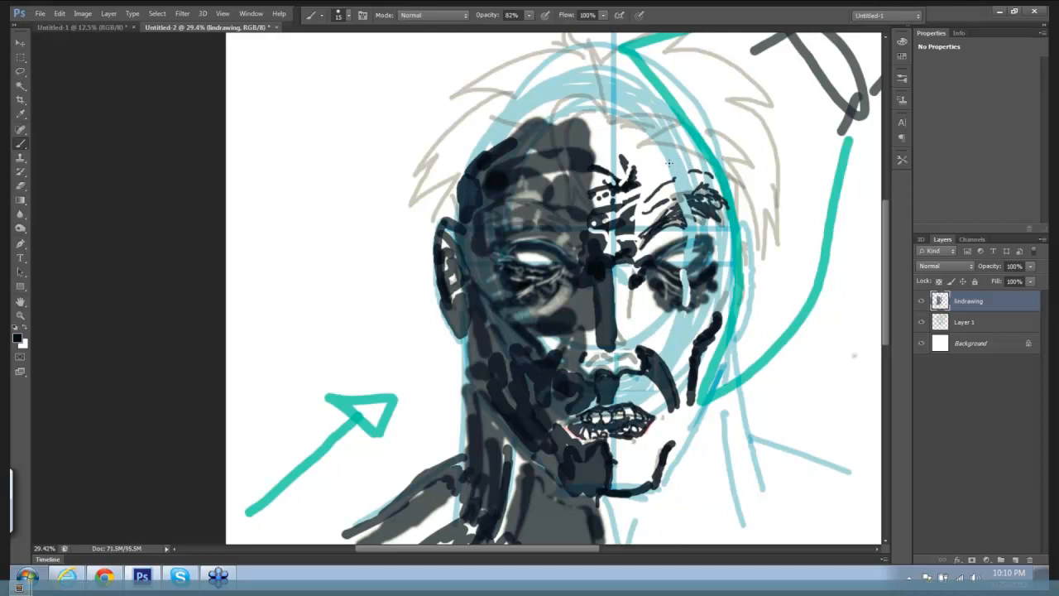
{"action": "mouse_move", "coordinate": [637, 154]}
{"action": "left_mouse_down"}
{"action": "mouse_move", "coordinate": [702, 151]}
{"action": "mouse_move", "coordinate": [690, 155]}
{"action": "left_mouse_up"}
{"action": "mouse_move", "coordinate": [682, 164]}
{"action": "left_mouse_down"}
{"action": "mouse_move", "coordinate": [710, 155]}
{"action": "mouse_move", "coordinate": [680, 151]}
{"action": "left_mouse_up"}
{"action": "left_click_drag", "start_coordinate": [659, 157], "coordinate": [678, 153]}
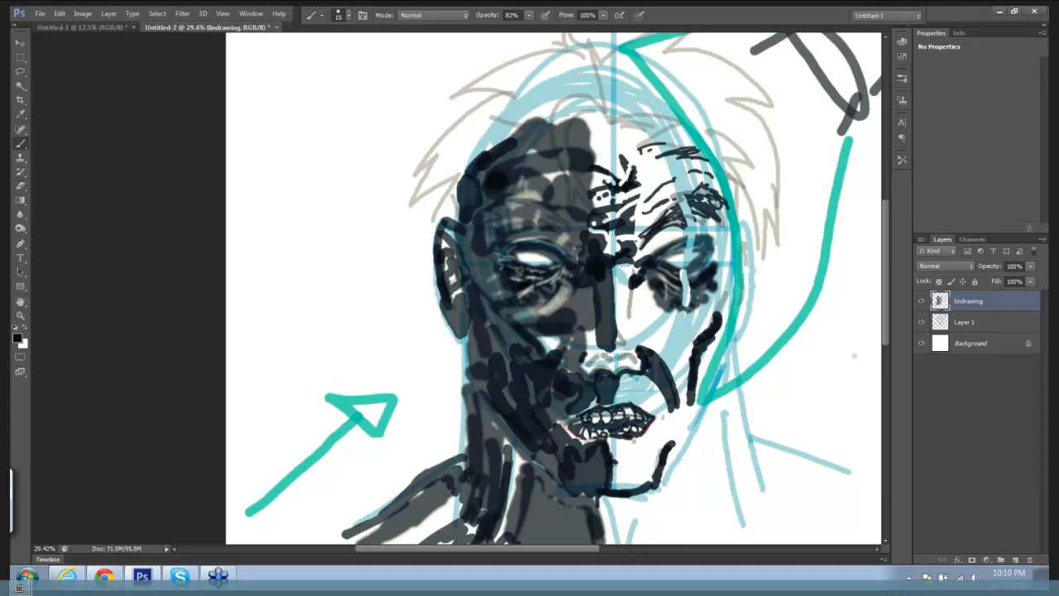
Outline the bald skull with a thin line from the shadow-side ear over the crown to the lit-side temple.
{"action": "mouse_move", "coordinate": [454, 199]}
{"action": "left_mouse_down"}
{"action": "mouse_move", "coordinate": [464, 142]}
{"action": "mouse_move", "coordinate": [491, 106]}
{"action": "mouse_move", "coordinate": [476, 116]}
{"action": "mouse_move", "coordinate": [515, 82]}
{"action": "mouse_move", "coordinate": [565, 64]}
{"action": "mouse_move", "coordinate": [645, 80]}
{"action": "left_mouse_up"}
{"action": "key", "text": "ctrl+z"}
{"action": "scroll", "coordinate": [696, 134], "scroll_direction": "down", "scroll_amount": 3}
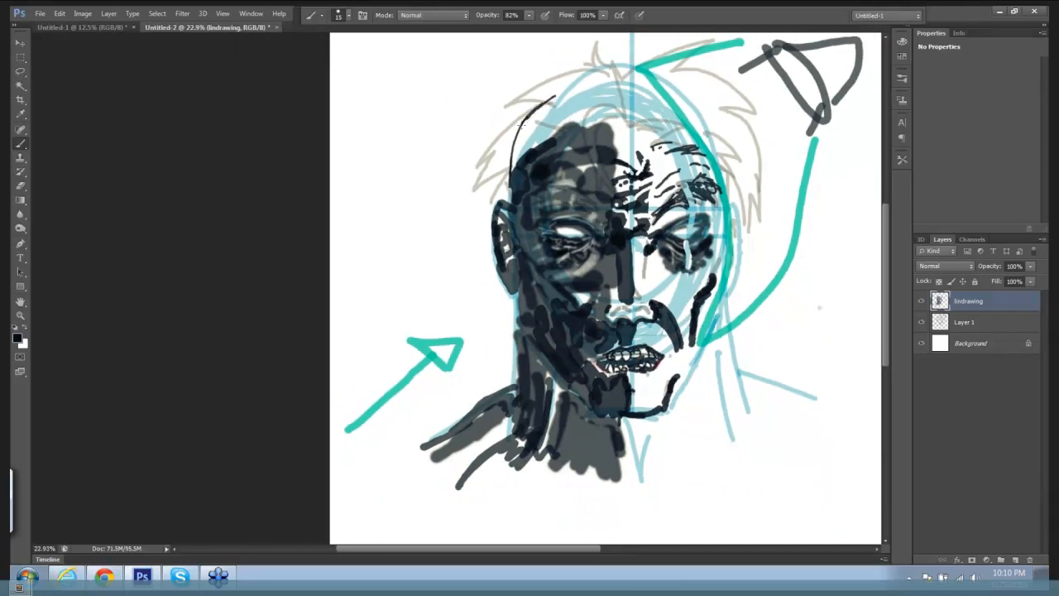
{"action": "mouse_move", "coordinate": [521, 122]}
{"action": "left_mouse_down"}
{"action": "mouse_move", "coordinate": [570, 83]}
{"action": "mouse_move", "coordinate": [619, 76]}
{"action": "mouse_move", "coordinate": [674, 104]}
{"action": "mouse_move", "coordinate": [708, 152]}
{"action": "left_mouse_up"}
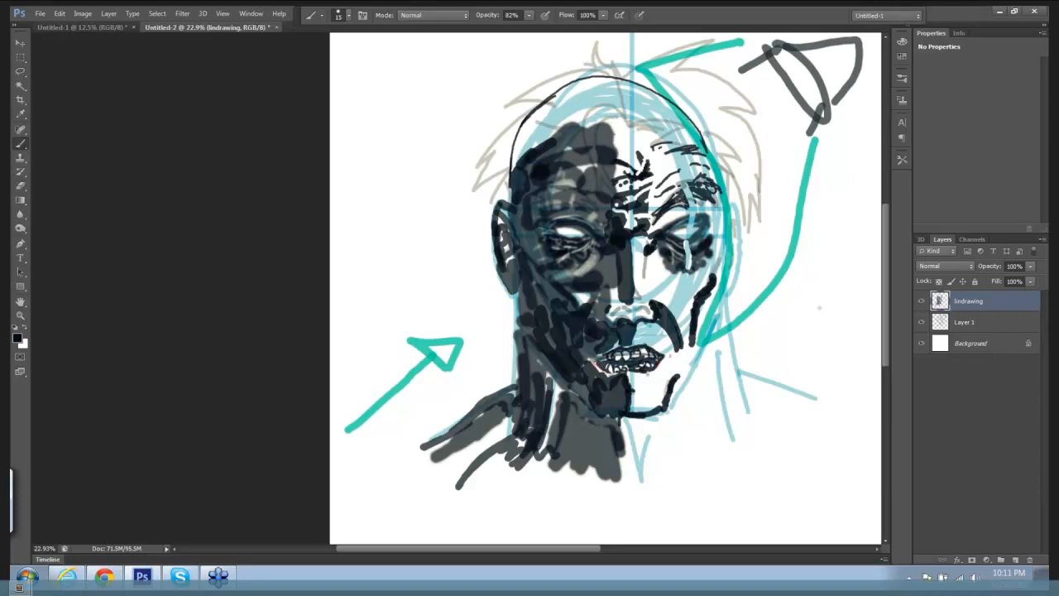
Enlarge the brush to size 80 and fill the shadow side of the skull inside the outline.
{"action": "key", "text": "bracketright"}
{"action": "key", "text": "bracketright"}
{"action": "key", "text": "bracketright"}
{"action": "key", "text": "bracketright"}
{"action": "key", "text": "bracketright"}
{"action": "mouse_move", "coordinate": [589, 121]}
{"action": "left_mouse_down"}
{"action": "mouse_move", "coordinate": [566, 103]}
{"action": "mouse_move", "coordinate": [515, 166]}
{"action": "mouse_move", "coordinate": [571, 126]}
{"action": "mouse_move", "coordinate": [530, 106]}
{"action": "mouse_move", "coordinate": [553, 97]}
{"action": "mouse_move", "coordinate": [514, 146]}
{"action": "mouse_move", "coordinate": [513, 202]}
{"action": "left_mouse_up"}
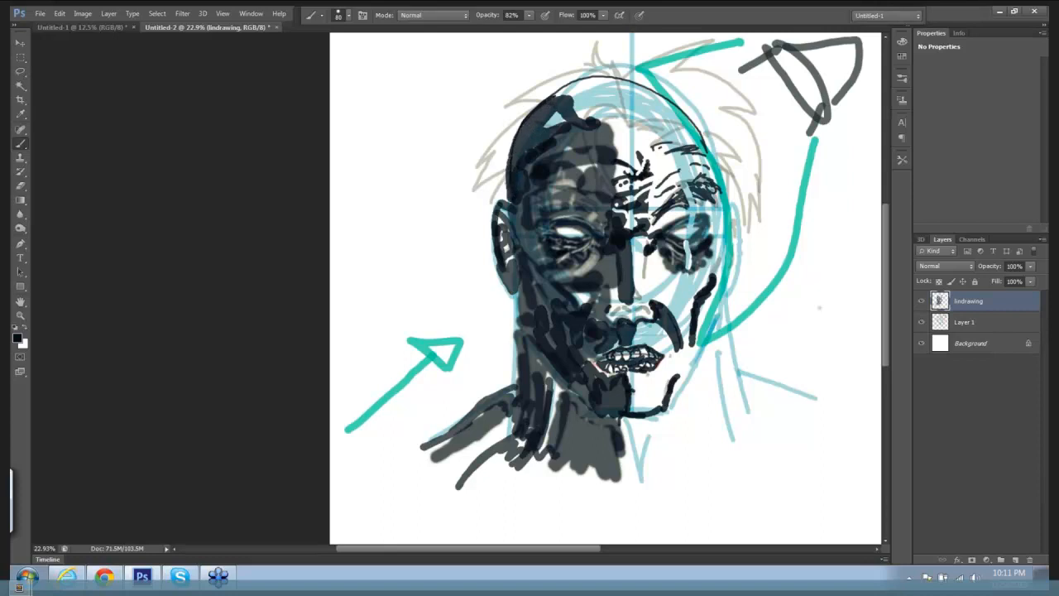
{"action": "mouse_move", "coordinate": [558, 93]}
{"action": "left_mouse_down"}
{"action": "mouse_move", "coordinate": [574, 89]}
{"action": "mouse_move", "coordinate": [580, 126]}
{"action": "mouse_move", "coordinate": [602, 132]}
{"action": "mouse_move", "coordinate": [600, 148]}
{"action": "left_mouse_up"}
Dab dark spots along the shadow edge on the upper forehead, and check the painting with Layer 1 briefly hidden.
{"action": "left_click", "coordinate": [621, 122]}
{"action": "left_click", "coordinate": [610, 122]}
{"action": "left_click", "coordinate": [620, 133]}
{"action": "left_click", "coordinate": [610, 132]}
{"action": "left_click", "coordinate": [601, 124]}
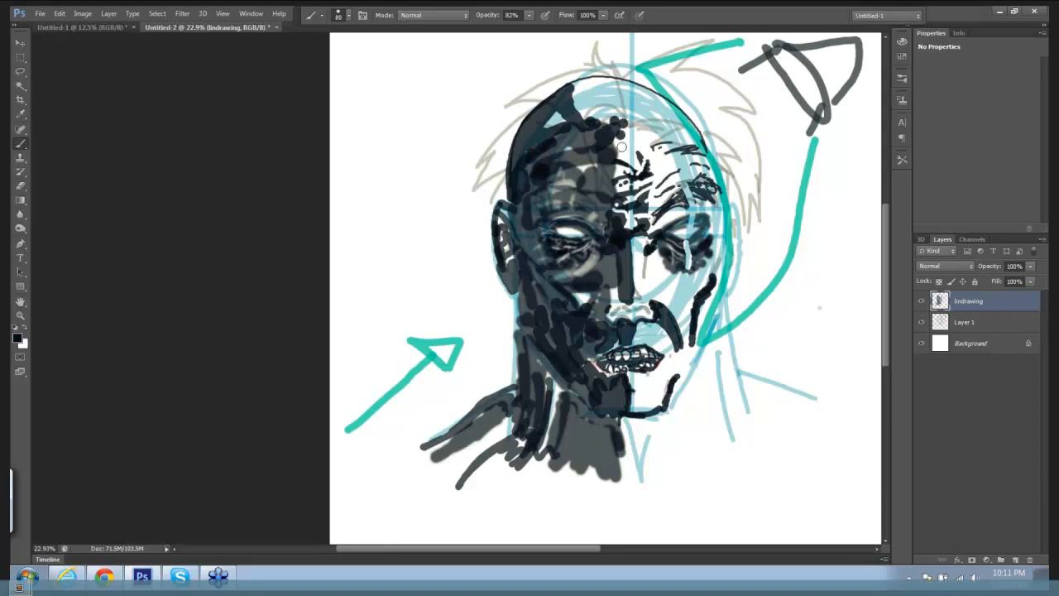
{"action": "left_click", "coordinate": [922, 324]}
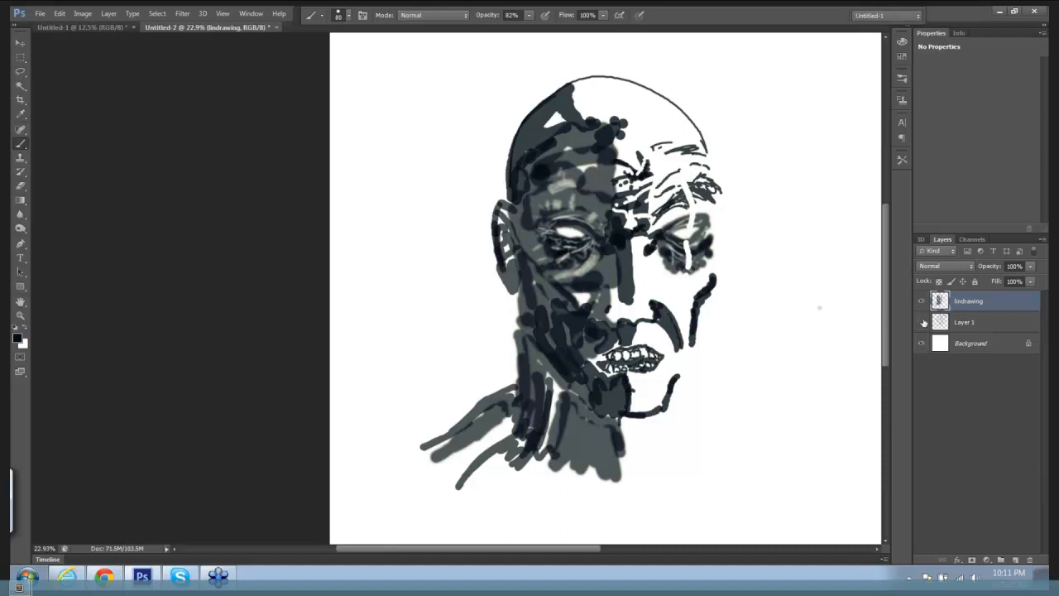
{"action": "left_click", "coordinate": [922, 323]}
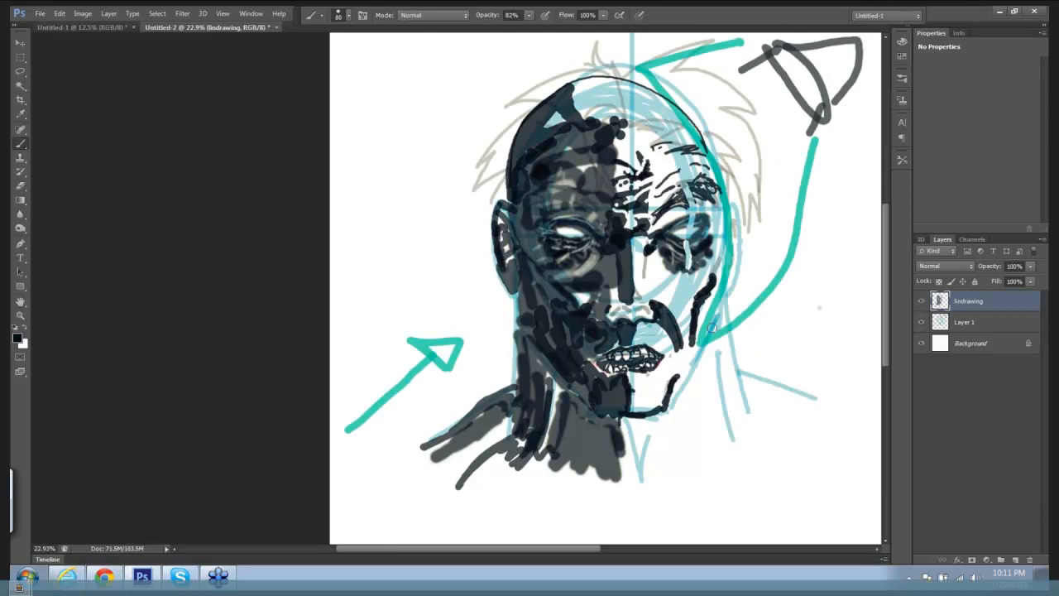
Reduce the brush to size 35 and paint the lit-side ear and the outer jaw contour down to the chin.
{"action": "key", "text": "bracketleft"}
{"action": "key", "text": "bracketleft"}
{"action": "key", "text": "bracketleft"}
{"action": "key", "text": "bracketleft"}
{"action": "mouse_move", "coordinate": [729, 212]}
{"action": "left_mouse_down"}
{"action": "mouse_move", "coordinate": [734, 202]}
{"action": "mouse_move", "coordinate": [731, 289]}
{"action": "left_mouse_up"}
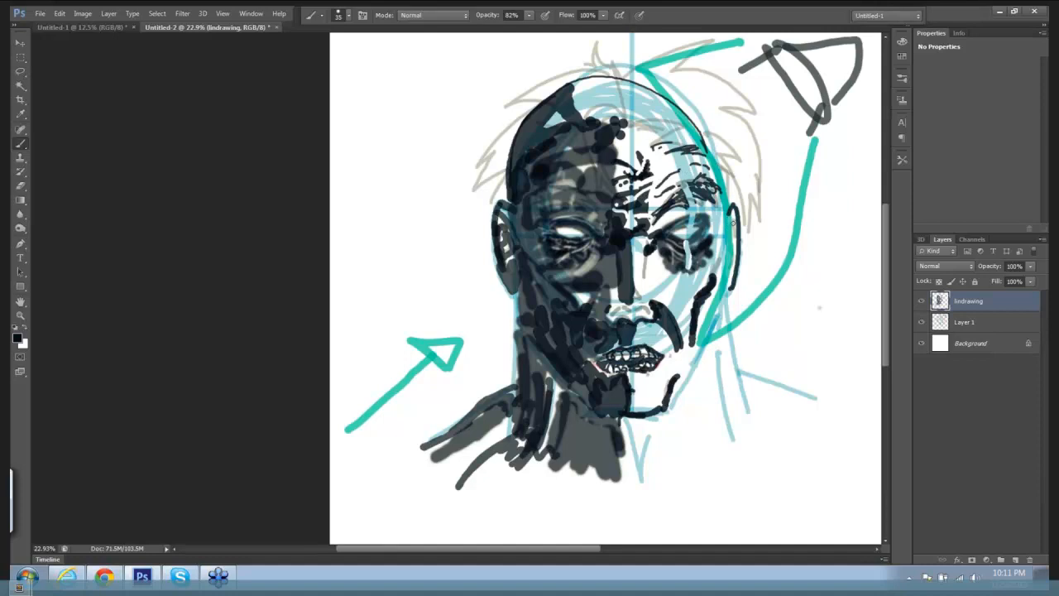
{"action": "left_click_drag", "start_coordinate": [732, 222], "coordinate": [730, 268]}
{"action": "mouse_move", "coordinate": [729, 280]}
{"action": "left_mouse_down"}
{"action": "mouse_move", "coordinate": [672, 402]}
{"action": "mouse_move", "coordinate": [719, 303]}
{"action": "left_mouse_up"}
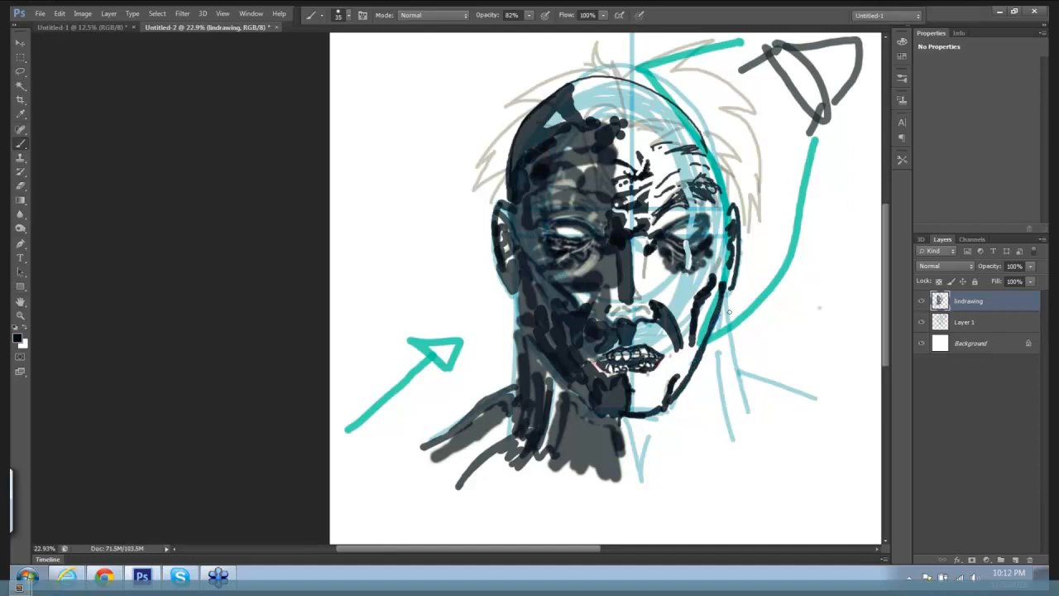
Paint the lit-side neck line, neck shadows and shoulder strokes, enlarging the brush to size 80, and thicken the jaw edge.
{"action": "left_click_drag", "start_coordinate": [726, 289], "coordinate": [743, 398]}
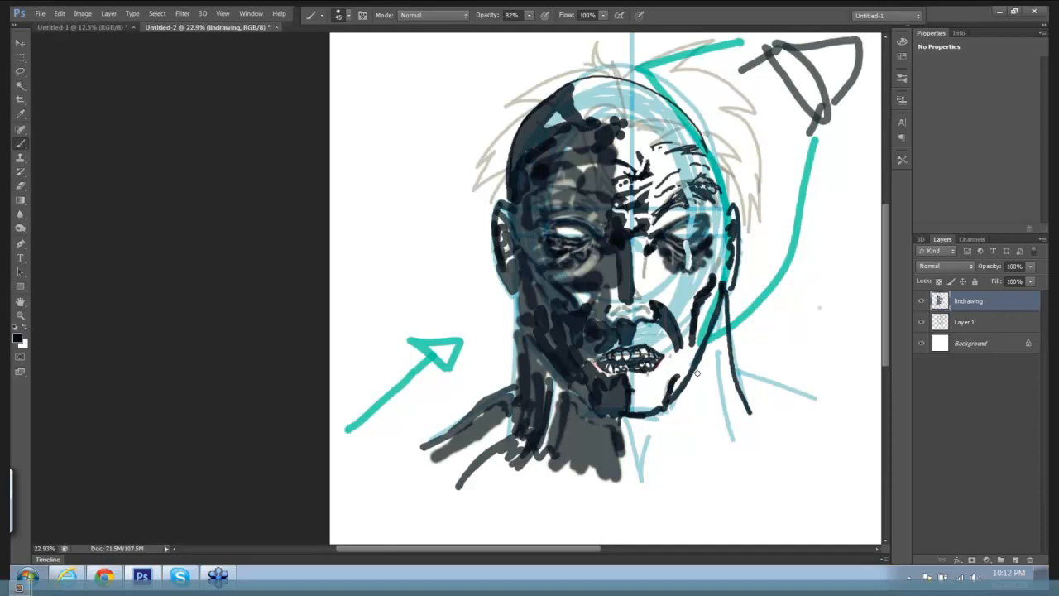
{"action": "key", "text": "bracketright"}
{"action": "key", "text": "bracketright"}
{"action": "key", "text": "bracketright"}
{"action": "key", "text": "bracketright"}
{"action": "mouse_move", "coordinate": [703, 365]}
{"action": "left_mouse_down"}
{"action": "mouse_move", "coordinate": [665, 416]}
{"action": "mouse_move", "coordinate": [624, 423]}
{"action": "mouse_move", "coordinate": [667, 463]}
{"action": "left_mouse_up"}
{"action": "mouse_move", "coordinate": [662, 426]}
{"action": "left_mouse_down"}
{"action": "mouse_move", "coordinate": [705, 476]}
{"action": "mouse_move", "coordinate": [666, 415]}
{"action": "mouse_move", "coordinate": [696, 397]}
{"action": "mouse_move", "coordinate": [726, 438]}
{"action": "mouse_move", "coordinate": [703, 362]}
{"action": "mouse_move", "coordinate": [736, 389]}
{"action": "mouse_move", "coordinate": [741, 443]}
{"action": "mouse_move", "coordinate": [718, 473]}
{"action": "left_mouse_up"}
{"action": "mouse_move", "coordinate": [750, 430]}
{"action": "left_mouse_down"}
{"action": "mouse_move", "coordinate": [733, 374]}
{"action": "mouse_move", "coordinate": [752, 367]}
{"action": "mouse_move", "coordinate": [738, 353]}
{"action": "mouse_move", "coordinate": [757, 377]}
{"action": "mouse_move", "coordinate": [737, 351]}
{"action": "mouse_move", "coordinate": [807, 397]}
{"action": "mouse_move", "coordinate": [722, 512]}
{"action": "left_mouse_up"}
{"action": "left_click", "coordinate": [776, 408]}
{"action": "left_click_drag", "start_coordinate": [713, 338], "coordinate": [702, 369]}
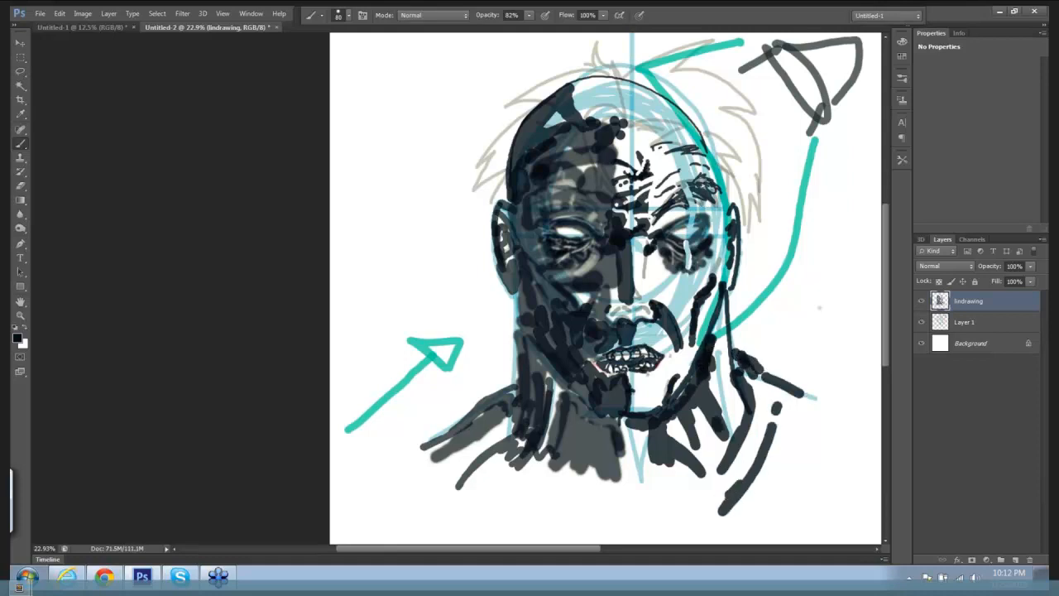
Erase the skull outline from the crown to the lit-side temple with a size 60 eraser, and check without Layer 1.
{"action": "mouse_move", "coordinate": [697, 133]}
{"action": "left_mouse_down"}
{"action": "mouse_move", "coordinate": [711, 168]}
{"action": "mouse_move", "coordinate": [697, 129]}
{"action": "left_mouse_up"}
{"action": "key", "text": "ctrl+z"}
{"action": "key", "text": "e"}
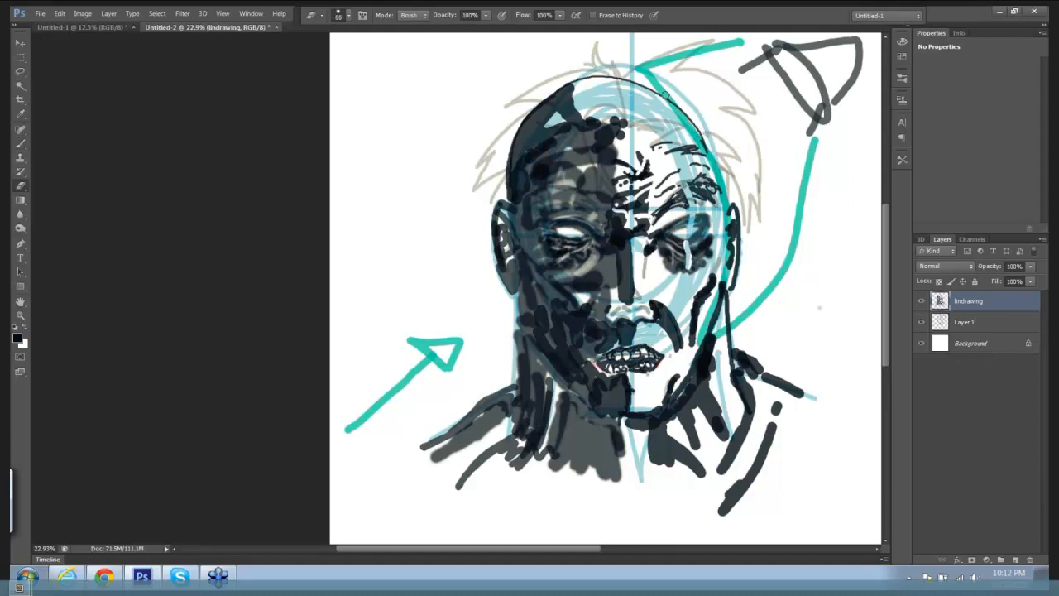
{"action": "mouse_move", "coordinate": [666, 95]}
{"action": "left_mouse_down"}
{"action": "mouse_move", "coordinate": [703, 140]}
{"action": "mouse_move", "coordinate": [672, 105]}
{"action": "mouse_move", "coordinate": [617, 78]}
{"action": "left_mouse_up"}
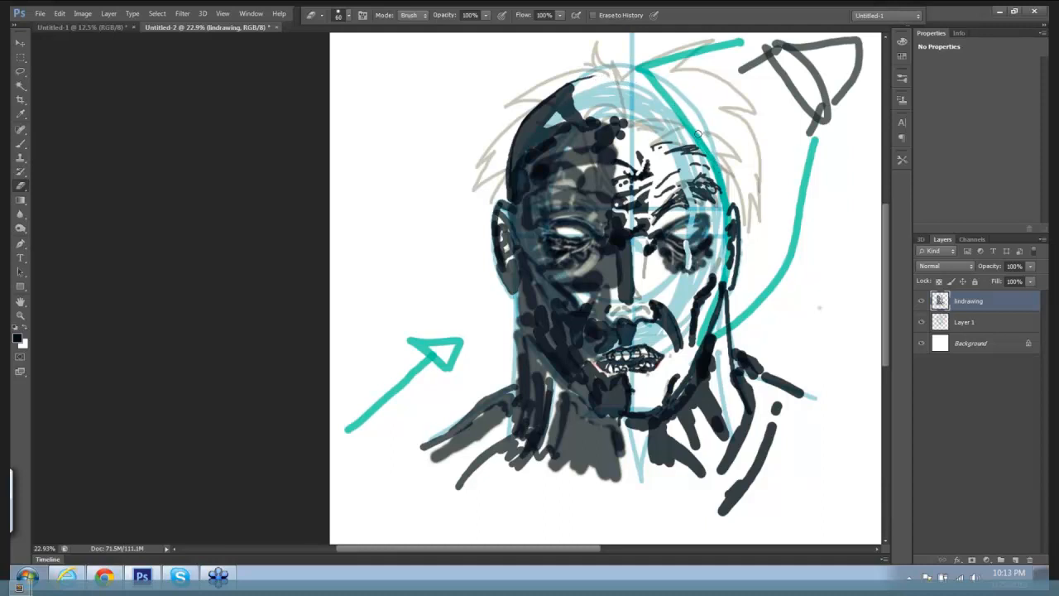
{"action": "left_click", "coordinate": [921, 322]}
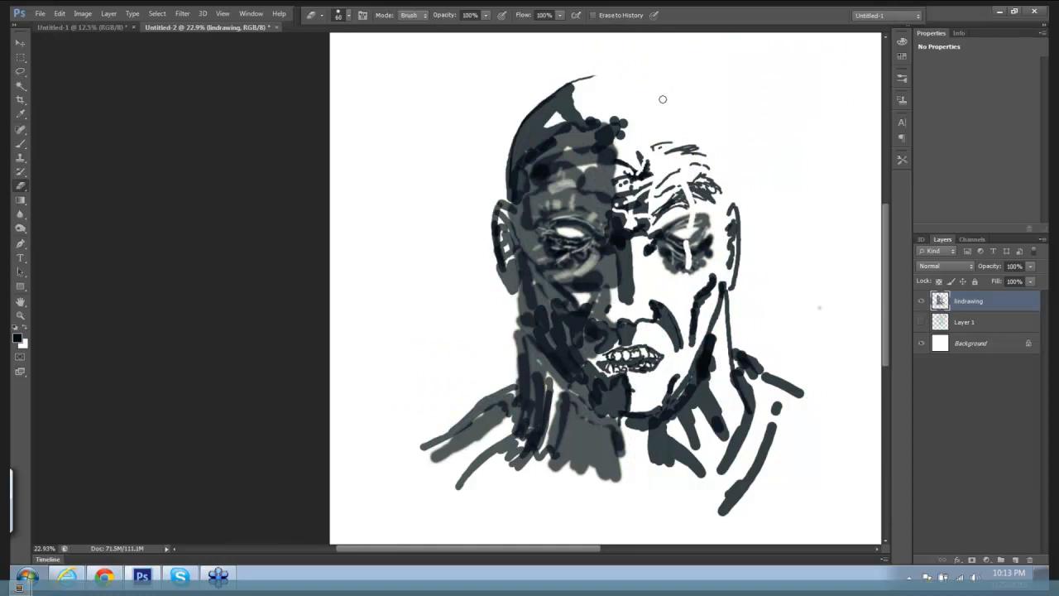
{"action": "left_click", "coordinate": [921, 322]}
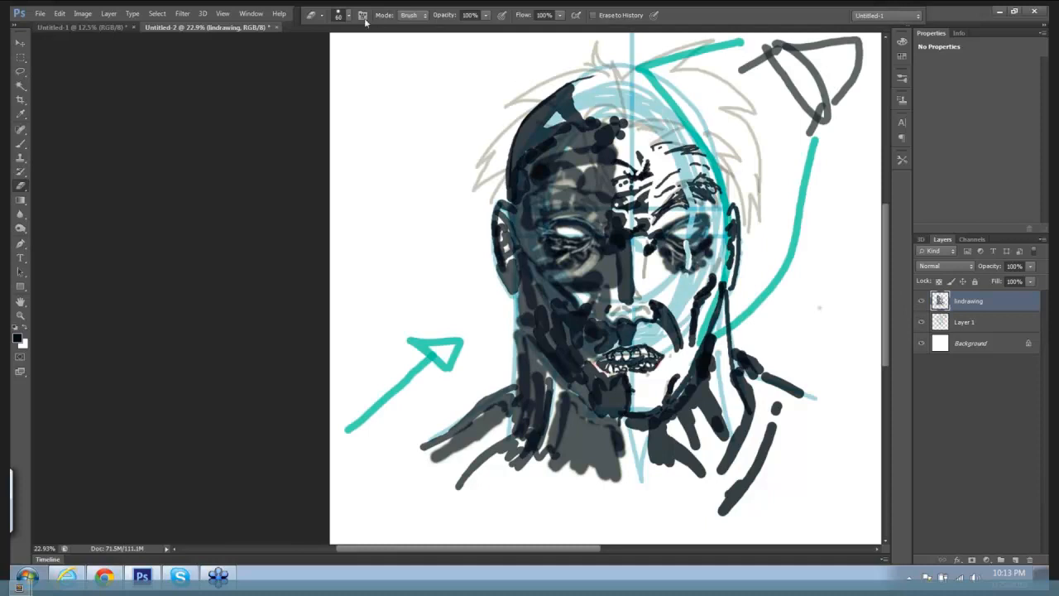
Set the eraser and the brush to a soft round tip, and paint a lit-side skull contour and eye-edge spots at size 80.
{"action": "left_click", "coordinate": [341, 16]}
{"action": "left_click", "coordinate": [351, 100]}
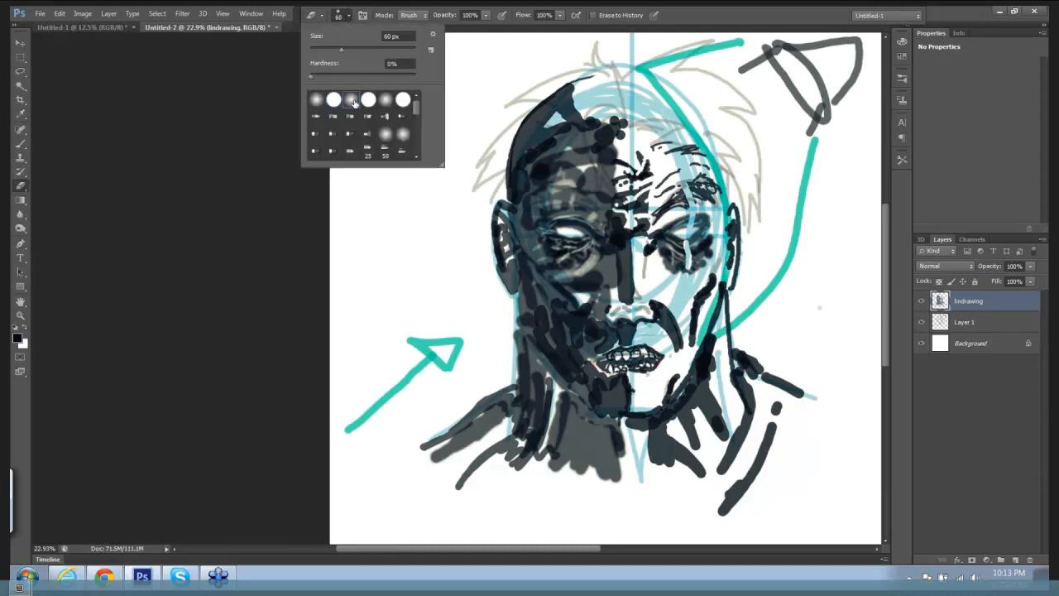
{"action": "left_click", "coordinate": [708, 118]}
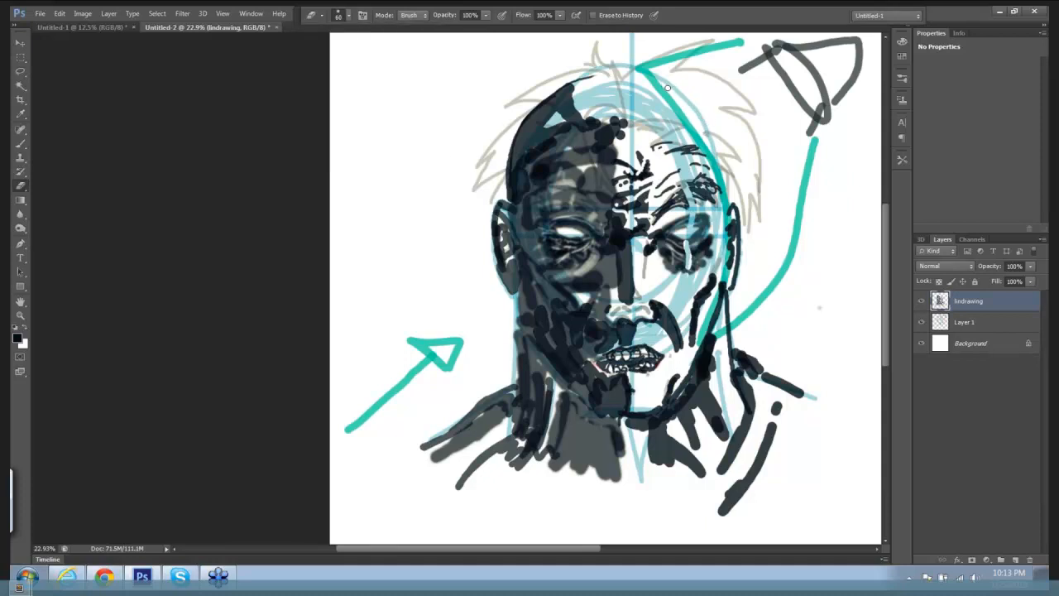
{"action": "key", "text": "b"}
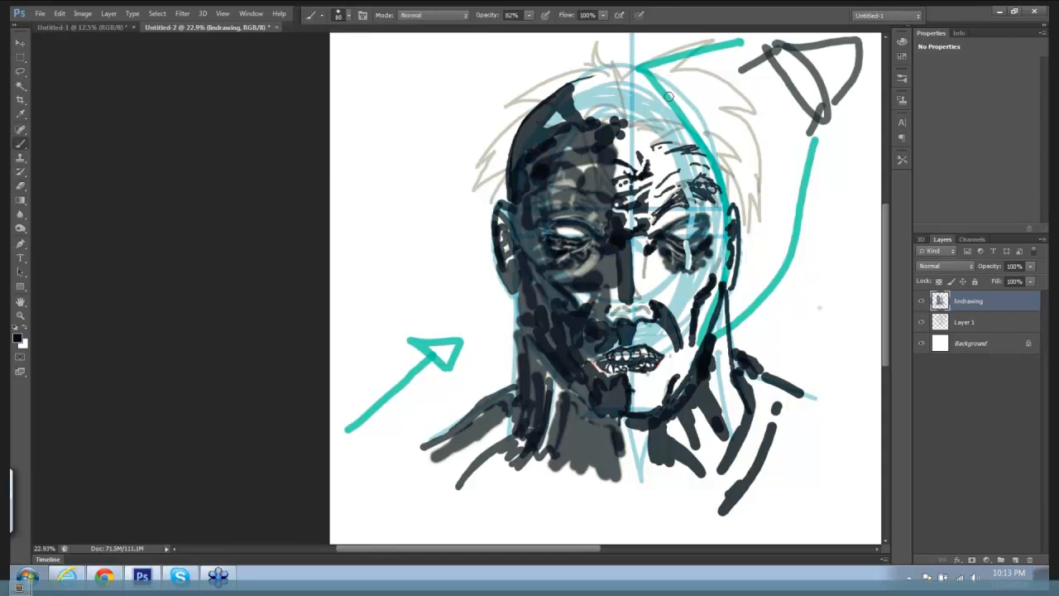
{"action": "left_click", "coordinate": [672, 94]}
{"action": "left_click", "coordinate": [350, 16]}
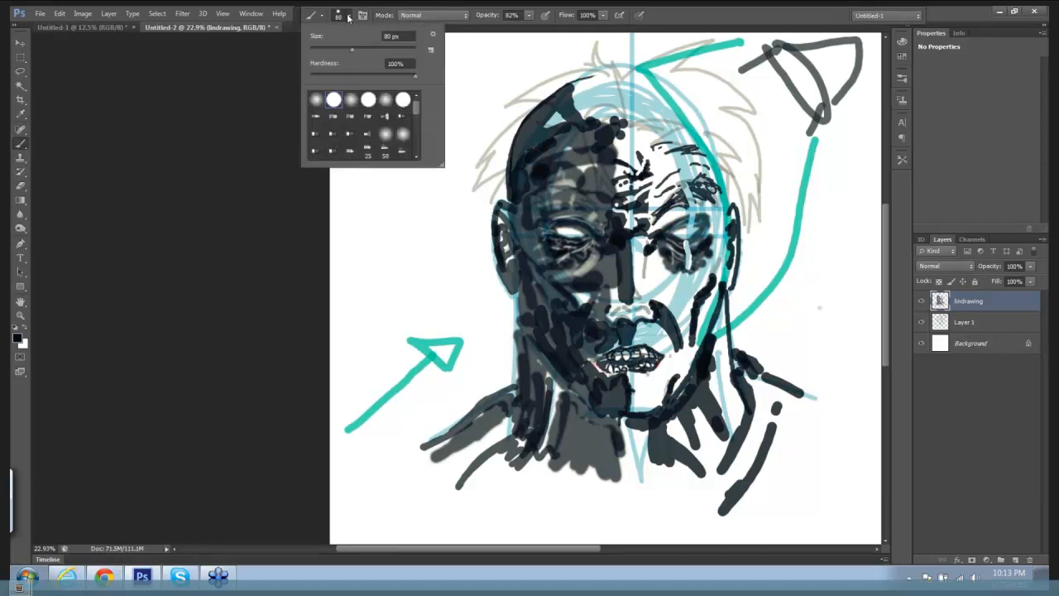
{"action": "left_click", "coordinate": [351, 100]}
{"action": "left_click", "coordinate": [654, 149]}
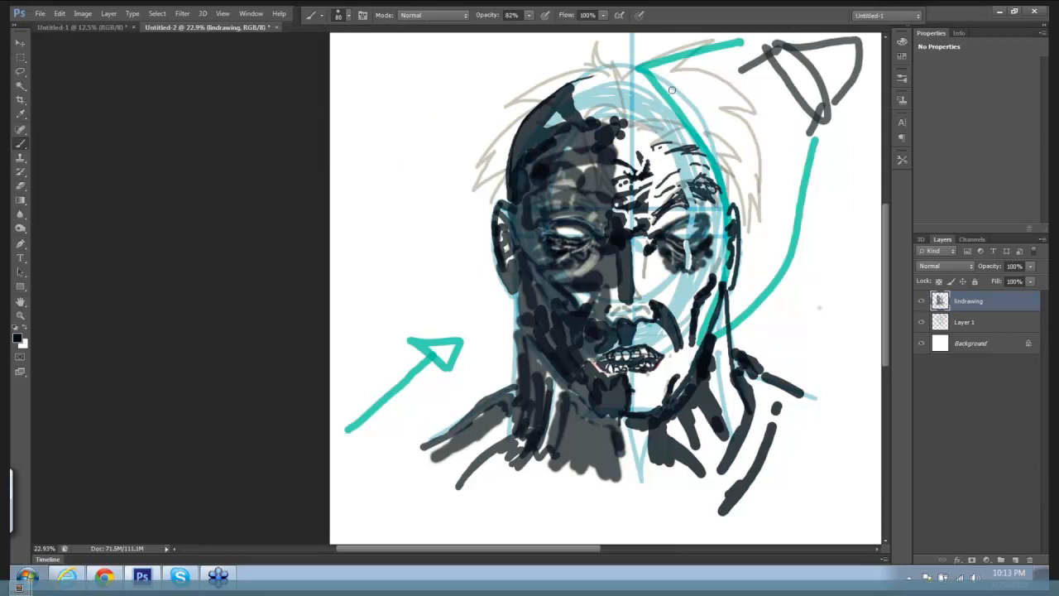
{"action": "mouse_move", "coordinate": [672, 91]}
{"action": "left_mouse_down"}
{"action": "mouse_move", "coordinate": [696, 110]}
{"action": "mouse_move", "coordinate": [711, 152]}
{"action": "mouse_move", "coordinate": [721, 192]}
{"action": "mouse_move", "coordinate": [714, 235]}
{"action": "left_mouse_up"}
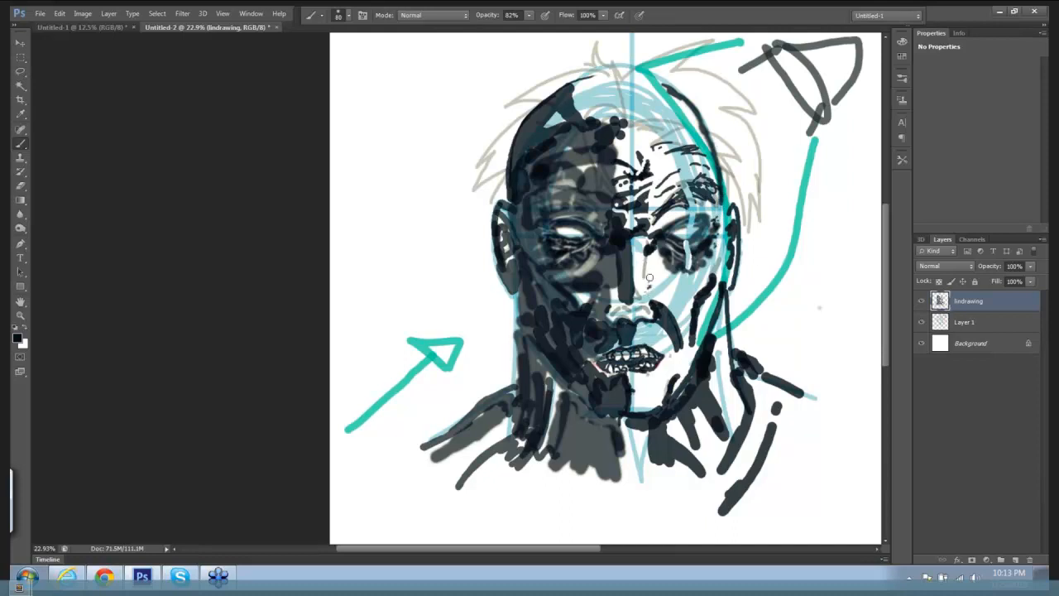
Paint small dark speckles beside the nose, near the mouth corner and on the lit side of the forehead and temple.
{"action": "mouse_move", "coordinate": [649, 278]}
{"action": "left_mouse_down"}
{"action": "mouse_move", "coordinate": [677, 342]}
{"action": "mouse_move", "coordinate": [659, 349]}
{"action": "mouse_move", "coordinate": [669, 357]}
{"action": "left_mouse_up"}
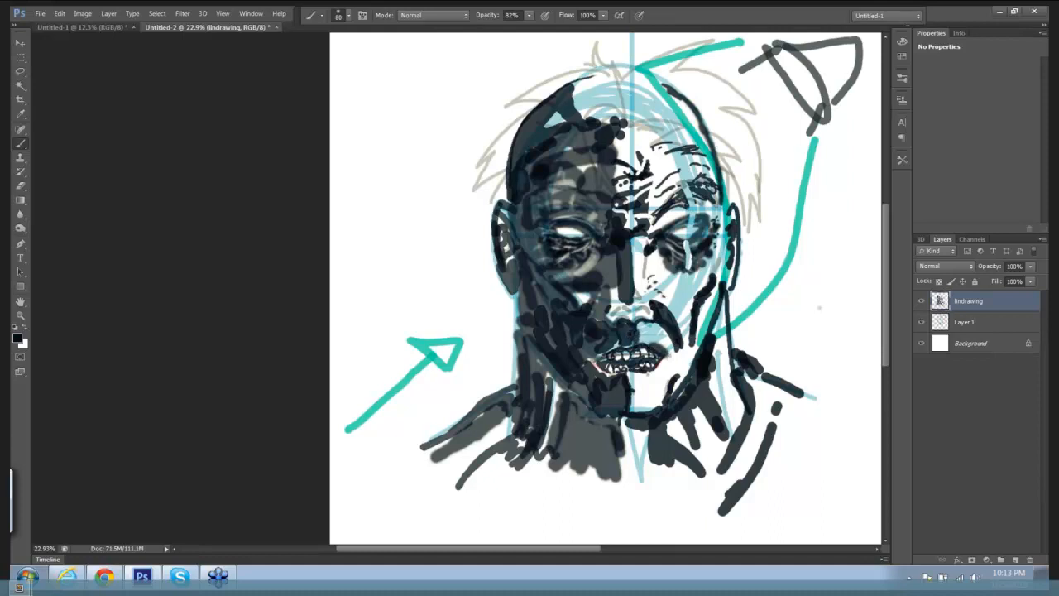
{"action": "left_click_drag", "start_coordinate": [667, 134], "coordinate": [694, 131]}
{"action": "left_click_drag", "start_coordinate": [719, 195], "coordinate": [724, 218]}
Hide and delete the Layer 1 construction sketch, and make the lindrawing layer active.
{"action": "left_click", "coordinate": [922, 323]}
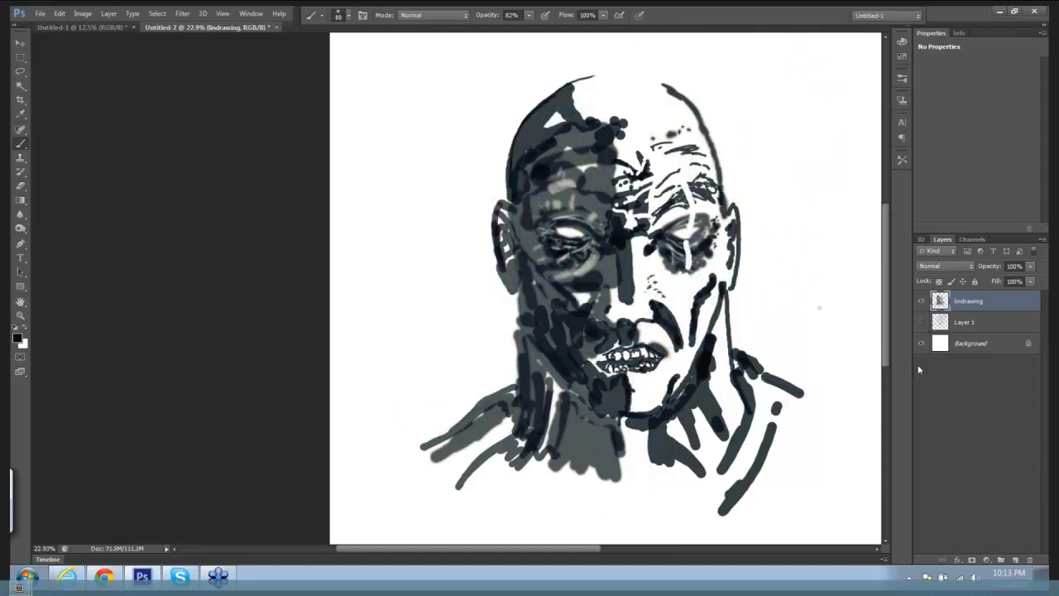
{"action": "double_click", "coordinate": [973, 323]}
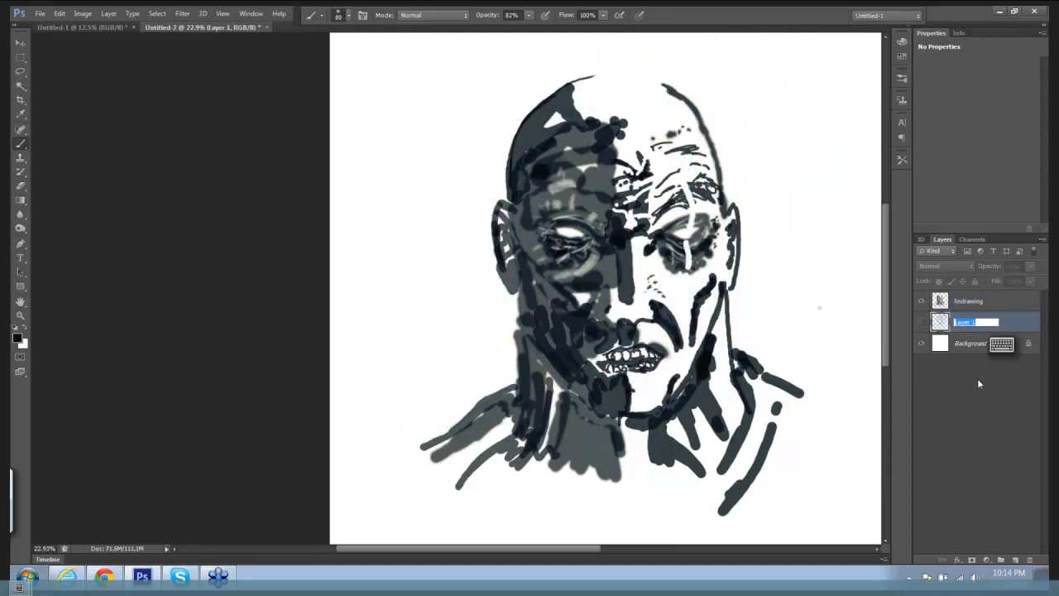
{"action": "left_click", "coordinate": [997, 334]}
{"action": "left_click_drag", "start_coordinate": [1003, 326], "coordinate": [1032, 554]}
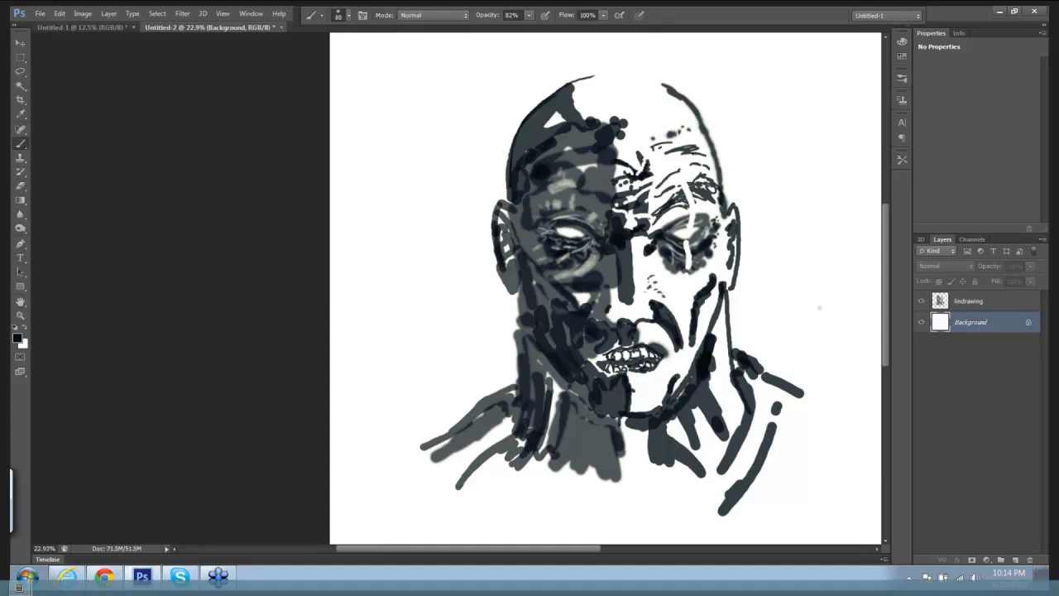
{"action": "left_click", "coordinate": [1015, 306]}
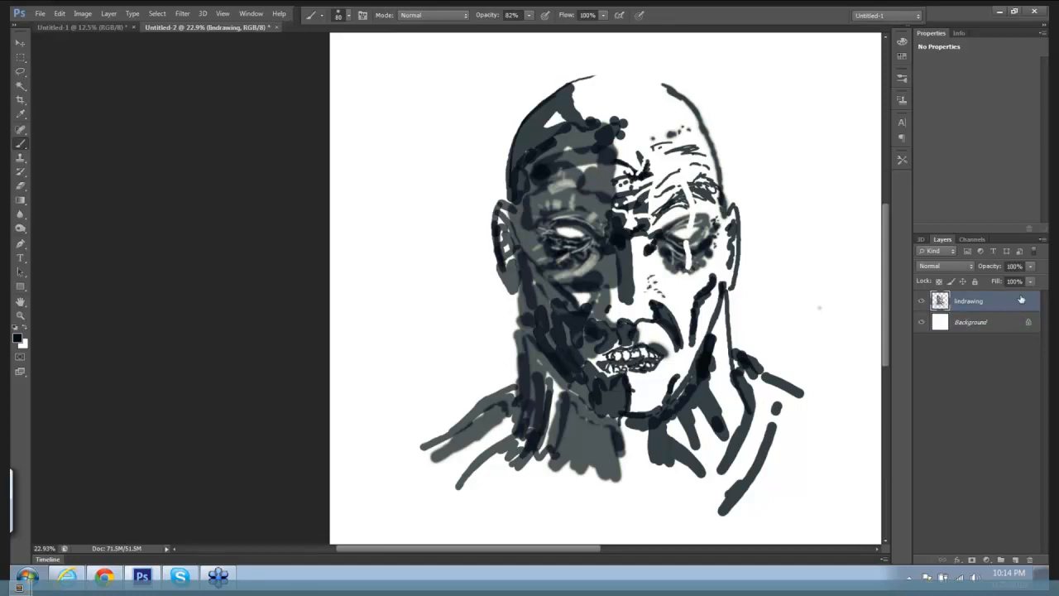
Add two empty layers above lindrawing, set the upper one's blend mode to Multiply, and make the lower one active.
{"action": "left_click", "coordinate": [1015, 560]}
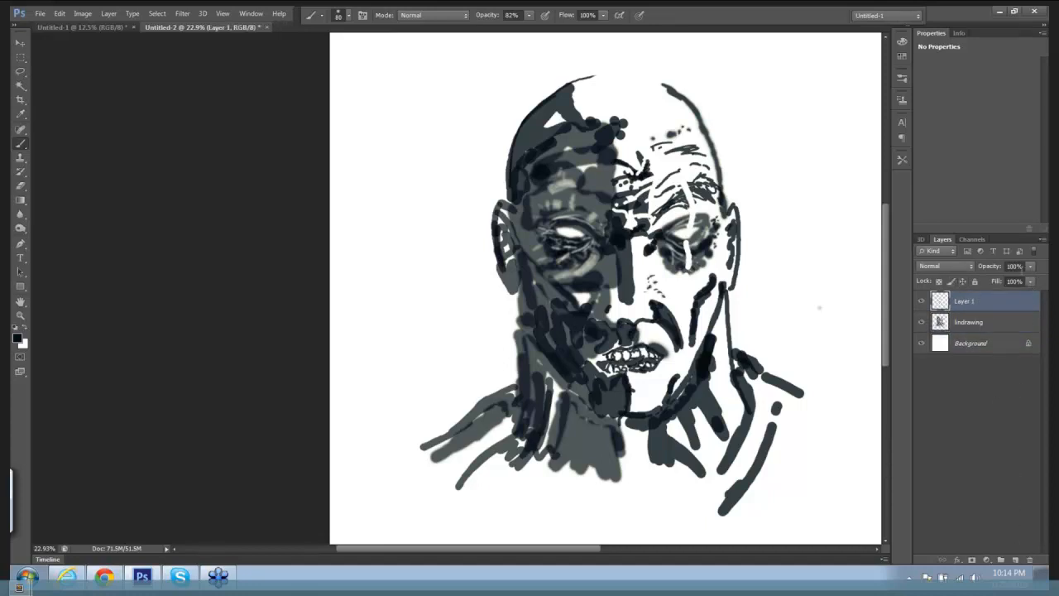
{"action": "left_click", "coordinate": [1015, 559]}
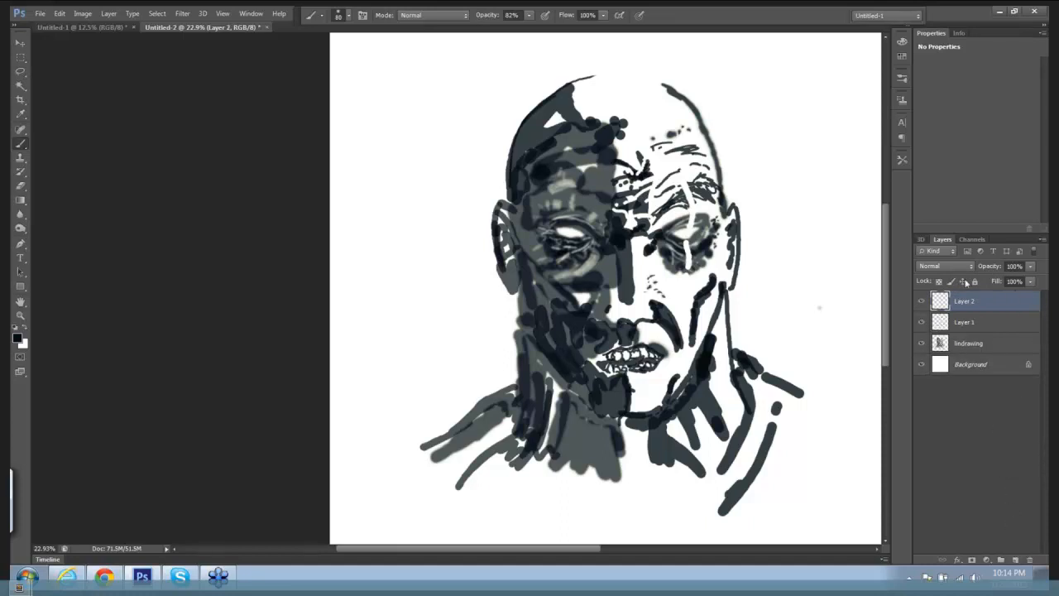
{"action": "left_click", "coordinate": [950, 267]}
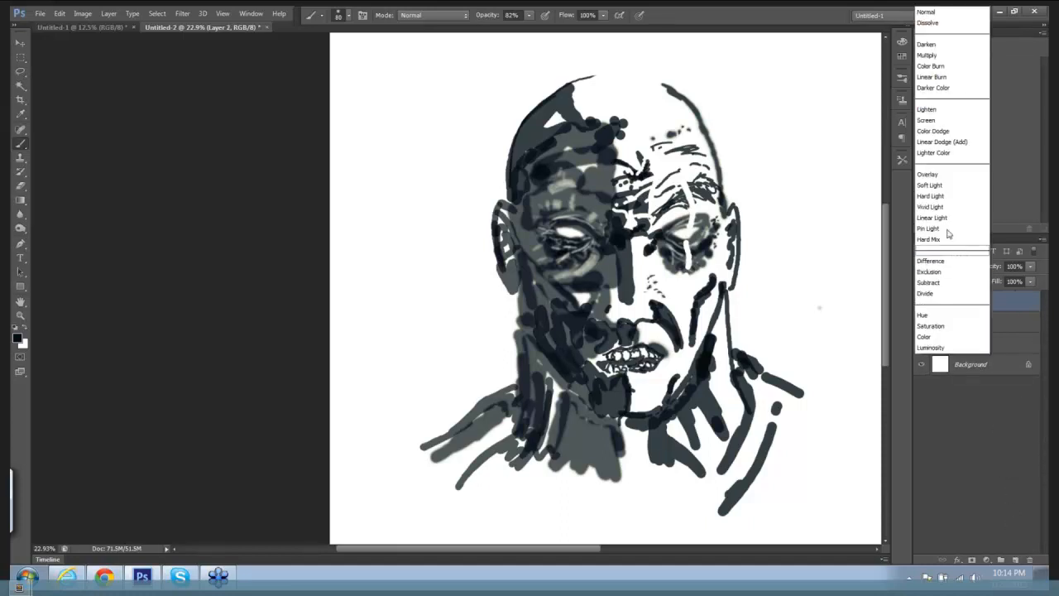
{"action": "left_click", "coordinate": [937, 56]}
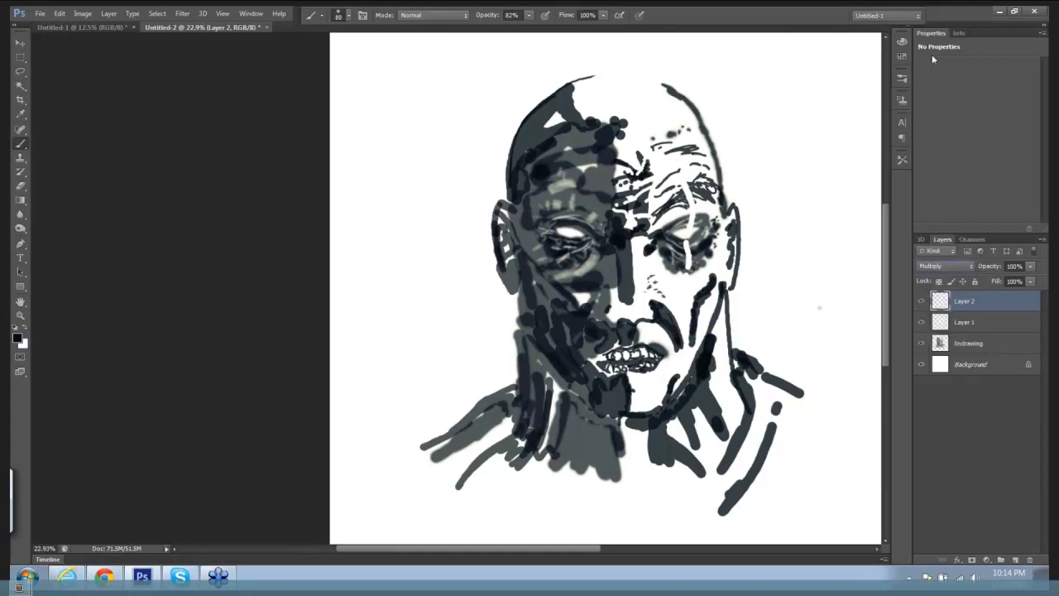
{"action": "left_click", "coordinate": [985, 328]}
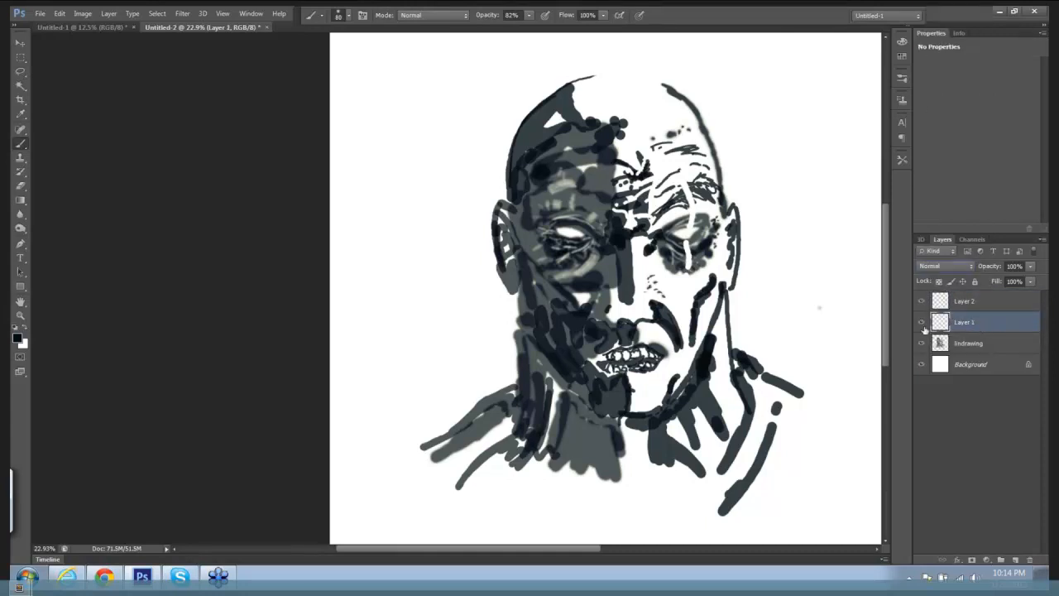
Set the foreground colour to a muted tan, #a5a17e, and activate the Brush tool.
{"action": "left_click_drag", "start_coordinate": [824, 271], "coordinate": [762, 272]}
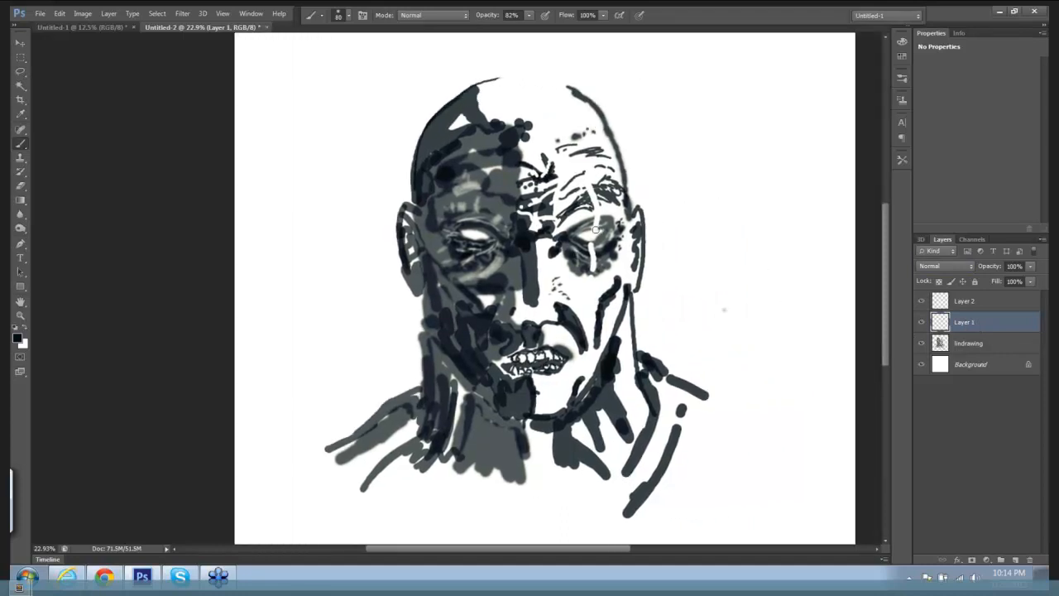
{"action": "left_click", "coordinate": [20, 286]}
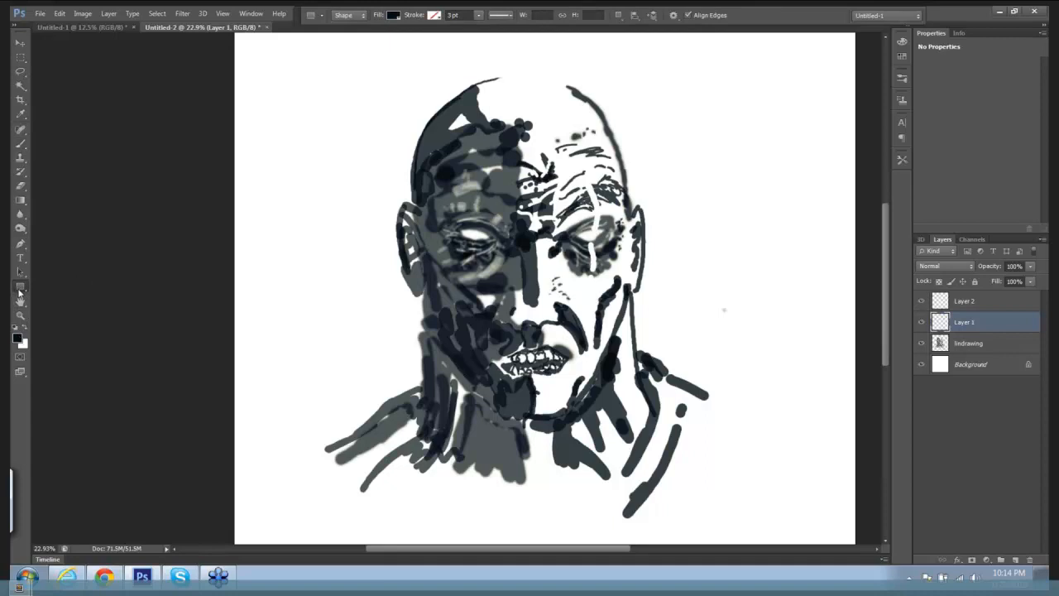
{"action": "left_click", "coordinate": [17, 337]}
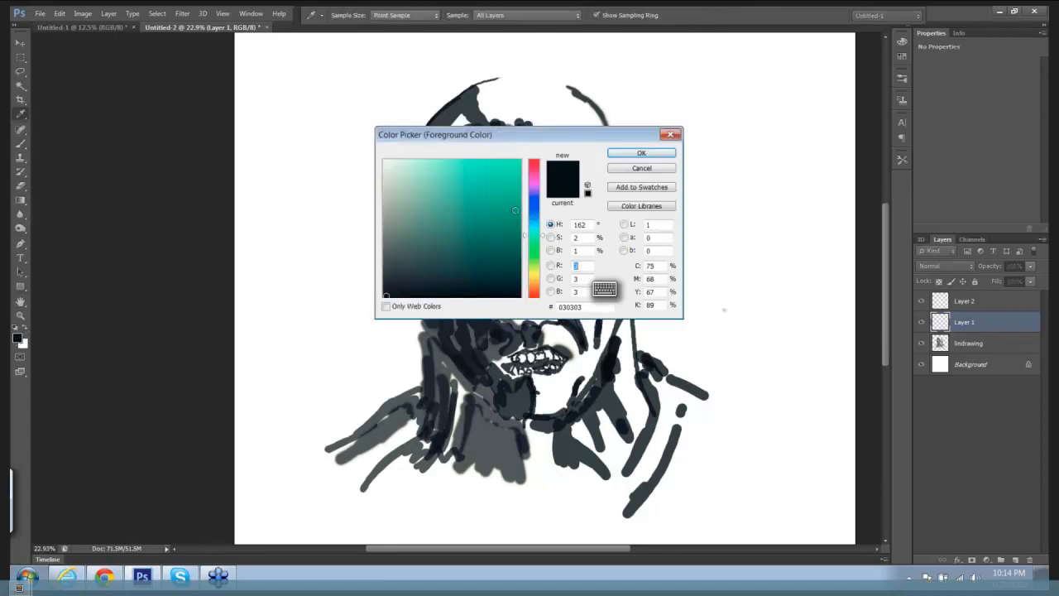
{"action": "left_click", "coordinate": [532, 279]}
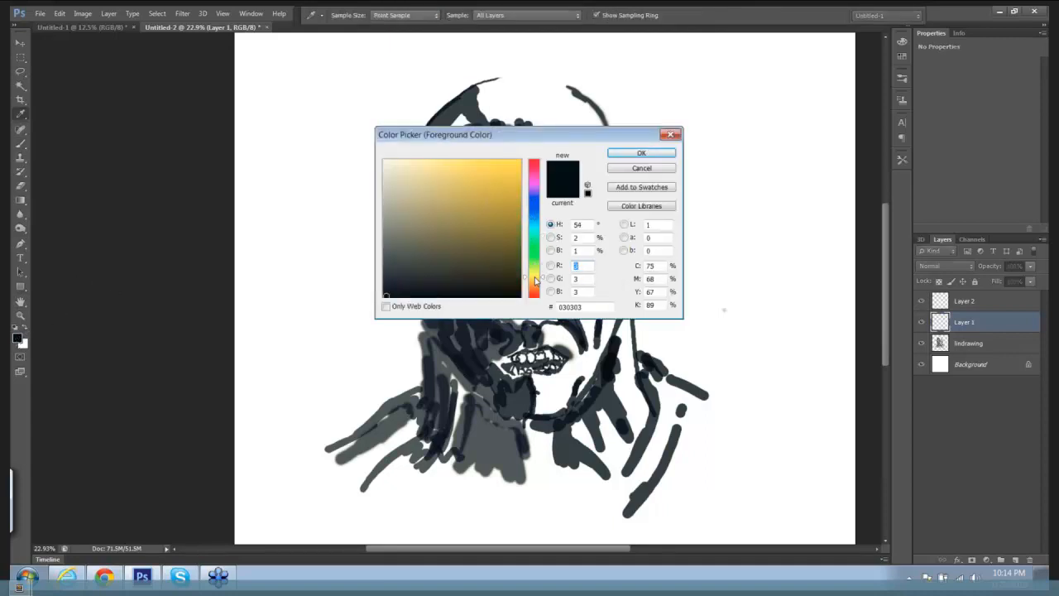
{"action": "mouse_move", "coordinate": [511, 235]}
{"action": "left_mouse_down"}
{"action": "mouse_move", "coordinate": [496, 241]}
{"action": "mouse_move", "coordinate": [429, 180]}
{"action": "mouse_move", "coordinate": [426, 208]}
{"action": "mouse_move", "coordinate": [416, 208]}
{"action": "left_mouse_up"}
{"action": "left_click", "coordinate": [617, 155]}
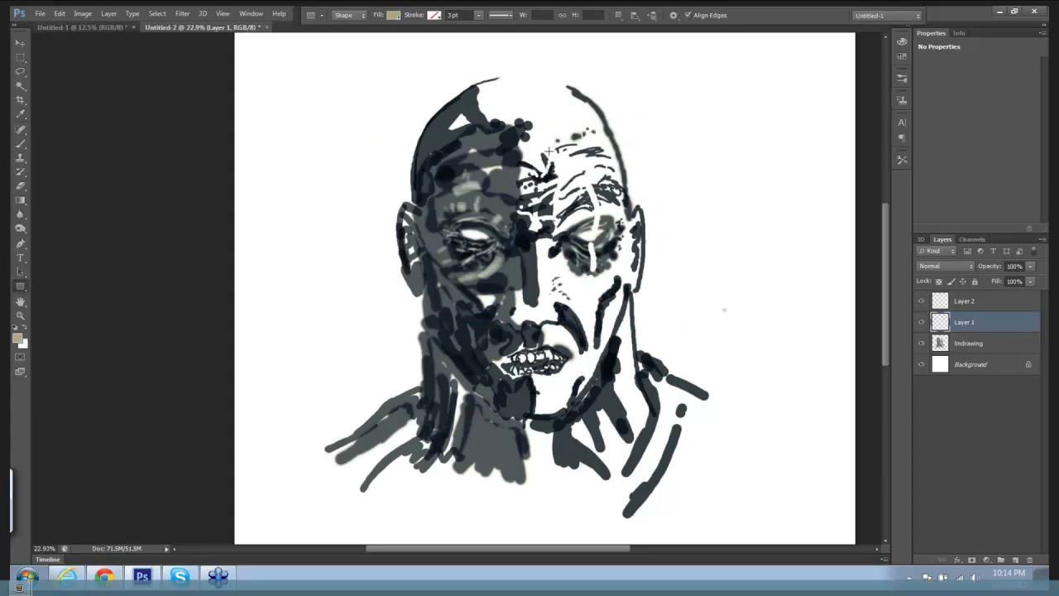
{"action": "key", "text": "b"}
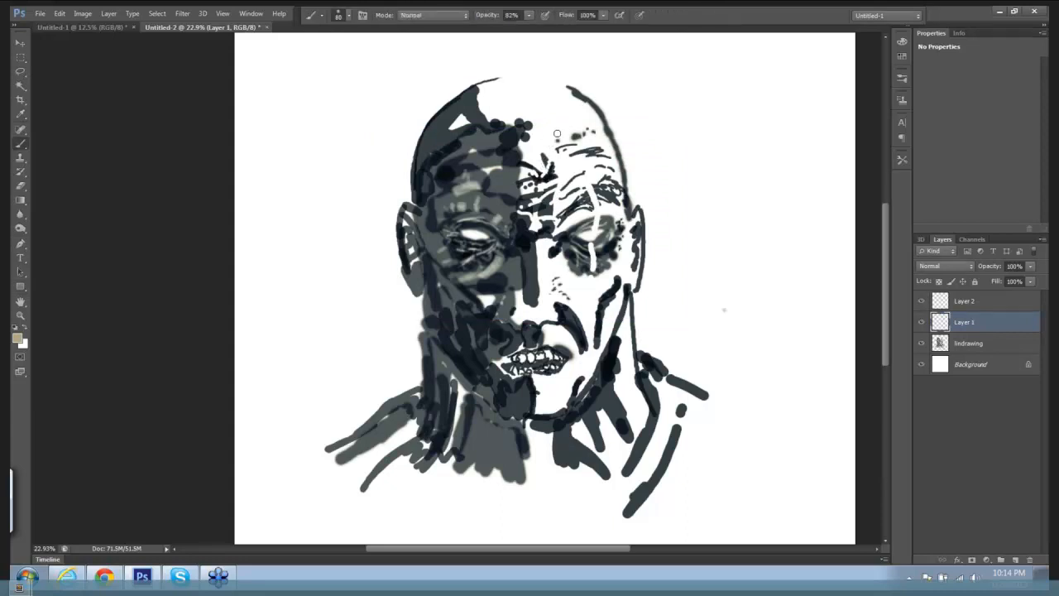
Lower the brush opacity to 69%, paint tan around the lit-side eye and beside the nose, and enlarge the brush to 125.
{"action": "mouse_move", "coordinate": [548, 123]}
{"action": "left_mouse_down"}
{"action": "mouse_move", "coordinate": [563, 132]}
{"action": "mouse_move", "coordinate": [571, 111]}
{"action": "mouse_move", "coordinate": [583, 166]}
{"action": "mouse_move", "coordinate": [554, 198]}
{"action": "mouse_move", "coordinate": [596, 186]}
{"action": "mouse_move", "coordinate": [590, 207]}
{"action": "mouse_move", "coordinate": [596, 214]}
{"action": "mouse_move", "coordinate": [605, 201]}
{"action": "mouse_move", "coordinate": [571, 198]}
{"action": "mouse_move", "coordinate": [552, 217]}
{"action": "mouse_move", "coordinate": [593, 211]}
{"action": "left_mouse_up"}
{"action": "key", "text": "ctrl+z"}
{"action": "mouse_move", "coordinate": [528, 18]}
{"action": "left_mouse_down"}
{"action": "mouse_move", "coordinate": [533, 30]}
{"action": "mouse_move", "coordinate": [522, 32]}
{"action": "left_mouse_up"}
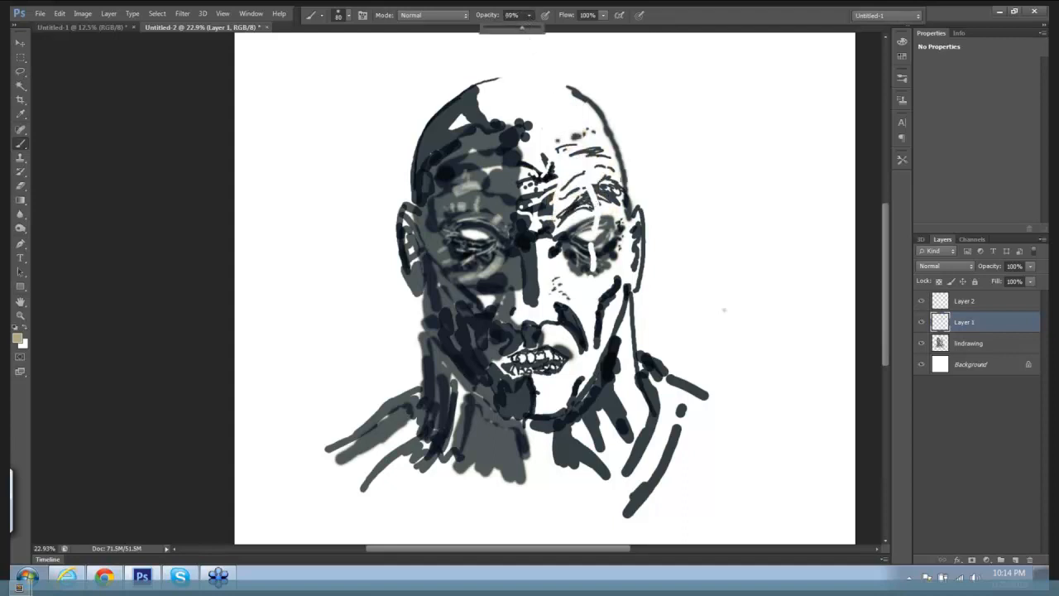
{"action": "mouse_move", "coordinate": [608, 210]}
{"action": "left_mouse_down"}
{"action": "mouse_move", "coordinate": [576, 217]}
{"action": "mouse_move", "coordinate": [602, 206]}
{"action": "mouse_move", "coordinate": [615, 212]}
{"action": "mouse_move", "coordinate": [556, 229]}
{"action": "mouse_move", "coordinate": [550, 246]}
{"action": "mouse_move", "coordinate": [569, 271]}
{"action": "mouse_move", "coordinate": [541, 258]}
{"action": "mouse_move", "coordinate": [543, 293]}
{"action": "mouse_move", "coordinate": [546, 253]}
{"action": "mouse_move", "coordinate": [567, 277]}
{"action": "mouse_move", "coordinate": [601, 273]}
{"action": "mouse_move", "coordinate": [627, 225]}
{"action": "mouse_move", "coordinate": [626, 273]}
{"action": "mouse_move", "coordinate": [568, 289]}
{"action": "left_mouse_up"}
{"action": "key", "text": "bracketright"}
{"action": "key", "text": "bracketright"}
{"action": "key", "text": "bracketright"}
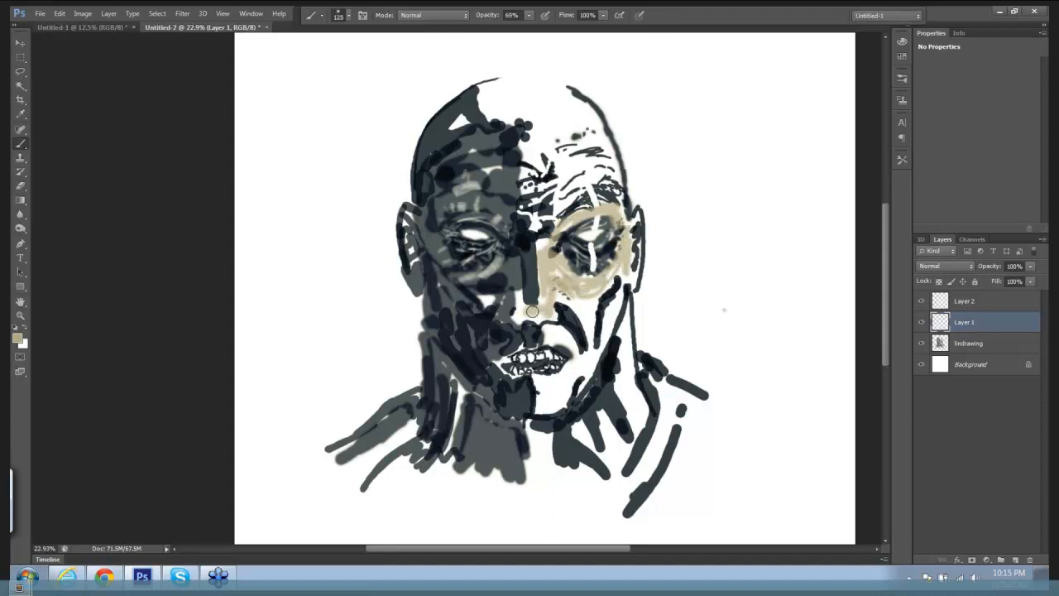
Paint tan skin over the lit side of the nose tip, mouth area, chin, forehead, crown and neck.
{"action": "mouse_move", "coordinate": [532, 311]}
{"action": "left_mouse_down"}
{"action": "mouse_move", "coordinate": [588, 320]}
{"action": "mouse_move", "coordinate": [592, 334]}
{"action": "mouse_move", "coordinate": [618, 302]}
{"action": "mouse_move", "coordinate": [580, 364]}
{"action": "mouse_move", "coordinate": [557, 327]}
{"action": "mouse_move", "coordinate": [580, 370]}
{"action": "mouse_move", "coordinate": [561, 374]}
{"action": "mouse_move", "coordinate": [552, 404]}
{"action": "left_mouse_up"}
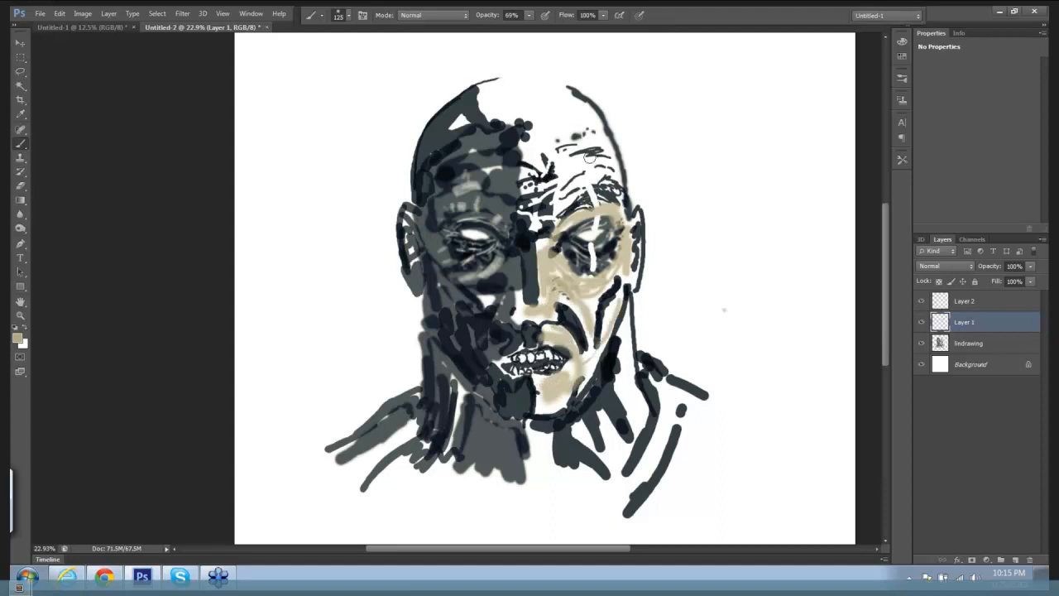
{"action": "mouse_move", "coordinate": [571, 106]}
{"action": "left_mouse_down"}
{"action": "mouse_move", "coordinate": [600, 147]}
{"action": "mouse_move", "coordinate": [553, 144]}
{"action": "mouse_move", "coordinate": [584, 165]}
{"action": "mouse_move", "coordinate": [576, 176]}
{"action": "mouse_move", "coordinate": [606, 172]}
{"action": "mouse_move", "coordinate": [559, 189]}
{"action": "mouse_move", "coordinate": [596, 167]}
{"action": "mouse_move", "coordinate": [582, 108]}
{"action": "mouse_move", "coordinate": [564, 104]}
{"action": "mouse_move", "coordinate": [543, 149]}
{"action": "mouse_move", "coordinate": [544, 134]}
{"action": "mouse_move", "coordinate": [518, 110]}
{"action": "mouse_move", "coordinate": [518, 87]}
{"action": "mouse_move", "coordinate": [549, 100]}
{"action": "mouse_move", "coordinate": [535, 133]}
{"action": "mouse_move", "coordinate": [535, 222]}
{"action": "mouse_move", "coordinate": [568, 167]}
{"action": "mouse_move", "coordinate": [608, 175]}
{"action": "mouse_move", "coordinate": [610, 145]}
{"action": "left_mouse_up"}
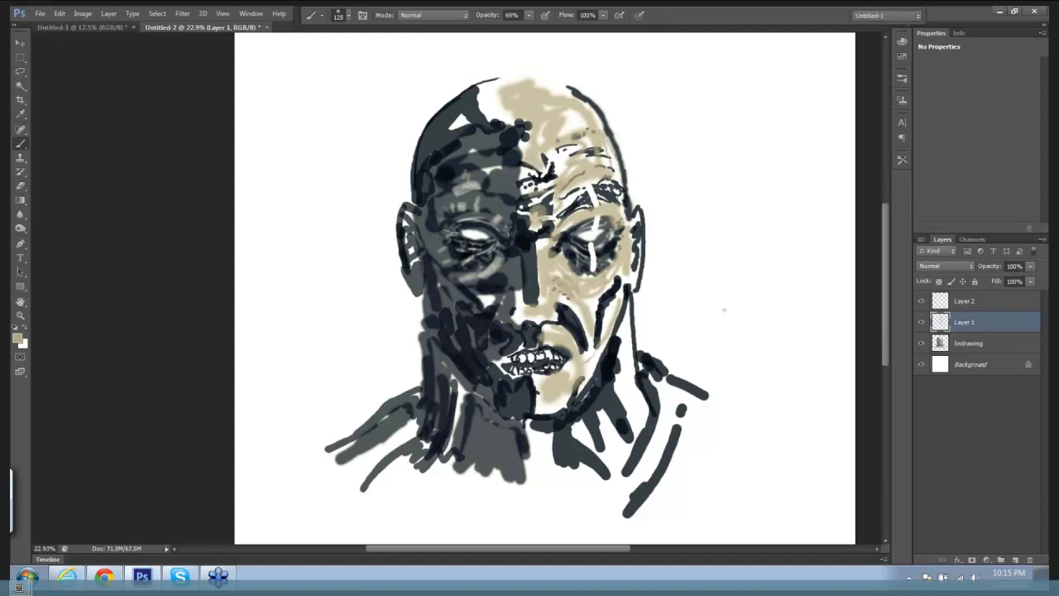
{"action": "mouse_move", "coordinate": [628, 323]}
{"action": "left_mouse_down"}
{"action": "mouse_move", "coordinate": [637, 410]}
{"action": "mouse_move", "coordinate": [621, 382]}
{"action": "mouse_move", "coordinate": [633, 420]}
{"action": "mouse_move", "coordinate": [608, 427]}
{"action": "mouse_move", "coordinate": [607, 455]}
{"action": "mouse_move", "coordinate": [580, 433]}
{"action": "mouse_move", "coordinate": [541, 456]}
{"action": "mouse_move", "coordinate": [584, 495]}
{"action": "left_mouse_up"}
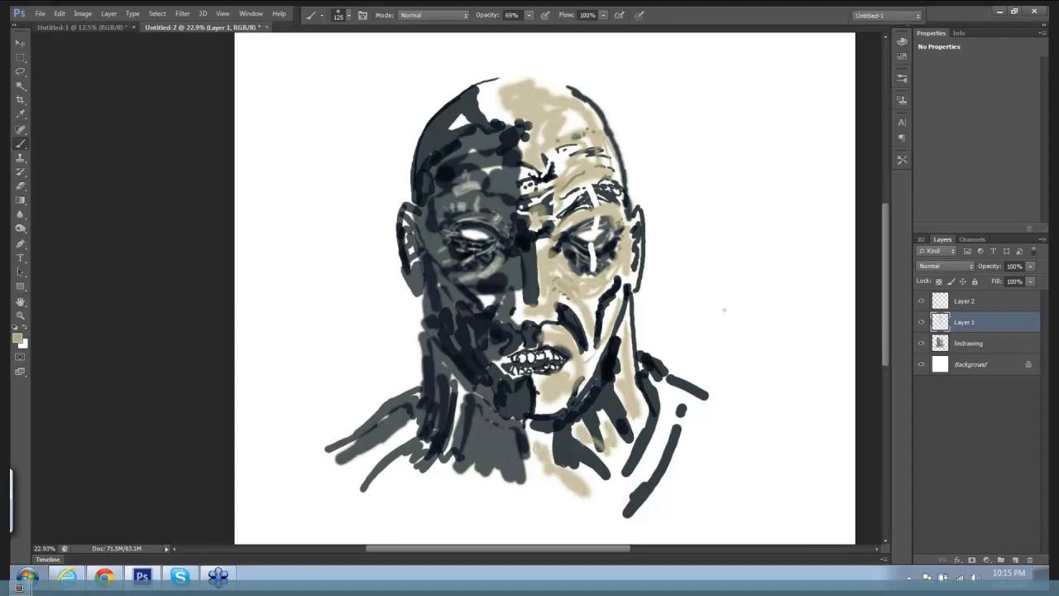
Paint tan patches into the gaps on the shadowed forehead, cheek, neck and shoulder.
{"action": "mouse_move", "coordinate": [471, 178]}
{"action": "left_mouse_down"}
{"action": "mouse_move", "coordinate": [494, 165]}
{"action": "mouse_move", "coordinate": [479, 148]}
{"action": "mouse_move", "coordinate": [488, 139]}
{"action": "mouse_move", "coordinate": [474, 141]}
{"action": "left_mouse_up"}
{"action": "left_click", "coordinate": [460, 123]}
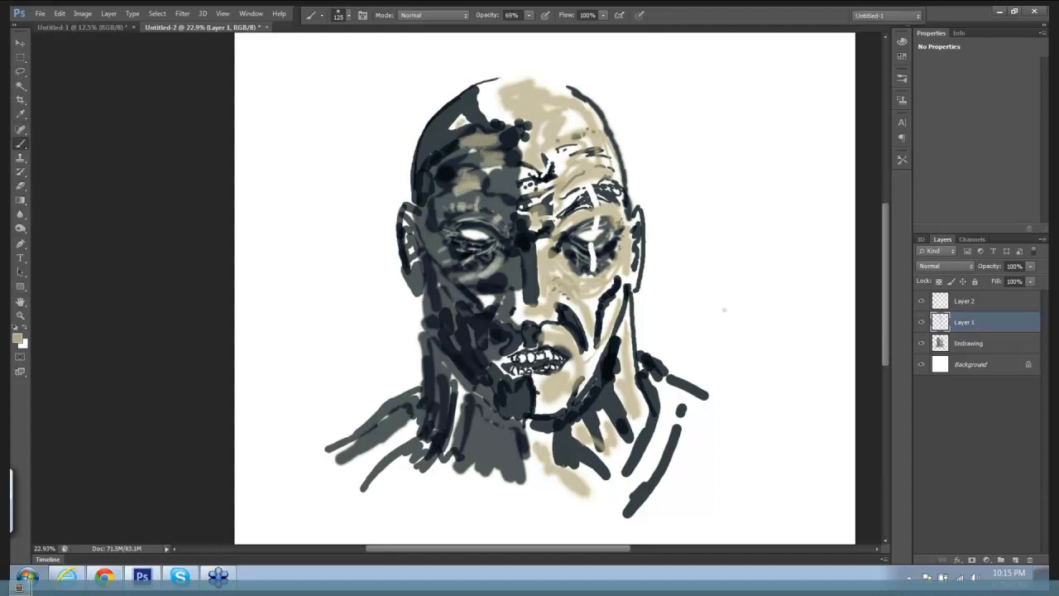
{"action": "left_click", "coordinate": [487, 301]}
{"action": "mouse_move", "coordinate": [456, 392]}
{"action": "left_mouse_down"}
{"action": "mouse_move", "coordinate": [447, 433]}
{"action": "mouse_move", "coordinate": [384, 446]}
{"action": "mouse_move", "coordinate": [409, 431]}
{"action": "left_mouse_up"}
{"action": "left_click_drag", "start_coordinate": [469, 384], "coordinate": [455, 416]}
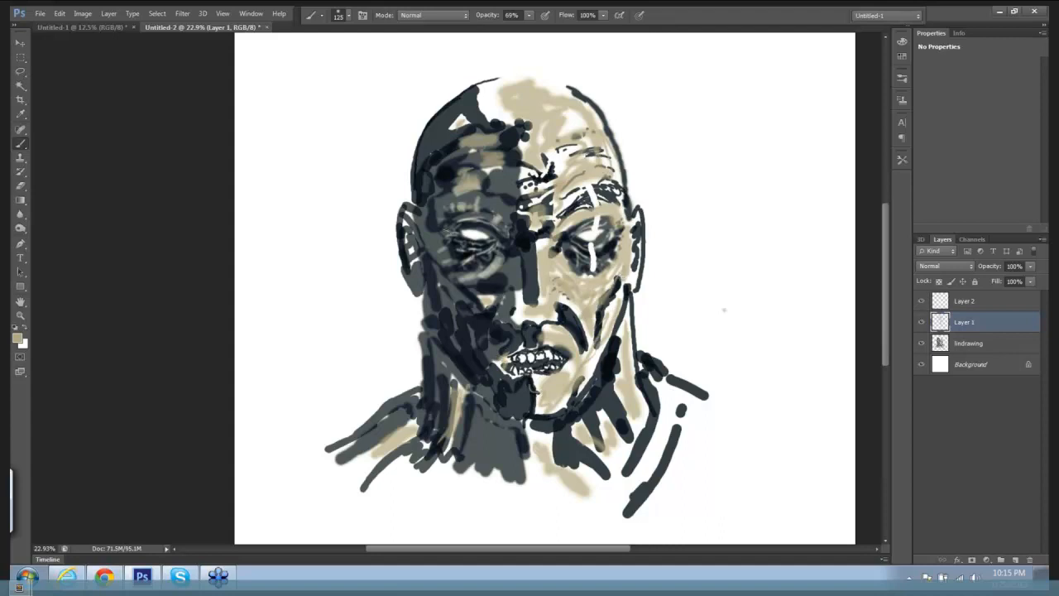
Set the foreground to a darker olive tan, #898567, and shade around the lit-side eye, cheek and neck.
{"action": "left_click", "coordinate": [17, 338]}
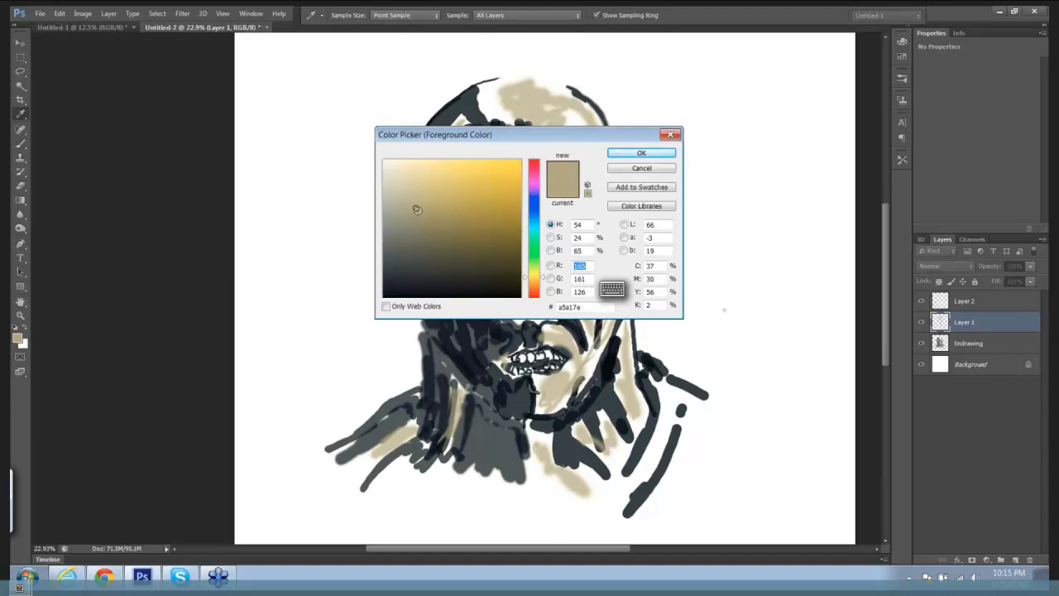
{"action": "left_click", "coordinate": [417, 222]}
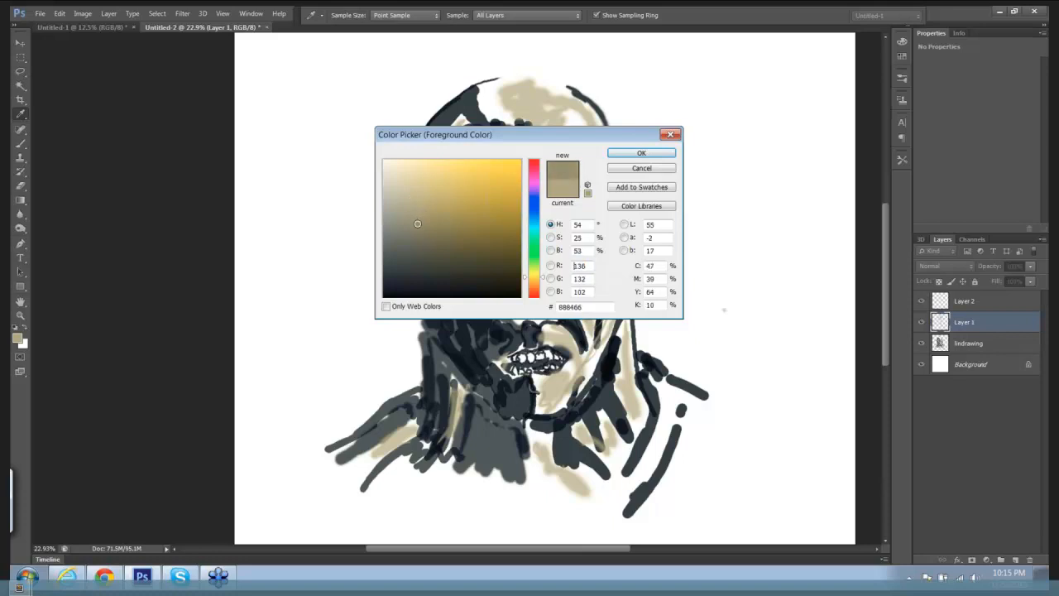
{"action": "left_click", "coordinate": [641, 153]}
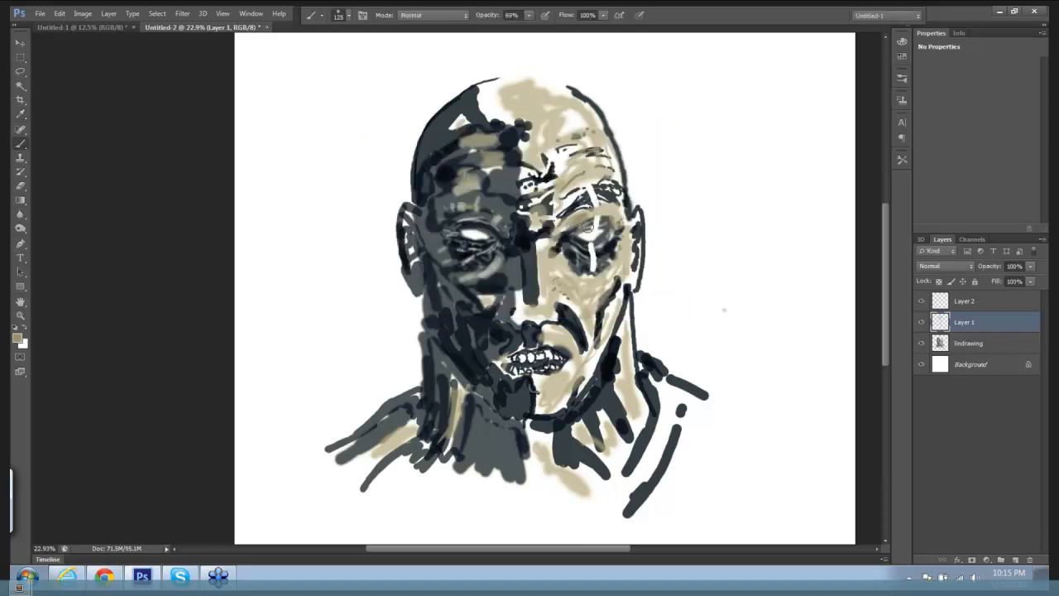
{"action": "mouse_move", "coordinate": [598, 212]}
{"action": "left_mouse_down"}
{"action": "mouse_move", "coordinate": [600, 274]}
{"action": "mouse_move", "coordinate": [552, 249]}
{"action": "mouse_move", "coordinate": [547, 278]}
{"action": "mouse_move", "coordinate": [546, 255]}
{"action": "mouse_move", "coordinate": [564, 299]}
{"action": "mouse_move", "coordinate": [554, 271]}
{"action": "mouse_move", "coordinate": [584, 293]}
{"action": "mouse_move", "coordinate": [611, 270]}
{"action": "left_mouse_up"}
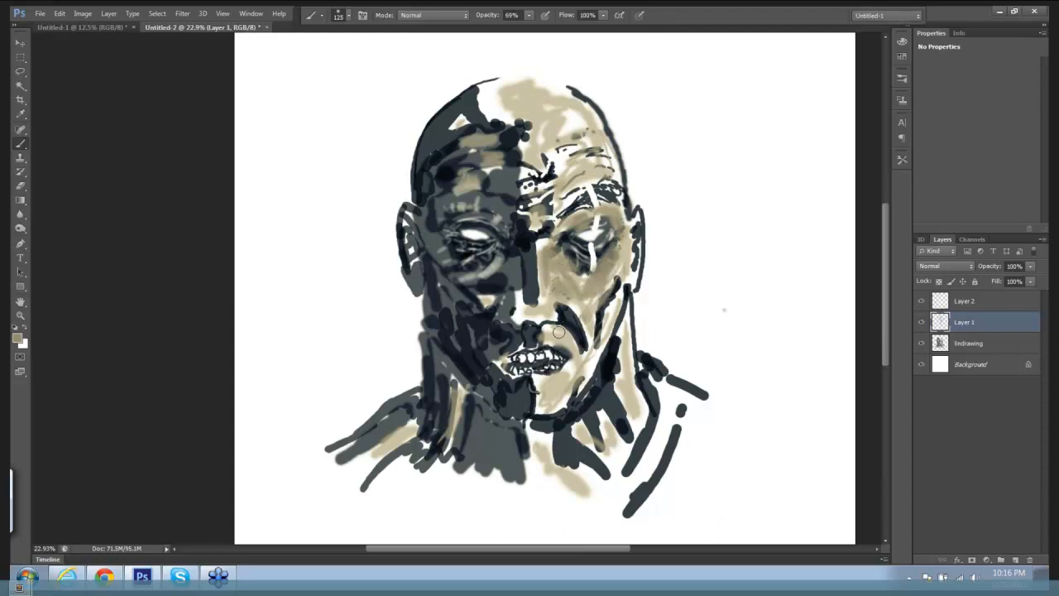
{"action": "mouse_move", "coordinate": [624, 358]}
{"action": "left_mouse_down"}
{"action": "mouse_move", "coordinate": [626, 338]}
{"action": "mouse_move", "coordinate": [635, 409]}
{"action": "left_mouse_up"}
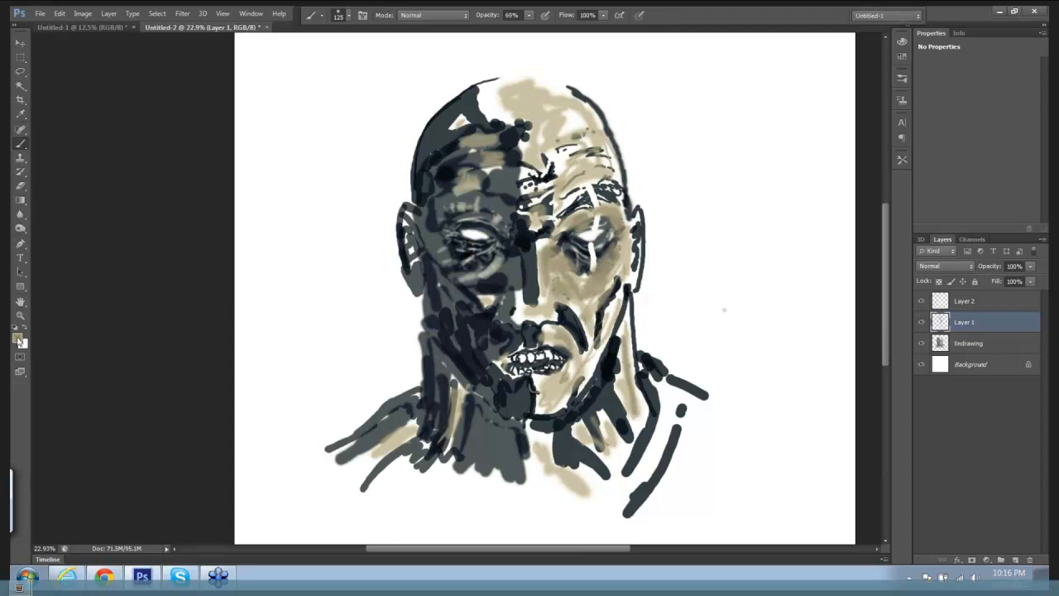
Set the foreground colour to a light blue, #7f89f1.
{"action": "left_click", "coordinate": [18, 337]}
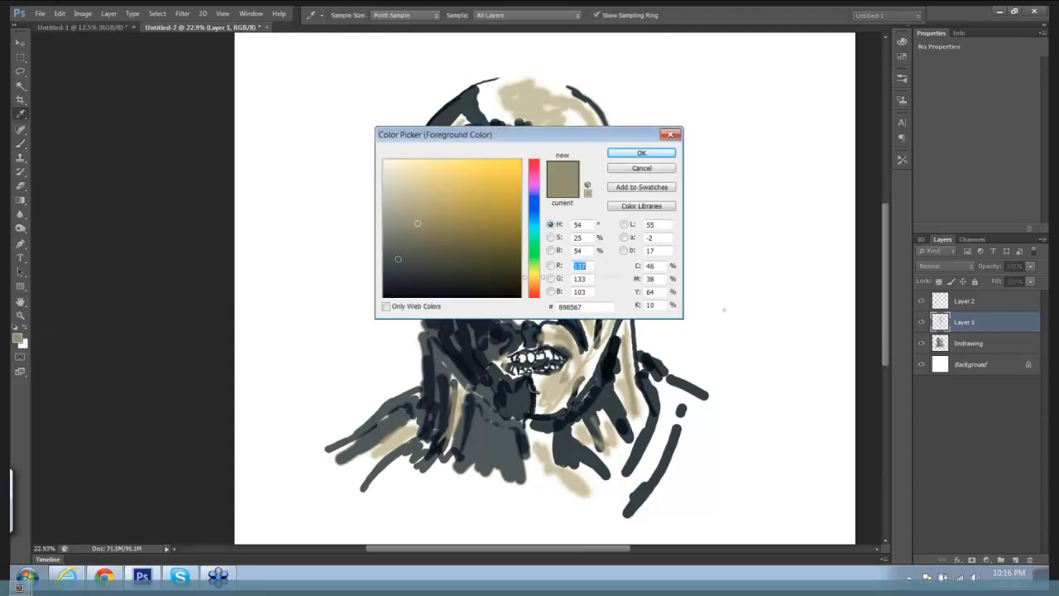
{"action": "left_click", "coordinate": [534, 209]}
{"action": "left_click", "coordinate": [467, 216]}
{"action": "mouse_move", "coordinate": [466, 216]}
{"action": "left_mouse_down"}
{"action": "mouse_move", "coordinate": [459, 205]}
{"action": "mouse_move", "coordinate": [443, 234]}
{"action": "left_mouse_up"}
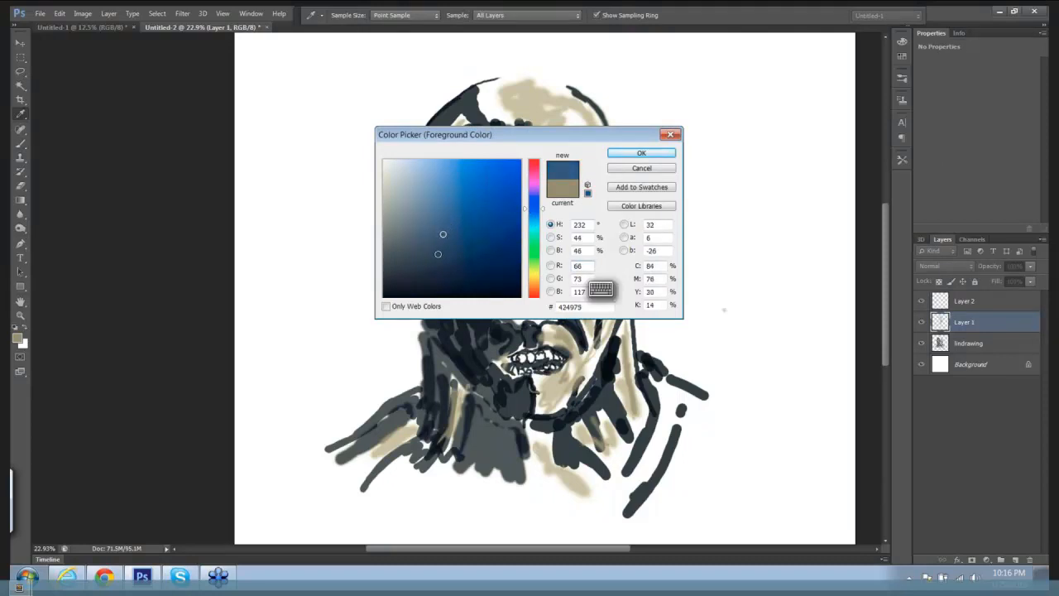
{"action": "mouse_move", "coordinate": [533, 219]}
{"action": "left_mouse_down"}
{"action": "mouse_move", "coordinate": [533, 208]}
{"action": "mouse_move", "coordinate": [468, 172]}
{"action": "mouse_move", "coordinate": [433, 174]}
{"action": "mouse_move", "coordinate": [455, 167]}
{"action": "left_mouse_up"}
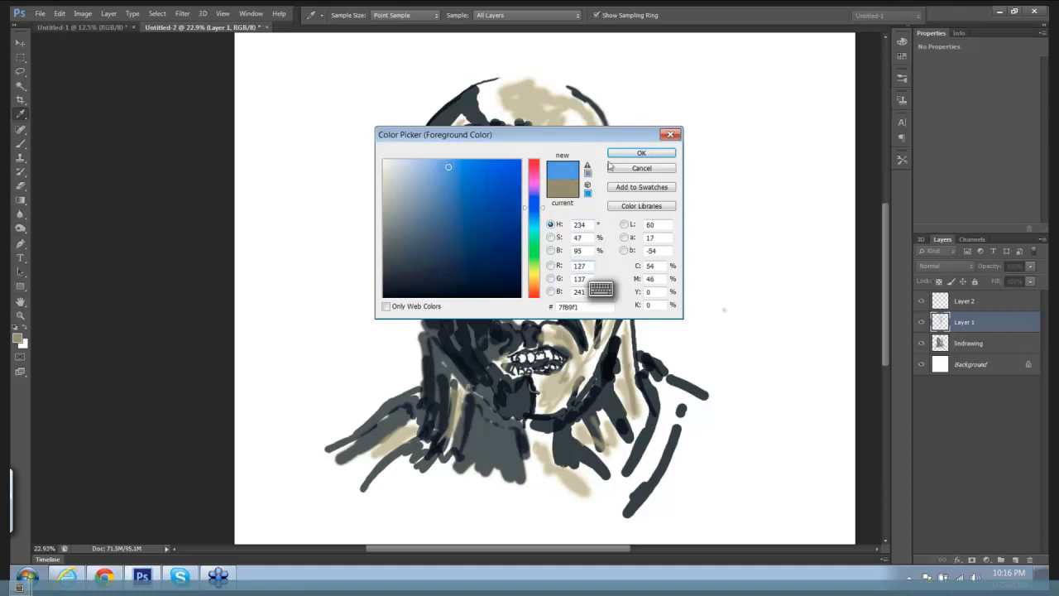
{"action": "left_click", "coordinate": [641, 153]}
Reduce the brush to size 10 and paint thin branching blue veins across the lit-side forehead, temple and cheek.
{"action": "key", "text": "bracketleft"}
{"action": "key", "text": "bracketleft"}
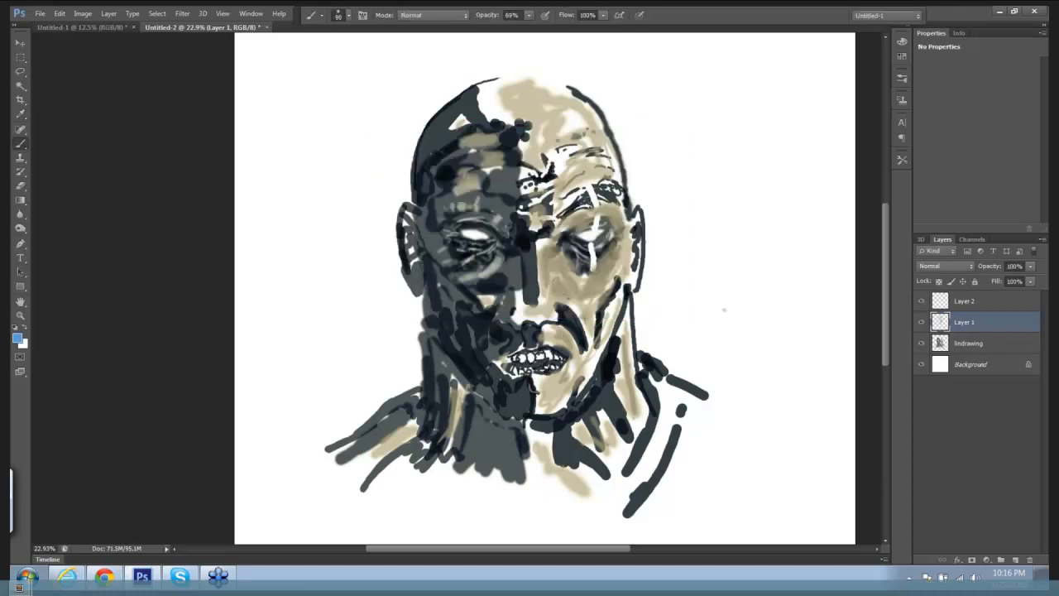
{"action": "left_click", "coordinate": [348, 15]}
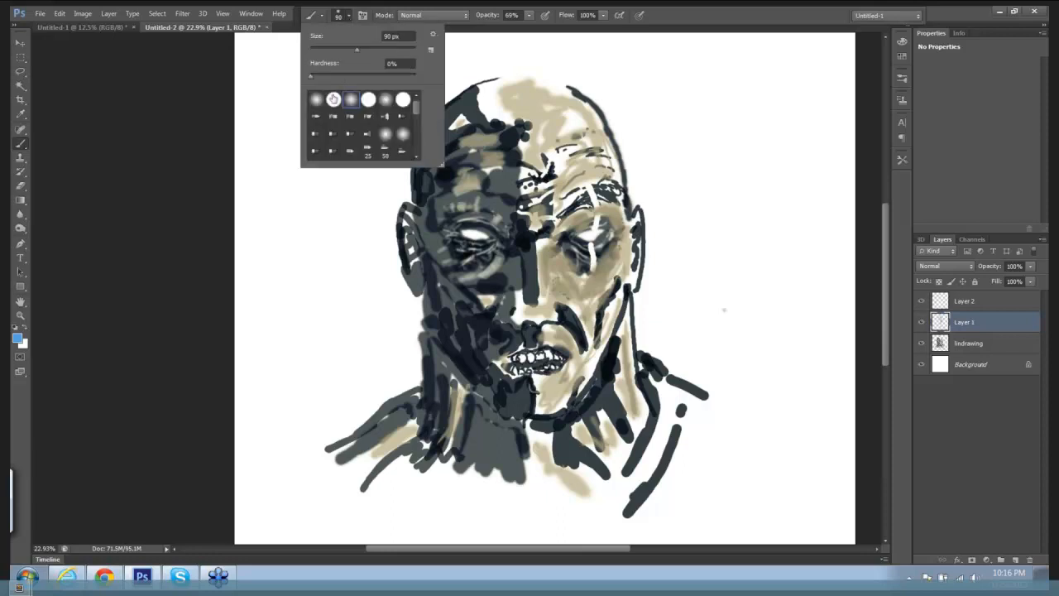
{"action": "left_click", "coordinate": [538, 153]}
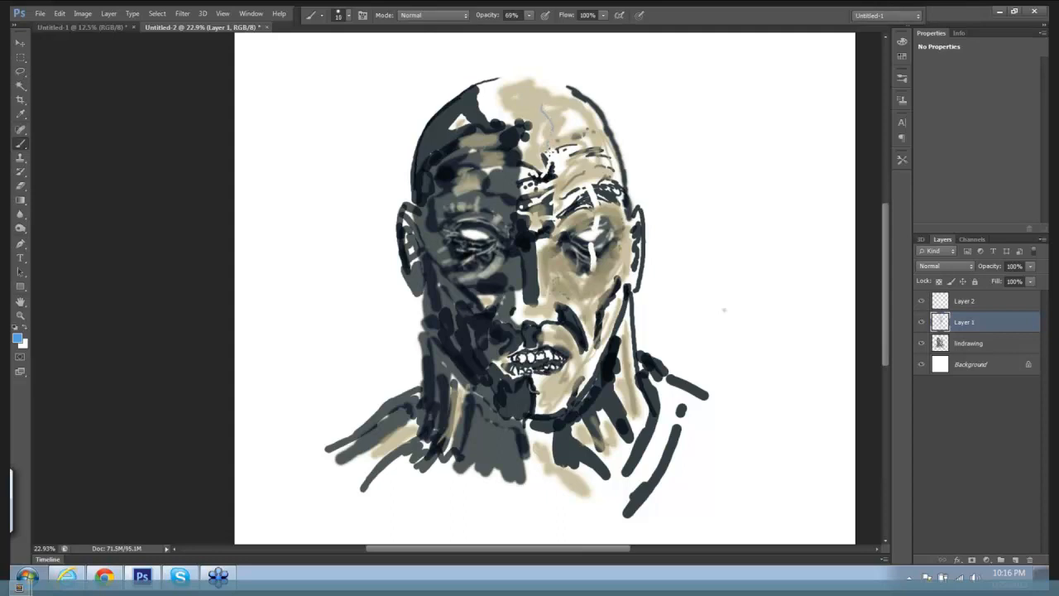
{"action": "left_click_drag", "start_coordinate": [548, 149], "coordinate": [562, 162]}
{"action": "left_click_drag", "start_coordinate": [544, 87], "coordinate": [588, 129]}
Set the foreground to sky blue, #7faff1, and paint both eyes with a size 30 brush.
{"action": "left_click", "coordinate": [17, 337]}
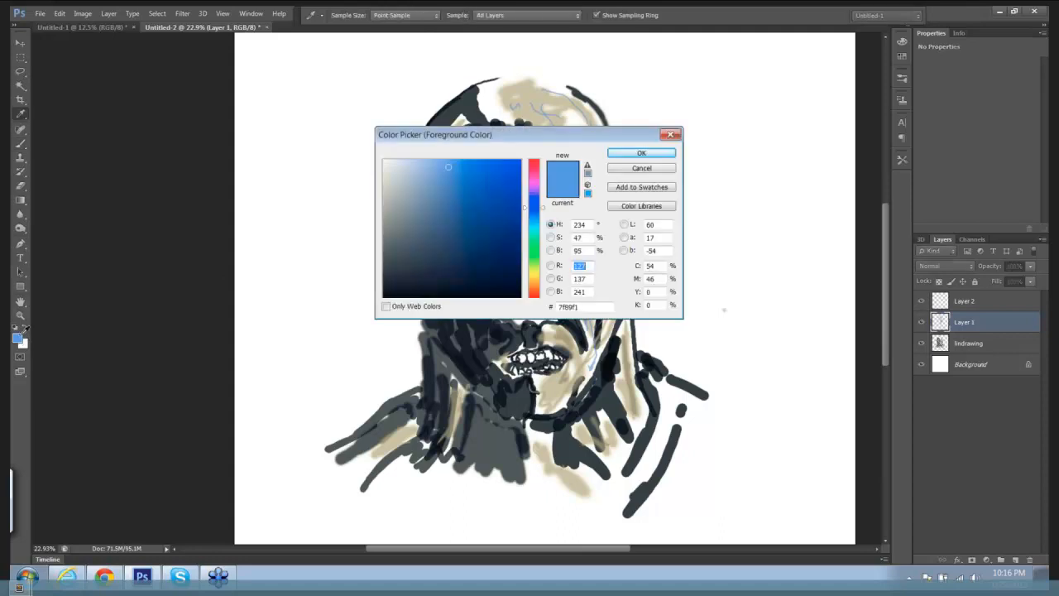
{"action": "left_click", "coordinate": [537, 216]}
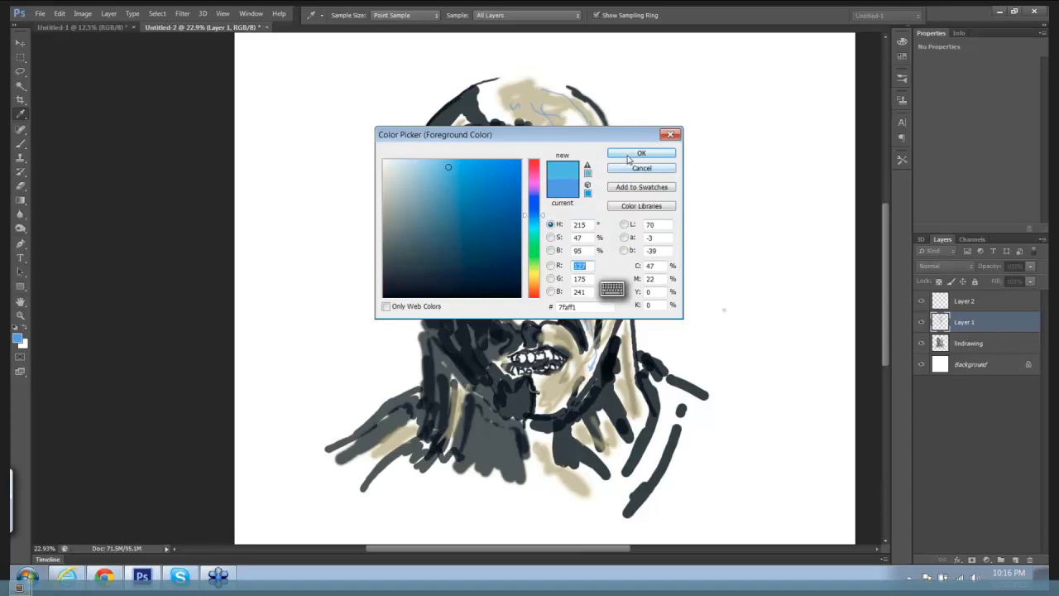
{"action": "left_click", "coordinate": [630, 155]}
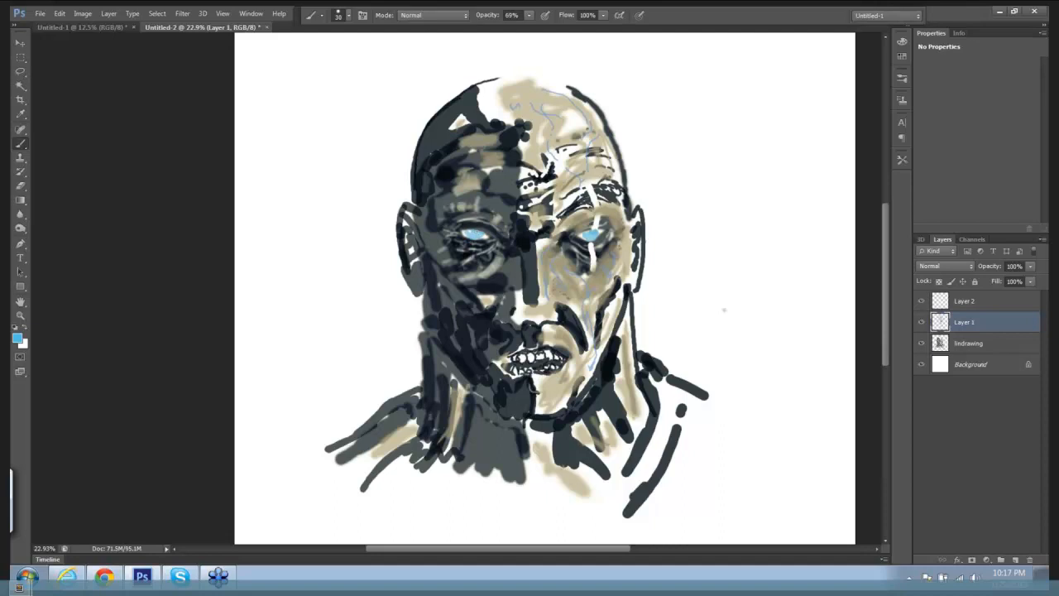
Set the foreground to a near-black blue and paint the dark iris details and pupils in both eyes.
{"action": "left_click", "coordinate": [17, 338]}
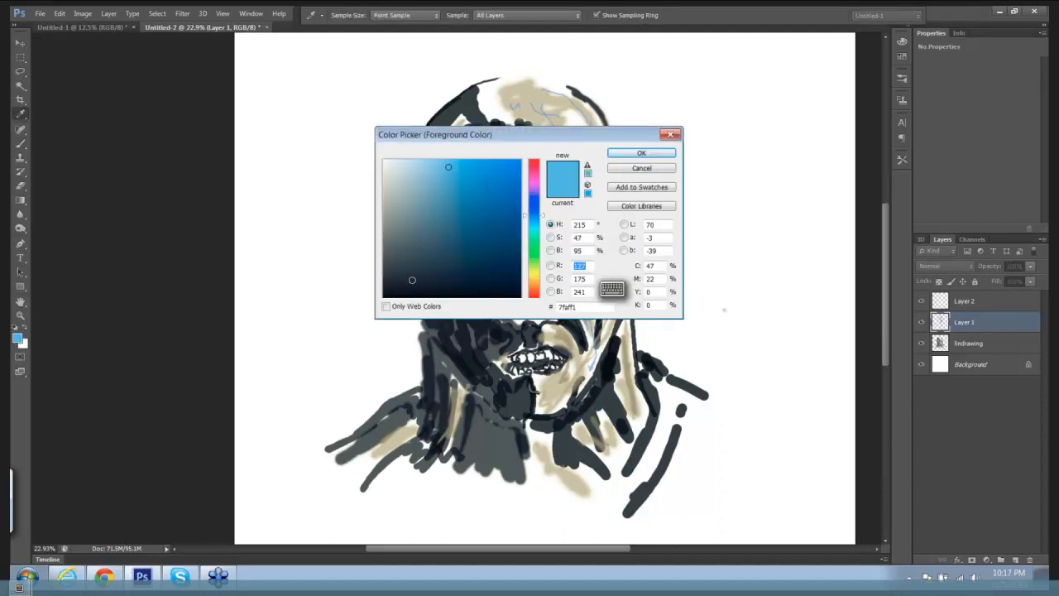
{"action": "left_click", "coordinate": [400, 288]}
{"action": "left_click", "coordinate": [636, 156]}
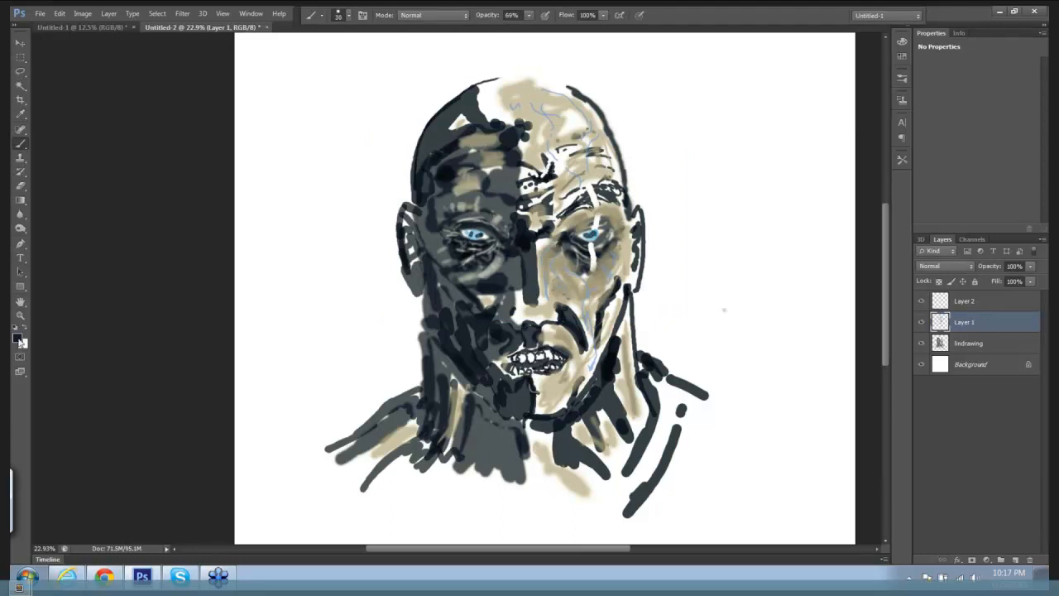
Set the foreground colour to a pinkish red, #d71f64, and paint along the scar running through the lit-side eye.
{"action": "left_click", "coordinate": [16, 339]}
{"action": "left_click", "coordinate": [533, 171]}
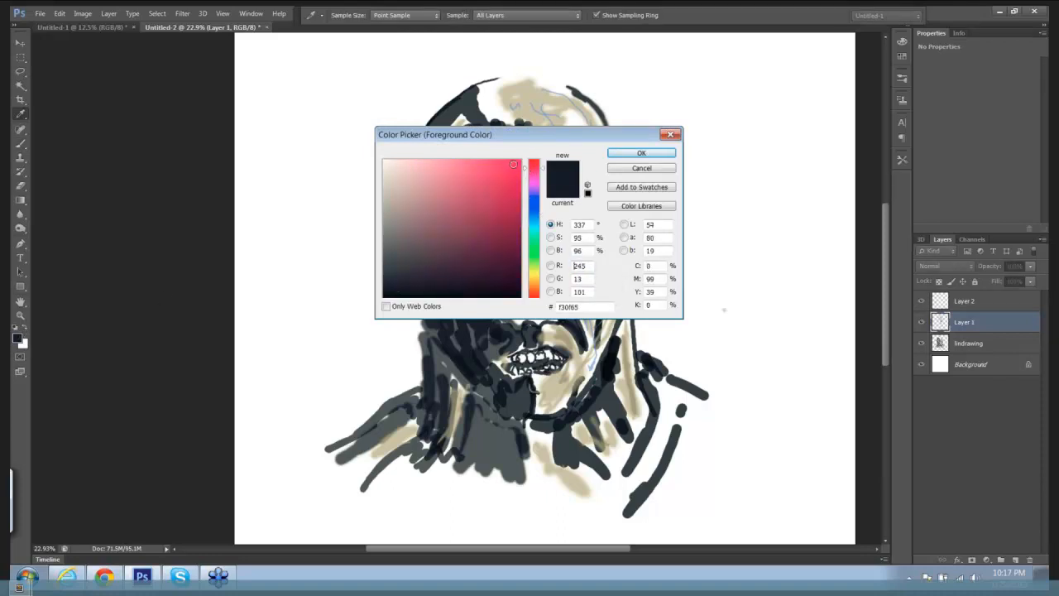
{"action": "left_click_drag", "start_coordinate": [519, 164], "coordinate": [502, 202]}
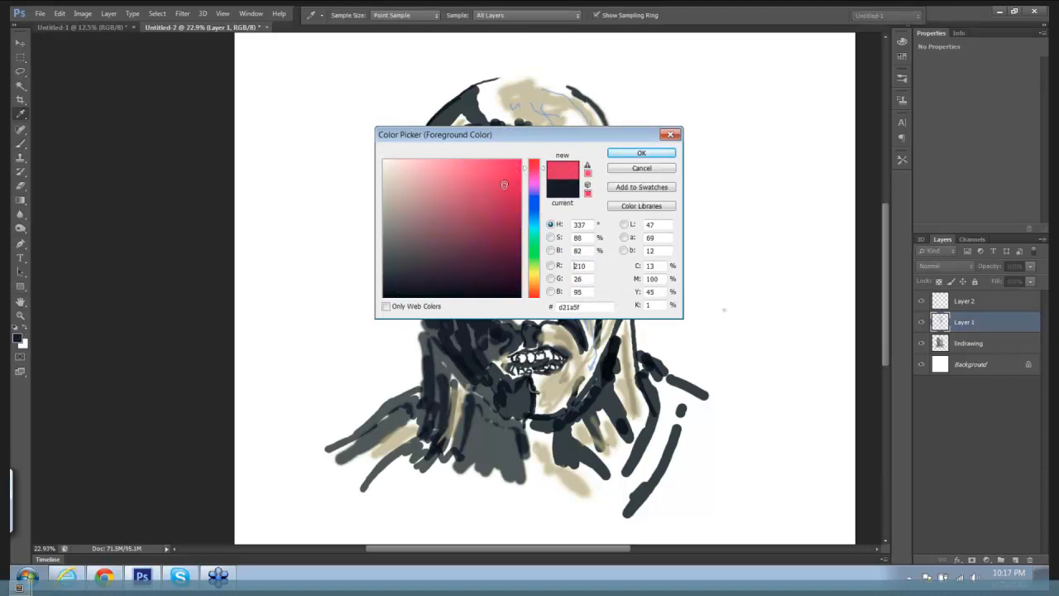
{"action": "left_click", "coordinate": [641, 155]}
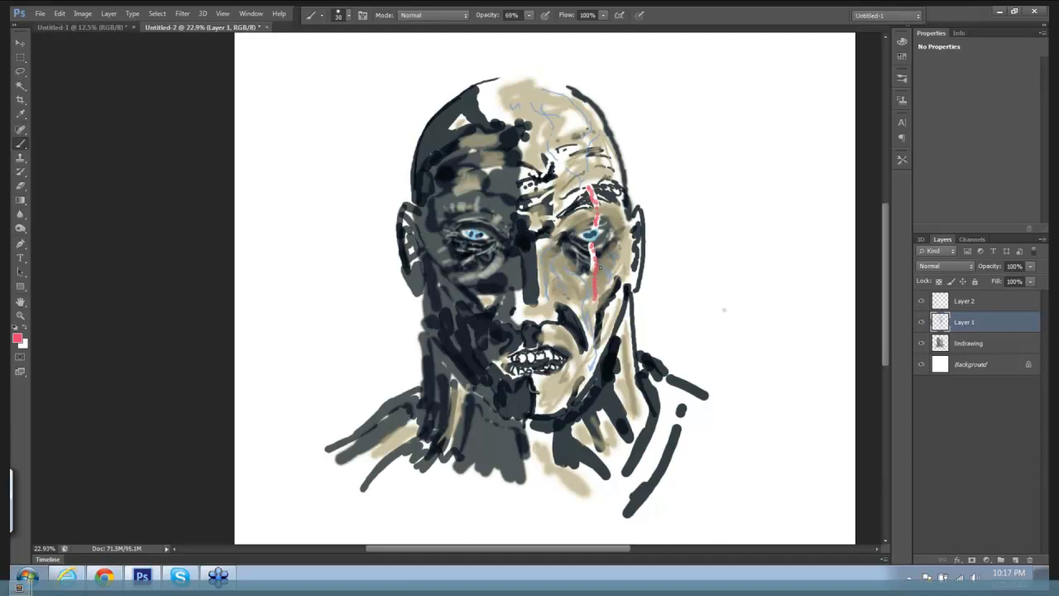
Lower the brush opacity to 31%, enlarge the brush to size 90 and paint translucent red patches on the forehead, lit eye socket, nose, mouth and neck.
{"action": "left_click", "coordinate": [529, 15]}
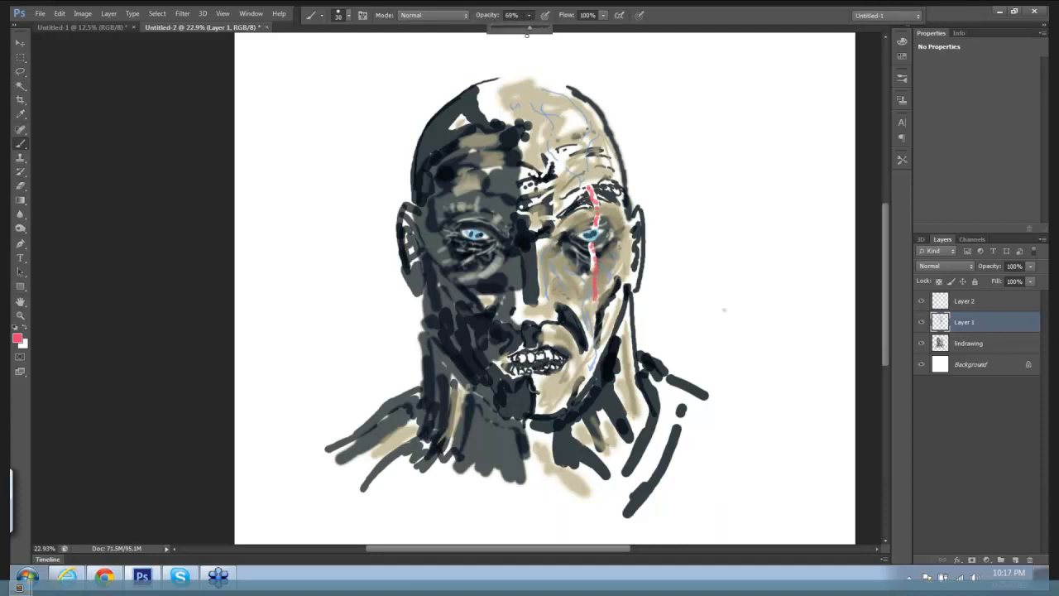
{"action": "left_click_drag", "start_coordinate": [532, 35], "coordinate": [510, 40]}
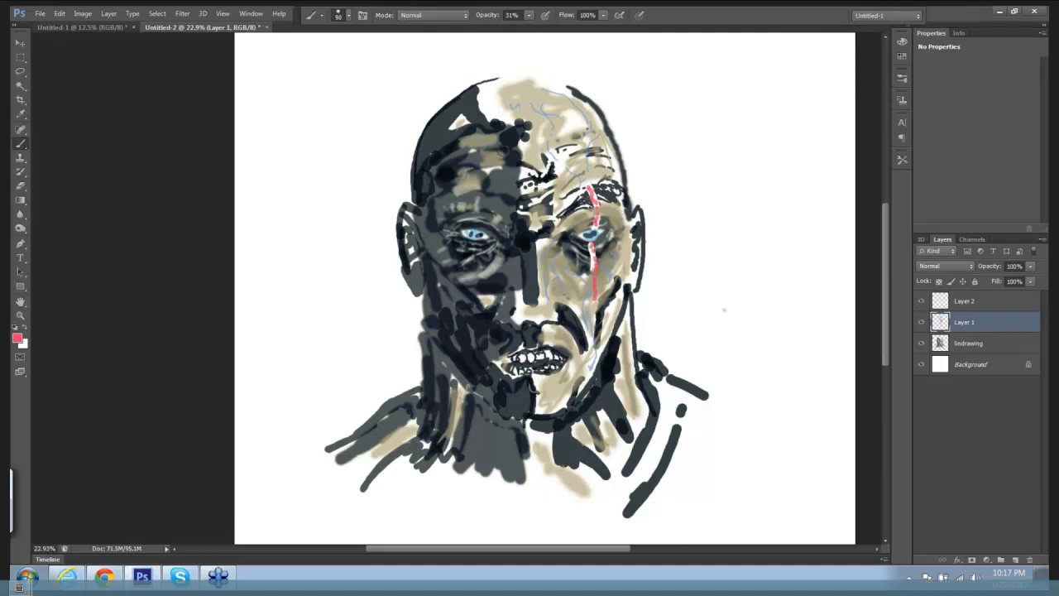
{"action": "mouse_move", "coordinate": [502, 151]}
{"action": "left_mouse_down"}
{"action": "mouse_move", "coordinate": [512, 164]}
{"action": "mouse_move", "coordinate": [485, 147]}
{"action": "mouse_move", "coordinate": [492, 165]}
{"action": "mouse_move", "coordinate": [466, 189]}
{"action": "mouse_move", "coordinate": [487, 192]}
{"action": "mouse_move", "coordinate": [495, 220]}
{"action": "left_mouse_up"}
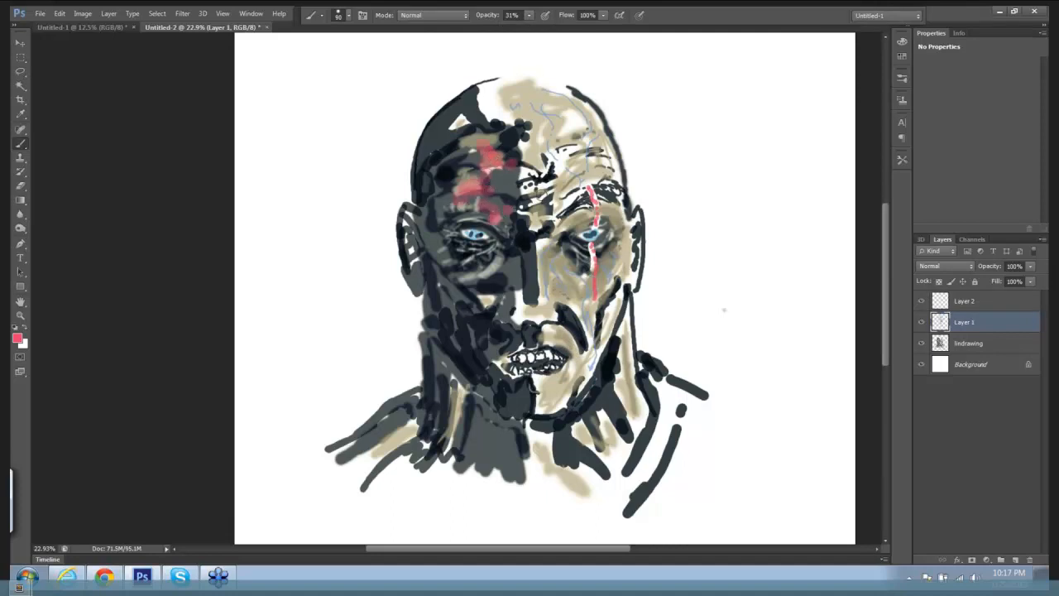
{"action": "mouse_move", "coordinate": [566, 208]}
{"action": "left_mouse_down"}
{"action": "mouse_move", "coordinate": [601, 222]}
{"action": "mouse_move", "coordinate": [613, 245]}
{"action": "mouse_move", "coordinate": [571, 253]}
{"action": "mouse_move", "coordinate": [563, 235]}
{"action": "mouse_move", "coordinate": [580, 263]}
{"action": "left_mouse_up"}
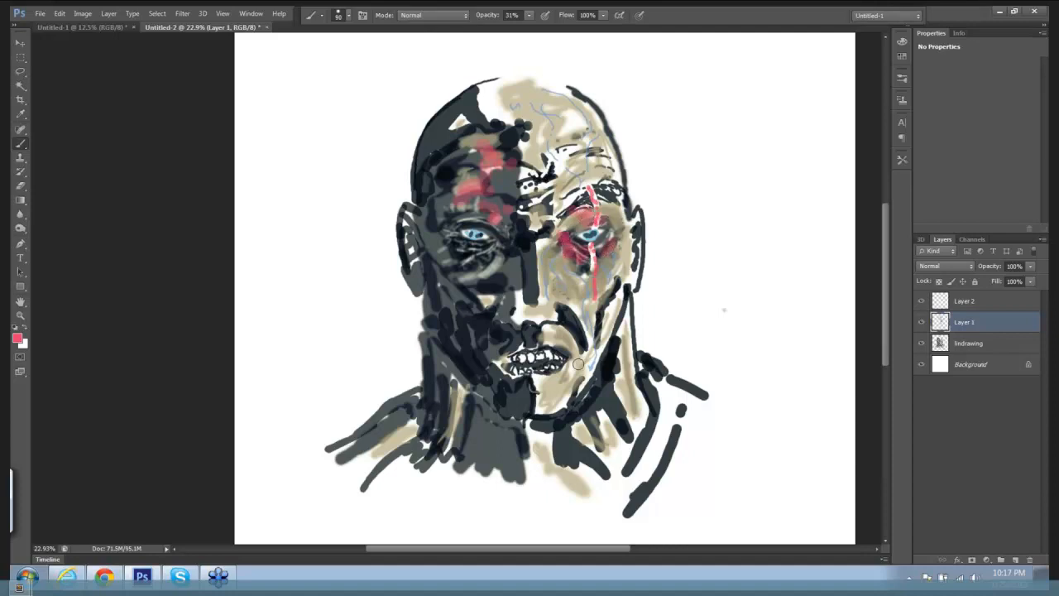
{"action": "mouse_move", "coordinate": [578, 364]}
{"action": "left_mouse_down"}
{"action": "mouse_move", "coordinate": [539, 376]}
{"action": "mouse_move", "coordinate": [561, 380]}
{"action": "mouse_move", "coordinate": [577, 427]}
{"action": "mouse_move", "coordinate": [598, 412]}
{"action": "mouse_move", "coordinate": [611, 418]}
{"action": "mouse_move", "coordinate": [571, 371]}
{"action": "mouse_move", "coordinate": [560, 336]}
{"action": "mouse_move", "coordinate": [579, 365]}
{"action": "mouse_move", "coordinate": [549, 432]}
{"action": "mouse_move", "coordinate": [569, 455]}
{"action": "left_mouse_up"}
{"action": "left_click_drag", "start_coordinate": [550, 249], "coordinate": [551, 272]}
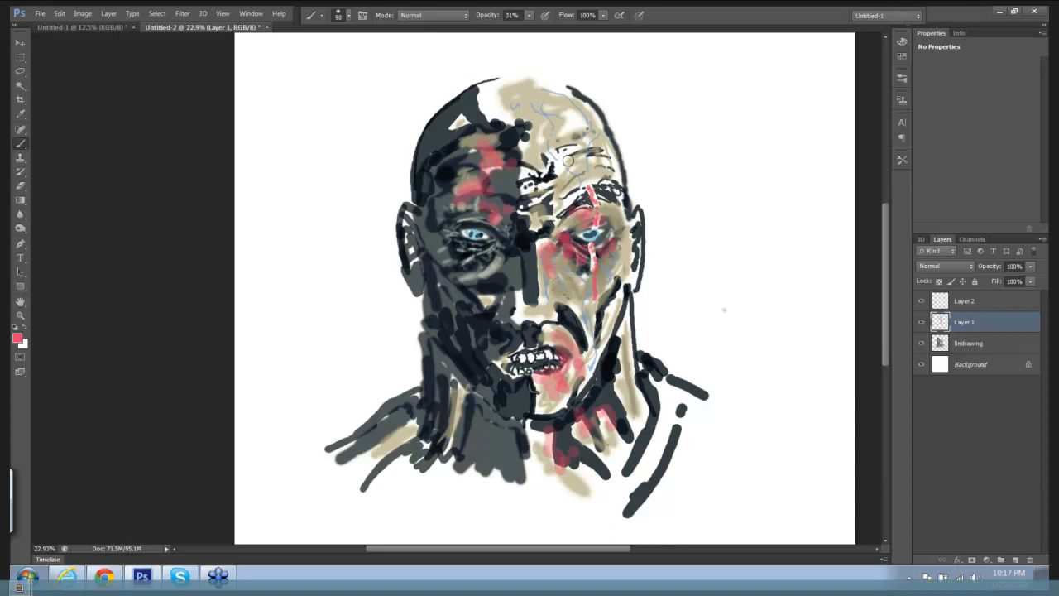
{"action": "mouse_move", "coordinate": [568, 160]}
{"action": "left_mouse_down"}
{"action": "mouse_move", "coordinate": [598, 154]}
{"action": "mouse_move", "coordinate": [571, 126]}
{"action": "left_mouse_up"}
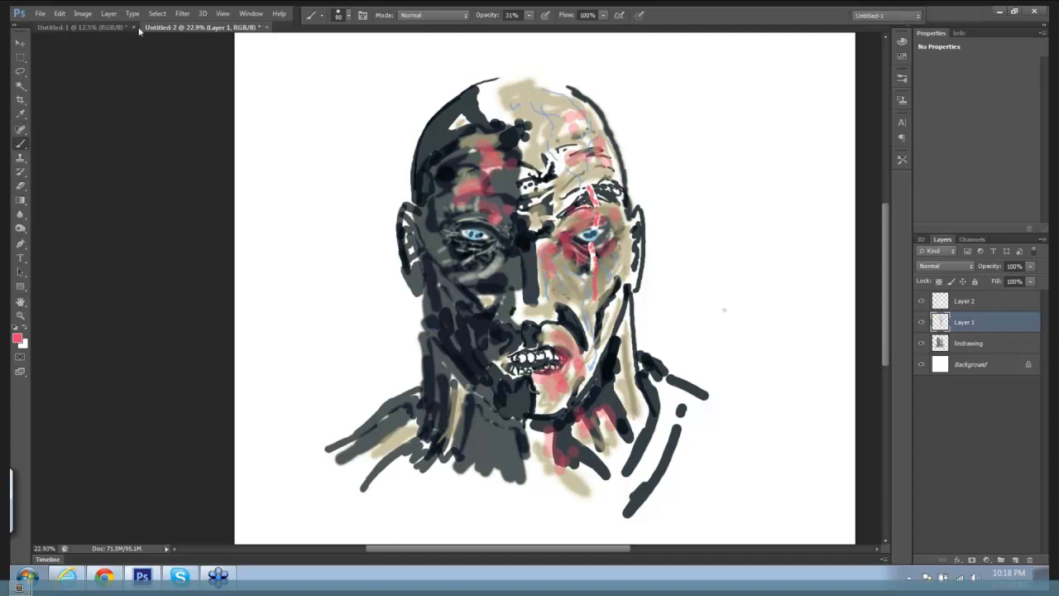
Flatten the image and deepen its contrast with Levels, using input black 68, midtones 1.25 and output black 15.
{"action": "left_click", "coordinate": [108, 13]}
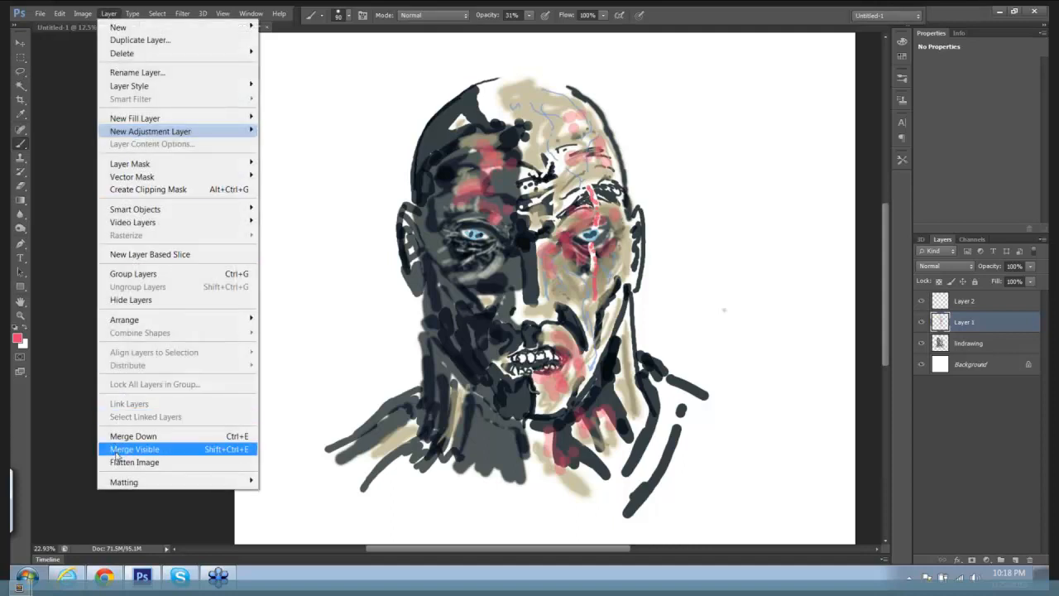
{"action": "left_click", "coordinate": [120, 461]}
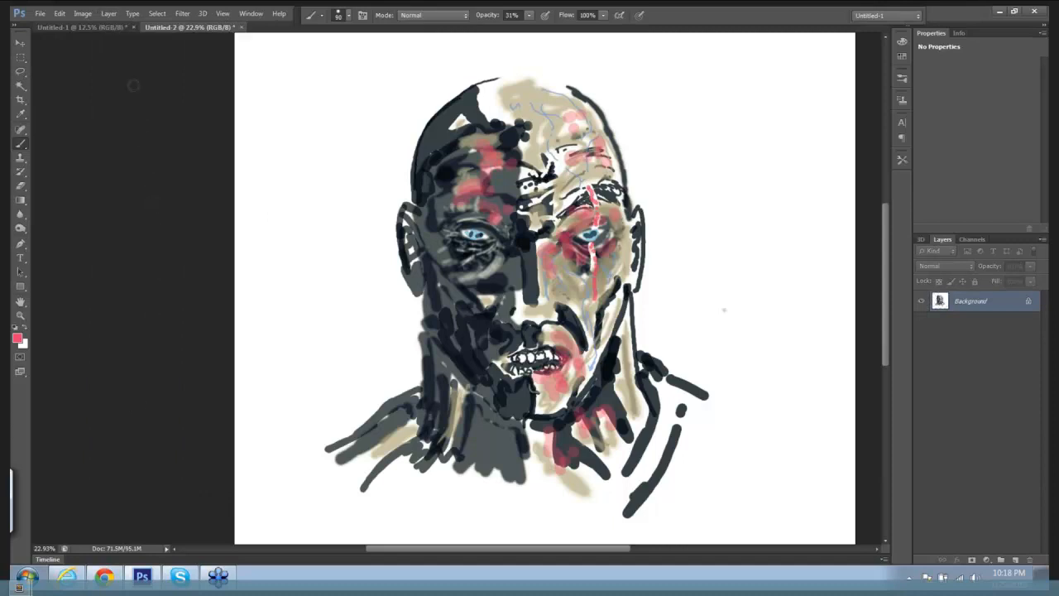
{"action": "left_click", "coordinate": [83, 14]}
{"action": "mouse_move", "coordinate": [165, 50]}
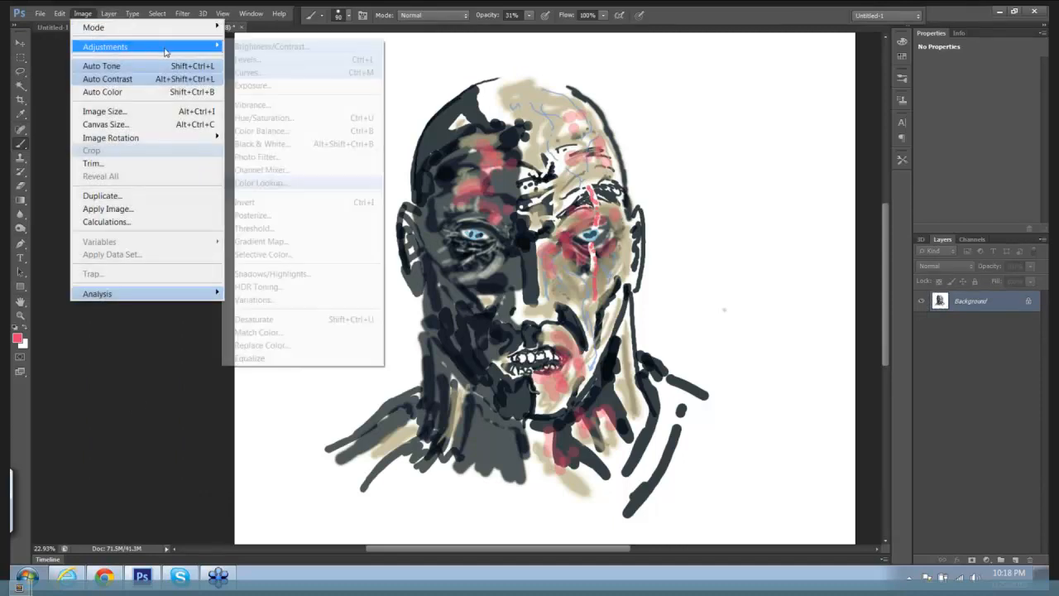
{"action": "left_click", "coordinate": [246, 65]}
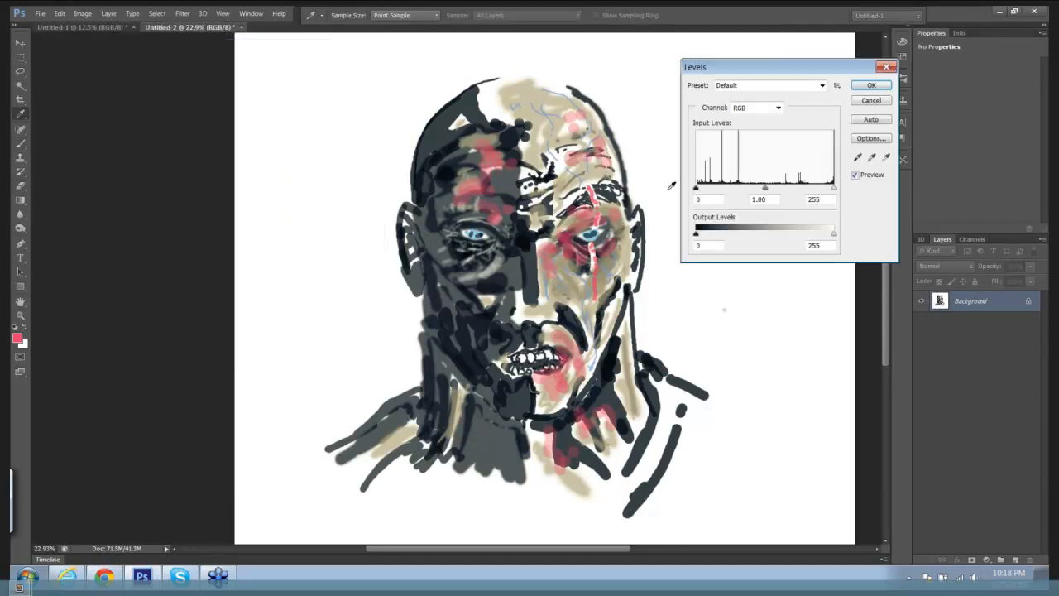
{"action": "mouse_move", "coordinate": [696, 188]}
{"action": "left_mouse_down"}
{"action": "mouse_move", "coordinate": [785, 187]}
{"action": "mouse_move", "coordinate": [776, 189]}
{"action": "left_mouse_up"}
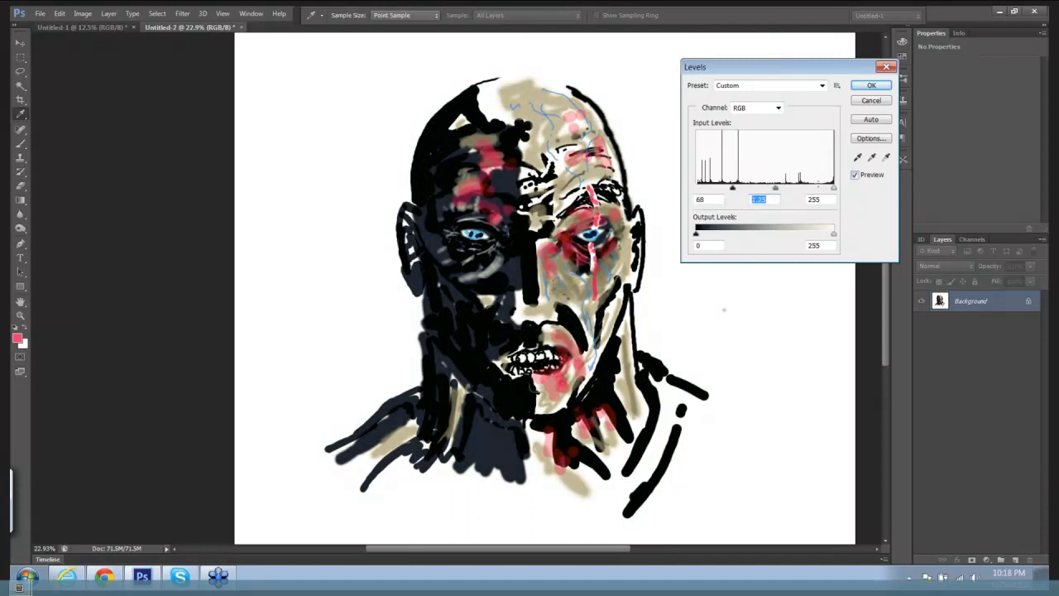
{"action": "key", "text": "Tab"}
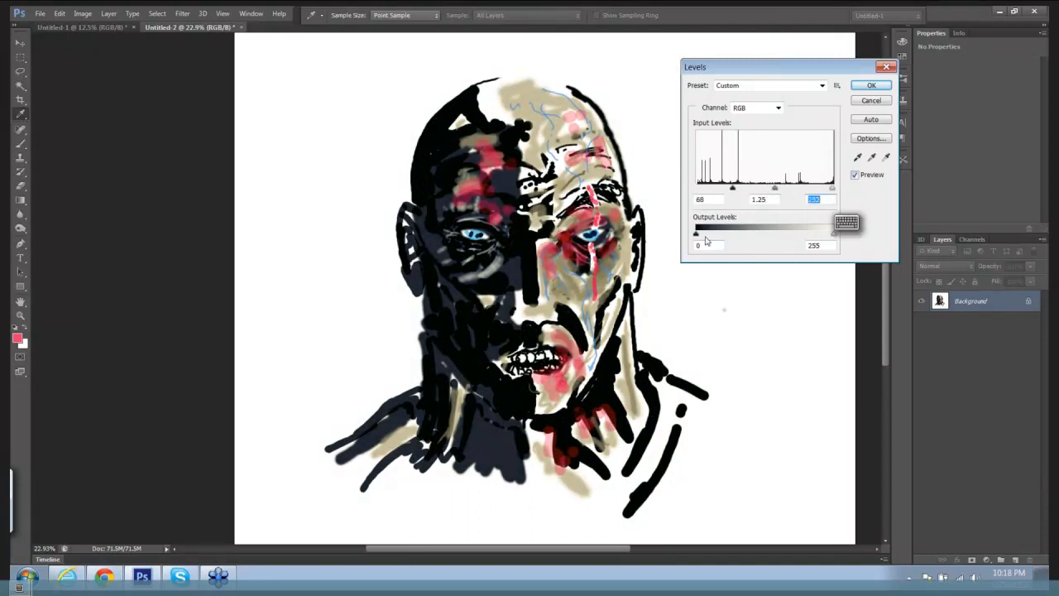
{"action": "left_click_drag", "start_coordinate": [697, 234], "coordinate": [704, 235]}
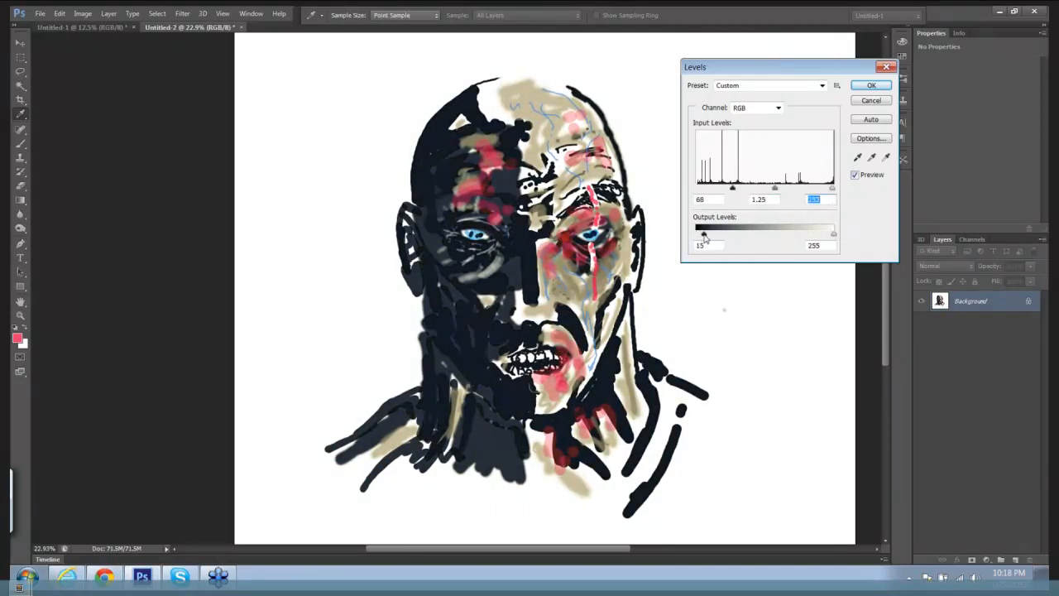
{"action": "left_click", "coordinate": [870, 88]}
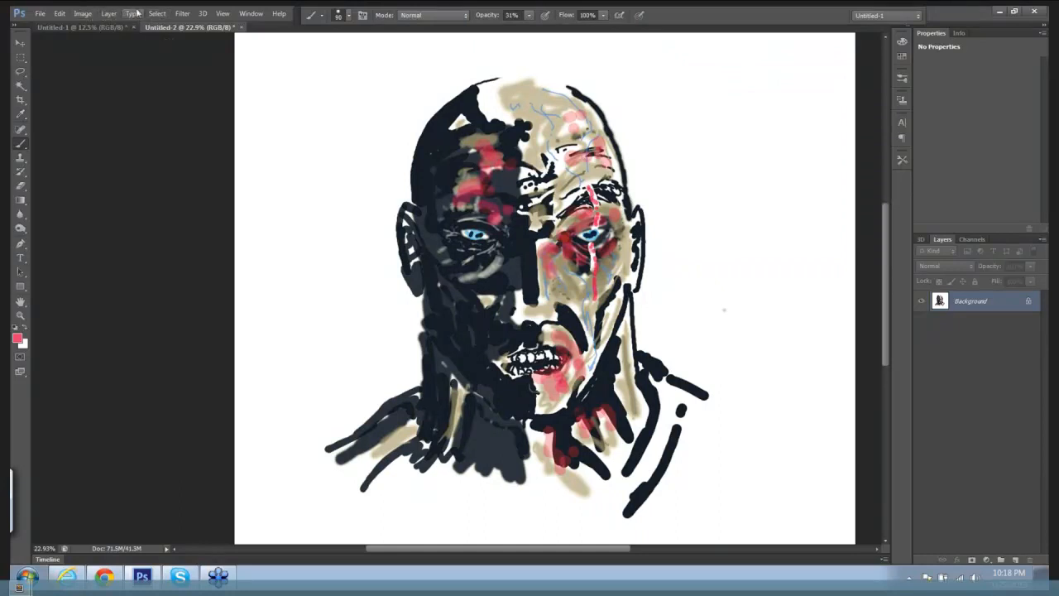
Soften the flattened image with a Gaussian Blur of 4.1 pixels radius.
{"action": "left_click", "coordinate": [183, 13]}
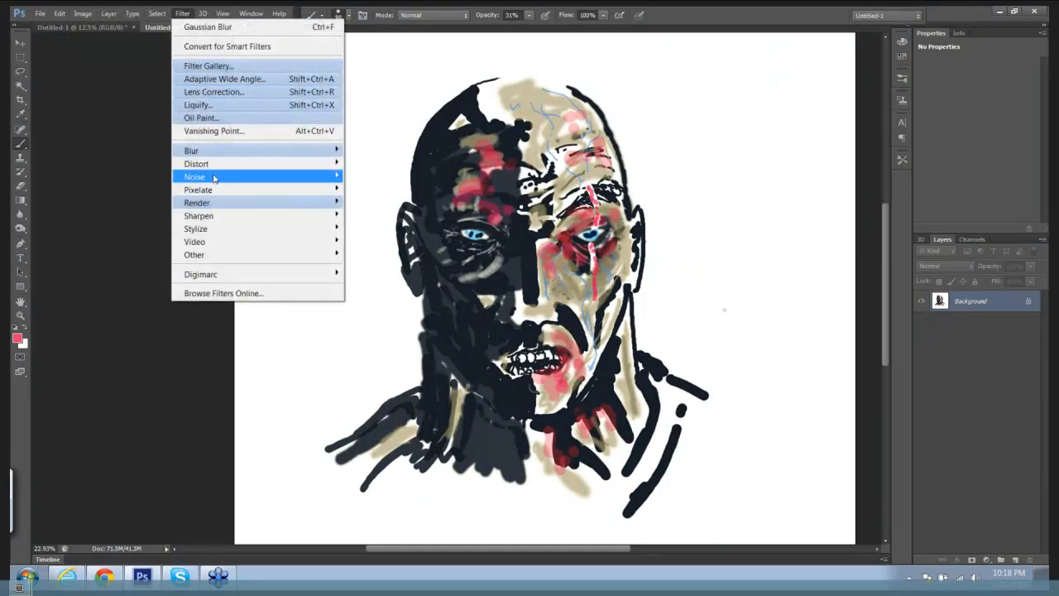
{"action": "mouse_move", "coordinate": [263, 154]}
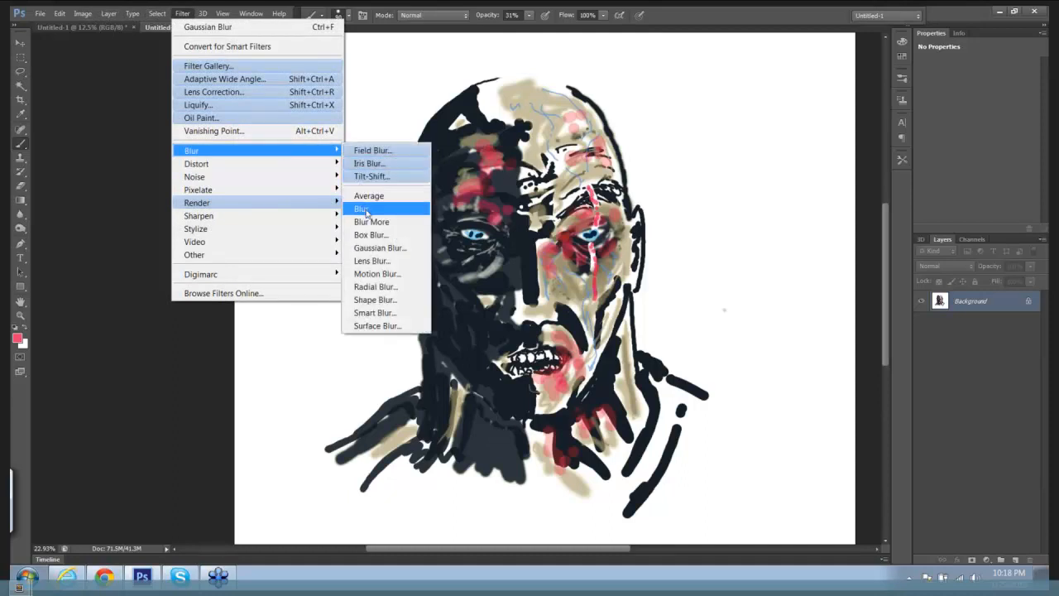
{"action": "left_click", "coordinate": [368, 247]}
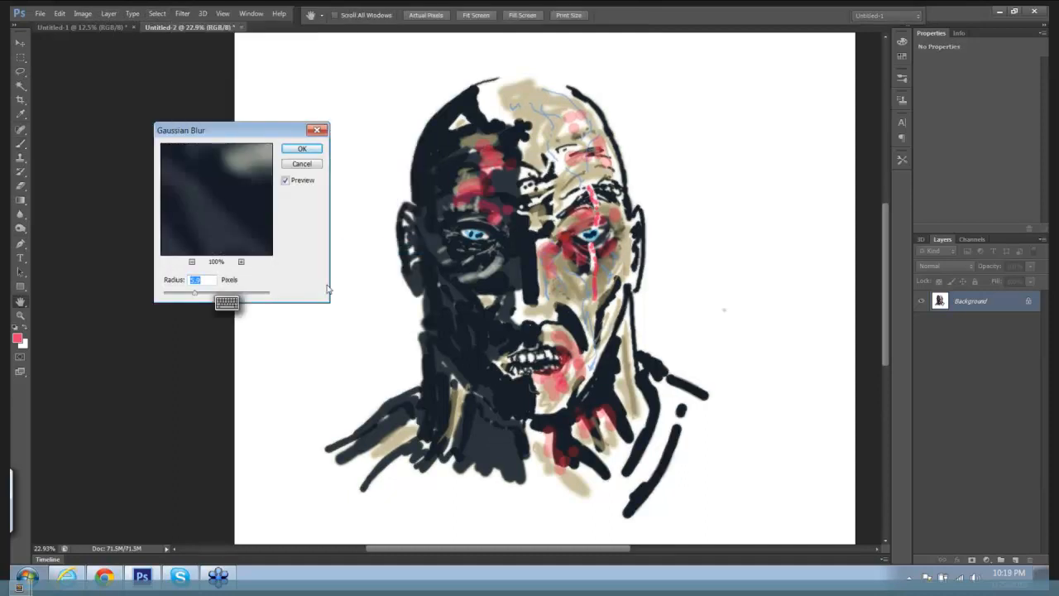
{"action": "mouse_move", "coordinate": [195, 294]}
{"action": "left_mouse_down"}
{"action": "mouse_move", "coordinate": [259, 300]}
{"action": "mouse_move", "coordinate": [167, 296]}
{"action": "mouse_move", "coordinate": [190, 296]}
{"action": "left_mouse_up"}
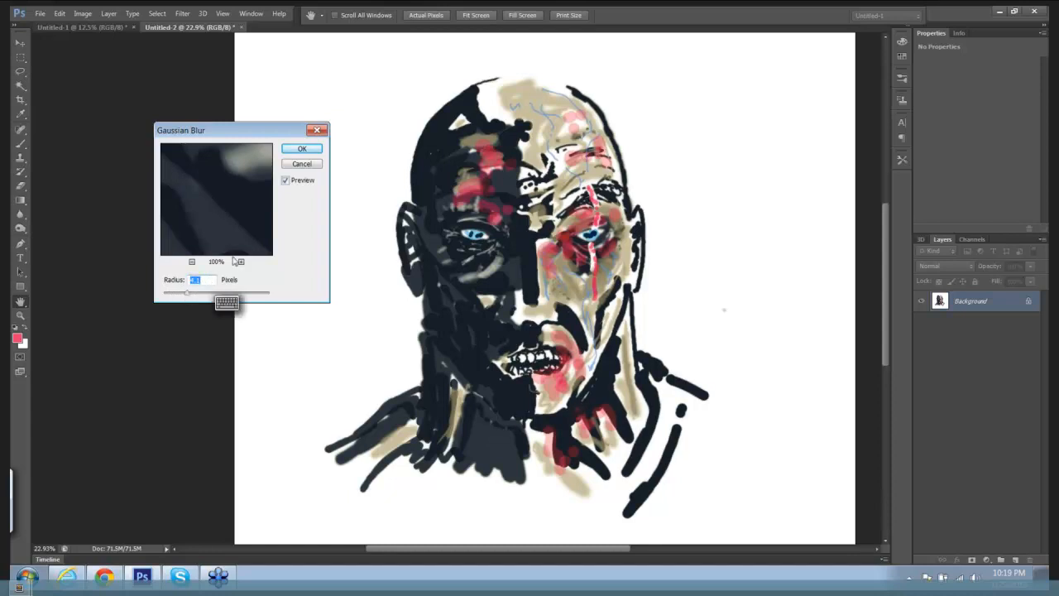
{"action": "left_click", "coordinate": [303, 150]}
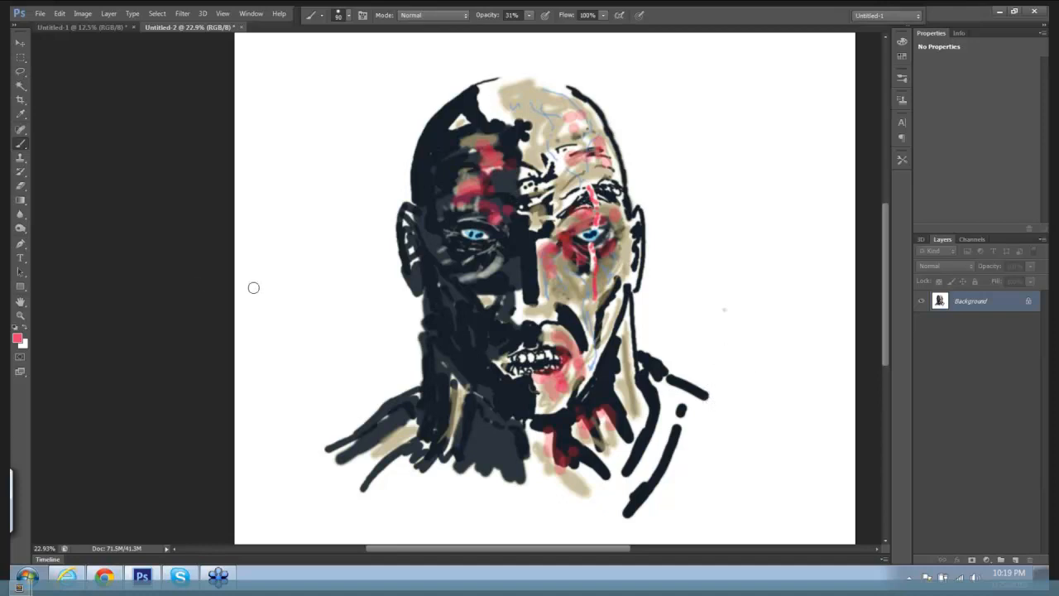
Set the foreground colour to a light warm grey and brush broad strokes over the white background around the head.
{"action": "left_click", "coordinate": [17, 338]}
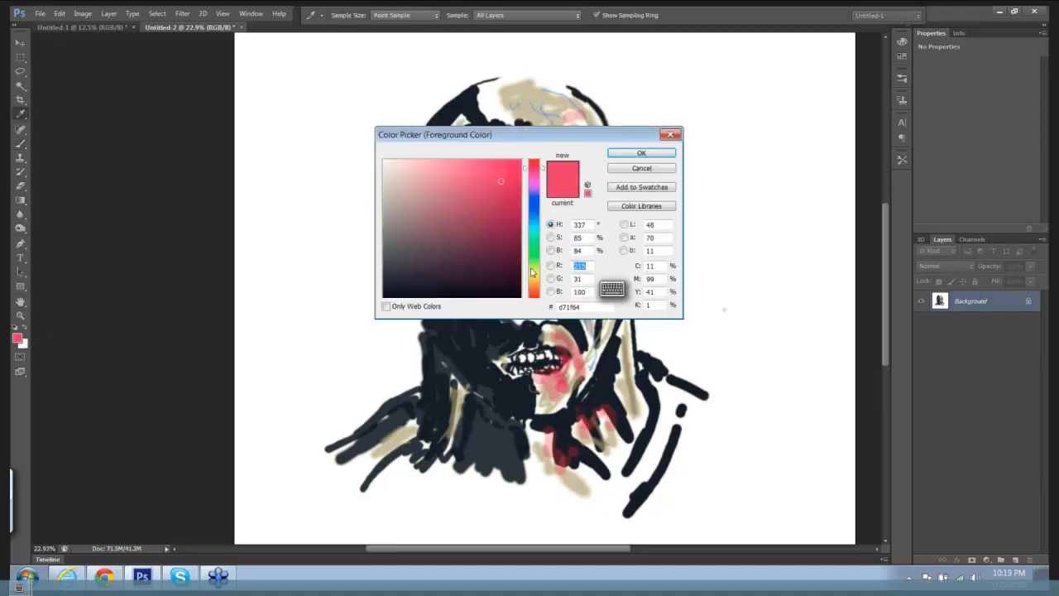
{"action": "mouse_move", "coordinate": [534, 273]}
{"action": "left_mouse_down"}
{"action": "mouse_move", "coordinate": [527, 254]}
{"action": "mouse_move", "coordinate": [525, 273]}
{"action": "left_mouse_up"}
{"action": "mouse_move", "coordinate": [481, 217]}
{"action": "left_mouse_down"}
{"action": "mouse_move", "coordinate": [474, 228]}
{"action": "mouse_move", "coordinate": [460, 207]}
{"action": "mouse_move", "coordinate": [448, 221]}
{"action": "mouse_move", "coordinate": [403, 202]}
{"action": "left_mouse_up"}
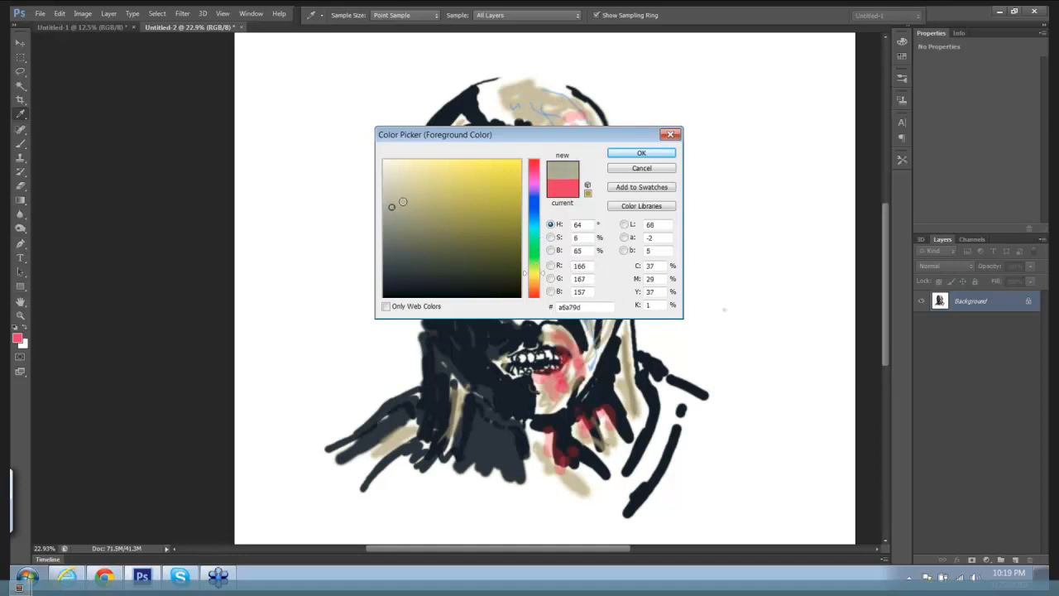
{"action": "left_click", "coordinate": [640, 152]}
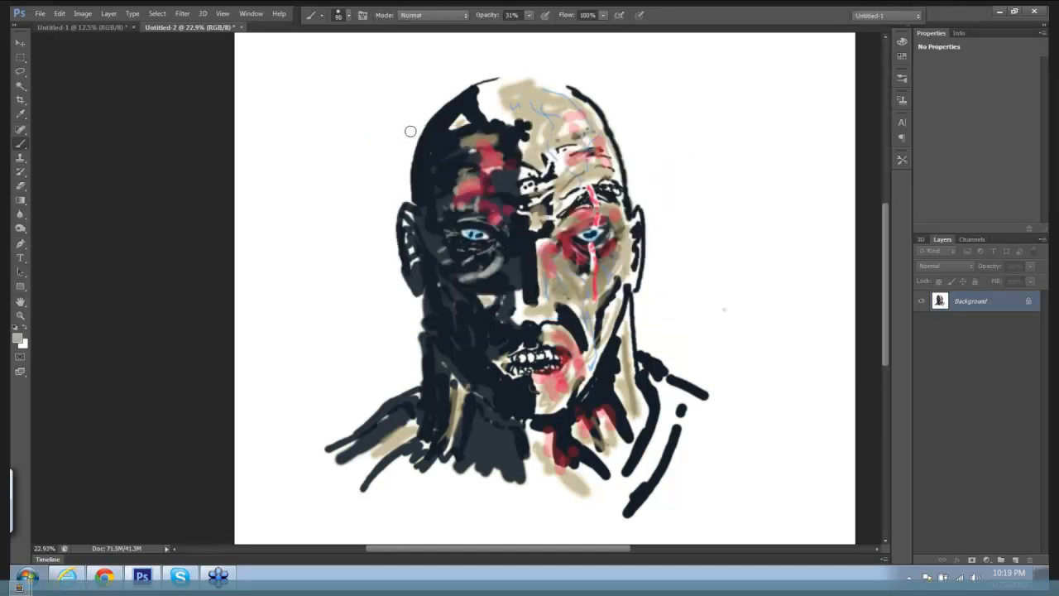
{"action": "mouse_move", "coordinate": [421, 113]}
{"action": "left_mouse_down"}
{"action": "mouse_move", "coordinate": [385, 167]}
{"action": "mouse_move", "coordinate": [401, 193]}
{"action": "mouse_move", "coordinate": [401, 149]}
{"action": "mouse_move", "coordinate": [365, 224]}
{"action": "mouse_move", "coordinate": [373, 220]}
{"action": "mouse_move", "coordinate": [376, 235]}
{"action": "mouse_move", "coordinate": [357, 270]}
{"action": "left_mouse_up"}
{"action": "mouse_move", "coordinate": [391, 224]}
{"action": "left_mouse_down"}
{"action": "mouse_move", "coordinate": [392, 273]}
{"action": "mouse_move", "coordinate": [406, 297]}
{"action": "mouse_move", "coordinate": [391, 342]}
{"action": "mouse_move", "coordinate": [410, 324]}
{"action": "mouse_move", "coordinate": [408, 375]}
{"action": "mouse_move", "coordinate": [366, 401]}
{"action": "left_mouse_up"}
{"action": "mouse_move", "coordinate": [424, 103]}
{"action": "left_mouse_down"}
{"action": "mouse_move", "coordinate": [523, 42]}
{"action": "mouse_move", "coordinate": [520, 60]}
{"action": "mouse_move", "coordinate": [539, 56]}
{"action": "mouse_move", "coordinate": [547, 70]}
{"action": "mouse_move", "coordinate": [576, 62]}
{"action": "mouse_move", "coordinate": [575, 78]}
{"action": "mouse_move", "coordinate": [577, 65]}
{"action": "mouse_move", "coordinate": [596, 67]}
{"action": "mouse_move", "coordinate": [593, 87]}
{"action": "mouse_move", "coordinate": [631, 80]}
{"action": "mouse_move", "coordinate": [621, 109]}
{"action": "mouse_move", "coordinate": [648, 105]}
{"action": "mouse_move", "coordinate": [624, 97]}
{"action": "mouse_move", "coordinate": [638, 102]}
{"action": "mouse_move", "coordinate": [632, 127]}
{"action": "mouse_move", "coordinate": [652, 140]}
{"action": "mouse_move", "coordinate": [636, 179]}
{"action": "mouse_move", "coordinate": [657, 175]}
{"action": "mouse_move", "coordinate": [677, 205]}
{"action": "mouse_move", "coordinate": [654, 278]}
{"action": "mouse_move", "coordinate": [692, 284]}
{"action": "mouse_move", "coordinate": [668, 335]}
{"action": "mouse_move", "coordinate": [725, 310]}
{"action": "mouse_move", "coordinate": [698, 358]}
{"action": "mouse_move", "coordinate": [772, 342]}
{"action": "mouse_move", "coordinate": [715, 331]}
{"action": "mouse_move", "coordinate": [669, 340]}
{"action": "mouse_move", "coordinate": [655, 319]}
{"action": "left_mouse_up"}
{"action": "mouse_move", "coordinate": [412, 383]}
{"action": "left_mouse_down"}
{"action": "mouse_move", "coordinate": [331, 419]}
{"action": "mouse_move", "coordinate": [331, 502]}
{"action": "mouse_move", "coordinate": [494, 496]}
{"action": "mouse_move", "coordinate": [650, 513]}
{"action": "mouse_move", "coordinate": [748, 444]}
{"action": "mouse_move", "coordinate": [716, 423]}
{"action": "mouse_move", "coordinate": [757, 327]}
{"action": "mouse_move", "coordinate": [740, 262]}
{"action": "mouse_move", "coordinate": [768, 200]}
{"action": "left_mouse_up"}
{"action": "mouse_move", "coordinate": [384, 126]}
{"action": "left_mouse_down"}
{"action": "mouse_move", "coordinate": [477, 71]}
{"action": "mouse_move", "coordinate": [629, 42]}
{"action": "left_mouse_up"}
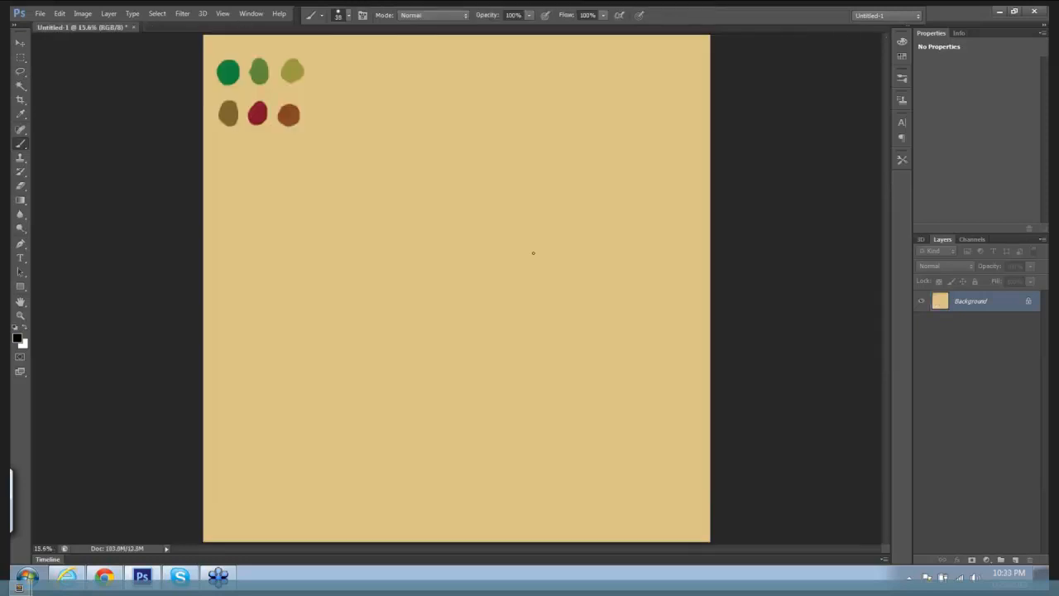
Enlarge the brush to size 150 for blocking in a black silhouette on the tan canvas.
{"action": "key", "text": "bracketleft"}
{"action": "key", "text": "bracketright"}
{"action": "key", "text": "bracketright"}
{"action": "key", "text": "bracketright"}
{"action": "key", "text": "bracketright"}
{"action": "key", "text": "bracketright"}
Duplicate the Background layer and rename the copy bodyblack.
{"action": "left_click", "coordinate": [1042, 241]}
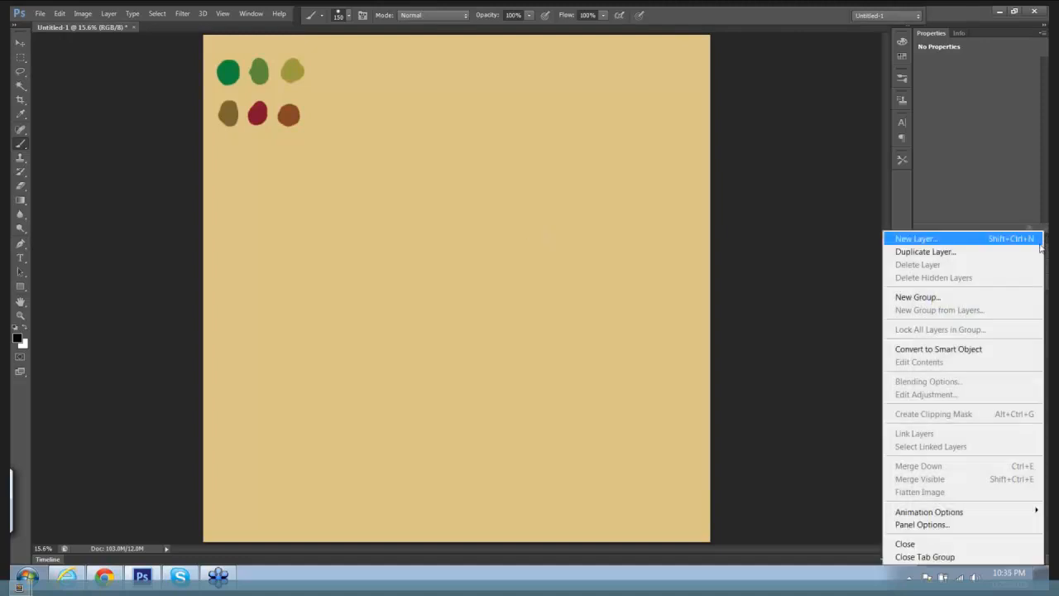
{"action": "left_click", "coordinate": [925, 251]}
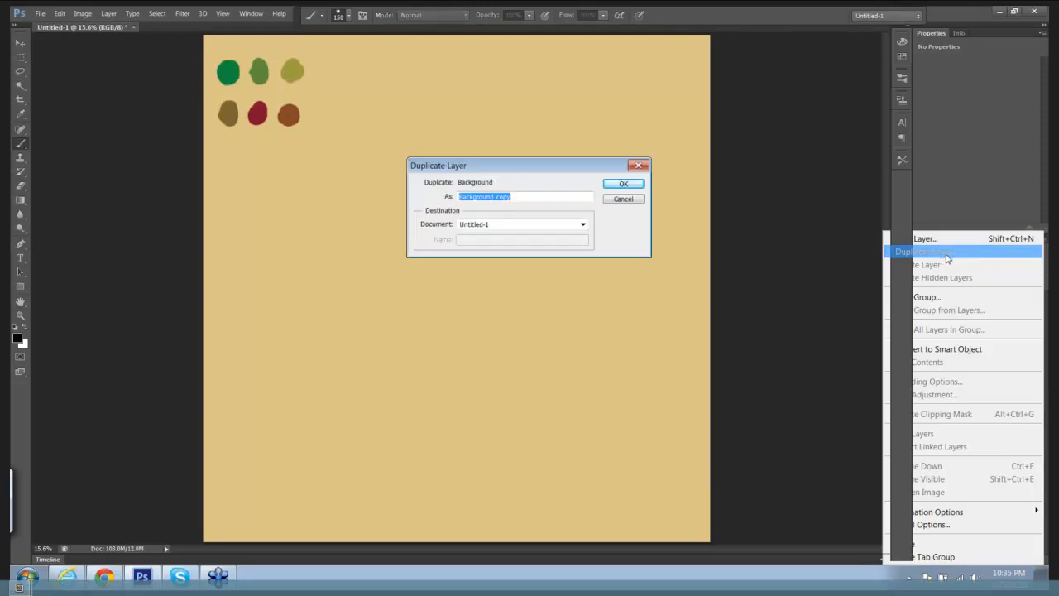
{"action": "left_click", "coordinate": [626, 183]}
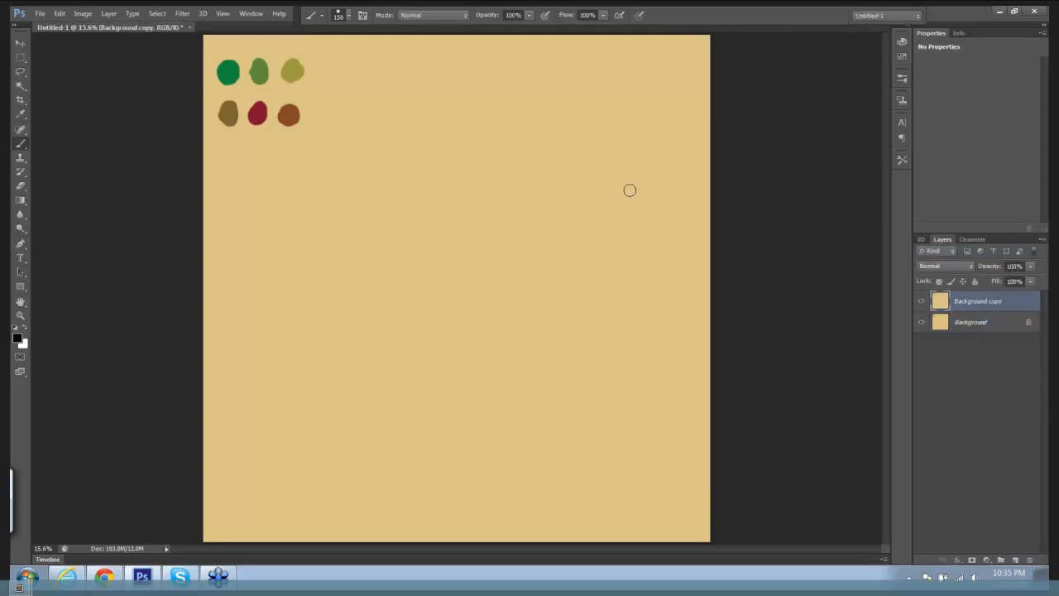
{"action": "double_click", "coordinate": [984, 305]}
{"action": "key", "text": "BackSpace"}
{"action": "type", "text": "bodyblack"}
{"action": "key", "text": "Return"}
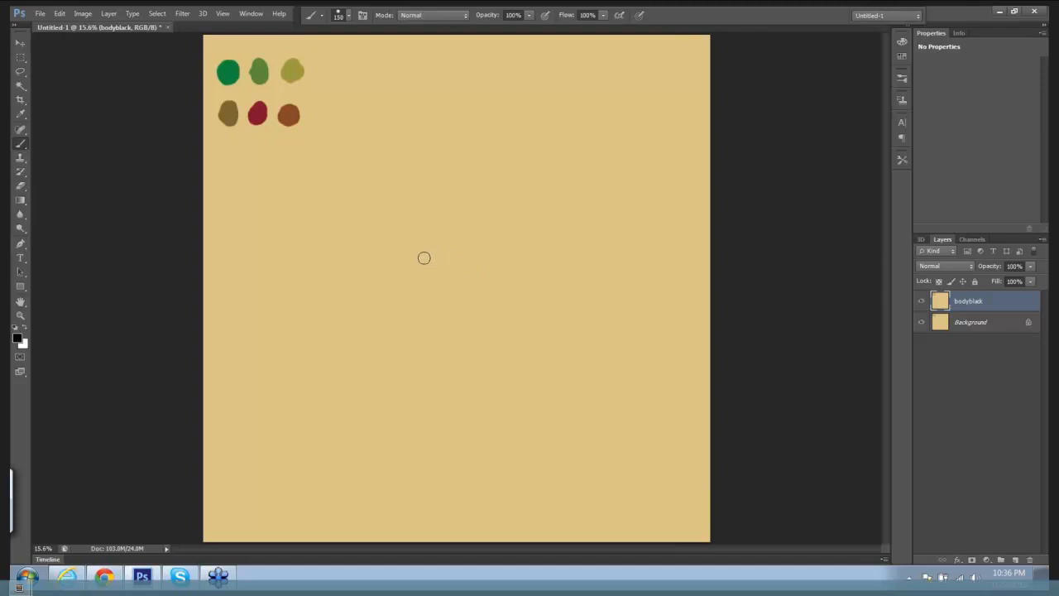
Brush a solid black torso tapering towards the waist, with two widely spread legs and feet, on the bodyblack layer.
{"action": "mouse_move", "coordinate": [405, 238]}
{"action": "left_mouse_down"}
{"action": "mouse_move", "coordinate": [463, 239]}
{"action": "mouse_move", "coordinate": [414, 234]}
{"action": "mouse_move", "coordinate": [473, 230]}
{"action": "mouse_move", "coordinate": [380, 238]}
{"action": "mouse_move", "coordinate": [394, 270]}
{"action": "mouse_move", "coordinate": [440, 252]}
{"action": "mouse_move", "coordinate": [462, 271]}
{"action": "mouse_move", "coordinate": [478, 255]}
{"action": "mouse_move", "coordinate": [463, 266]}
{"action": "mouse_move", "coordinate": [436, 234]}
{"action": "mouse_move", "coordinate": [408, 252]}
{"action": "mouse_move", "coordinate": [390, 240]}
{"action": "mouse_move", "coordinate": [453, 223]}
{"action": "mouse_move", "coordinate": [496, 238]}
{"action": "mouse_move", "coordinate": [507, 255]}
{"action": "mouse_move", "coordinate": [488, 236]}
{"action": "mouse_move", "coordinate": [522, 249]}
{"action": "mouse_move", "coordinate": [514, 260]}
{"action": "mouse_move", "coordinate": [442, 248]}
{"action": "mouse_move", "coordinate": [418, 268]}
{"action": "mouse_move", "coordinate": [466, 263]}
{"action": "mouse_move", "coordinate": [473, 276]}
{"action": "mouse_move", "coordinate": [481, 264]}
{"action": "mouse_move", "coordinate": [504, 264]}
{"action": "mouse_move", "coordinate": [488, 248]}
{"action": "mouse_move", "coordinate": [499, 263]}
{"action": "mouse_move", "coordinate": [489, 257]}
{"action": "mouse_move", "coordinate": [419, 294]}
{"action": "mouse_move", "coordinate": [434, 323]}
{"action": "mouse_move", "coordinate": [479, 319]}
{"action": "mouse_move", "coordinate": [483, 283]}
{"action": "mouse_move", "coordinate": [460, 295]}
{"action": "mouse_move", "coordinate": [450, 274]}
{"action": "mouse_move", "coordinate": [447, 306]}
{"action": "mouse_move", "coordinate": [426, 310]}
{"action": "mouse_move", "coordinate": [461, 327]}
{"action": "mouse_move", "coordinate": [478, 312]}
{"action": "mouse_move", "coordinate": [481, 281]}
{"action": "mouse_move", "coordinate": [479, 321]}
{"action": "mouse_move", "coordinate": [513, 269]}
{"action": "mouse_move", "coordinate": [484, 327]}
{"action": "mouse_move", "coordinate": [422, 335]}
{"action": "mouse_move", "coordinate": [444, 362]}
{"action": "mouse_move", "coordinate": [468, 343]}
{"action": "mouse_move", "coordinate": [457, 362]}
{"action": "mouse_move", "coordinate": [485, 348]}
{"action": "mouse_move", "coordinate": [478, 335]}
{"action": "mouse_move", "coordinate": [452, 355]}
{"action": "left_mouse_up"}
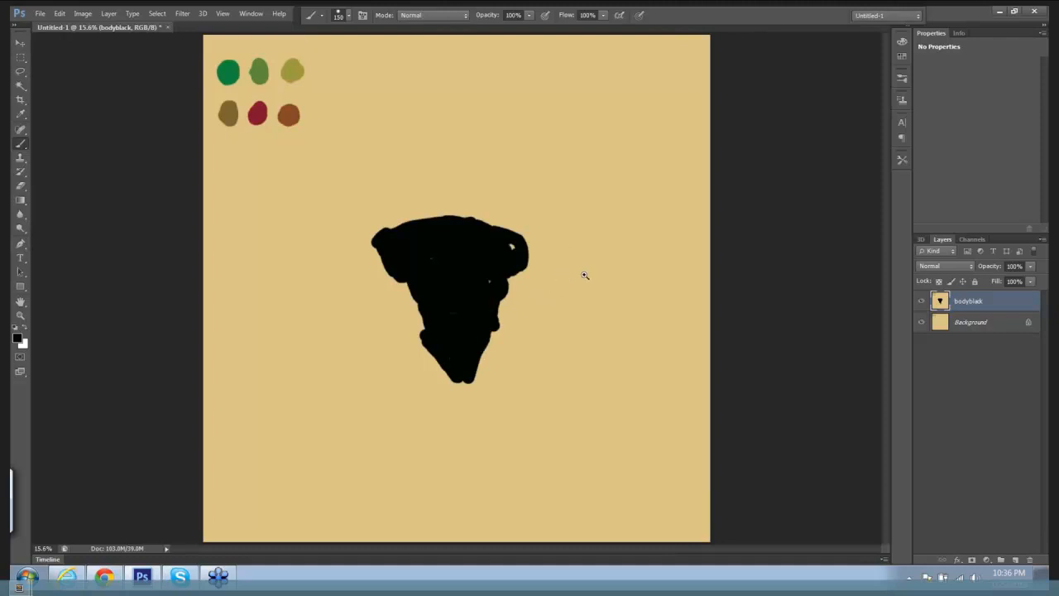
{"action": "mouse_move", "coordinate": [584, 275]}
{"action": "left_mouse_down"}
{"action": "mouse_move", "coordinate": [571, 278]}
{"action": "mouse_move", "coordinate": [607, 271]}
{"action": "left_mouse_up"}
{"action": "left_click_drag", "start_coordinate": [614, 228], "coordinate": [642, 157]}
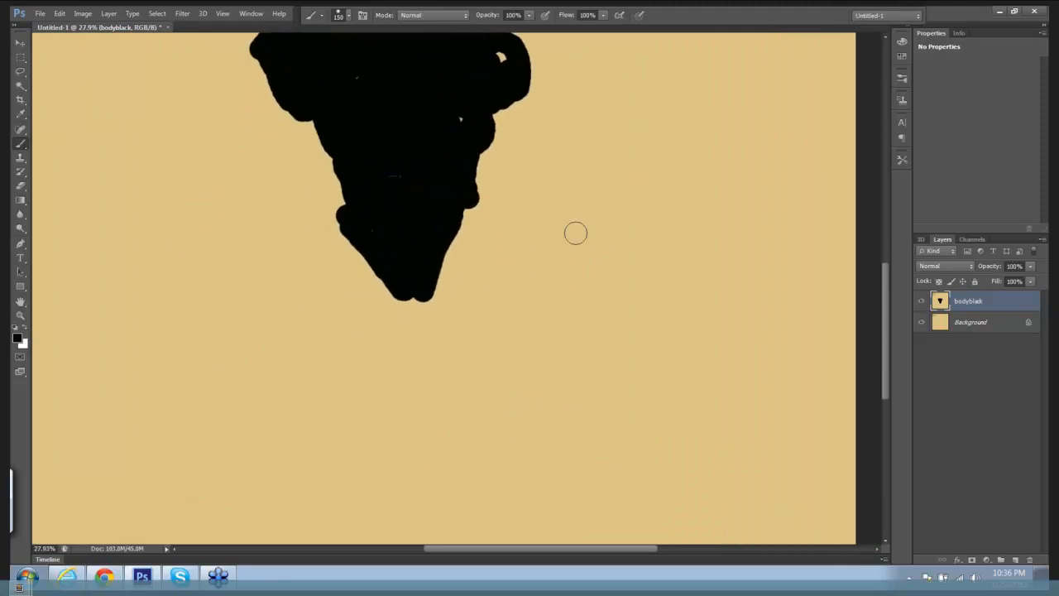
{"action": "left_click_drag", "start_coordinate": [594, 226], "coordinate": [579, 230]}
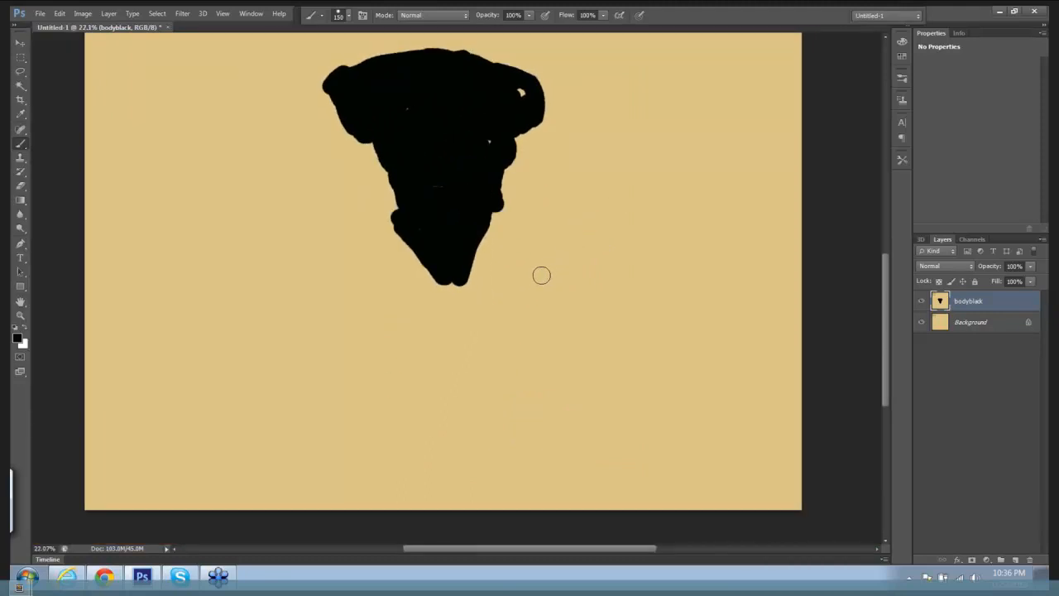
{"action": "mouse_move", "coordinate": [399, 219]}
{"action": "left_mouse_down"}
{"action": "mouse_move", "coordinate": [377, 273]}
{"action": "mouse_move", "coordinate": [383, 292]}
{"action": "mouse_move", "coordinate": [397, 266]}
{"action": "mouse_move", "coordinate": [391, 297]}
{"action": "mouse_move", "coordinate": [396, 269]}
{"action": "mouse_move", "coordinate": [386, 258]}
{"action": "mouse_move", "coordinate": [363, 313]}
{"action": "mouse_move", "coordinate": [367, 299]}
{"action": "mouse_move", "coordinate": [379, 335]}
{"action": "mouse_move", "coordinate": [402, 314]}
{"action": "mouse_move", "coordinate": [406, 326]}
{"action": "mouse_move", "coordinate": [437, 266]}
{"action": "mouse_move", "coordinate": [415, 318]}
{"action": "mouse_move", "coordinate": [379, 330]}
{"action": "mouse_move", "coordinate": [470, 278]}
{"action": "mouse_move", "coordinate": [505, 312]}
{"action": "mouse_move", "coordinate": [491, 276]}
{"action": "mouse_move", "coordinate": [497, 290]}
{"action": "mouse_move", "coordinate": [493, 226]}
{"action": "mouse_move", "coordinate": [514, 273]}
{"action": "mouse_move", "coordinate": [492, 227]}
{"action": "mouse_move", "coordinate": [513, 308]}
{"action": "mouse_move", "coordinate": [506, 322]}
{"action": "mouse_move", "coordinate": [536, 352]}
{"action": "left_mouse_up"}
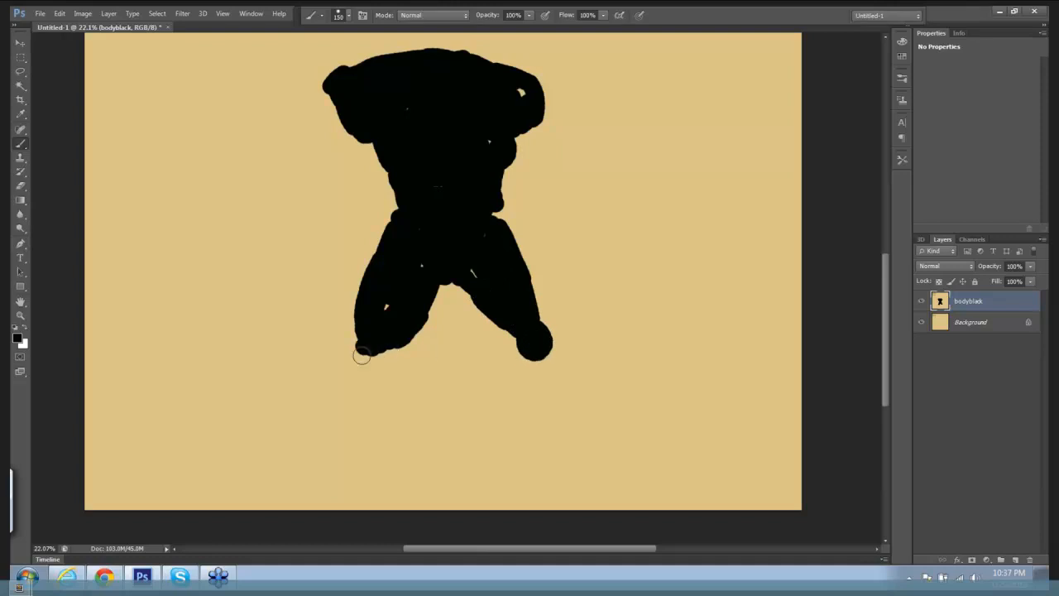
{"action": "mouse_move", "coordinate": [361, 355]}
{"action": "left_mouse_down"}
{"action": "mouse_move", "coordinate": [356, 364]}
{"action": "mouse_move", "coordinate": [401, 358]}
{"action": "mouse_move", "coordinate": [418, 404]}
{"action": "mouse_move", "coordinate": [382, 388]}
{"action": "mouse_move", "coordinate": [364, 393]}
{"action": "mouse_move", "coordinate": [354, 418]}
{"action": "mouse_move", "coordinate": [393, 421]}
{"action": "mouse_move", "coordinate": [401, 410]}
{"action": "mouse_move", "coordinate": [414, 420]}
{"action": "mouse_move", "coordinate": [339, 440]}
{"action": "mouse_move", "coordinate": [320, 462]}
{"action": "mouse_move", "coordinate": [352, 463]}
{"action": "mouse_move", "coordinate": [400, 436]}
{"action": "mouse_move", "coordinate": [381, 461]}
{"action": "mouse_move", "coordinate": [414, 434]}
{"action": "mouse_move", "coordinate": [410, 443]}
{"action": "left_mouse_up"}
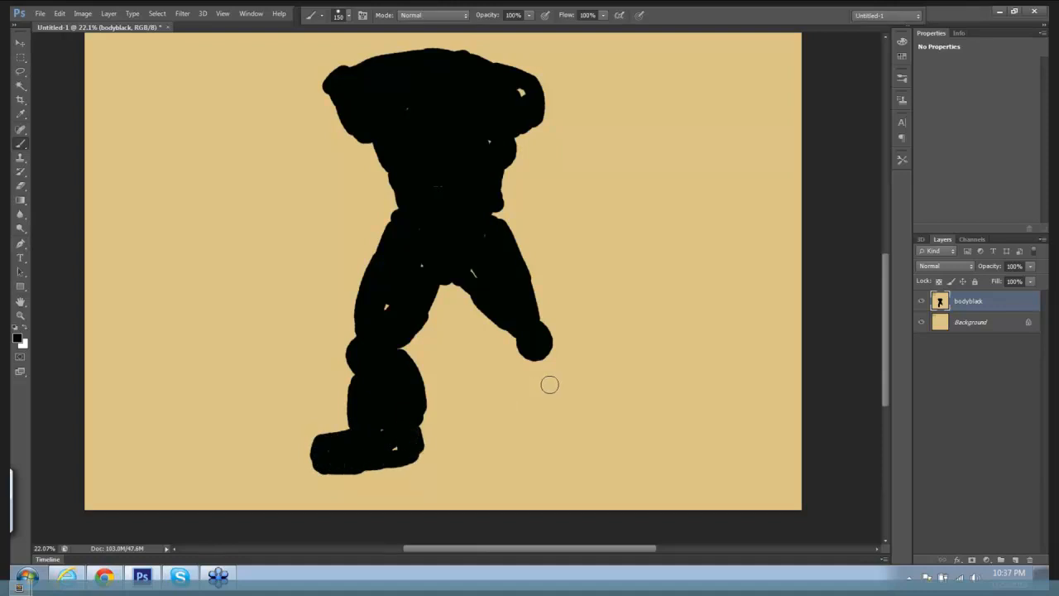
{"action": "mouse_move", "coordinate": [549, 384]}
{"action": "left_mouse_down"}
{"action": "mouse_move", "coordinate": [543, 352]}
{"action": "mouse_move", "coordinate": [532, 367]}
{"action": "mouse_move", "coordinate": [523, 343]}
{"action": "mouse_move", "coordinate": [528, 404]}
{"action": "mouse_move", "coordinate": [550, 383]}
{"action": "mouse_move", "coordinate": [559, 408]}
{"action": "mouse_move", "coordinate": [533, 410]}
{"action": "mouse_move", "coordinate": [529, 423]}
{"action": "mouse_move", "coordinate": [549, 428]}
{"action": "mouse_move", "coordinate": [542, 448]}
{"action": "mouse_move", "coordinate": [574, 437]}
{"action": "mouse_move", "coordinate": [584, 448]}
{"action": "mouse_move", "coordinate": [549, 460]}
{"action": "left_mouse_up"}
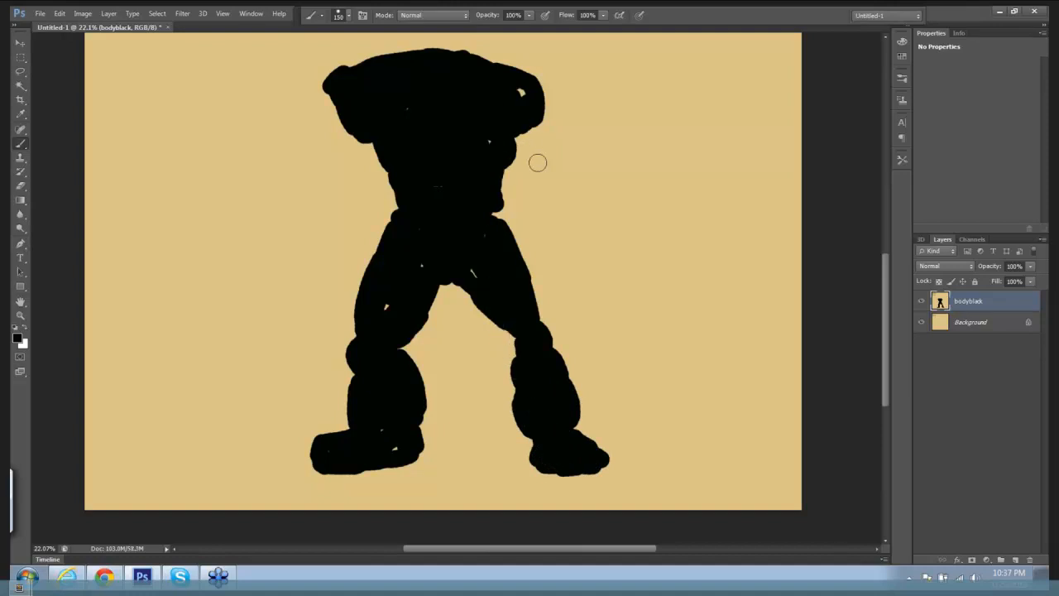
Paint both black arms hanging from the shoulders, with bulky forearms and large fists at the ends.
{"action": "scroll", "coordinate": [567, 163], "scroll_direction": "down", "scroll_amount": 3}
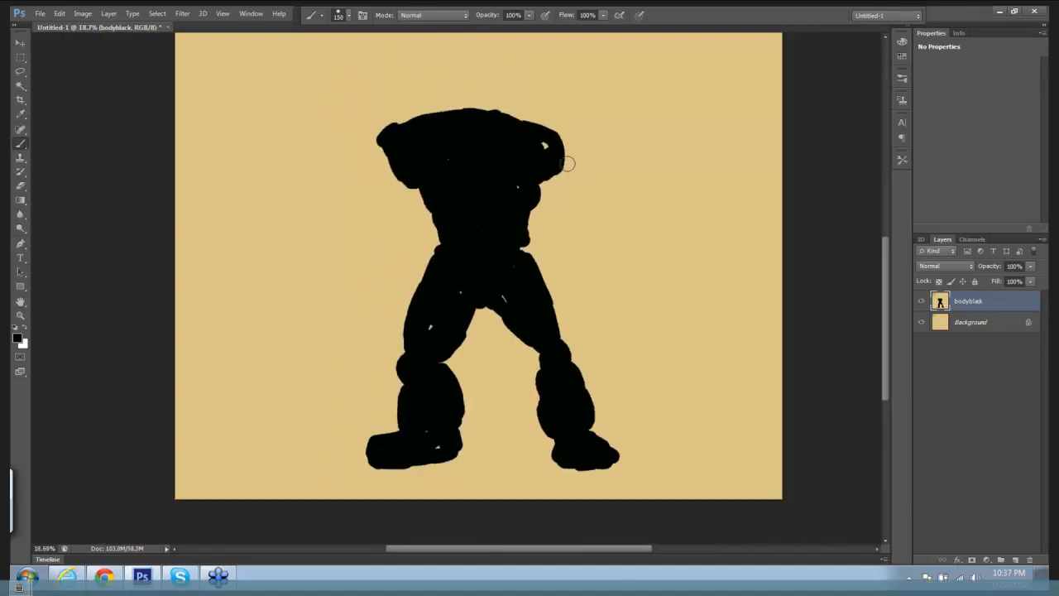
{"action": "mouse_move", "coordinate": [549, 142]}
{"action": "left_mouse_down"}
{"action": "mouse_move", "coordinate": [584, 205]}
{"action": "mouse_move", "coordinate": [555, 183]}
{"action": "mouse_move", "coordinate": [587, 217]}
{"action": "mouse_move", "coordinate": [582, 210]}
{"action": "mouse_move", "coordinate": [573, 238]}
{"action": "mouse_move", "coordinate": [604, 235]}
{"action": "mouse_move", "coordinate": [578, 219]}
{"action": "mouse_move", "coordinate": [598, 276]}
{"action": "mouse_move", "coordinate": [615, 275]}
{"action": "mouse_move", "coordinate": [576, 232]}
{"action": "mouse_move", "coordinate": [566, 239]}
{"action": "mouse_move", "coordinate": [601, 288]}
{"action": "mouse_move", "coordinate": [615, 287]}
{"action": "mouse_move", "coordinate": [597, 300]}
{"action": "mouse_move", "coordinate": [617, 298]}
{"action": "mouse_move", "coordinate": [603, 289]}
{"action": "mouse_move", "coordinate": [587, 299]}
{"action": "mouse_move", "coordinate": [616, 286]}
{"action": "left_mouse_up"}
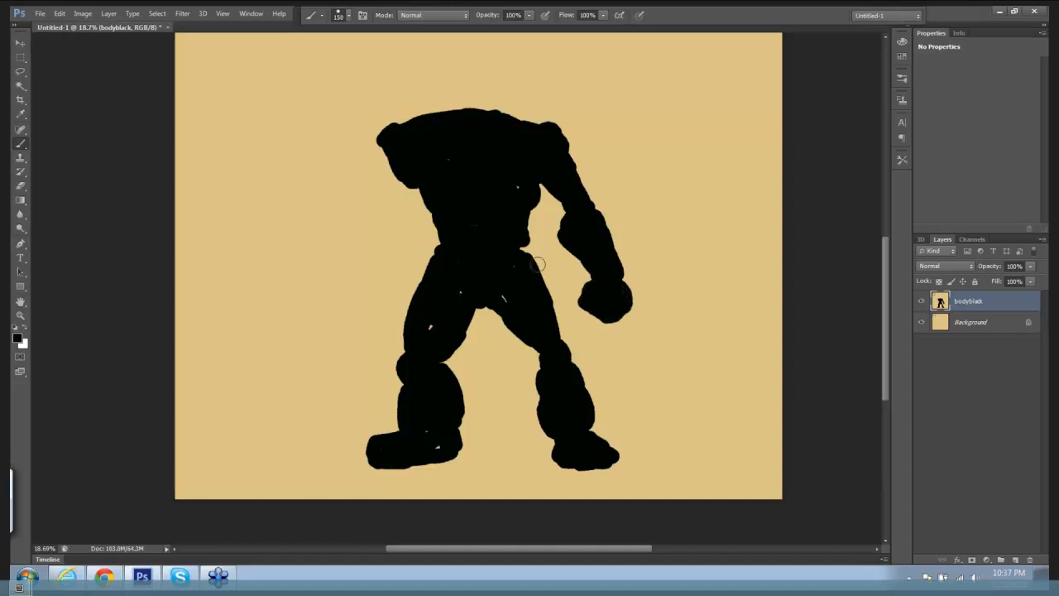
{"action": "mouse_move", "coordinate": [409, 186]}
{"action": "left_mouse_down"}
{"action": "mouse_move", "coordinate": [393, 158]}
{"action": "mouse_move", "coordinate": [389, 228]}
{"action": "mouse_move", "coordinate": [385, 216]}
{"action": "mouse_move", "coordinate": [373, 236]}
{"action": "mouse_move", "coordinate": [375, 298]}
{"action": "left_mouse_up"}
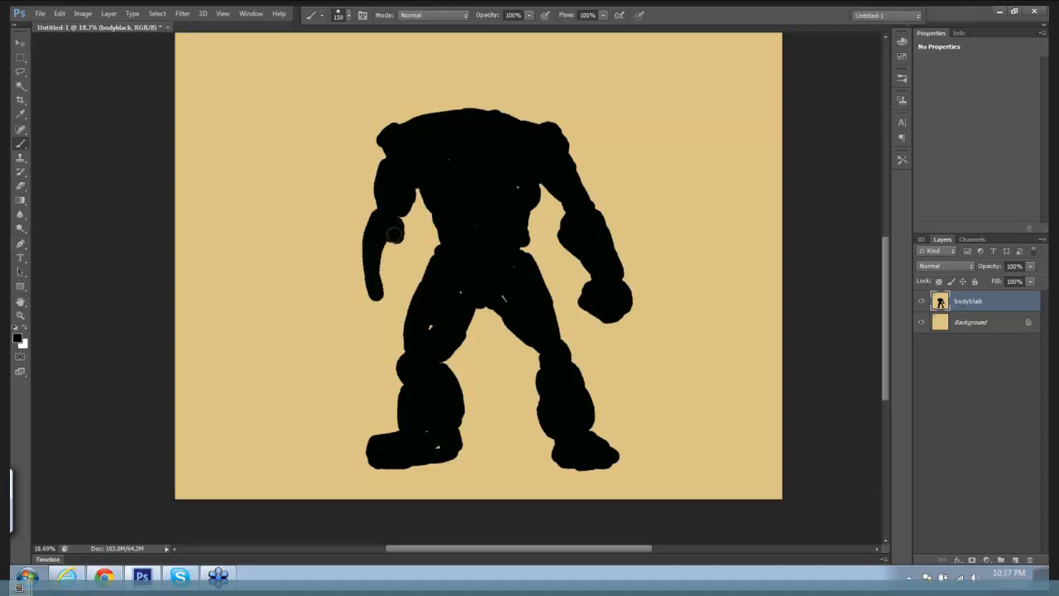
{"action": "mouse_move", "coordinate": [395, 234]}
{"action": "left_mouse_down"}
{"action": "mouse_move", "coordinate": [379, 277]}
{"action": "mouse_move", "coordinate": [380, 290]}
{"action": "mouse_move", "coordinate": [397, 288]}
{"action": "mouse_move", "coordinate": [370, 301]}
{"action": "mouse_move", "coordinate": [381, 321]}
{"action": "mouse_move", "coordinate": [392, 290]}
{"action": "left_mouse_up"}
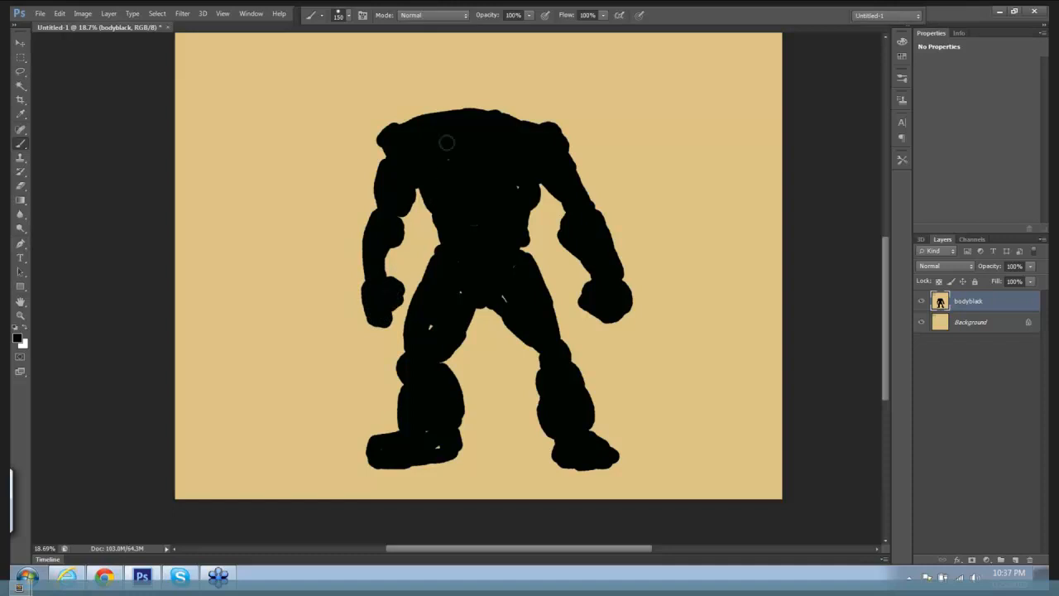
Add a tall shoulder piece and sloping neck muscles, and paint the small head with the brush reduced to size 50.
{"action": "mouse_move", "coordinate": [437, 132]}
{"action": "left_mouse_down"}
{"action": "mouse_move", "coordinate": [434, 87]}
{"action": "mouse_move", "coordinate": [425, 88]}
{"action": "mouse_move", "coordinate": [425, 115]}
{"action": "mouse_move", "coordinate": [391, 132]}
{"action": "mouse_move", "coordinate": [432, 112]}
{"action": "mouse_move", "coordinate": [423, 73]}
{"action": "mouse_move", "coordinate": [432, 74]}
{"action": "mouse_move", "coordinate": [424, 106]}
{"action": "left_mouse_up"}
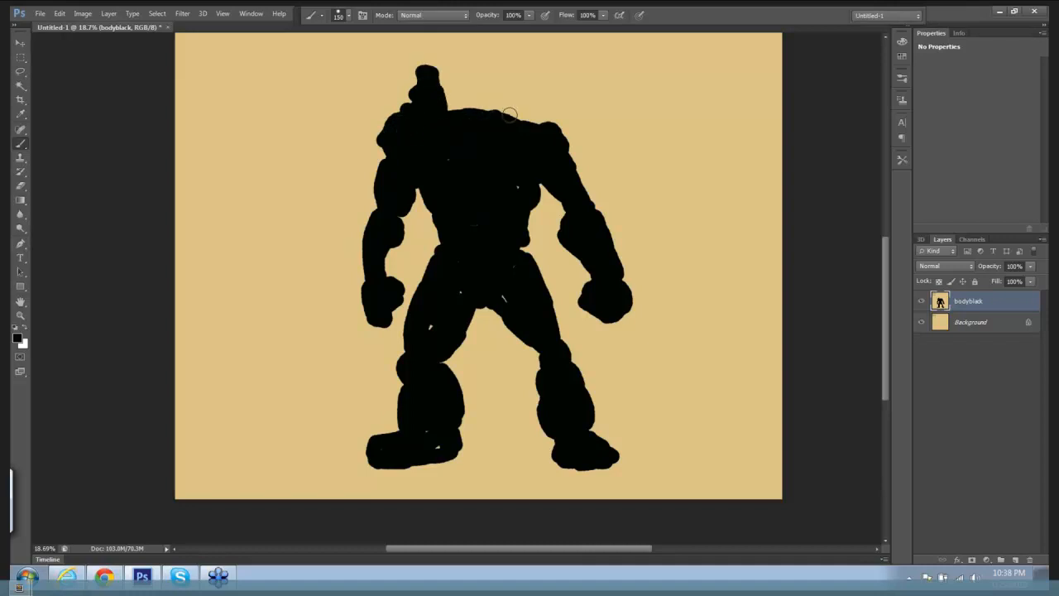
{"action": "left_click_drag", "start_coordinate": [510, 114], "coordinate": [534, 133]}
{"action": "key", "text": "bracketleft"}
{"action": "key", "text": "bracketleft"}
{"action": "key", "text": "bracketleft"}
{"action": "key", "text": "bracketleft"}
{"action": "mouse_move", "coordinate": [460, 106]}
{"action": "left_mouse_down"}
{"action": "mouse_move", "coordinate": [456, 85]}
{"action": "mouse_move", "coordinate": [468, 79]}
{"action": "mouse_move", "coordinate": [495, 102]}
{"action": "mouse_move", "coordinate": [465, 93]}
{"action": "mouse_move", "coordinate": [488, 101]}
{"action": "left_mouse_up"}
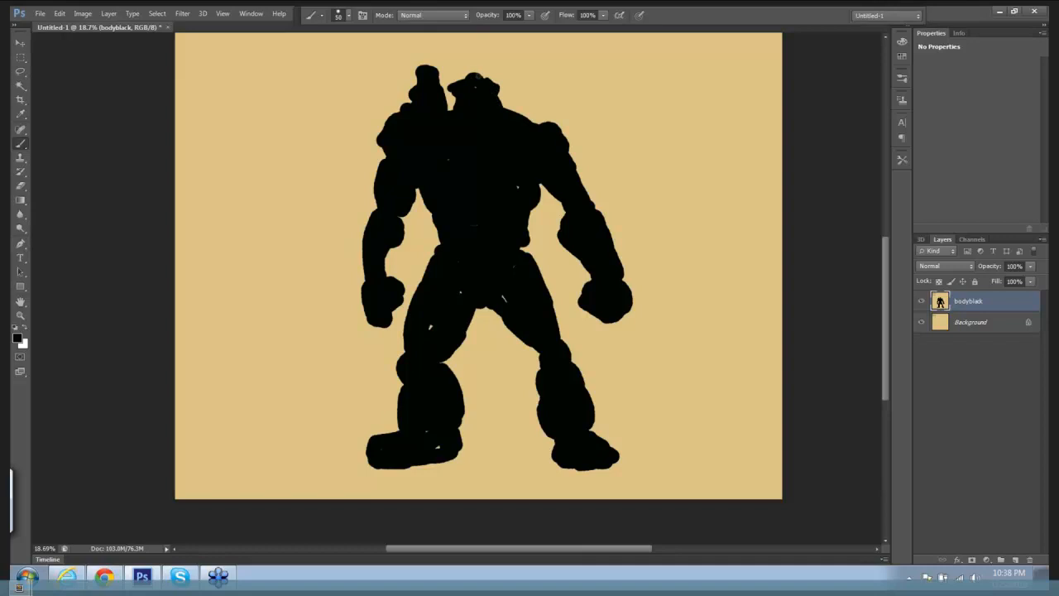
Paint a long topknot trailing from the head, short spikes on the limbs, and ragged loincloth strips between the thighs.
{"action": "mouse_move", "coordinate": [490, 91]}
{"action": "left_mouse_down"}
{"action": "mouse_move", "coordinate": [491, 127]}
{"action": "mouse_move", "coordinate": [489, 97]}
{"action": "mouse_move", "coordinate": [569, 93]}
{"action": "mouse_move", "coordinate": [563, 140]}
{"action": "mouse_move", "coordinate": [475, 104]}
{"action": "left_mouse_up"}
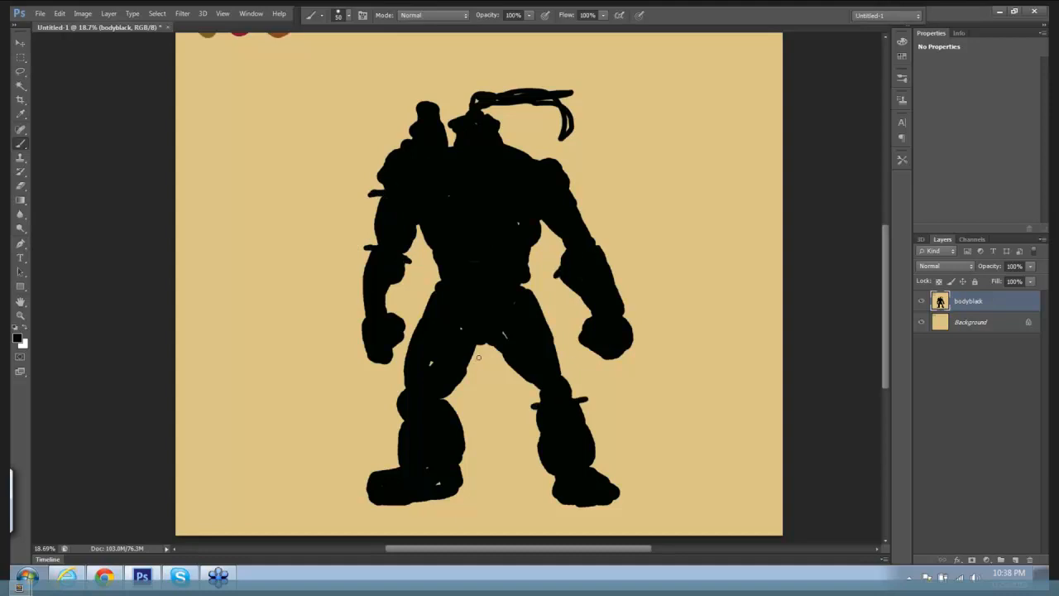
{"action": "mouse_move", "coordinate": [470, 346]}
{"action": "left_mouse_down"}
{"action": "mouse_move", "coordinate": [480, 402]}
{"action": "mouse_move", "coordinate": [500, 414]}
{"action": "left_mouse_up"}
{"action": "mouse_move", "coordinate": [495, 346]}
{"action": "left_mouse_down"}
{"action": "mouse_move", "coordinate": [497, 384]}
{"action": "mouse_move", "coordinate": [514, 409]}
{"action": "mouse_move", "coordinate": [508, 397]}
{"action": "left_mouse_up"}
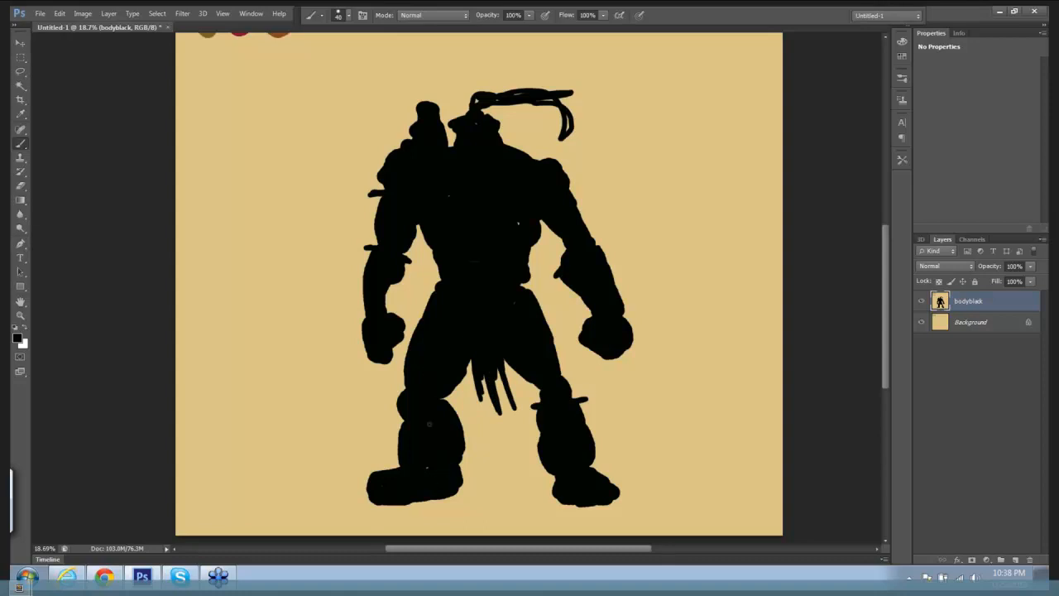
Add ragged black tufts around both shins and both forearms with the size 40 brush.
{"action": "left_click_drag", "start_coordinate": [404, 422], "coordinate": [396, 440]}
{"action": "left_click_drag", "start_coordinate": [459, 416], "coordinate": [475, 445]}
{"action": "left_click_drag", "start_coordinate": [528, 410], "coordinate": [540, 441]}
{"action": "left_click_drag", "start_coordinate": [570, 407], "coordinate": [596, 429]}
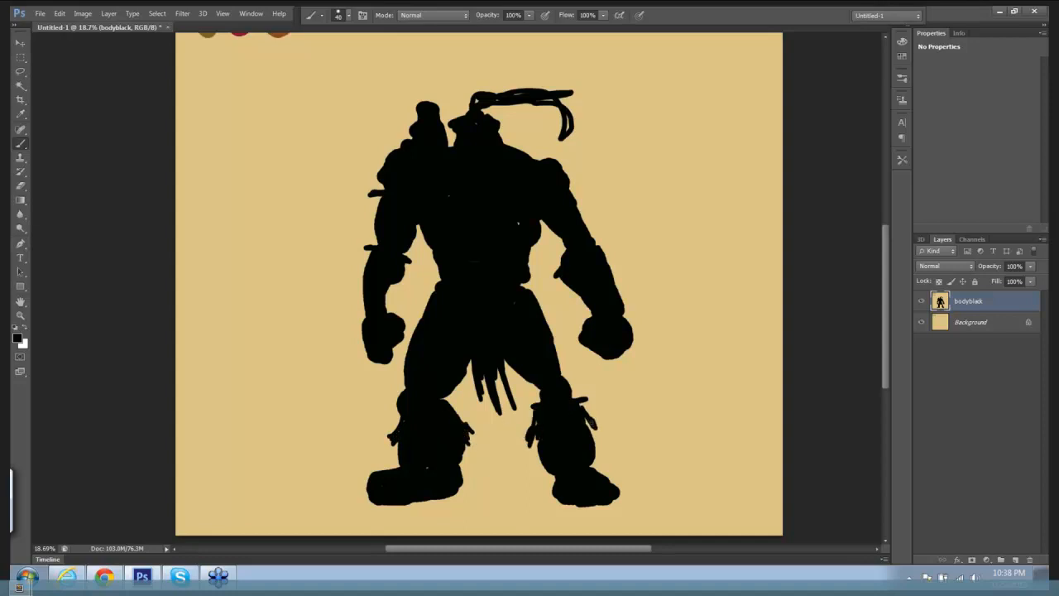
{"action": "left_click_drag", "start_coordinate": [611, 267], "coordinate": [631, 311]}
{"action": "mouse_move", "coordinate": [394, 273]}
{"action": "left_mouse_down"}
{"action": "mouse_move", "coordinate": [406, 296]}
{"action": "mouse_move", "coordinate": [411, 280]}
{"action": "mouse_move", "coordinate": [351, 279]}
{"action": "mouse_move", "coordinate": [361, 269]}
{"action": "mouse_move", "coordinate": [386, 306]}
{"action": "left_mouse_up"}
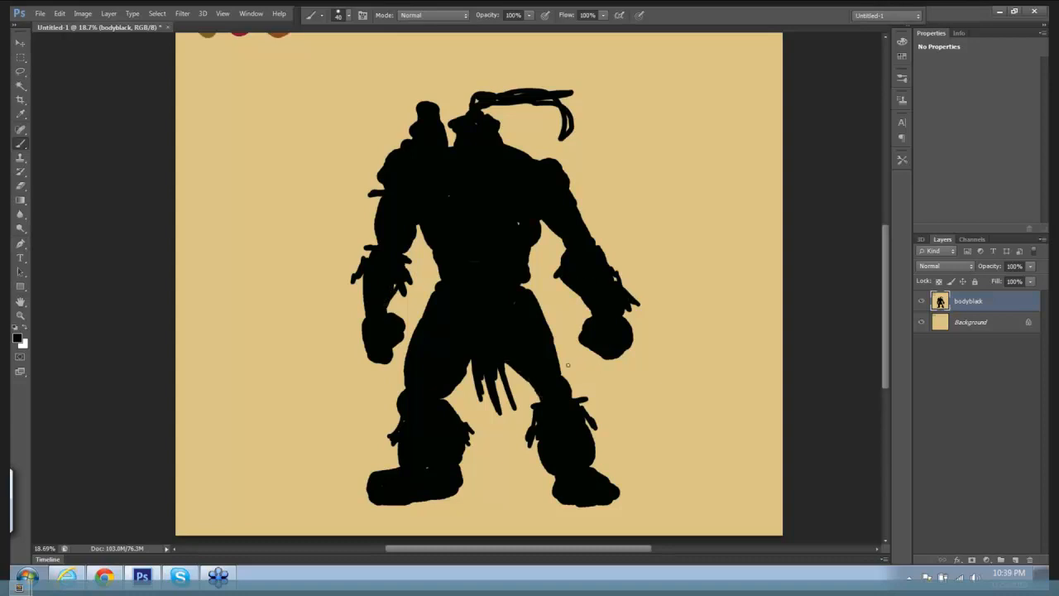
Paint curved spikes on the armoured shoulder, thicken the opposite upper arm, and add small belt bumps at both sides of the waist.
{"action": "scroll", "coordinate": [654, 324], "scroll_direction": "down", "scroll_amount": 3}
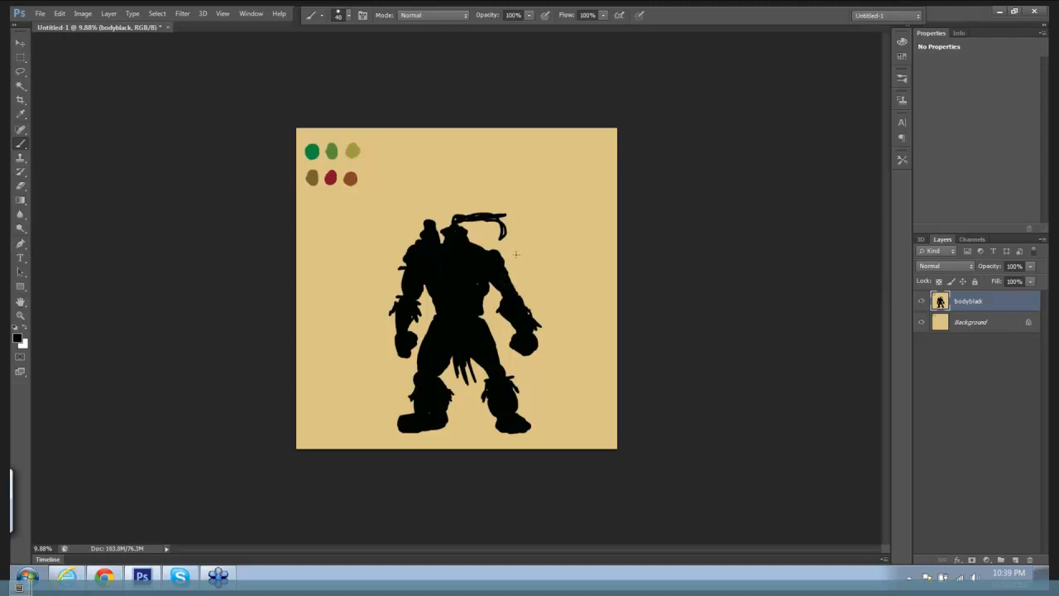
{"action": "left_click_drag", "start_coordinate": [530, 263], "coordinate": [563, 270]}
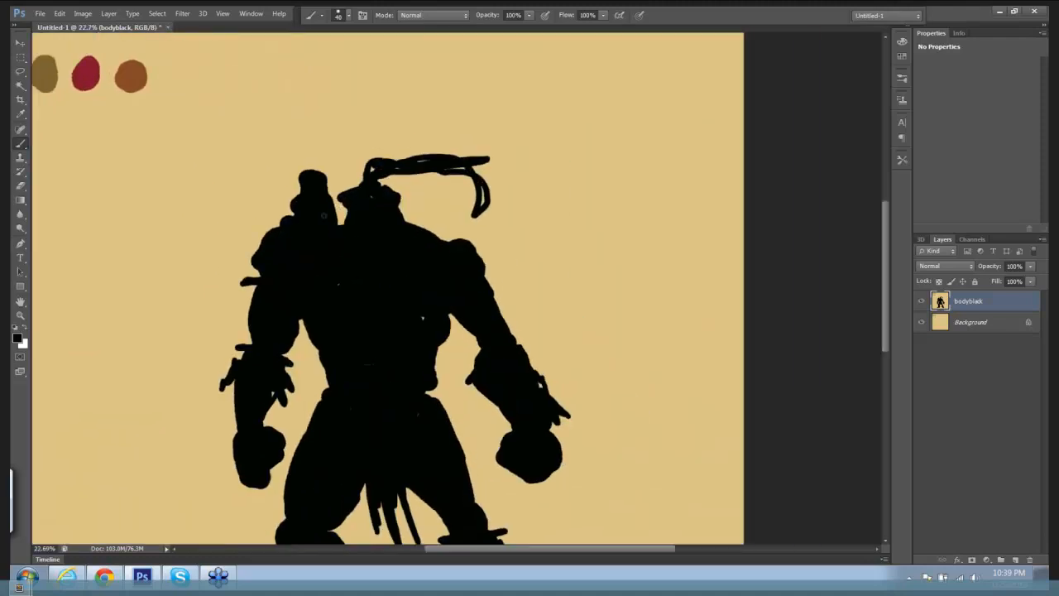
{"action": "mouse_move", "coordinate": [272, 228]}
{"action": "left_mouse_down"}
{"action": "mouse_move", "coordinate": [263, 210]}
{"action": "mouse_move", "coordinate": [270, 230]}
{"action": "mouse_move", "coordinate": [261, 212]}
{"action": "mouse_move", "coordinate": [266, 246]}
{"action": "mouse_move", "coordinate": [252, 248]}
{"action": "mouse_move", "coordinate": [252, 233]}
{"action": "mouse_move", "coordinate": [256, 250]}
{"action": "left_mouse_up"}
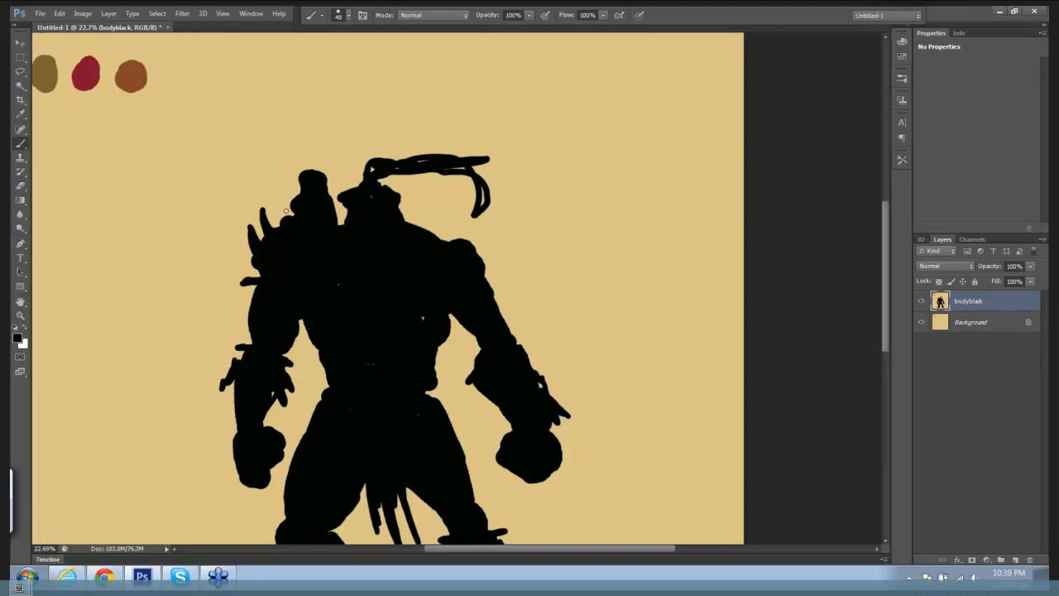
{"action": "mouse_move", "coordinate": [294, 202]}
{"action": "left_mouse_down"}
{"action": "mouse_move", "coordinate": [282, 189]}
{"action": "mouse_move", "coordinate": [293, 212]}
{"action": "left_mouse_up"}
{"action": "mouse_move", "coordinate": [471, 249]}
{"action": "left_mouse_down"}
{"action": "mouse_move", "coordinate": [444, 243]}
{"action": "mouse_move", "coordinate": [478, 247]}
{"action": "mouse_move", "coordinate": [500, 312]}
{"action": "mouse_move", "coordinate": [539, 376]}
{"action": "mouse_move", "coordinate": [506, 323]}
{"action": "left_mouse_up"}
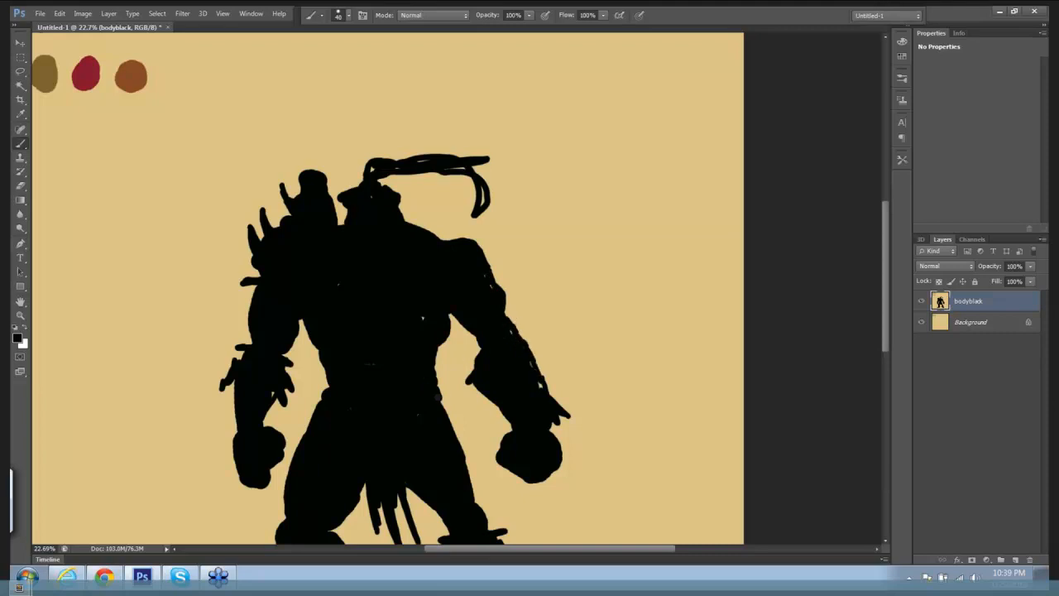
{"action": "left_click_drag", "start_coordinate": [433, 377], "coordinate": [441, 387]}
{"action": "mouse_move", "coordinate": [327, 377]}
{"action": "left_mouse_down"}
{"action": "mouse_move", "coordinate": [326, 388]}
{"action": "mouse_move", "coordinate": [321, 379]}
{"action": "left_mouse_up"}
{"action": "left_click_drag", "start_coordinate": [586, 295], "coordinate": [561, 294]}
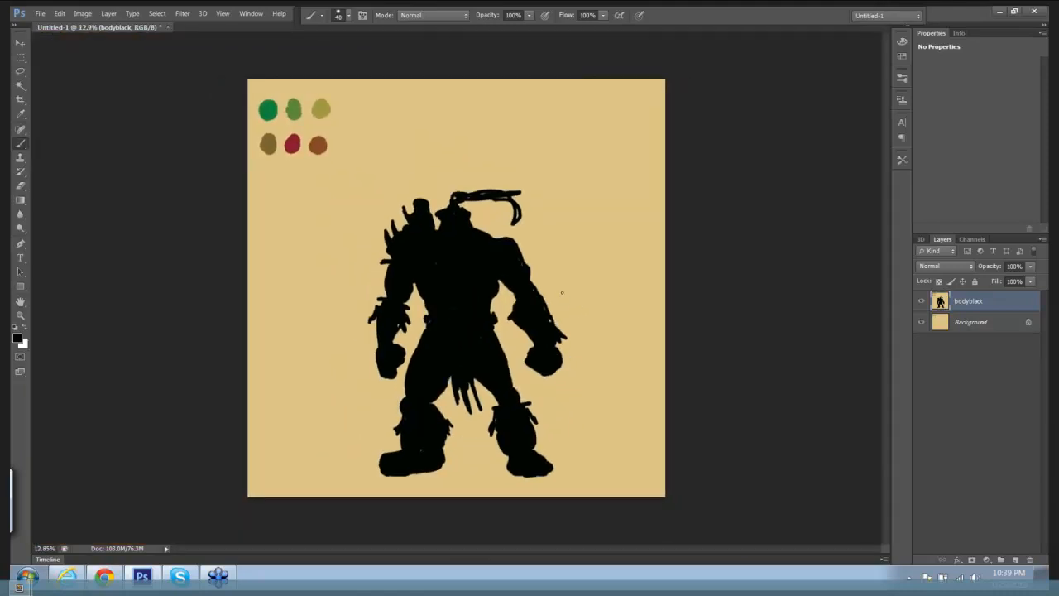
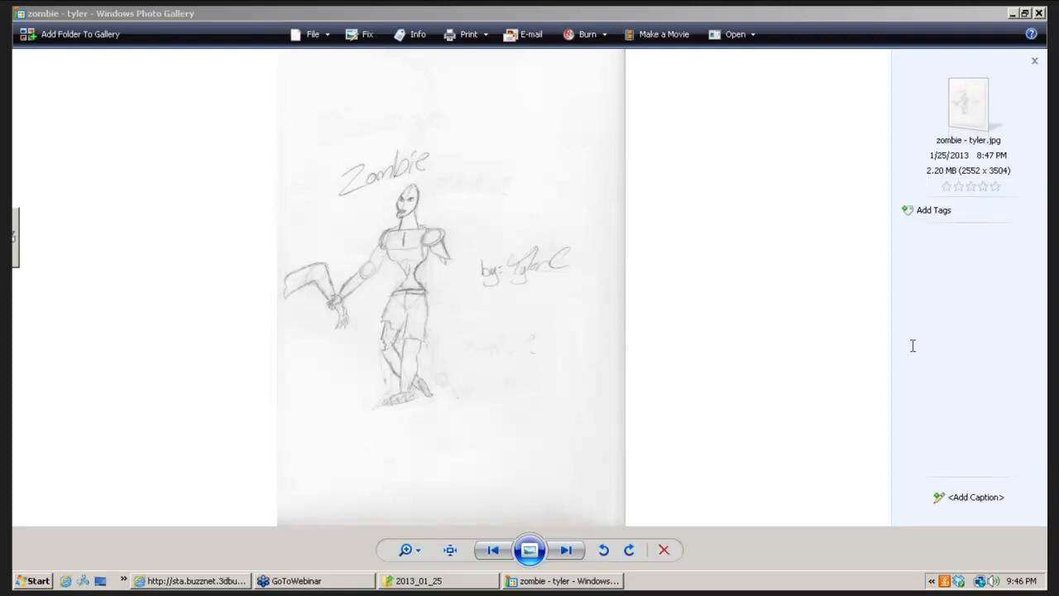
Browse the scanned zombie and wolf girl pencil sketches in Windows Photo Gallery.
{"action": "left_click", "coordinate": [566, 552]}
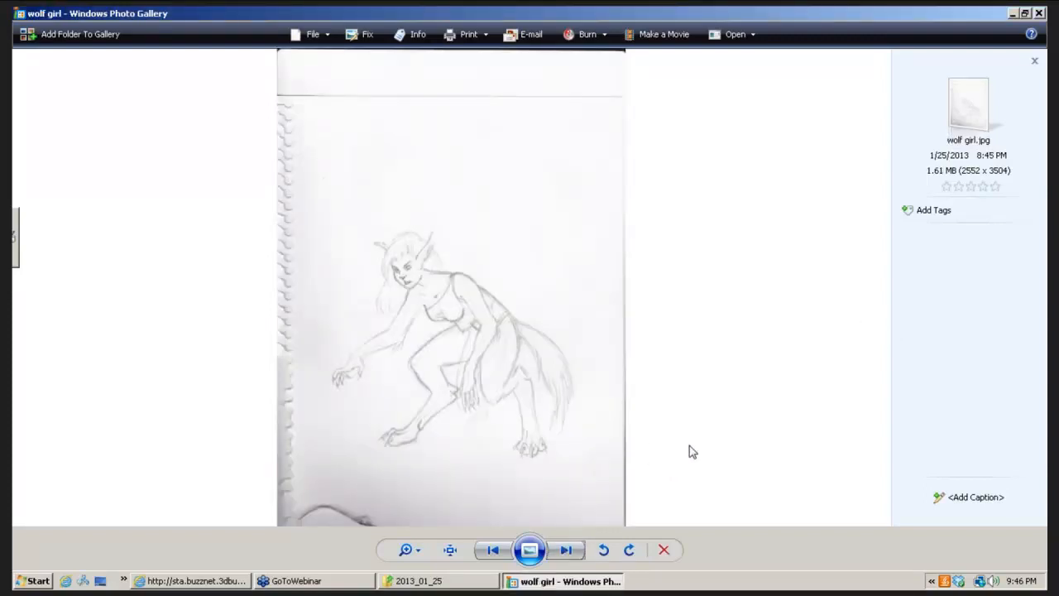
{"action": "key", "text": "Right"}
{"action": "key", "text": "Right"}
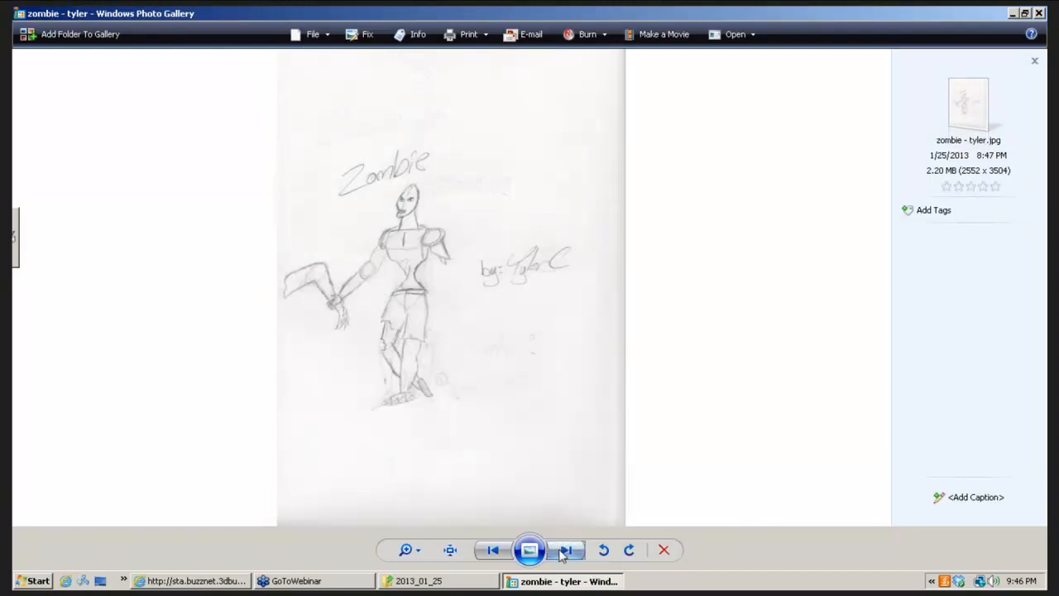
{"action": "key", "text": "Right"}
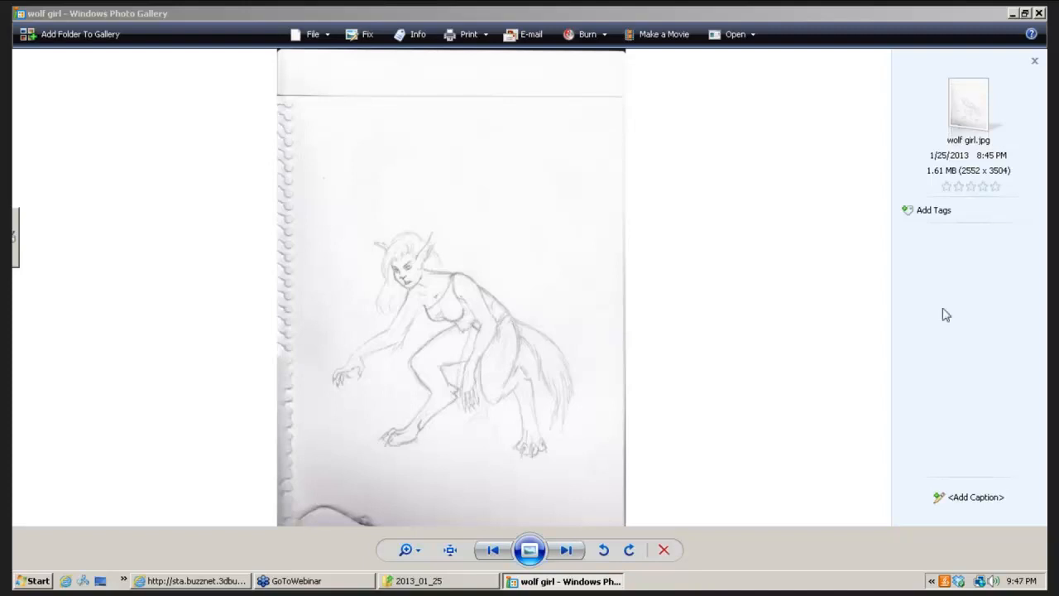
{"action": "left_click", "coordinate": [567, 553]}
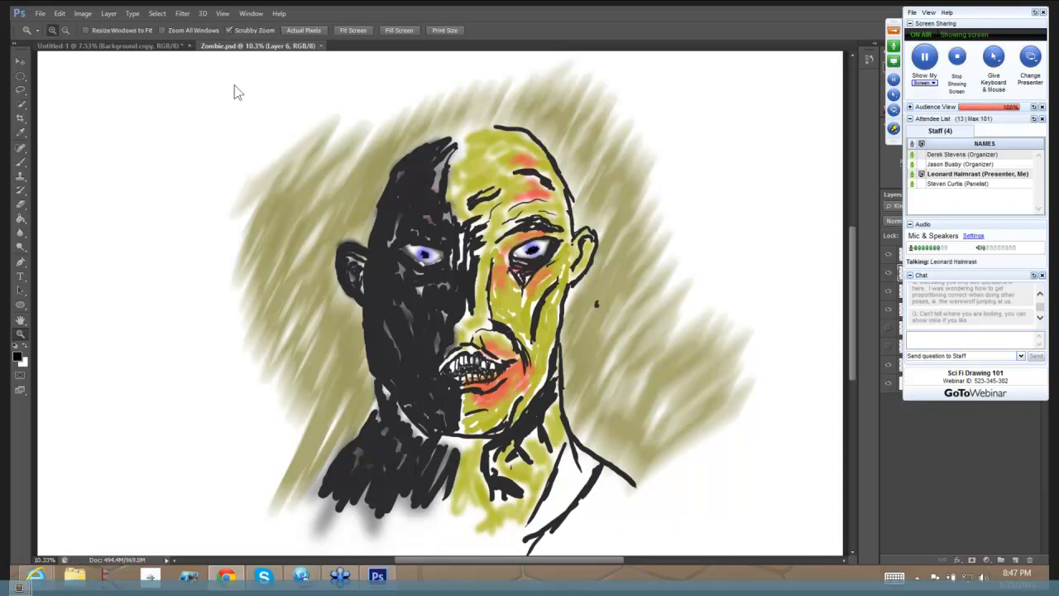
View the black silhouette on yellow in Untitled-1 and return to the Zombie.psd head painting.
{"action": "left_click", "coordinate": [143, 47]}
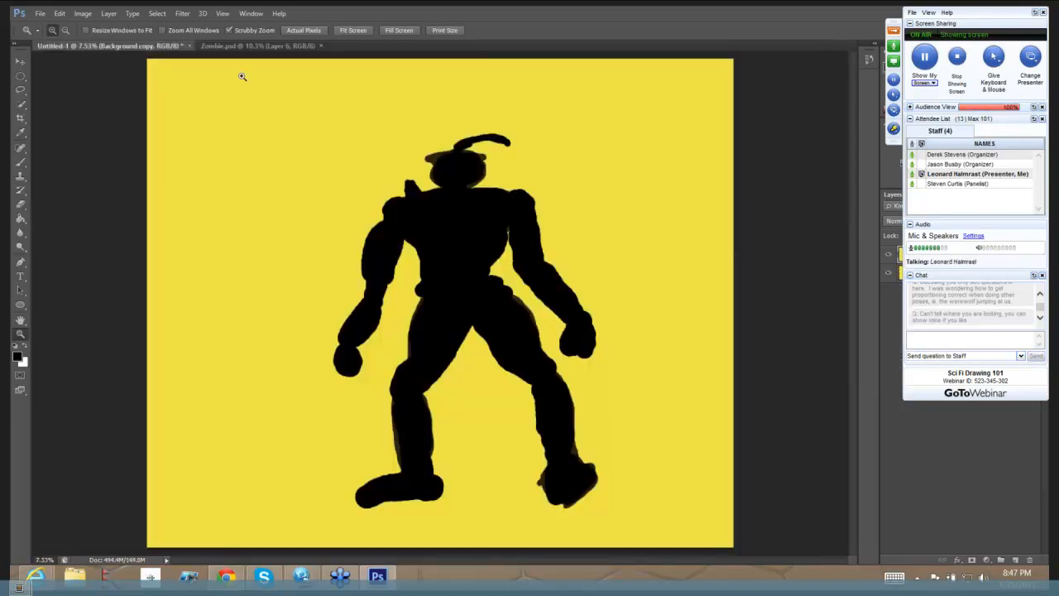
{"action": "left_click", "coordinate": [276, 47]}
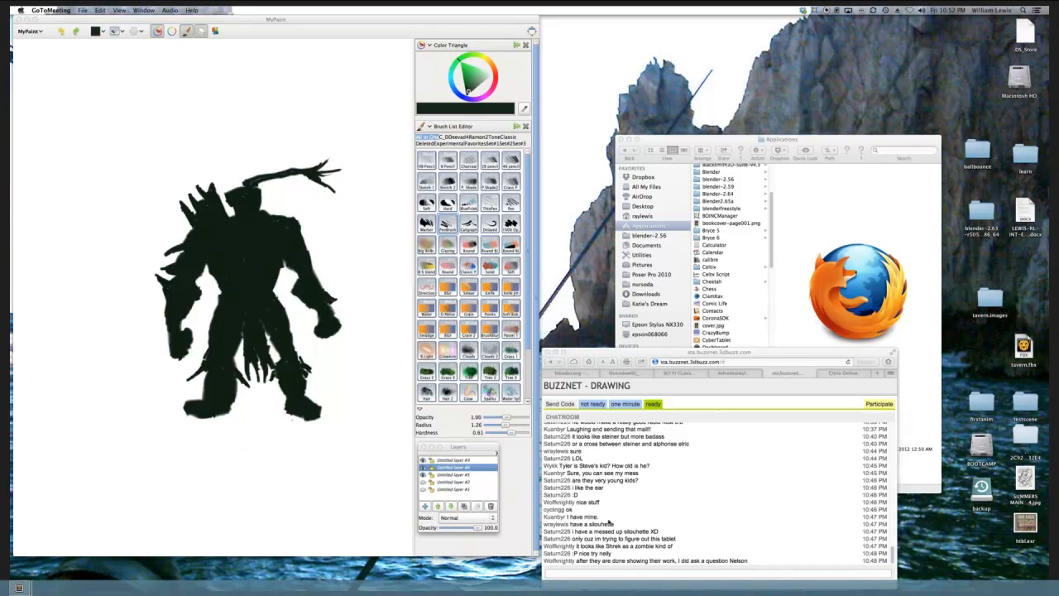
Send the message "erased it" in the BUZZNET drawing chatroom.
{"action": "left_click", "coordinate": [599, 572]}
{"action": "type", "text": "erased"}
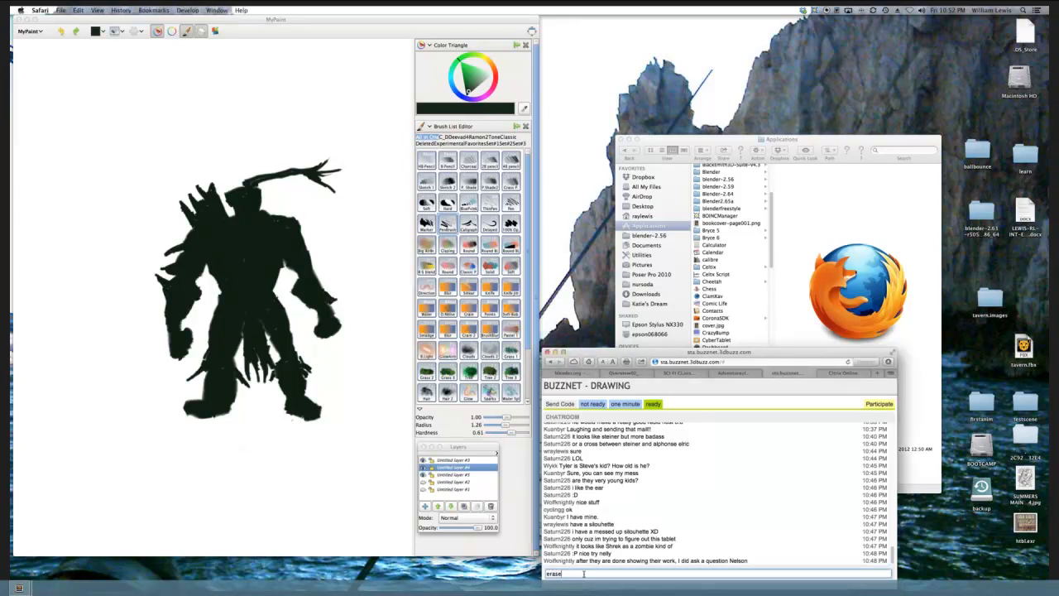
{"action": "type", "text": " it"}
{"action": "key", "text": "Return"}
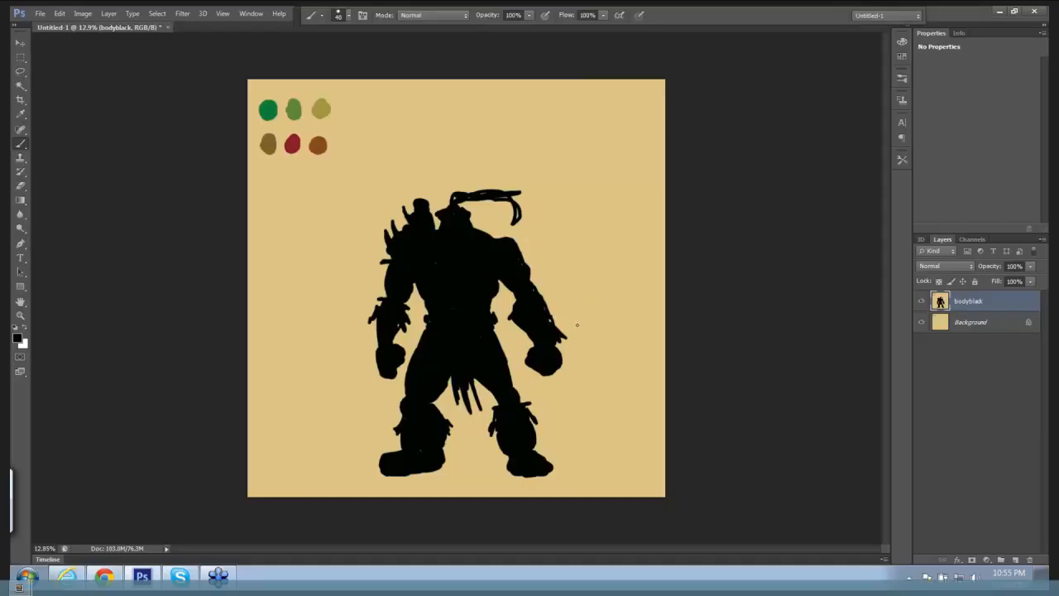
Sample the olive-yellow swatch as the brush colour, set the brush opacity to 23%, and make the bodyblack layer active.
{"action": "left_click", "coordinate": [988, 329]}
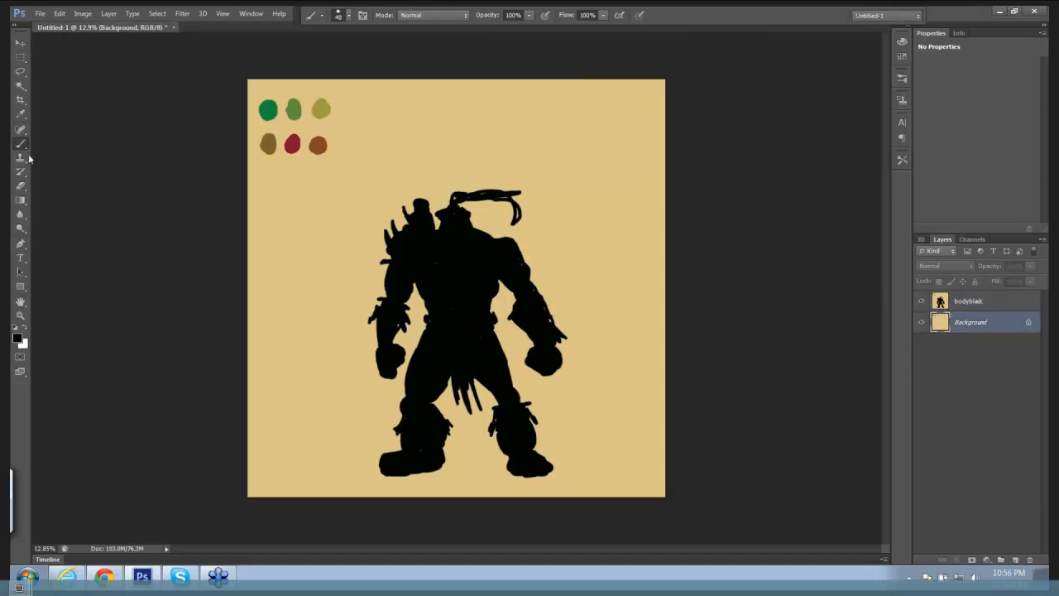
{"action": "left_click", "coordinate": [21, 114]}
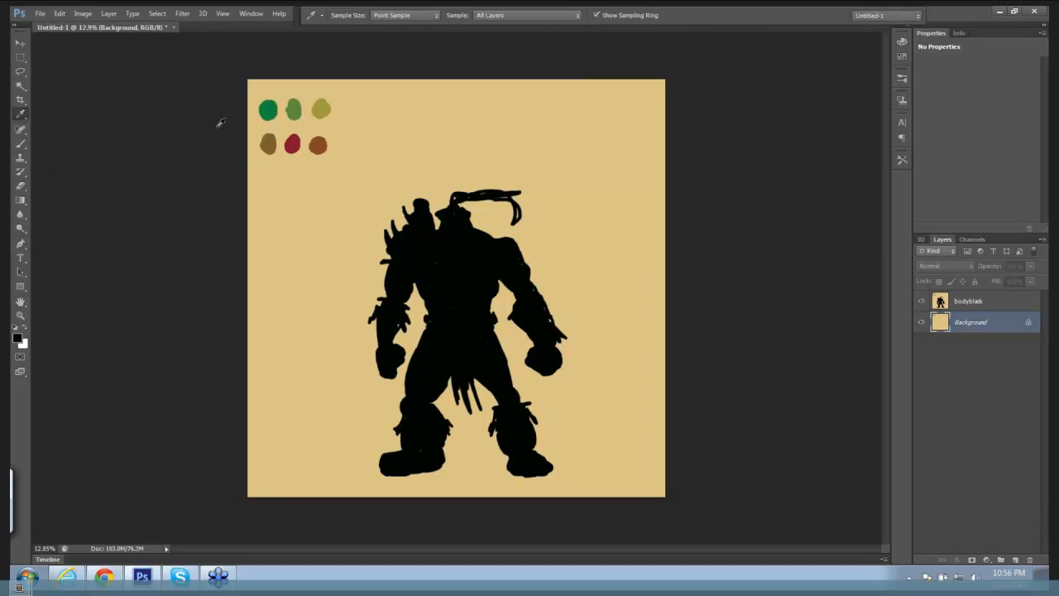
{"action": "left_click", "coordinate": [323, 108]}
{"action": "key", "text": "b"}
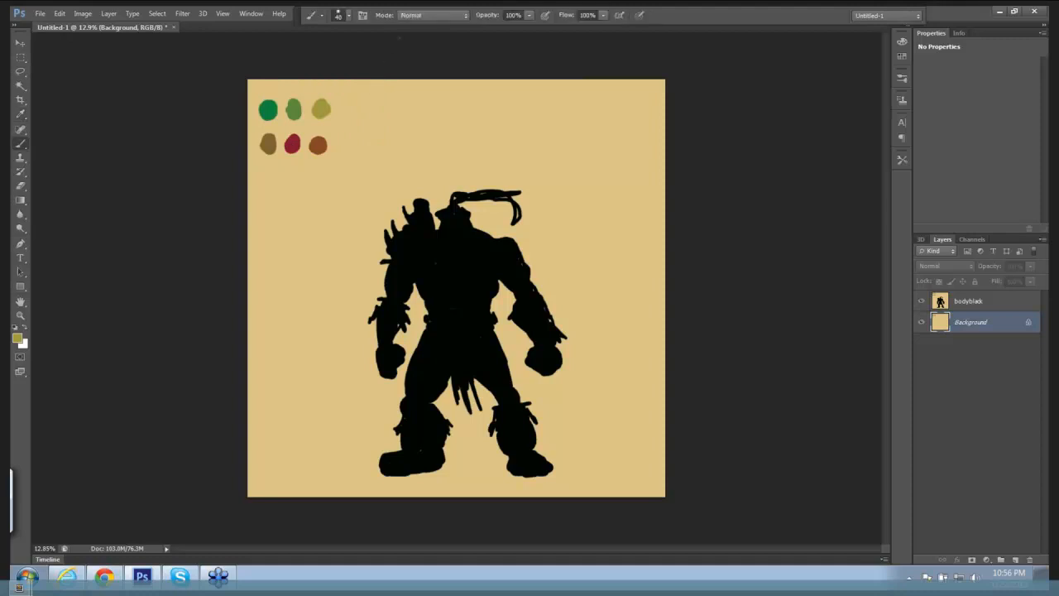
{"action": "left_click", "coordinate": [528, 15]}
{"action": "left_click", "coordinate": [993, 307]}
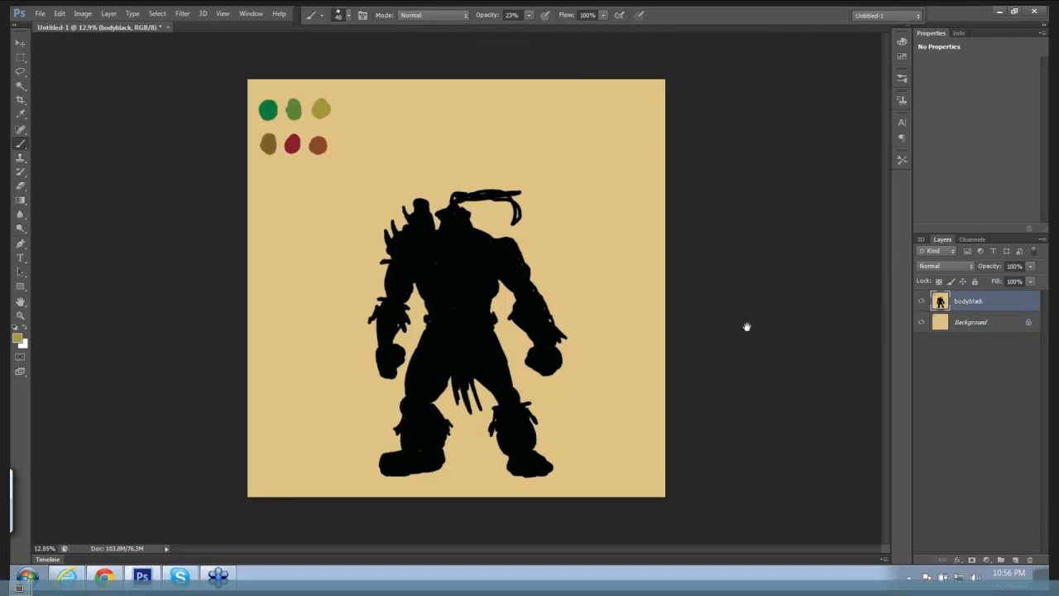
{"action": "scroll", "coordinate": [705, 327], "scroll_direction": "up", "scroll_amount": 1}
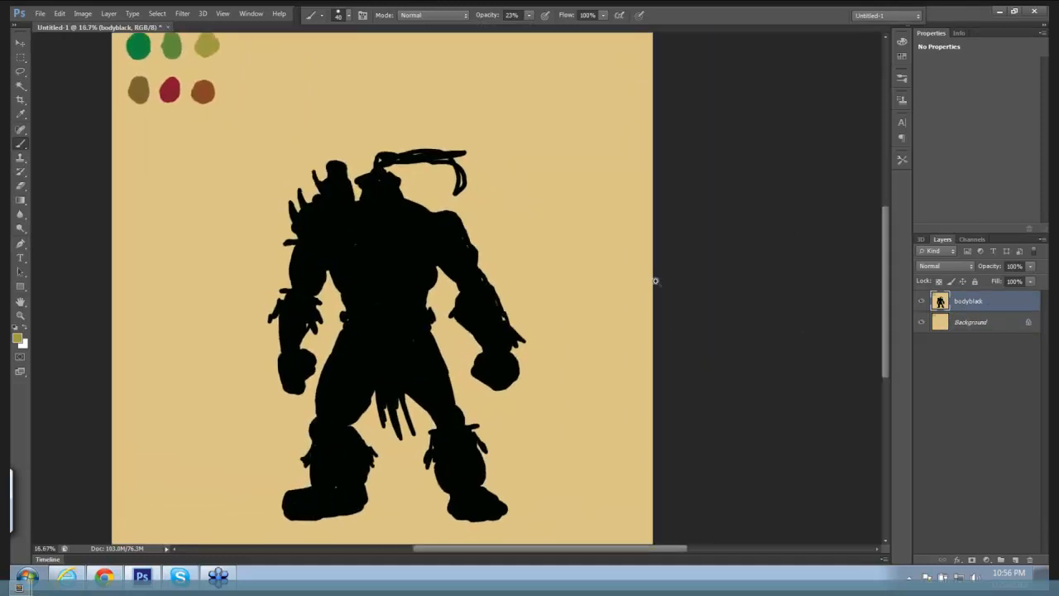
Duplicate the bodyblack layer under its default name and set the copy's blending mode to Multiply.
{"action": "left_click_drag", "start_coordinate": [655, 282], "coordinate": [692, 283]}
{"action": "scroll", "coordinate": [692, 283], "scroll_direction": "down", "scroll_amount": 1}
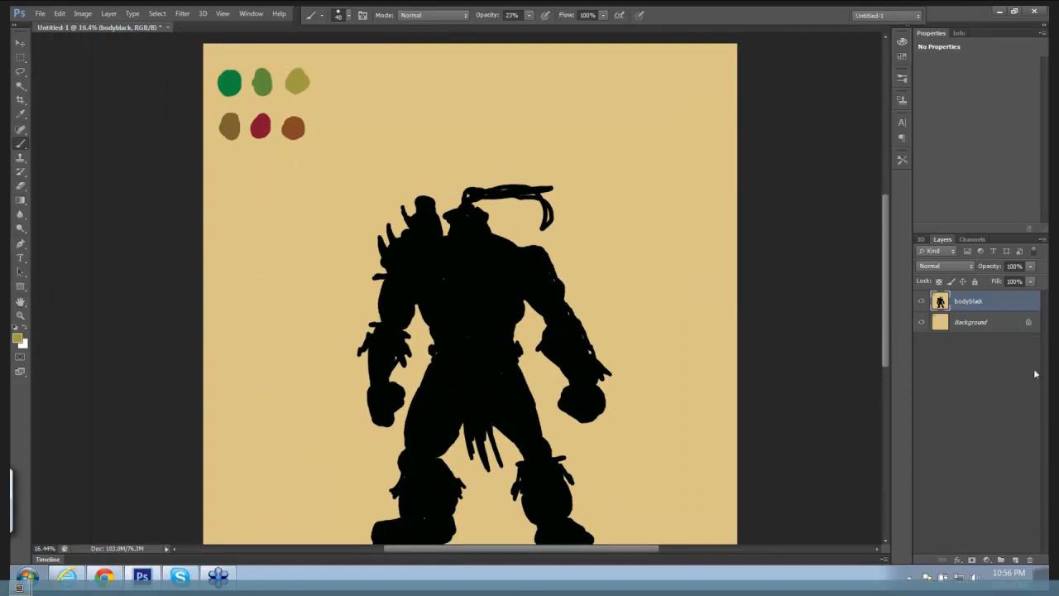
{"action": "left_click", "coordinate": [1042, 240]}
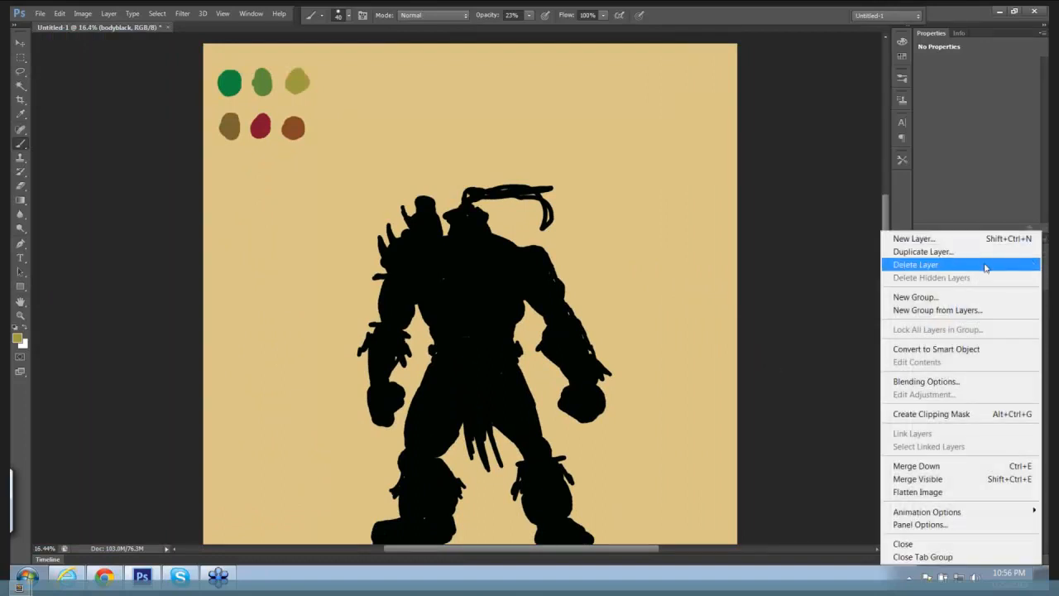
{"action": "left_click", "coordinate": [940, 254]}
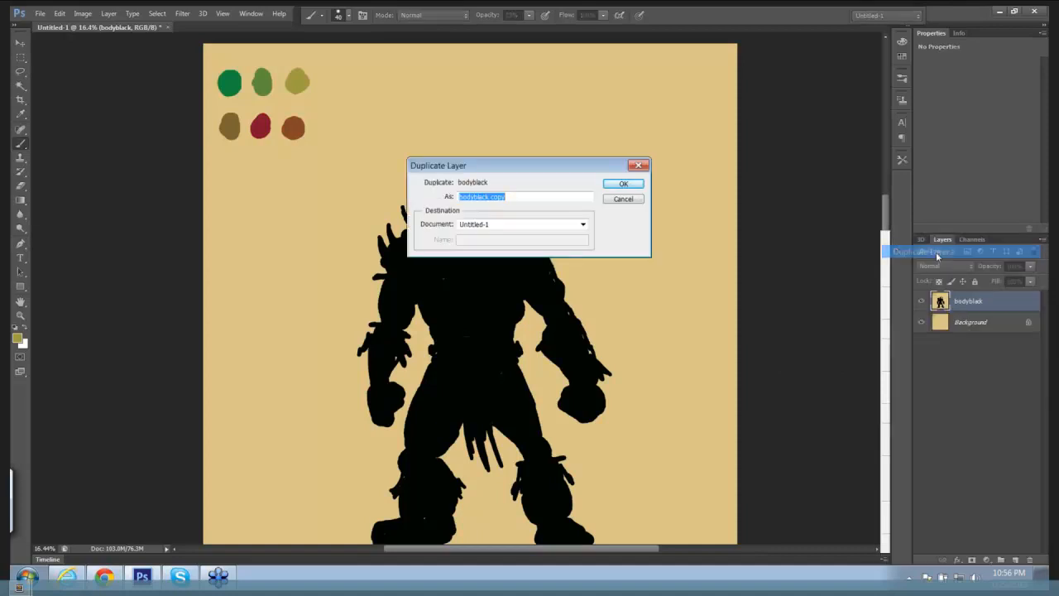
{"action": "left_click", "coordinate": [625, 184]}
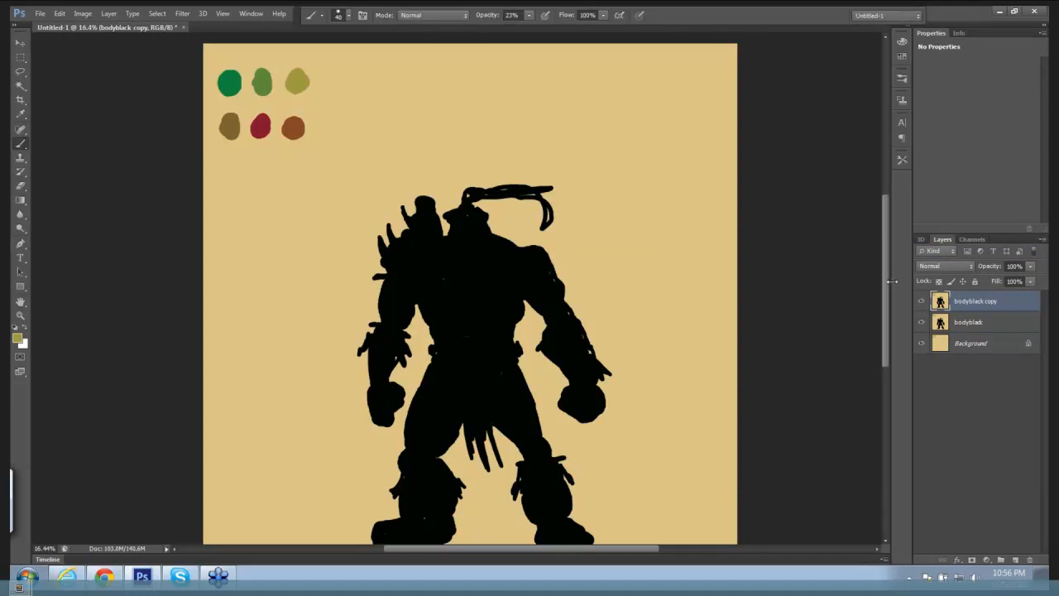
{"action": "left_click", "coordinate": [949, 271]}
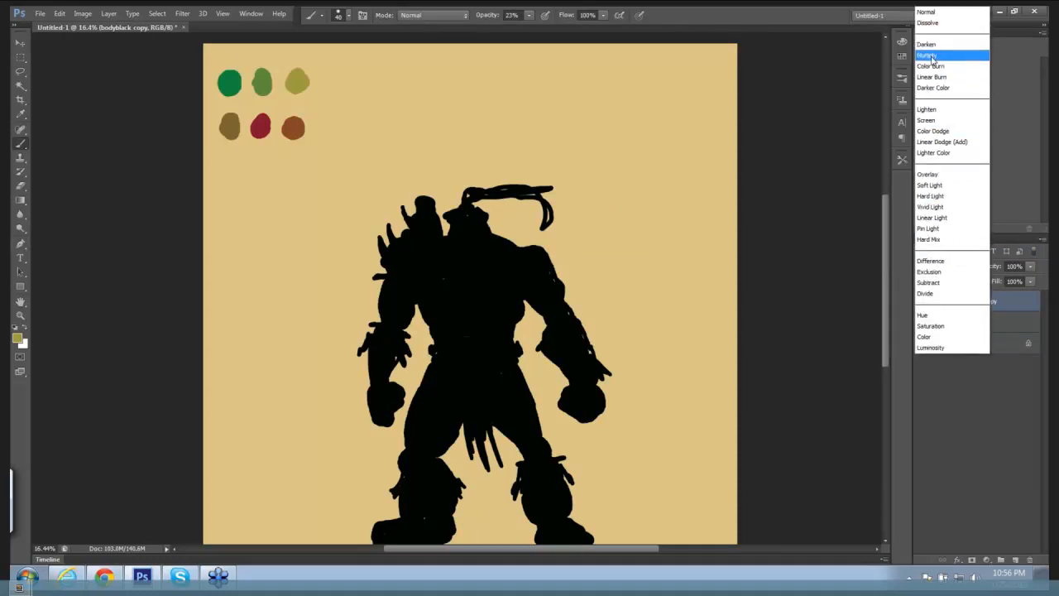
{"action": "left_click", "coordinate": [930, 58]}
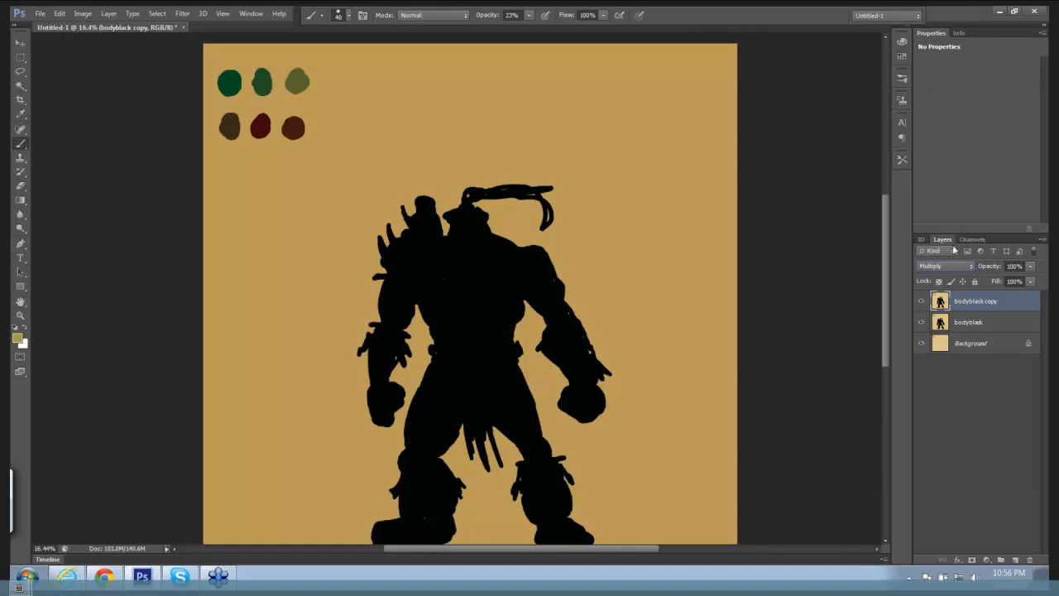
Add a new empty layer directly above the original bodyblack layer and name it lightmid.
{"action": "left_click", "coordinate": [994, 329]}
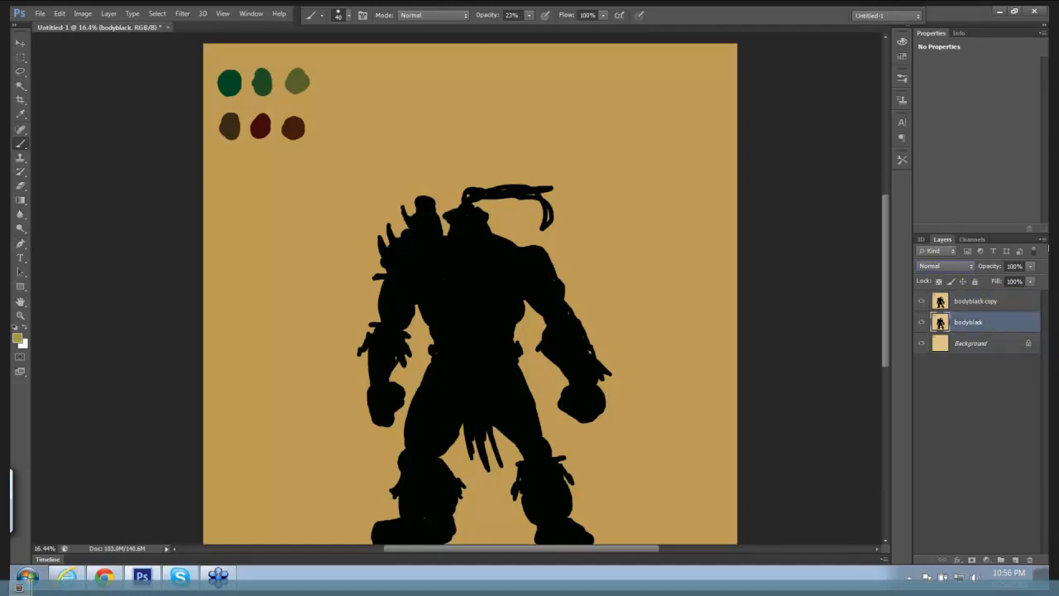
{"action": "left_click", "coordinate": [1042, 239]}
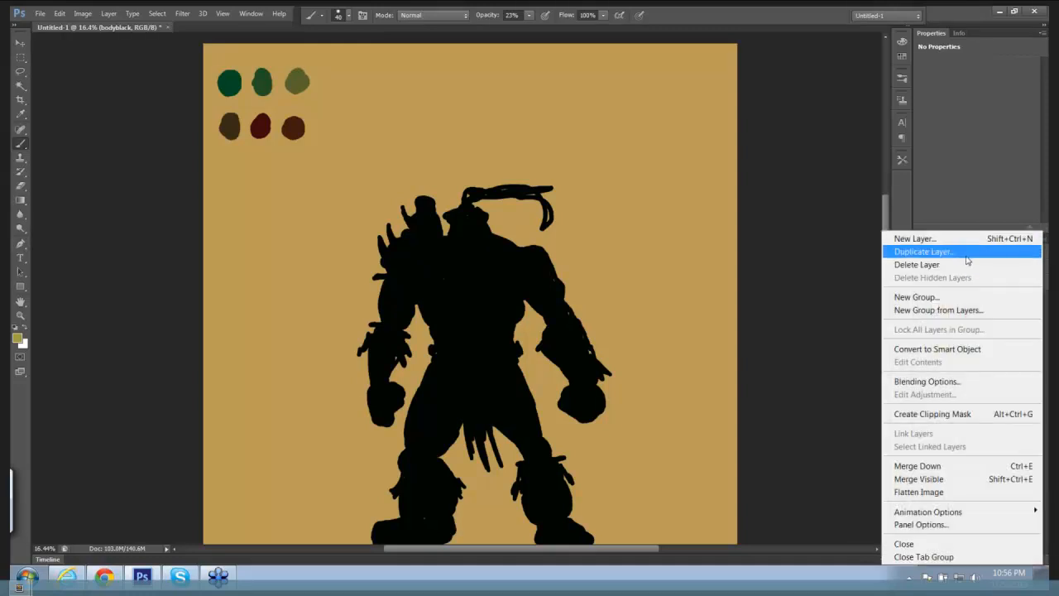
{"action": "left_click", "coordinate": [844, 284]}
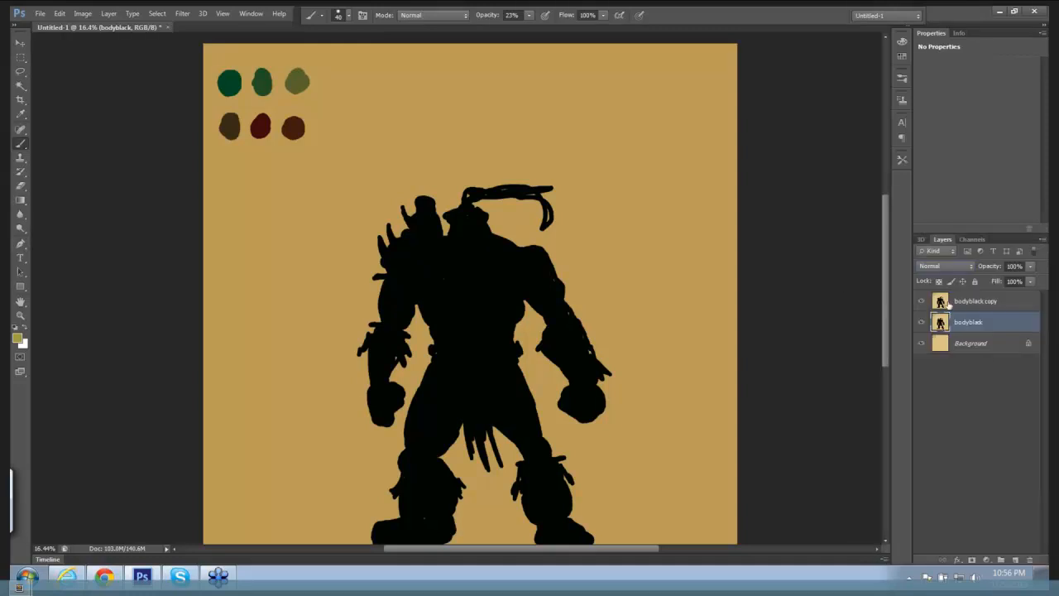
{"action": "left_click", "coordinate": [1015, 560]}
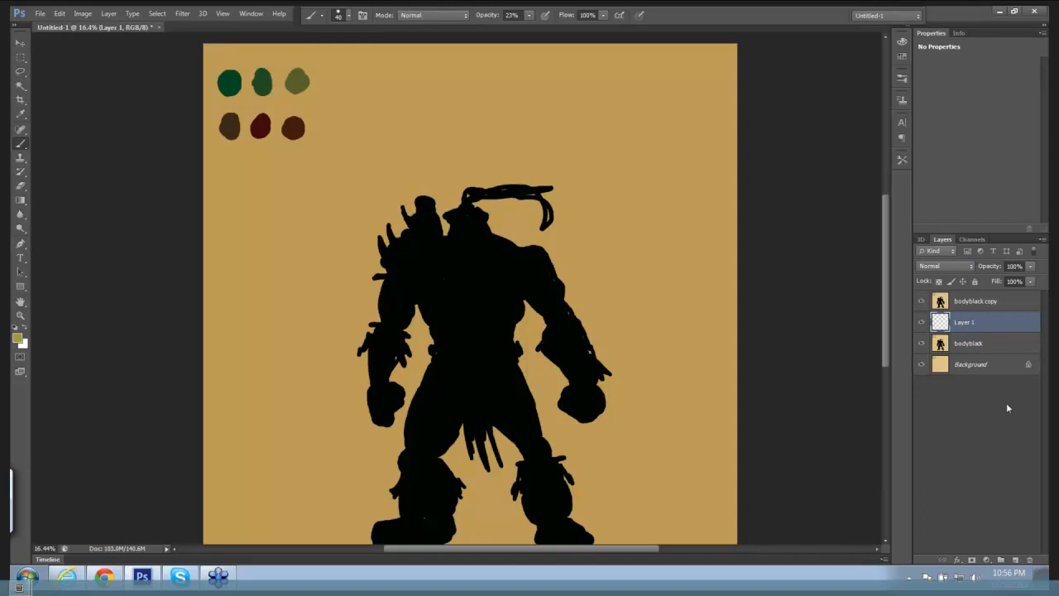
{"action": "double_click", "coordinate": [972, 324]}
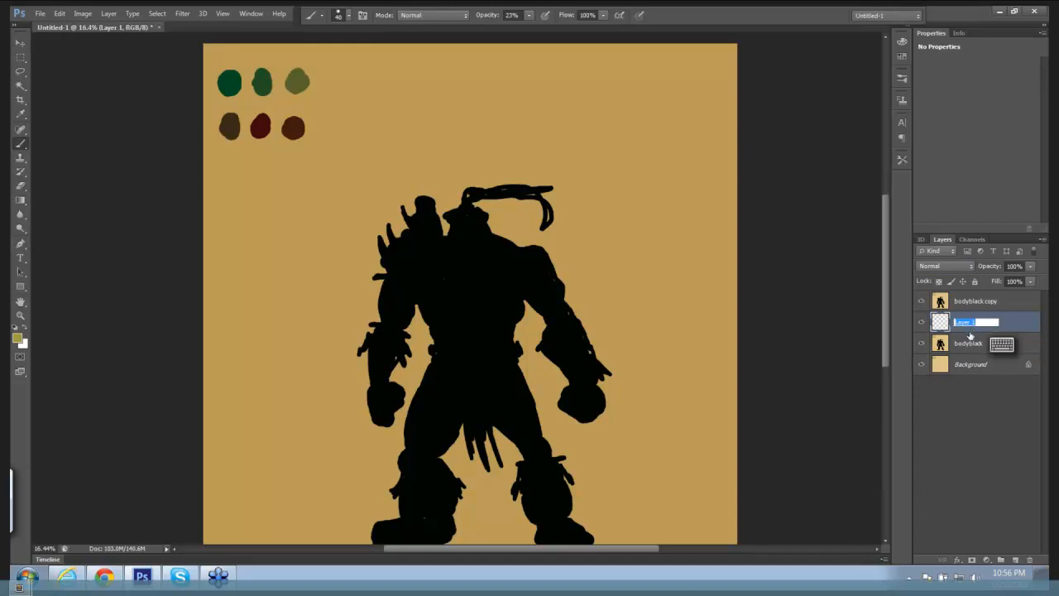
{"action": "key", "text": "BackSpace"}
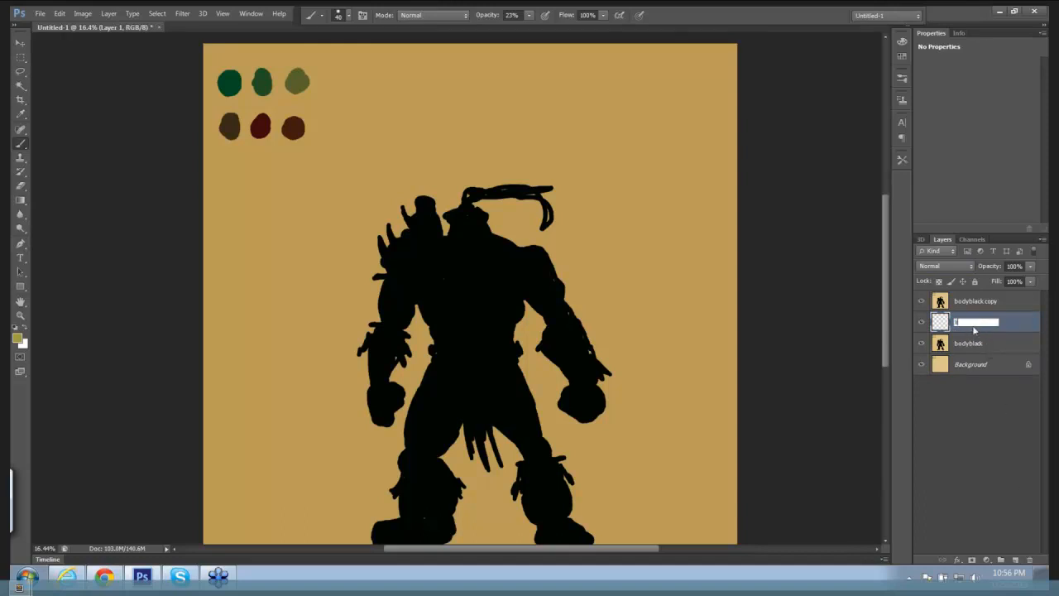
{"action": "type", "text": "lightmid"}
{"action": "key", "text": "Return"}
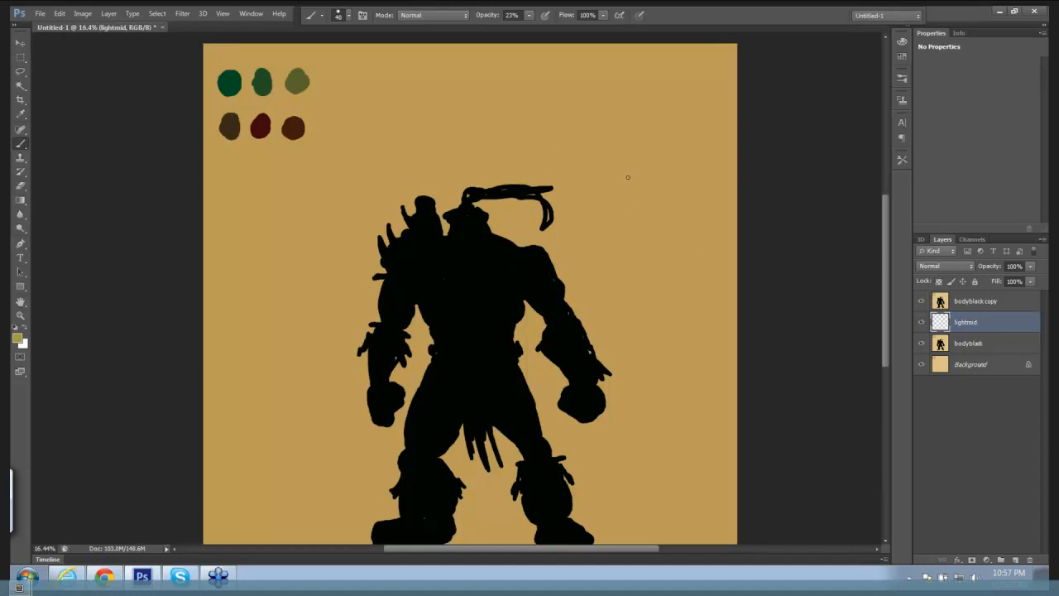
Undo the last action, then raise the brush opacity to 99% for painting on the figure's chest.
{"action": "key", "text": "ctrl+z"}
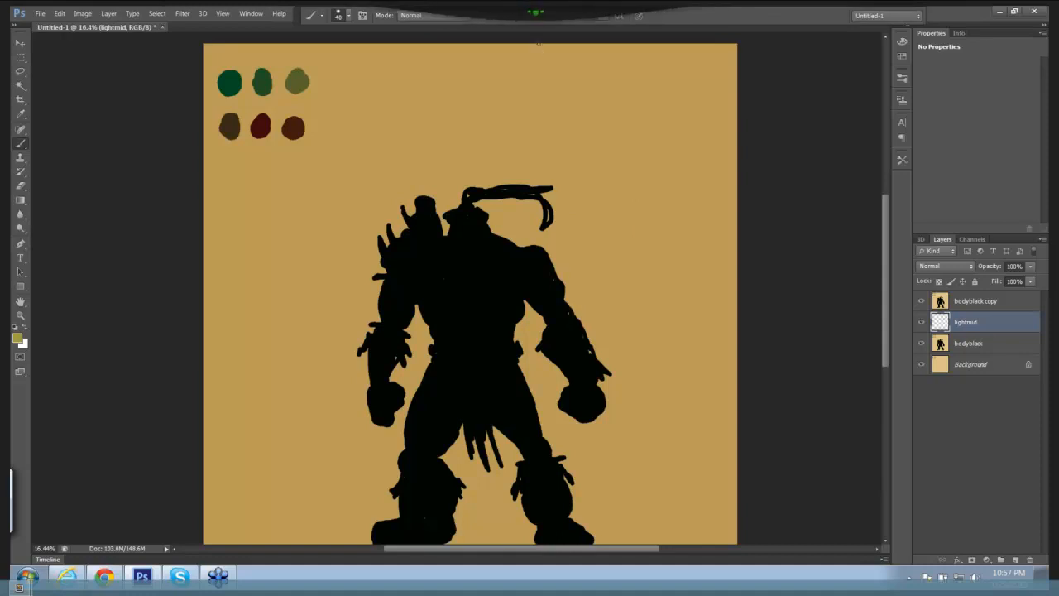
{"action": "left_click", "coordinate": [529, 15]}
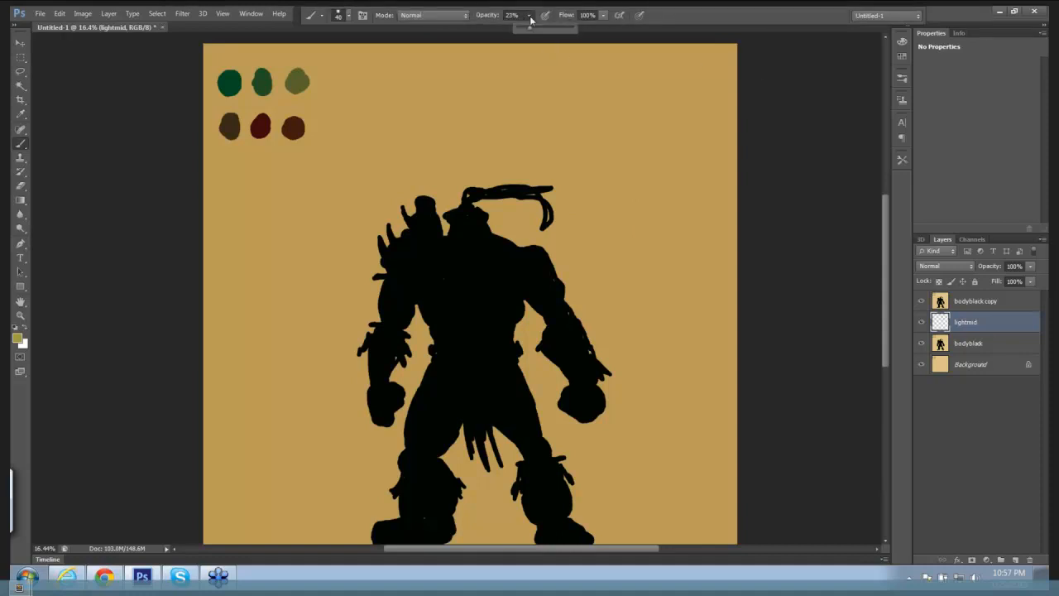
{"action": "left_click_drag", "start_coordinate": [530, 28], "coordinate": [541, 29]}
{"action": "left_click", "coordinate": [513, 250]}
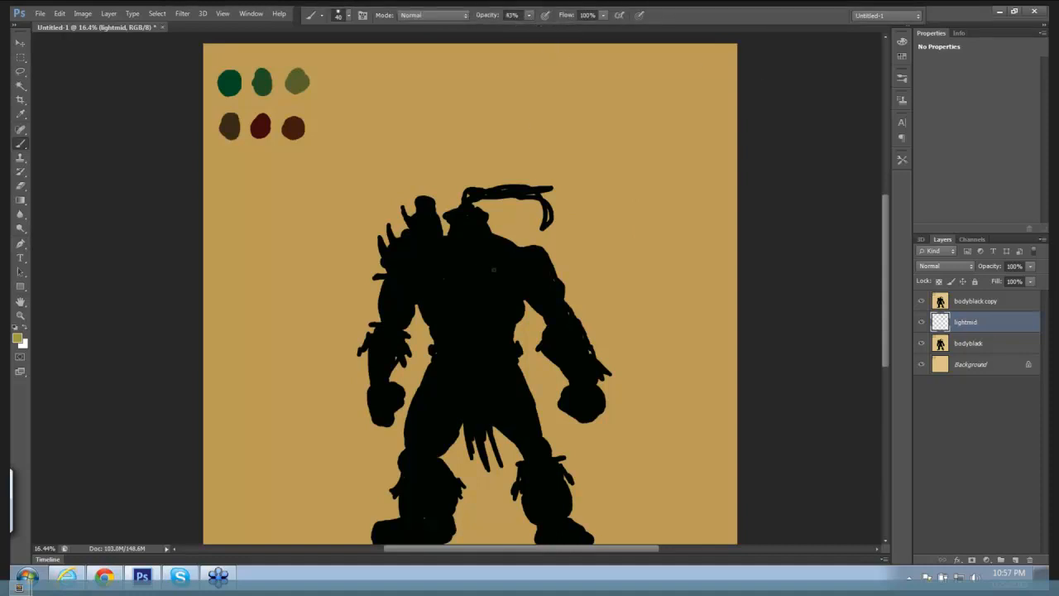
{"action": "left_click", "coordinate": [529, 15]}
{"action": "left_click_drag", "start_coordinate": [531, 28], "coordinate": [563, 29]}
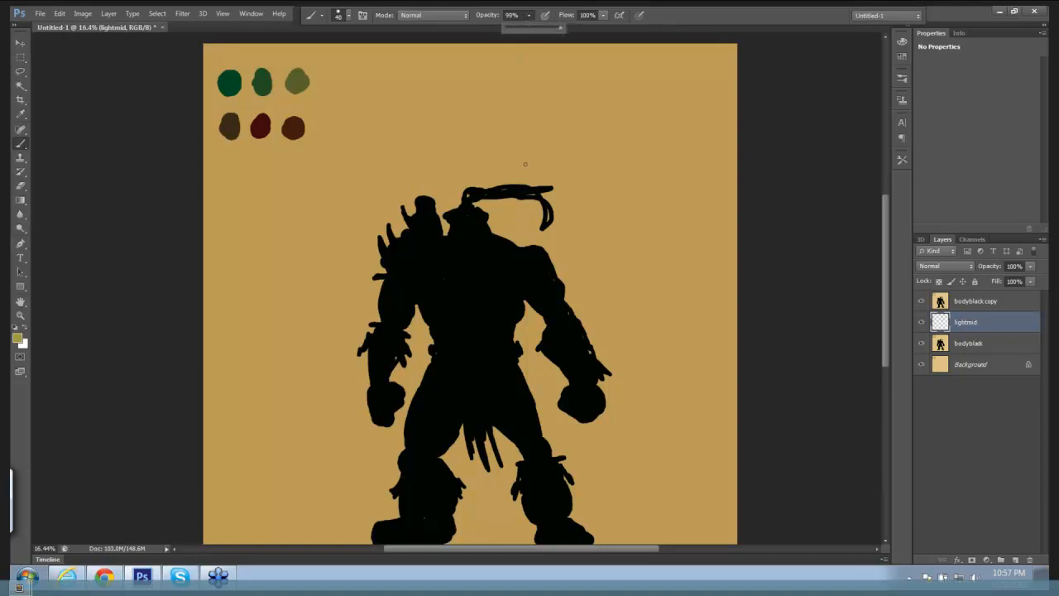
{"action": "left_click", "coordinate": [495, 242]}
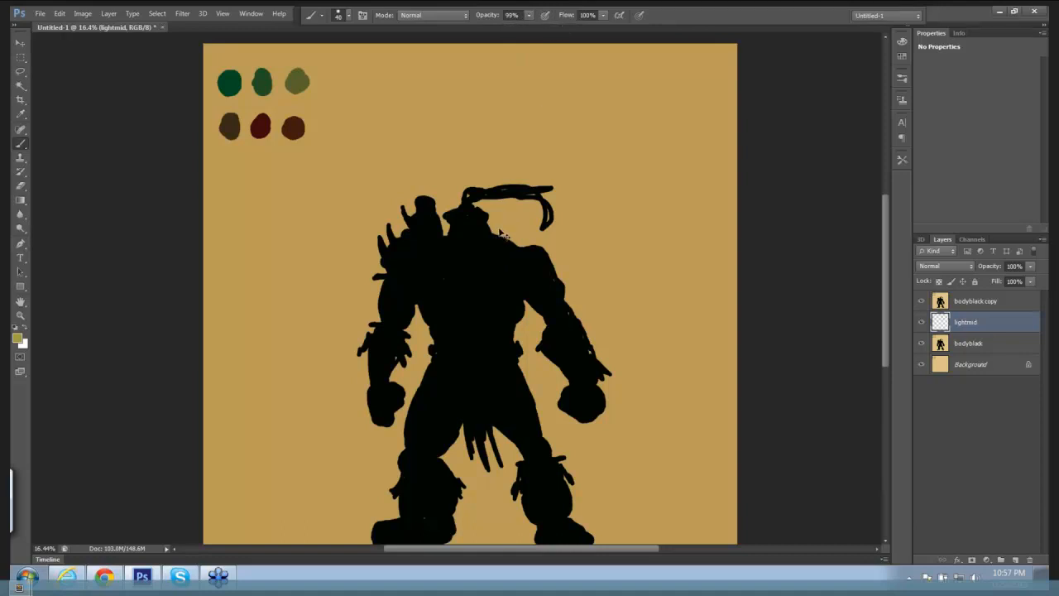
Try moving the lightmid layer above the bodyblack copy, and undo the reordering.
{"action": "left_click", "coordinate": [980, 343]}
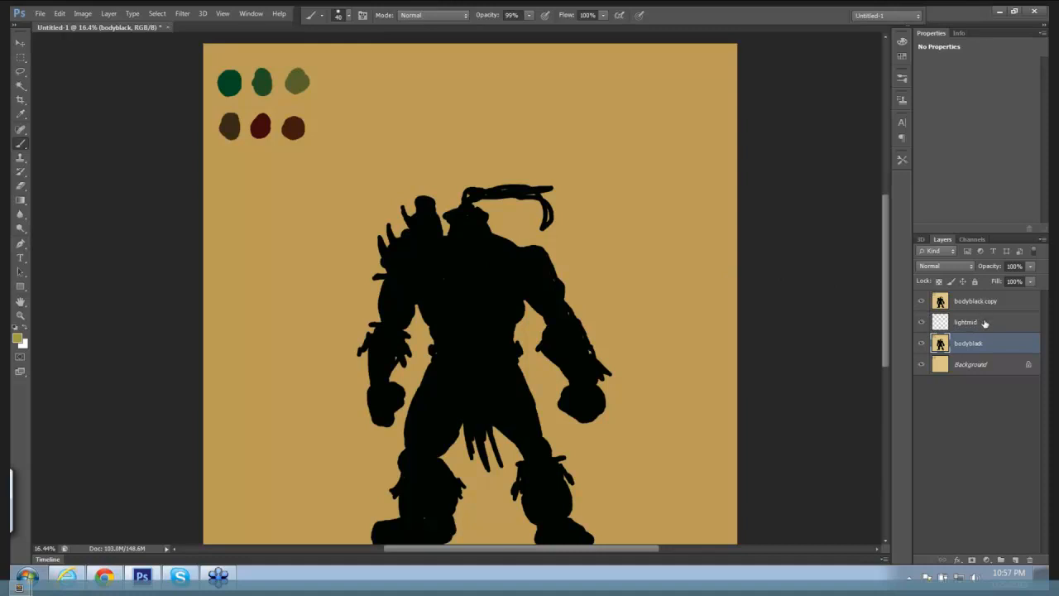
{"action": "left_click_drag", "start_coordinate": [985, 324], "coordinate": [985, 299]}
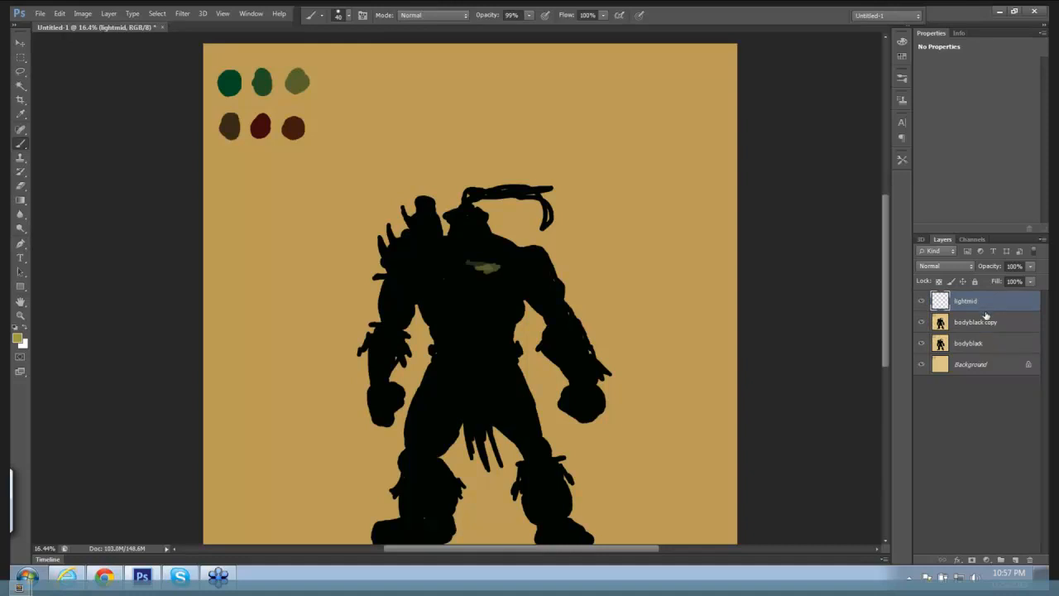
{"action": "left_click", "coordinate": [60, 14]}
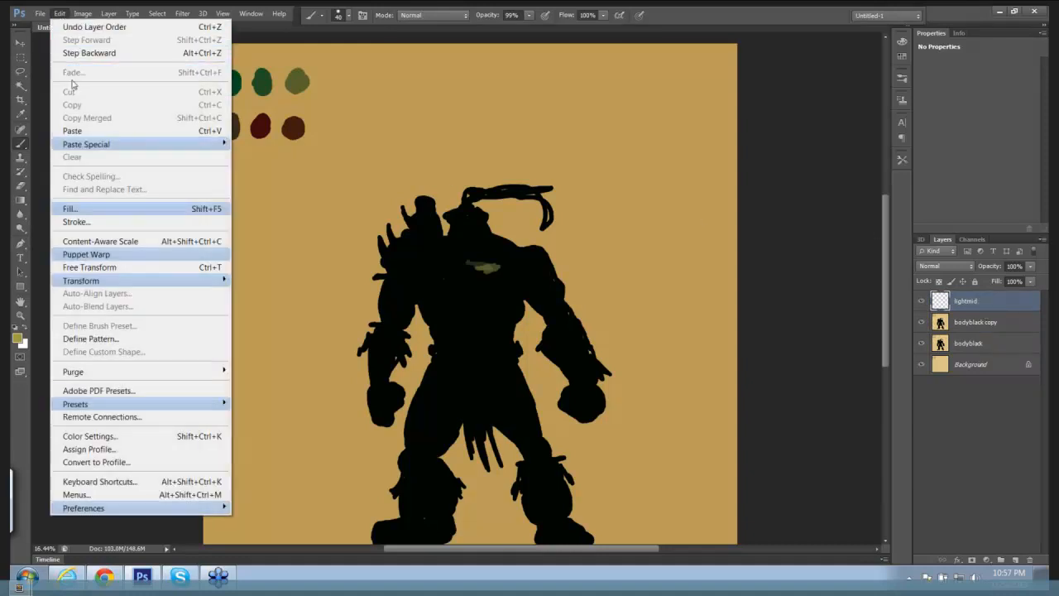
{"action": "left_click", "coordinate": [83, 52]}
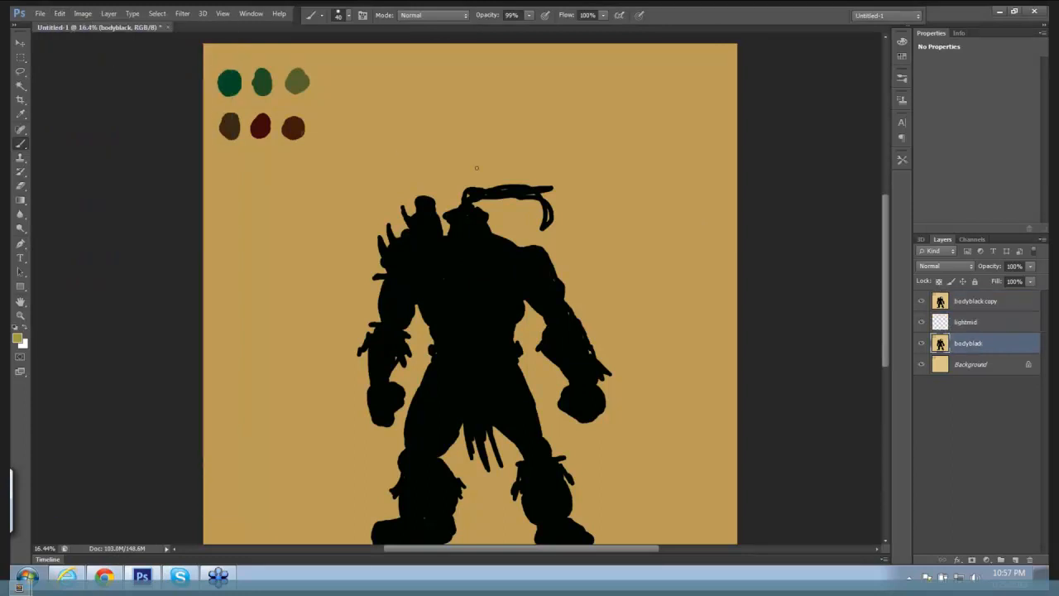
Delete the bodyblack copy and lightmid layers, leaving only bodyblack above the Background.
{"action": "left_click_drag", "start_coordinate": [986, 324], "coordinate": [1011, 513]}
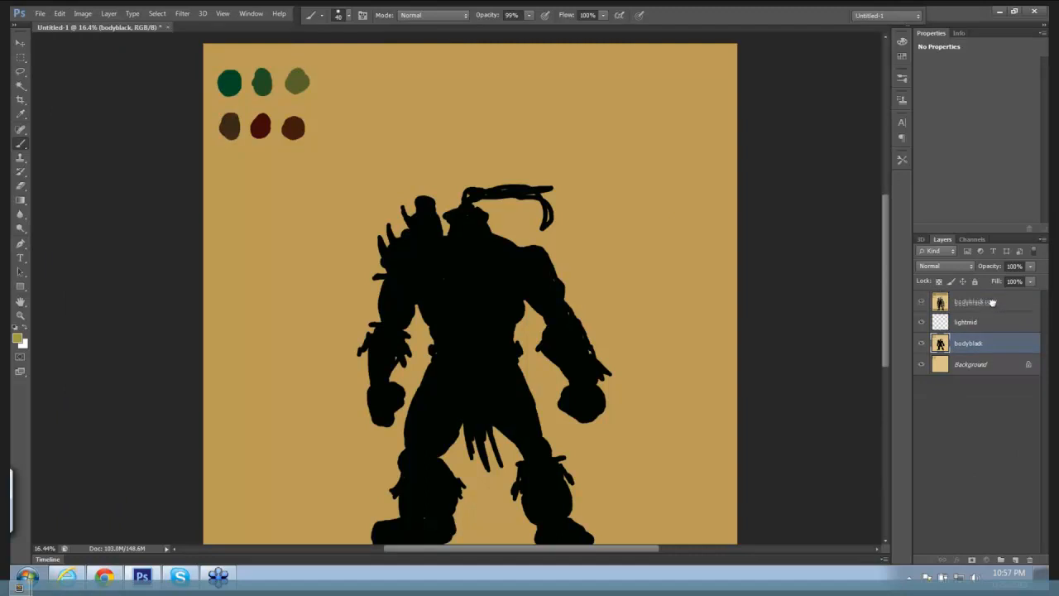
{"action": "left_click_drag", "start_coordinate": [993, 303], "coordinate": [1032, 535]}
{"action": "left_click_drag", "start_coordinate": [993, 303], "coordinate": [1029, 559]}
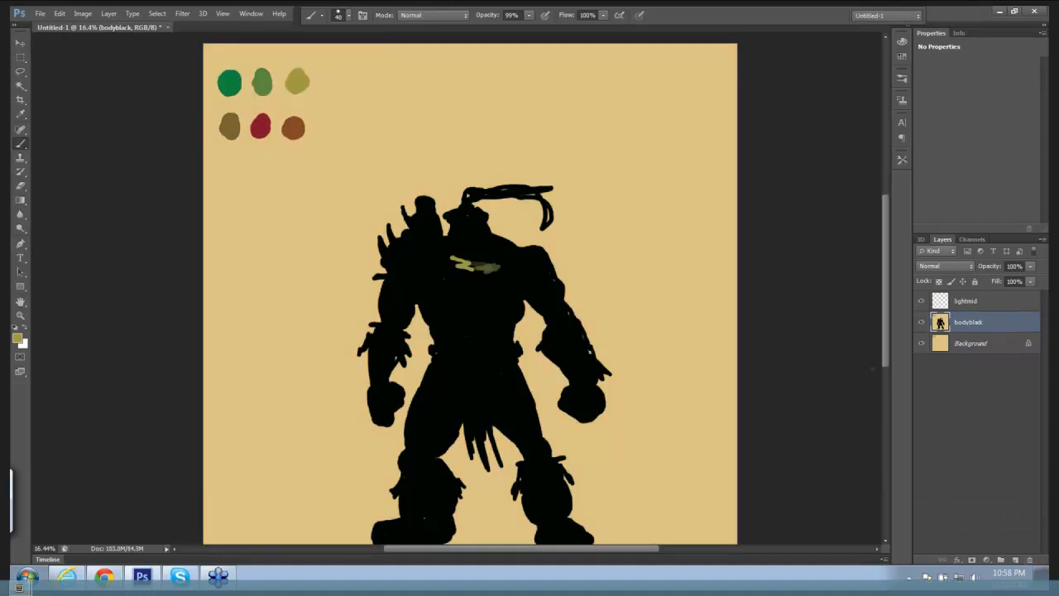
{"action": "left_click_drag", "start_coordinate": [983, 303], "coordinate": [1030, 559]}
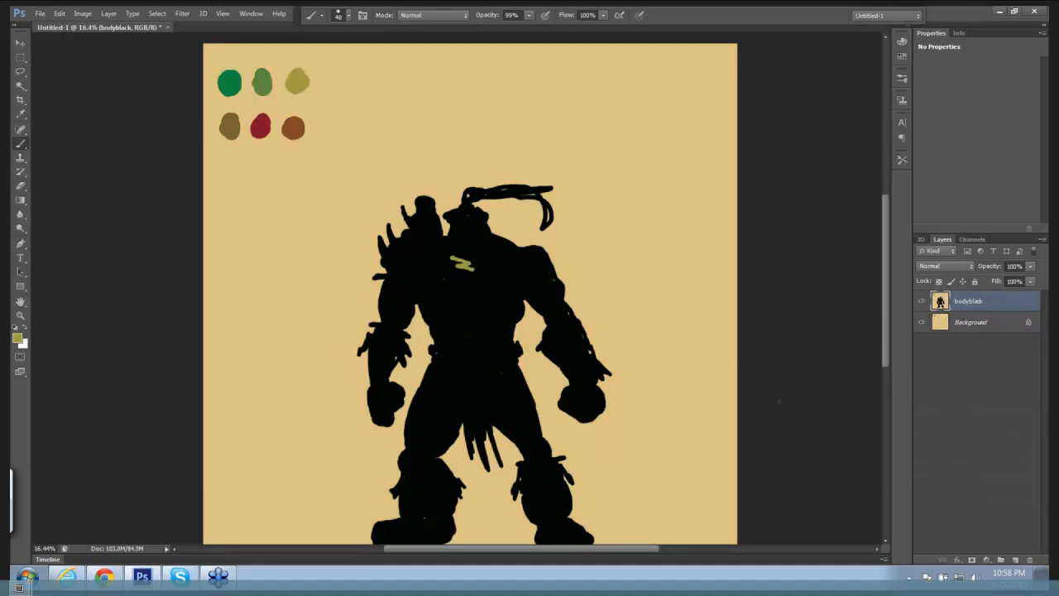
Set the foreground colour to near-black 030303 and paint over the olive zigzag stroke on the figure's chest.
{"action": "left_click", "coordinate": [16, 339]}
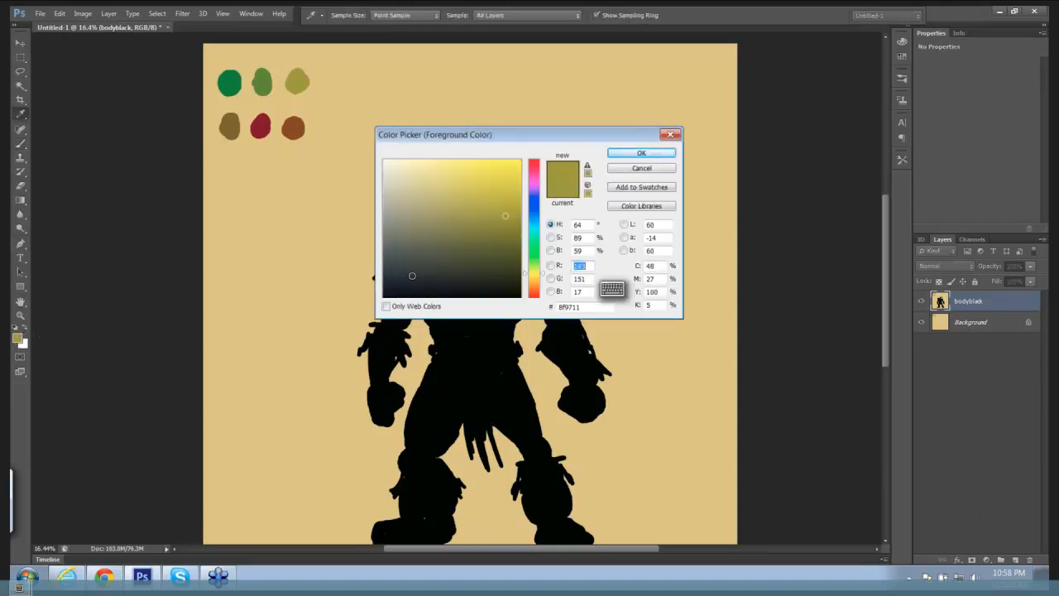
{"action": "left_click", "coordinate": [386, 295]}
{"action": "left_click", "coordinate": [633, 153]}
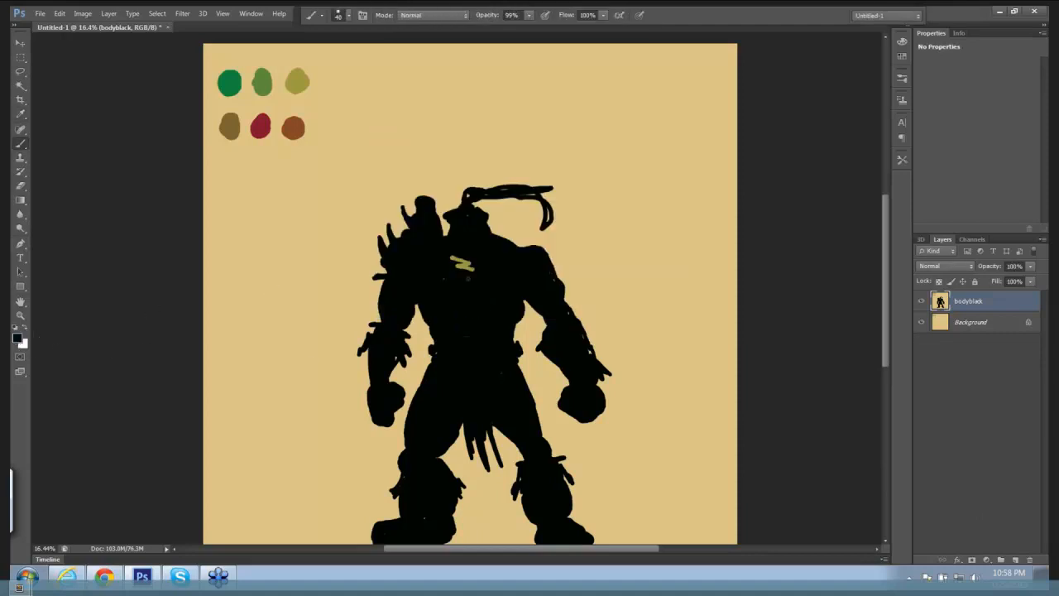
{"action": "left_click_drag", "start_coordinate": [454, 261], "coordinate": [459, 254]}
Duplicate the bodyblack layer again, reselect the original, and delete the copy.
{"action": "left_click", "coordinate": [1042, 239]}
{"action": "left_click", "coordinate": [952, 253]}
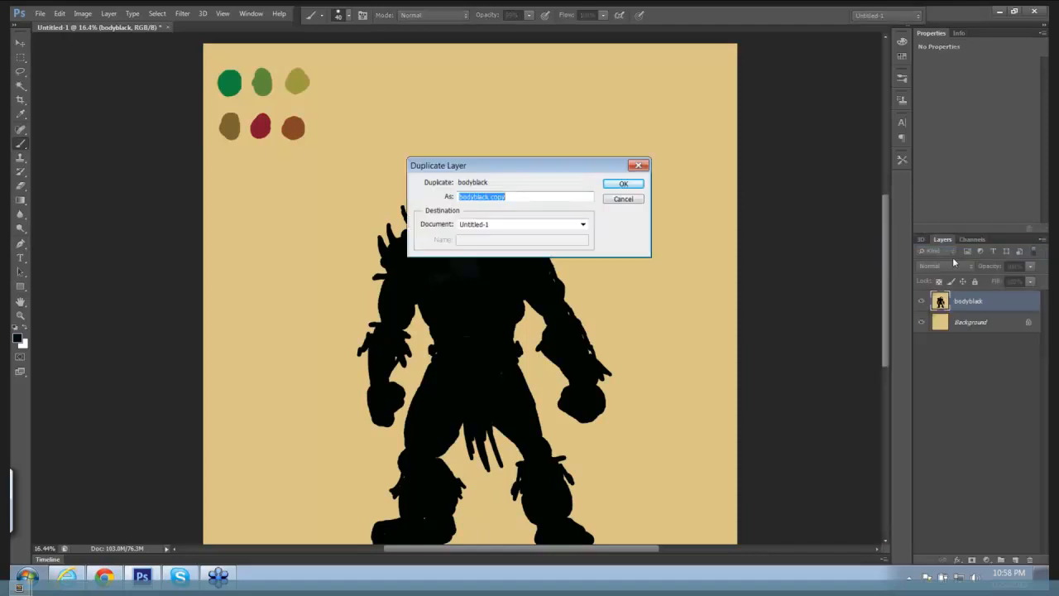
{"action": "left_click", "coordinate": [629, 182]}
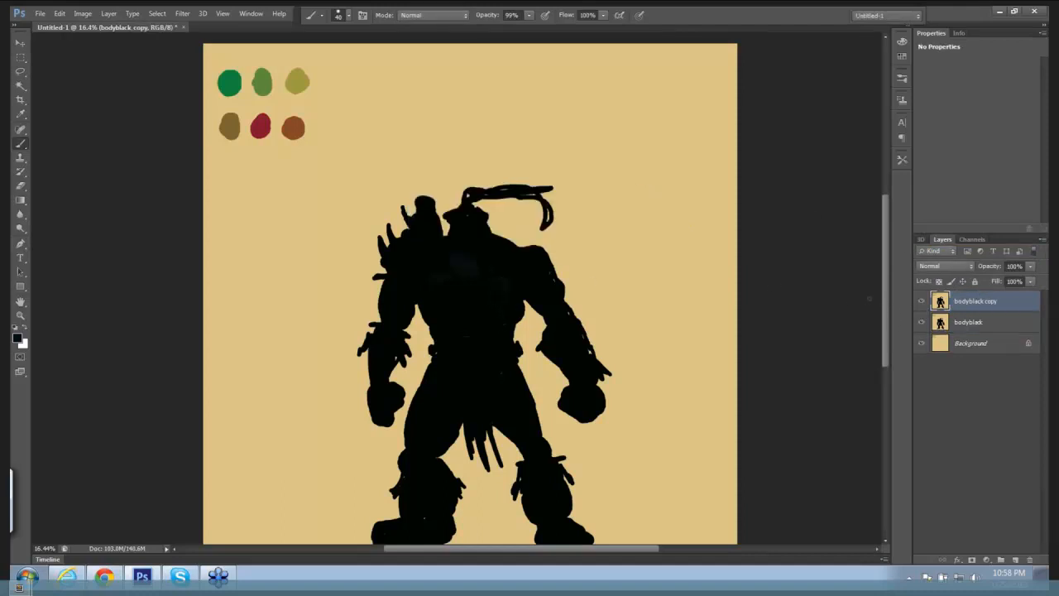
{"action": "left_click", "coordinate": [978, 324]}
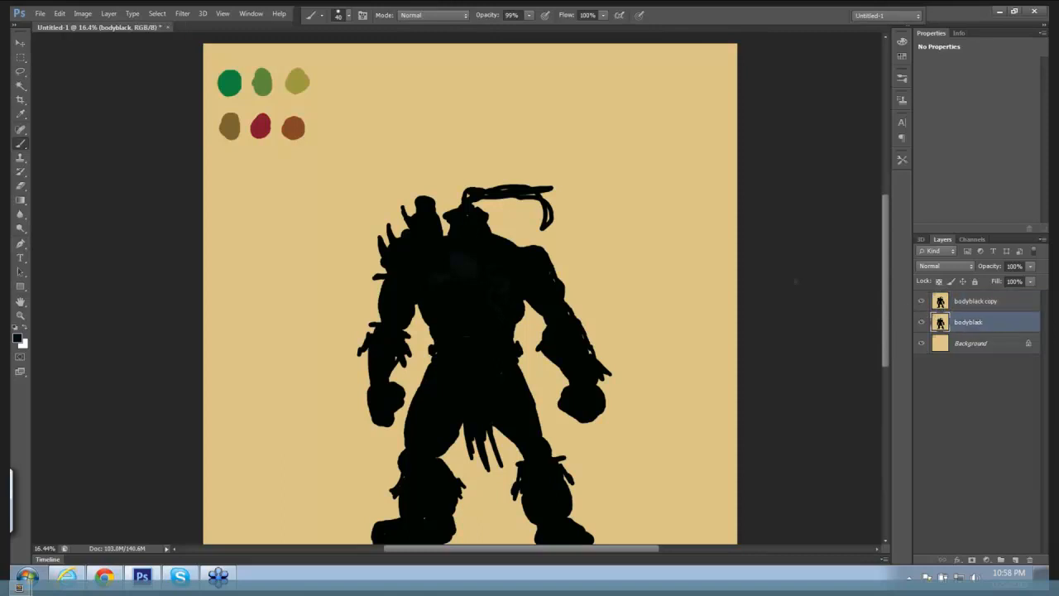
{"action": "mouse_move", "coordinate": [666, 242]}
{"action": "left_mouse_down"}
{"action": "mouse_move", "coordinate": [681, 246]}
{"action": "mouse_move", "coordinate": [668, 242]}
{"action": "left_mouse_up"}
{"action": "mouse_move", "coordinate": [651, 215]}
{"action": "left_mouse_down"}
{"action": "mouse_move", "coordinate": [732, 144]}
{"action": "mouse_move", "coordinate": [667, 207]}
{"action": "left_mouse_up"}
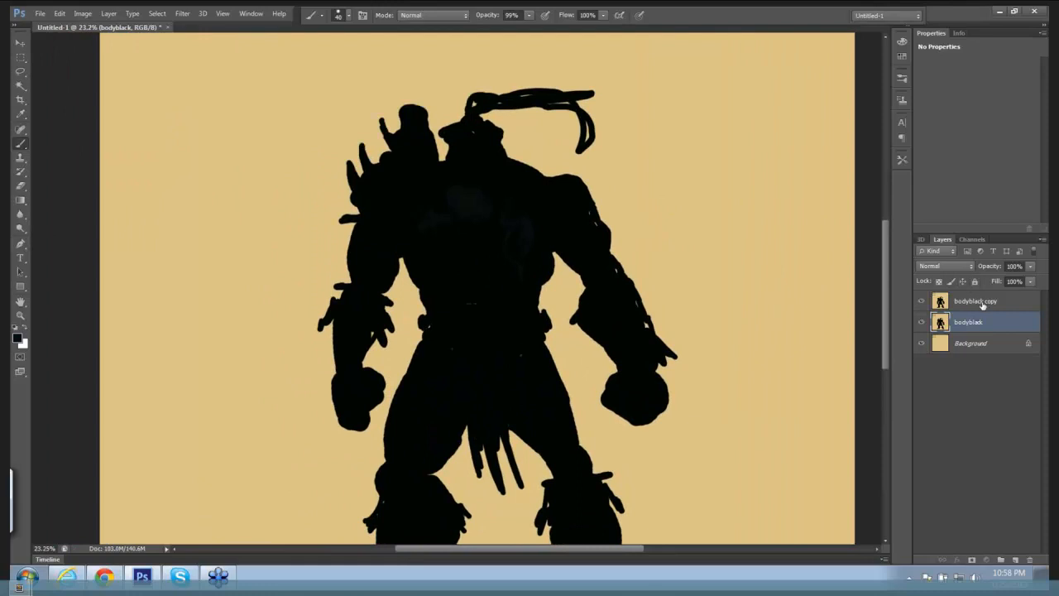
{"action": "left_click_drag", "start_coordinate": [981, 303], "coordinate": [1027, 557]}
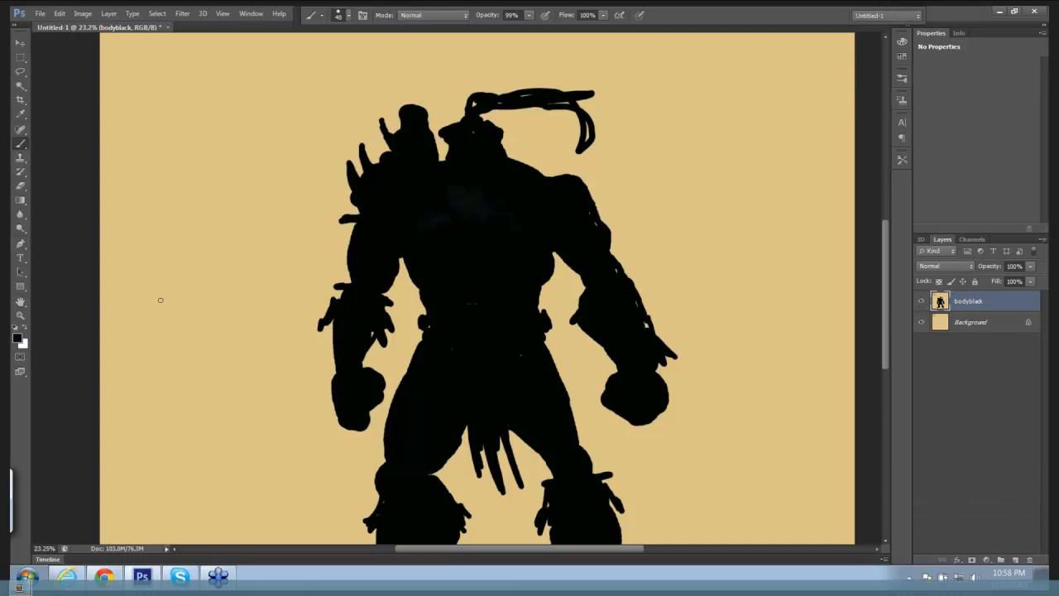
Set the foreground colour's hue to 141 degrees and make the Background layer active.
{"action": "left_click", "coordinate": [17, 338]}
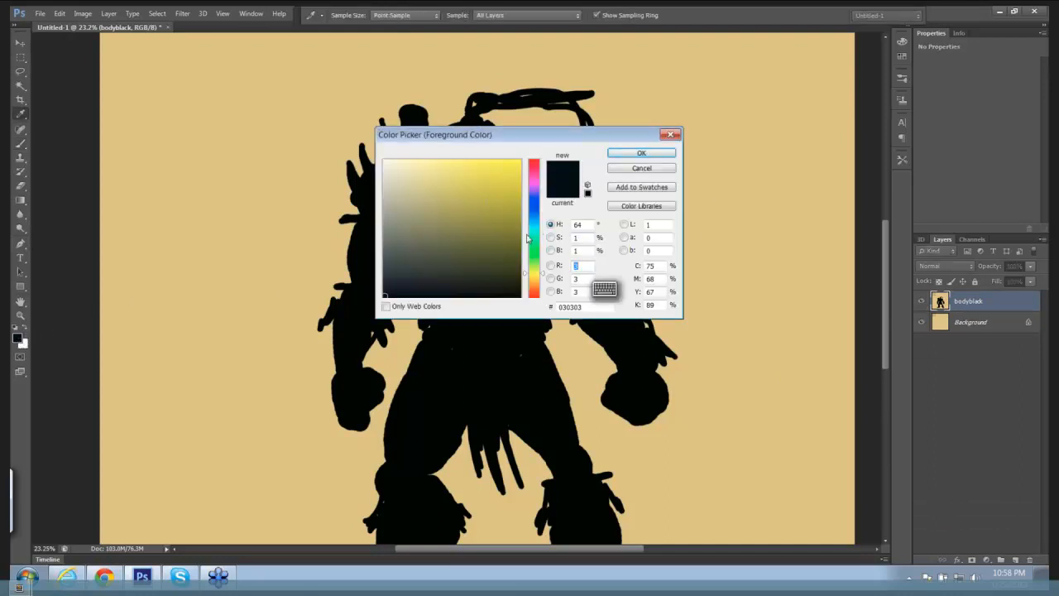
{"action": "left_click", "coordinate": [532, 243]}
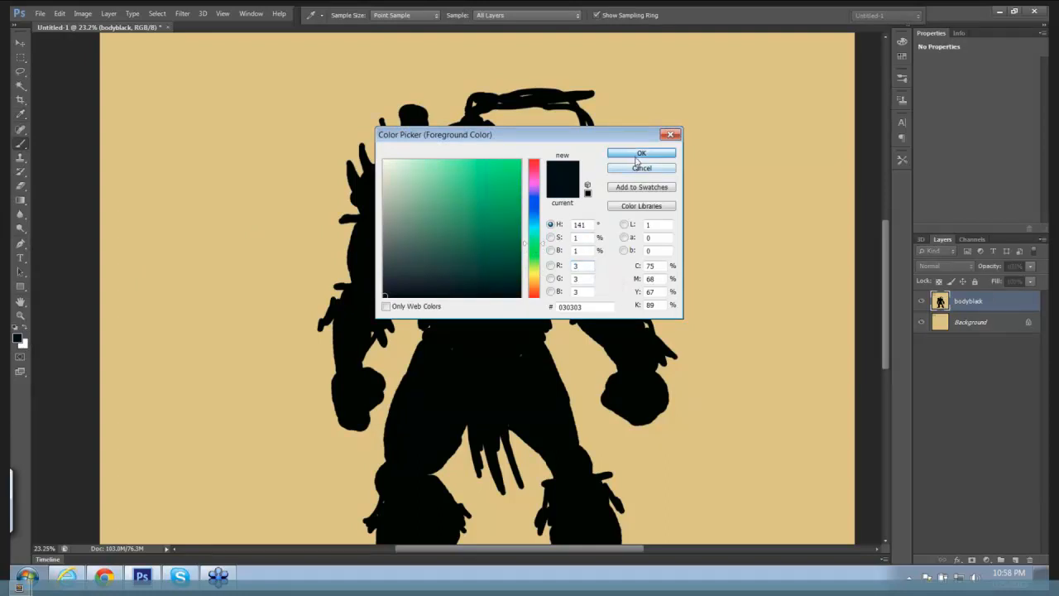
{"action": "left_click", "coordinate": [637, 153]}
{"action": "left_click", "coordinate": [961, 321]}
{"action": "scroll", "coordinate": [704, 196], "scroll_direction": "up", "scroll_amount": 6}
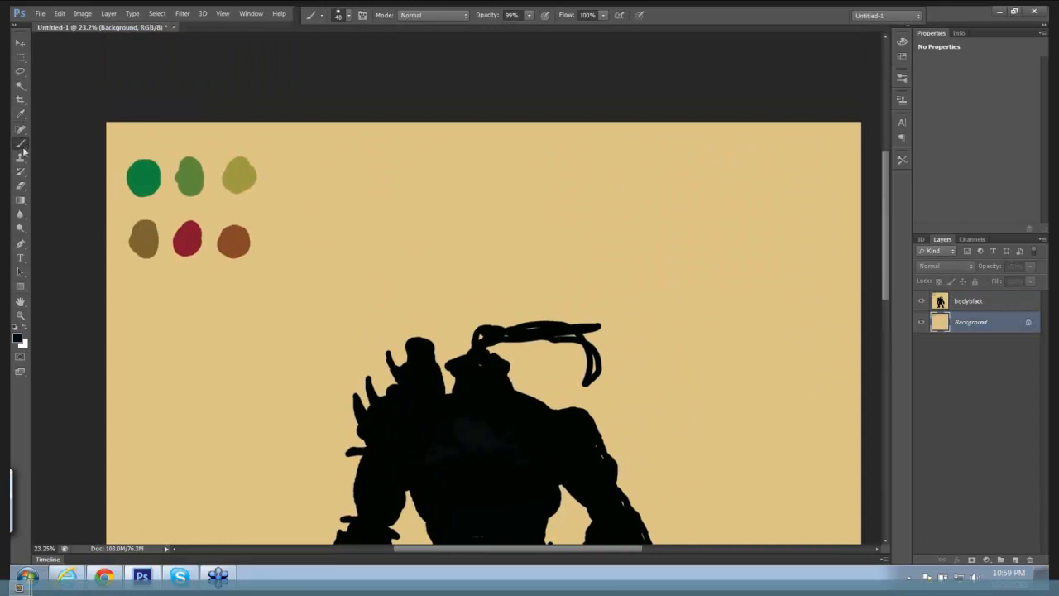
Sample the olive swatch and set up a size 15 brush at 100% opacity on the bodyblack layer.
{"action": "left_click", "coordinate": [21, 113]}
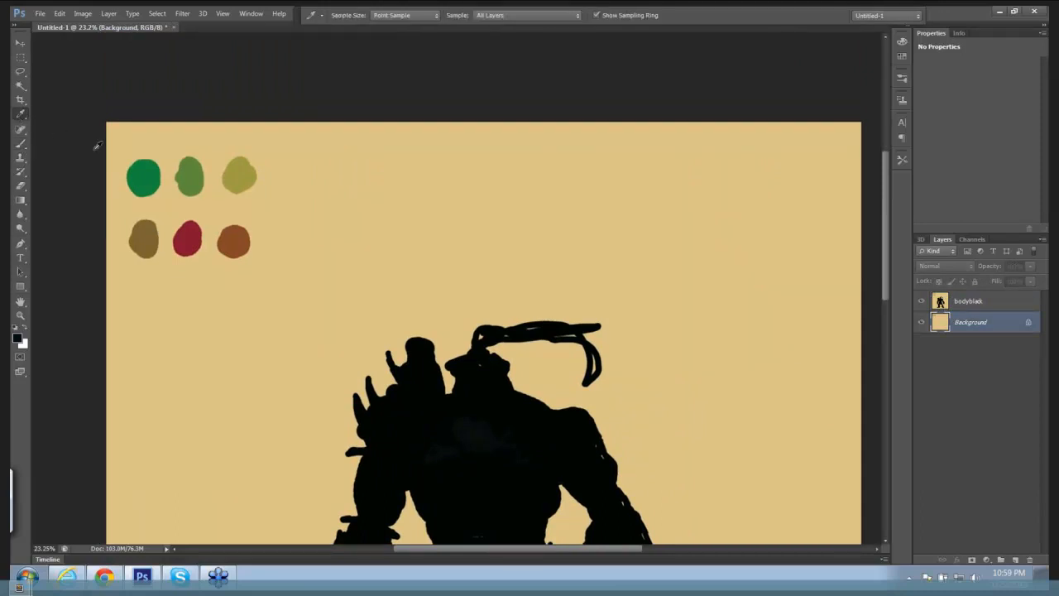
{"action": "left_click", "coordinate": [238, 179]}
{"action": "left_click_drag", "start_coordinate": [610, 256], "coordinate": [676, 158]}
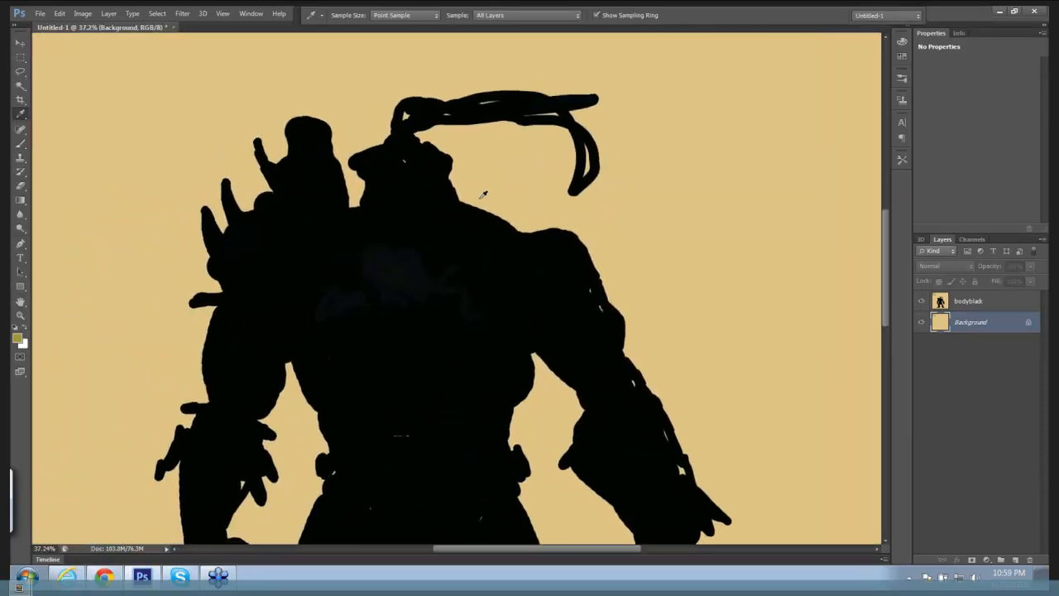
{"action": "key", "text": "b"}
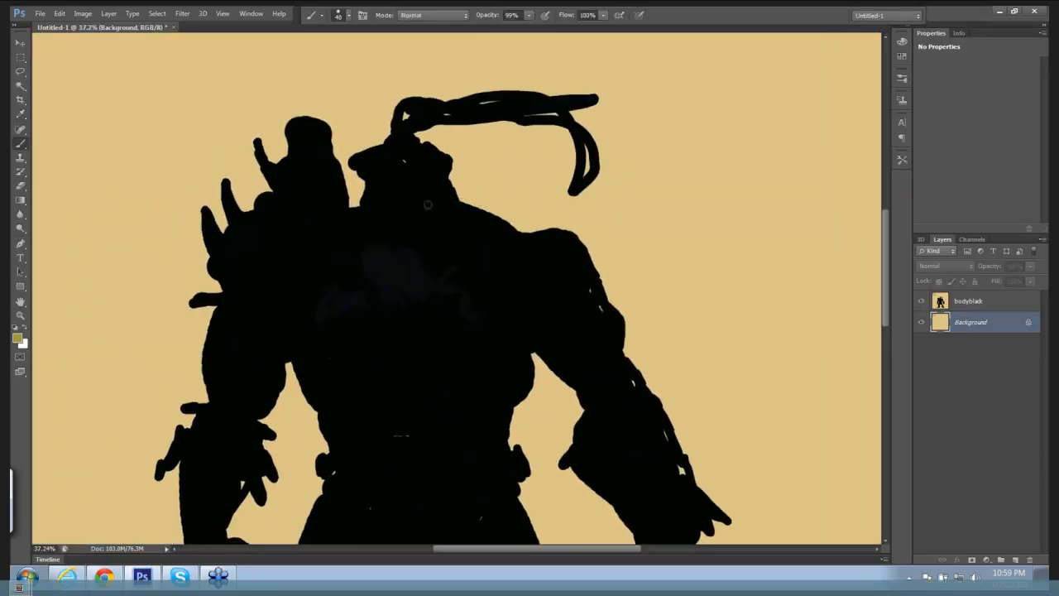
{"action": "key", "text": "bracketleft"}
{"action": "left_click", "coordinate": [529, 15]}
{"action": "left_click", "coordinate": [532, 28]}
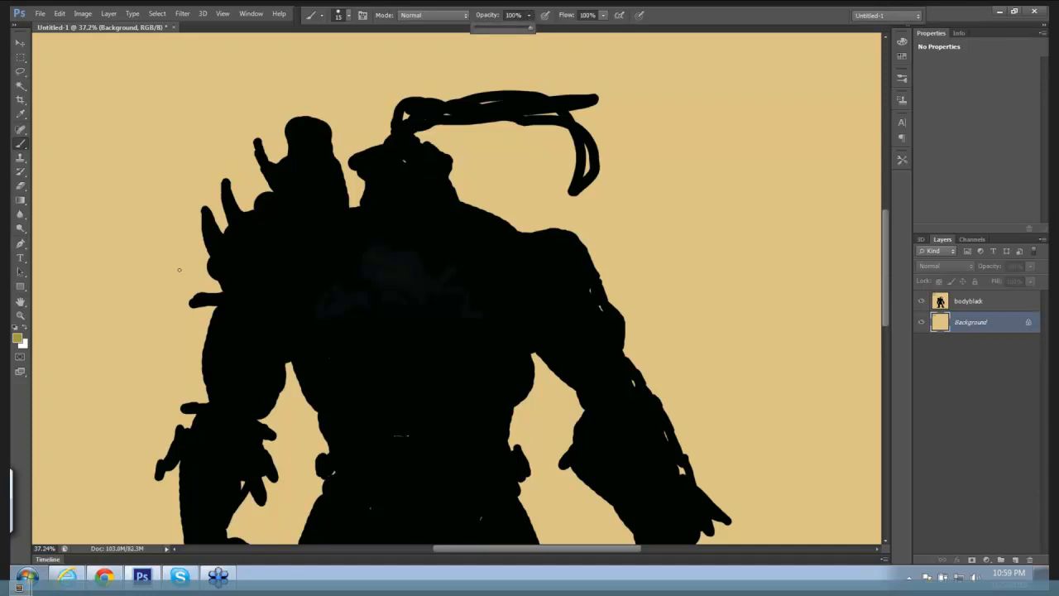
{"action": "left_click", "coordinate": [982, 299]}
Try an olive stroke on the face, undo it, and lower the brush opacity to 43%.
{"action": "left_click_drag", "start_coordinate": [415, 165], "coordinate": [425, 163]}
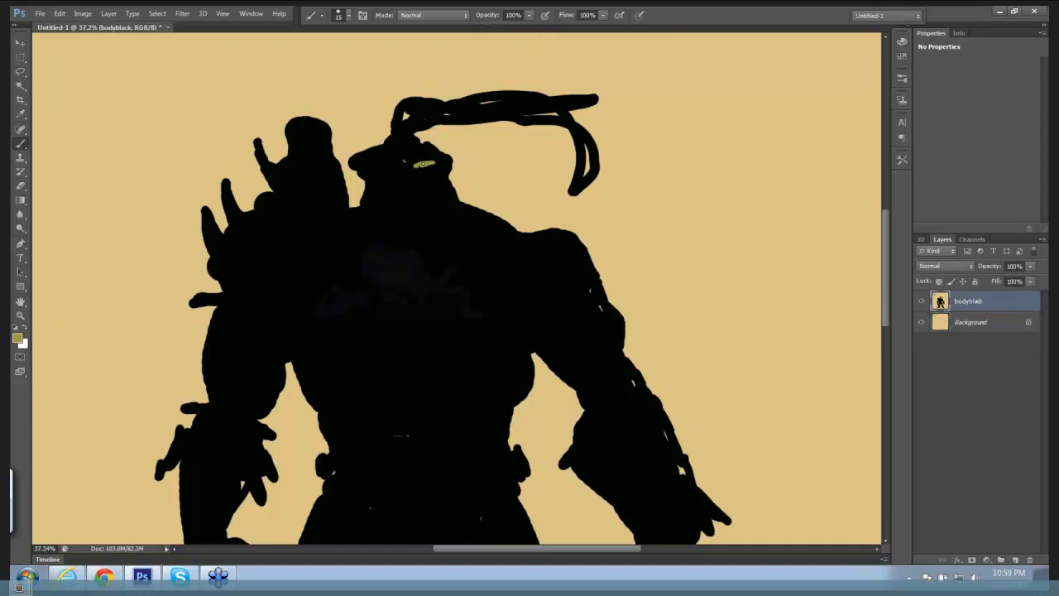
{"action": "key", "text": "ctrl+z"}
{"action": "left_click", "coordinate": [529, 14]}
{"action": "left_click_drag", "start_coordinate": [529, 30], "coordinate": [499, 37]}
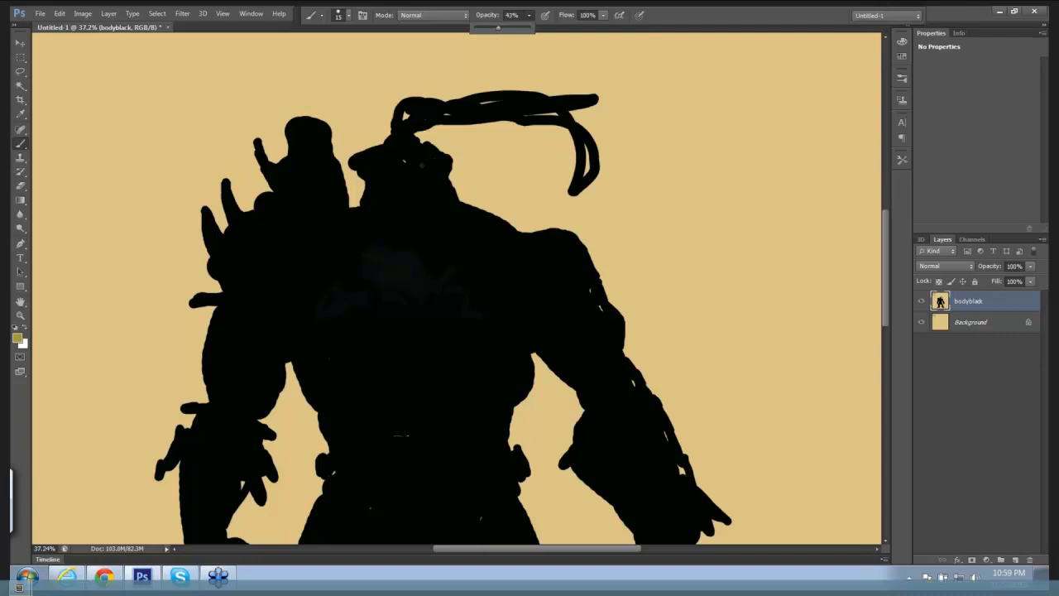
Paint translucent olive highlights on the figure's forehead, cheeks and jaw, enlarging the brush to size 30.
{"action": "key", "text": "bracketright"}
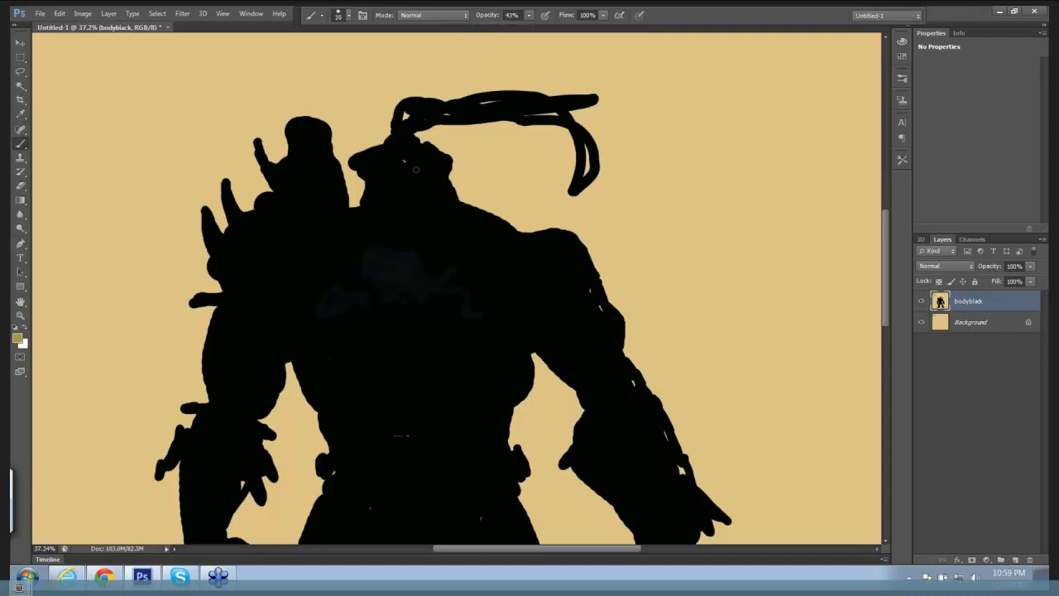
{"action": "mouse_move", "coordinate": [416, 157]}
{"action": "left_mouse_down"}
{"action": "mouse_move", "coordinate": [437, 162]}
{"action": "mouse_move", "coordinate": [378, 162]}
{"action": "mouse_move", "coordinate": [401, 172]}
{"action": "mouse_move", "coordinate": [383, 172]}
{"action": "mouse_move", "coordinate": [437, 169]}
{"action": "left_mouse_up"}
{"action": "key", "text": "bracketright"}
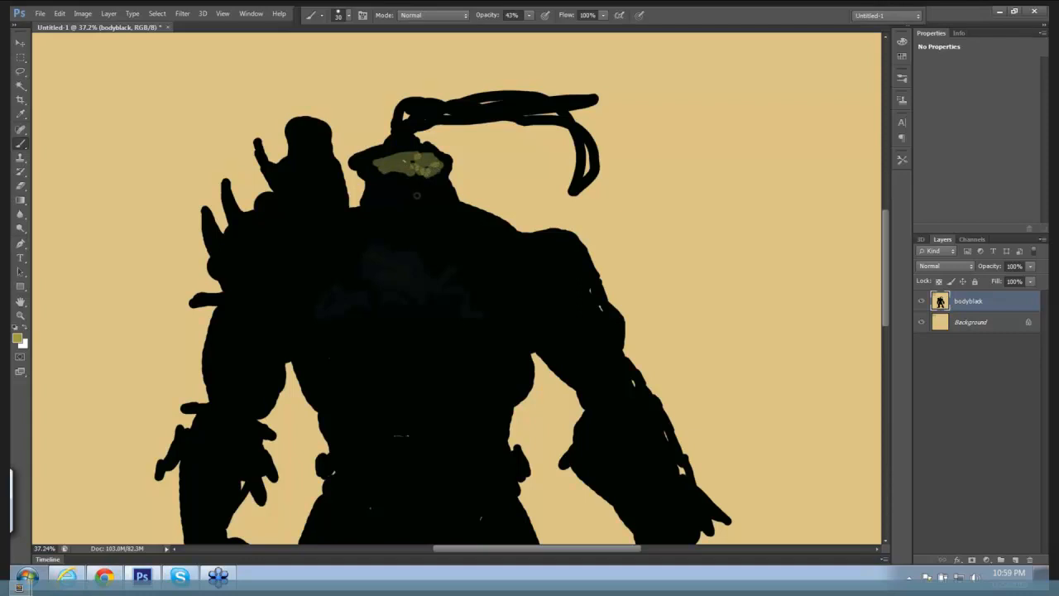
{"action": "mouse_move", "coordinate": [396, 193]}
{"action": "left_mouse_down"}
{"action": "mouse_move", "coordinate": [385, 191]}
{"action": "mouse_move", "coordinate": [403, 205]}
{"action": "mouse_move", "coordinate": [386, 196]}
{"action": "mouse_move", "coordinate": [404, 211]}
{"action": "mouse_move", "coordinate": [448, 201]}
{"action": "mouse_move", "coordinate": [416, 212]}
{"action": "mouse_move", "coordinate": [440, 223]}
{"action": "mouse_move", "coordinate": [378, 212]}
{"action": "mouse_move", "coordinate": [414, 240]}
{"action": "mouse_move", "coordinate": [447, 233]}
{"action": "mouse_move", "coordinate": [453, 217]}
{"action": "left_mouse_up"}
{"action": "mouse_move", "coordinate": [384, 182]}
{"action": "left_mouse_down"}
{"action": "mouse_move", "coordinate": [371, 168]}
{"action": "mouse_move", "coordinate": [363, 180]}
{"action": "mouse_move", "coordinate": [371, 197]}
{"action": "mouse_move", "coordinate": [376, 184]}
{"action": "mouse_move", "coordinate": [362, 175]}
{"action": "left_mouse_up"}
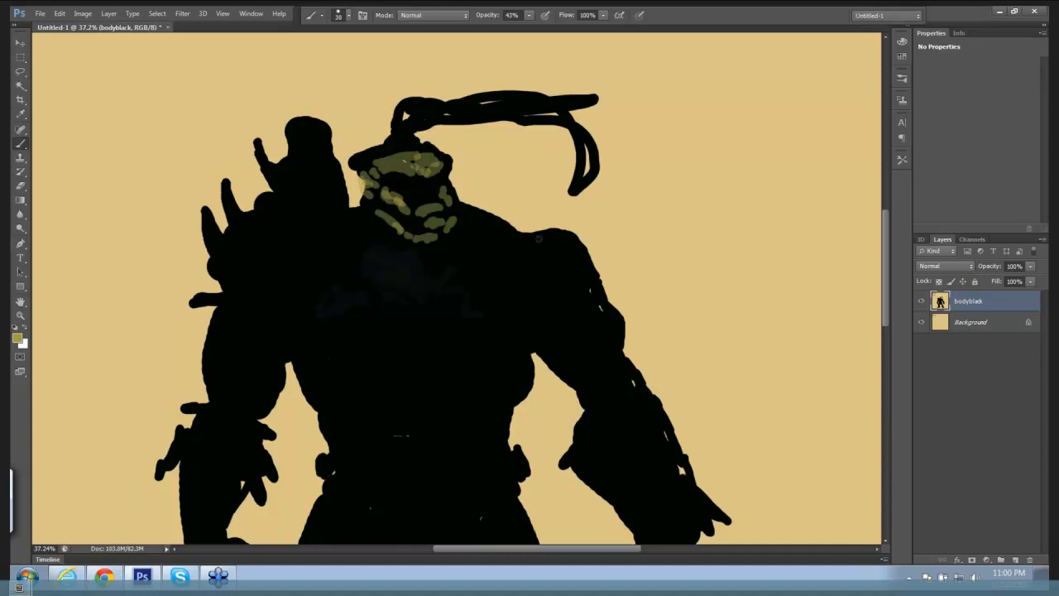
Enlarge the brush to size 90 and paint olive highlights on both chest muscles and the neck.
{"action": "scroll", "coordinate": [620, 237], "scroll_direction": "down", "scroll_amount": 5}
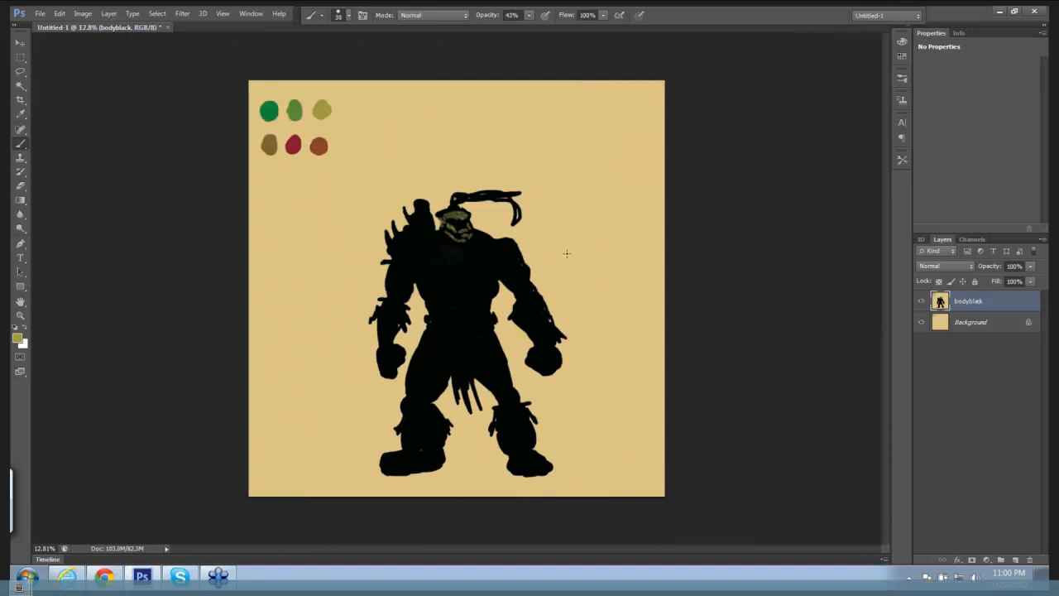
{"action": "scroll", "coordinate": [565, 253], "scroll_direction": "up", "scroll_amount": 2}
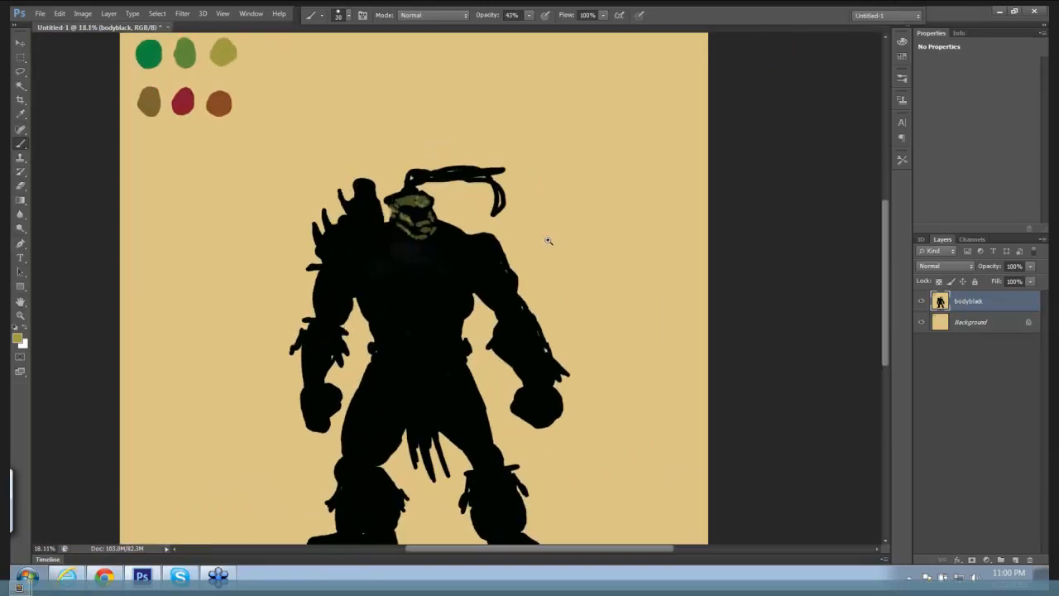
{"action": "scroll", "coordinate": [562, 235], "scroll_direction": "up", "scroll_amount": 1}
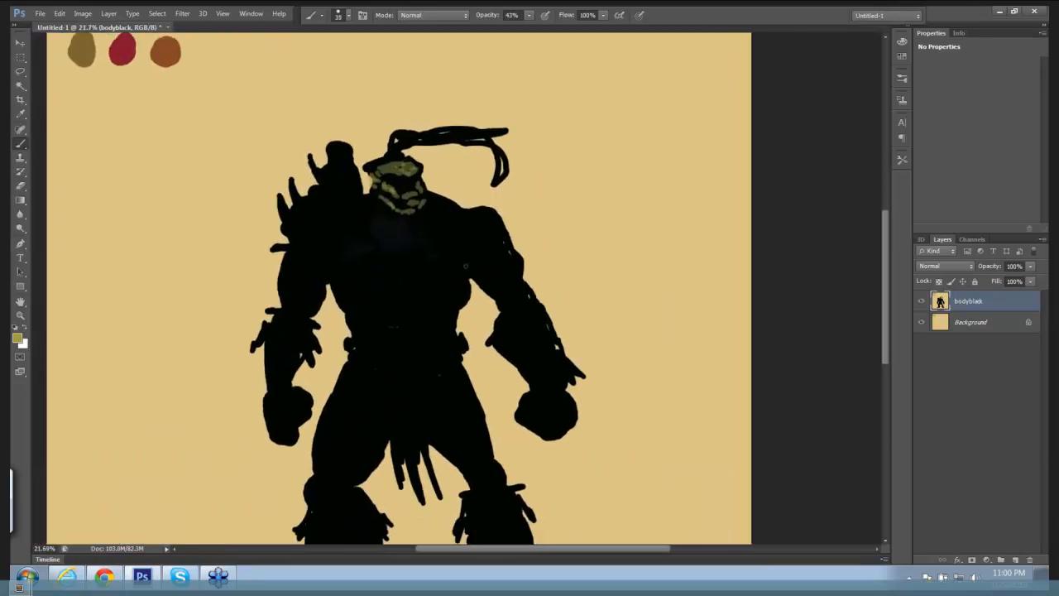
{"action": "key", "text": "]"}
{"action": "key", "text": "]"}
{"action": "key", "text": "]"}
{"action": "key", "text": "]"}
{"action": "key", "text": "]"}
{"action": "key", "text": "]"}
{"action": "left_click_drag", "start_coordinate": [369, 233], "coordinate": [379, 239]}
{"action": "mouse_move", "coordinate": [348, 248]}
{"action": "left_mouse_down"}
{"action": "mouse_move", "coordinate": [364, 242]}
{"action": "mouse_move", "coordinate": [357, 259]}
{"action": "mouse_move", "coordinate": [376, 250]}
{"action": "mouse_move", "coordinate": [348, 269]}
{"action": "mouse_move", "coordinate": [366, 269]}
{"action": "mouse_move", "coordinate": [381, 247]}
{"action": "mouse_move", "coordinate": [381, 279]}
{"action": "mouse_move", "coordinate": [404, 245]}
{"action": "mouse_move", "coordinate": [409, 260]}
{"action": "mouse_move", "coordinate": [438, 240]}
{"action": "mouse_move", "coordinate": [416, 274]}
{"action": "mouse_move", "coordinate": [443, 248]}
{"action": "mouse_move", "coordinate": [454, 253]}
{"action": "mouse_move", "coordinate": [418, 277]}
{"action": "mouse_move", "coordinate": [382, 241]}
{"action": "mouse_move", "coordinate": [389, 277]}
{"action": "mouse_move", "coordinate": [356, 245]}
{"action": "mouse_move", "coordinate": [379, 277]}
{"action": "mouse_move", "coordinate": [422, 265]}
{"action": "left_mouse_up"}
{"action": "mouse_move", "coordinate": [407, 222]}
{"action": "left_mouse_down"}
{"action": "mouse_move", "coordinate": [396, 228]}
{"action": "mouse_move", "coordinate": [393, 217]}
{"action": "left_mouse_up"}
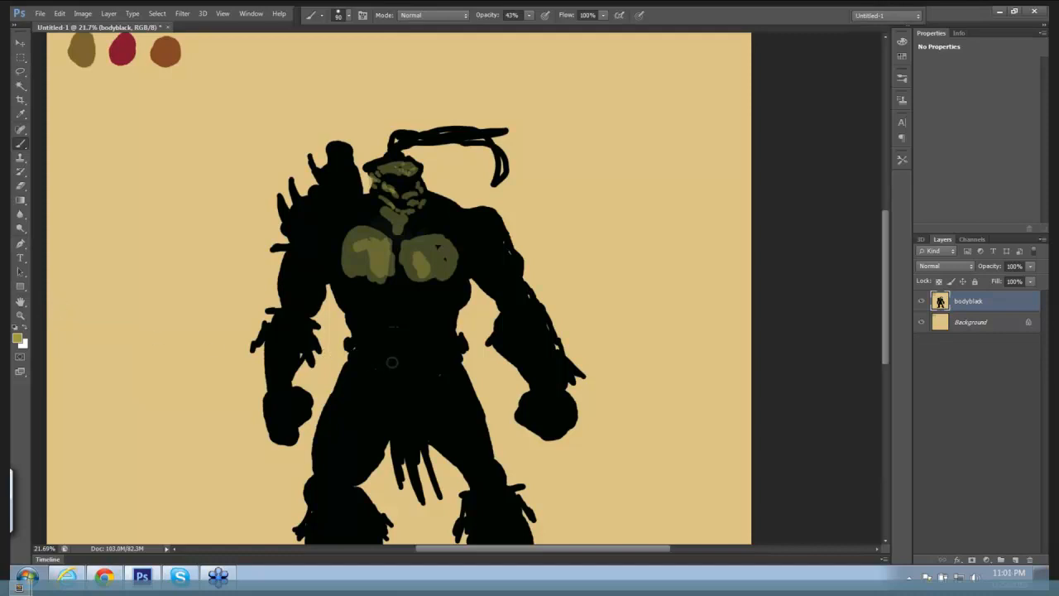
Paint olive muscle highlights on the figure's abdomen, shoulders, collar area and both upper arms.
{"action": "mouse_move", "coordinate": [364, 300]}
{"action": "left_mouse_down"}
{"action": "mouse_move", "coordinate": [416, 300]}
{"action": "mouse_move", "coordinate": [385, 323]}
{"action": "mouse_move", "coordinate": [420, 320]}
{"action": "mouse_move", "coordinate": [419, 331]}
{"action": "mouse_move", "coordinate": [393, 341]}
{"action": "mouse_move", "coordinate": [432, 336]}
{"action": "left_mouse_up"}
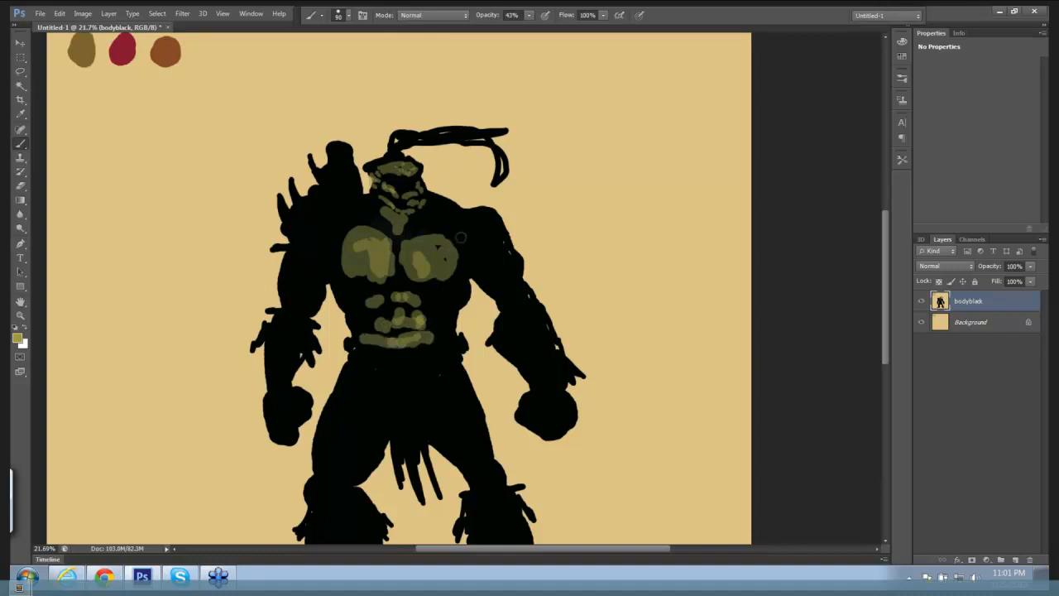
{"action": "mouse_move", "coordinate": [461, 237]}
{"action": "left_mouse_down"}
{"action": "mouse_move", "coordinate": [487, 216]}
{"action": "mouse_move", "coordinate": [507, 236]}
{"action": "mouse_move", "coordinate": [486, 250]}
{"action": "mouse_move", "coordinate": [511, 284]}
{"action": "mouse_move", "coordinate": [489, 271]}
{"action": "mouse_move", "coordinate": [518, 306]}
{"action": "left_mouse_up"}
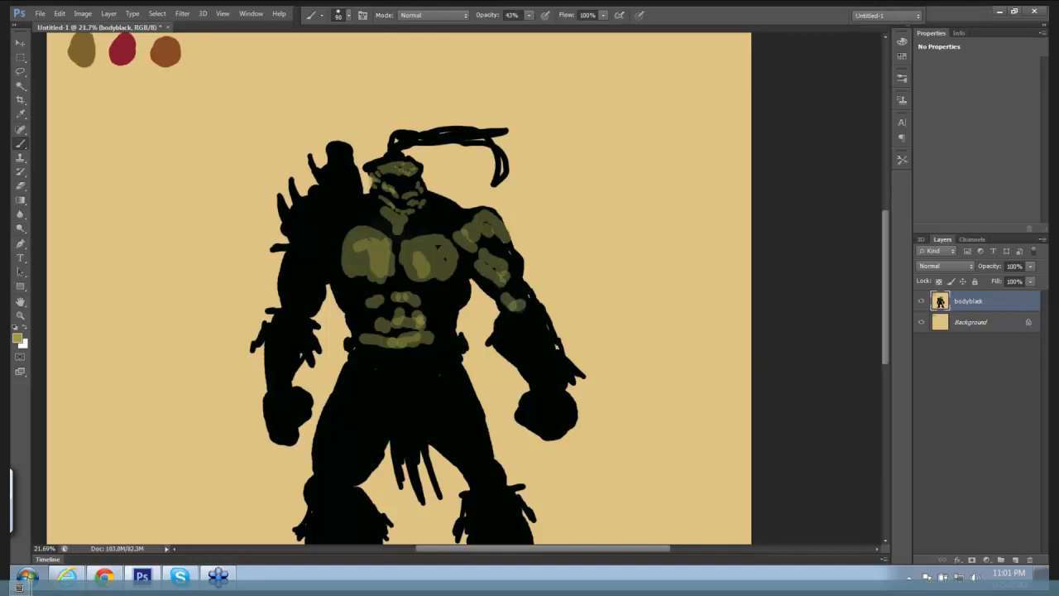
{"action": "mouse_move", "coordinate": [332, 306]}
{"action": "left_mouse_down"}
{"action": "mouse_move", "coordinate": [298, 269]}
{"action": "mouse_move", "coordinate": [290, 277]}
{"action": "mouse_move", "coordinate": [359, 209]}
{"action": "mouse_move", "coordinate": [369, 216]}
{"action": "left_mouse_up"}
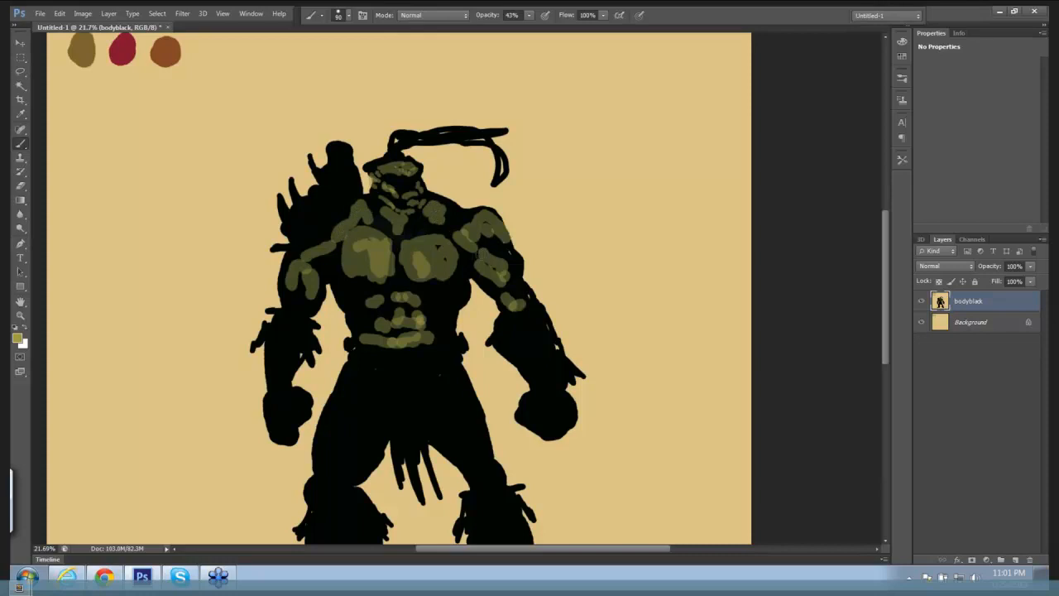
Paint olive highlights on both thighs, above the knee and on both fists.
{"action": "left_click_drag", "start_coordinate": [497, 256], "coordinate": [497, 149]}
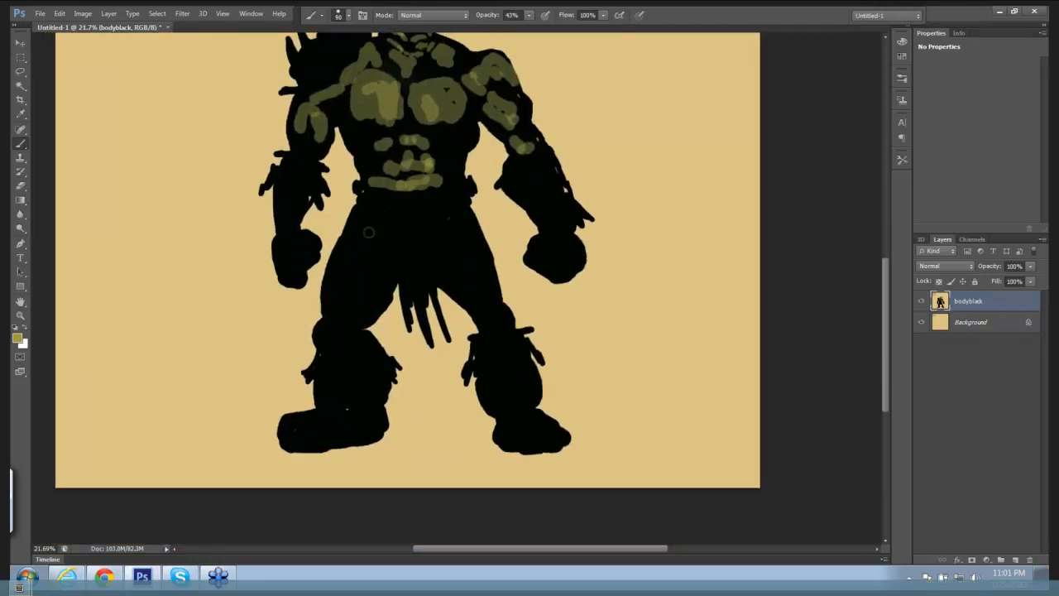
{"action": "mouse_move", "coordinate": [369, 232]}
{"action": "left_mouse_down"}
{"action": "mouse_move", "coordinate": [361, 217]}
{"action": "mouse_move", "coordinate": [343, 278]}
{"action": "mouse_move", "coordinate": [353, 240]}
{"action": "mouse_move", "coordinate": [372, 255]}
{"action": "mouse_move", "coordinate": [364, 285]}
{"action": "mouse_move", "coordinate": [382, 273]}
{"action": "mouse_move", "coordinate": [365, 302]}
{"action": "left_mouse_up"}
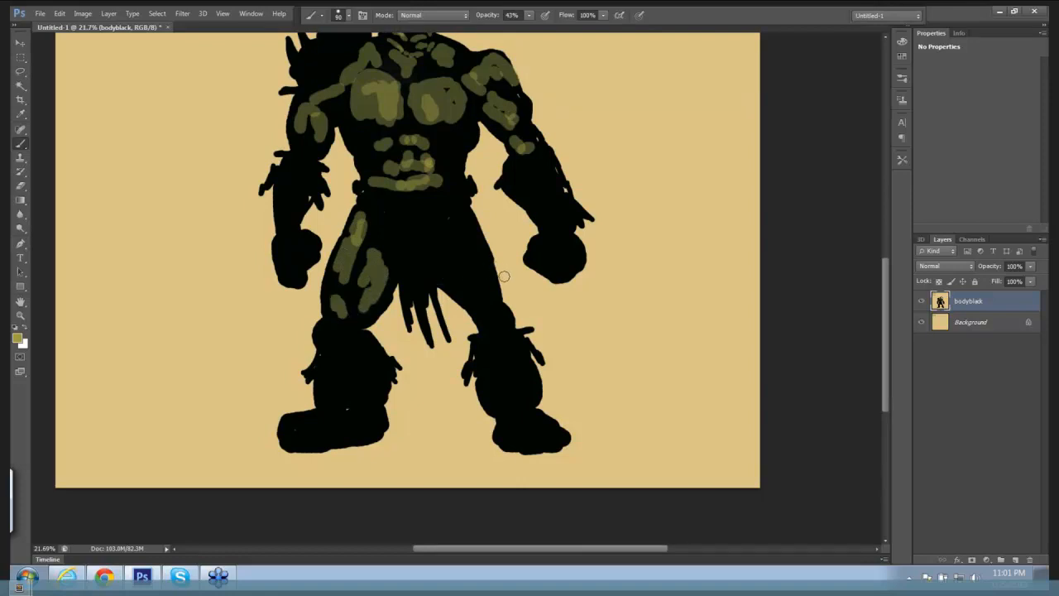
{"action": "mouse_move", "coordinate": [459, 265]}
{"action": "left_mouse_down"}
{"action": "mouse_move", "coordinate": [475, 288]}
{"action": "mouse_move", "coordinate": [460, 250]}
{"action": "mouse_move", "coordinate": [492, 285]}
{"action": "mouse_move", "coordinate": [496, 323]}
{"action": "left_mouse_up"}
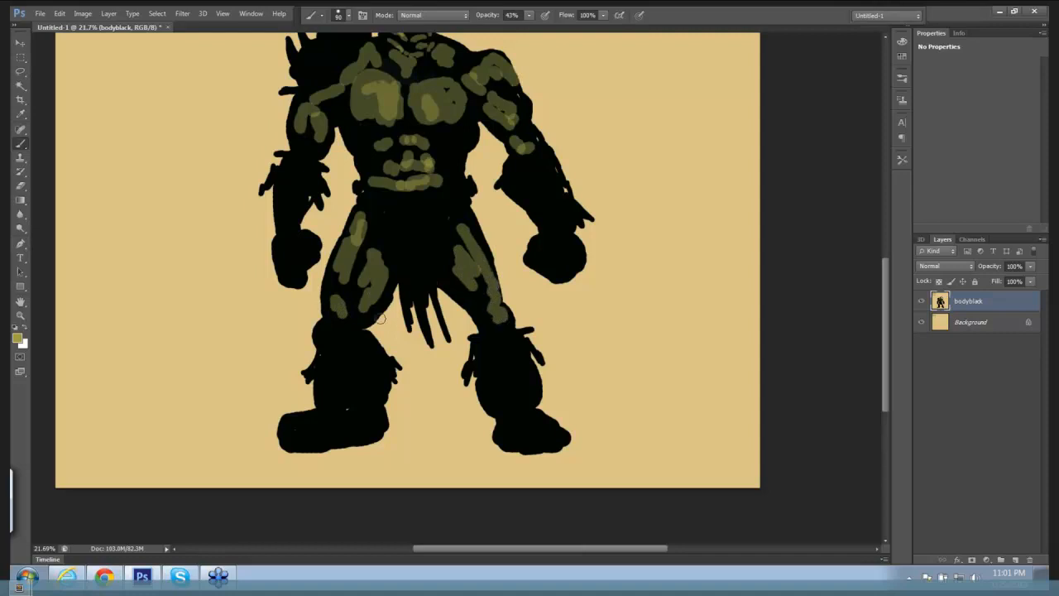
{"action": "left_click_drag", "start_coordinate": [380, 318], "coordinate": [347, 320]}
{"action": "mouse_move", "coordinate": [293, 271]}
{"action": "left_mouse_down"}
{"action": "mouse_move", "coordinate": [303, 242]}
{"action": "mouse_move", "coordinate": [295, 238]}
{"action": "mouse_move", "coordinate": [287, 264]}
{"action": "left_mouse_up"}
{"action": "mouse_move", "coordinate": [571, 234]}
{"action": "left_mouse_down"}
{"action": "mouse_move", "coordinate": [546, 258]}
{"action": "mouse_move", "coordinate": [565, 262]}
{"action": "mouse_move", "coordinate": [560, 244]}
{"action": "mouse_move", "coordinate": [614, 243]}
{"action": "mouse_move", "coordinate": [591, 264]}
{"action": "left_mouse_up"}
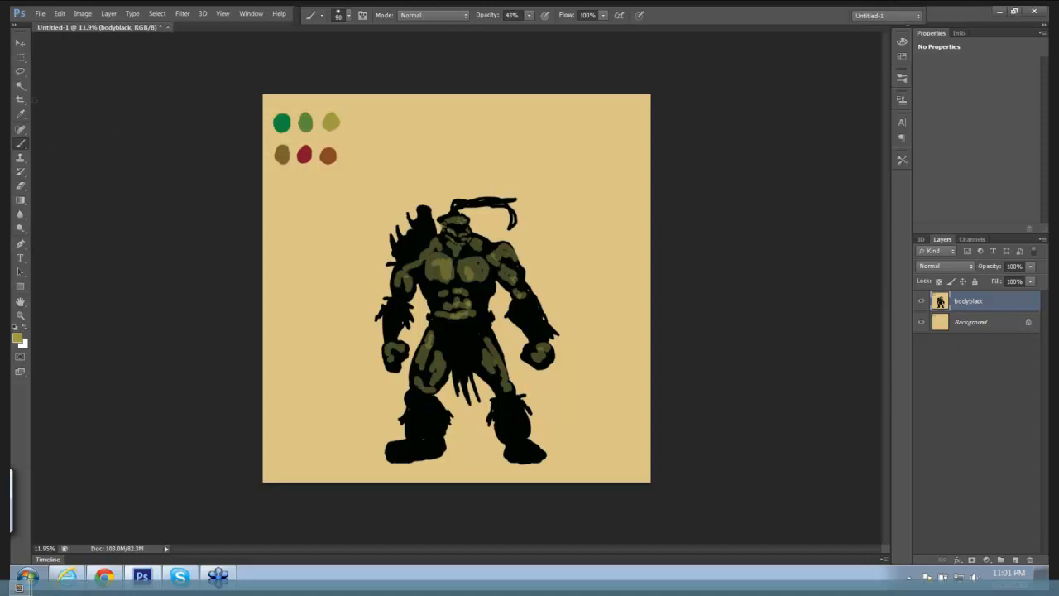
Sample the medium green swatch in the upper row as the brush colour.
{"action": "left_click", "coordinate": [22, 114]}
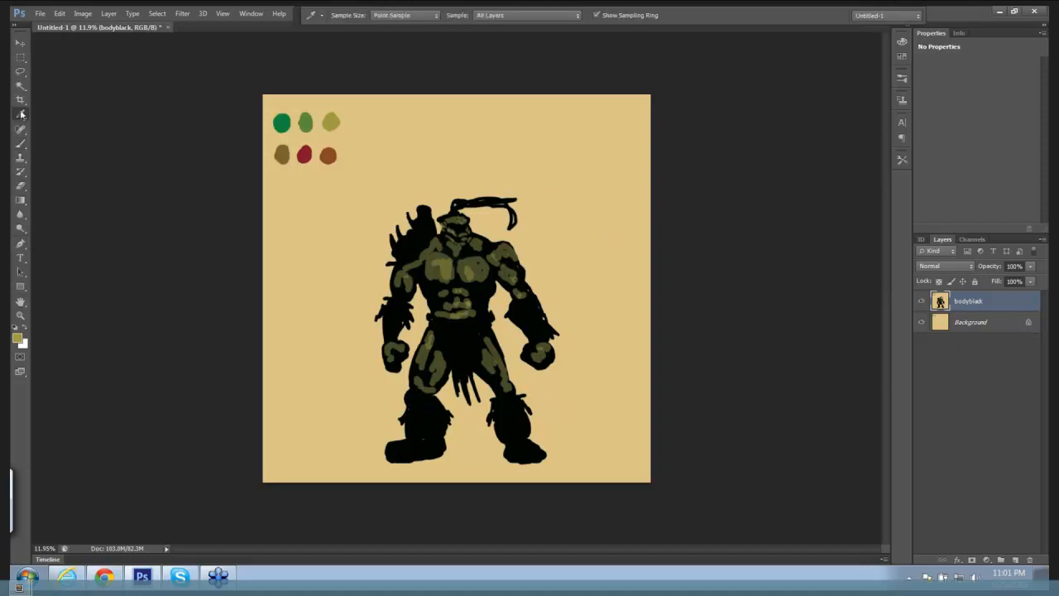
{"action": "left_click", "coordinate": [312, 121]}
{"action": "left_click", "coordinate": [610, 241], "text": "ctrl"}
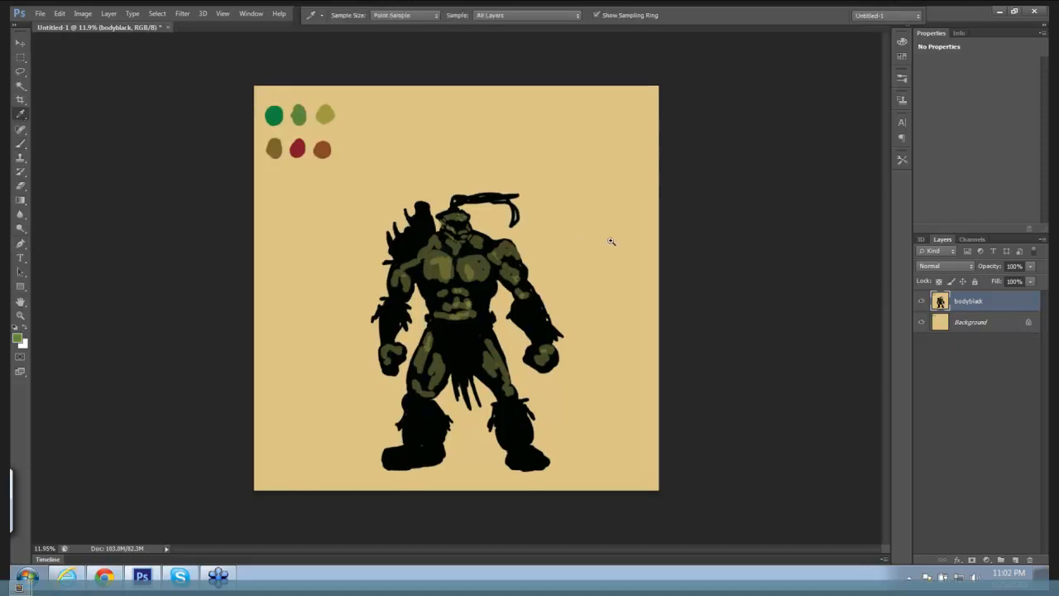
{"action": "left_click_drag", "start_coordinate": [611, 241], "coordinate": [602, 182]}
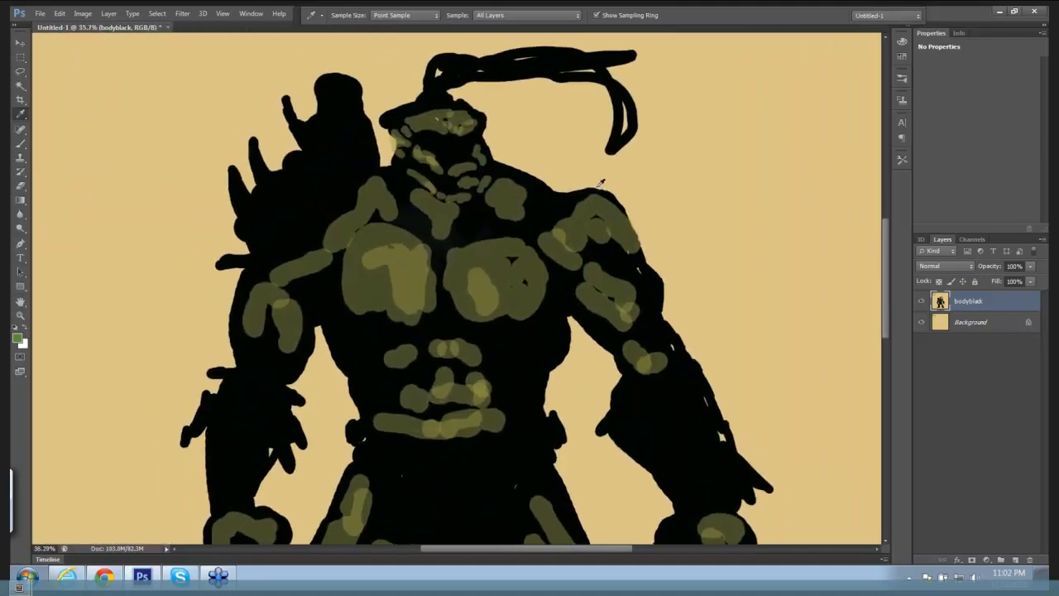
{"action": "key", "text": "b"}
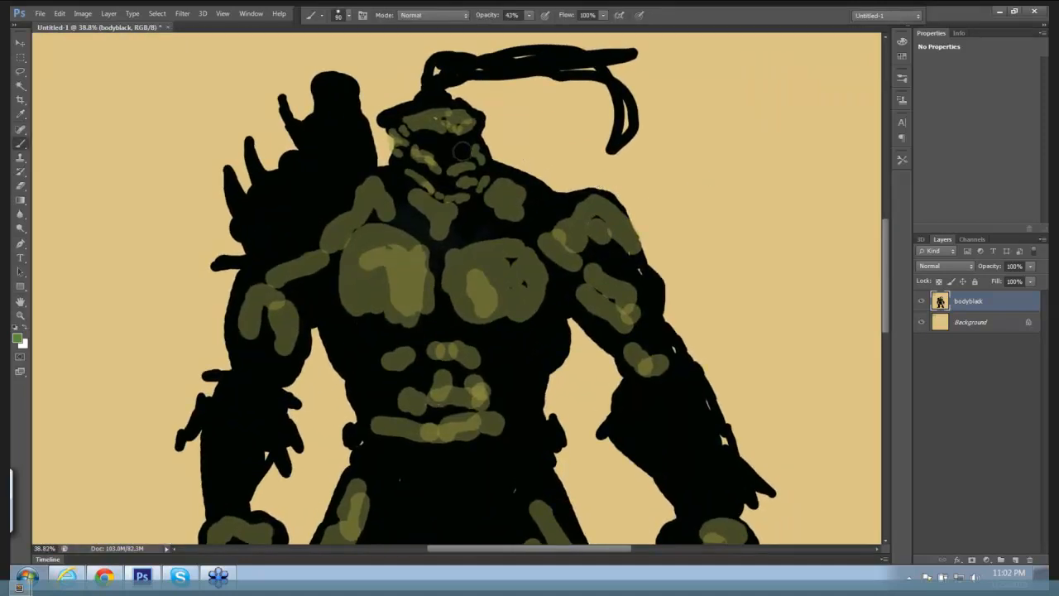
Reduce the brush to size 15 and paint green details around the figure's eyes, cheeks, mouth and chin.
{"action": "key", "text": "bracketleft"}
{"action": "key", "text": "bracketleft"}
{"action": "key", "text": "bracketleft"}
{"action": "key", "text": "bracketleft"}
{"action": "key", "text": "bracketleft"}
{"action": "key", "text": "bracketleft"}
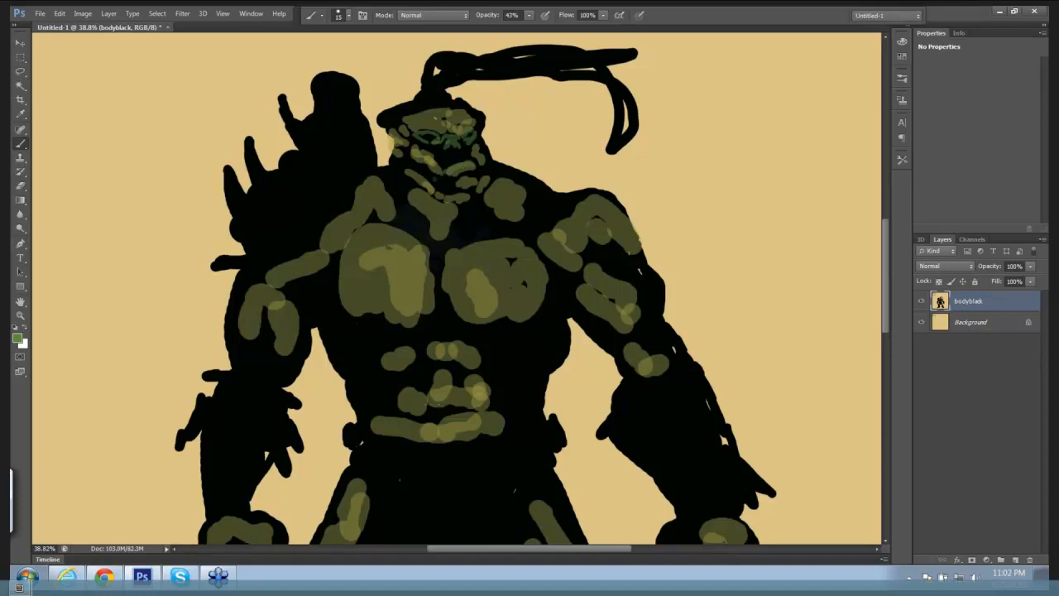
{"action": "left_click_drag", "start_coordinate": [436, 187], "coordinate": [475, 170]}
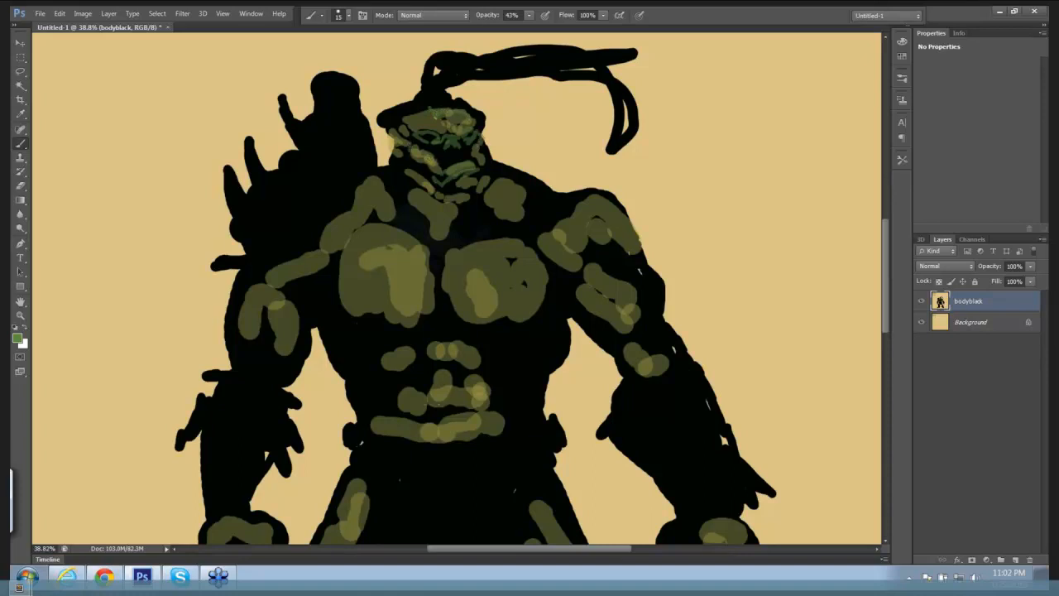
{"action": "mouse_move", "coordinate": [408, 164]}
{"action": "left_mouse_down"}
{"action": "mouse_move", "coordinate": [424, 171]}
{"action": "mouse_move", "coordinate": [428, 159]}
{"action": "left_mouse_up"}
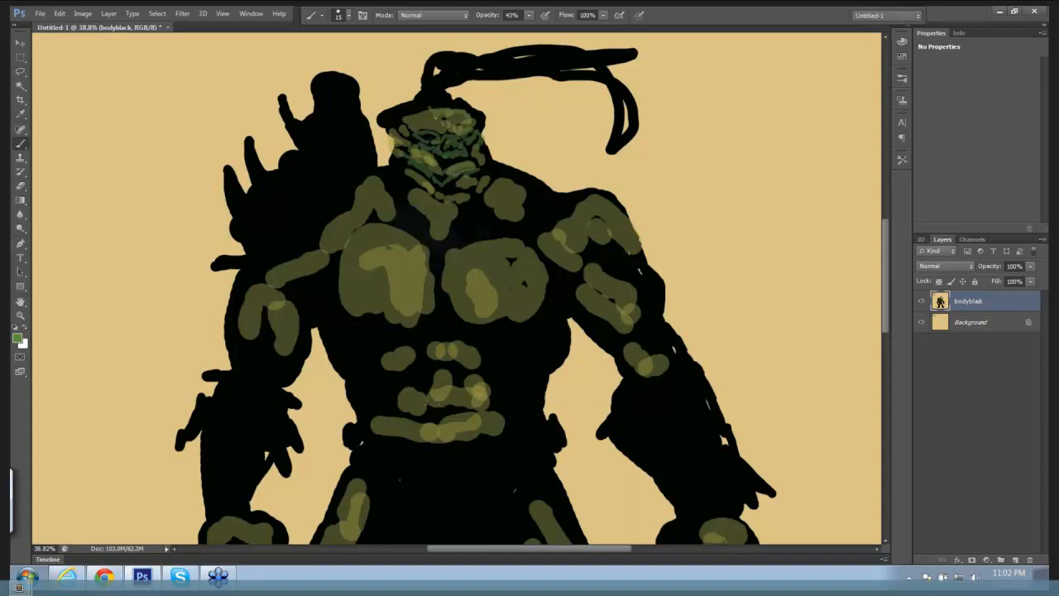
Apply the basic Blur filter to the bodyblack layer.
{"action": "scroll", "coordinate": [576, 222], "scroll_direction": "down", "scroll_amount": 3}
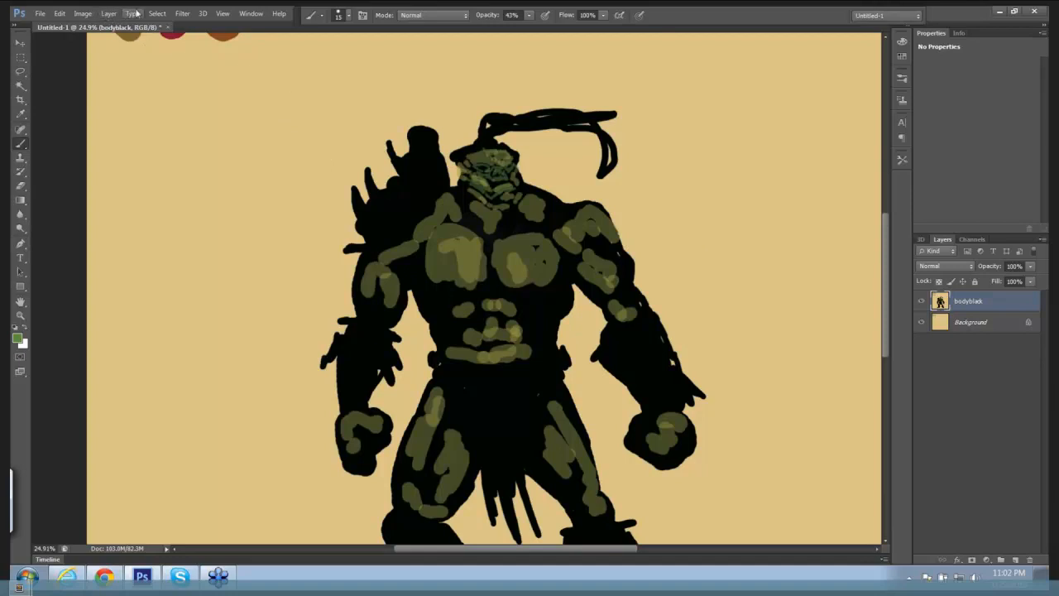
{"action": "left_click", "coordinate": [182, 14]}
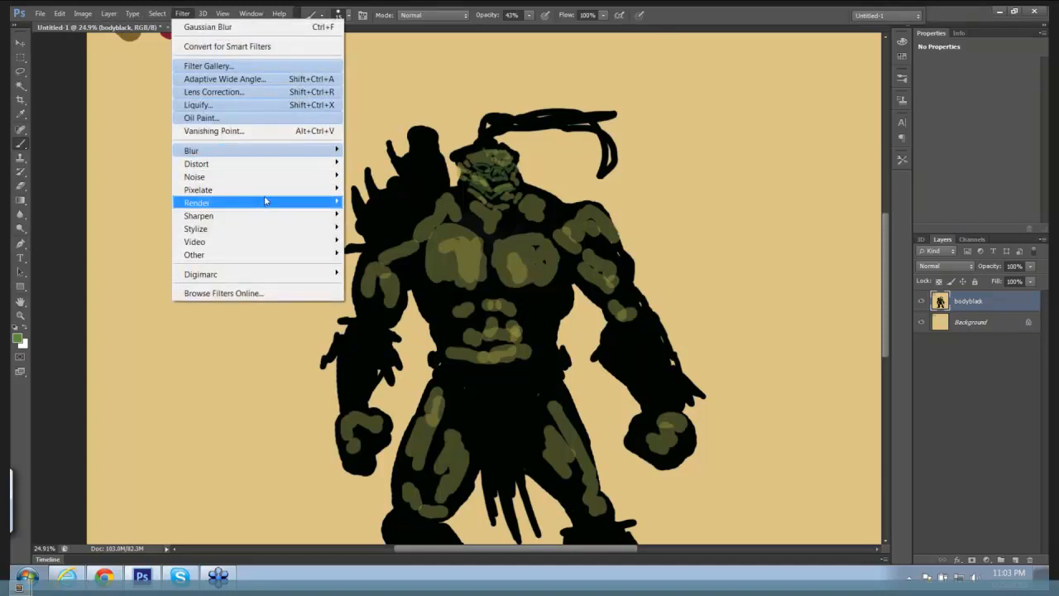
{"action": "mouse_move", "coordinate": [305, 153]}
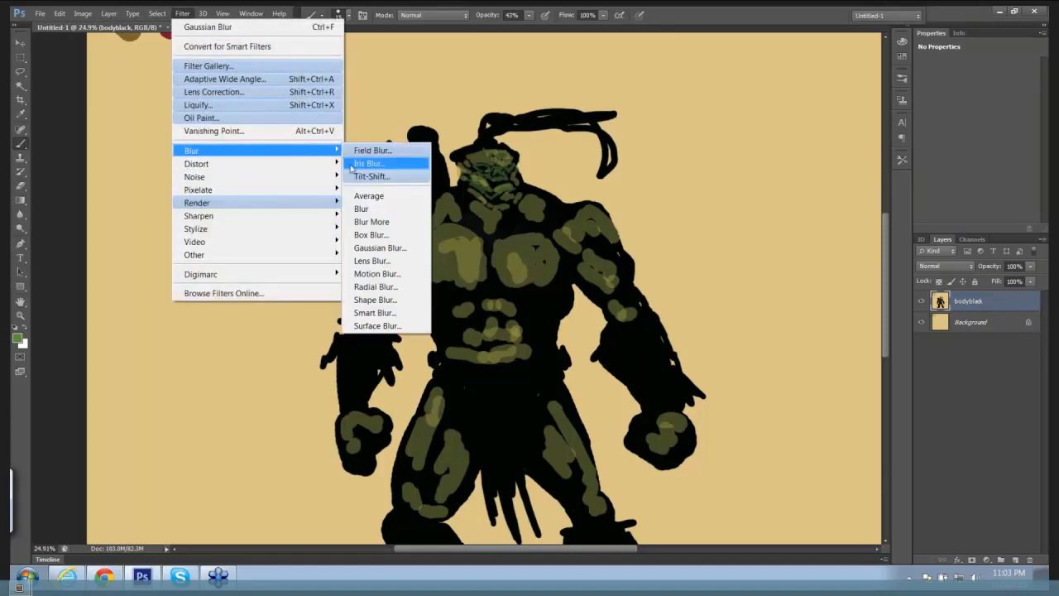
{"action": "left_click", "coordinate": [375, 211]}
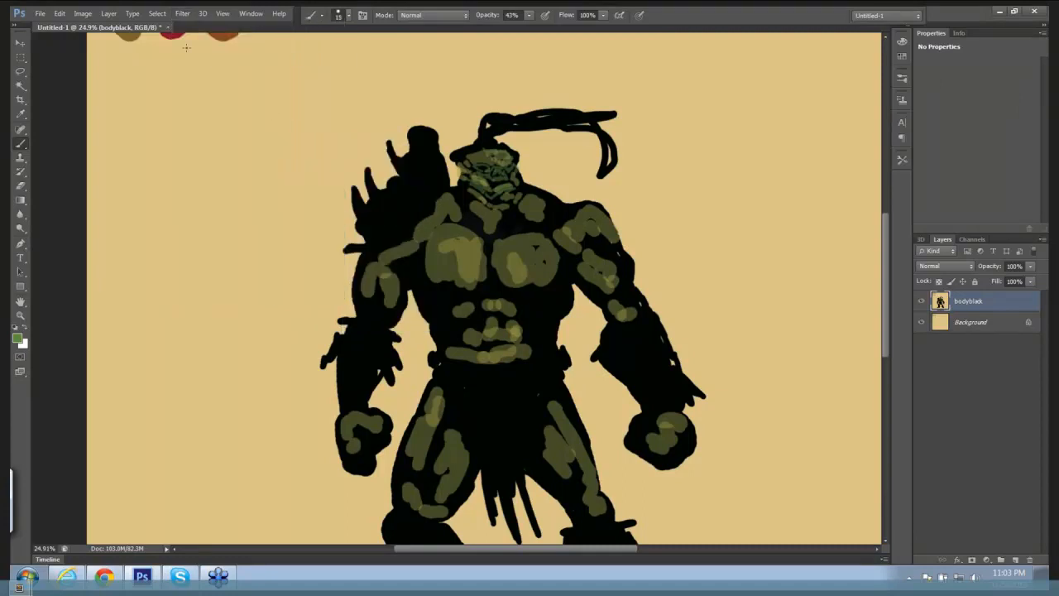
{"action": "left_click", "coordinate": [182, 13]}
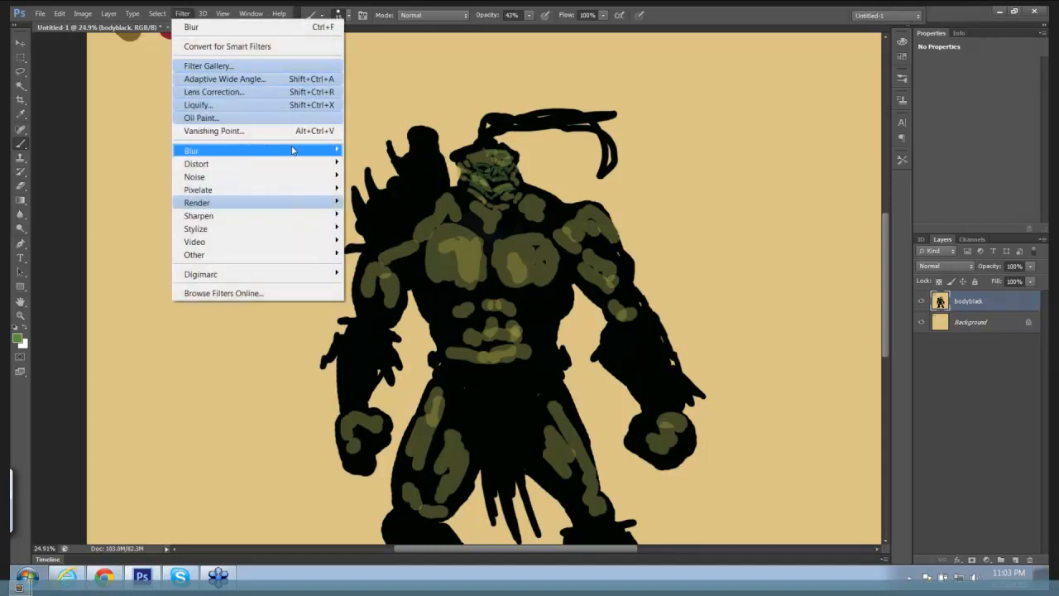
{"action": "mouse_move", "coordinate": [292, 150]}
{"action": "left_click", "coordinate": [375, 247]}
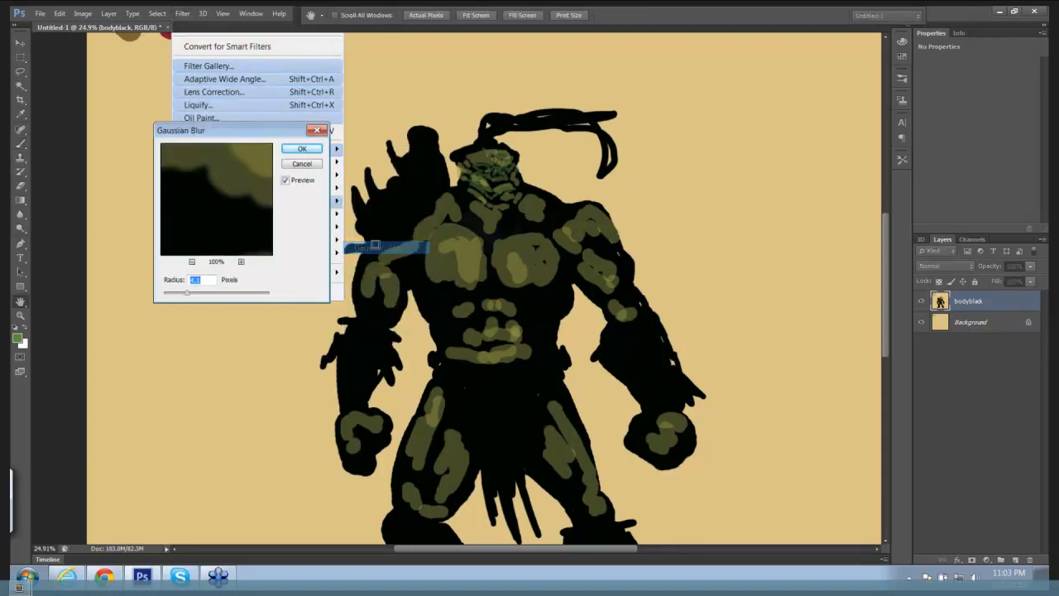
{"action": "left_click_drag", "start_coordinate": [280, 130], "coordinate": [282, 122]}
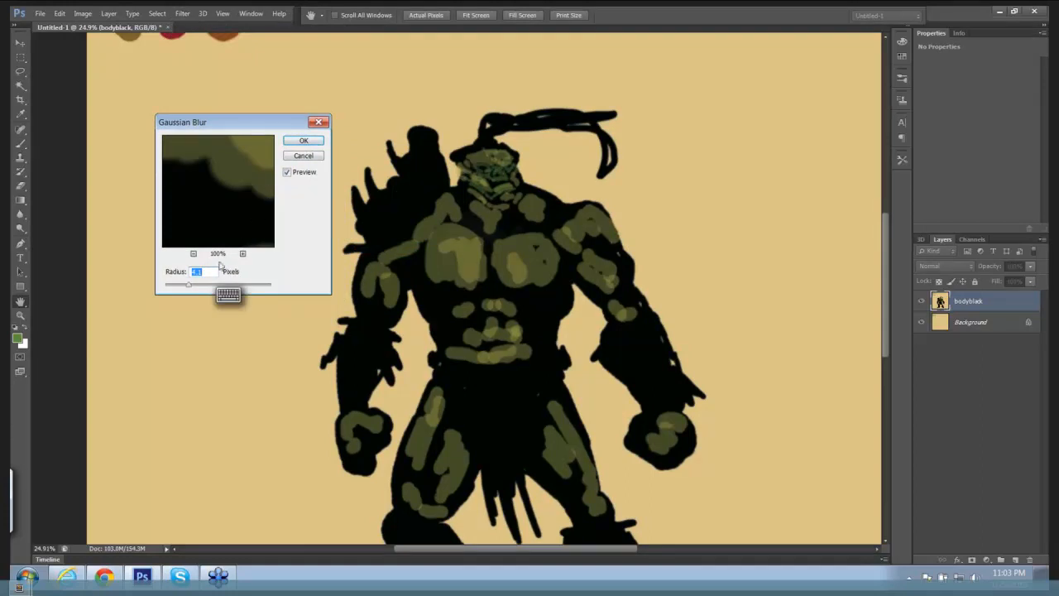
{"action": "mouse_move", "coordinate": [189, 284]}
{"action": "left_mouse_down"}
{"action": "mouse_move", "coordinate": [164, 287]}
{"action": "mouse_move", "coordinate": [196, 285]}
{"action": "left_mouse_up"}
{"action": "left_click_drag", "start_coordinate": [197, 286], "coordinate": [167, 286]}
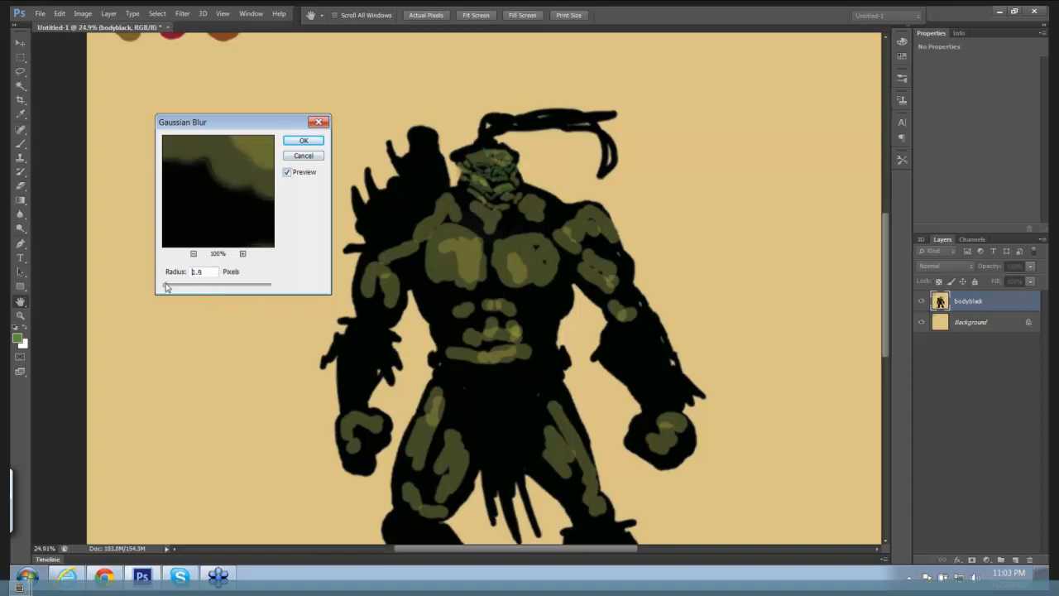
{"action": "left_click", "coordinate": [304, 159]}
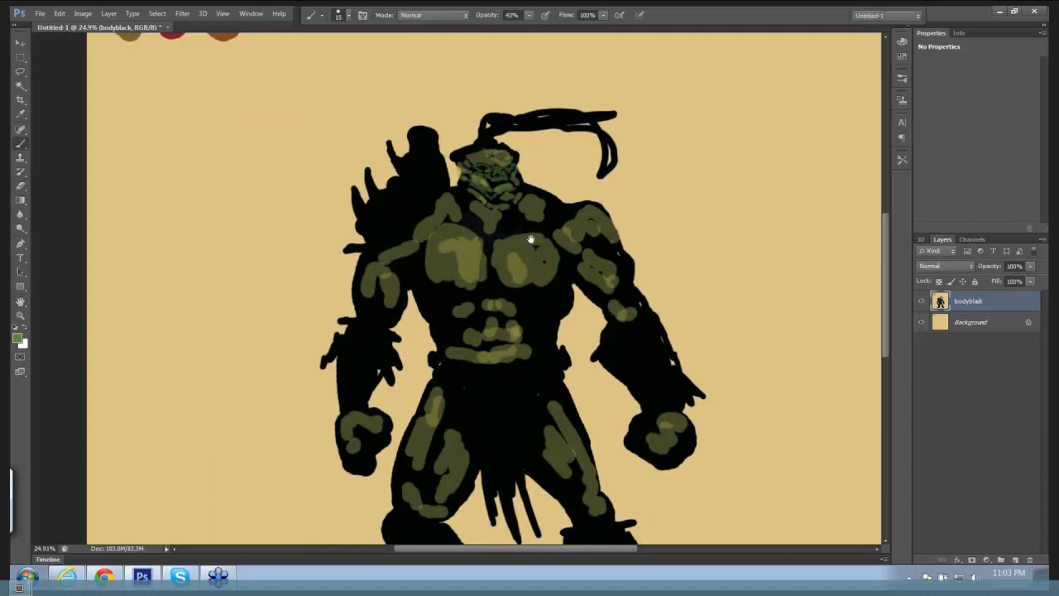
Enlarge the brush to size 45 and paint medium green strokes along both sides of the torso and on both upper arms.
{"action": "scroll", "coordinate": [531, 239], "scroll_direction": "down", "scroll_amount": 3}
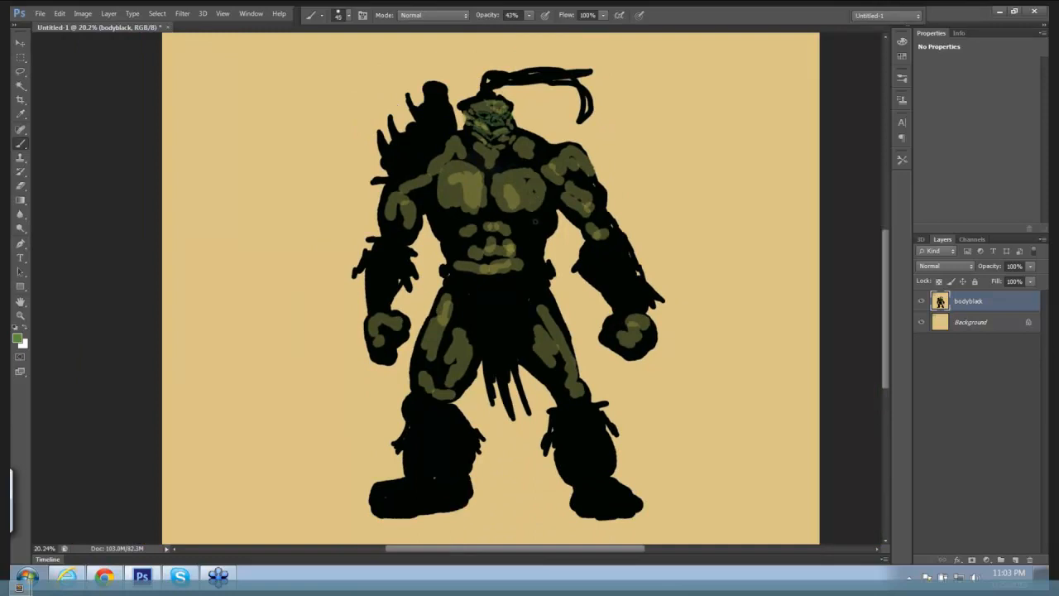
{"action": "mouse_move", "coordinate": [511, 218]}
{"action": "left_mouse_down"}
{"action": "mouse_move", "coordinate": [541, 205]}
{"action": "mouse_move", "coordinate": [547, 218]}
{"action": "mouse_move", "coordinate": [540, 244]}
{"action": "mouse_move", "coordinate": [527, 232]}
{"action": "mouse_move", "coordinate": [523, 240]}
{"action": "mouse_move", "coordinate": [531, 255]}
{"action": "mouse_move", "coordinate": [515, 230]}
{"action": "left_mouse_up"}
{"action": "mouse_move", "coordinate": [435, 212]}
{"action": "left_mouse_down"}
{"action": "mouse_move", "coordinate": [477, 225]}
{"action": "mouse_move", "coordinate": [452, 223]}
{"action": "mouse_move", "coordinate": [451, 255]}
{"action": "left_mouse_up"}
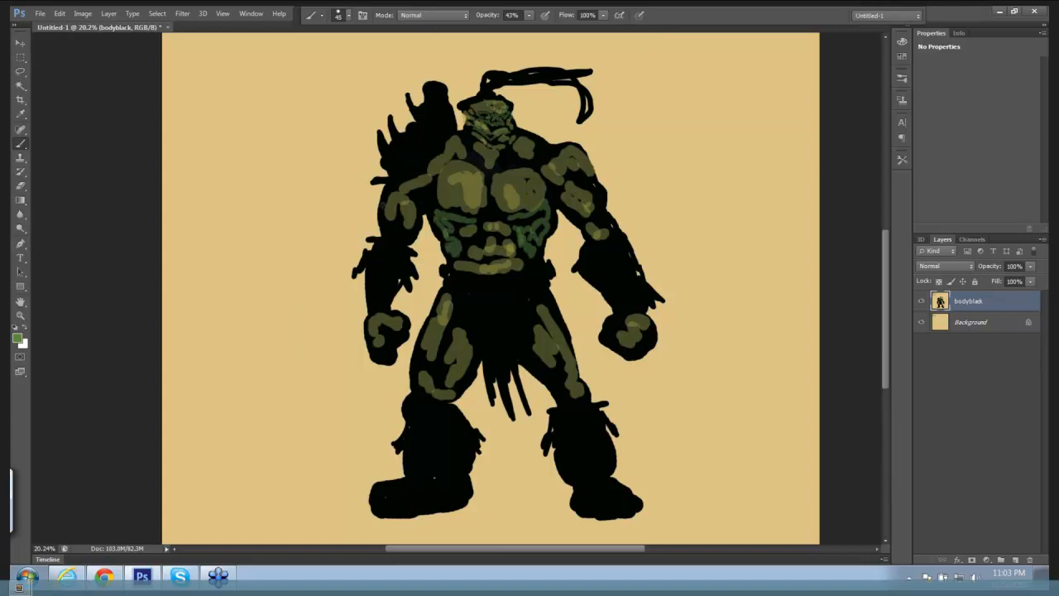
{"action": "left_click_drag", "start_coordinate": [395, 226], "coordinate": [399, 213]}
{"action": "mouse_move", "coordinate": [413, 195]}
{"action": "left_mouse_down"}
{"action": "mouse_move", "coordinate": [417, 220]}
{"action": "mouse_move", "coordinate": [384, 222]}
{"action": "left_mouse_up"}
{"action": "left_click_drag", "start_coordinate": [548, 166], "coordinate": [561, 146]}
{"action": "mouse_move", "coordinate": [579, 180]}
{"action": "left_mouse_down"}
{"action": "mouse_move", "coordinate": [601, 220]}
{"action": "mouse_move", "coordinate": [591, 238]}
{"action": "mouse_move", "coordinate": [611, 219]}
{"action": "left_mouse_up"}
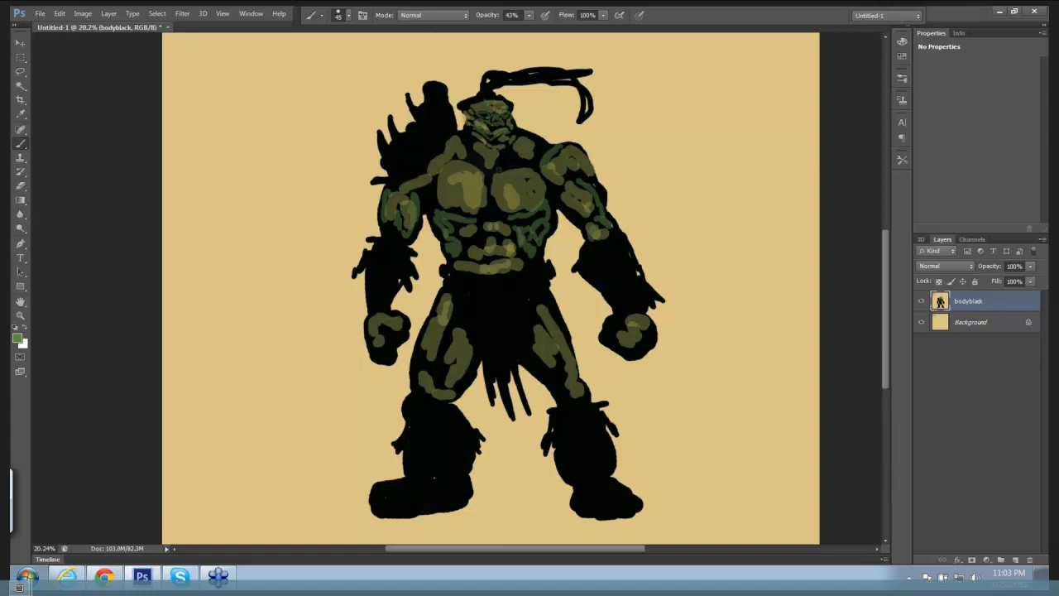
Paint medium green strokes around and between the chest muscles, along the collarbones and over both shoulders.
{"action": "mouse_move", "coordinate": [455, 157]}
{"action": "left_mouse_down"}
{"action": "mouse_move", "coordinate": [488, 168]}
{"action": "mouse_move", "coordinate": [531, 162]}
{"action": "mouse_move", "coordinate": [506, 162]}
{"action": "mouse_move", "coordinate": [494, 192]}
{"action": "mouse_move", "coordinate": [509, 214]}
{"action": "left_mouse_up"}
{"action": "mouse_move", "coordinate": [488, 179]}
{"action": "left_mouse_down"}
{"action": "mouse_move", "coordinate": [476, 210]}
{"action": "mouse_move", "coordinate": [535, 212]}
{"action": "left_mouse_up"}
{"action": "mouse_move", "coordinate": [501, 151]}
{"action": "left_mouse_down"}
{"action": "mouse_move", "coordinate": [513, 157]}
{"action": "mouse_move", "coordinate": [538, 139]}
{"action": "mouse_move", "coordinate": [543, 148]}
{"action": "left_mouse_up"}
{"action": "mouse_move", "coordinate": [460, 145]}
{"action": "left_mouse_down"}
{"action": "mouse_move", "coordinate": [470, 141]}
{"action": "mouse_move", "coordinate": [473, 153]}
{"action": "mouse_move", "coordinate": [420, 157]}
{"action": "mouse_move", "coordinate": [414, 177]}
{"action": "mouse_move", "coordinate": [432, 212]}
{"action": "left_mouse_up"}
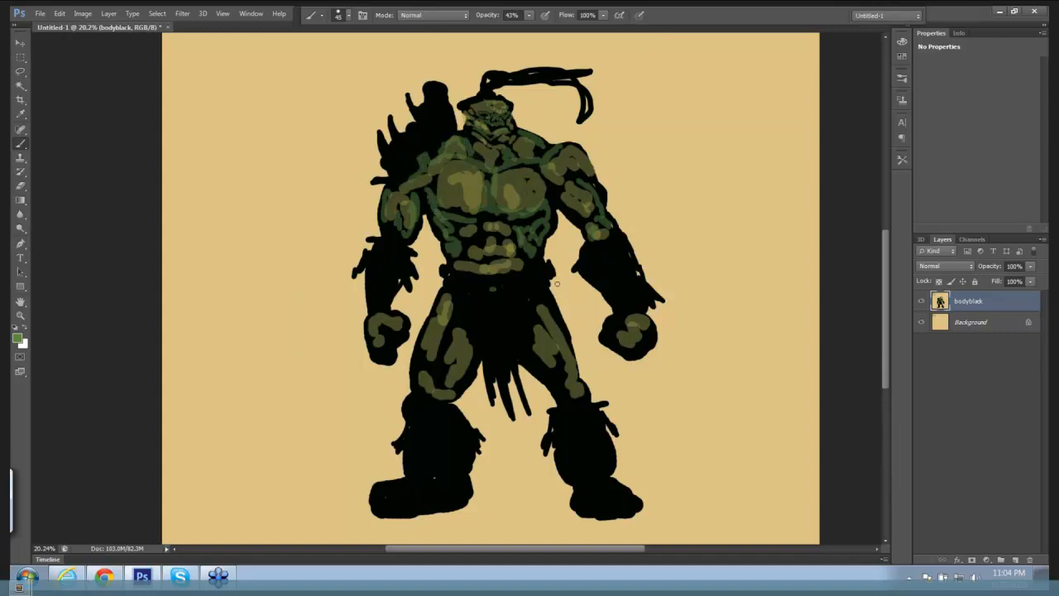
{"action": "scroll", "coordinate": [654, 273], "scroll_direction": "down", "scroll_amount": 3}
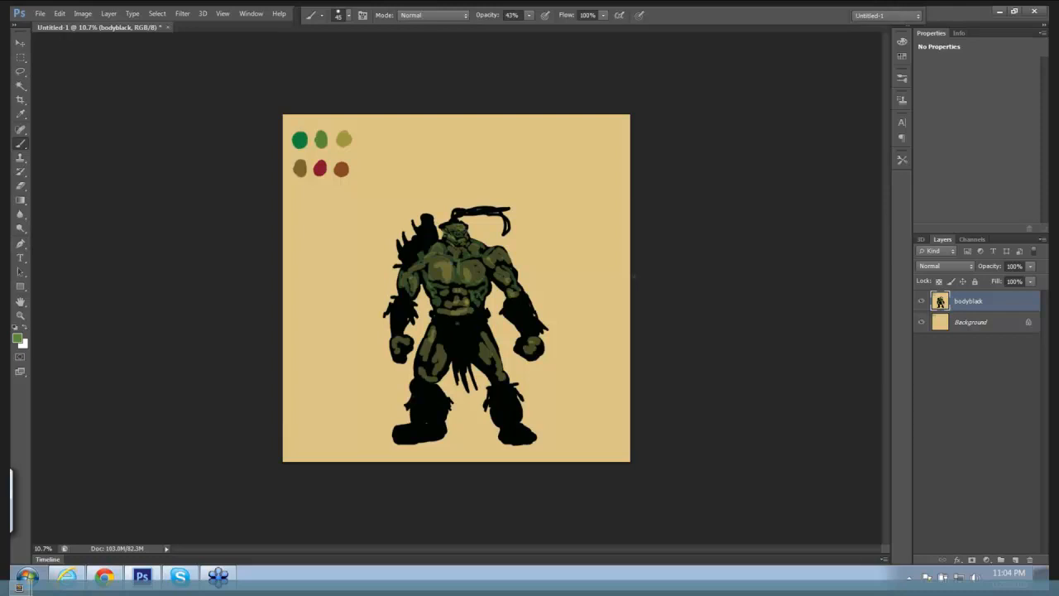
{"action": "right_click", "coordinate": [611, 254]}
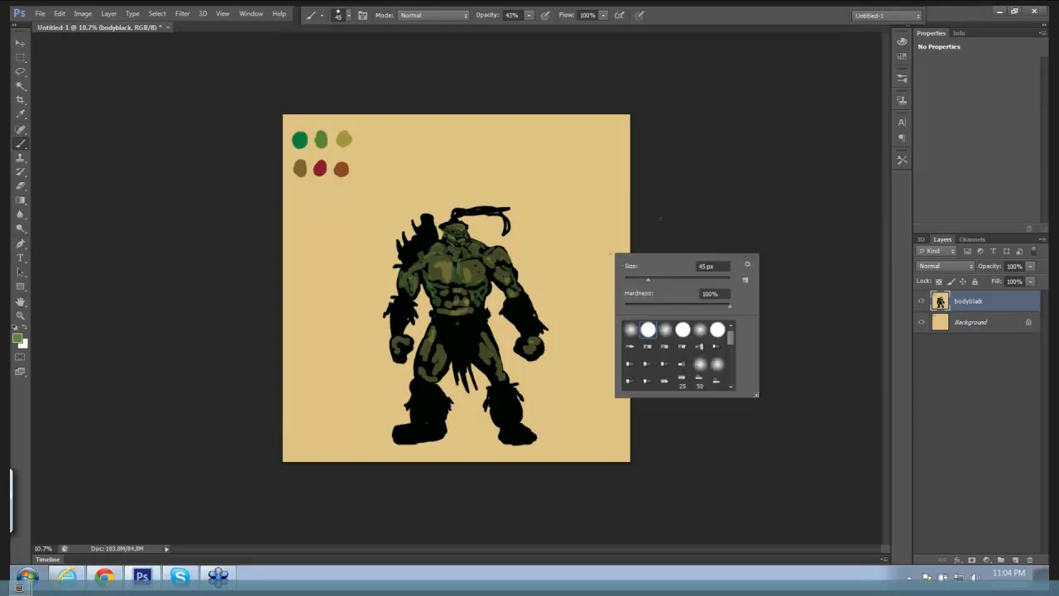
{"action": "left_click", "coordinate": [696, 215]}
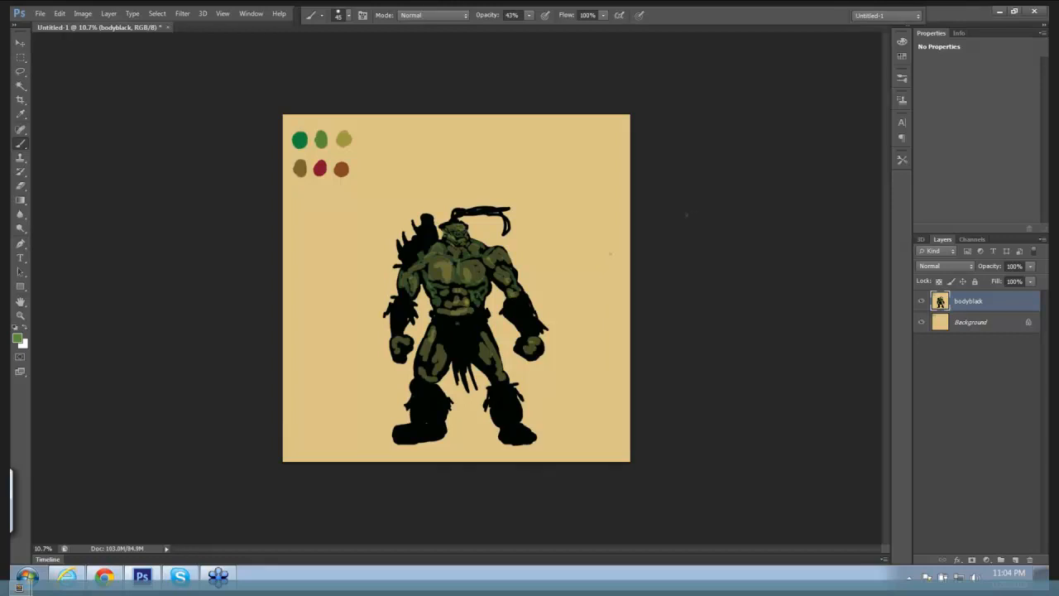
{"action": "key", "text": "ctrl+space"}
{"action": "mouse_move", "coordinate": [567, 266]}
{"action": "left_mouse_down"}
{"action": "mouse_move", "coordinate": [631, 272]}
{"action": "mouse_move", "coordinate": [593, 248]}
{"action": "mouse_move", "coordinate": [620, 244]}
{"action": "mouse_move", "coordinate": [594, 245]}
{"action": "left_mouse_up"}
{"action": "key", "text": "ctrl+space"}
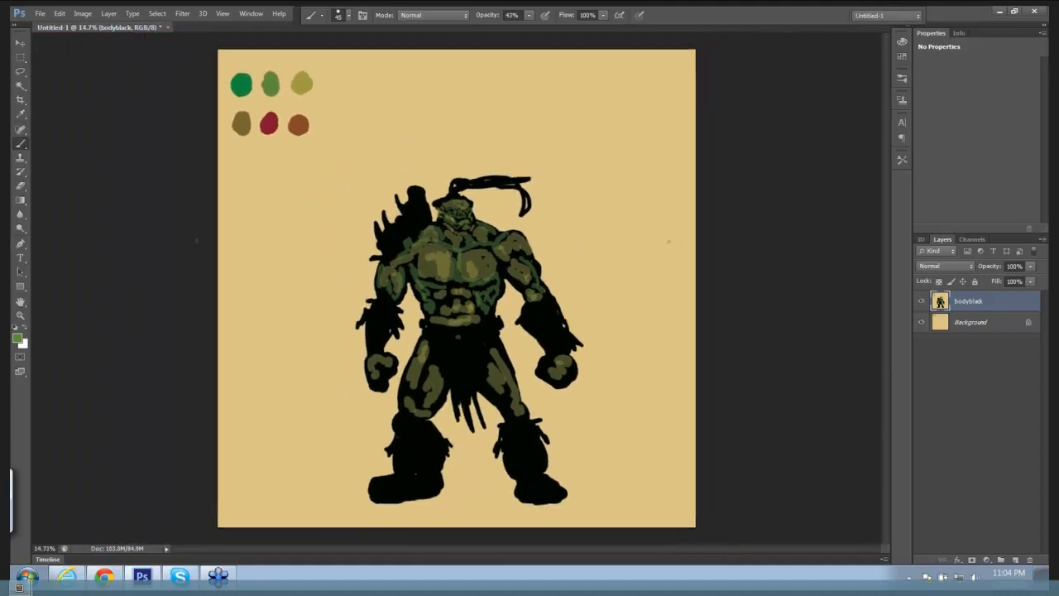
Sample the emerald green swatch in the upper row as the brush colour.
{"action": "left_click", "coordinate": [21, 114]}
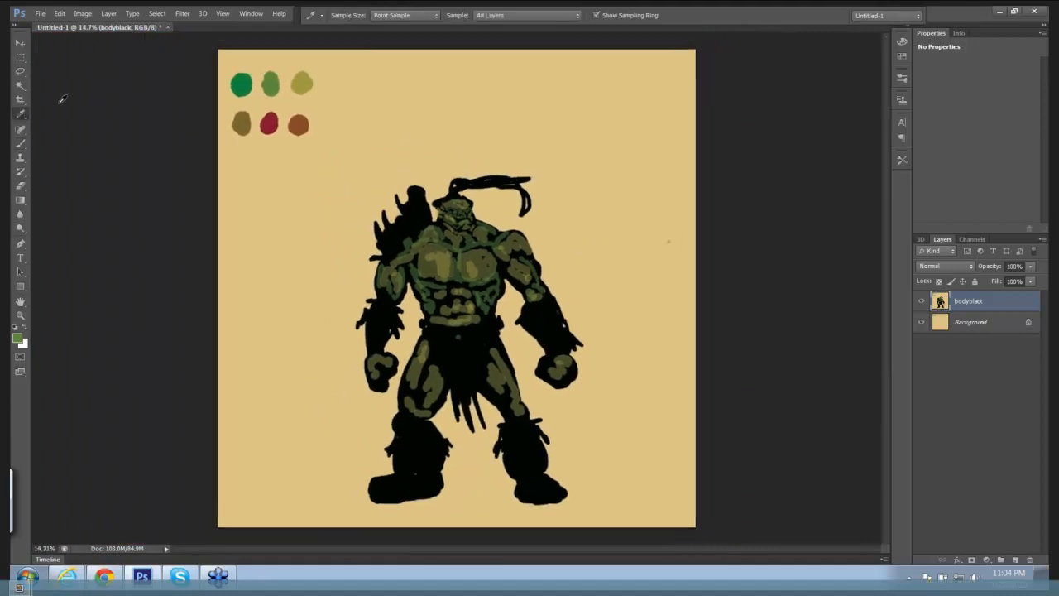
{"action": "left_click", "coordinate": [244, 81]}
{"action": "key", "text": "b"}
{"action": "left_click_drag", "start_coordinate": [536, 232], "coordinate": [553, 233]}
Enlarge the brush to size 80 and paint emerald green shading over both chest muscles.
{"action": "left_click", "coordinate": [348, 16]}
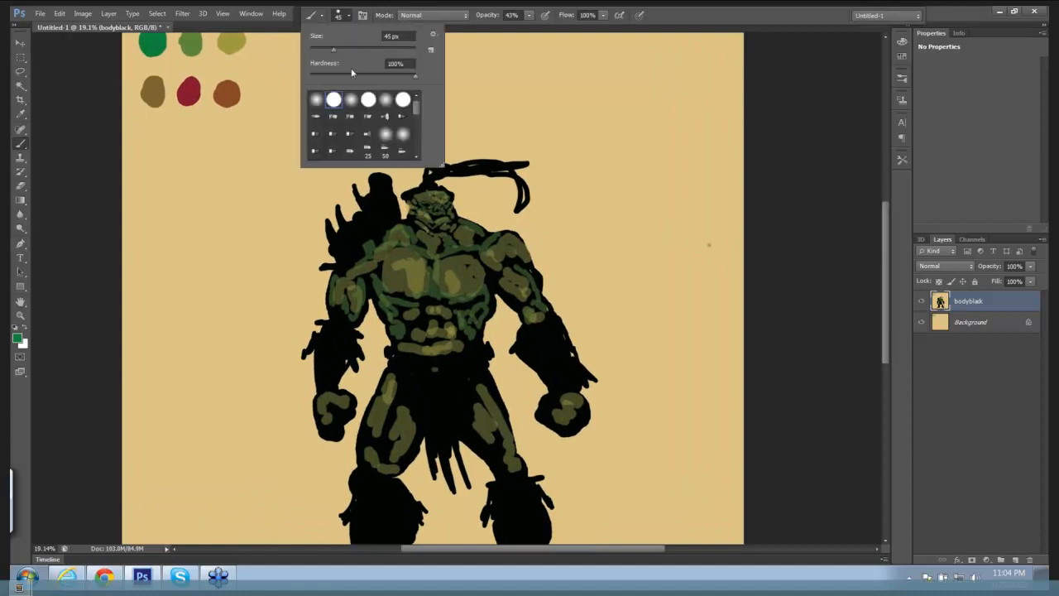
{"action": "left_click", "coordinate": [543, 197]}
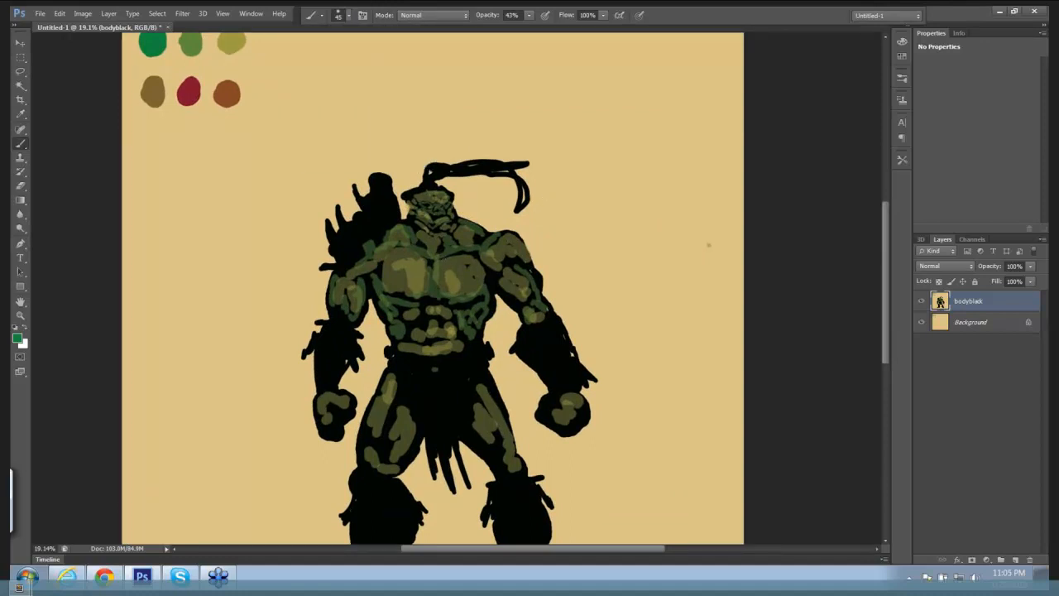
{"action": "left_click_drag", "start_coordinate": [447, 253], "coordinate": [477, 257]}
{"action": "scroll", "coordinate": [468, 262], "scroll_direction": "up", "scroll_amount": 5}
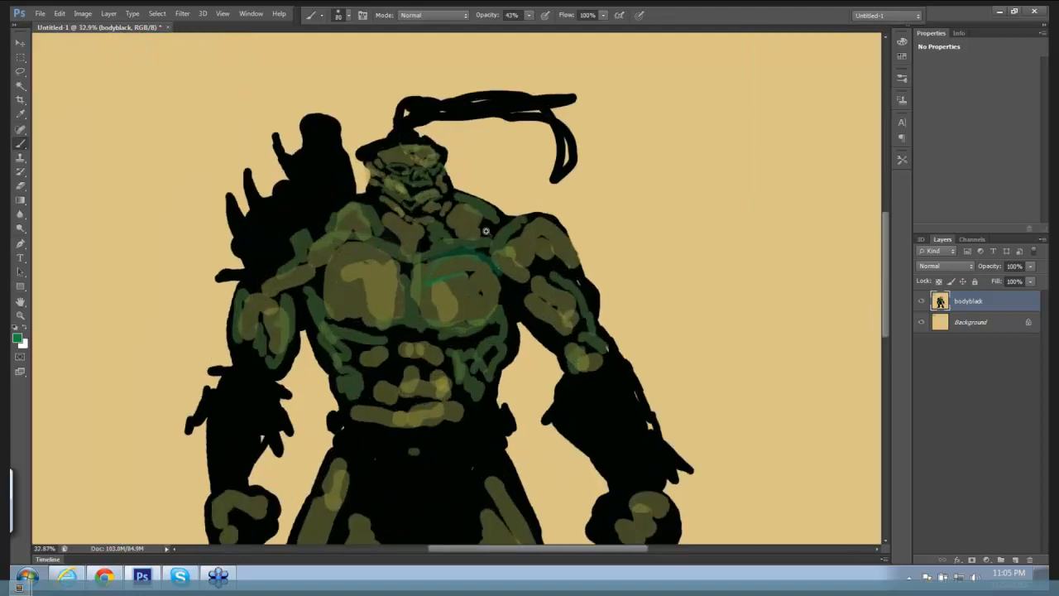
{"action": "scroll", "coordinate": [491, 231], "scroll_direction": "up", "scroll_amount": 5}
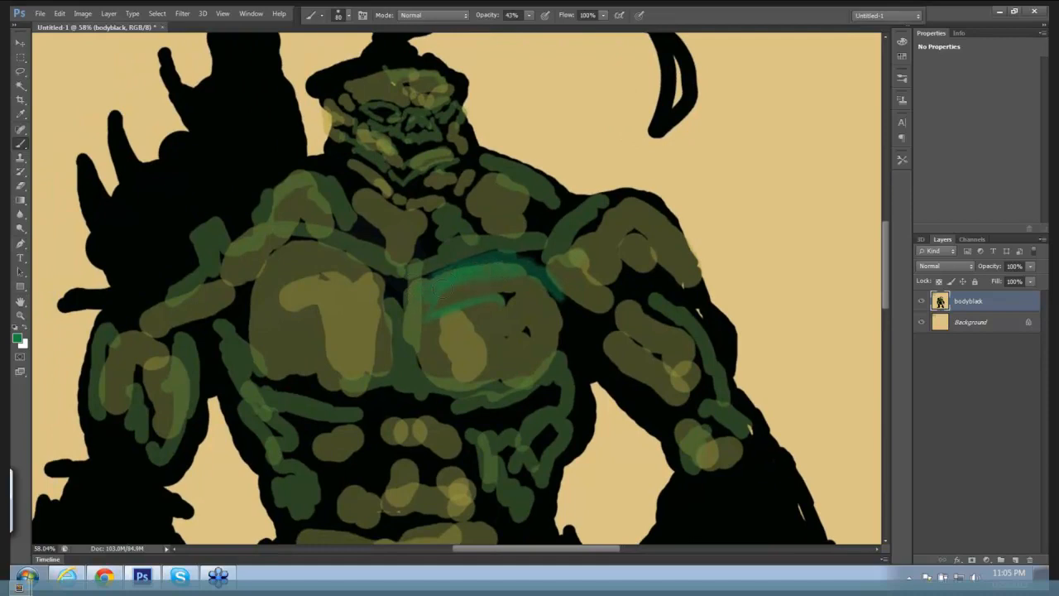
{"action": "left_click_drag", "start_coordinate": [432, 325], "coordinate": [534, 318]}
{"action": "mouse_move", "coordinate": [433, 331]}
{"action": "left_mouse_down"}
{"action": "mouse_move", "coordinate": [437, 364]}
{"action": "mouse_move", "coordinate": [493, 383]}
{"action": "mouse_move", "coordinate": [464, 380]}
{"action": "left_mouse_up"}
{"action": "mouse_move", "coordinate": [404, 296]}
{"action": "left_mouse_down"}
{"action": "mouse_move", "coordinate": [348, 263]}
{"action": "mouse_move", "coordinate": [298, 256]}
{"action": "left_mouse_up"}
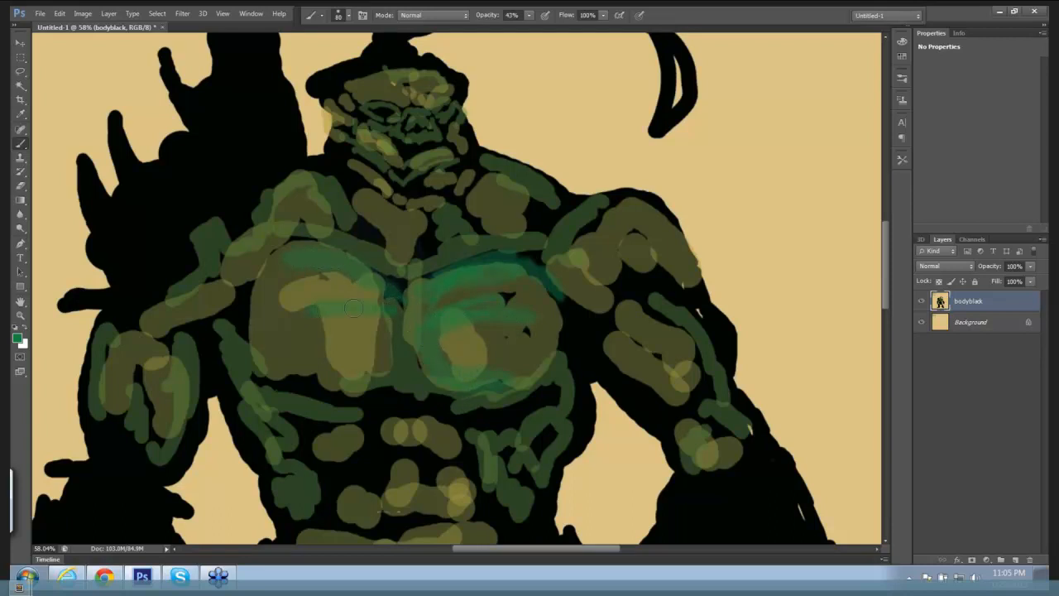
{"action": "mouse_move", "coordinate": [396, 323]}
{"action": "left_mouse_down"}
{"action": "mouse_move", "coordinate": [384, 359]}
{"action": "mouse_move", "coordinate": [281, 363]}
{"action": "left_mouse_up"}
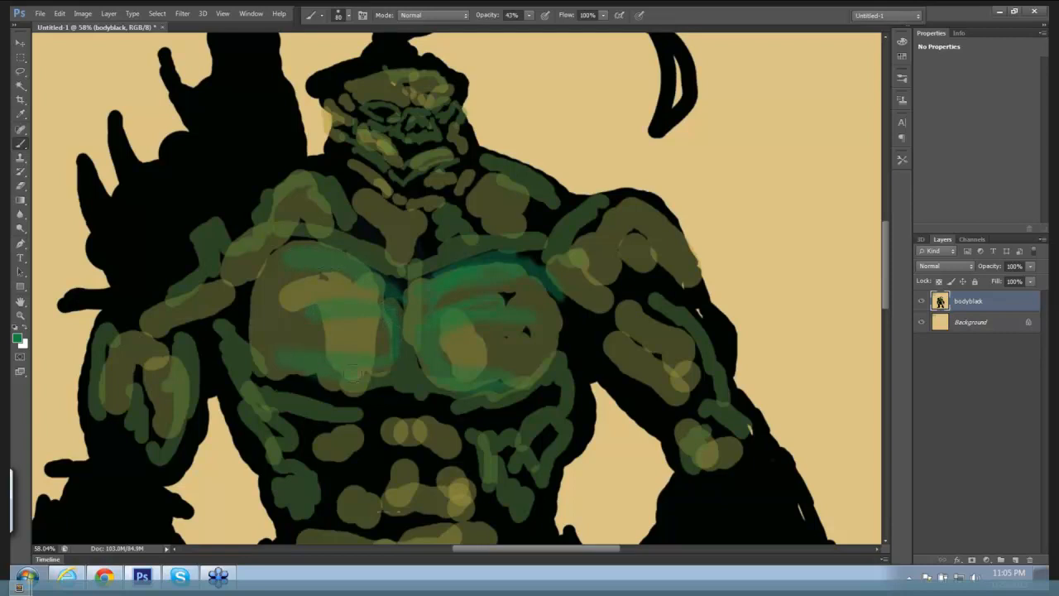
Sample the rust-brown swatch at the end of the lower row as the brush colour.
{"action": "scroll", "coordinate": [564, 256], "scroll_direction": "down", "scroll_amount": 2}
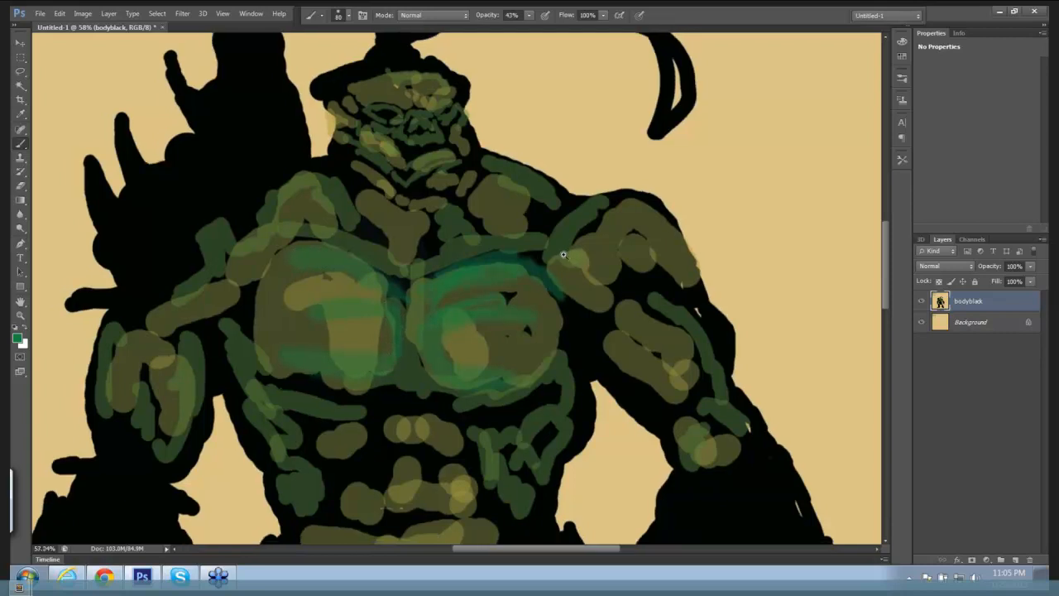
{"action": "scroll", "coordinate": [629, 228], "scroll_direction": "down", "scroll_amount": 10}
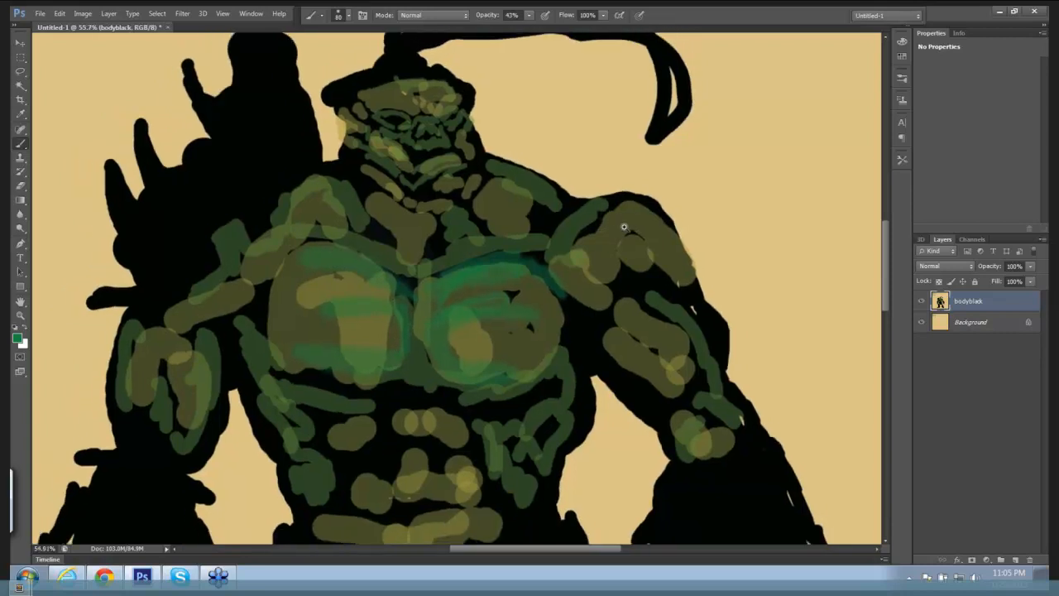
{"action": "scroll", "coordinate": [631, 223], "scroll_direction": "down", "scroll_amount": 1}
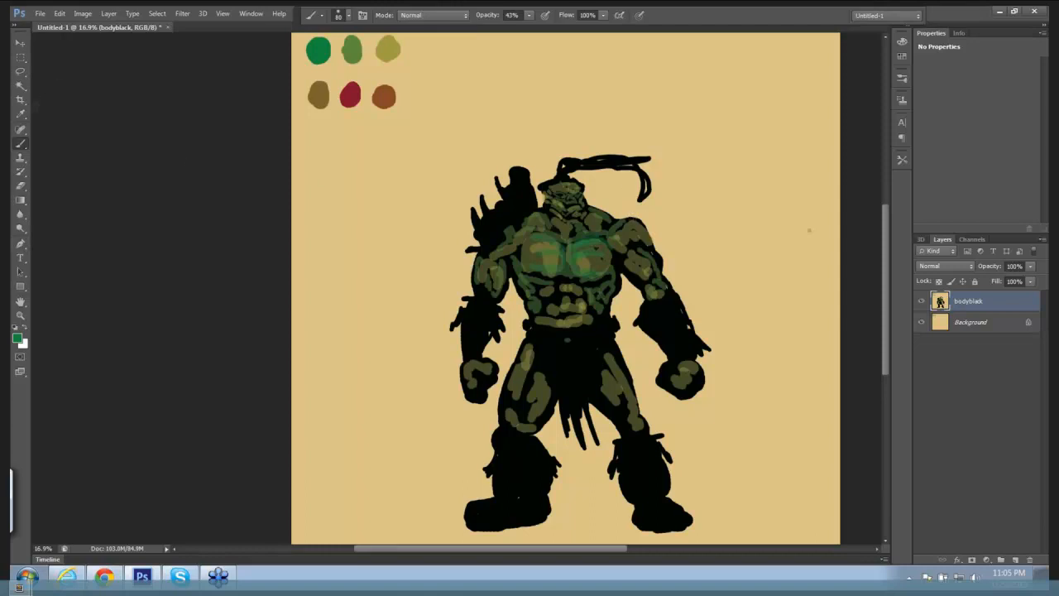
{"action": "left_click", "coordinate": [20, 114]}
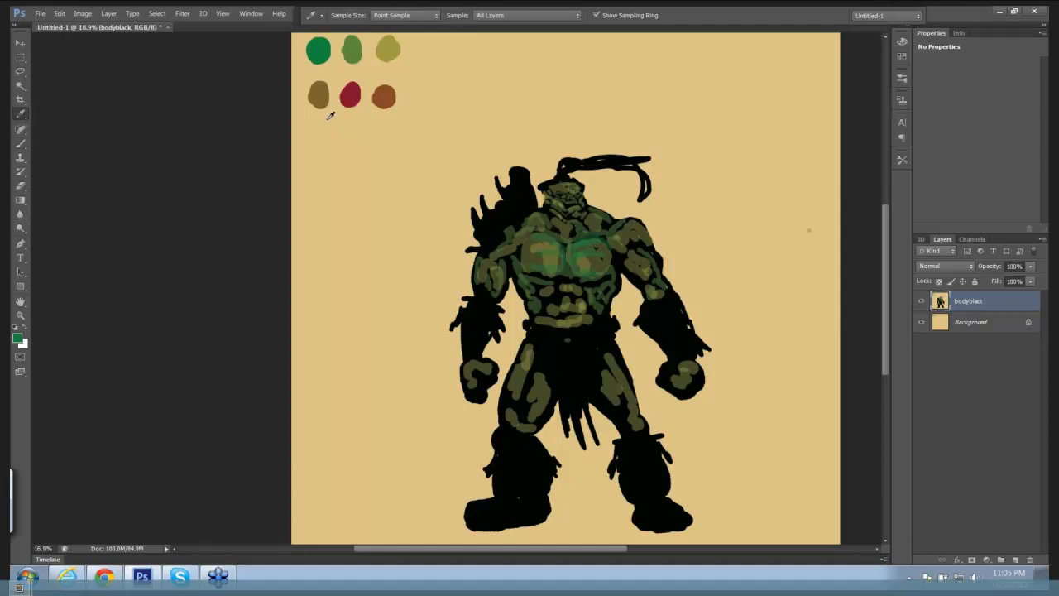
{"action": "left_click", "coordinate": [385, 96]}
{"action": "key", "text": "b"}
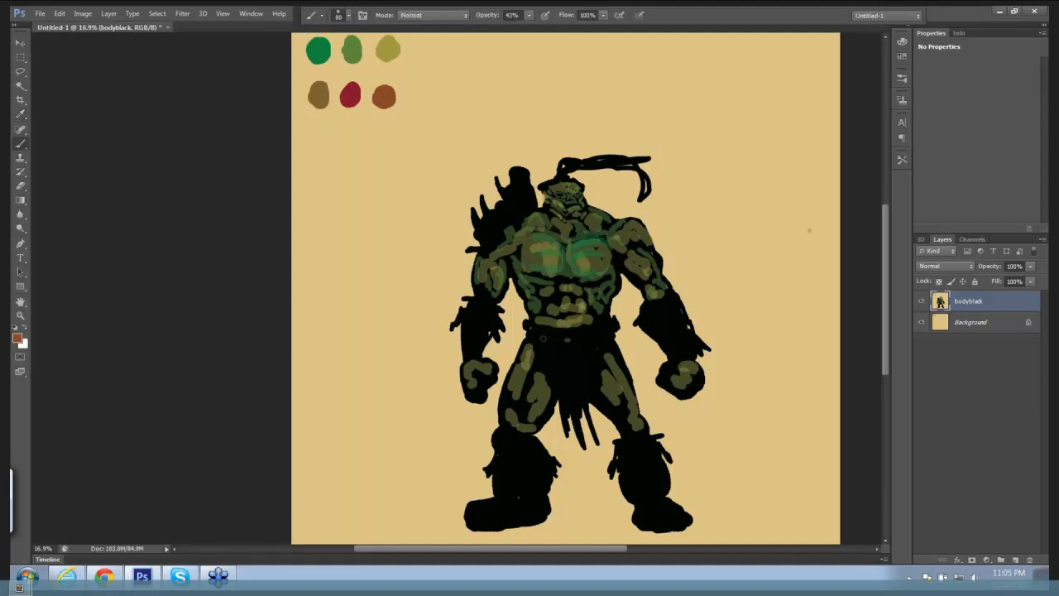
Paint rust brown over the loincloth, the shoulder armour, both forearm guards and both boots.
{"action": "mouse_move", "coordinate": [542, 336]}
{"action": "left_mouse_down"}
{"action": "mouse_move", "coordinate": [554, 335]}
{"action": "mouse_move", "coordinate": [534, 333]}
{"action": "mouse_move", "coordinate": [600, 333]}
{"action": "mouse_move", "coordinate": [592, 368]}
{"action": "mouse_move", "coordinate": [546, 344]}
{"action": "mouse_move", "coordinate": [580, 396]}
{"action": "left_mouse_up"}
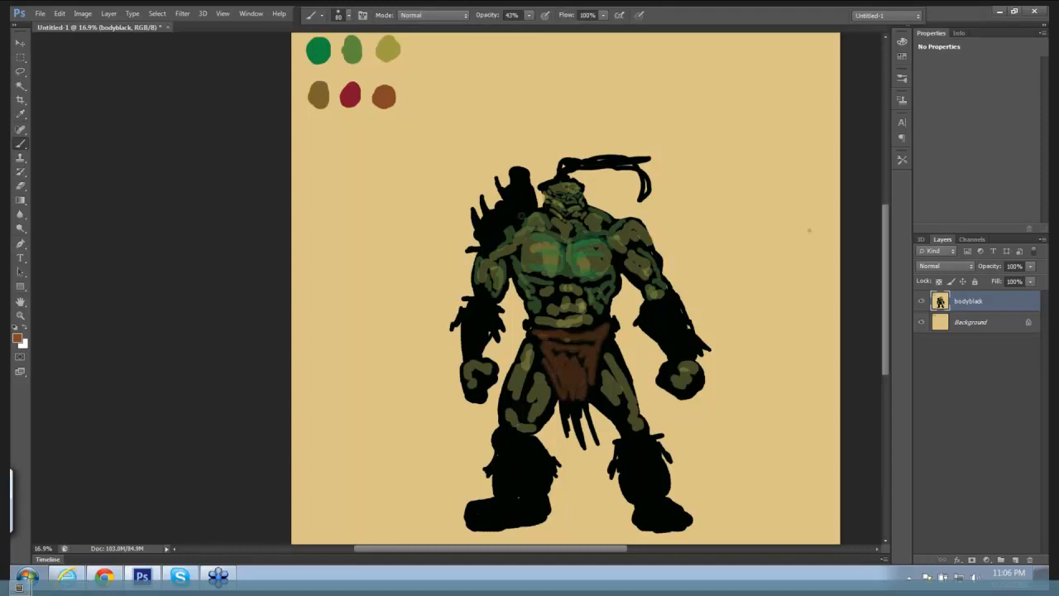
{"action": "mouse_move", "coordinate": [521, 216]}
{"action": "left_mouse_down"}
{"action": "mouse_move", "coordinate": [522, 173]}
{"action": "mouse_move", "coordinate": [515, 209]}
{"action": "mouse_move", "coordinate": [490, 240]}
{"action": "mouse_move", "coordinate": [492, 218]}
{"action": "mouse_move", "coordinate": [508, 212]}
{"action": "left_mouse_up"}
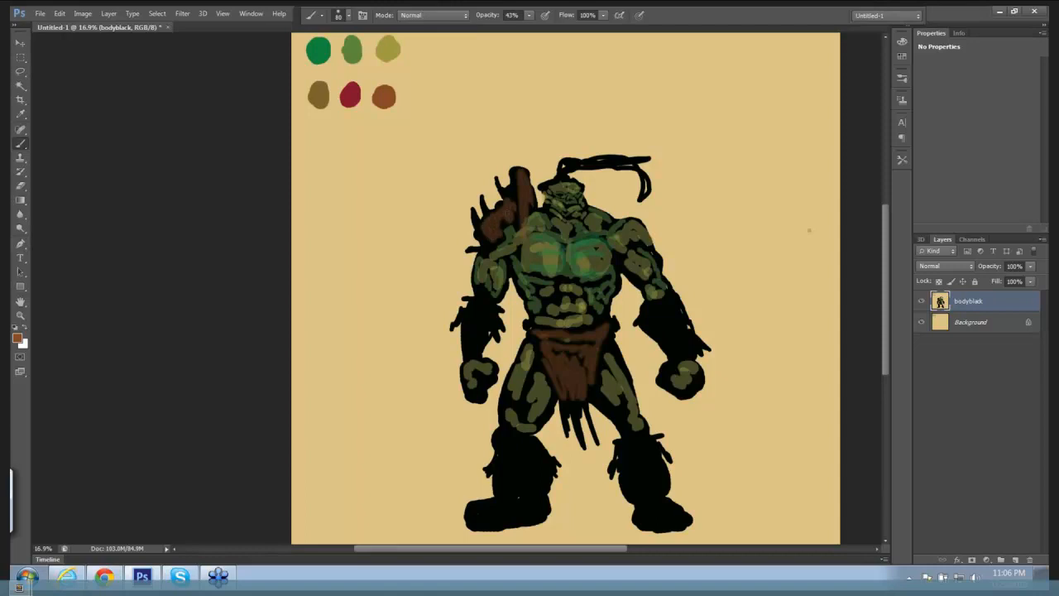
{"action": "mouse_move", "coordinate": [490, 328]}
{"action": "left_mouse_down"}
{"action": "mouse_move", "coordinate": [476, 321]}
{"action": "mouse_move", "coordinate": [476, 346]}
{"action": "mouse_move", "coordinate": [466, 343]}
{"action": "mouse_move", "coordinate": [477, 352]}
{"action": "left_mouse_up"}
{"action": "left_click_drag", "start_coordinate": [670, 328], "coordinate": [677, 342]}
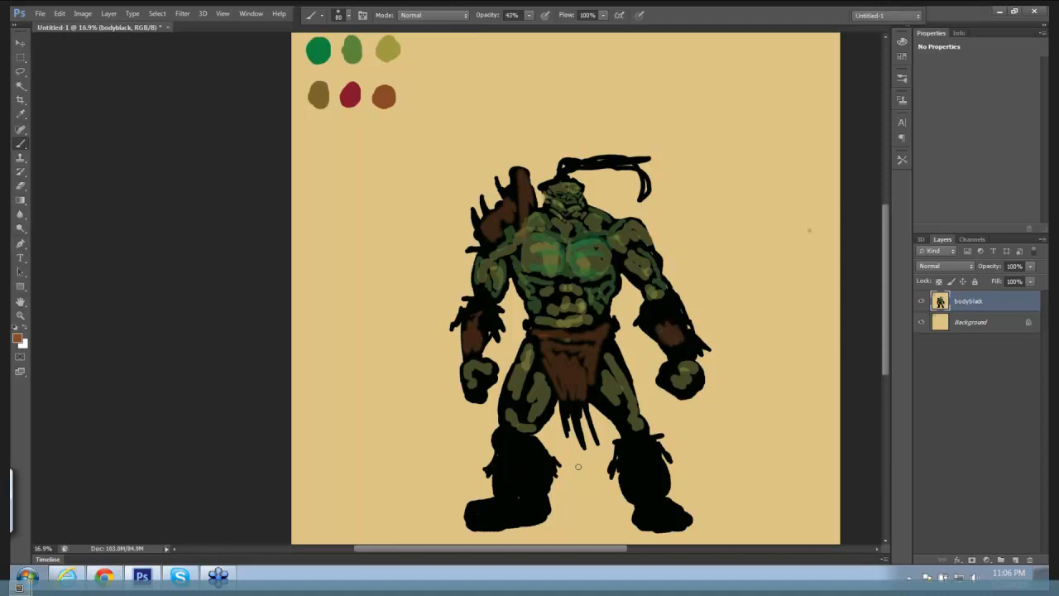
{"action": "mouse_move", "coordinate": [496, 483]}
{"action": "left_mouse_down"}
{"action": "mouse_move", "coordinate": [528, 485]}
{"action": "mouse_move", "coordinate": [505, 506]}
{"action": "mouse_move", "coordinate": [473, 509]}
{"action": "mouse_move", "coordinate": [524, 514]}
{"action": "left_mouse_up"}
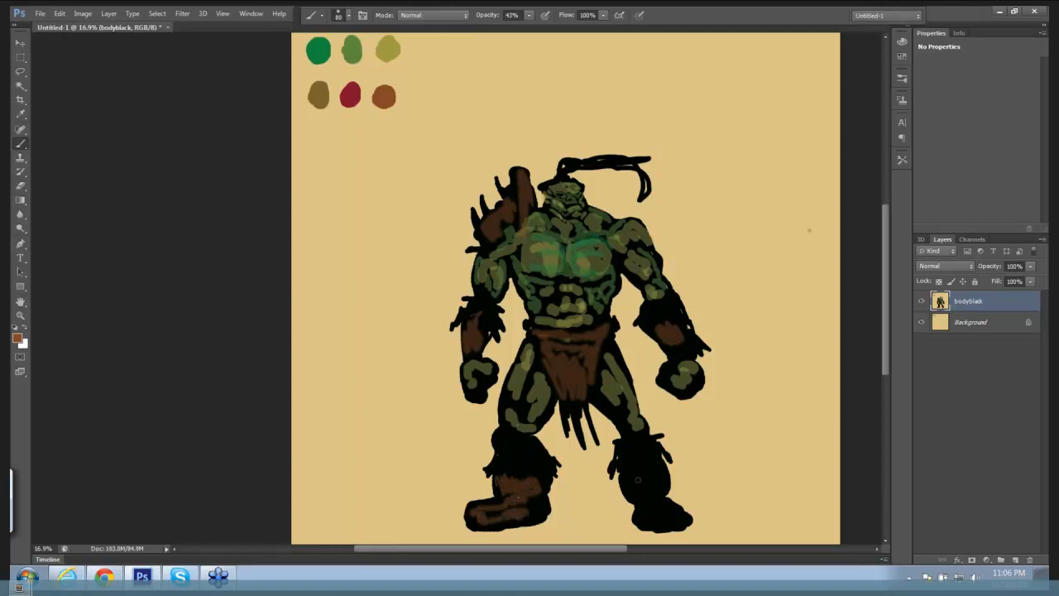
{"action": "mouse_move", "coordinate": [638, 480]}
{"action": "left_mouse_down"}
{"action": "mouse_move", "coordinate": [654, 479]}
{"action": "mouse_move", "coordinate": [648, 491]}
{"action": "mouse_move", "coordinate": [672, 515]}
{"action": "mouse_move", "coordinate": [660, 526]}
{"action": "left_mouse_up"}
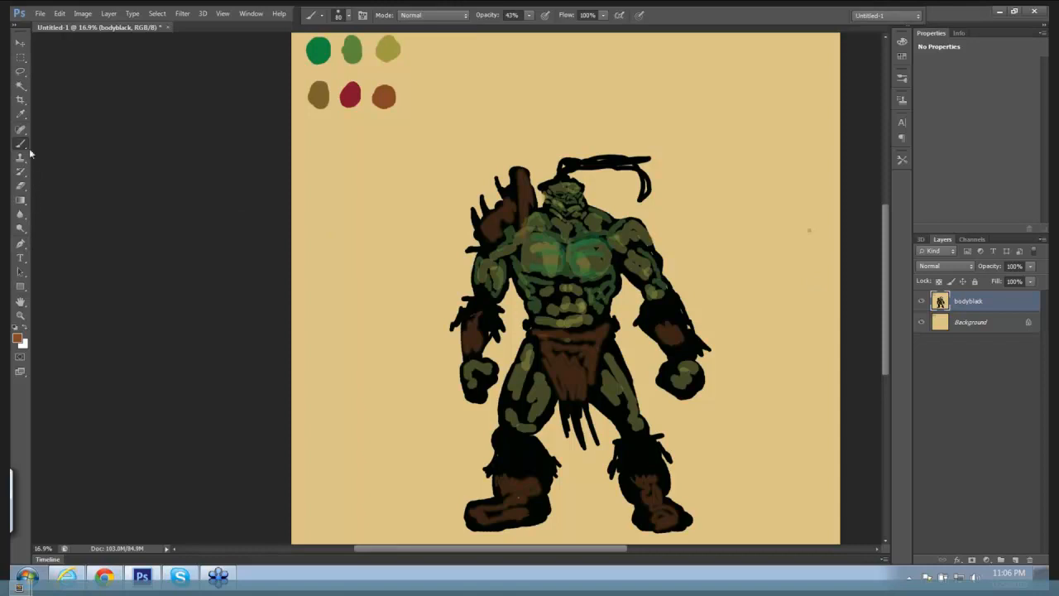
Sample the tan background colour, set the brush opacity to 100% and trim the black edges around the head.
{"action": "left_click", "coordinate": [21, 114]}
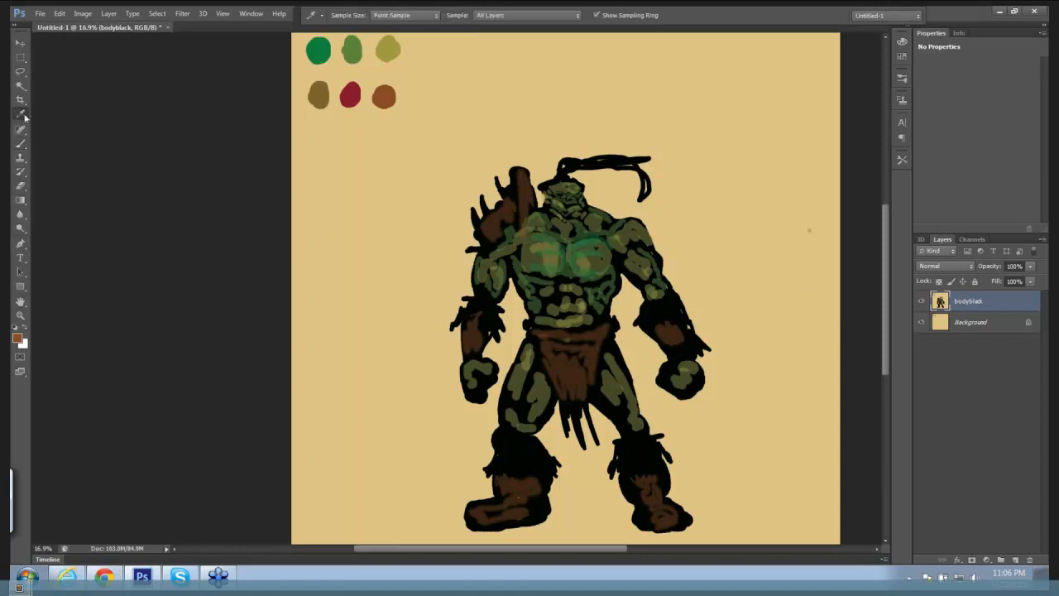
{"action": "left_click", "coordinate": [741, 183]}
{"action": "key", "text": "b"}
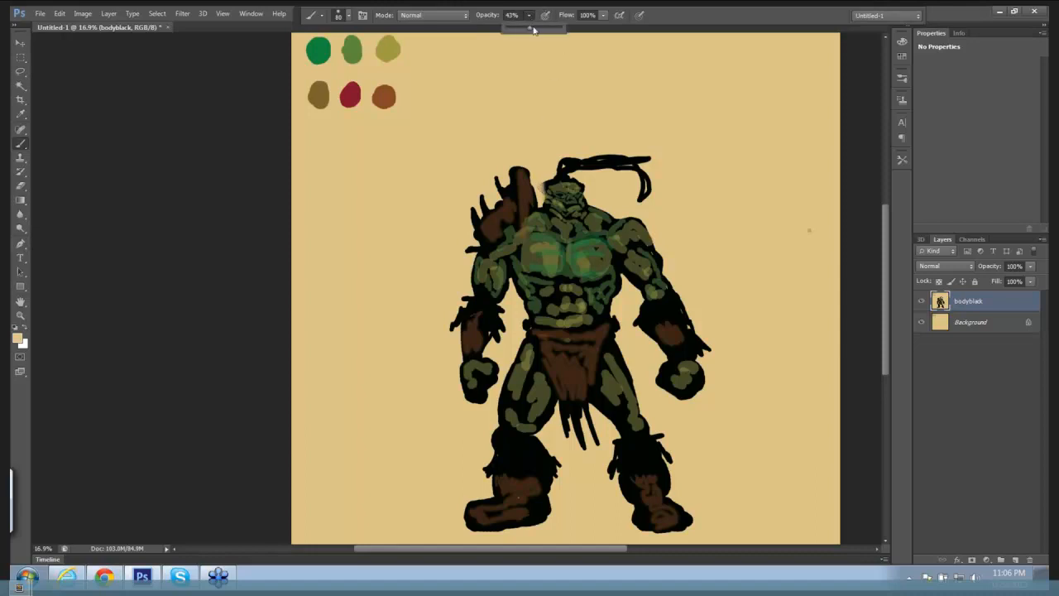
{"action": "key", "text": "0"}
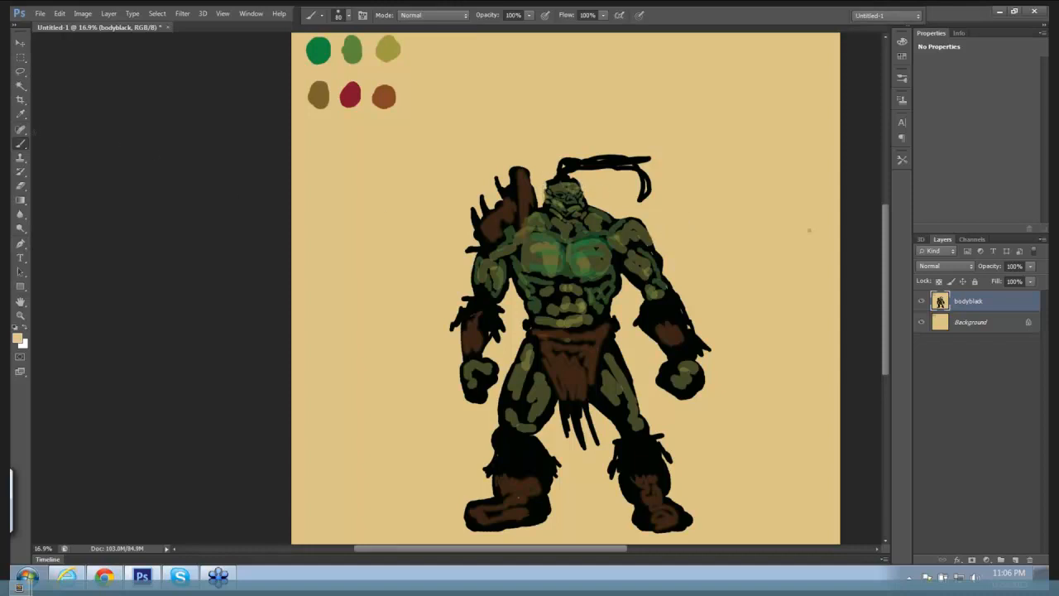
Switch the brush colour back to the emerald green swatch for close-up work on the head.
{"action": "left_click", "coordinate": [21, 113]}
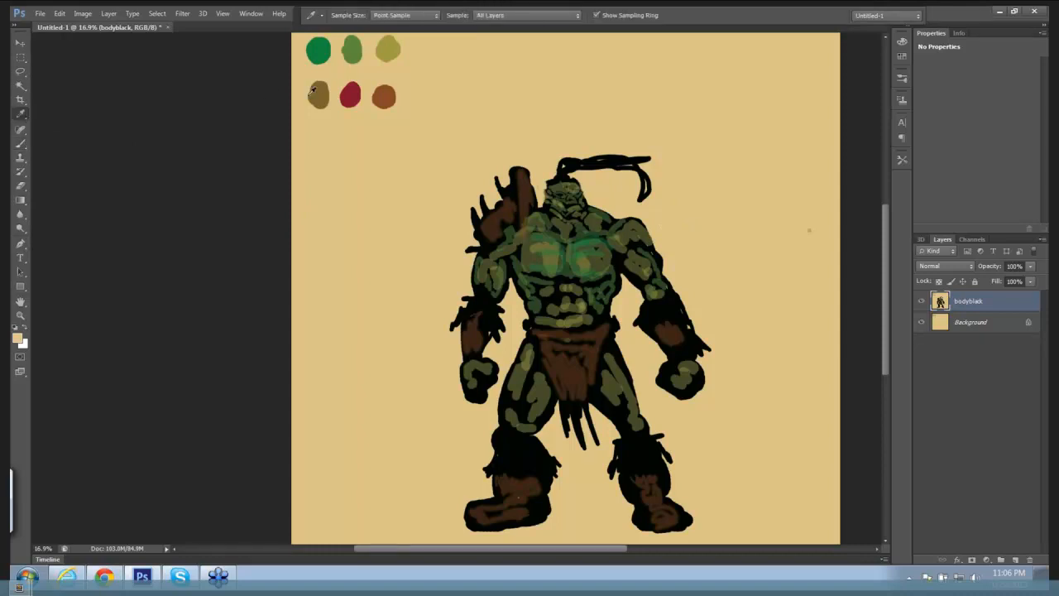
{"action": "left_click", "coordinate": [321, 51]}
{"action": "left_click_drag", "start_coordinate": [468, 165], "coordinate": [524, 193]}
{"action": "left_click_drag", "start_coordinate": [538, 174], "coordinate": [338, 117]}
{"action": "key", "text": "b"}
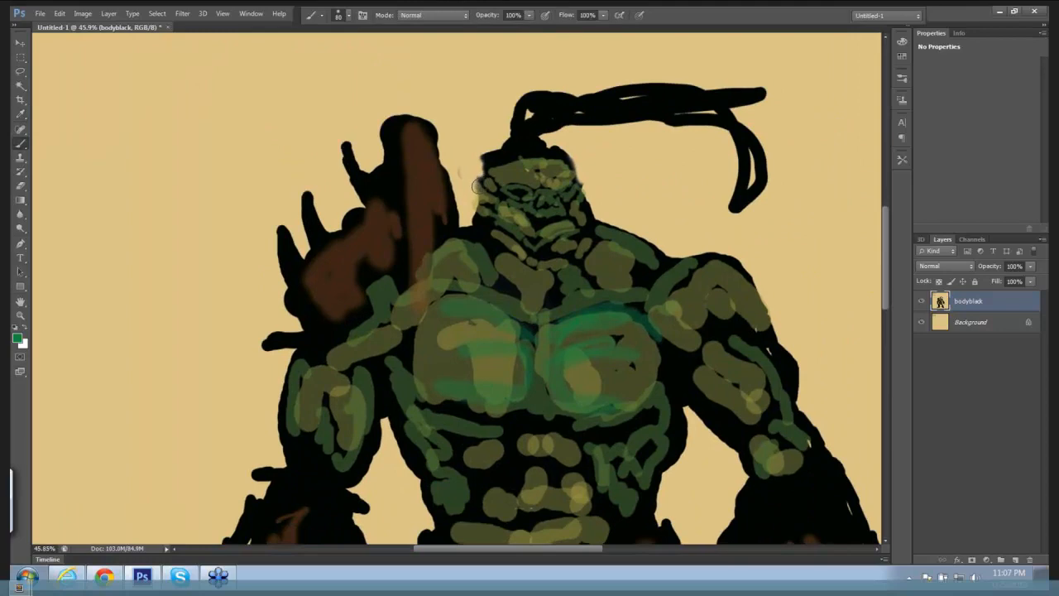
Reduce the brush to size 45 and paint emerald green over the shaded side of the face, the jaw and between the pectorals.
{"action": "key", "text": "bracketleft"}
{"action": "key", "text": "bracketleft"}
{"action": "key", "text": "bracketleft"}
{"action": "mouse_move", "coordinate": [476, 178]}
{"action": "left_mouse_down"}
{"action": "mouse_move", "coordinate": [473, 166]}
{"action": "mouse_move", "coordinate": [473, 196]}
{"action": "mouse_move", "coordinate": [496, 199]}
{"action": "mouse_move", "coordinate": [498, 170]}
{"action": "left_mouse_up"}
{"action": "mouse_move", "coordinate": [502, 178]}
{"action": "left_mouse_down"}
{"action": "mouse_move", "coordinate": [513, 205]}
{"action": "mouse_move", "coordinate": [509, 218]}
{"action": "mouse_move", "coordinate": [490, 210]}
{"action": "mouse_move", "coordinate": [489, 219]}
{"action": "mouse_move", "coordinate": [538, 258]}
{"action": "mouse_move", "coordinate": [573, 251]}
{"action": "mouse_move", "coordinate": [496, 160]}
{"action": "mouse_move", "coordinate": [539, 157]}
{"action": "left_mouse_up"}
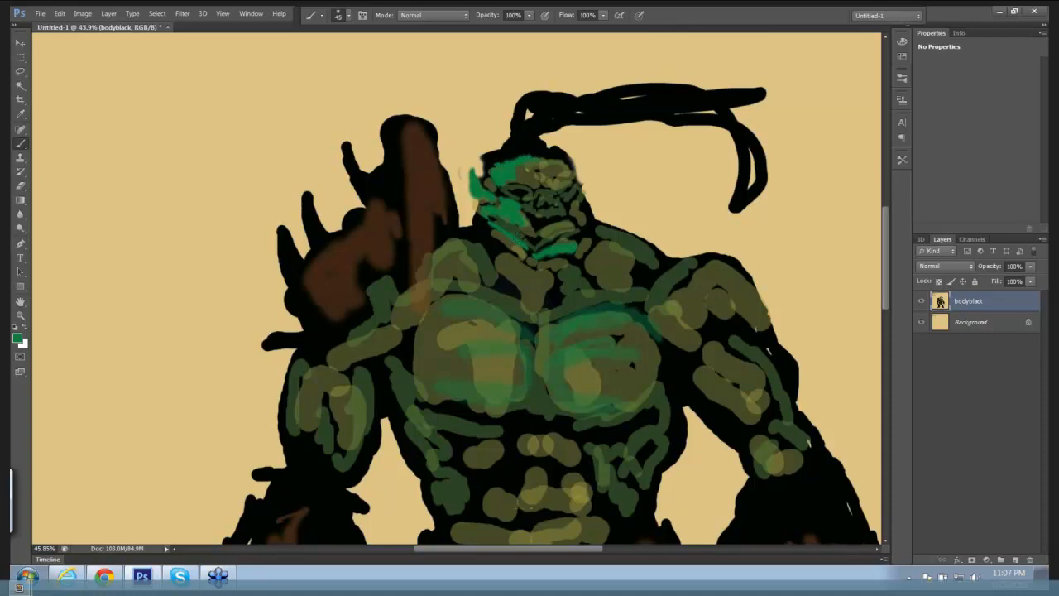
{"action": "mouse_move", "coordinate": [447, 294]}
{"action": "left_mouse_down"}
{"action": "mouse_move", "coordinate": [503, 304]}
{"action": "mouse_move", "coordinate": [528, 335]}
{"action": "mouse_move", "coordinate": [528, 382]}
{"action": "left_mouse_up"}
{"action": "left_click", "coordinate": [412, 354]}
{"action": "scroll", "coordinate": [639, 265], "scroll_direction": "down", "scroll_amount": 5}
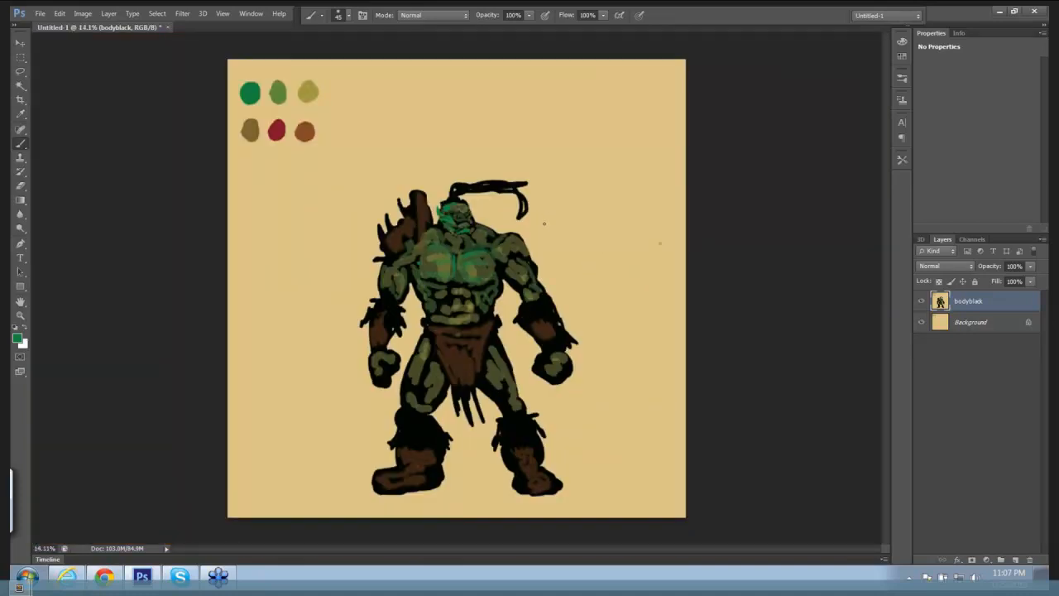
Sample the crimson swatch and paint crimson stripes on the spiked shoulder armour and both forearm guards.
{"action": "left_click", "coordinate": [22, 115]}
{"action": "left_click", "coordinate": [277, 130]}
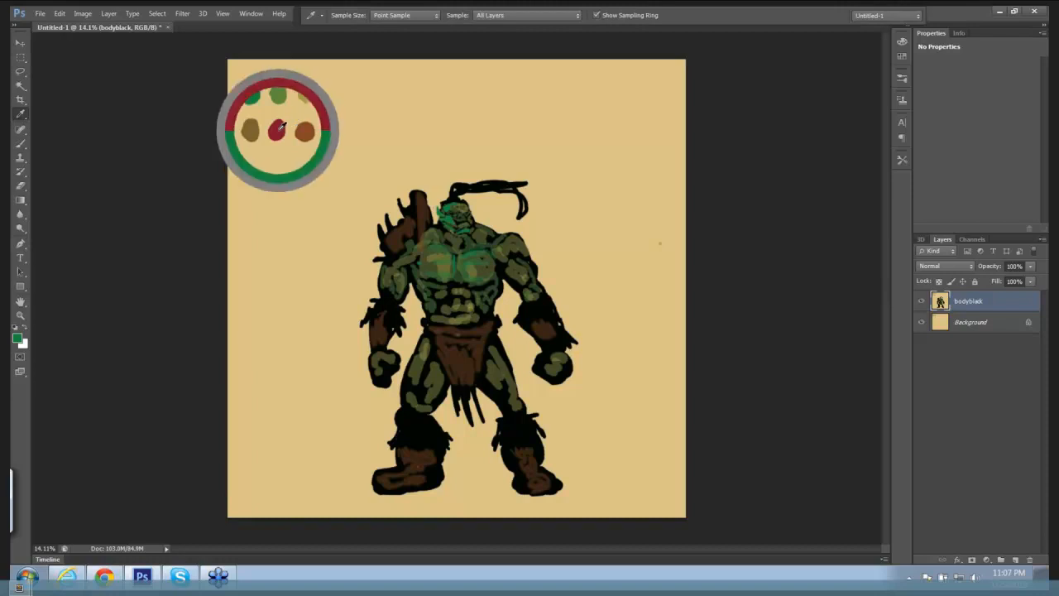
{"action": "scroll", "coordinate": [513, 256], "scroll_direction": "up", "scroll_amount": 3}
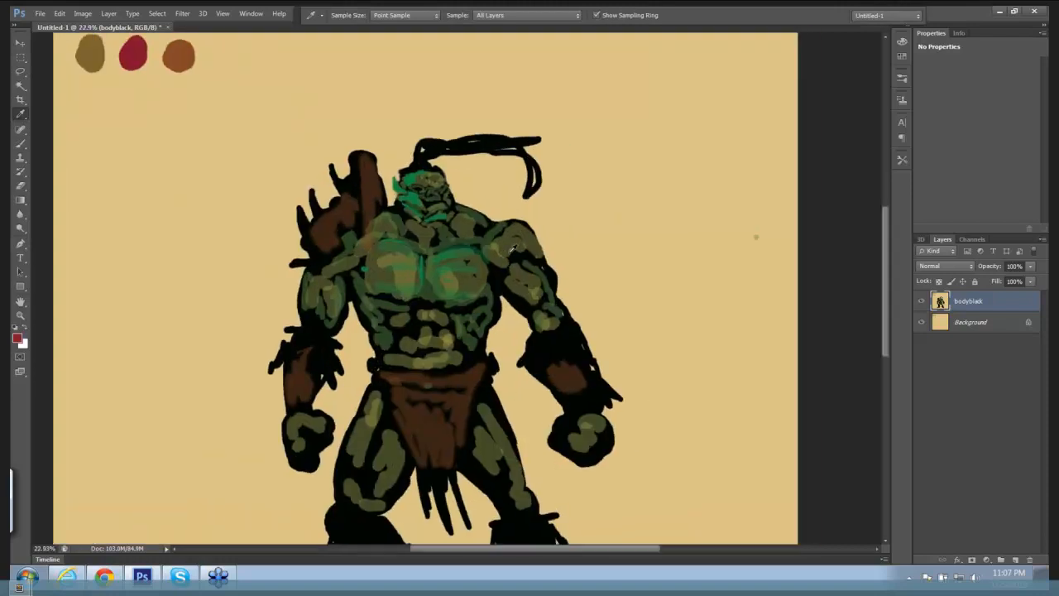
{"action": "key", "text": "b"}
{"action": "mouse_move", "coordinate": [353, 177]}
{"action": "left_mouse_down"}
{"action": "mouse_move", "coordinate": [361, 221]}
{"action": "mouse_move", "coordinate": [348, 196]}
{"action": "mouse_move", "coordinate": [343, 220]}
{"action": "mouse_move", "coordinate": [326, 213]}
{"action": "mouse_move", "coordinate": [318, 228]}
{"action": "mouse_move", "coordinate": [328, 250]}
{"action": "mouse_move", "coordinate": [315, 240]}
{"action": "left_mouse_up"}
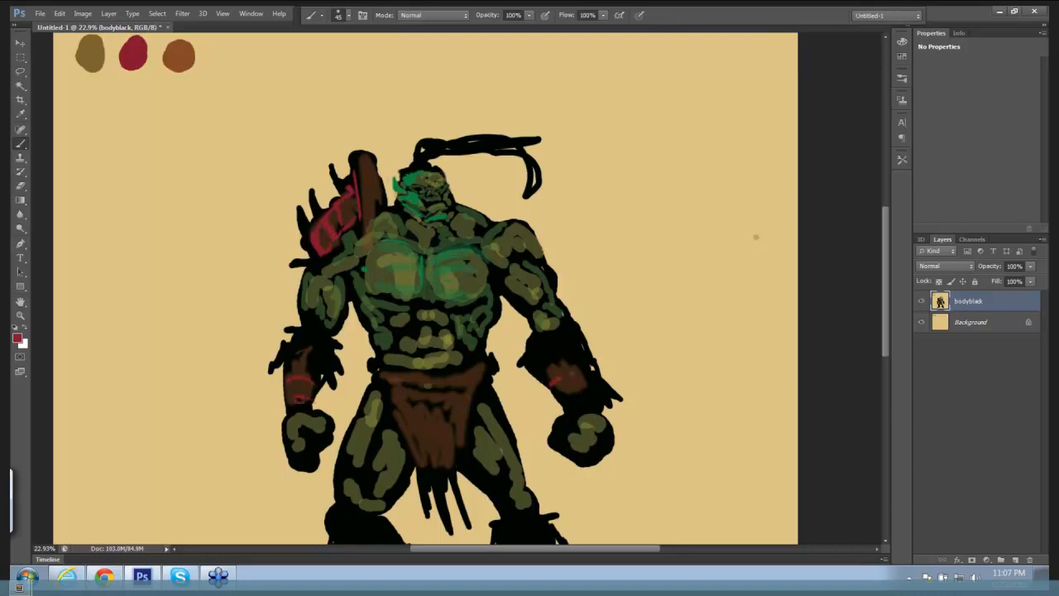
{"action": "left_click_drag", "start_coordinate": [559, 381], "coordinate": [576, 374]}
Paint crimson bands along the belt, crimson lines over the loincloth and stripes across both boots.
{"action": "left_click_drag", "start_coordinate": [391, 384], "coordinate": [467, 383]}
{"action": "left_click_drag", "start_coordinate": [396, 378], "coordinate": [464, 375]}
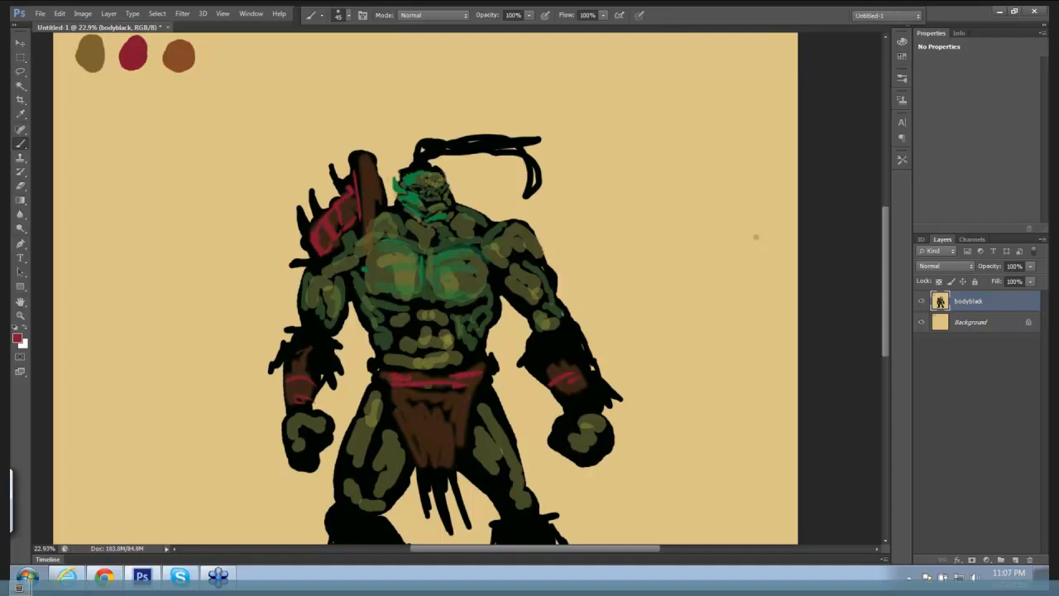
{"action": "mouse_move", "coordinate": [456, 425]}
{"action": "left_mouse_down"}
{"action": "mouse_move", "coordinate": [462, 394]}
{"action": "mouse_move", "coordinate": [445, 402]}
{"action": "mouse_move", "coordinate": [487, 334]}
{"action": "left_mouse_up"}
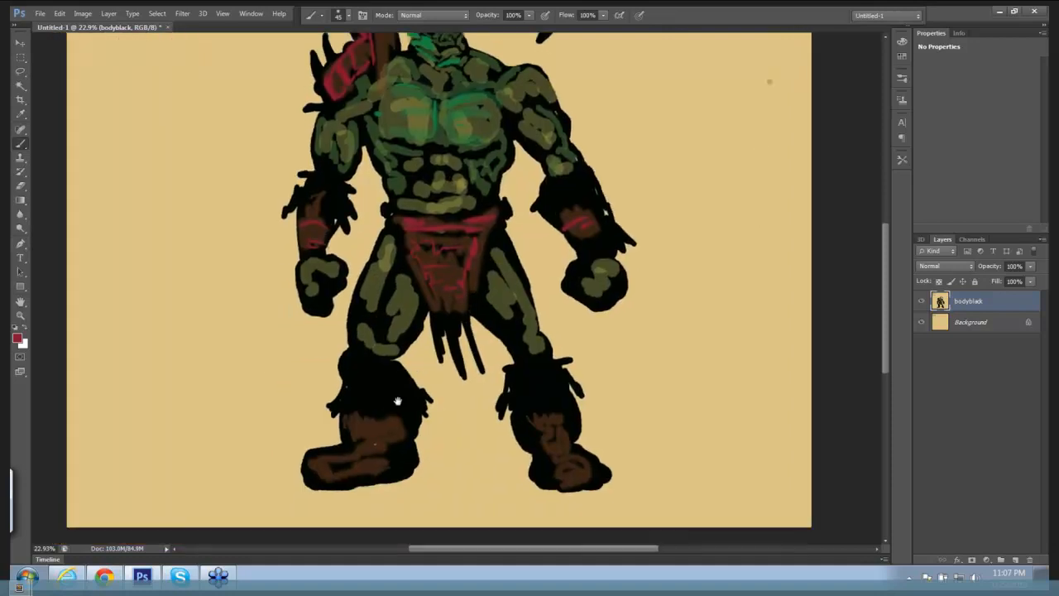
{"action": "left_click_drag", "start_coordinate": [397, 402], "coordinate": [399, 375]}
{"action": "mouse_move", "coordinate": [348, 405]}
{"action": "left_mouse_down"}
{"action": "mouse_move", "coordinate": [397, 404]}
{"action": "mouse_move", "coordinate": [350, 414]}
{"action": "left_mouse_up"}
{"action": "mouse_move", "coordinate": [538, 416]}
{"action": "left_mouse_down"}
{"action": "mouse_move", "coordinate": [546, 403]}
{"action": "mouse_move", "coordinate": [571, 403]}
{"action": "left_mouse_up"}
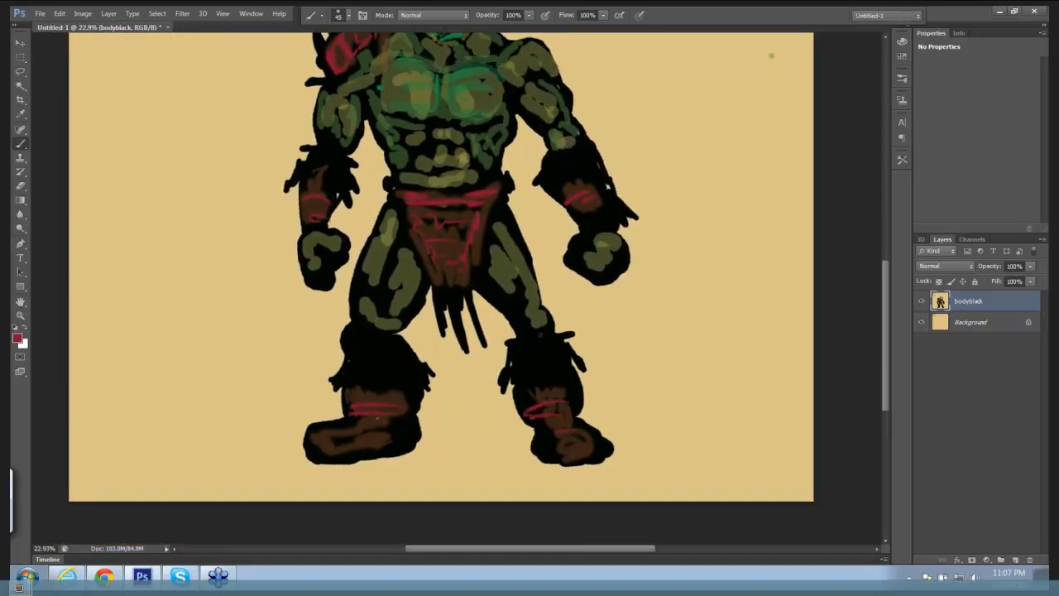
{"action": "scroll", "coordinate": [534, 295], "scroll_direction": "down", "scroll_amount": 4}
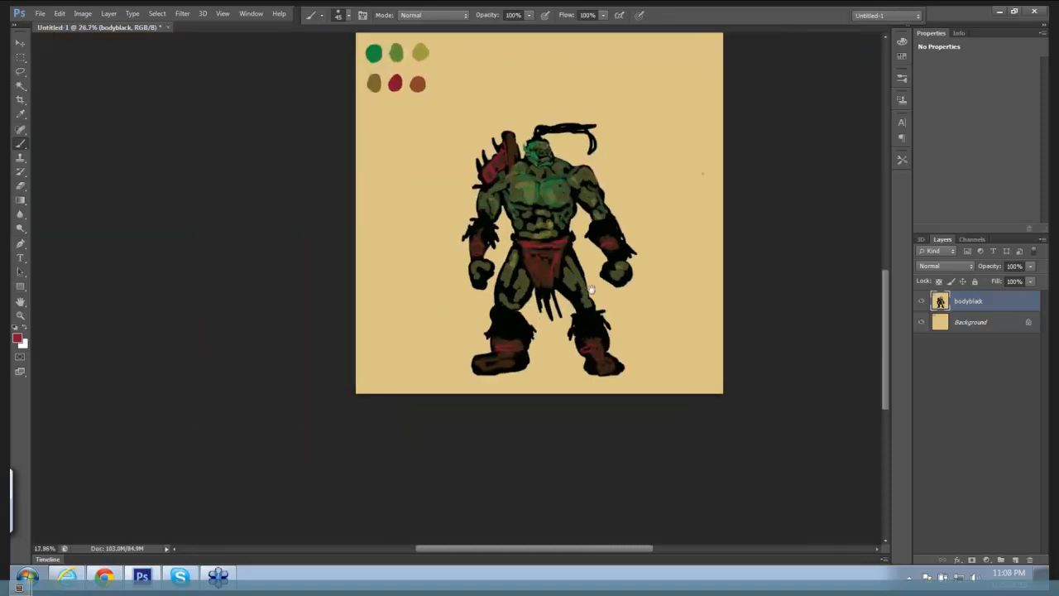
{"action": "left_click_drag", "start_coordinate": [588, 285], "coordinate": [606, 290]}
Switch to the Eraser at size 10 and erase thin highlight lines in the hair and ponytail and dots for the eyes.
{"action": "key", "text": "e"}
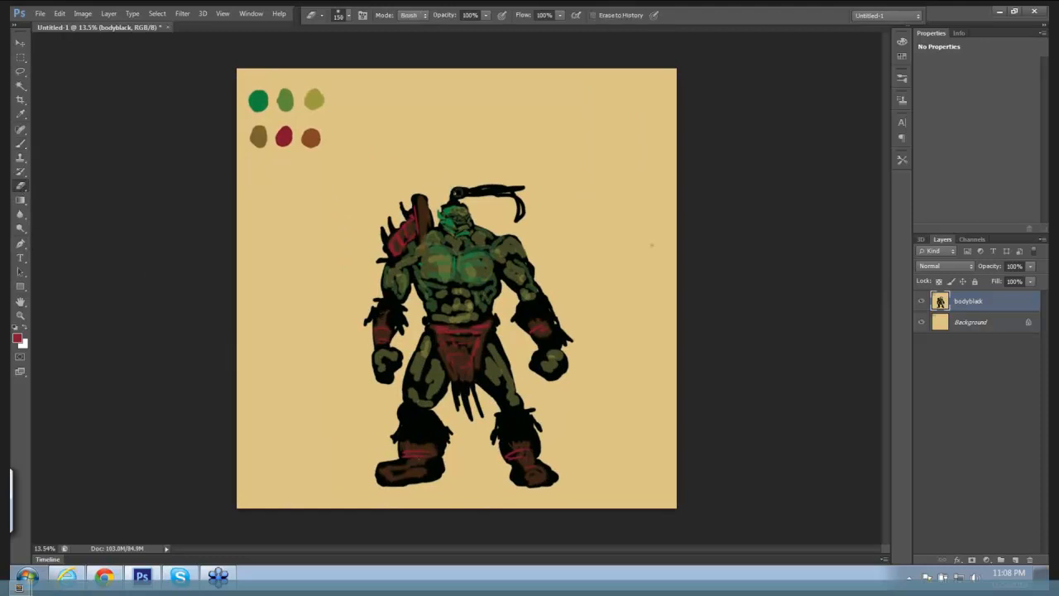
{"action": "key", "text": "bracketleft"}
{"action": "key", "text": "bracketleft"}
{"action": "key", "text": "bracketleft"}
{"action": "key", "text": "bracketleft"}
{"action": "mouse_move", "coordinate": [551, 242]}
{"action": "left_mouse_down"}
{"action": "mouse_move", "coordinate": [528, 237]}
{"action": "mouse_move", "coordinate": [553, 236]}
{"action": "left_mouse_up"}
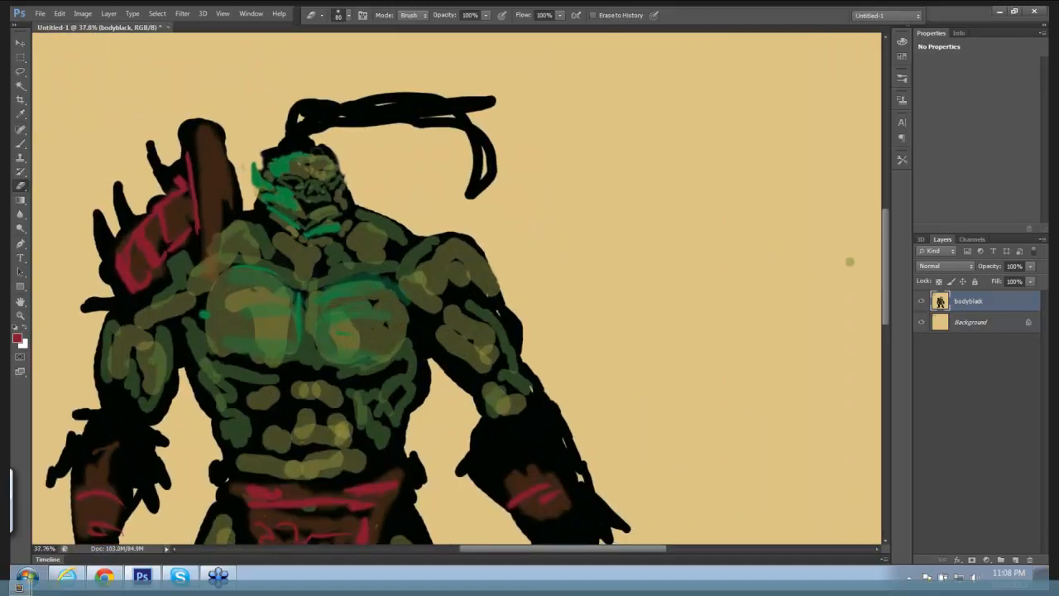
{"action": "key", "text": "bracketleft"}
{"action": "key", "text": "bracketleft"}
{"action": "key", "text": "bracketleft"}
{"action": "key", "text": "bracketleft"}
{"action": "key", "text": "bracketleft"}
{"action": "key", "text": "bracketleft"}
{"action": "key", "text": "bracketleft"}
{"action": "key", "text": "bracketleft"}
{"action": "key", "text": "bracketleft"}
{"action": "key", "text": "bracketleft"}
{"action": "key", "text": "bracketleft"}
{"action": "mouse_move", "coordinate": [287, 152]}
{"action": "left_mouse_down"}
{"action": "mouse_move", "coordinate": [293, 144]}
{"action": "mouse_move", "coordinate": [316, 155]}
{"action": "mouse_move", "coordinate": [323, 116]}
{"action": "mouse_move", "coordinate": [402, 96]}
{"action": "left_mouse_up"}
{"action": "left_click", "coordinate": [293, 182]}
{"action": "left_click", "coordinate": [315, 193]}
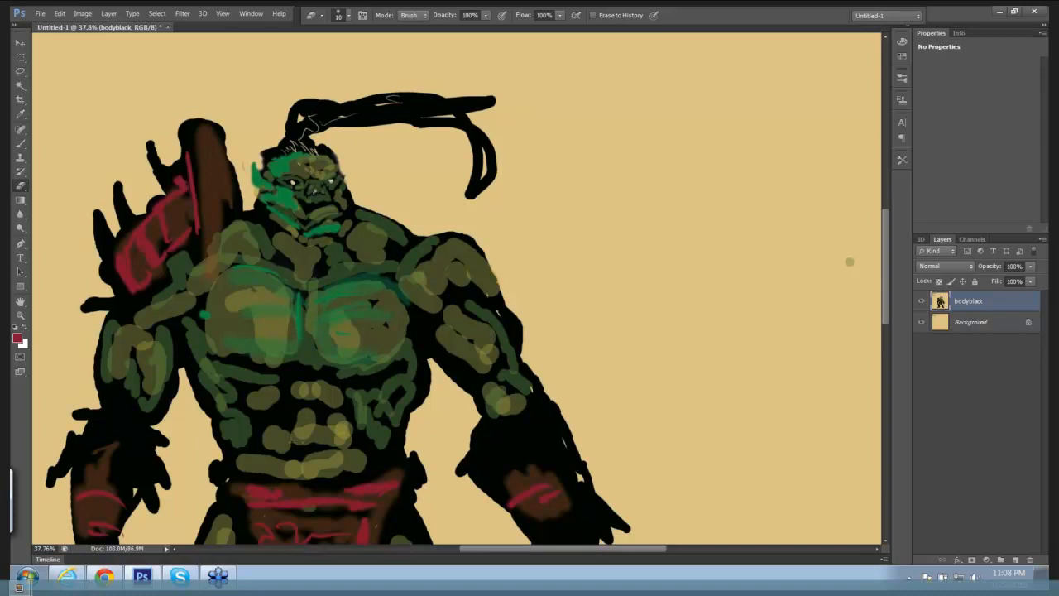
Erase fine highlights on the nose, brow, tusks, jaw and chin of the face.
{"action": "mouse_move", "coordinate": [313, 203]}
{"action": "left_mouse_down"}
{"action": "mouse_move", "coordinate": [306, 211]}
{"action": "mouse_move", "coordinate": [330, 212]}
{"action": "mouse_move", "coordinate": [293, 205]}
{"action": "mouse_move", "coordinate": [343, 199]}
{"action": "mouse_move", "coordinate": [306, 181]}
{"action": "left_mouse_up"}
{"action": "left_click", "coordinate": [332, 200]}
{"action": "mouse_move", "coordinate": [272, 210]}
{"action": "left_mouse_down"}
{"action": "mouse_move", "coordinate": [263, 226]}
{"action": "mouse_move", "coordinate": [324, 249]}
{"action": "left_mouse_up"}
Erase a long highlight down the upright post of the shoulder armour and rivet dots along its crimson edge.
{"action": "mouse_move", "coordinate": [206, 125]}
{"action": "left_mouse_down"}
{"action": "mouse_move", "coordinate": [201, 153]}
{"action": "mouse_move", "coordinate": [214, 222]}
{"action": "left_mouse_up"}
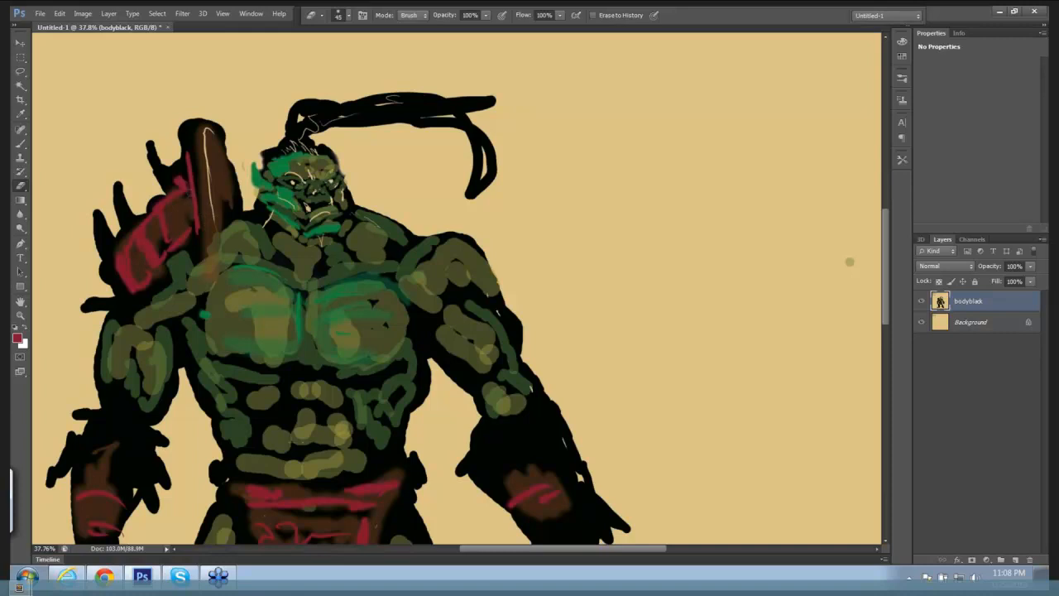
{"action": "key", "text": "bracketright"}
{"action": "key", "text": "bracketright"}
{"action": "key", "text": "bracketright"}
{"action": "left_click_drag", "start_coordinate": [189, 145], "coordinate": [203, 235]}
{"action": "left_click", "coordinate": [214, 214]}
Set the eraser to size 30 and erase highlights along the shoulder armour's spikes and the upper edges of both forearm guards.
{"action": "key", "text": "bracketleft"}
{"action": "key", "text": "bracketleft"}
{"action": "key", "text": "bracketleft"}
{"action": "mouse_move", "coordinate": [166, 174]}
{"action": "left_mouse_down"}
{"action": "mouse_move", "coordinate": [155, 164]}
{"action": "mouse_move", "coordinate": [110, 246]}
{"action": "left_mouse_up"}
{"action": "left_click_drag", "start_coordinate": [103, 297], "coordinate": [126, 306]}
{"action": "left_click_drag", "start_coordinate": [101, 411], "coordinate": [136, 423]}
{"action": "left_click_drag", "start_coordinate": [488, 427], "coordinate": [538, 409]}
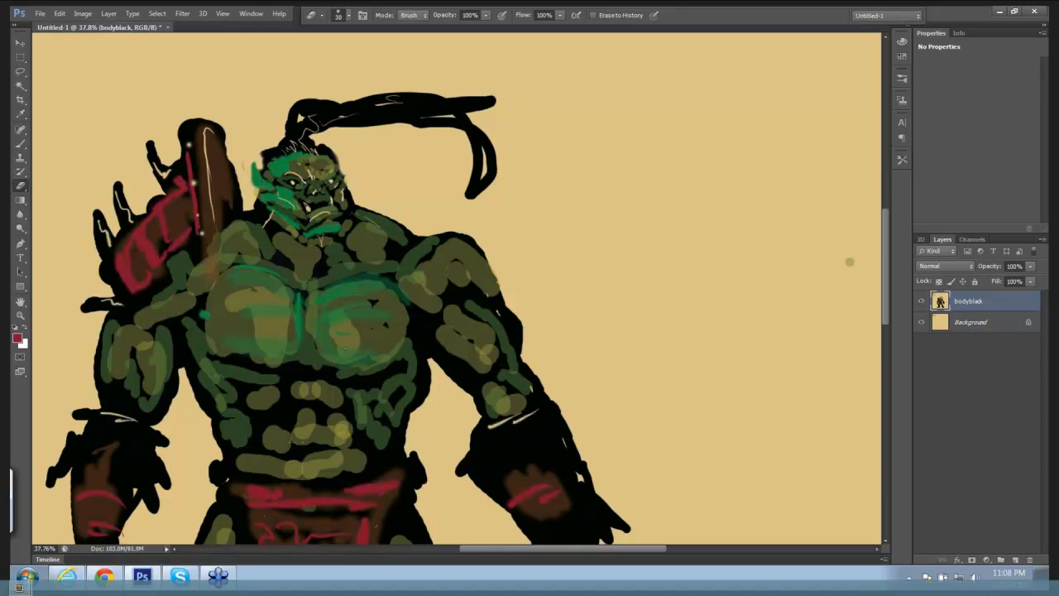
Erase thin highlight lines along the centre and lower edge of the chest and across both pectorals.
{"action": "mouse_move", "coordinate": [309, 328]}
{"action": "left_mouse_down"}
{"action": "mouse_move", "coordinate": [309, 358]}
{"action": "mouse_move", "coordinate": [351, 367]}
{"action": "mouse_move", "coordinate": [293, 365]}
{"action": "left_mouse_up"}
{"action": "left_click_drag", "start_coordinate": [331, 296], "coordinate": [376, 289]}
{"action": "left_click_drag", "start_coordinate": [321, 325], "coordinate": [332, 321]}
{"action": "mouse_move", "coordinate": [257, 306]}
{"action": "left_mouse_down"}
{"action": "mouse_move", "coordinate": [287, 304]}
{"action": "mouse_move", "coordinate": [289, 326]}
{"action": "left_mouse_up"}
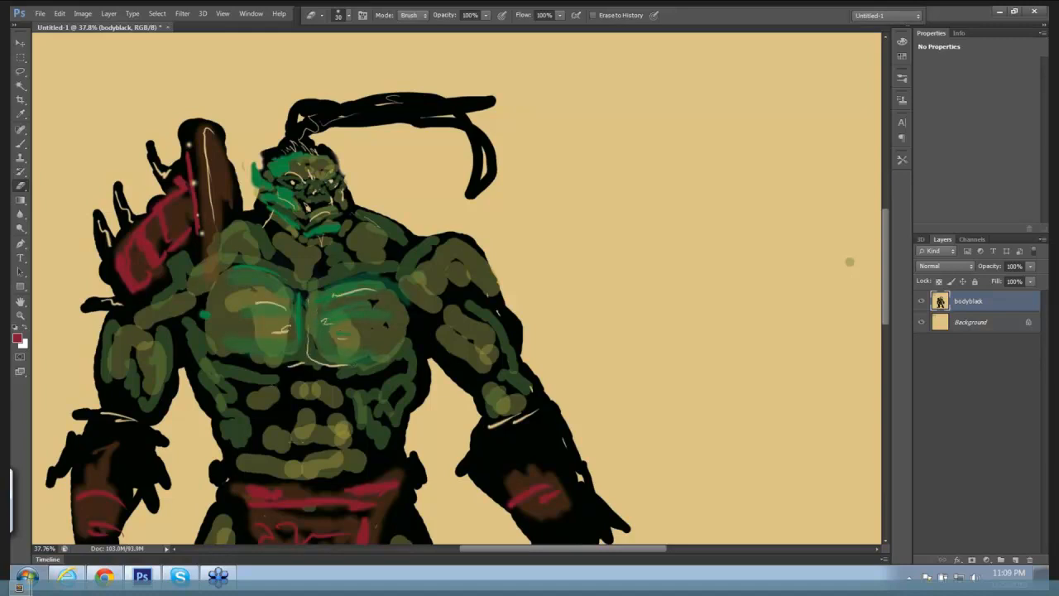
Erase thin highlights over the abdominal muscles, neck and shoulder muscles, upper chest edge and the side of the torso.
{"action": "mouse_move", "coordinate": [291, 381]}
{"action": "left_mouse_down"}
{"action": "mouse_move", "coordinate": [321, 375]}
{"action": "mouse_move", "coordinate": [329, 387]}
{"action": "mouse_move", "coordinate": [301, 419]}
{"action": "left_mouse_up"}
{"action": "mouse_move", "coordinate": [280, 420]}
{"action": "left_mouse_down"}
{"action": "mouse_move", "coordinate": [265, 423]}
{"action": "mouse_move", "coordinate": [331, 423]}
{"action": "mouse_move", "coordinate": [320, 452]}
{"action": "left_mouse_up"}
{"action": "left_click_drag", "start_coordinate": [232, 382], "coordinate": [263, 397]}
{"action": "left_click_drag", "start_coordinate": [353, 227], "coordinate": [391, 240]}
{"action": "left_click_drag", "start_coordinate": [255, 236], "coordinate": [293, 261]}
{"action": "left_click_drag", "start_coordinate": [308, 273], "coordinate": [386, 266]}
{"action": "left_click_drag", "start_coordinate": [317, 298], "coordinate": [318, 321]}
{"action": "left_click_drag", "start_coordinate": [187, 318], "coordinate": [179, 357]}
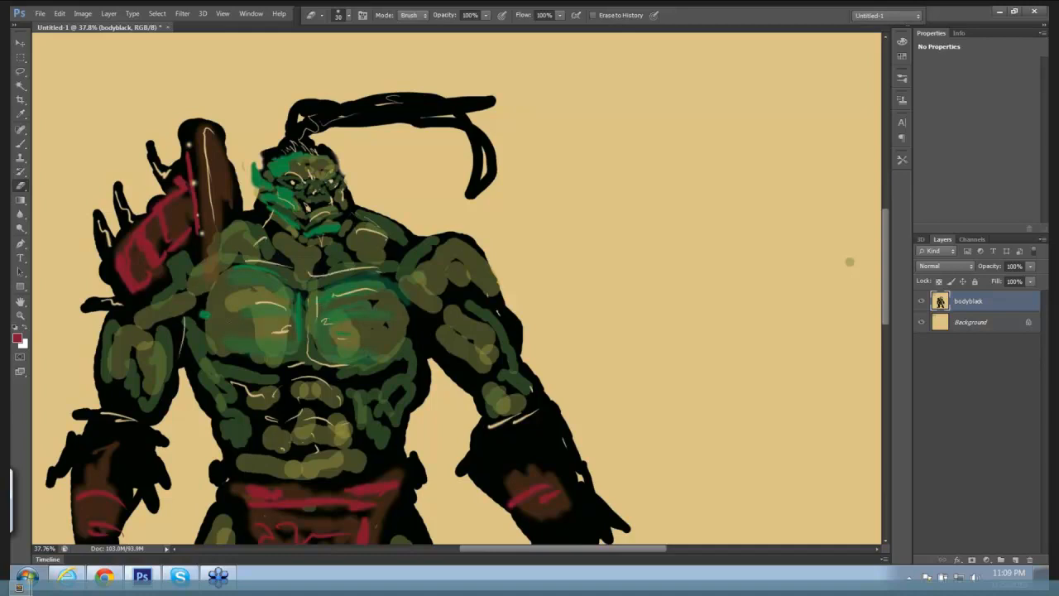
Erase highlight lines on one thigh, the fur cuffs of both boots and both forearm guards.
{"action": "left_click_drag", "start_coordinate": [546, 300], "coordinate": [527, 291]}
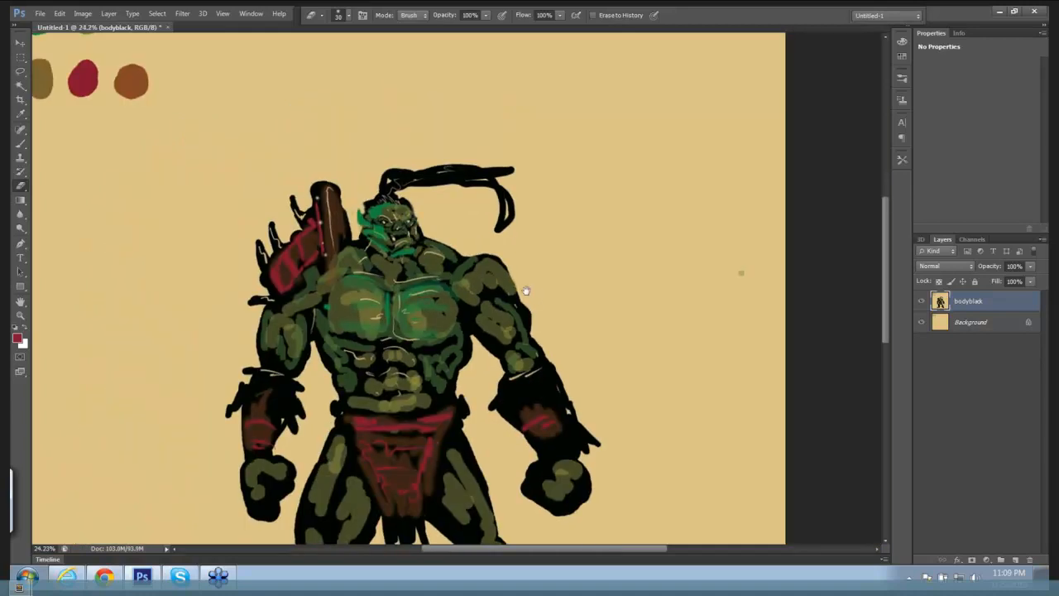
{"action": "left_click_drag", "start_coordinate": [545, 337], "coordinate": [523, 205]}
{"action": "left_click_drag", "start_coordinate": [542, 273], "coordinate": [537, 273]}
{"action": "left_click_drag", "start_coordinate": [439, 340], "coordinate": [457, 367]}
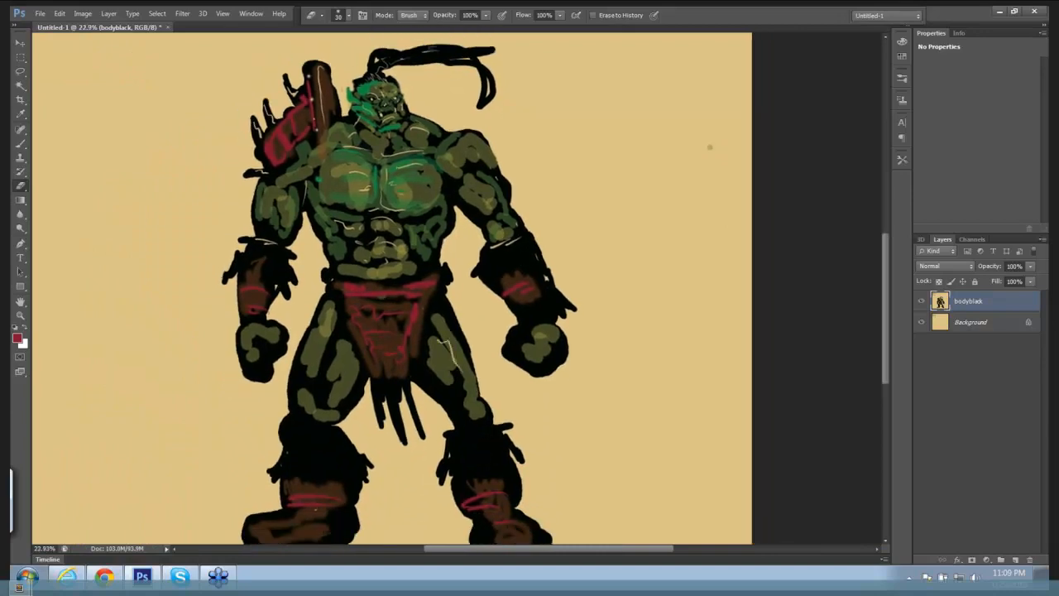
{"action": "left_click_drag", "start_coordinate": [288, 453], "coordinate": [332, 452]}
{"action": "left_click_drag", "start_coordinate": [311, 460], "coordinate": [335, 459]}
{"action": "left_click_drag", "start_coordinate": [466, 456], "coordinate": [486, 447]}
{"action": "left_click_drag", "start_coordinate": [529, 310], "coordinate": [547, 309]}
{"action": "left_click_drag", "start_coordinate": [526, 257], "coordinate": [541, 279]}
{"action": "left_click_drag", "start_coordinate": [253, 271], "coordinate": [270, 264]}
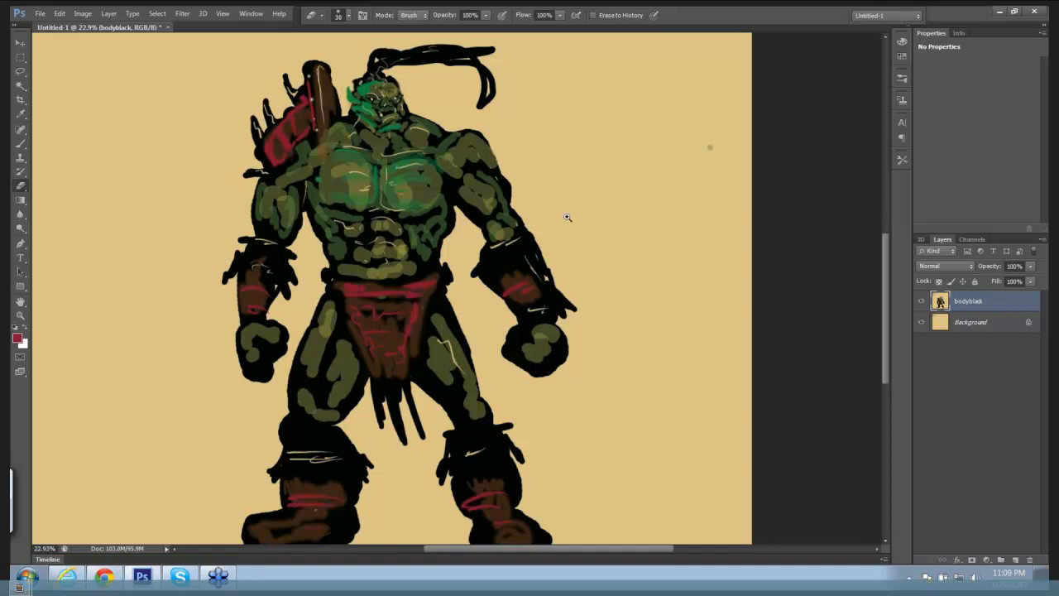
Sketch a crimson oval with angled lines above the figure and a long curved line down its side with the Brush.
{"action": "scroll", "coordinate": [563, 220], "scroll_direction": "down", "scroll_amount": 4}
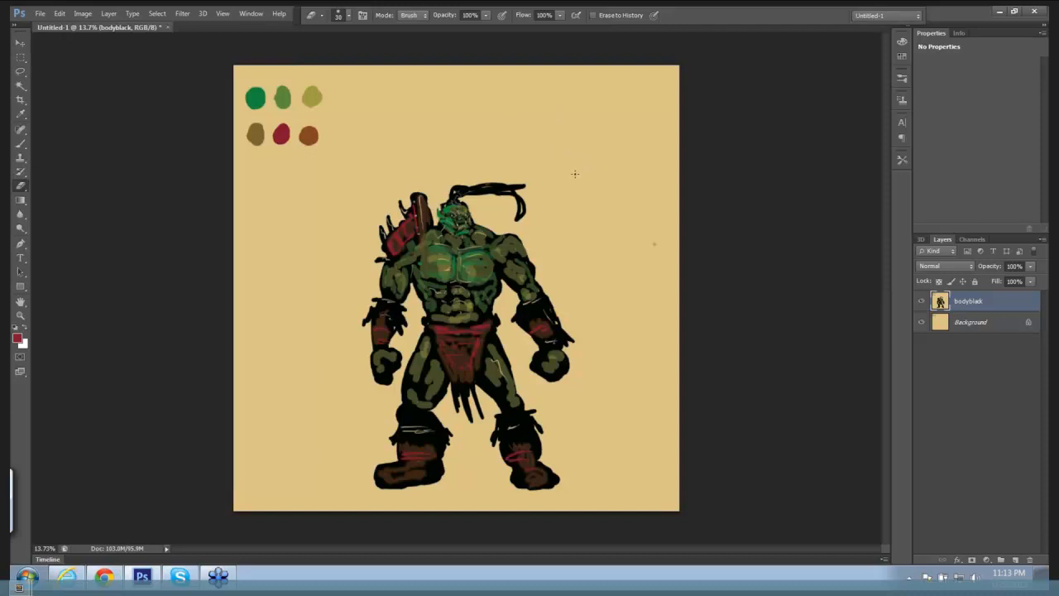
{"action": "key", "text": "b"}
{"action": "left_click_drag", "start_coordinate": [600, 199], "coordinate": [546, 139]}
{"action": "mouse_move", "coordinate": [567, 140]}
{"action": "left_mouse_down"}
{"action": "mouse_move", "coordinate": [614, 115]}
{"action": "mouse_move", "coordinate": [612, 170]}
{"action": "mouse_move", "coordinate": [502, 156]}
{"action": "left_mouse_up"}
{"action": "left_click_drag", "start_coordinate": [607, 190], "coordinate": [583, 234]}
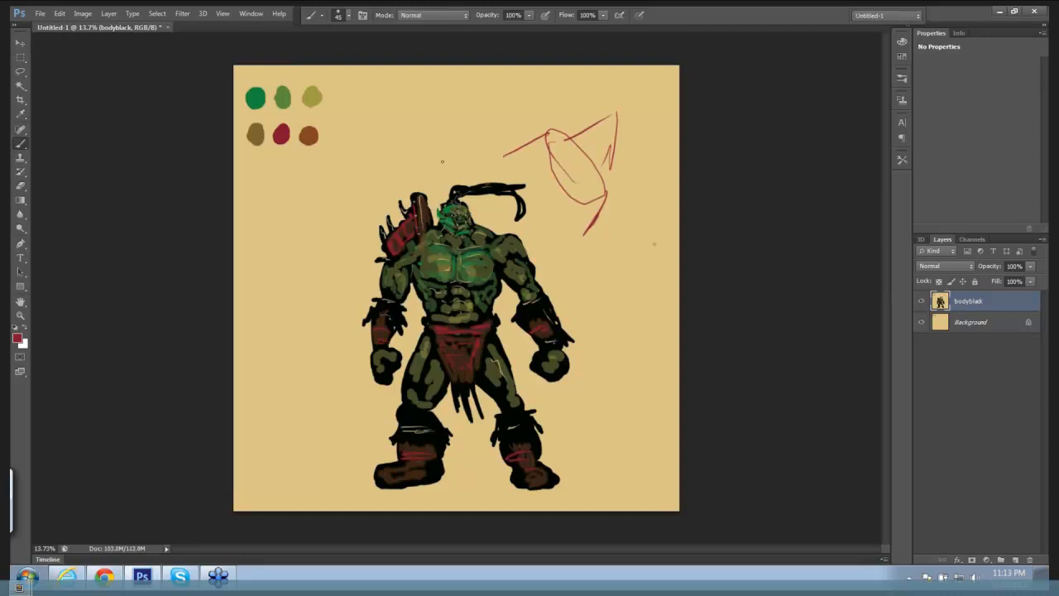
{"action": "mouse_move", "coordinate": [442, 158]}
{"action": "left_mouse_down"}
{"action": "mouse_move", "coordinate": [581, 298]}
{"action": "mouse_move", "coordinate": [588, 404]}
{"action": "left_mouse_up"}
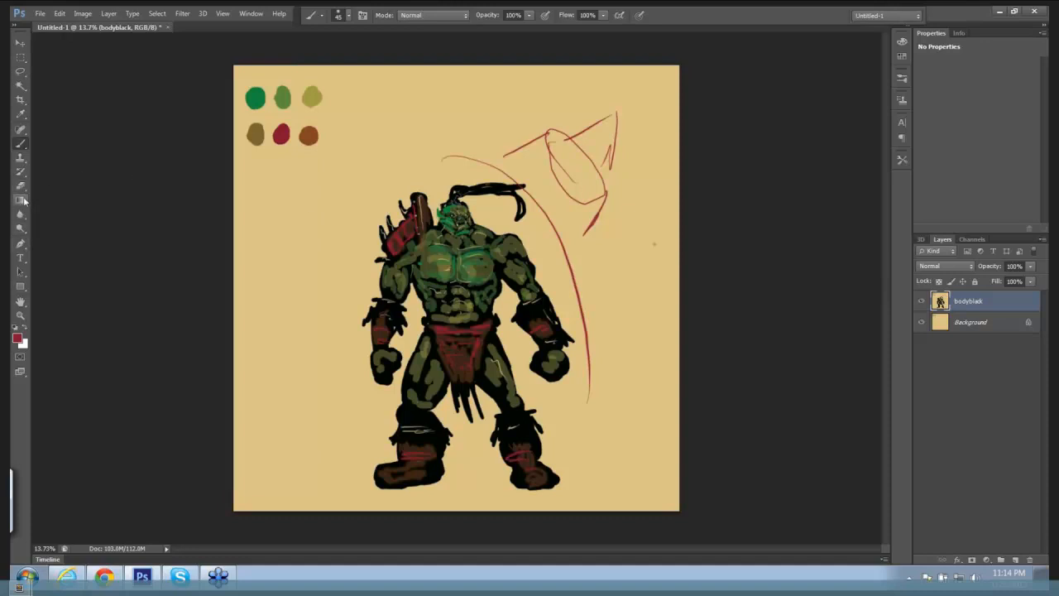
Lighten the head and the shoulder beside the armour with the Dodge tool at Midtones and 50% exposure.
{"action": "left_click_drag", "start_coordinate": [21, 229], "coordinate": [54, 234]}
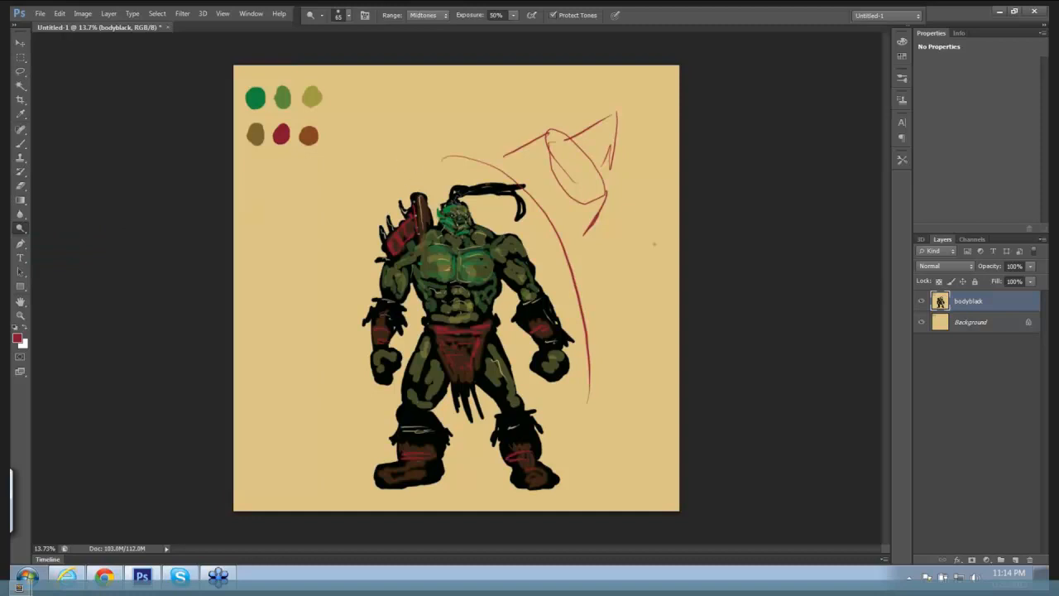
{"action": "left_click_drag", "start_coordinate": [447, 221], "coordinate": [420, 250]}
Try inverting the colours of the bodyblack layer and undo the inversion.
{"action": "left_click", "coordinate": [109, 13]}
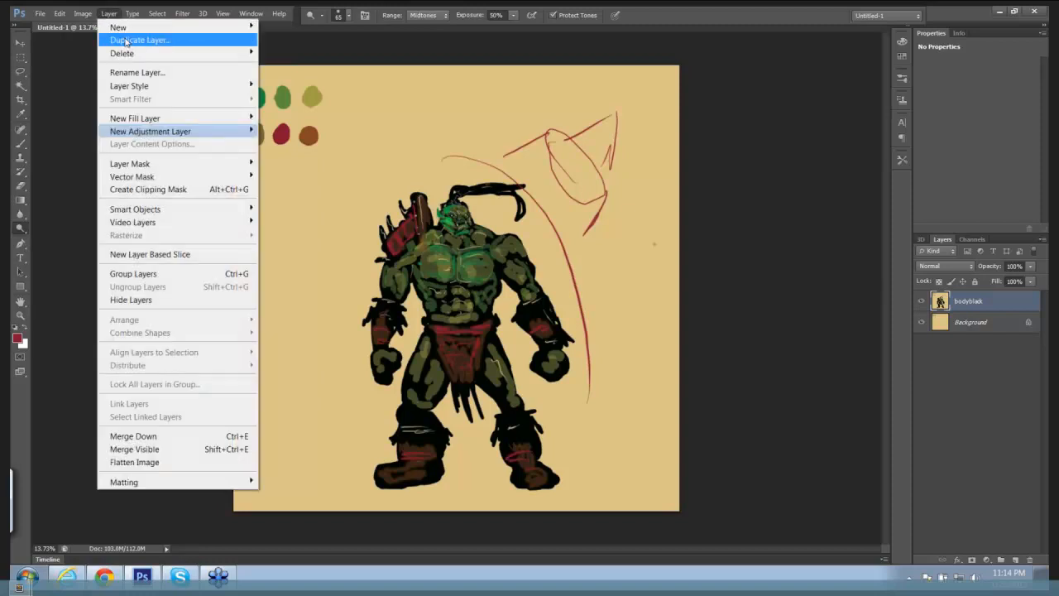
{"action": "mouse_move", "coordinate": [85, 15]}
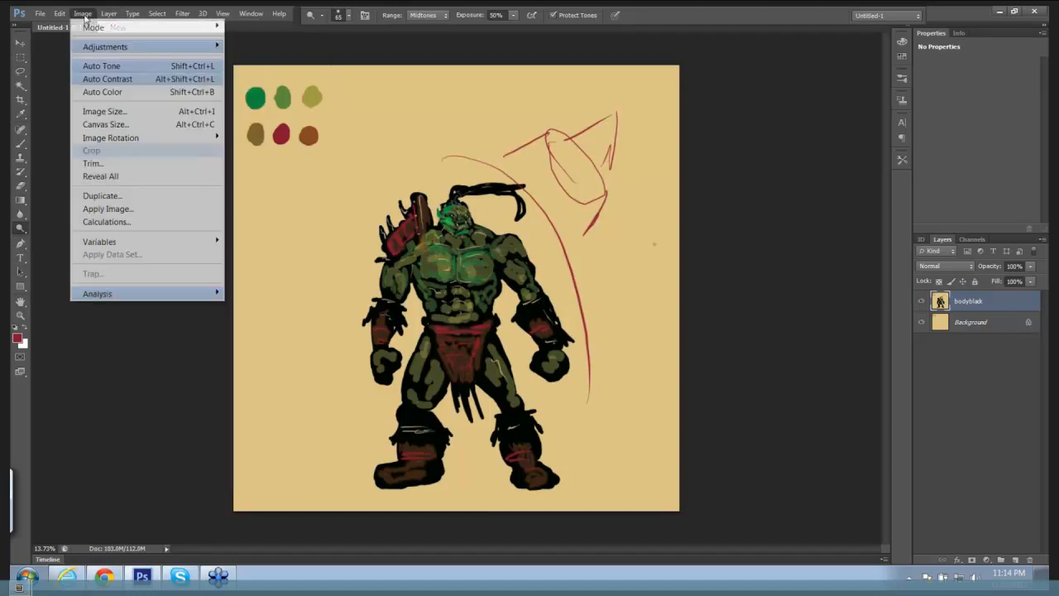
{"action": "mouse_move", "coordinate": [222, 49]}
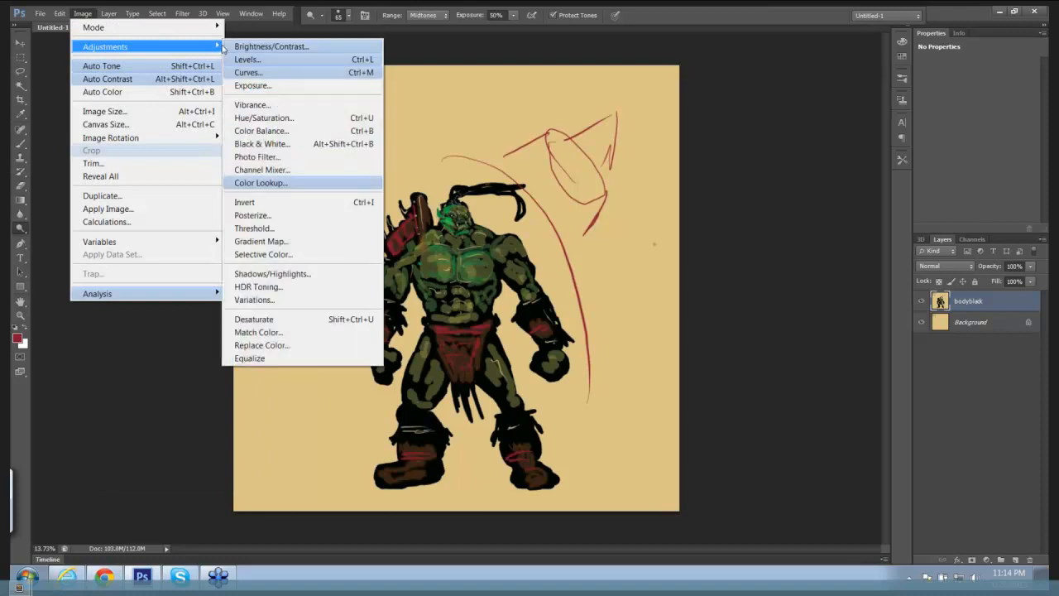
{"action": "left_click", "coordinate": [264, 204]}
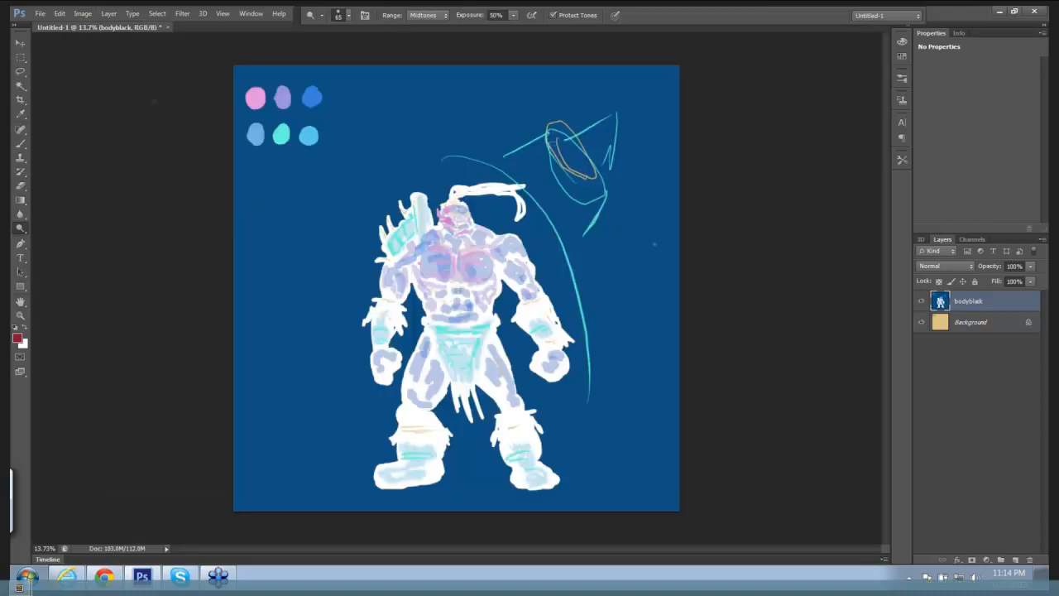
{"action": "left_click", "coordinate": [83, 13]}
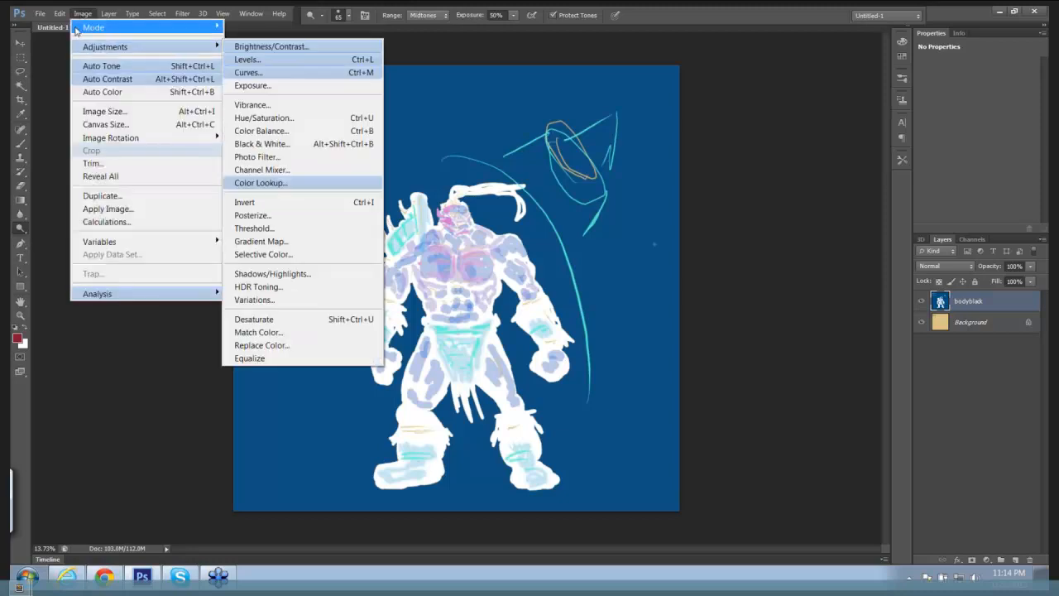
{"action": "mouse_move", "coordinate": [60, 13]}
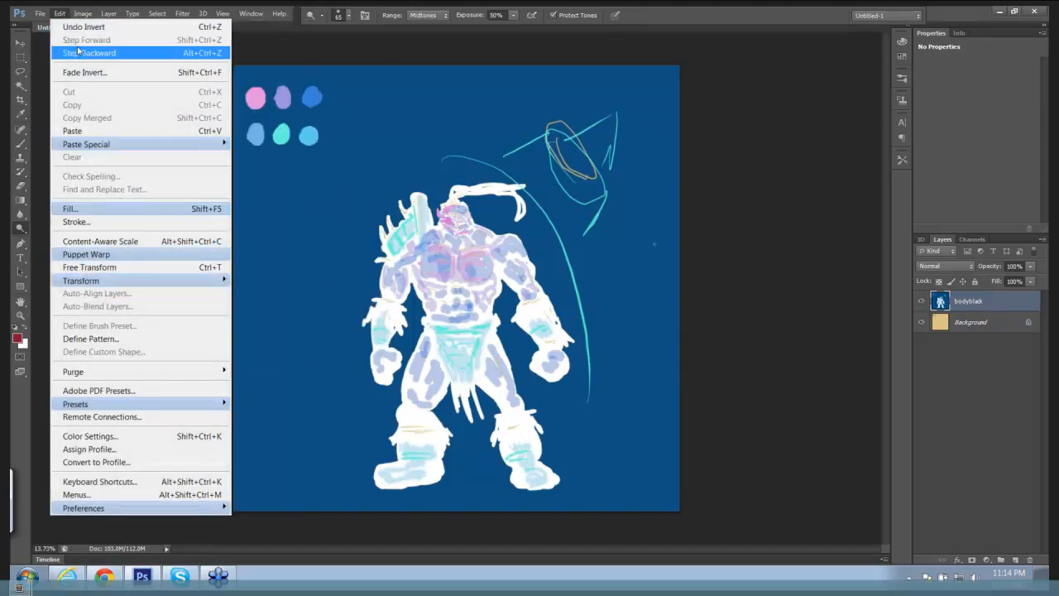
{"action": "left_click", "coordinate": [77, 51]}
Apply a Hue/Saturation adjustment to the bodyblack layer with saturation +31 and the hue shifted towards green.
{"action": "left_click", "coordinate": [109, 13]}
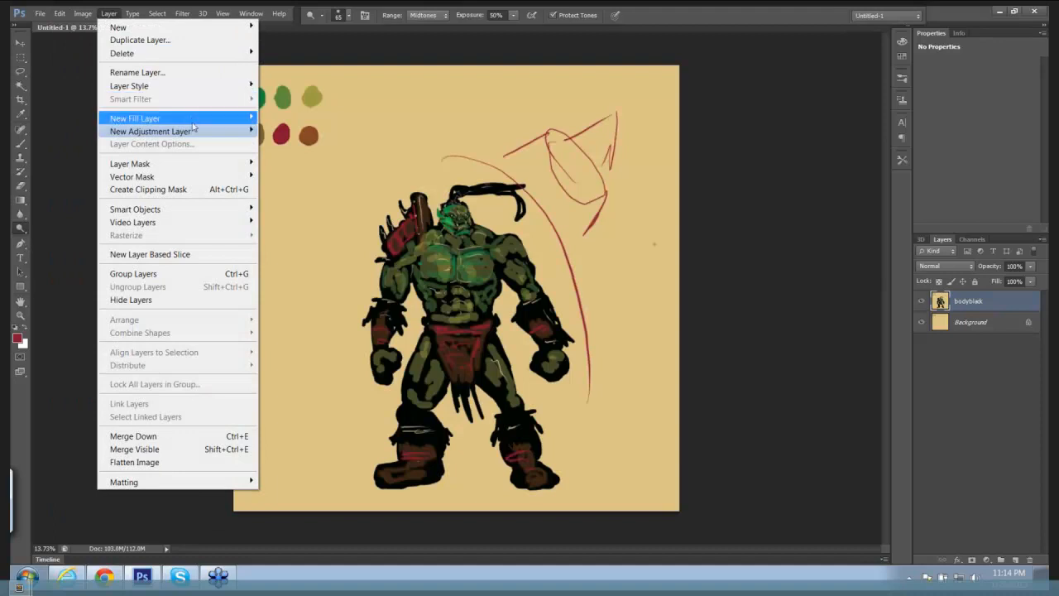
{"action": "mouse_move", "coordinate": [95, 18]}
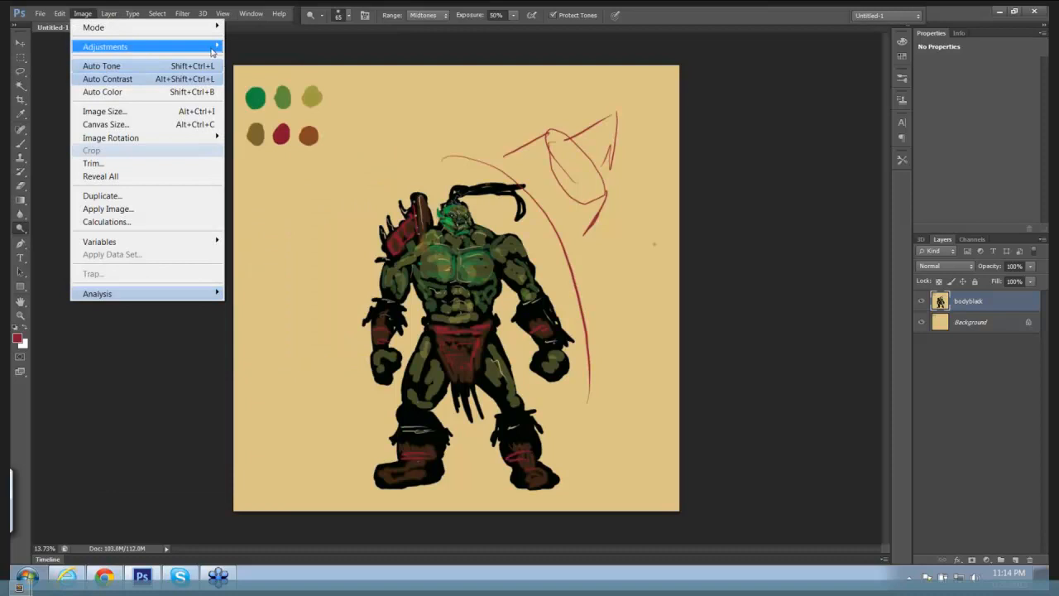
{"action": "left_click", "coordinate": [261, 118]}
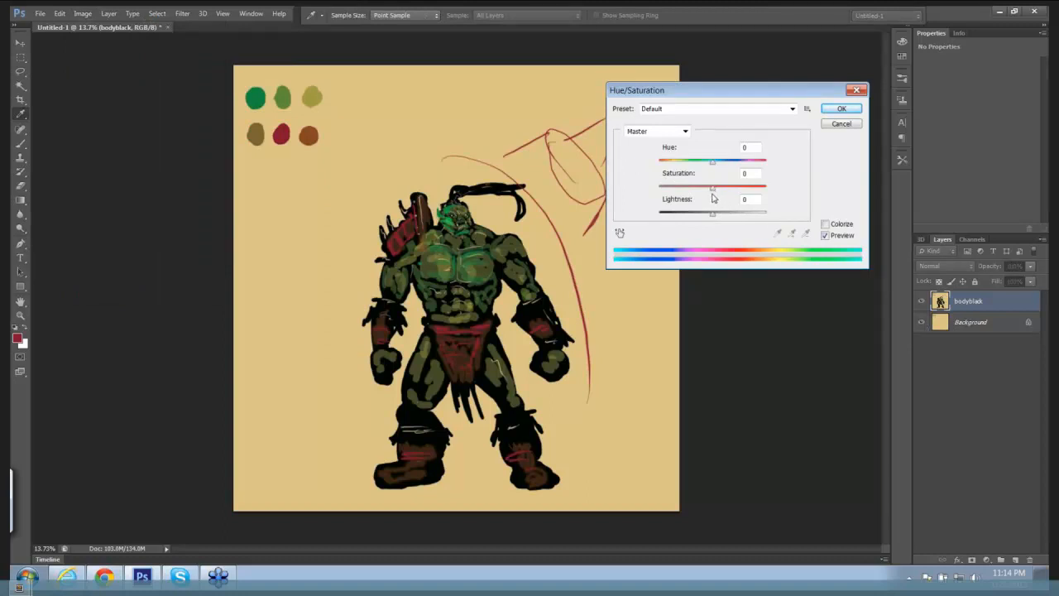
{"action": "left_click_drag", "start_coordinate": [713, 190], "coordinate": [709, 163]}
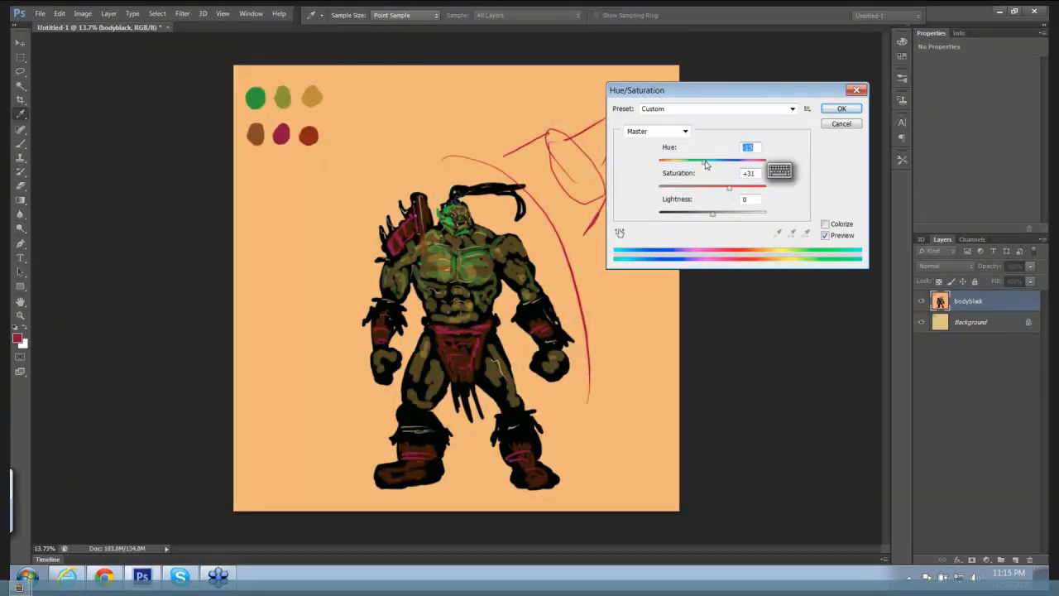
{"action": "mouse_move", "coordinate": [708, 163]}
{"action": "left_mouse_down"}
{"action": "mouse_move", "coordinate": [683, 161]}
{"action": "mouse_move", "coordinate": [719, 163]}
{"action": "mouse_move", "coordinate": [679, 157]}
{"action": "mouse_move", "coordinate": [724, 163]}
{"action": "left_mouse_up"}
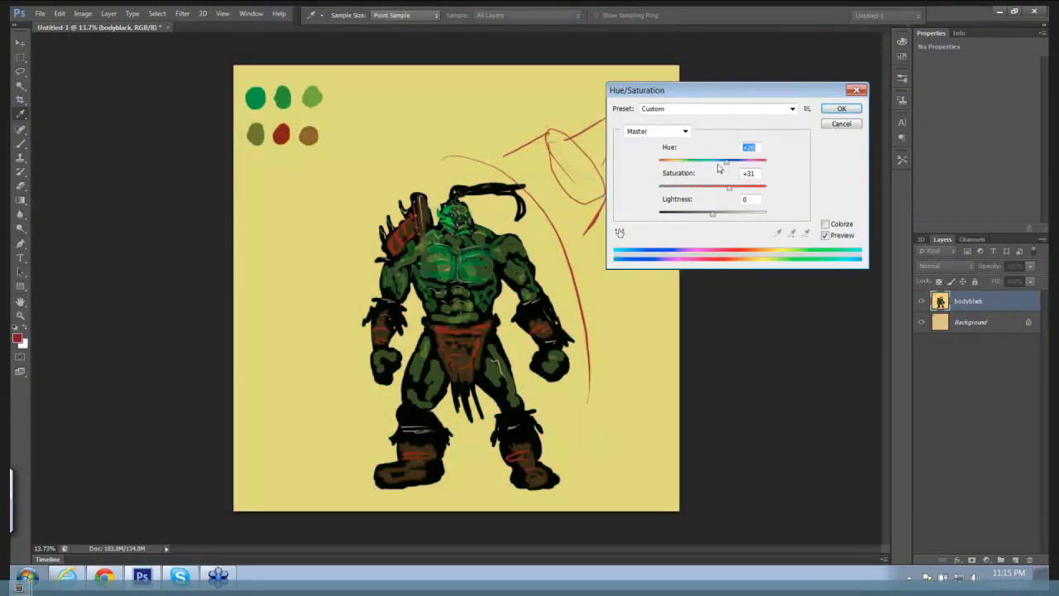
{"action": "left_click", "coordinate": [840, 108]}
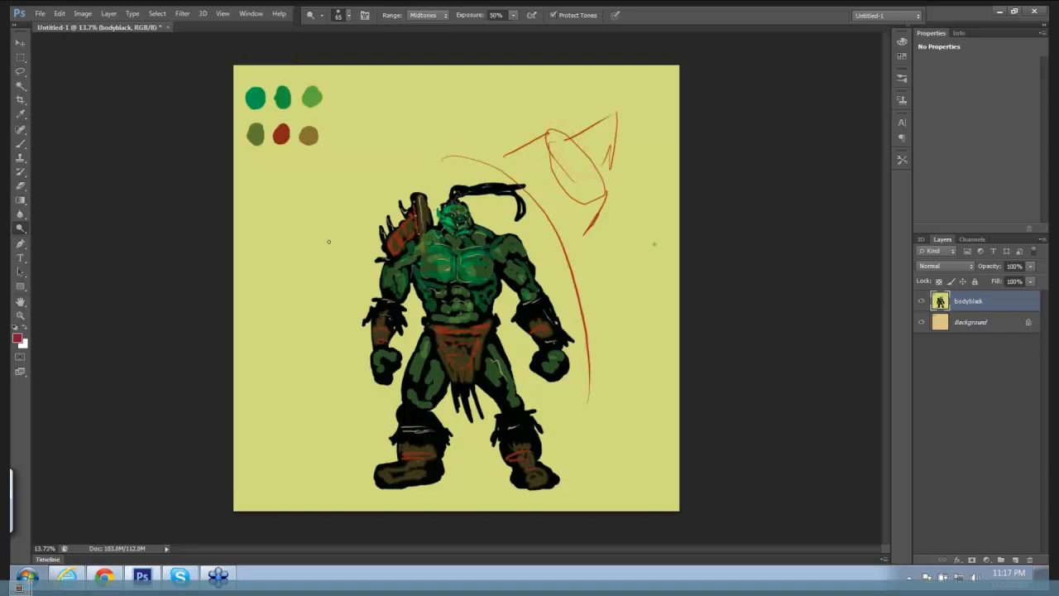
Open the catdone01 image from the alphastorms folder on the Desktop.
{"action": "left_click", "coordinate": [41, 14]}
{"action": "left_click", "coordinate": [58, 41]}
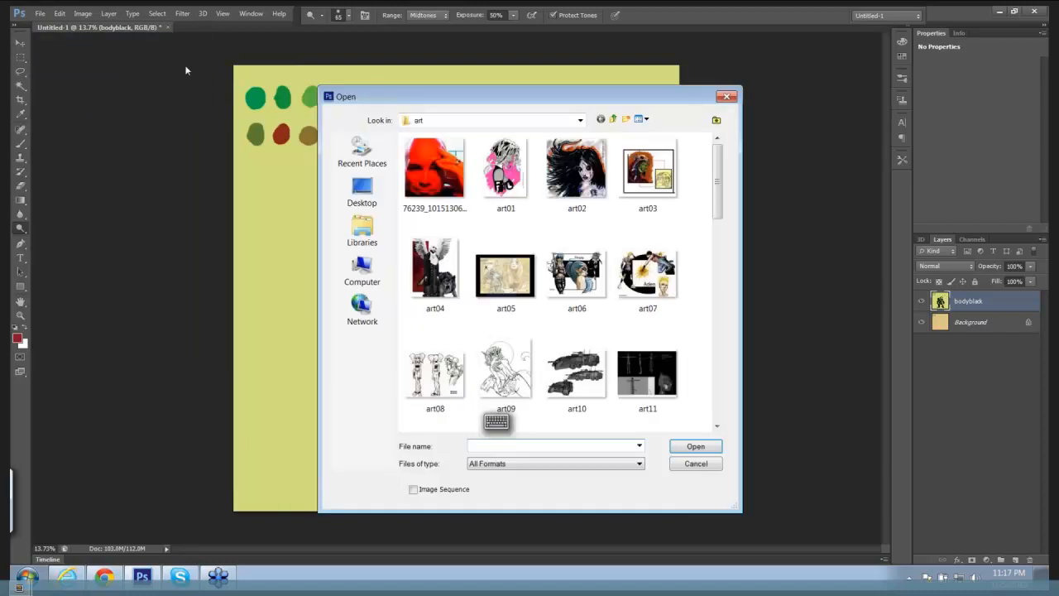
{"action": "left_click", "coordinate": [615, 121]}
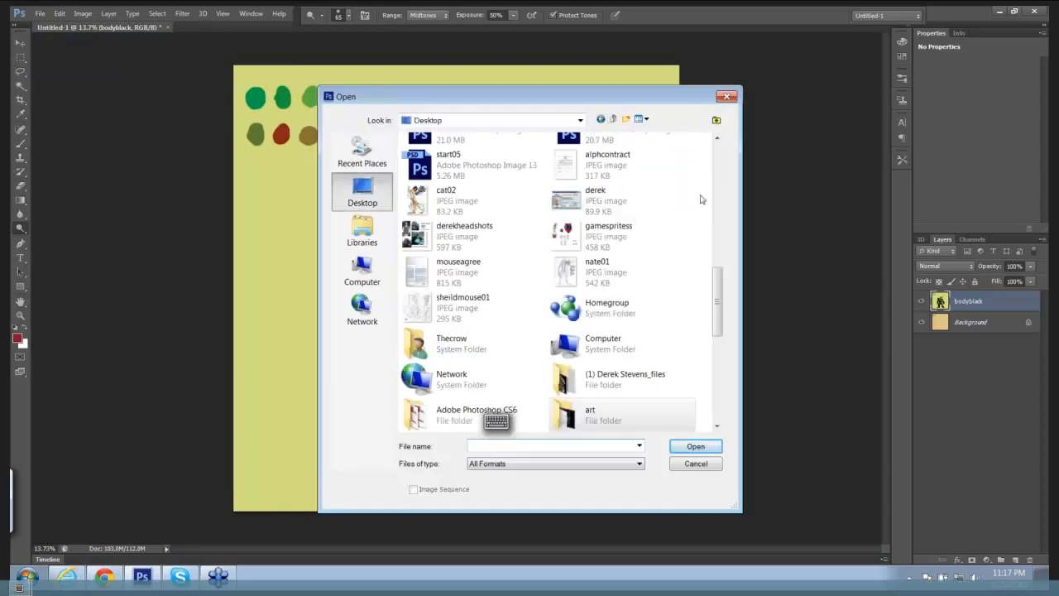
{"action": "left_click_drag", "start_coordinate": [720, 296], "coordinate": [721, 399]}
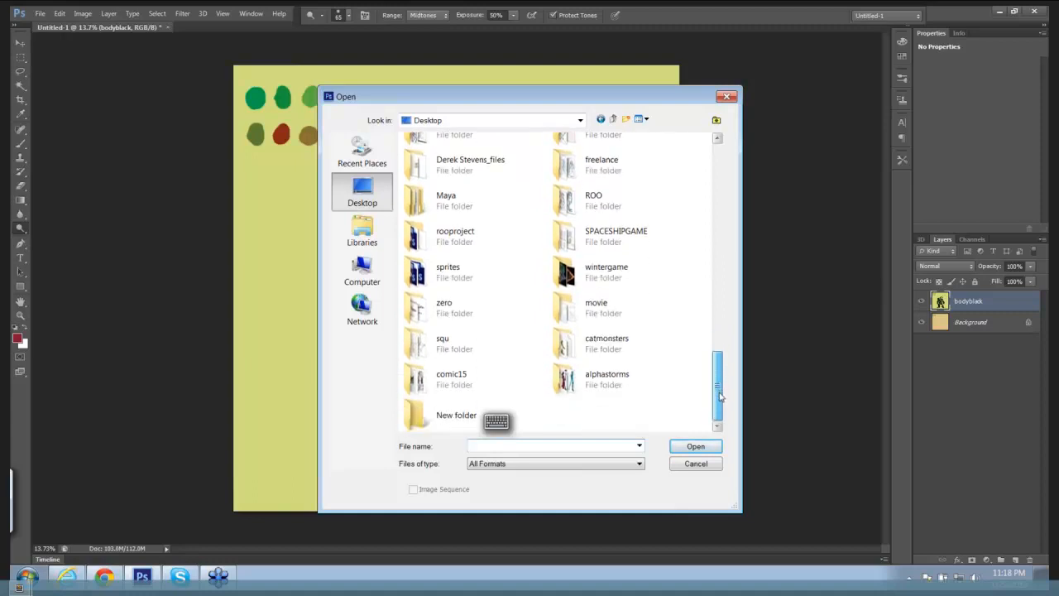
{"action": "double_click", "coordinate": [621, 386]}
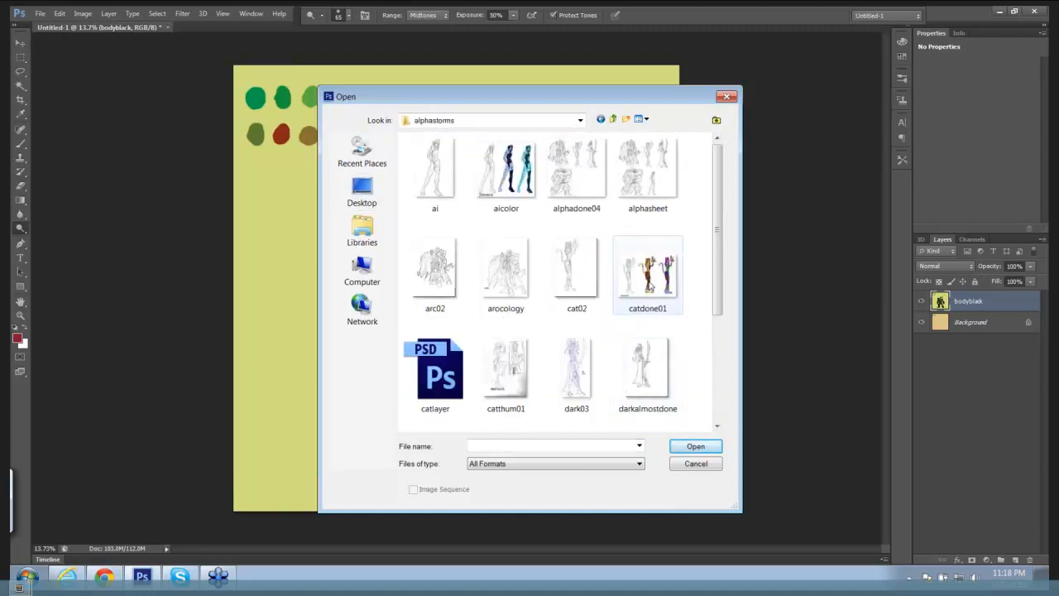
{"action": "mouse_move", "coordinate": [717, 293]}
{"action": "left_mouse_down"}
{"action": "mouse_move", "coordinate": [720, 356]}
{"action": "mouse_move", "coordinate": [720, 284]}
{"action": "left_mouse_up"}
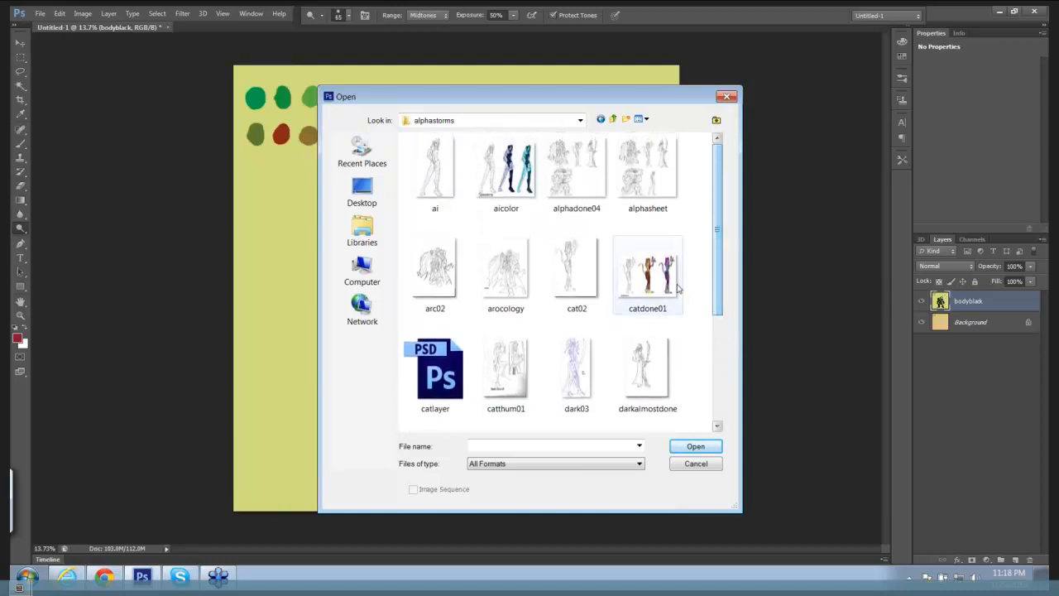
{"action": "double_click", "coordinate": [676, 289]}
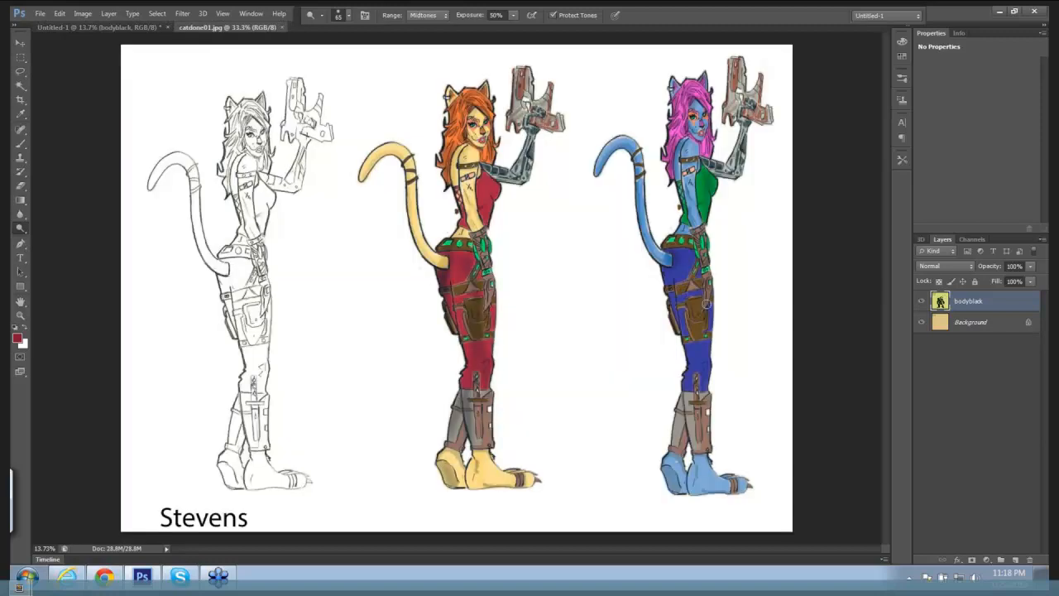